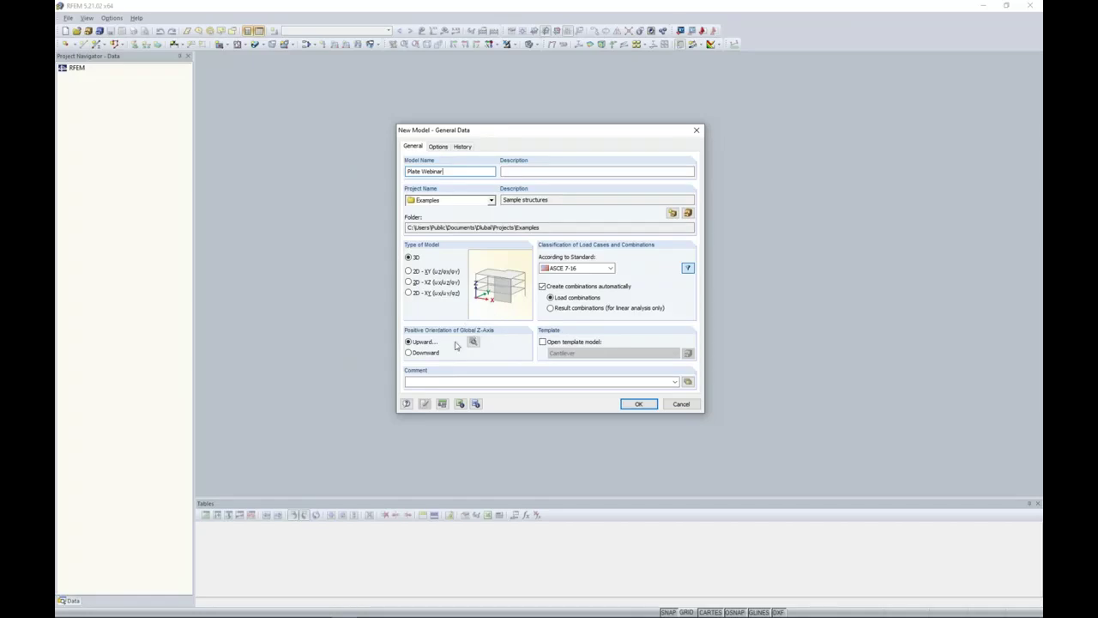
Review the local z-axis orientation options and the available standards for load cases and combinations in the new model's general data
click(473, 343)
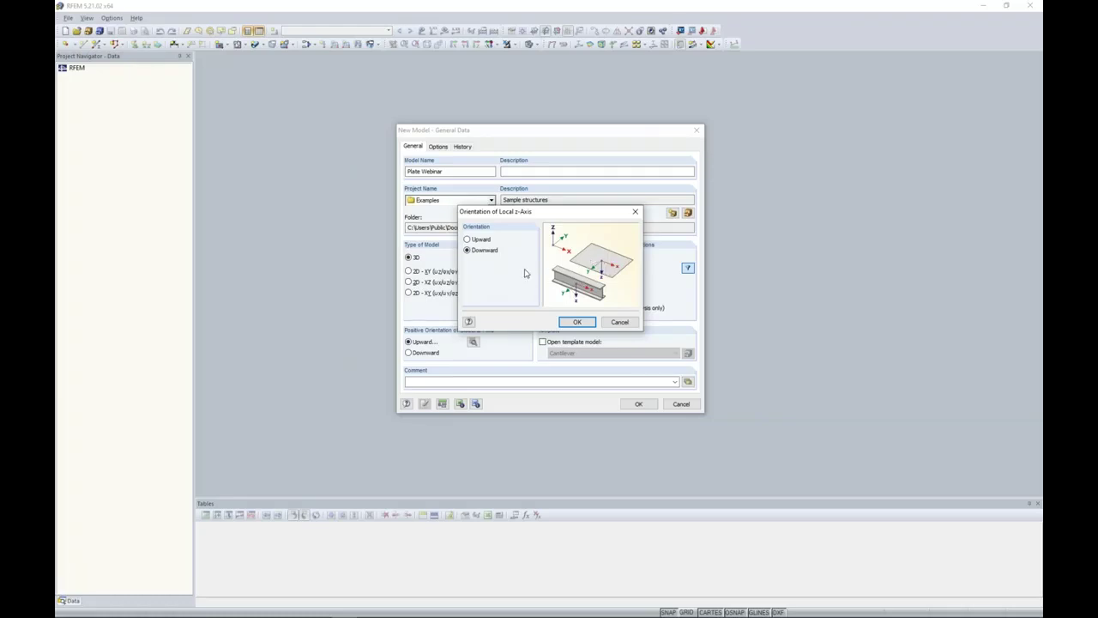
click(620, 323)
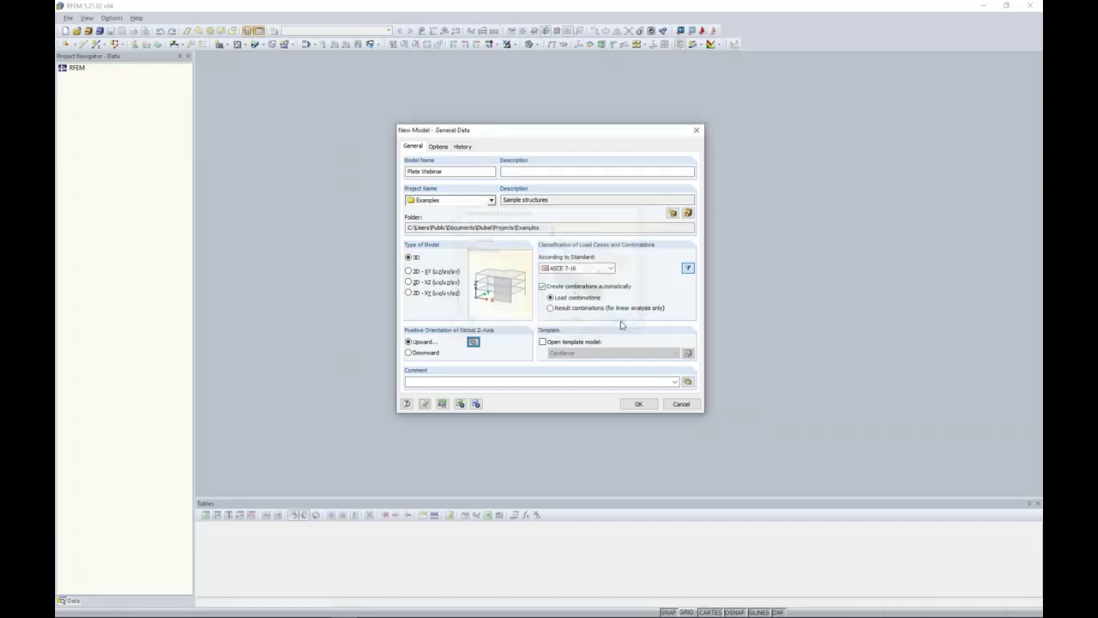
click(568, 269)
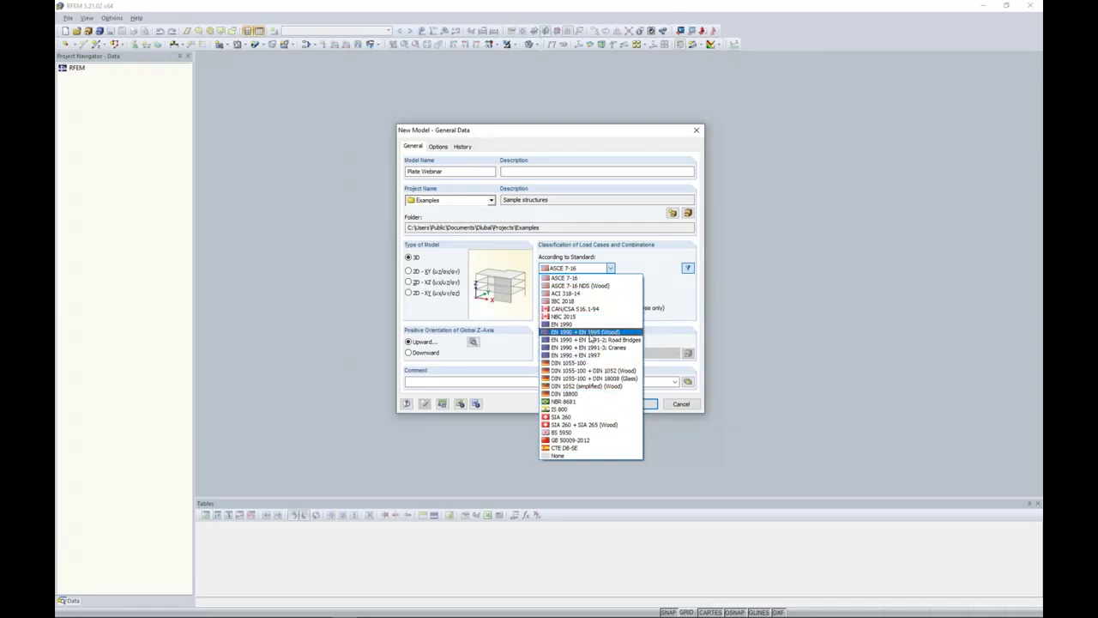
click(656, 292)
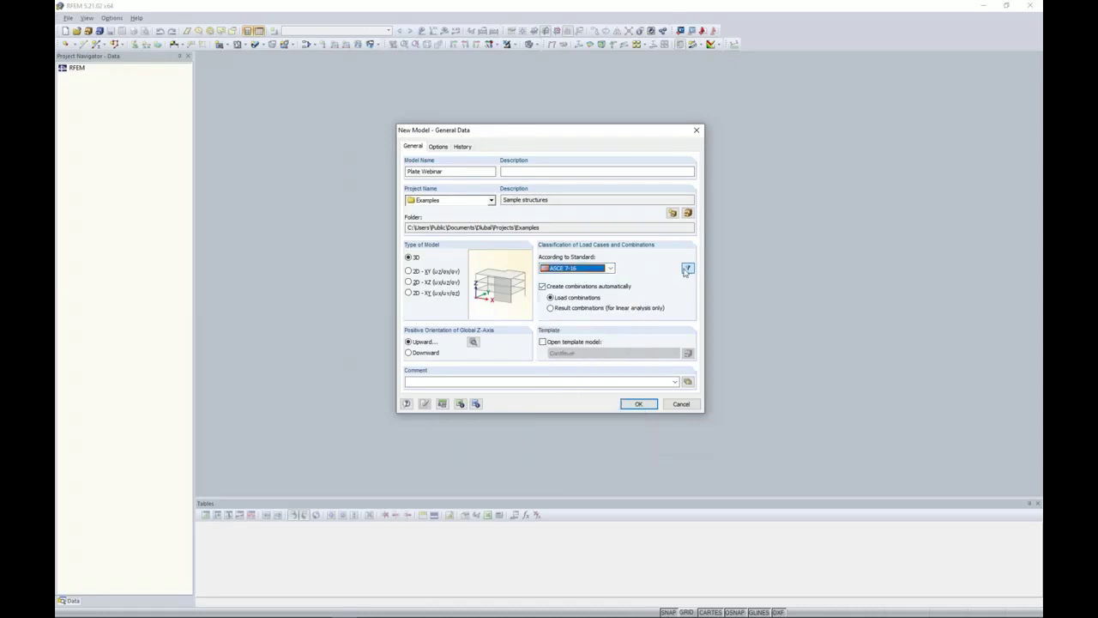
click(686, 270)
click(610, 268)
click(612, 270)
Create the new model with load combinations generated automatically according to ASCE 7-16
click(544, 288)
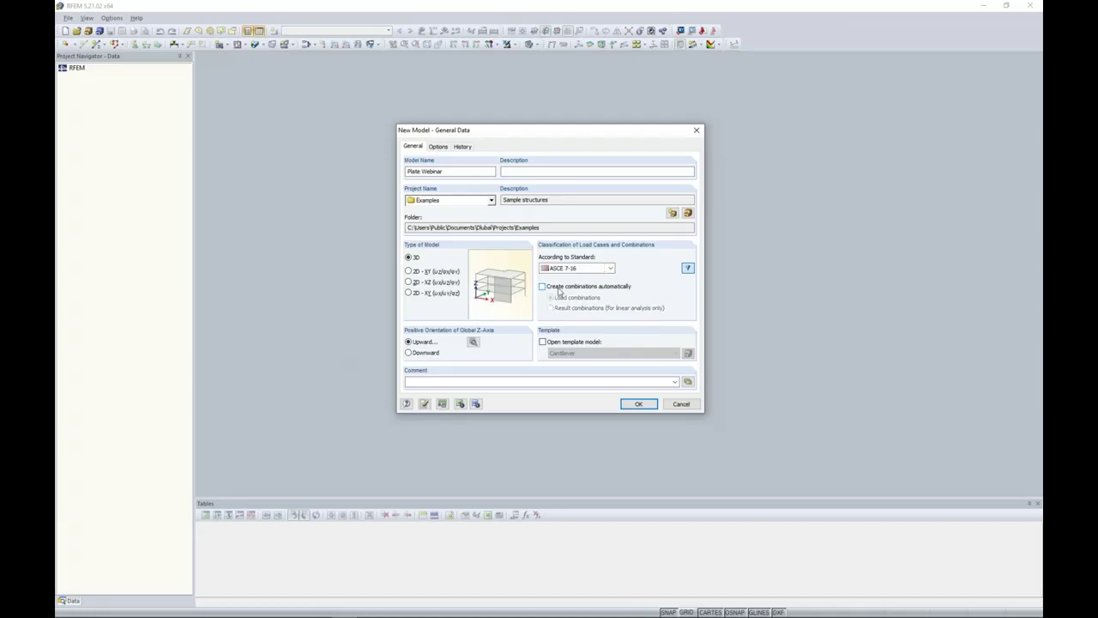
click(544, 289)
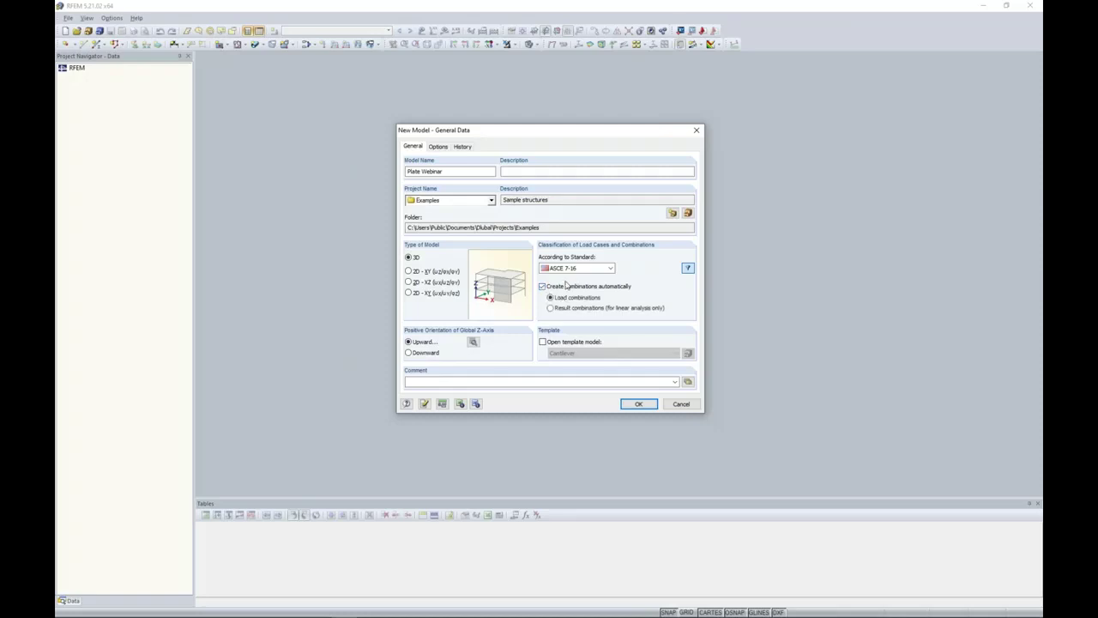
click(639, 403)
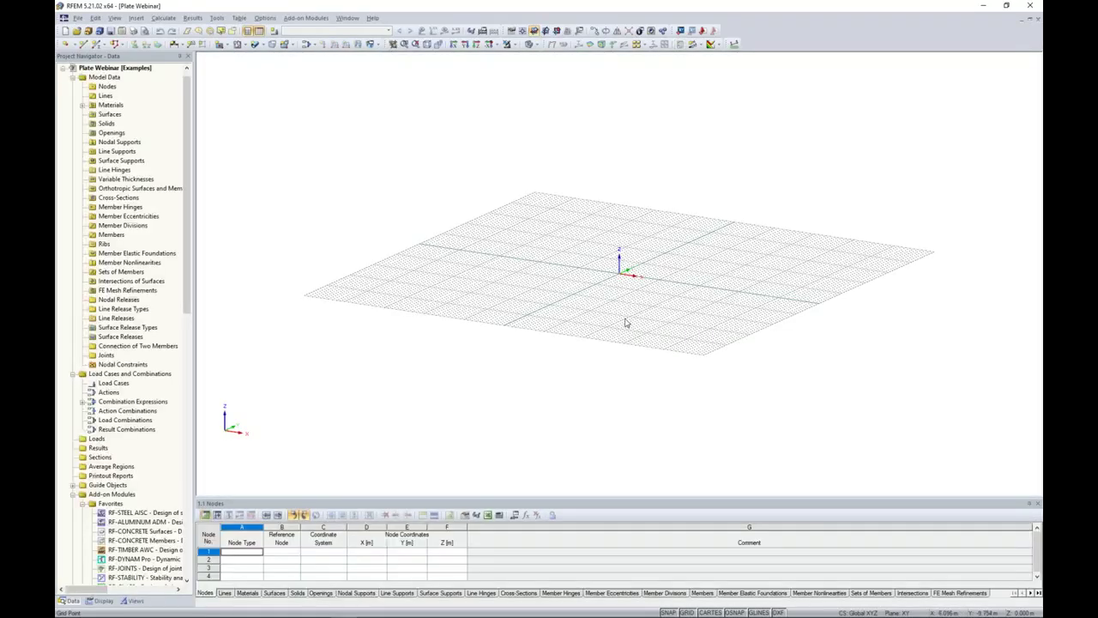
Enlarge the data table area and widen the project navigator
middle_drag(625, 311, 581, 330)
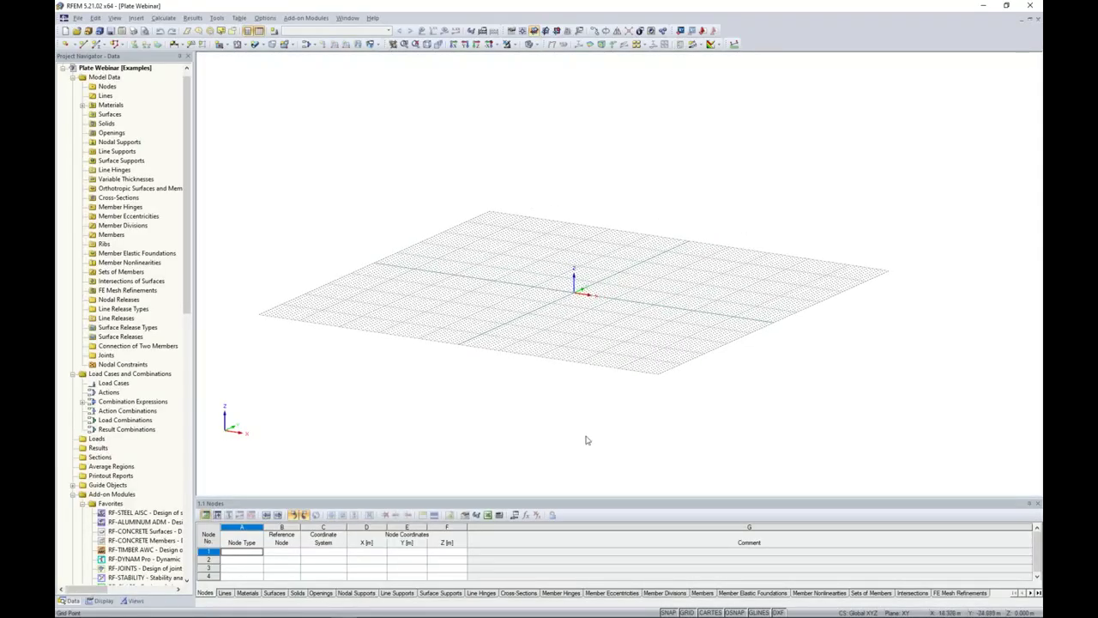
drag(594, 499, 605, 445)
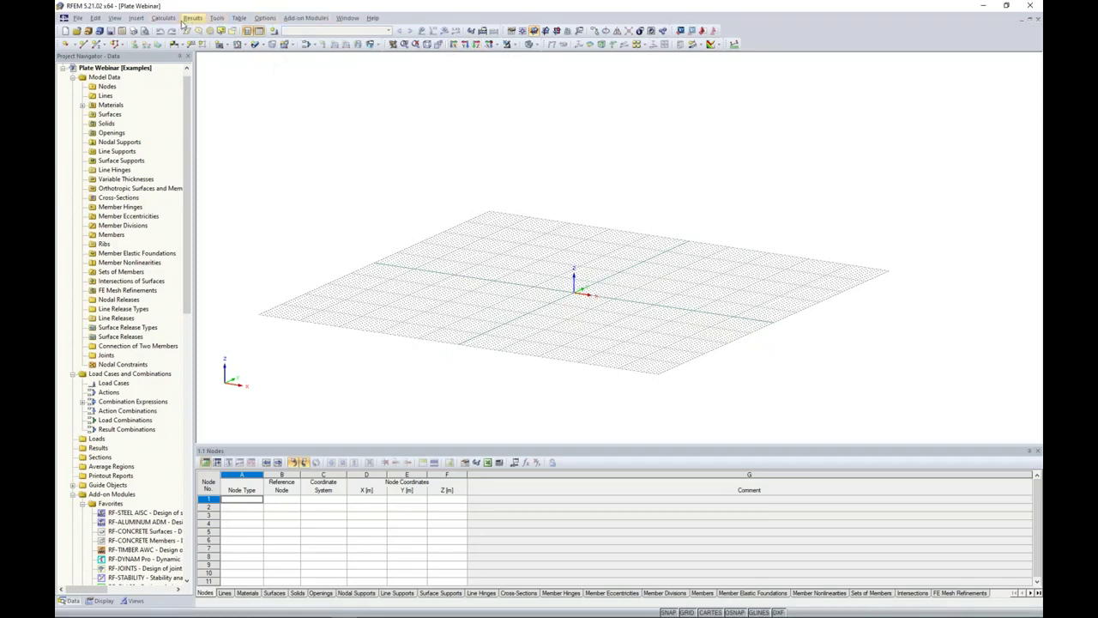
drag(195, 96, 235, 97)
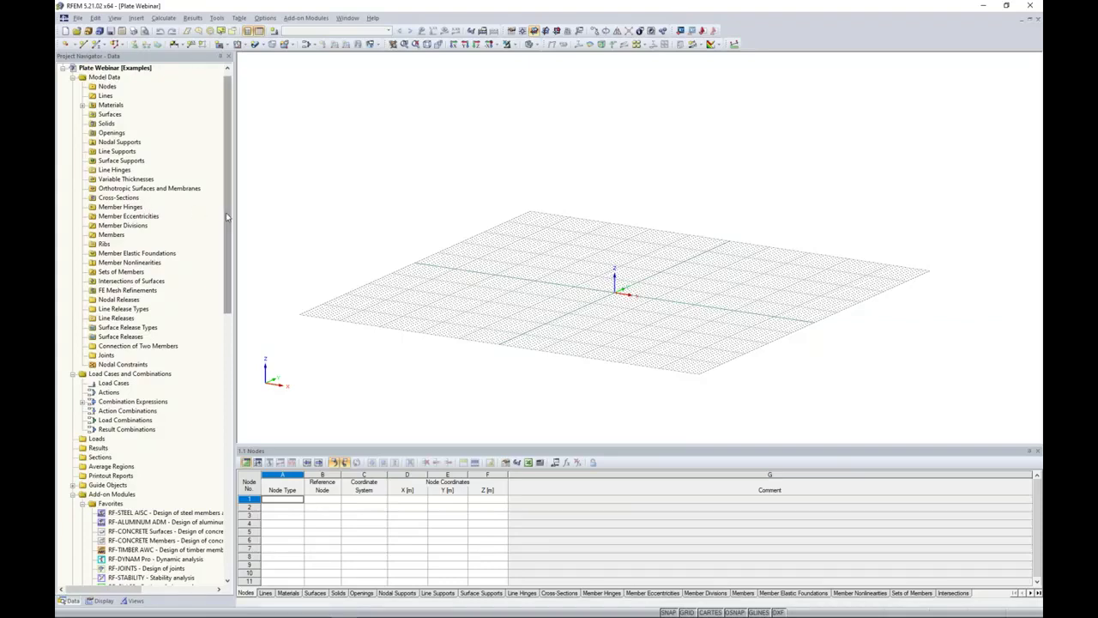
Look through the add-on modules in the project navigator, and narrow the navigator again
scroll(181, 274, down, 10)
scroll(209, 346, down, 8)
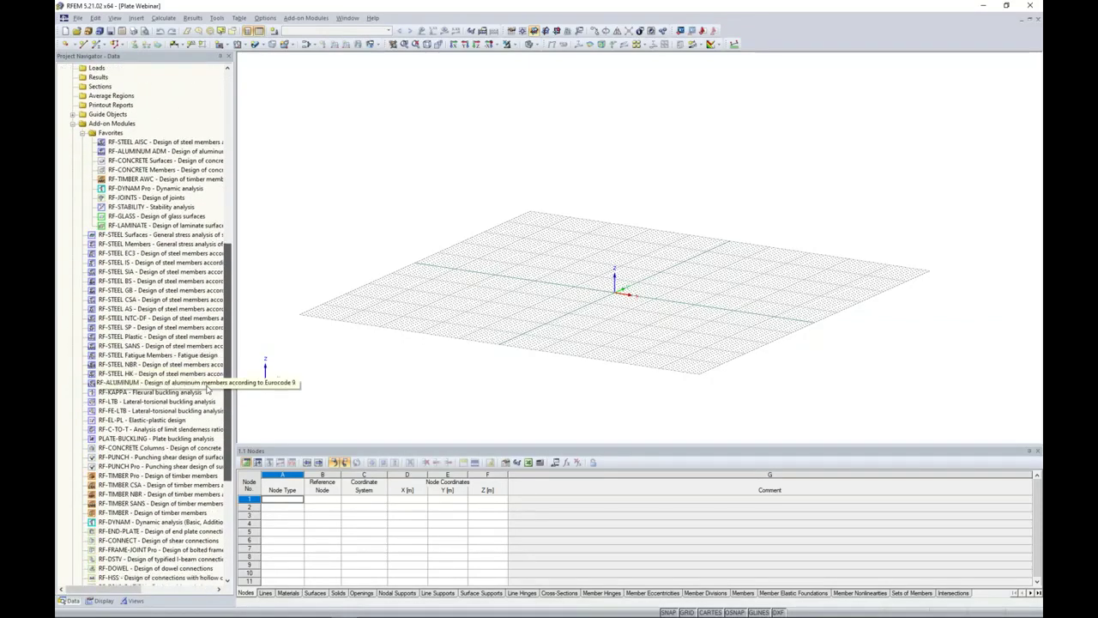
scroll(213, 442, up, 5)
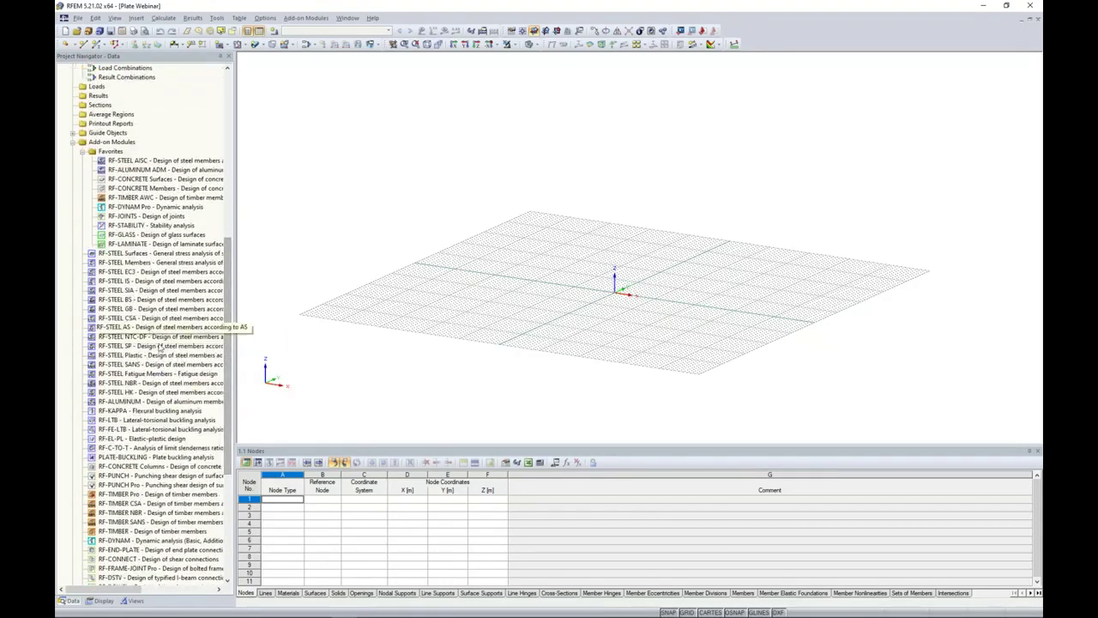
drag(233, 335, 202, 171)
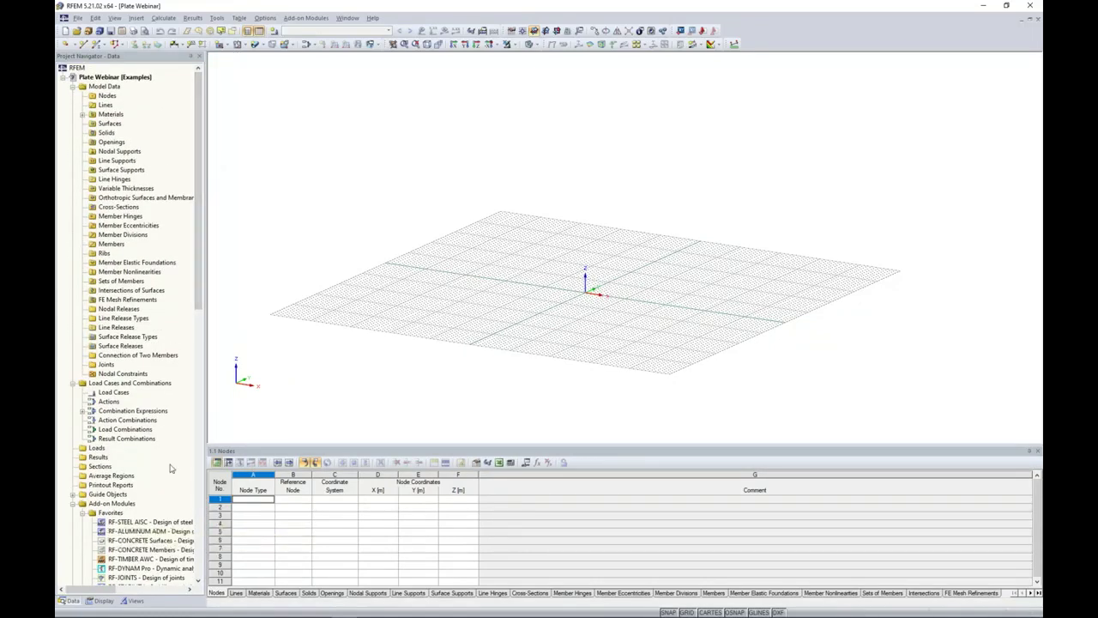
middle_drag(548, 309, 527, 302)
scroll(527, 299, up, 1)
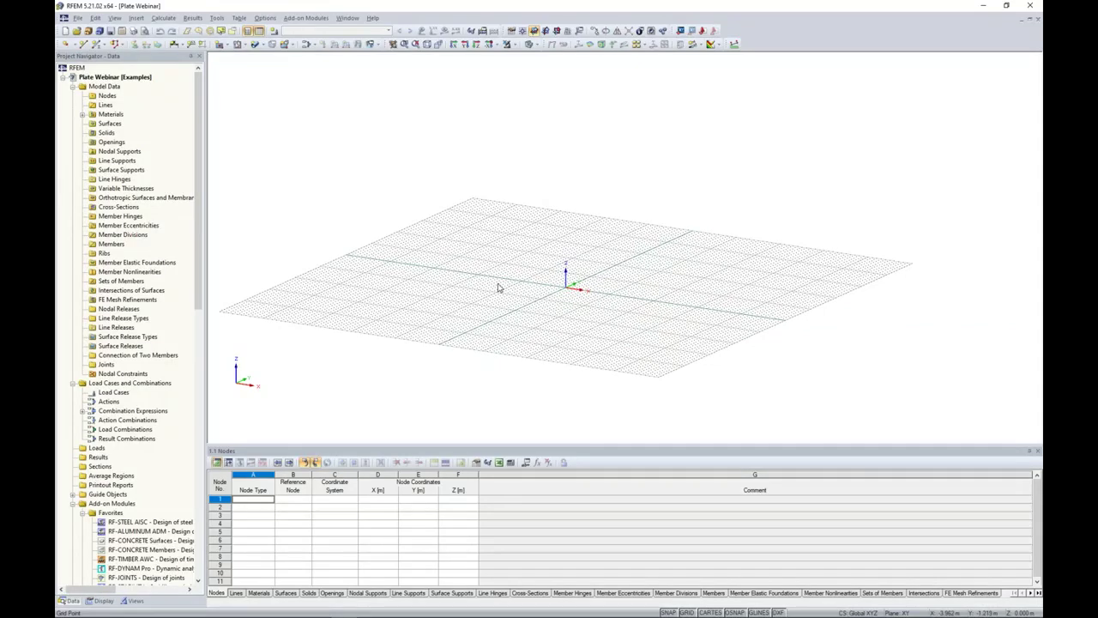
click(65, 45)
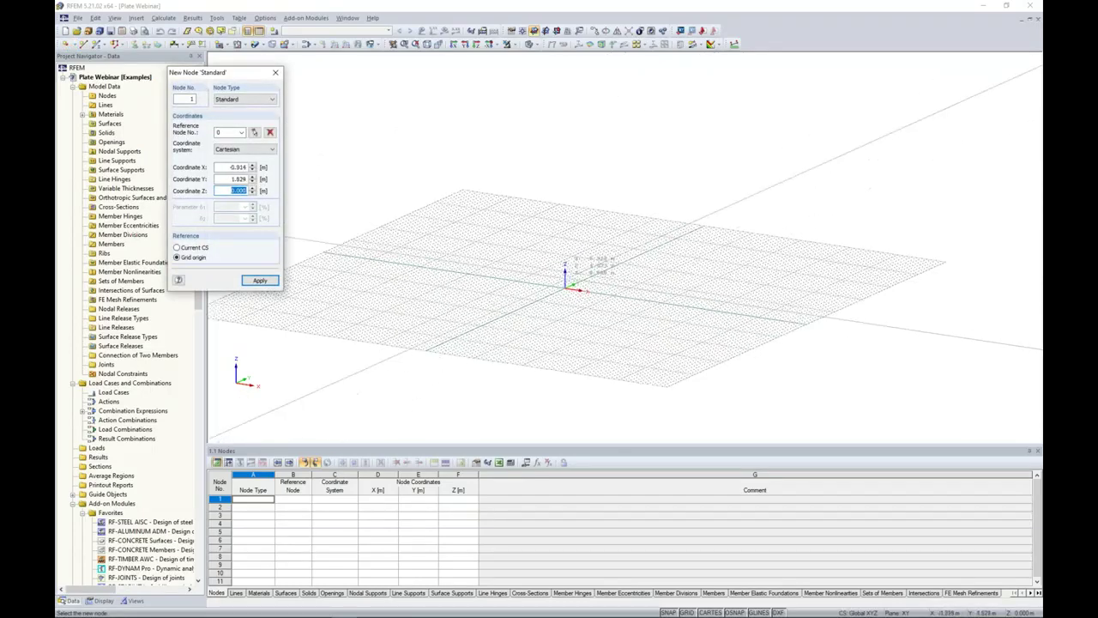
scroll(588, 262, up, 4)
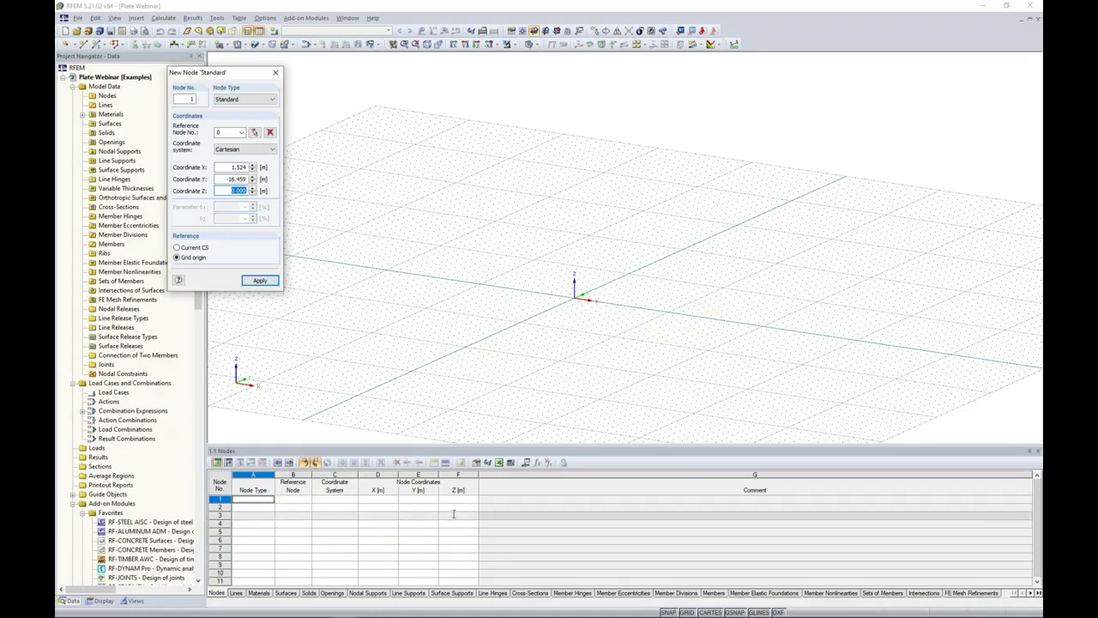
click(275, 74)
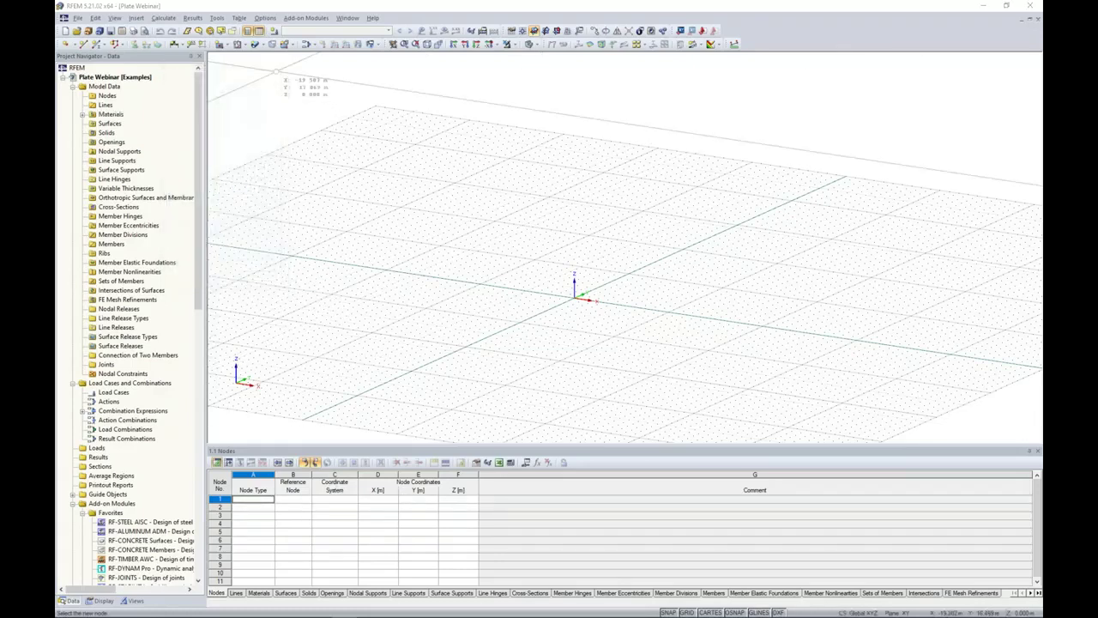
Make the Imperial units profile the default and load it for the model
click(265, 18)
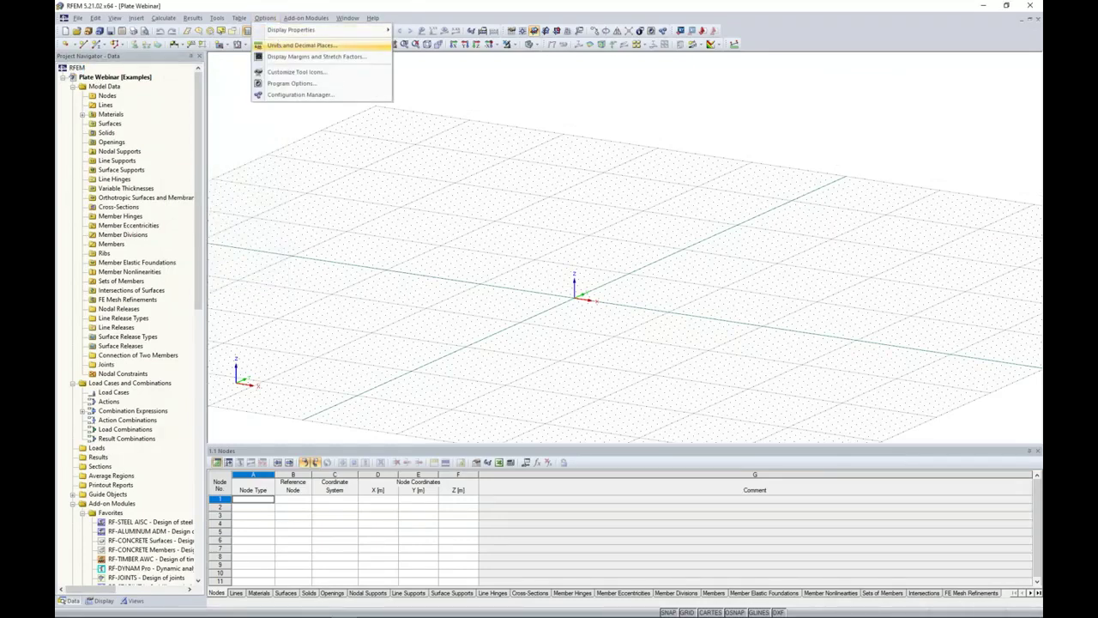
click(279, 48)
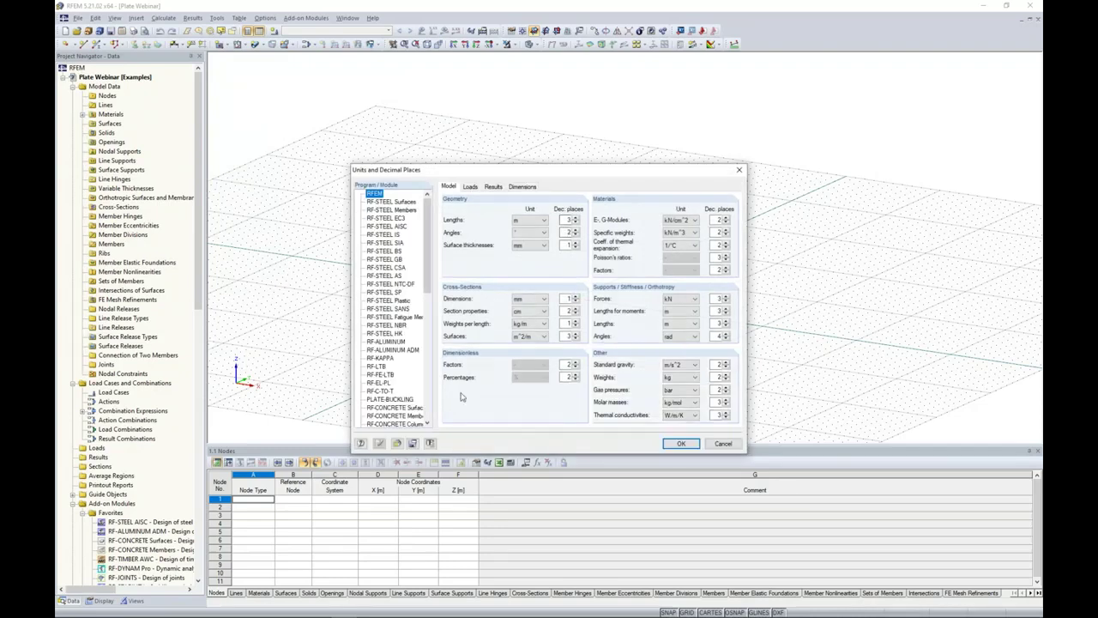
click(396, 444)
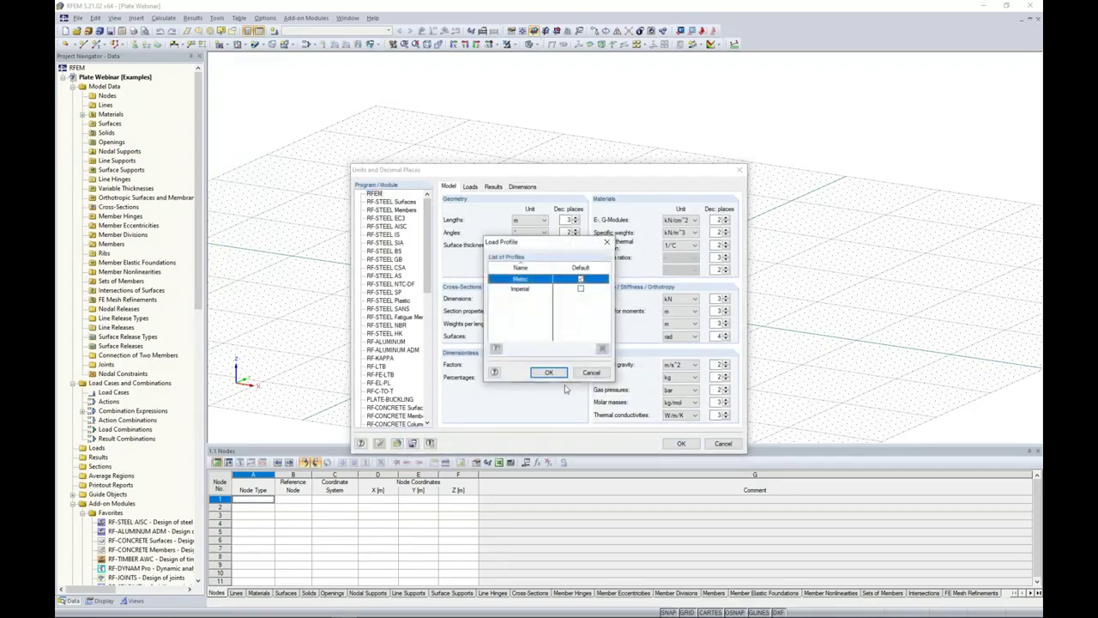
click(581, 288)
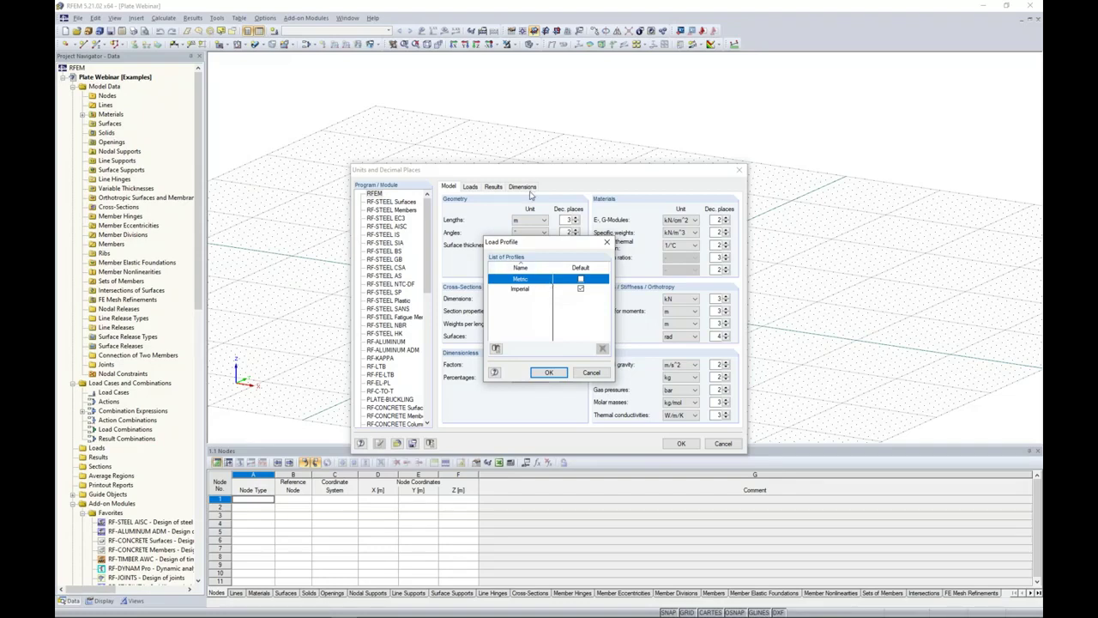
double_click(536, 288)
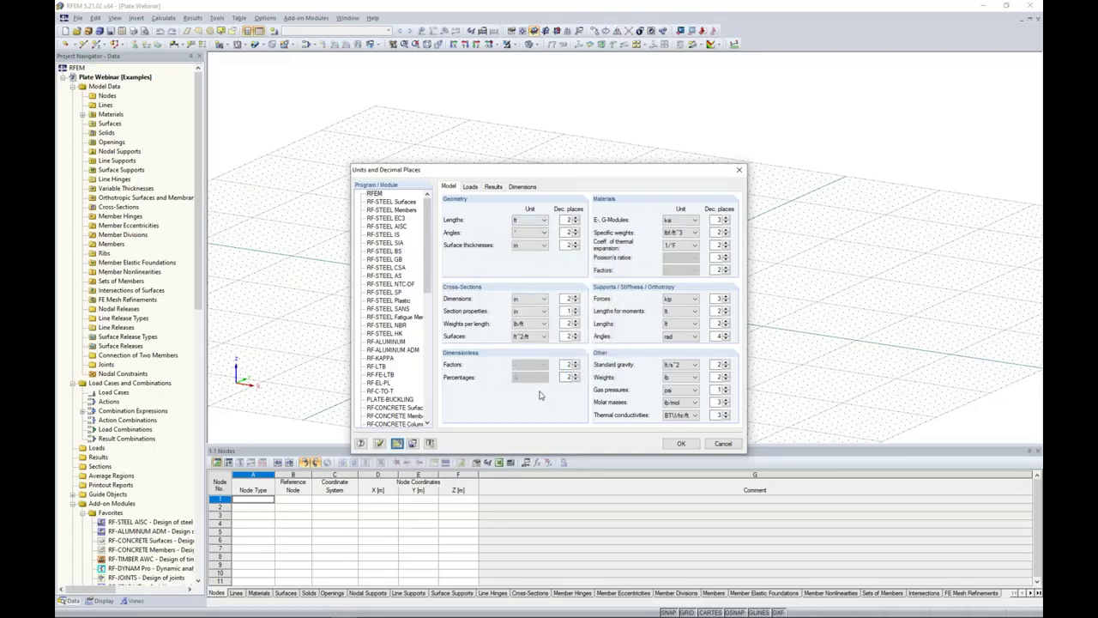
Set the geometry length unit to inches with two decimal places and apply the unit settings
click(543, 221)
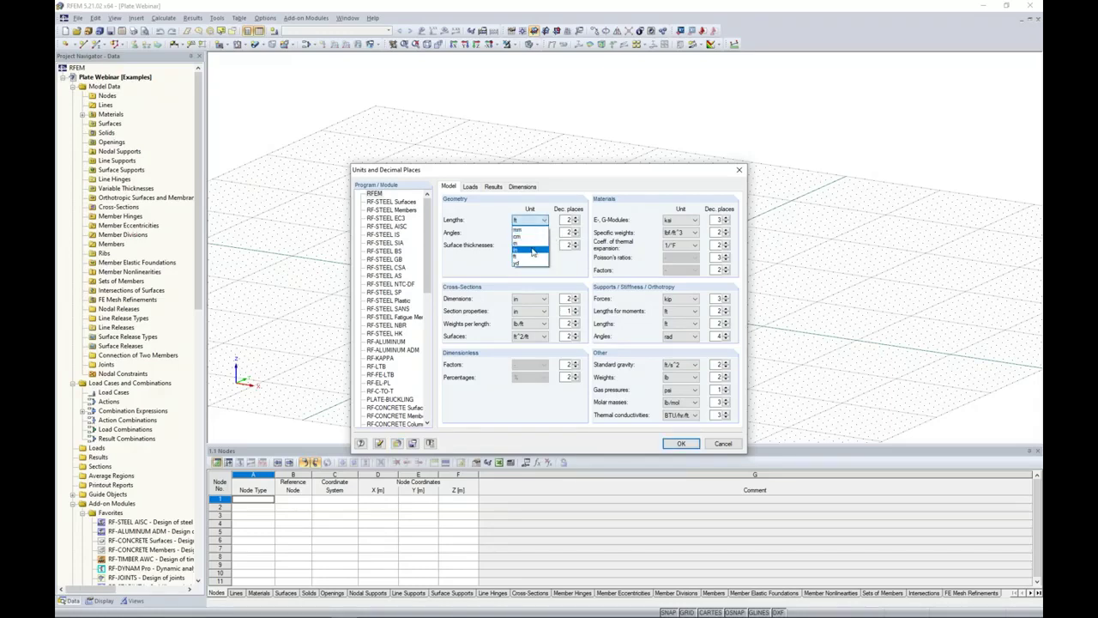
click(533, 251)
click(577, 222)
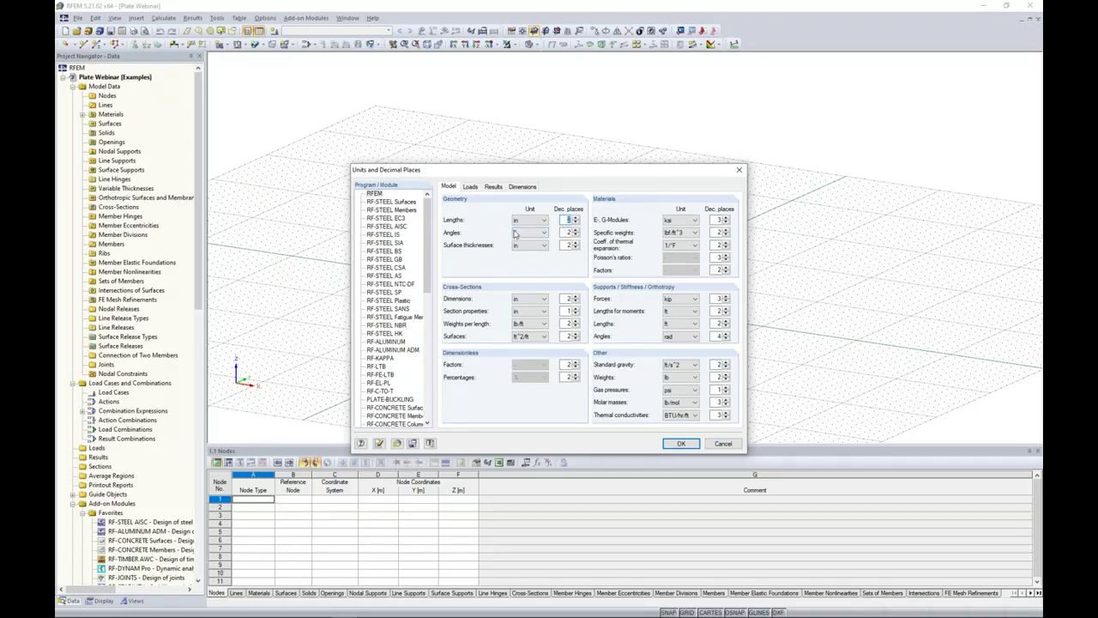
click(678, 443)
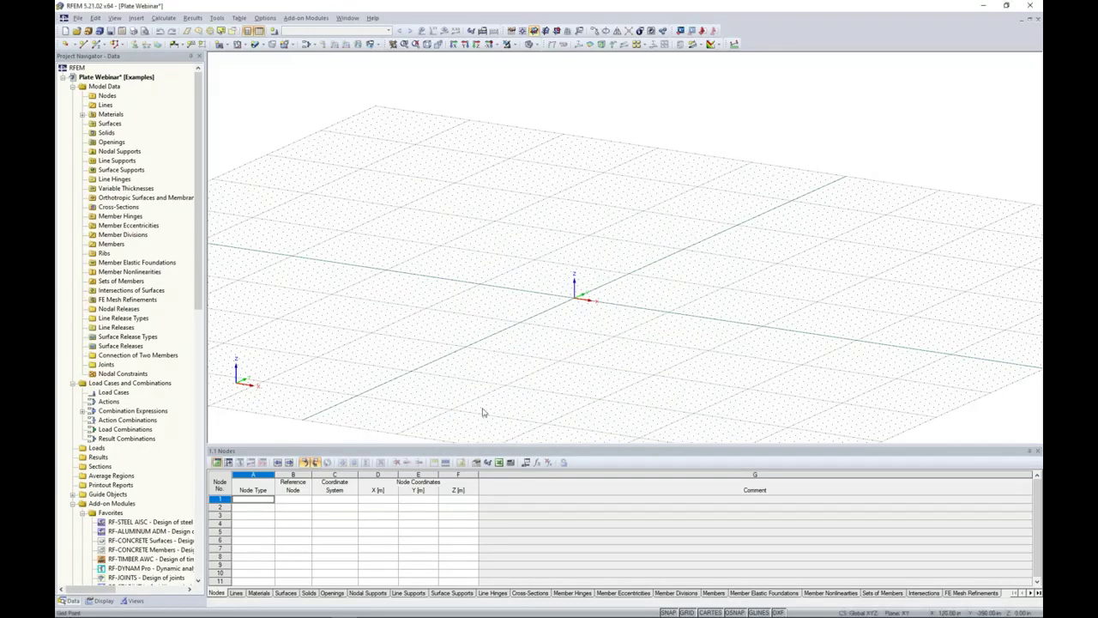
Enlarge the nodes table and add standard Cartesian node 1 at X 0, Y 0, Z 0
drag(457, 450, 458, 375)
click(262, 426)
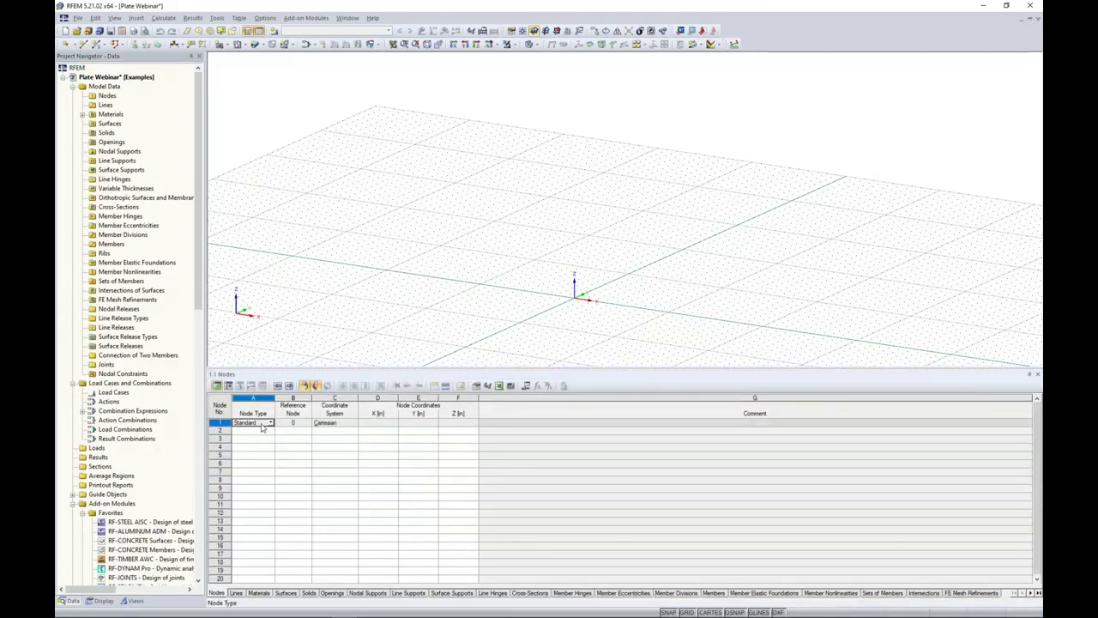
click(378, 422)
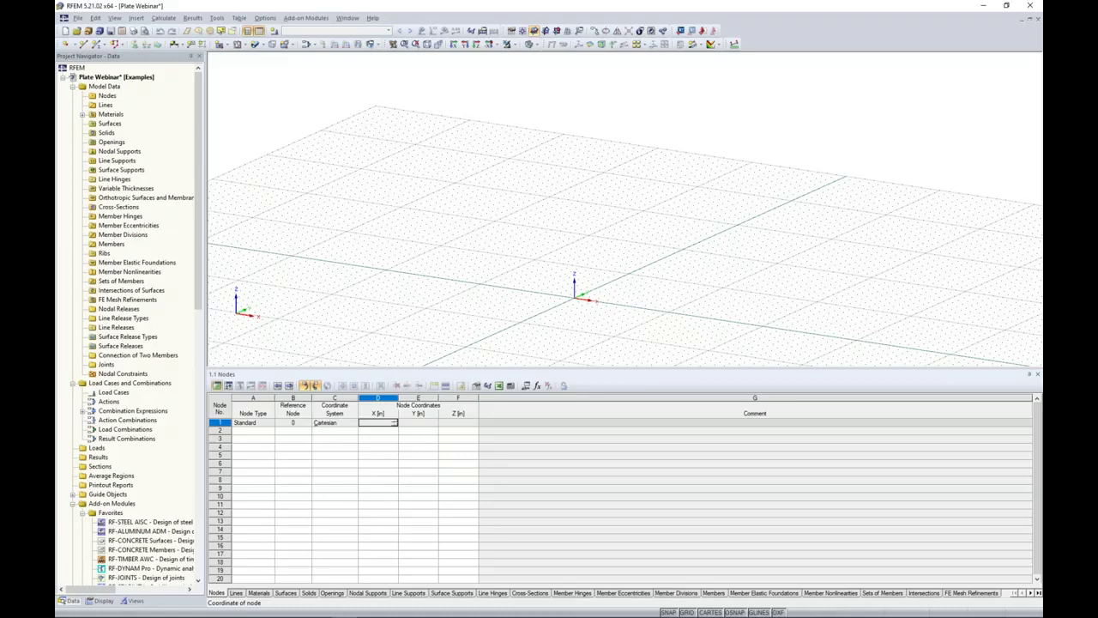
key(Return)
key(Return)
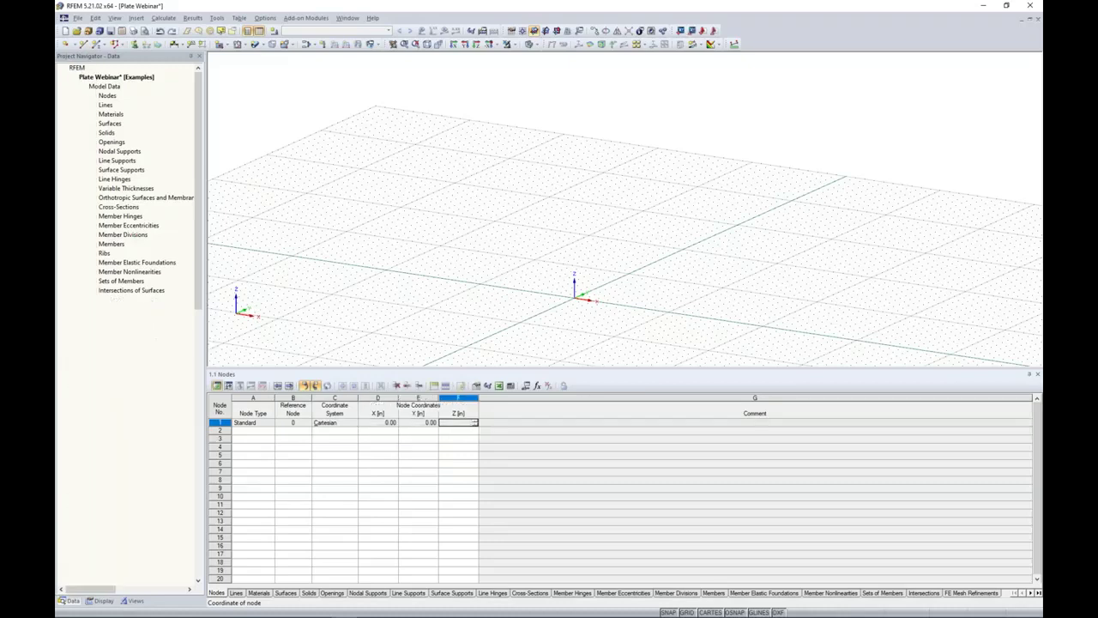
key(Return)
Add node 2 to the nodes table at X 0, Y 0, Z 42 in
key(Left)
key(Left)
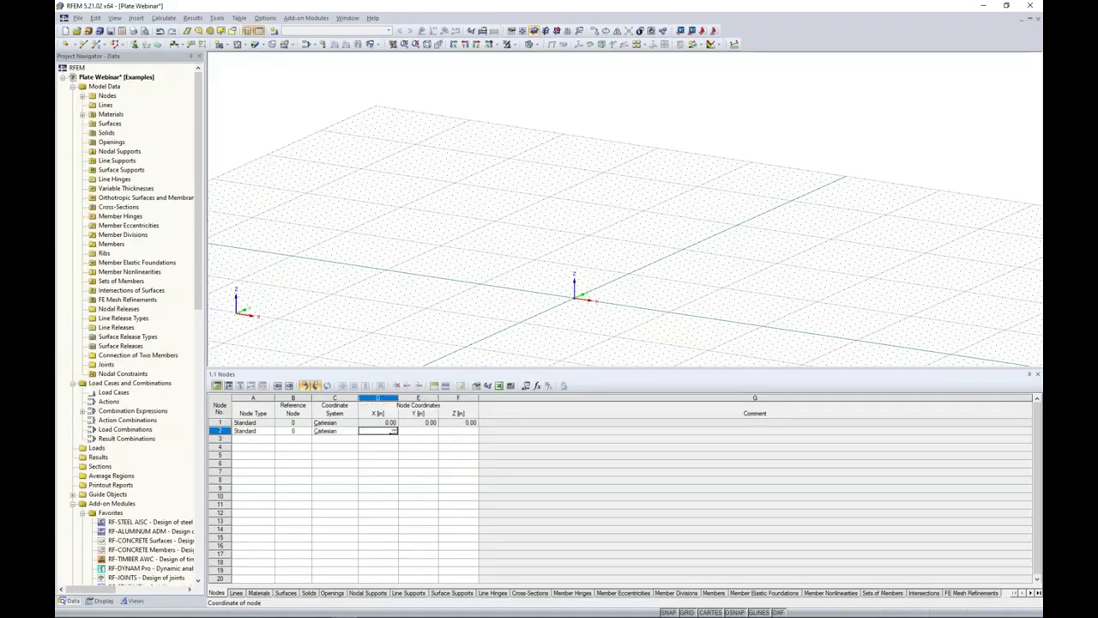
key(Return)
key(Return)
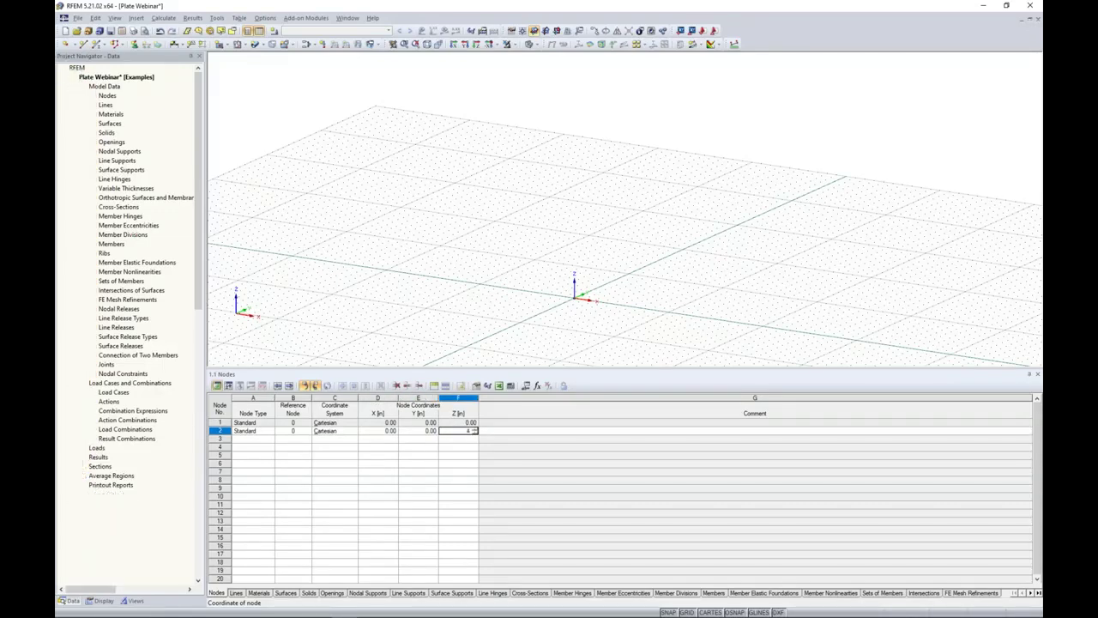
text(42)
key(Return)
Add node 3 to the nodes table at X 0, Y 0, Z 70 in
key(Left)
key(Left)
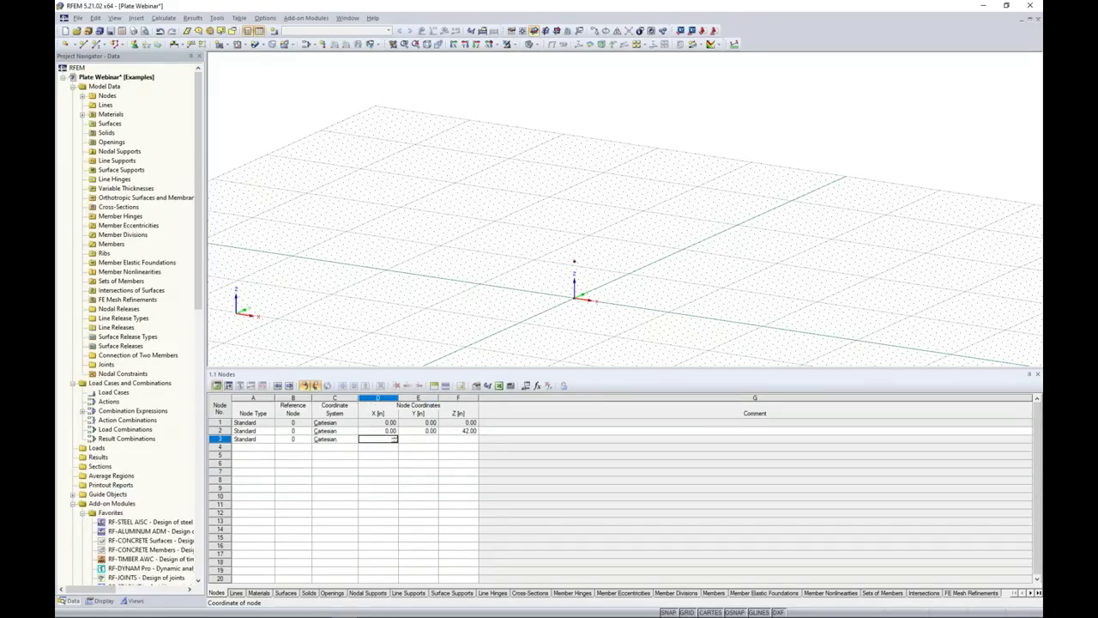
key(Return)
key(Return)
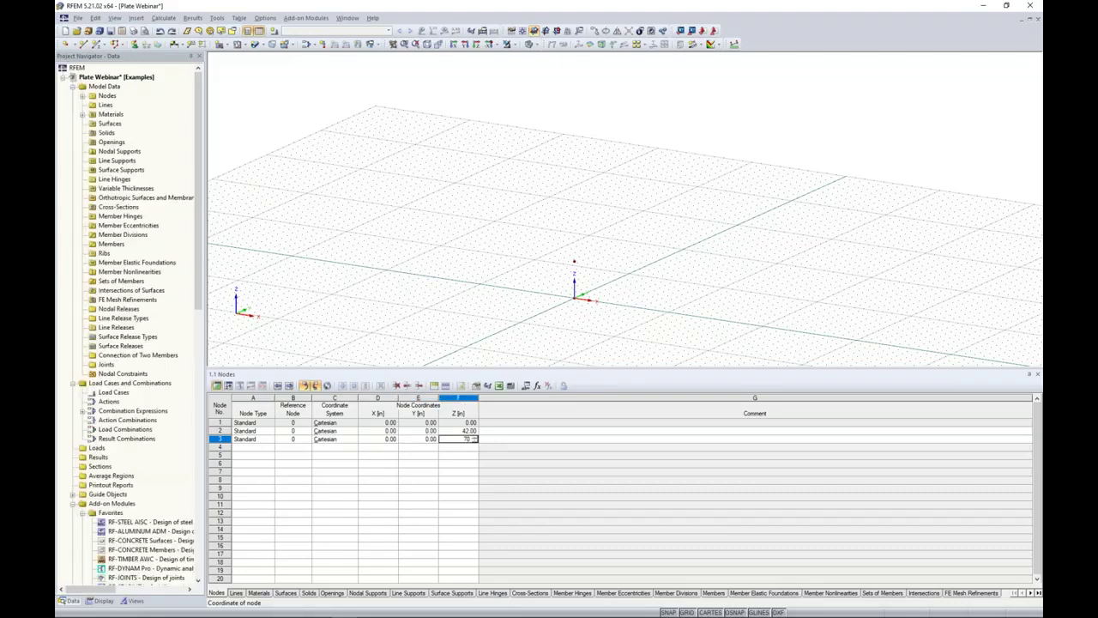
text(70)
key(Return)
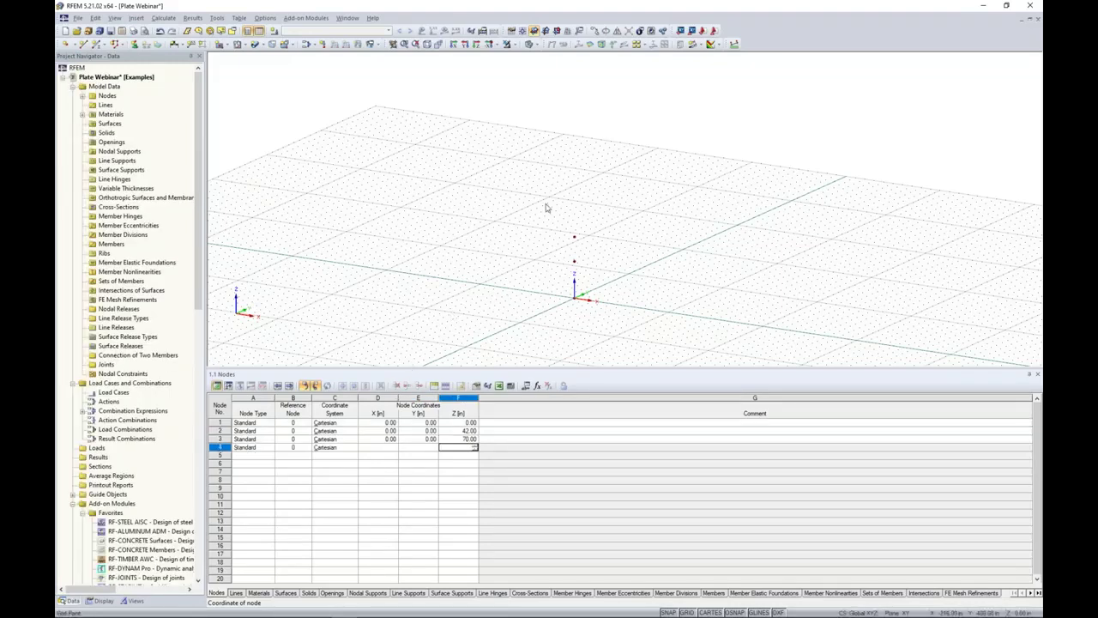
Add node 4 to the nodes table at X 16.80, Y 0, Z 66 in
click(379, 446)
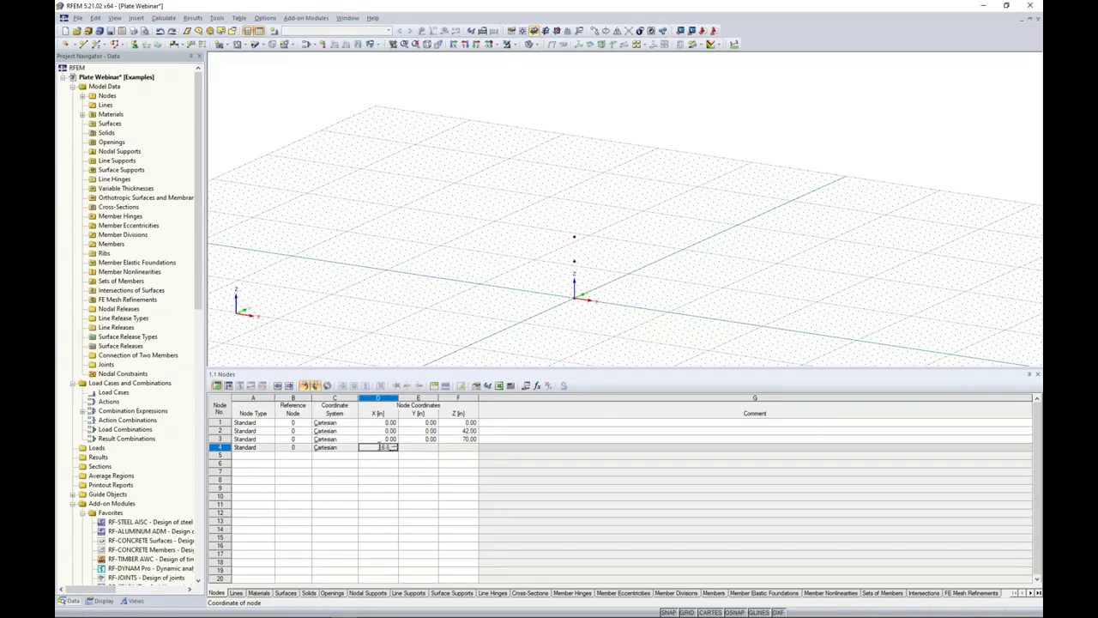
key(Tab)
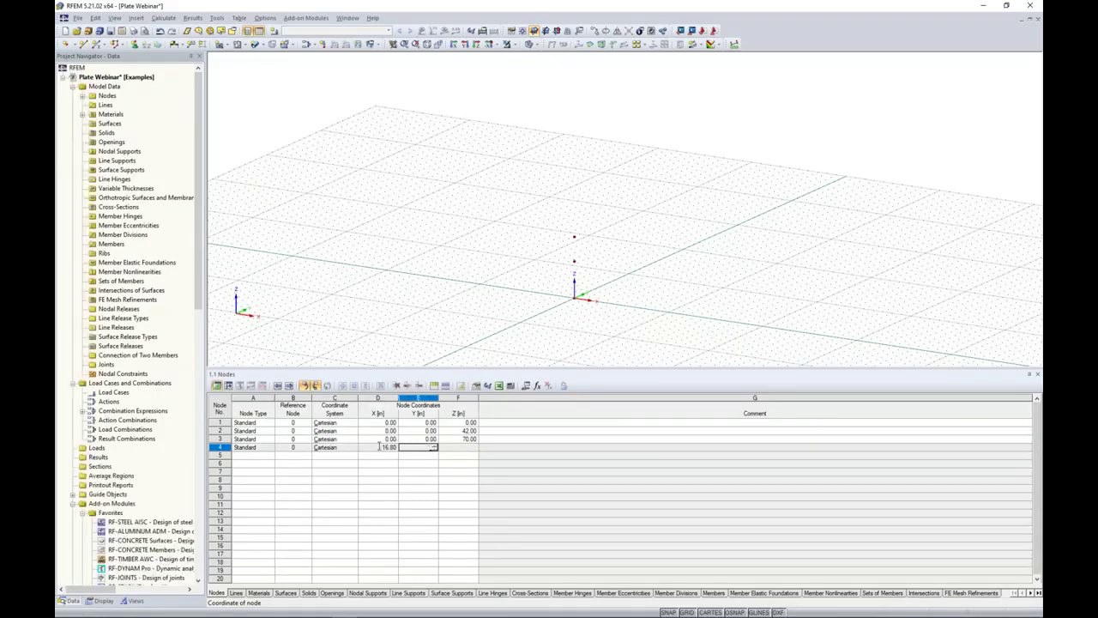
text(0)
key(Tab)
text(66)
key(Tab)
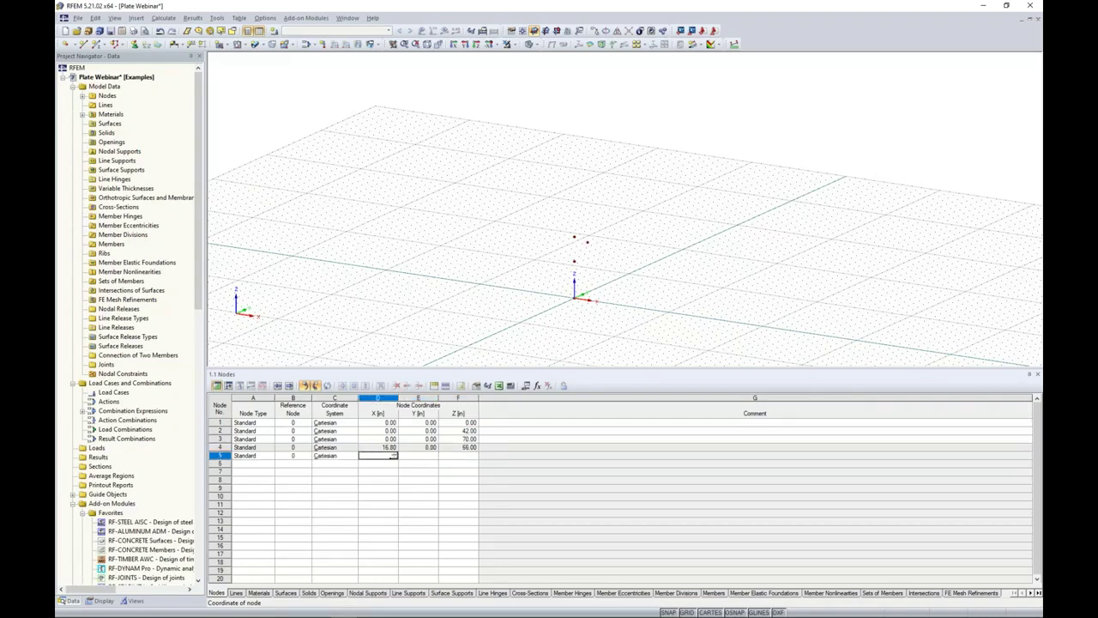
Add node 5 to the nodes table at X 19.2, Y 0, Z 63 in
text(19.2)
key(Tab)
text(0)
key(Tab)
text(63)
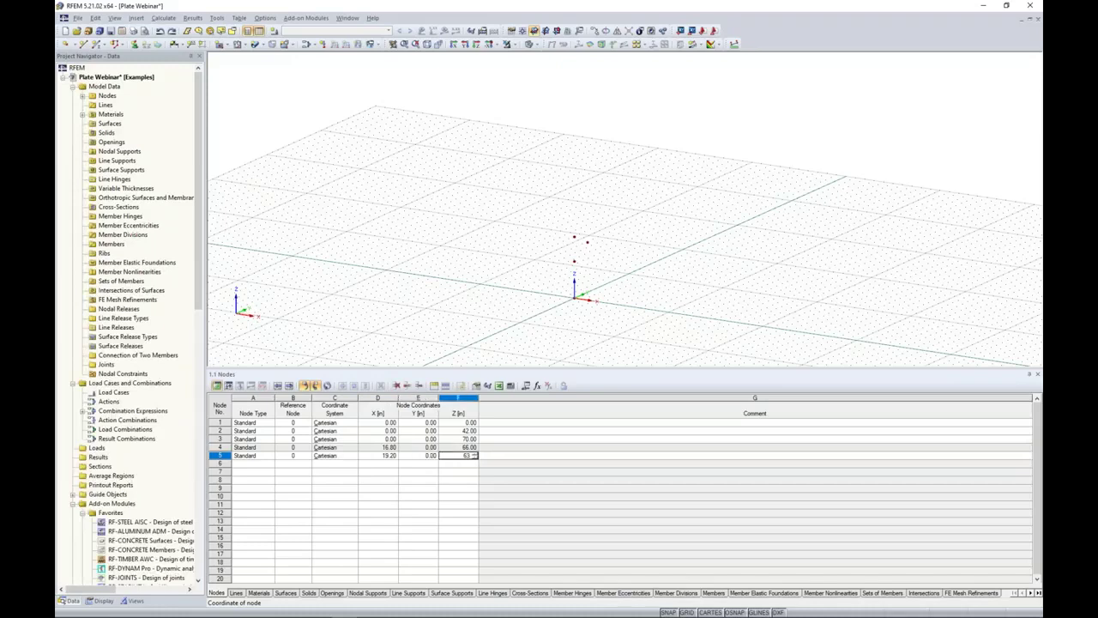
key(Tab)
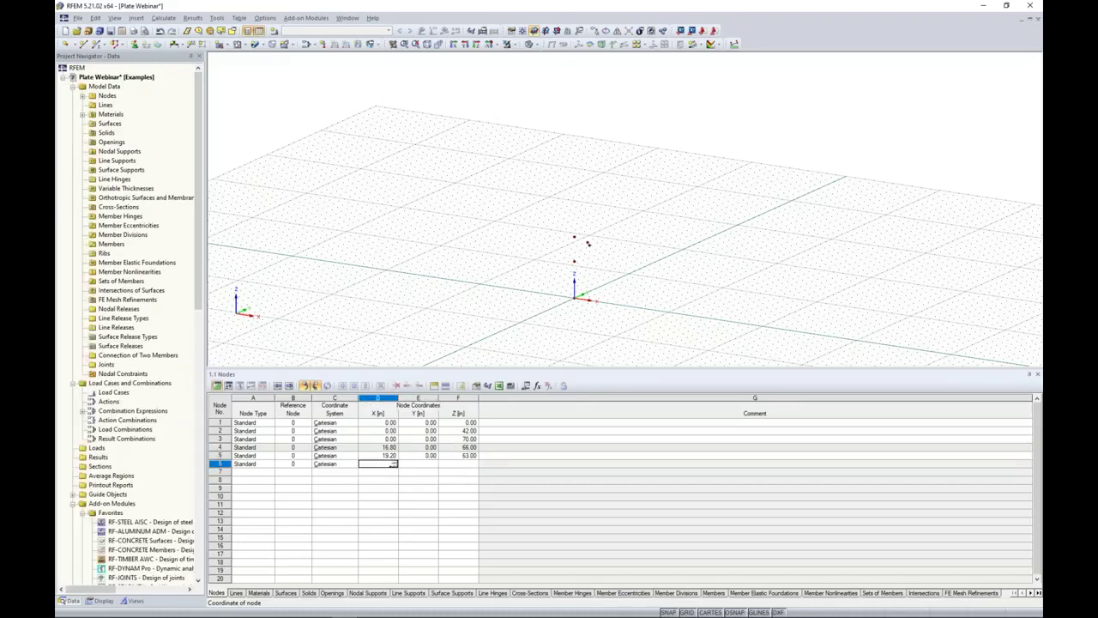
Add node 6 to the nodes table at X 19.2, Y 0, Z 42 in
text(19.2)
key(Tab)
text(0)
key(Tab)
text(42)
click(381, 447)
Shrink the nodes table and draw a straight vertical line from node 6 up to node 5
ctrl+middle_drag(614, 275, 591, 280)
drag(599, 369, 603, 508)
ctrl+middle_drag(651, 274, 579, 340)
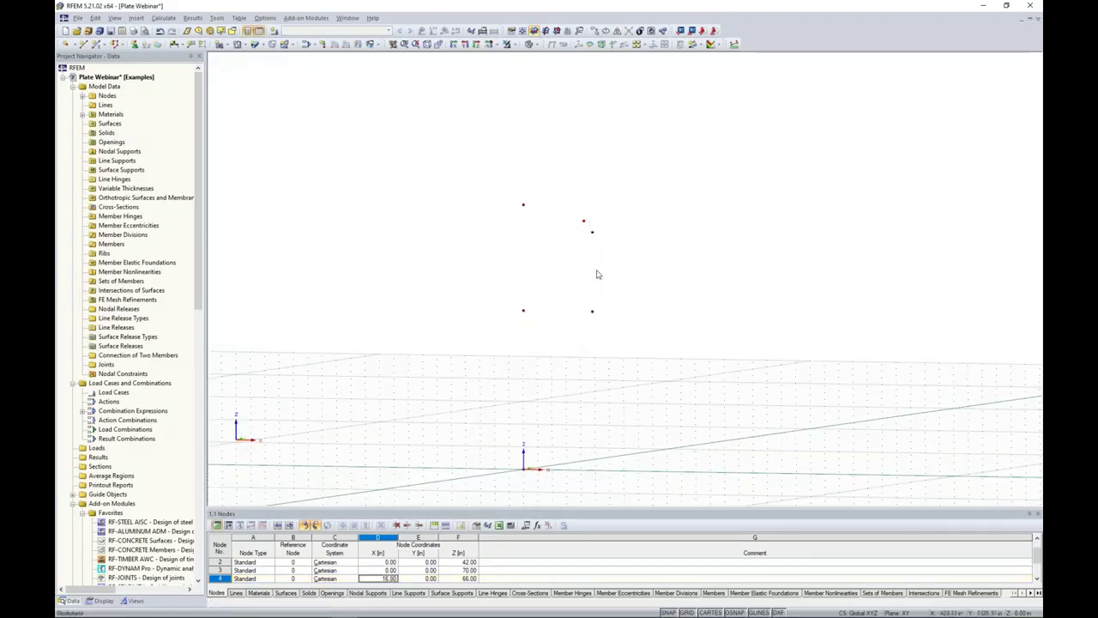
ctrl+middle_drag(587, 320, 591, 314)
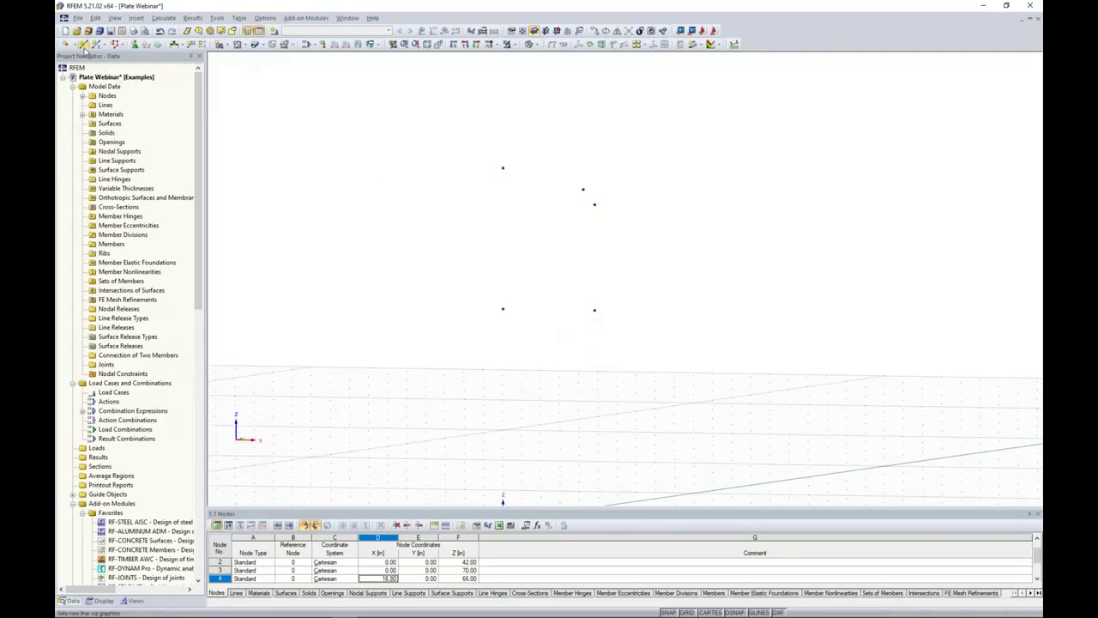
click(83, 45)
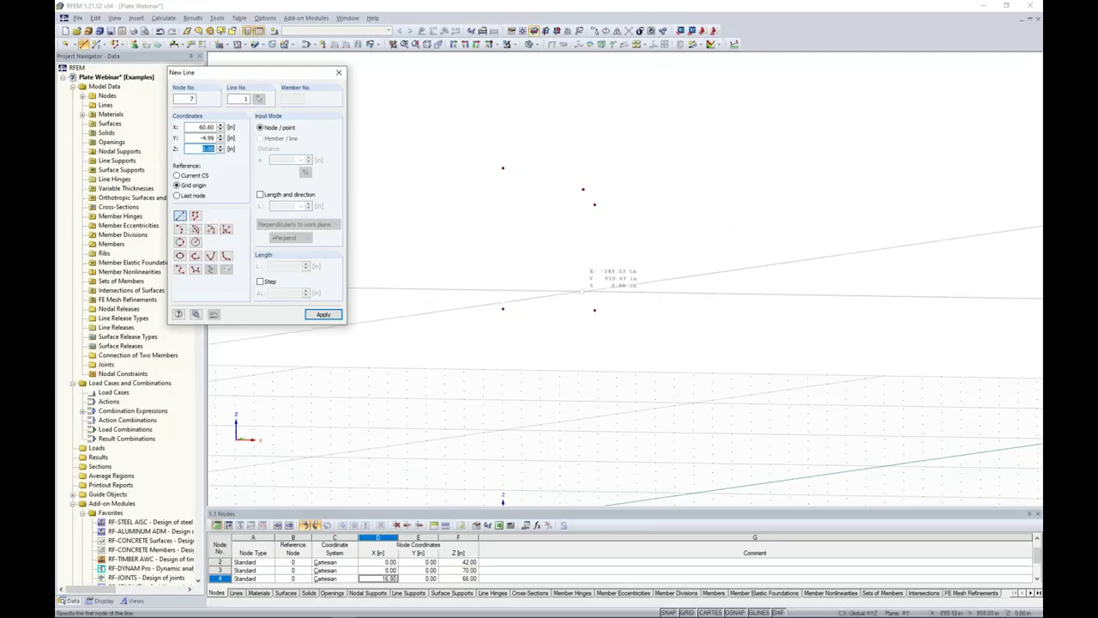
click(595, 309)
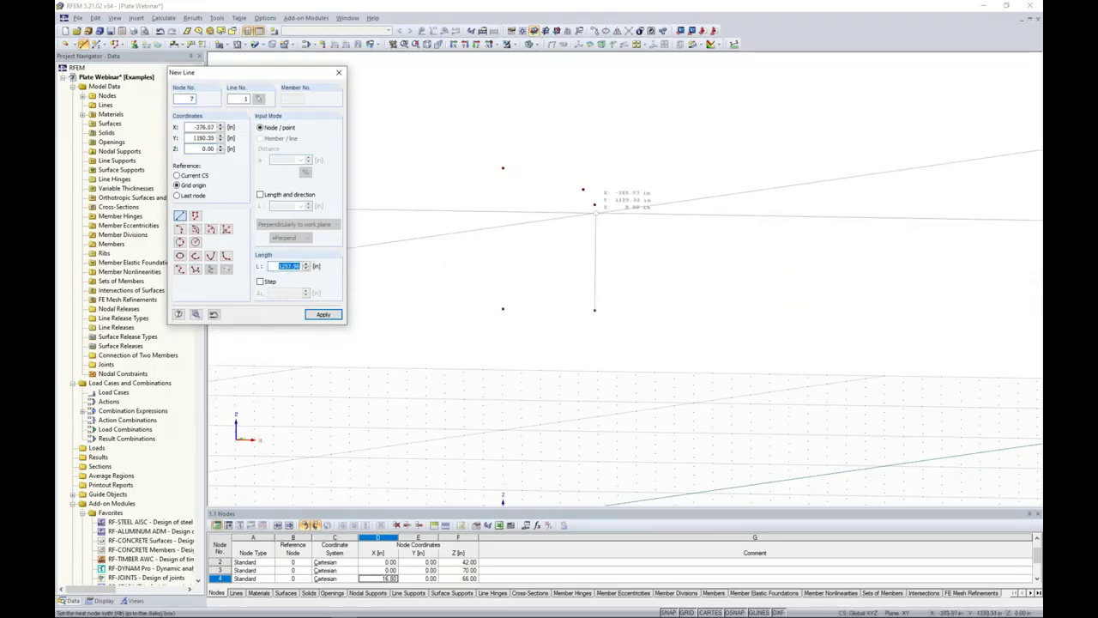
click(595, 205)
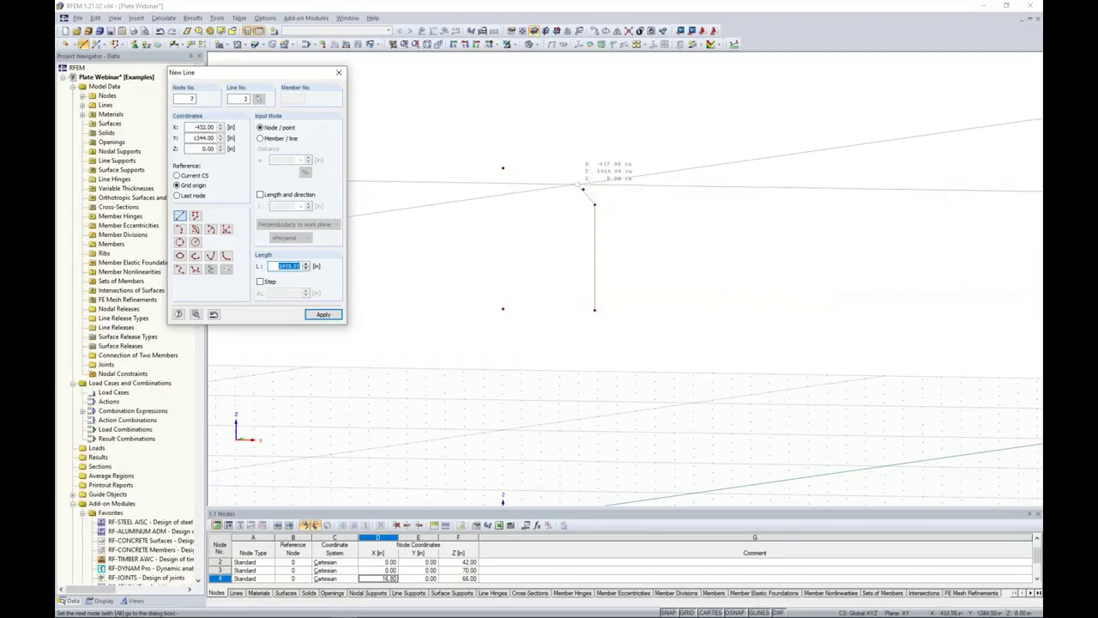
Draw a radius-defined arc between nodes 5 and 4 in the Local in z plane, with a radius of 5 in
click(210, 229)
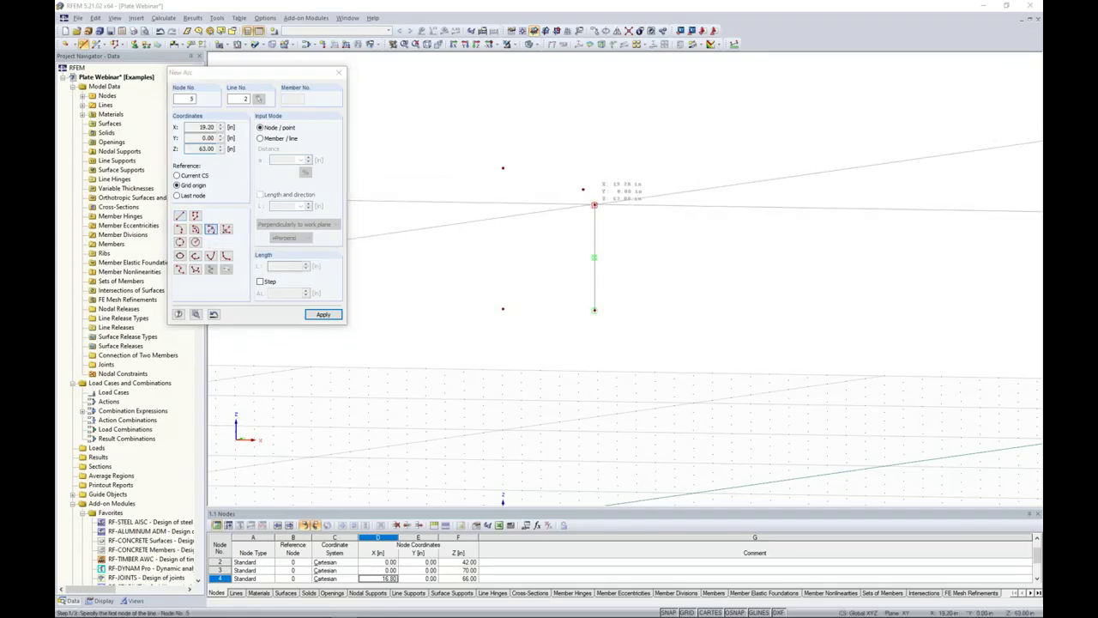
click(593, 204)
ctrl+middle_drag(590, 206, 580, 236)
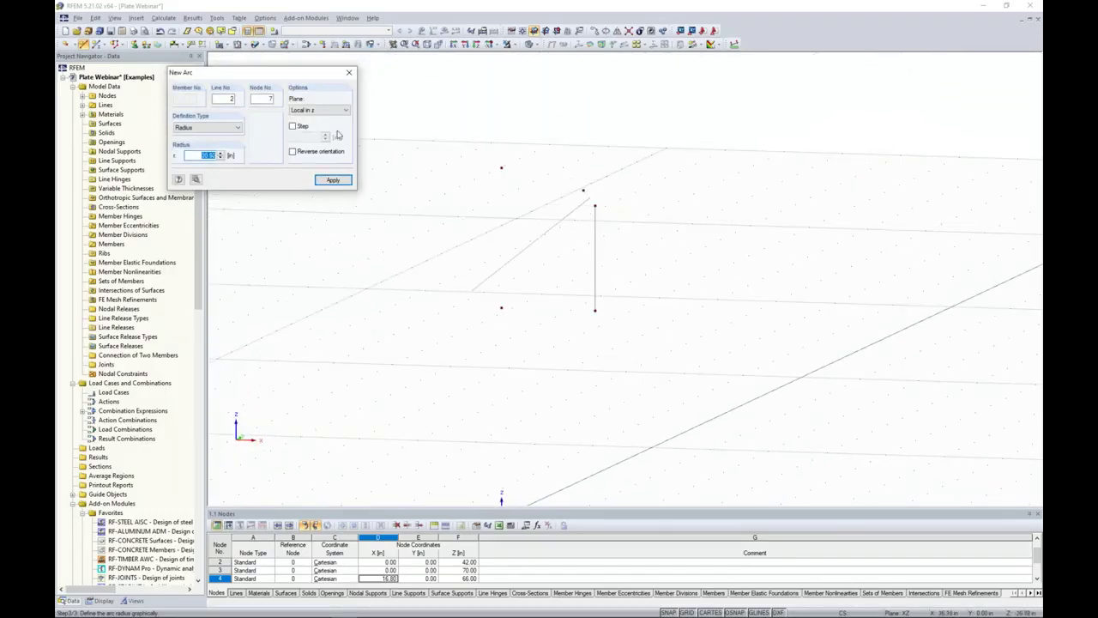
click(319, 109)
click(315, 123)
ctrl+middle_drag(549, 234, 573, 227)
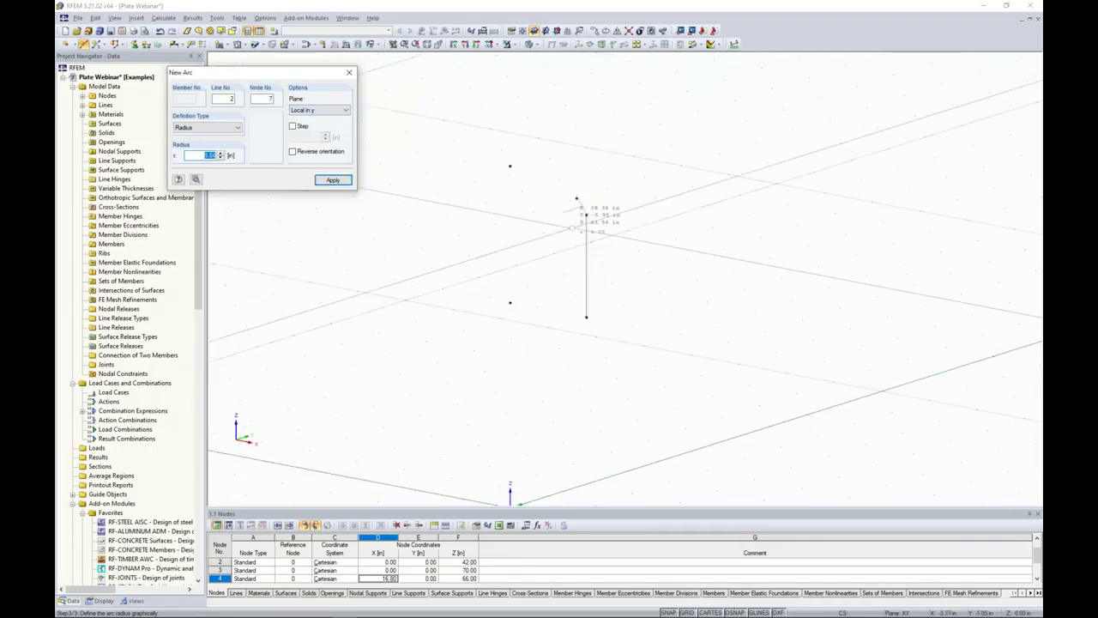
click(321, 111)
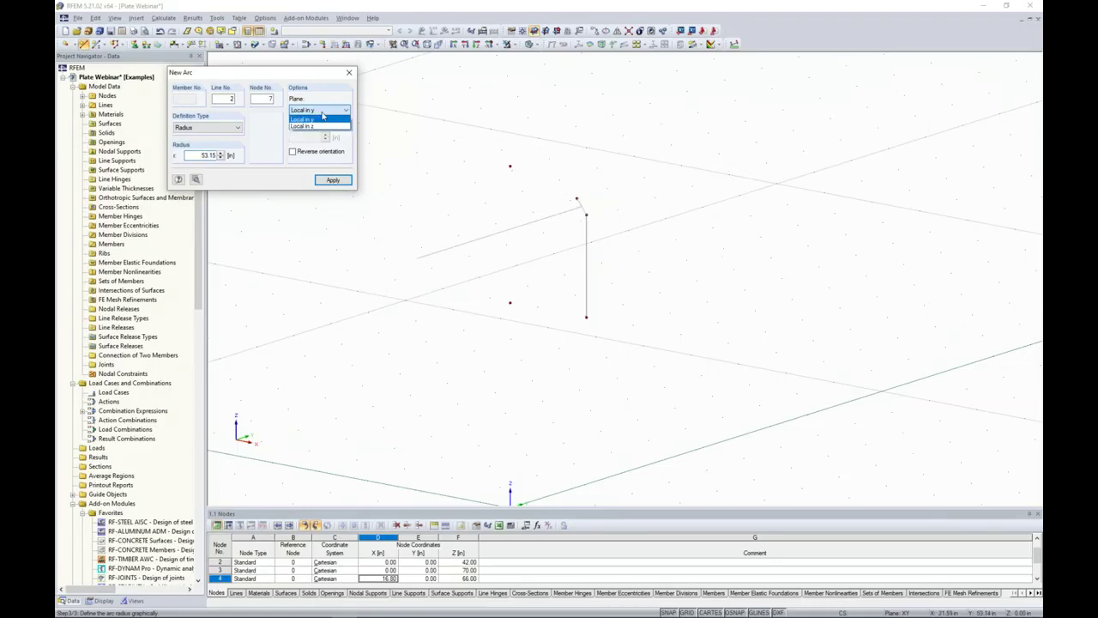
click(316, 126)
ctrl+middle_drag(592, 228, 609, 221)
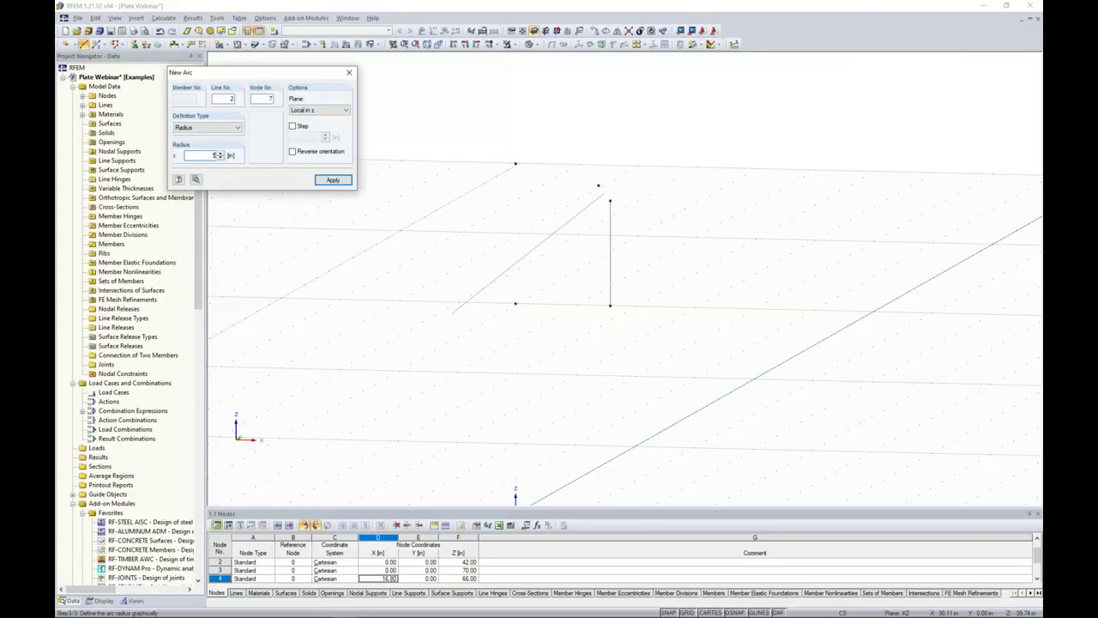
key(Return)
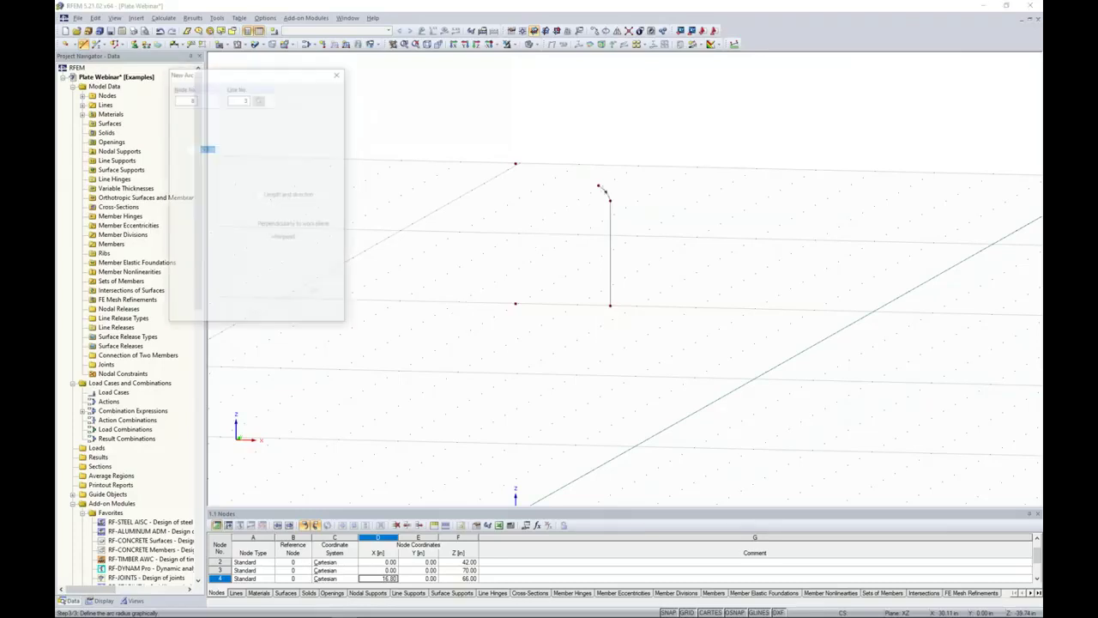
Draw a second, flatter radius-defined arc from node 4 to node 3 and end the arc command
scroll(618, 194, up, 3)
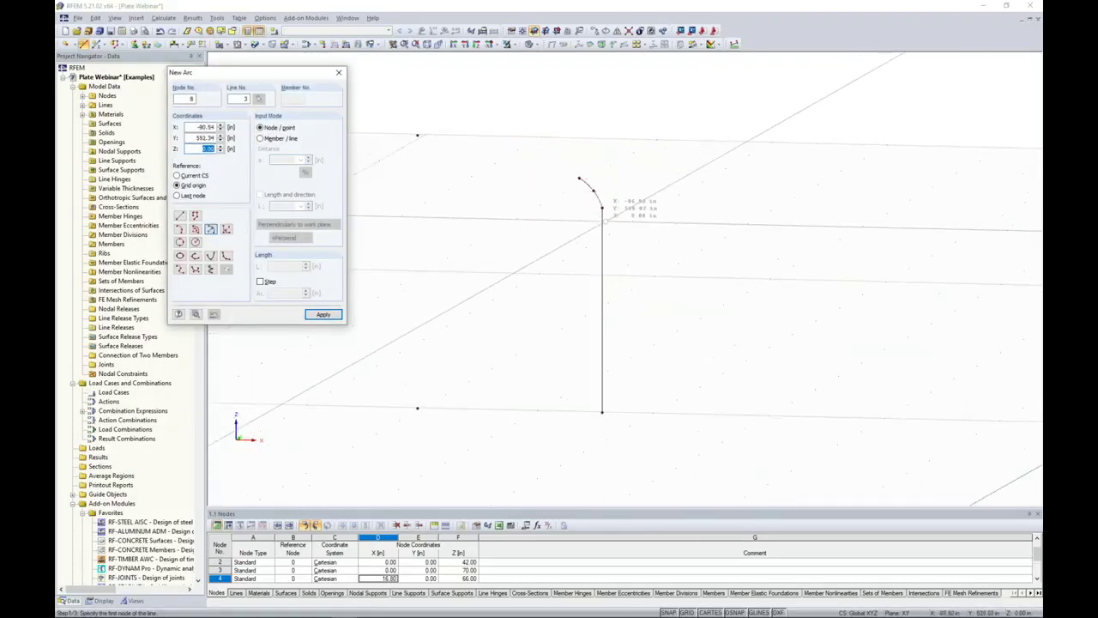
middle_drag(552, 210, 633, 236)
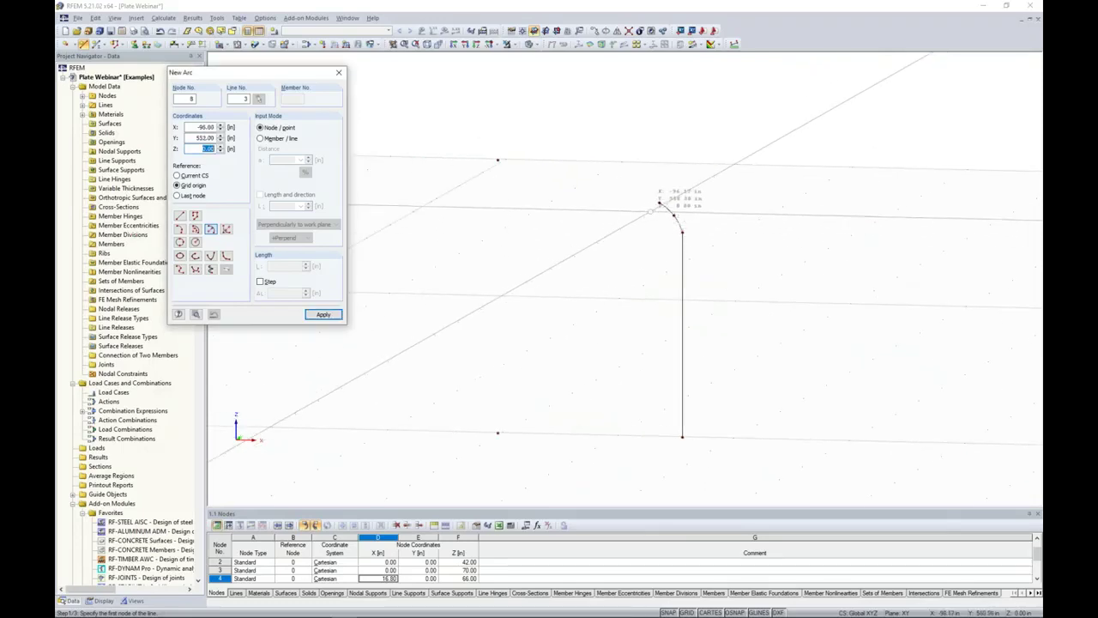
click(659, 202)
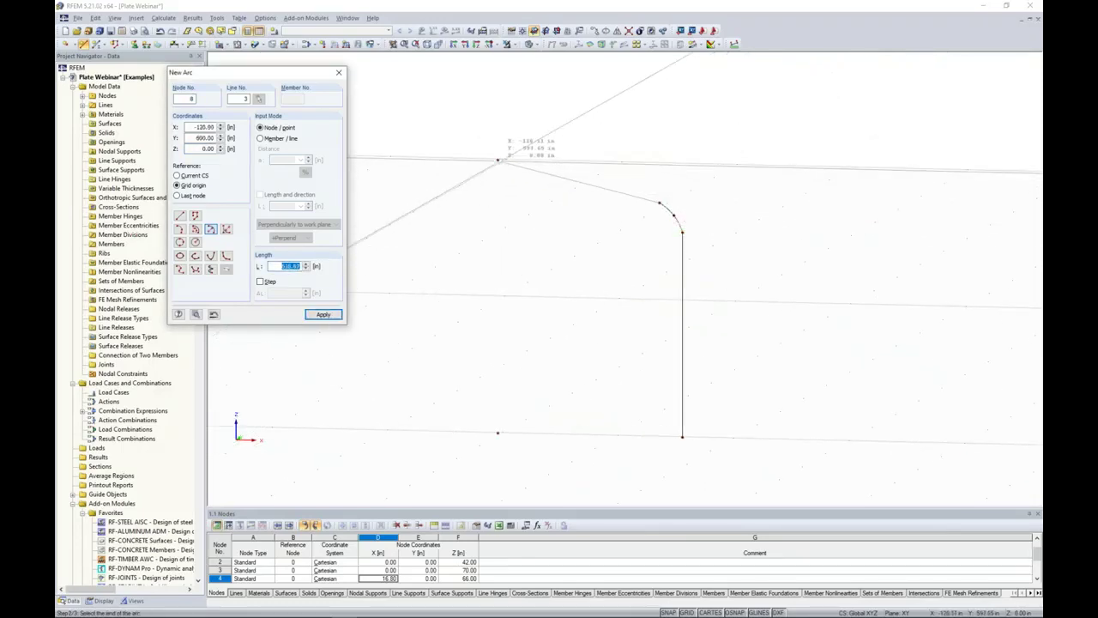
click(498, 159)
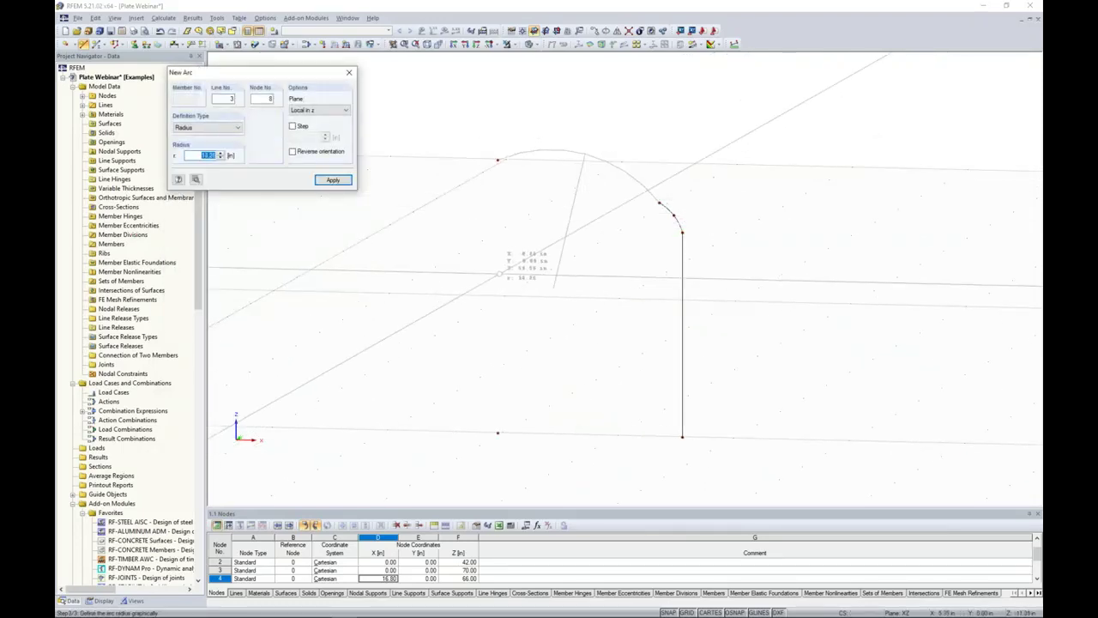
text(4)
key(Return)
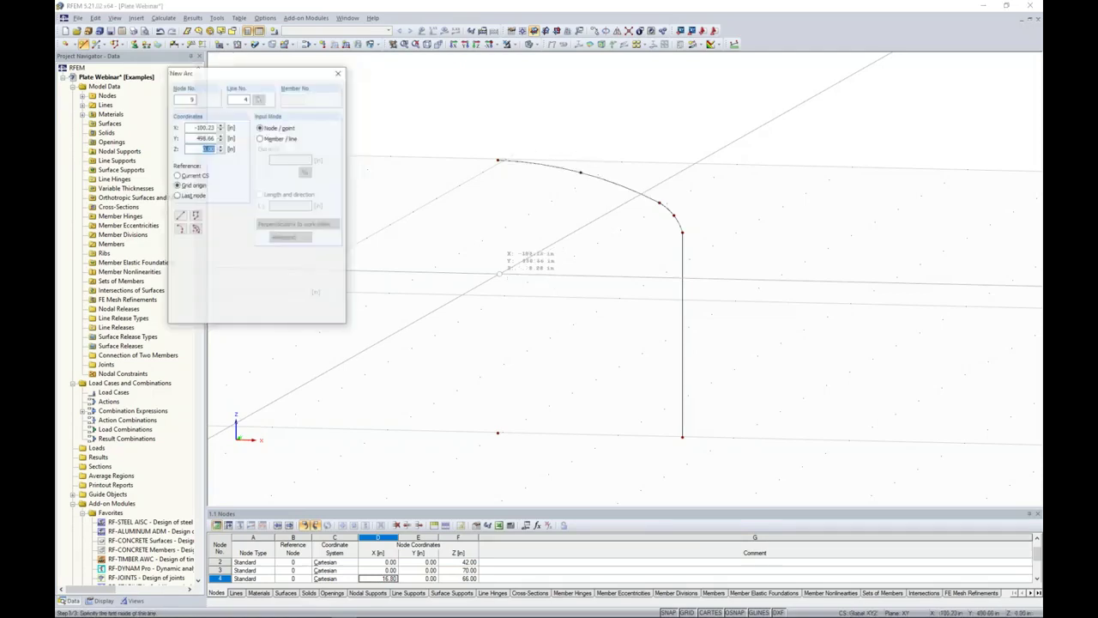
key(Escape)
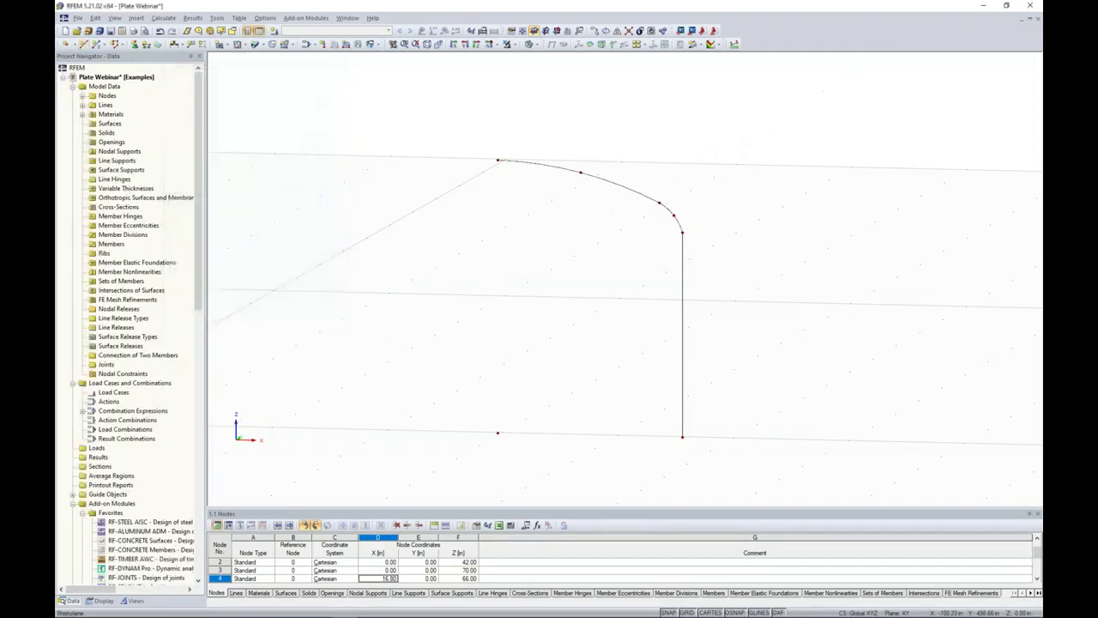
Mirror a copy of all nodes and lines about the X-Y parallel plane through node 2 at X 0, Y 0, Z 42 in
scroll(519, 305, down, 2)
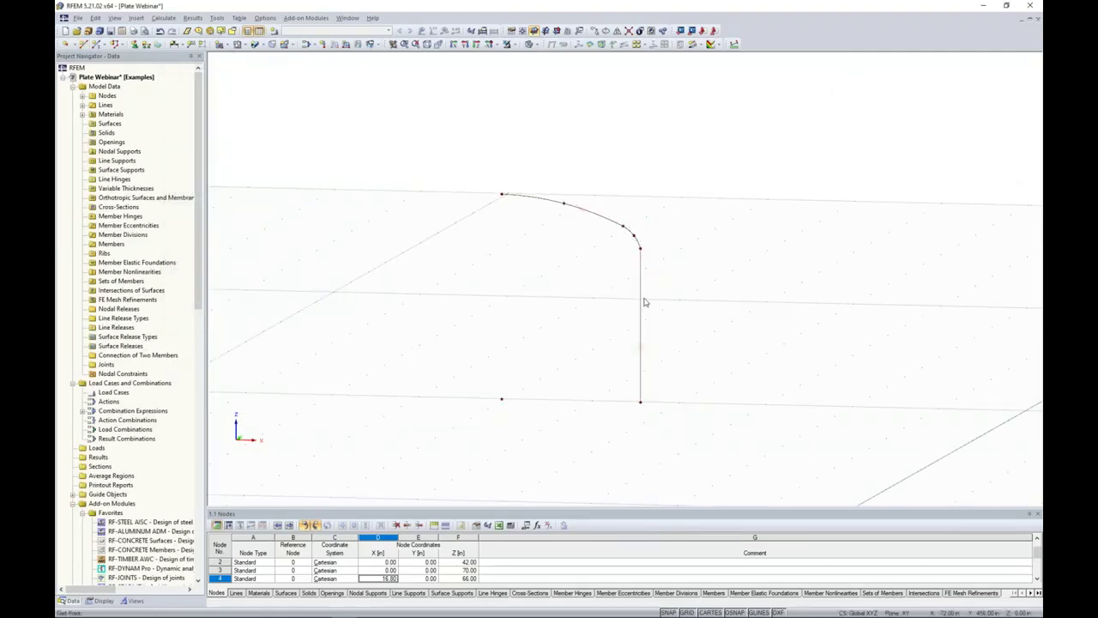
scroll(566, 336, down, 1)
scroll(566, 336, down, 1)
ctrl+middle_drag(566, 335, 582, 290)
drag(678, 376, 486, 171)
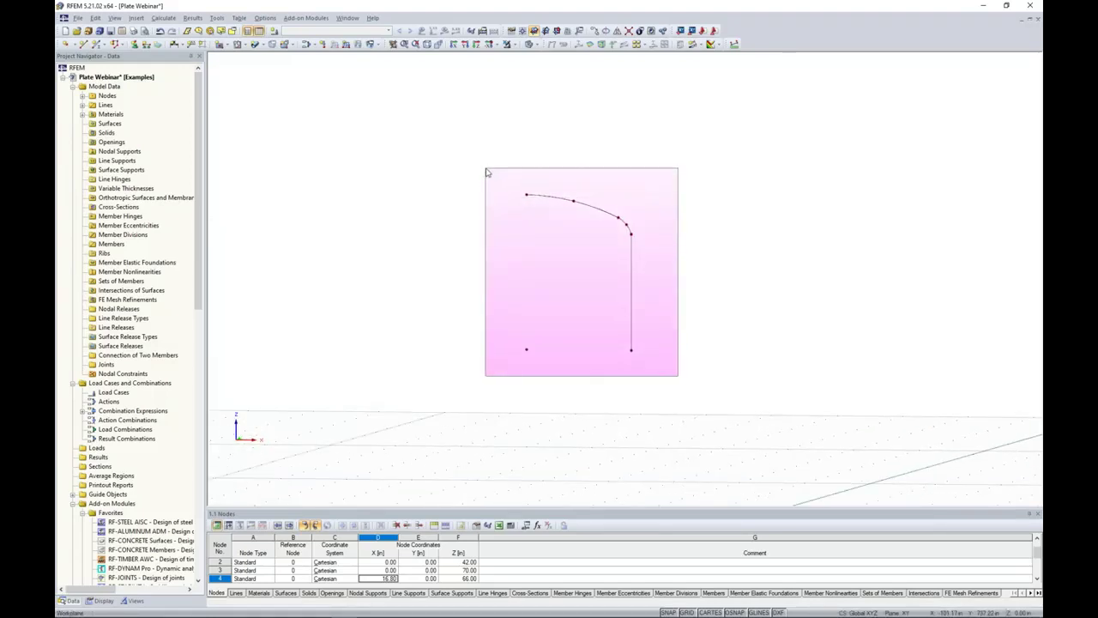
drag(486, 172, 488, 172)
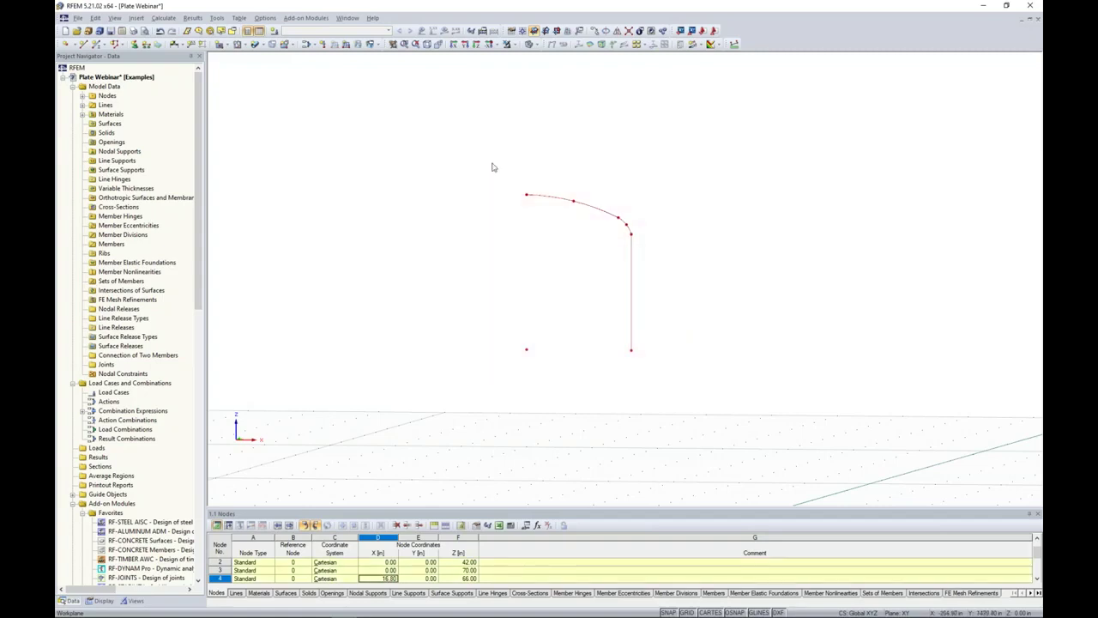
click(616, 32)
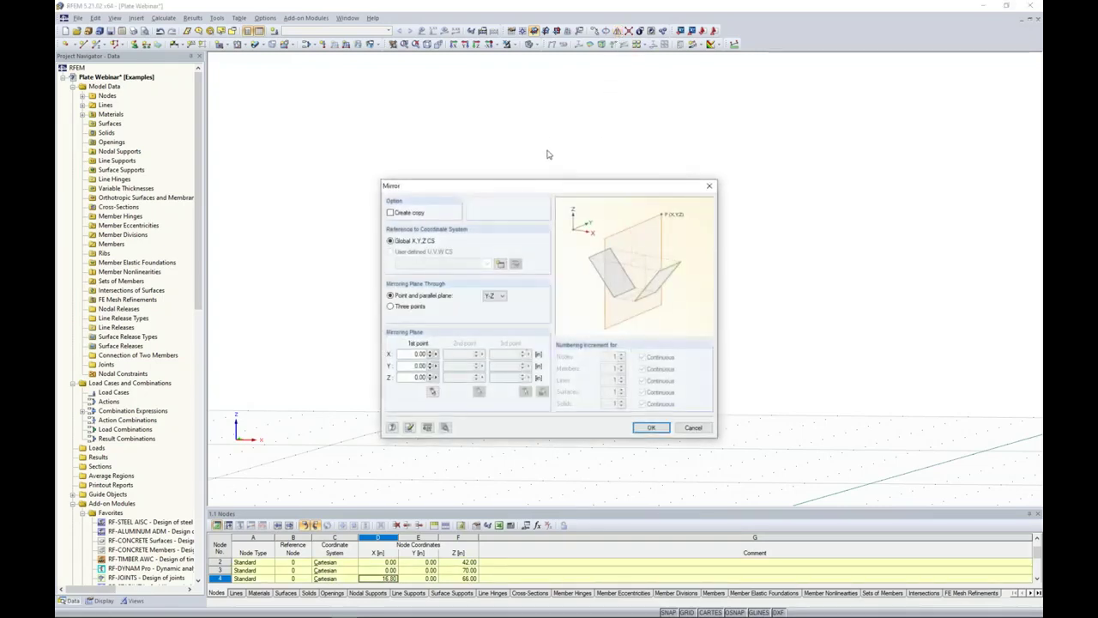
drag(533, 190, 531, 142)
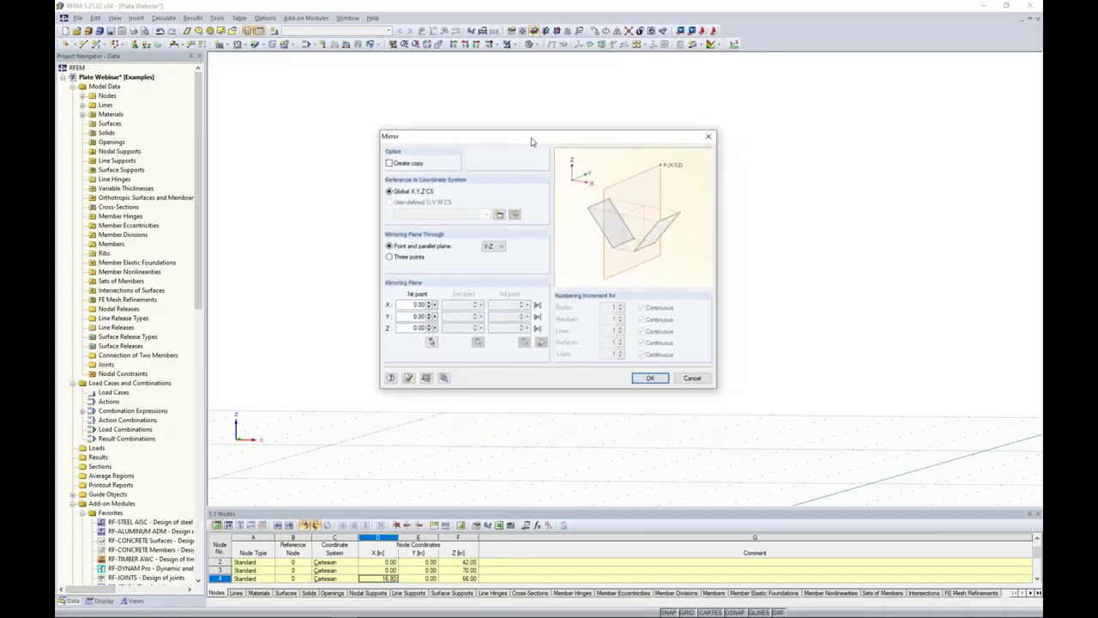
click(390, 163)
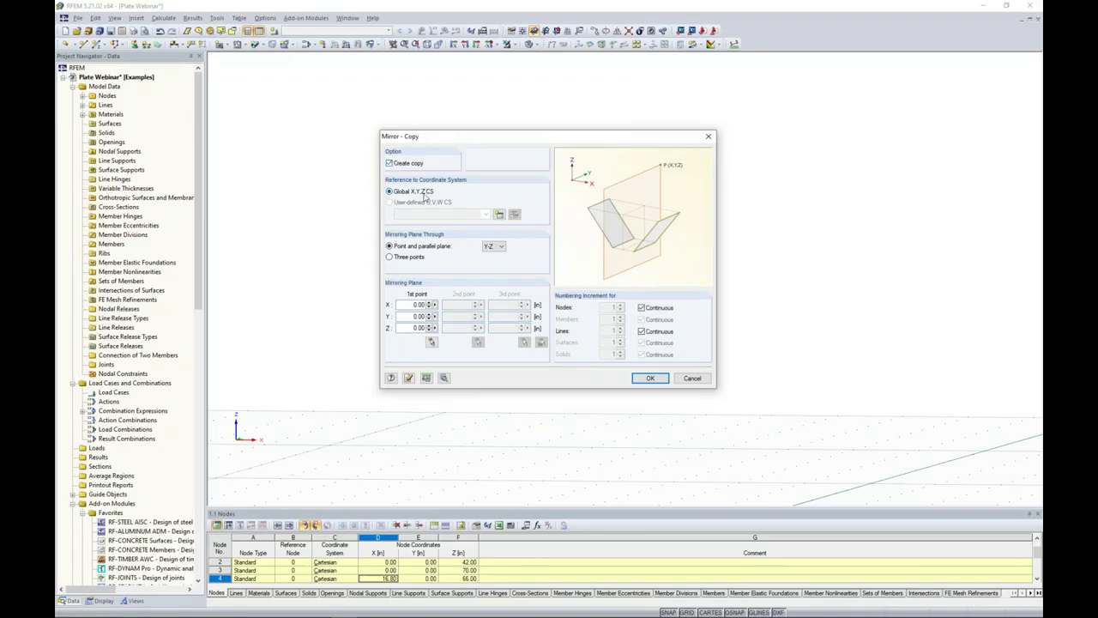
click(496, 247)
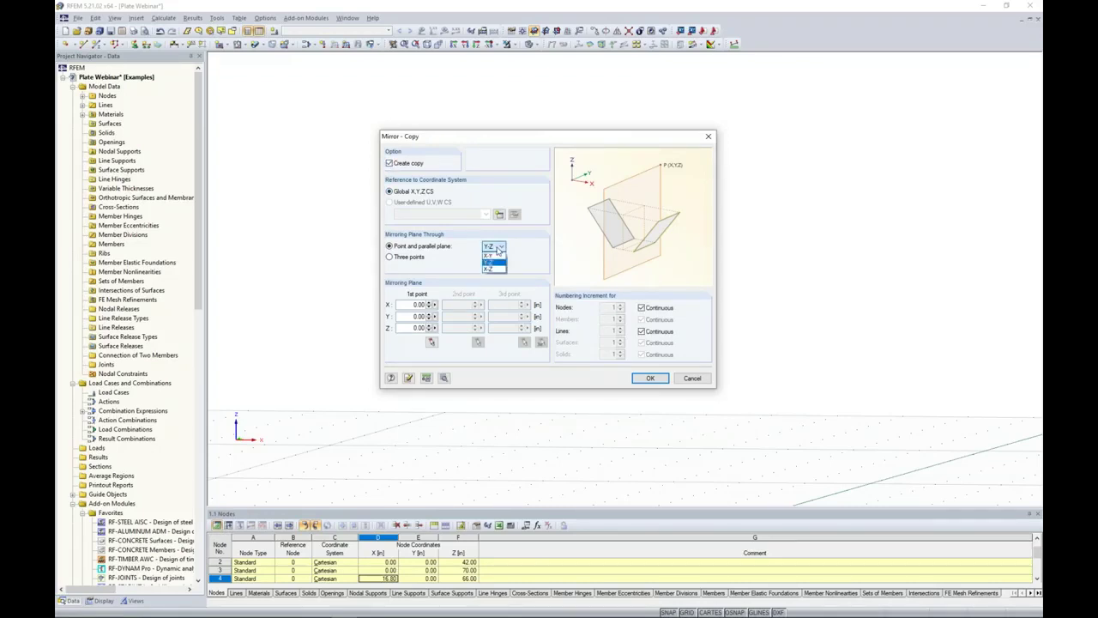
click(492, 255)
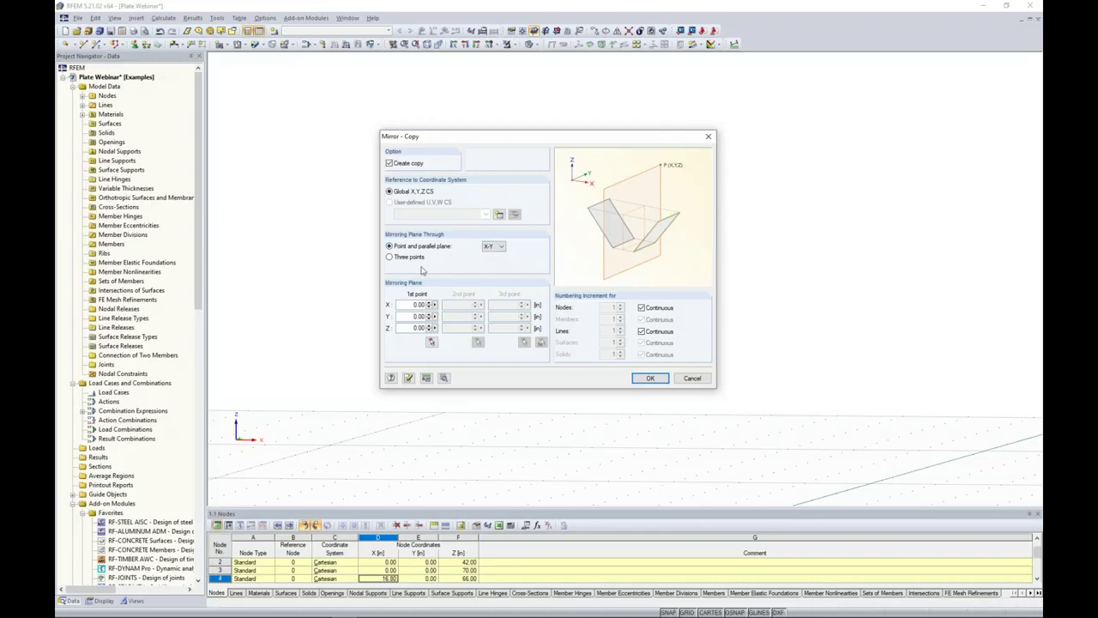
click(432, 342)
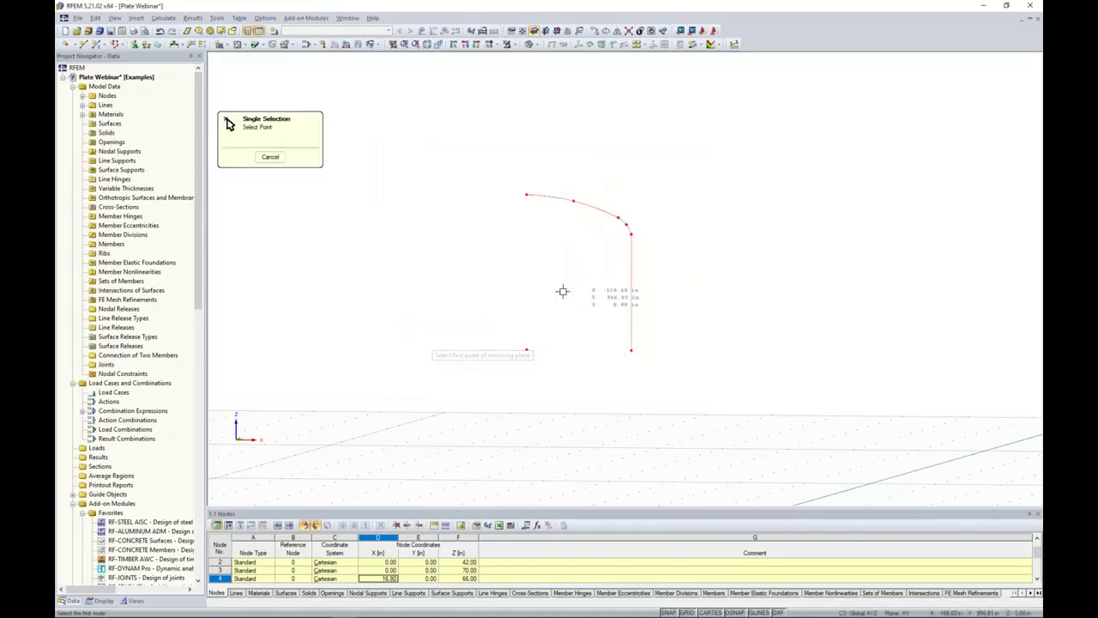
click(525, 349)
drag(532, 139, 700, 122)
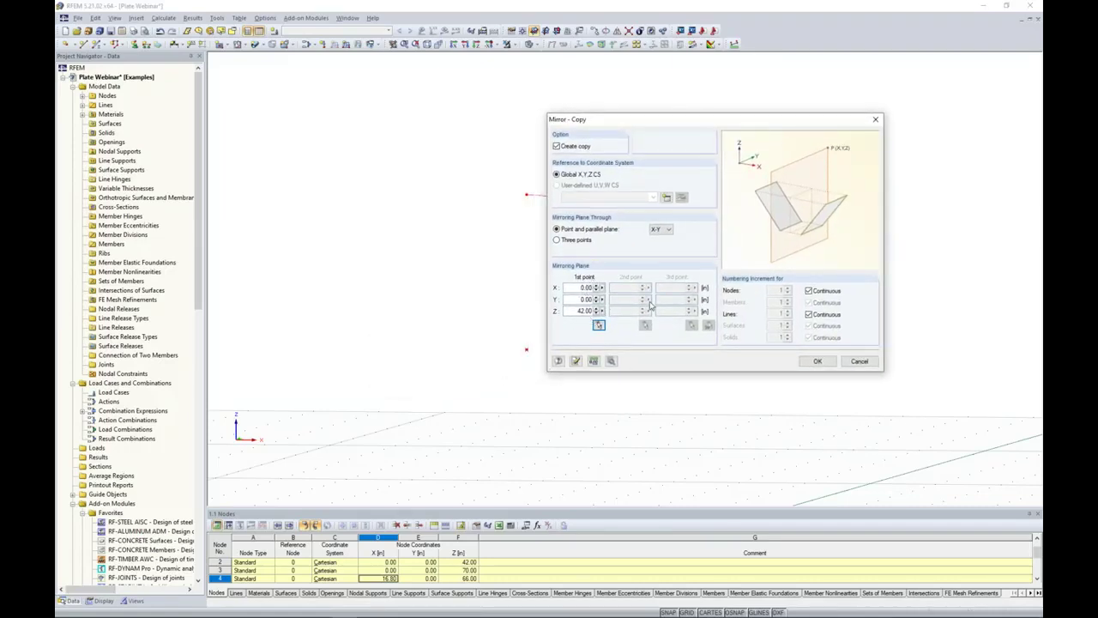
click(815, 361)
Delete the node at the middle of the vertical line, merging the joined lines into one
scroll(657, 338, up, 2)
scroll(644, 300, down, 1)
mouse_move(655, 348)
ctrl+middle_down()
mouse_move(678, 331)
mouse_move(660, 331)
ctrl+middle_up()
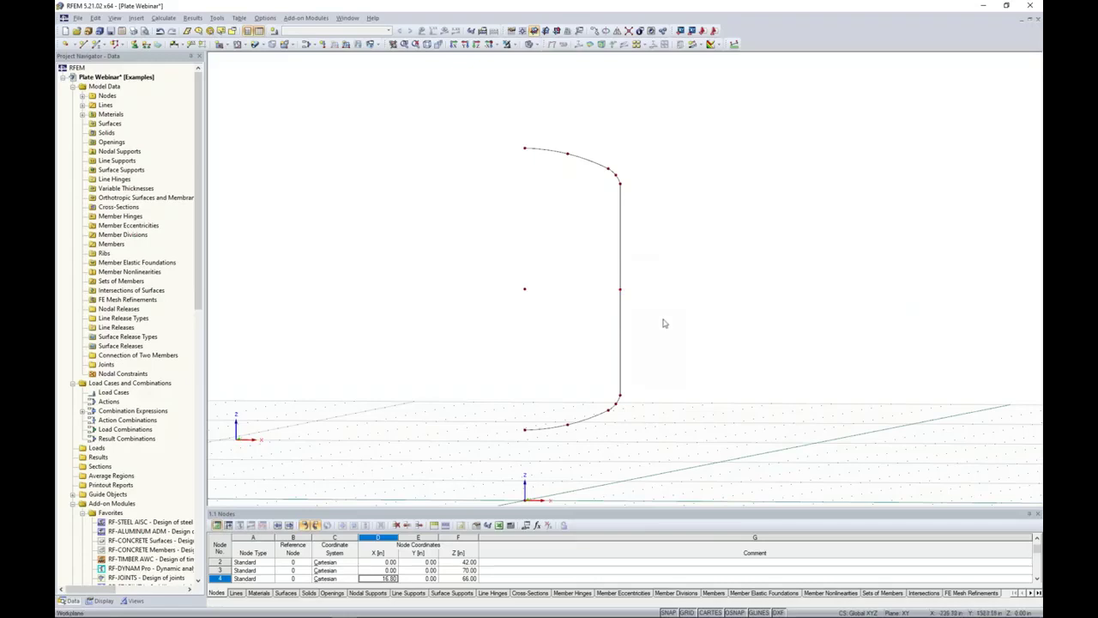
right_click(619, 290)
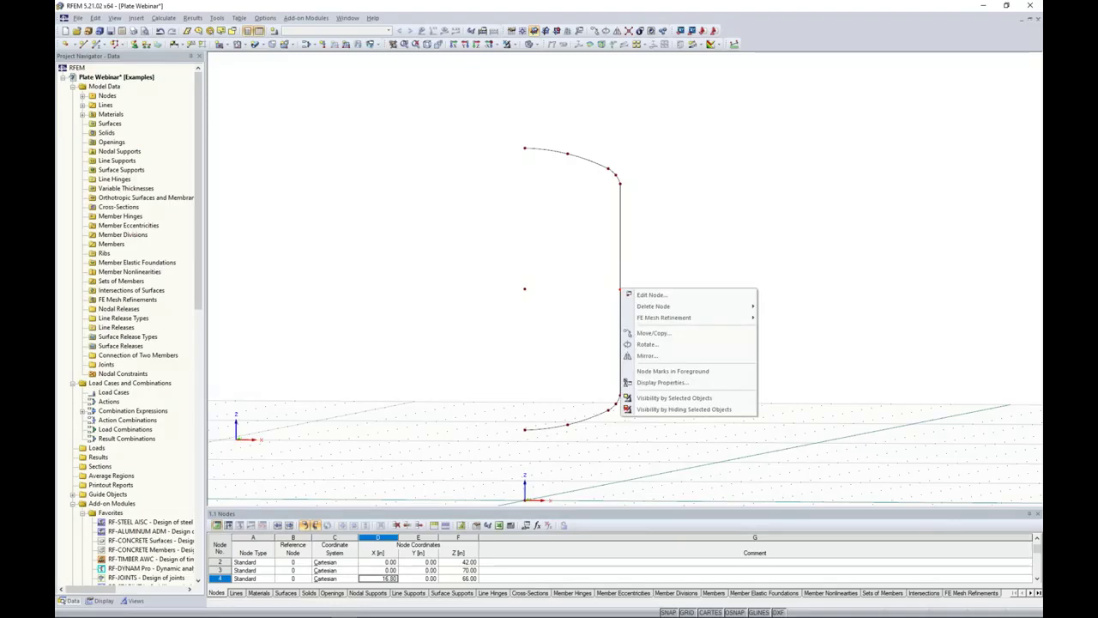
mouse_move(686, 306)
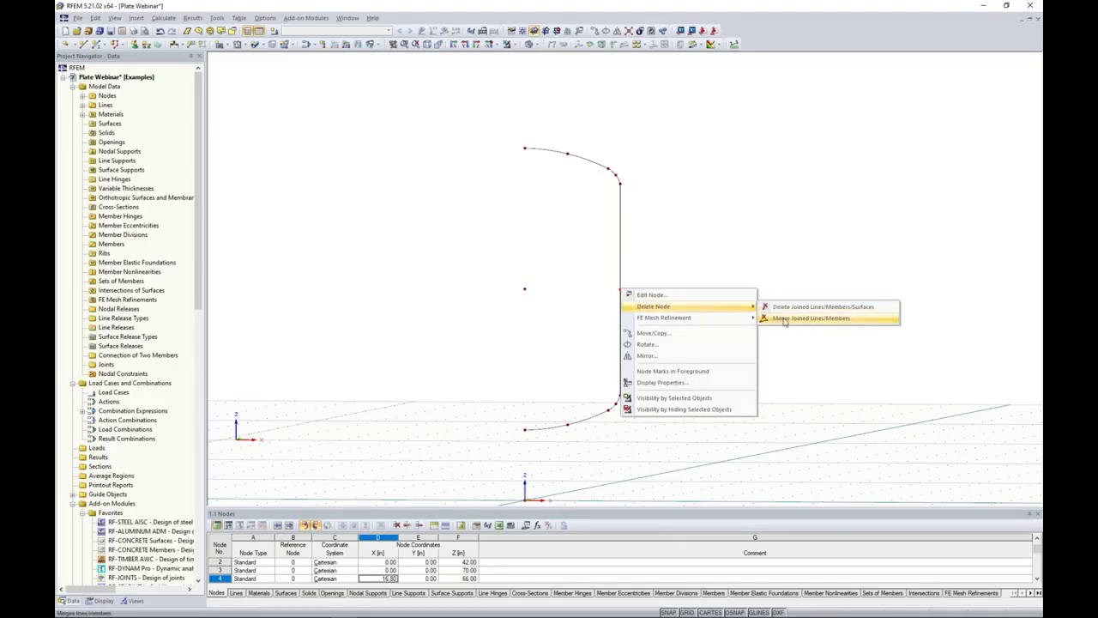
click(784, 320)
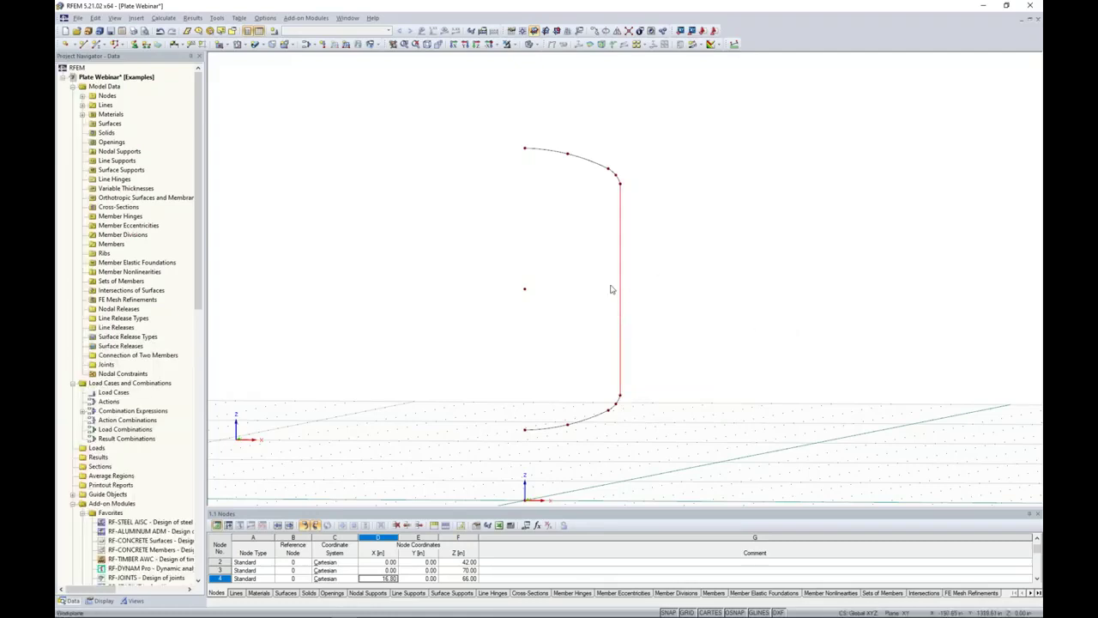
Select the whole profile and set up a rotated copy with 3 copies at 120° about the Z axis through node 2
ctrl+middle_drag(616, 295, 674, 313)
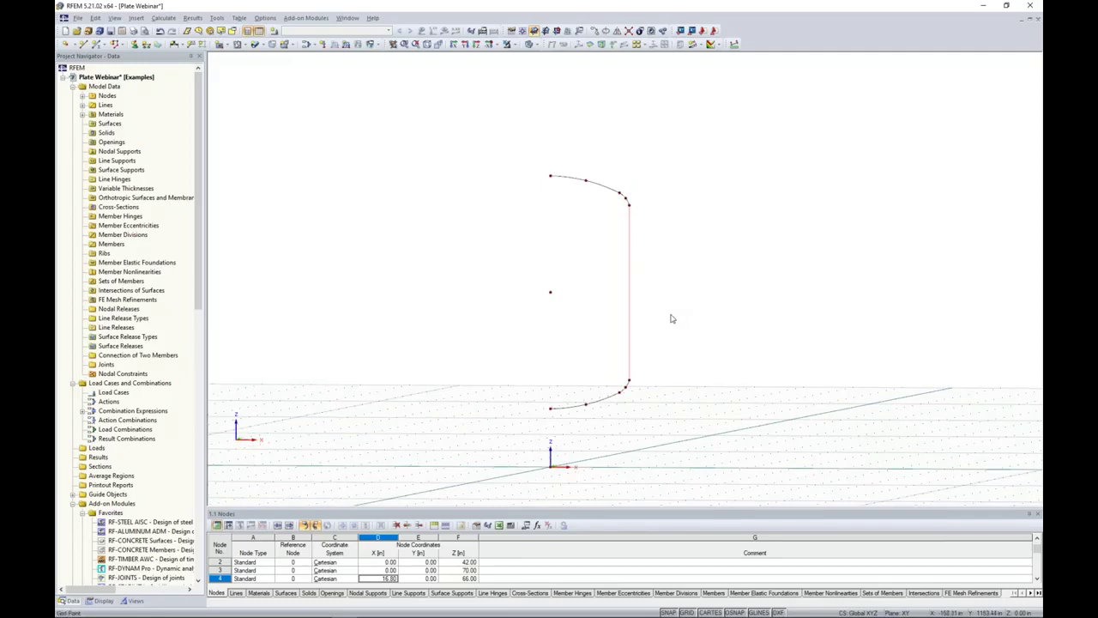
middle_drag(667, 347, 672, 324)
drag(684, 415, 489, 125)
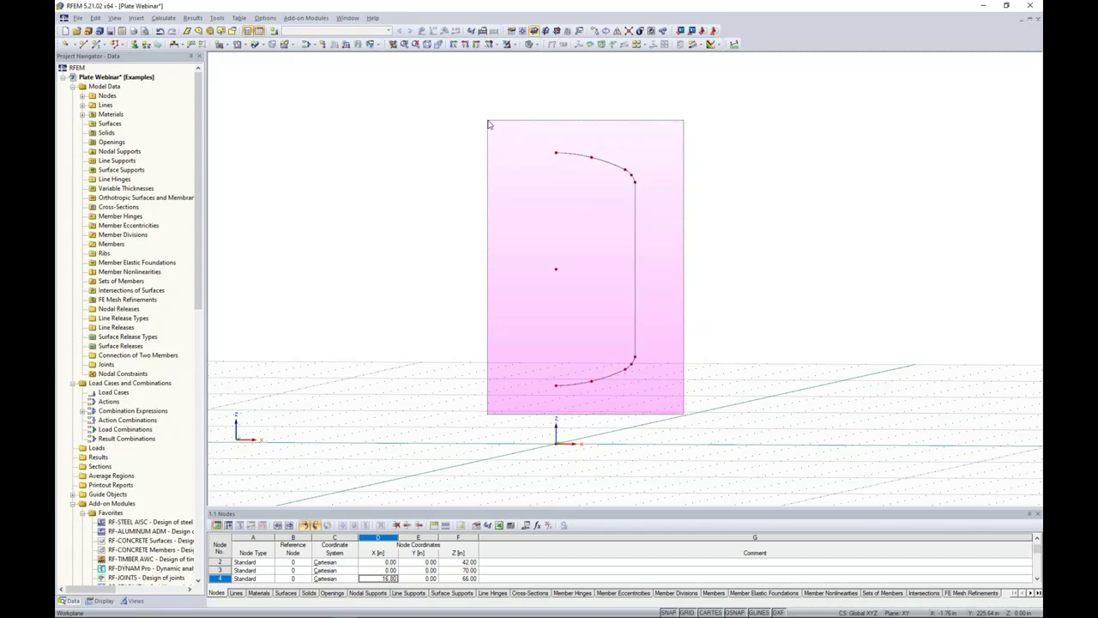
drag(490, 126, 490, 126)
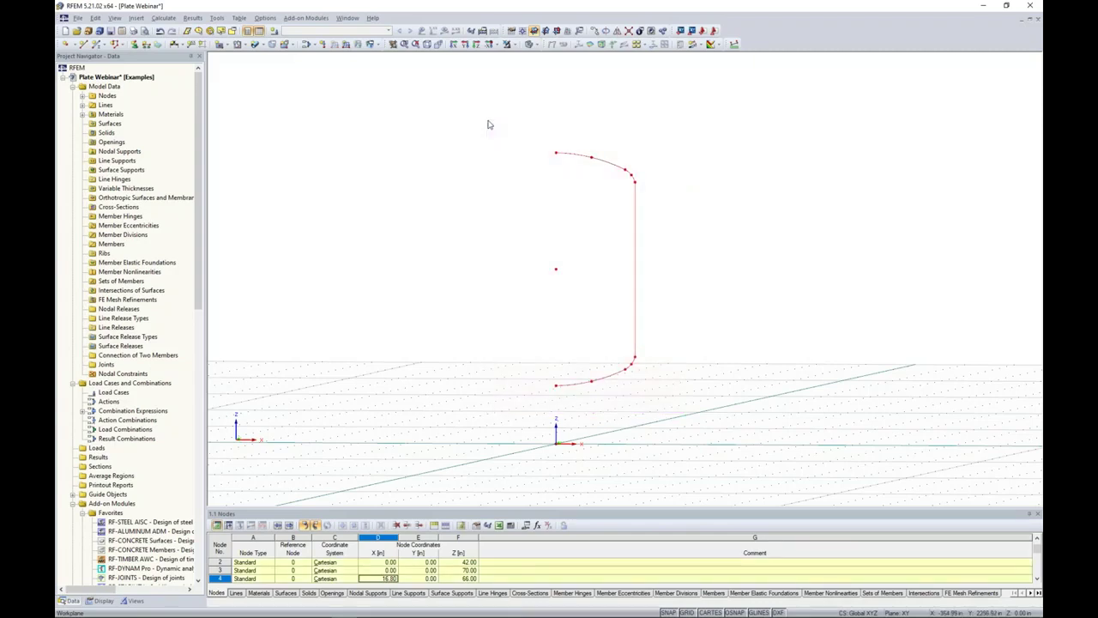
click(607, 31)
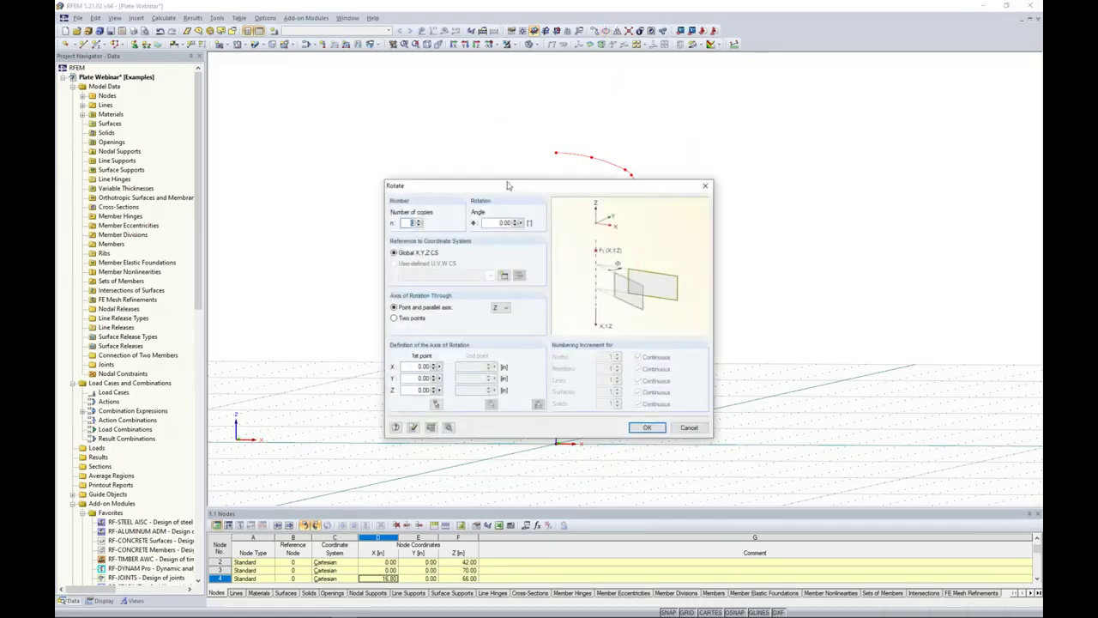
text(1)
text(3)
text(120)
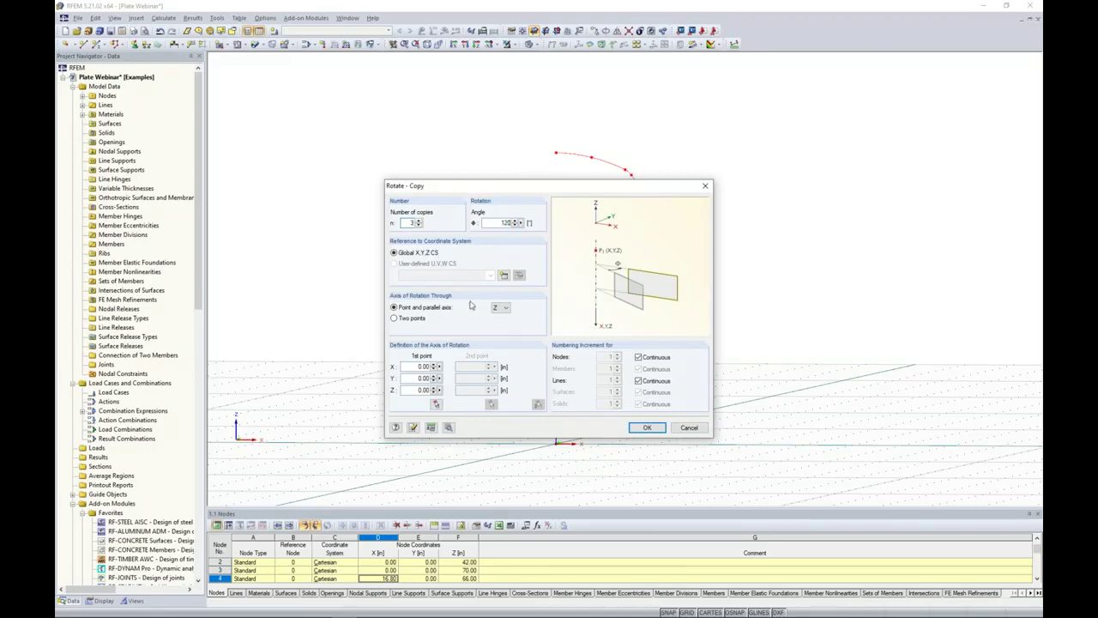
click(436, 404)
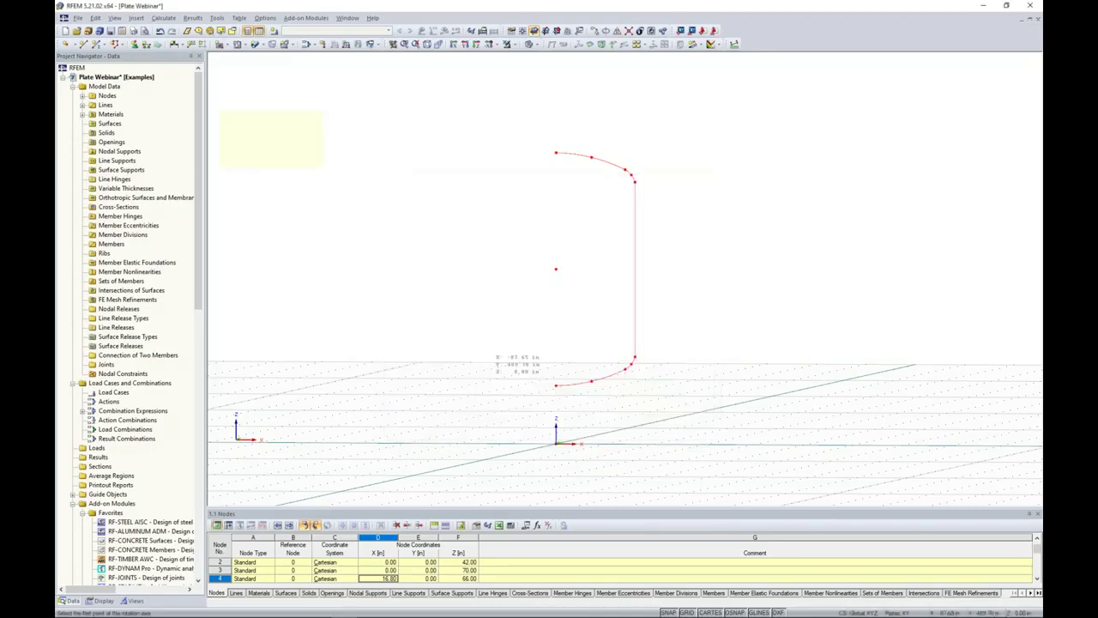
click(557, 267)
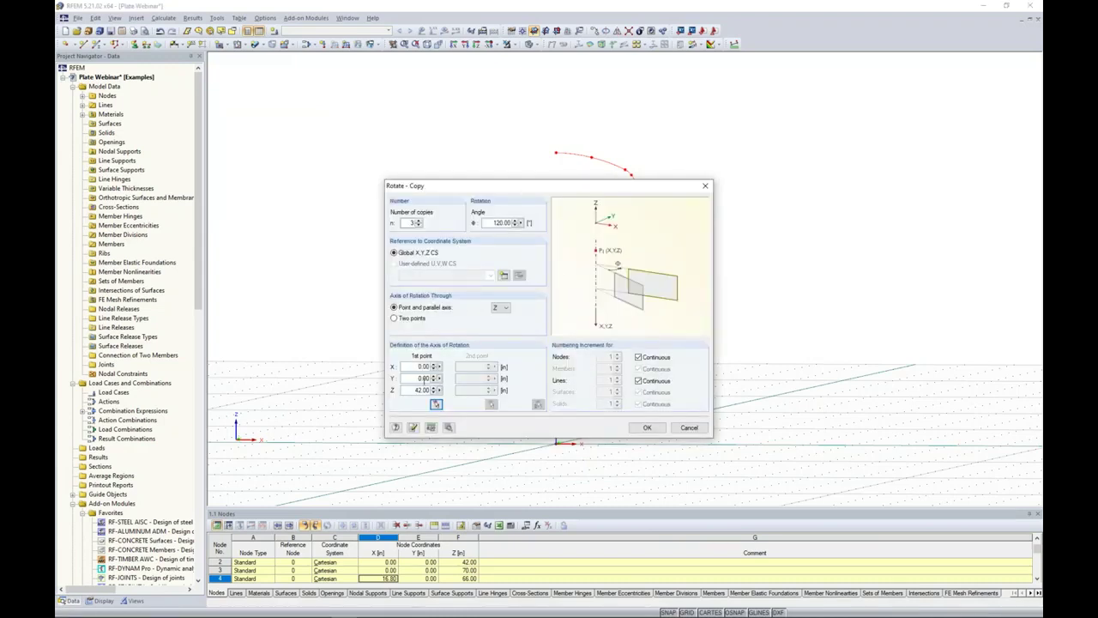
Enable creating new surfaces between the selected lines and their copies in the detail settings, and apply the rotation
click(447, 426)
drag(526, 165, 632, 135)
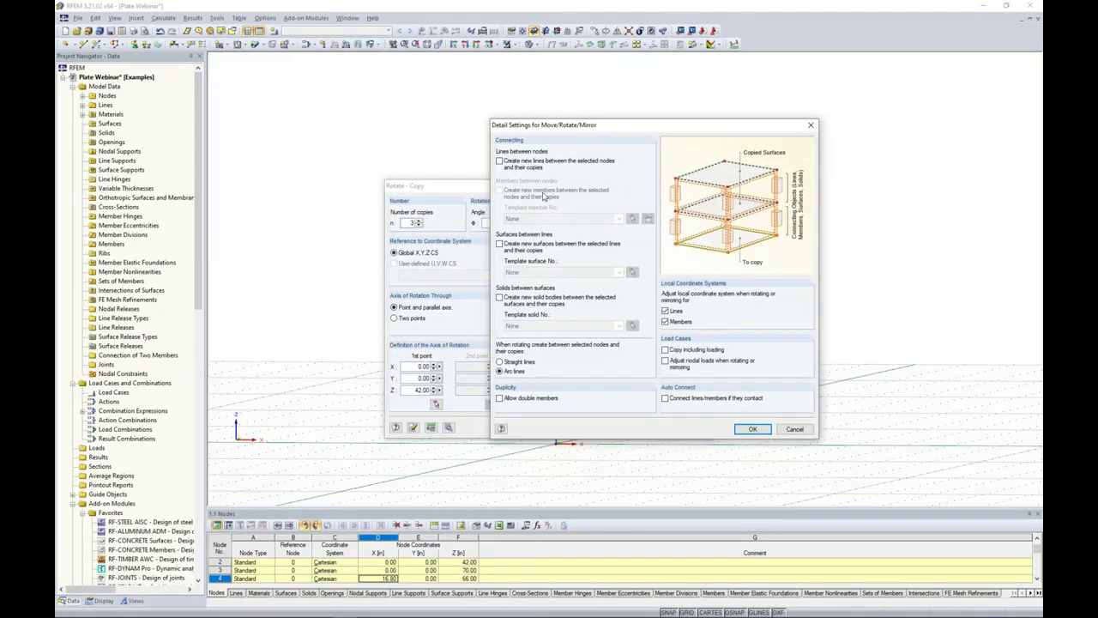
click(499, 244)
click(753, 429)
click(646, 428)
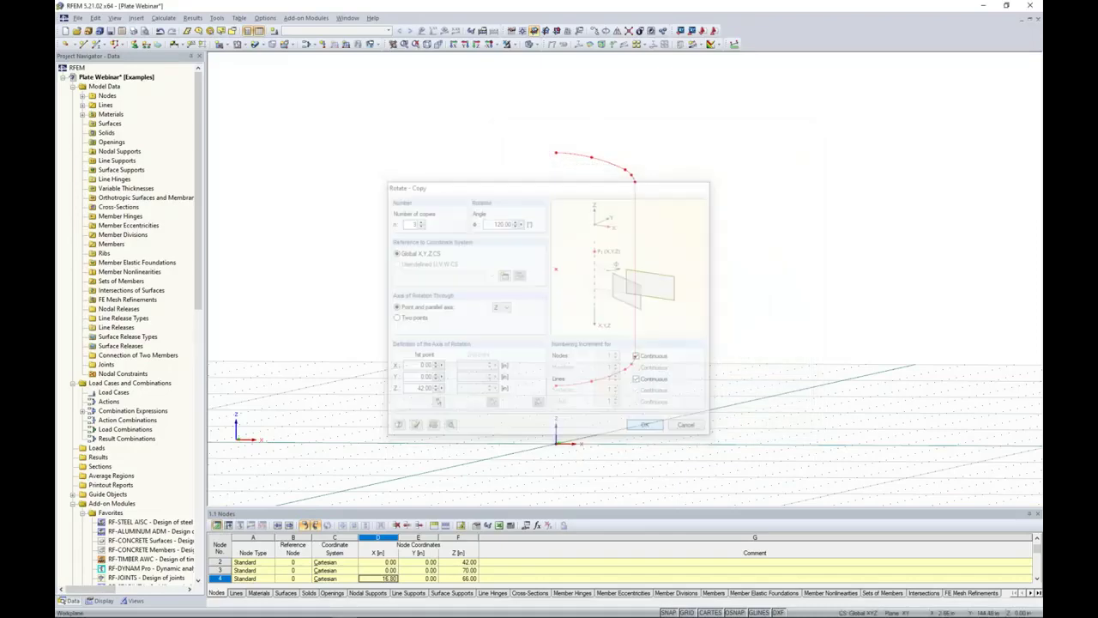
Select the complete vessel and change the stiffness type of all its surfaces to Standard
scroll(686, 305, down, 2)
ctrl+middle_drag(687, 307, 650, 326)
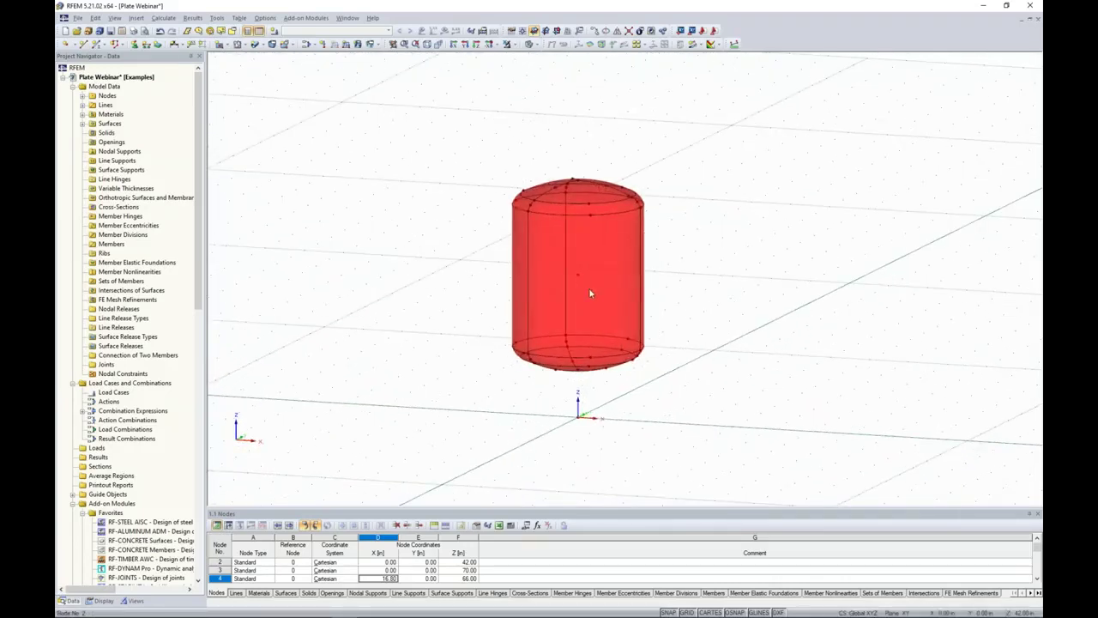
drag(678, 384, 471, 133)
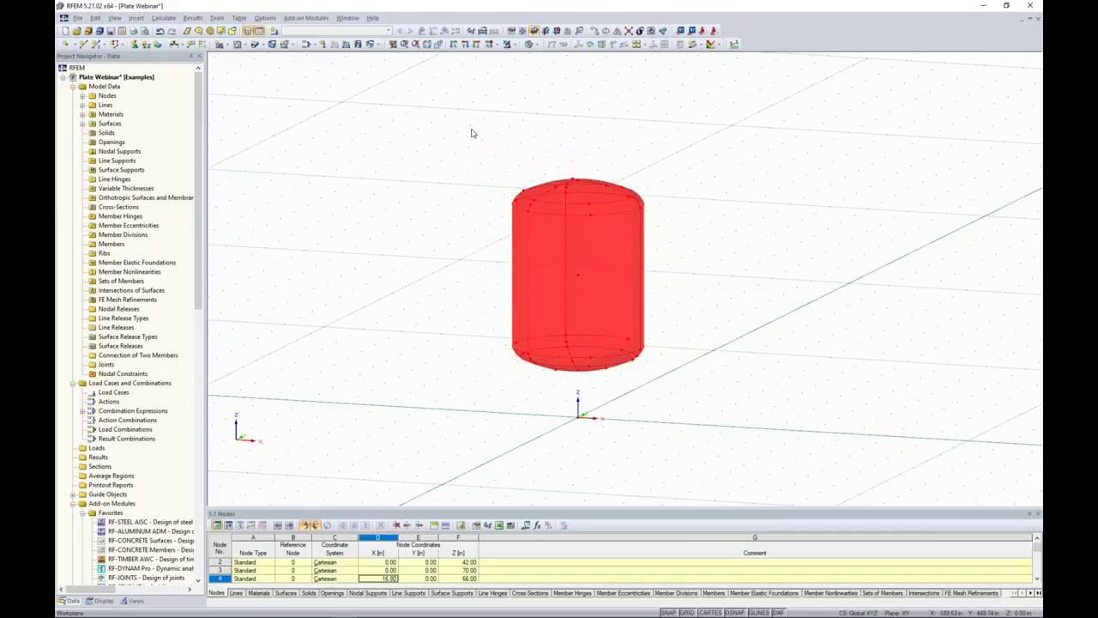
scroll(602, 282, up, 3)
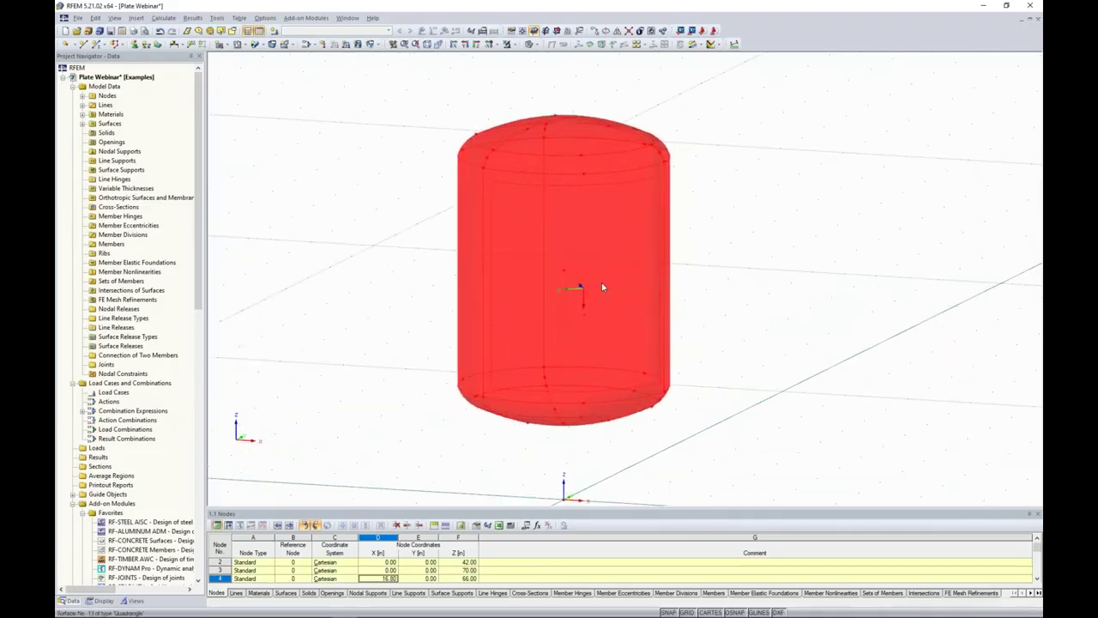
double_click(602, 283)
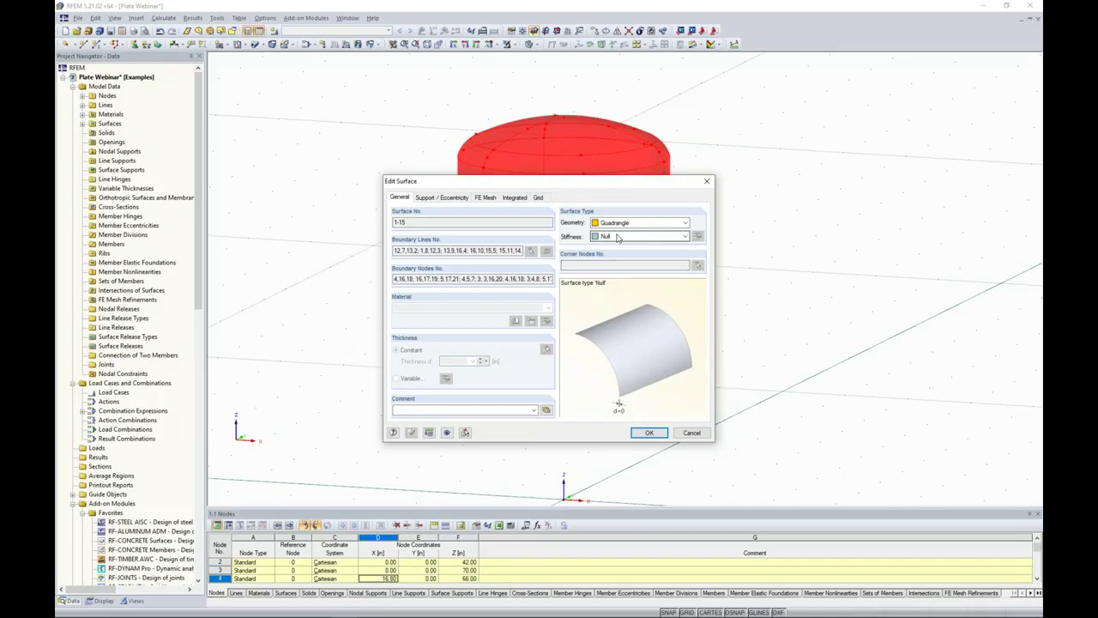
click(617, 237)
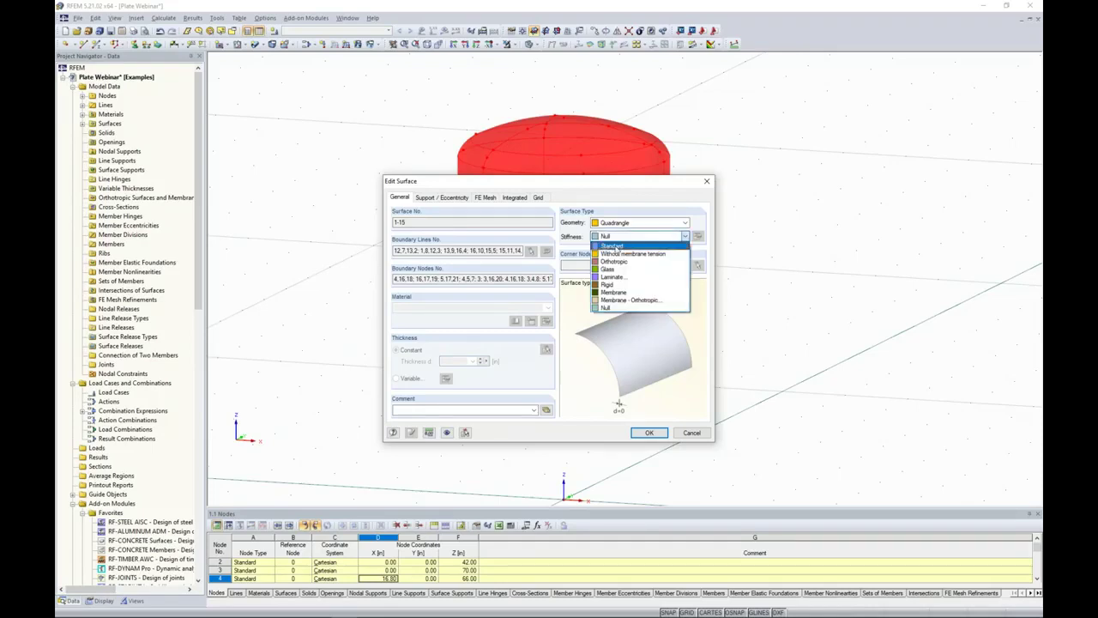
click(614, 247)
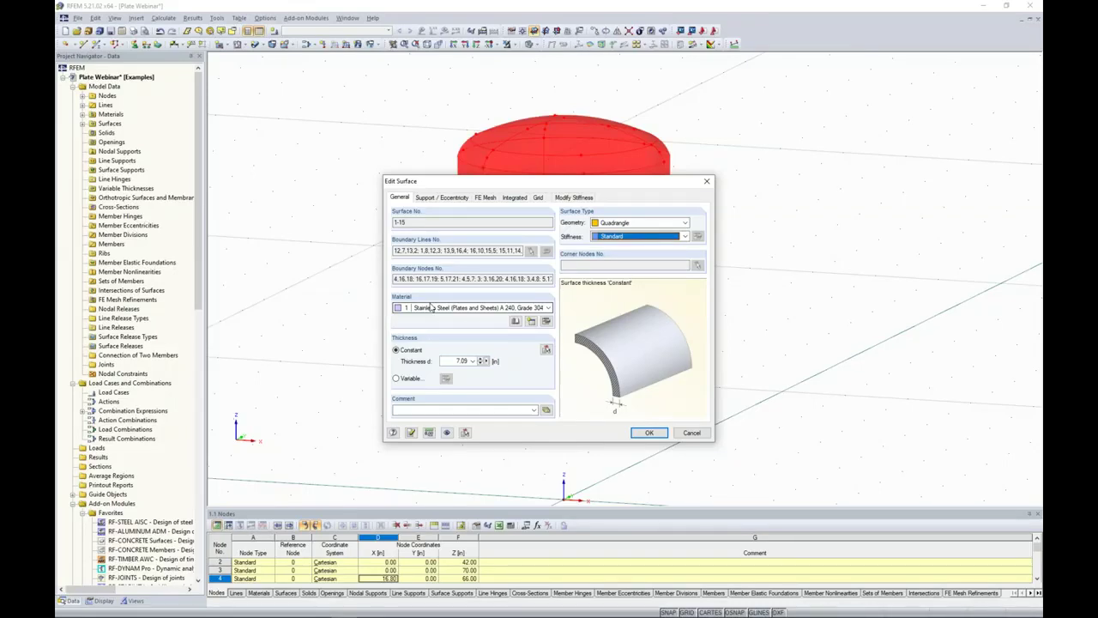
Examine the material library's category filters and stainless steel list, and search it for a 240
click(515, 323)
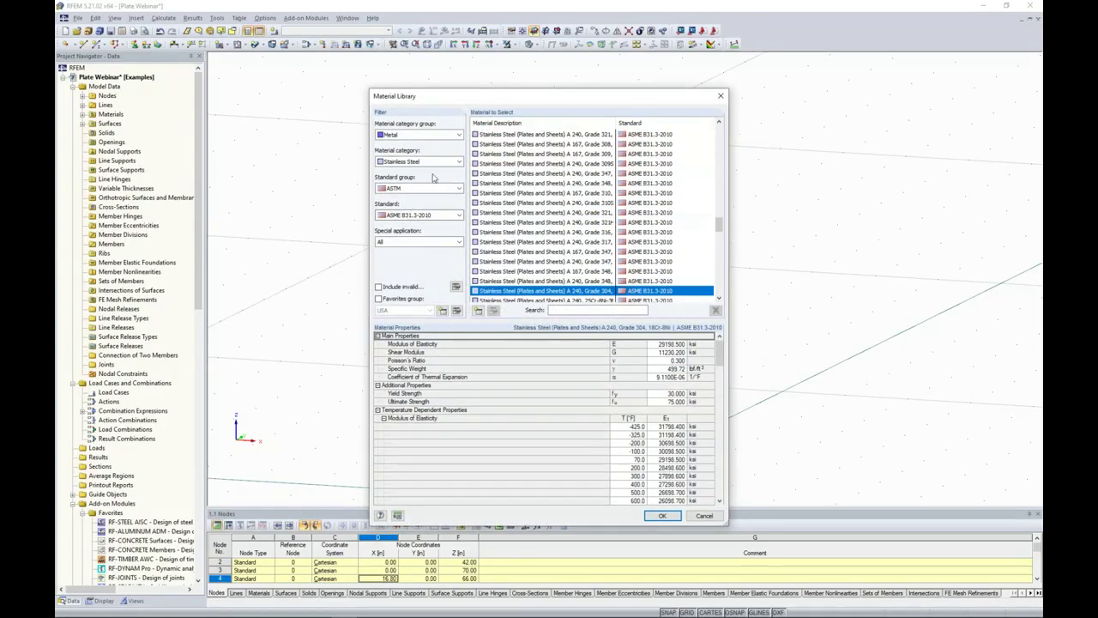
click(414, 138)
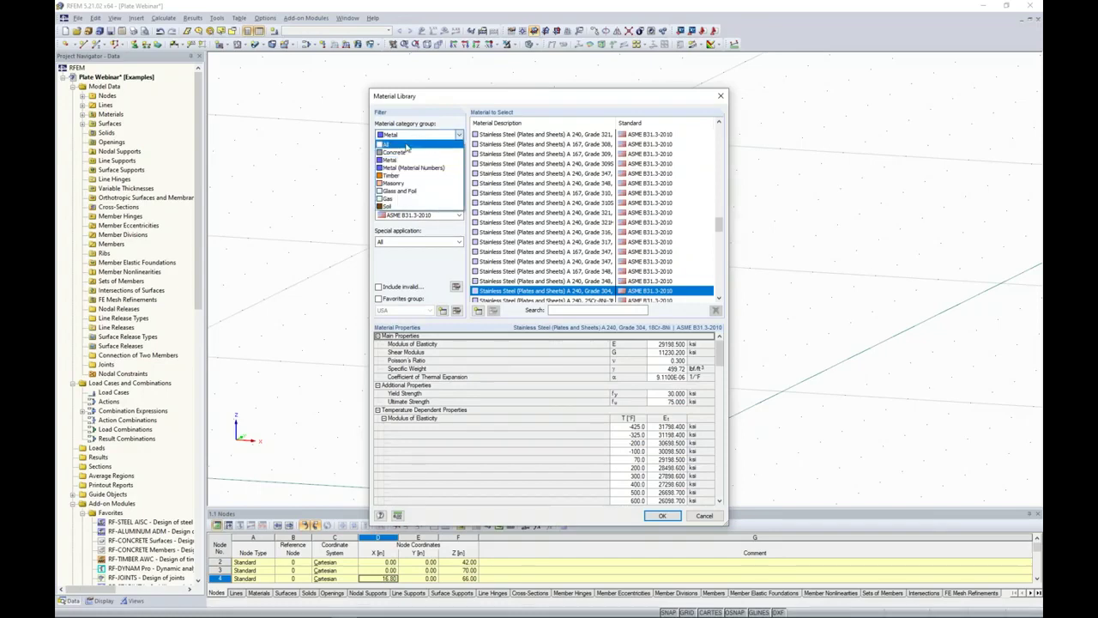
click(400, 146)
click(400, 161)
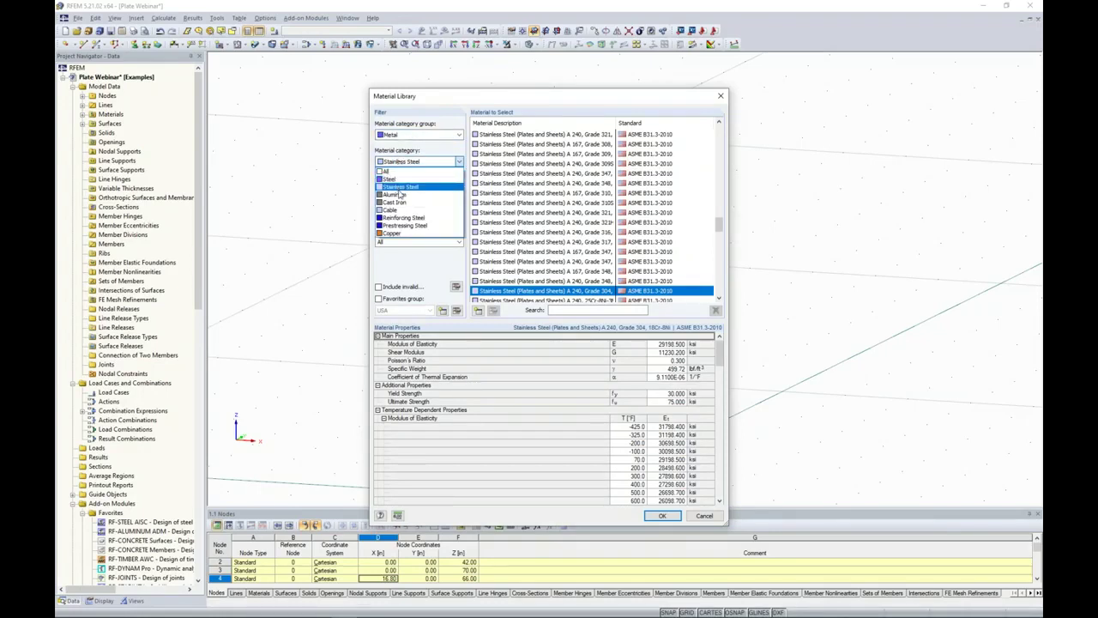
click(417, 269)
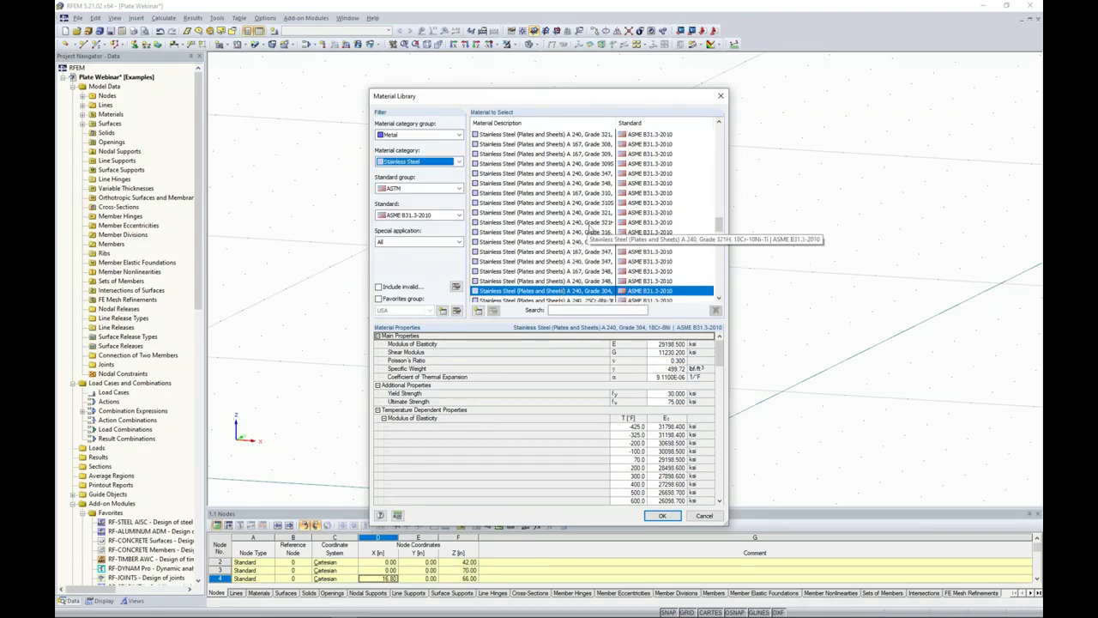
click(717, 201)
drag(717, 202, 718, 262)
click(584, 309)
text(a 240)
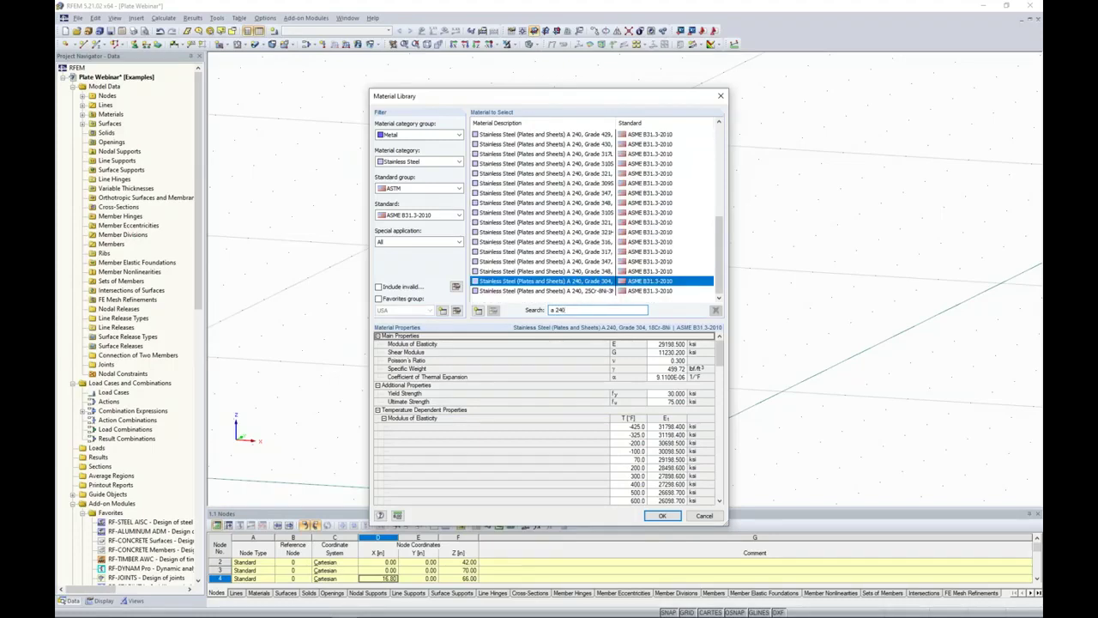
mouse_move(719, 254)
mouse_down()
mouse_move(725, 161)
mouse_move(719, 248)
mouse_up()
Try to add the A 240 Grade 316, 317 and 347 steels to the USA favorites group, discard the selection and turn off the favorites filter
click(379, 299)
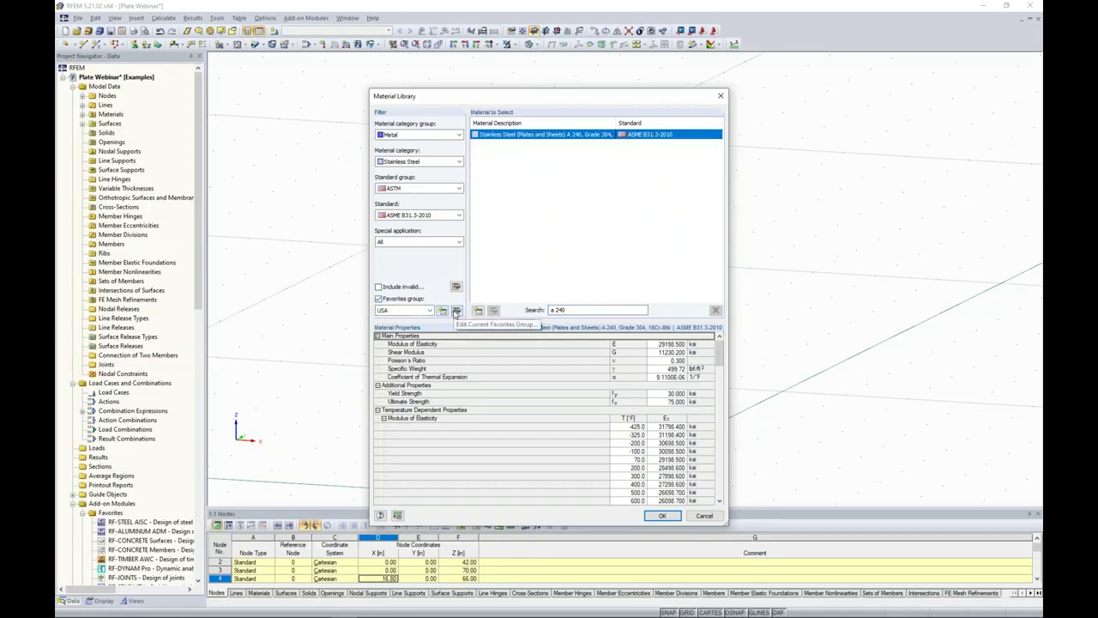
click(457, 310)
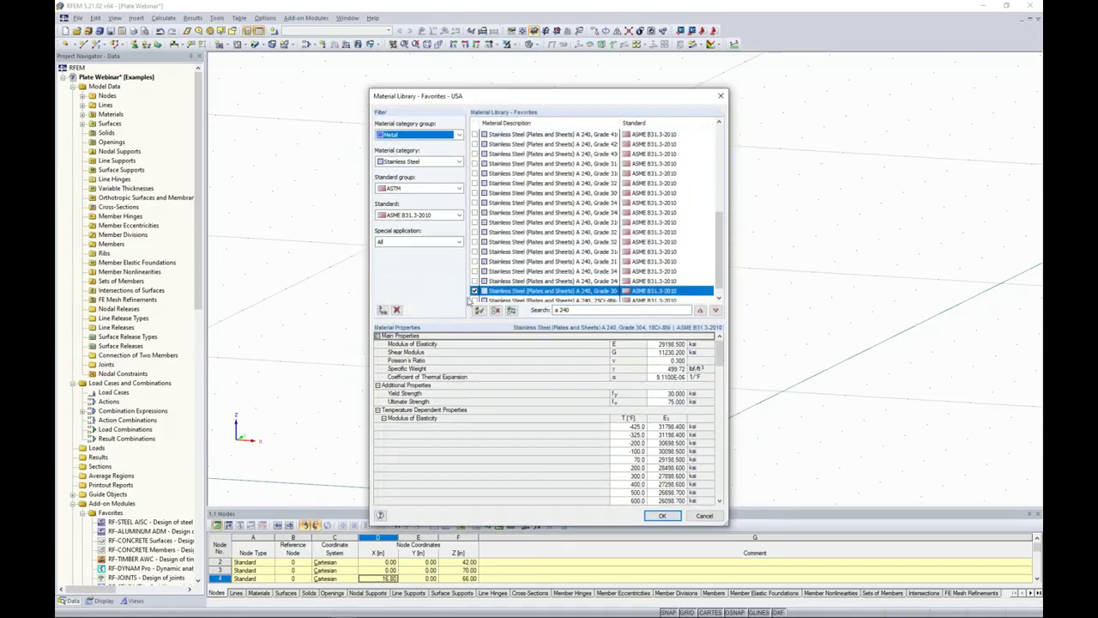
click(474, 271)
click(474, 261)
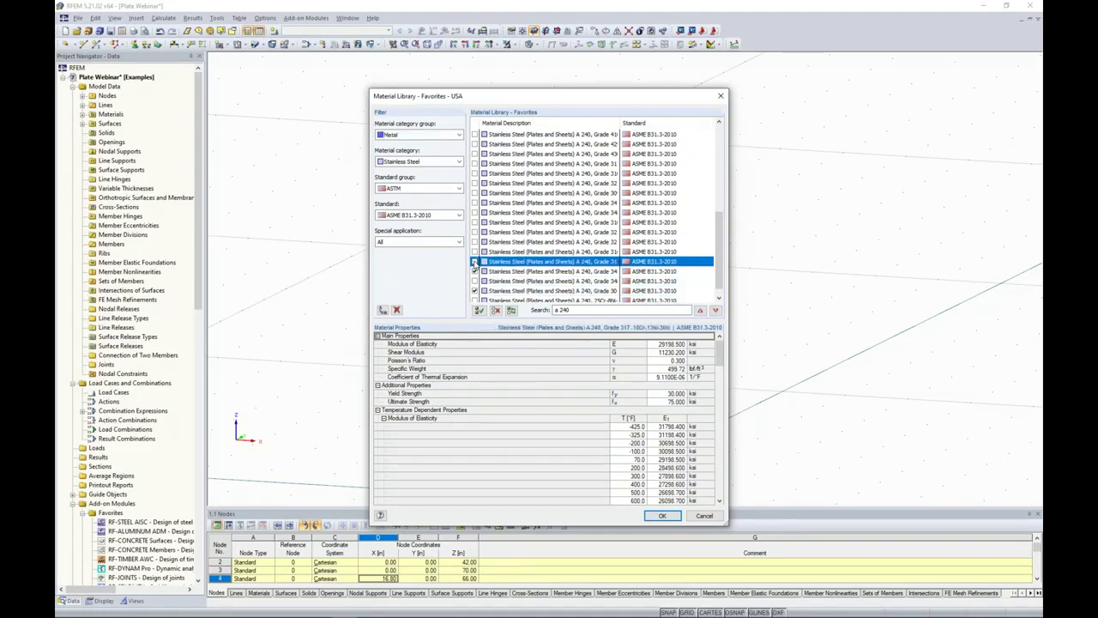
click(474, 251)
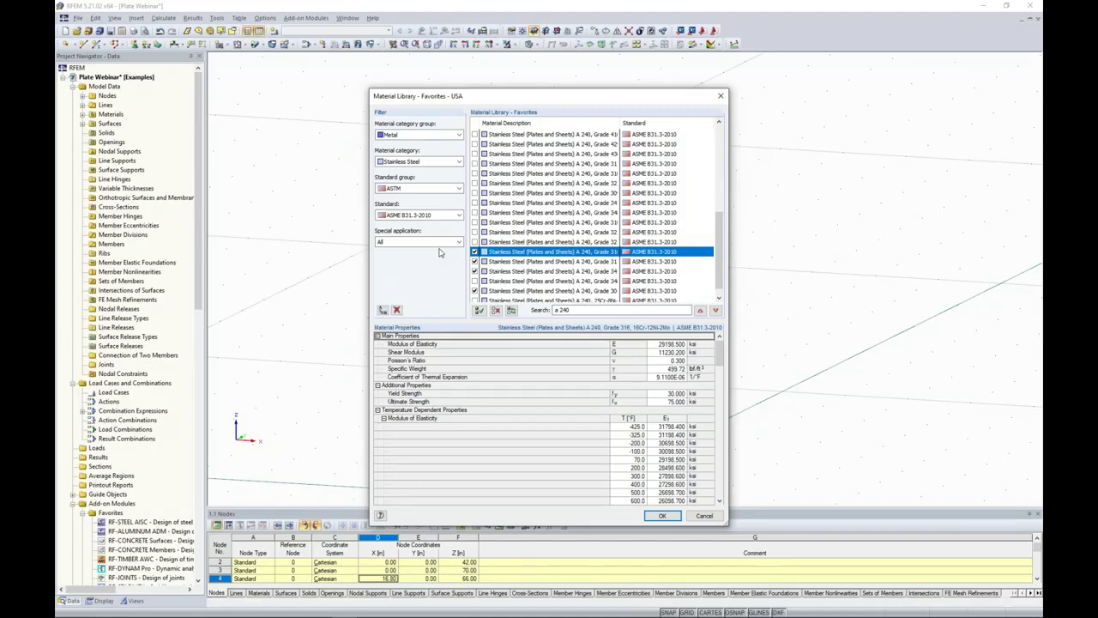
click(702, 516)
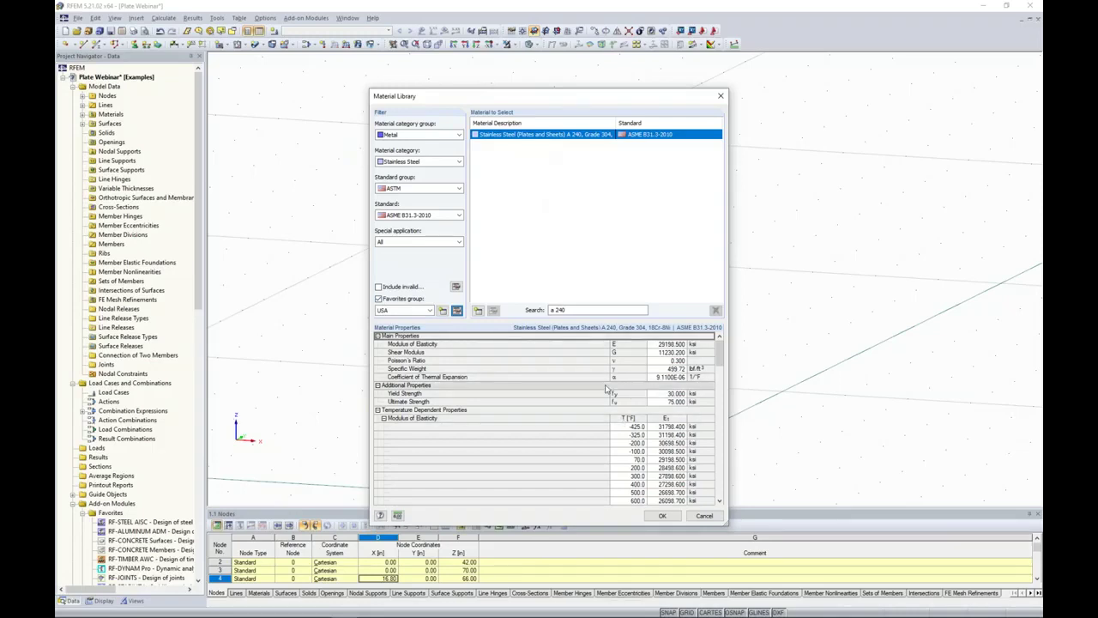
click(378, 298)
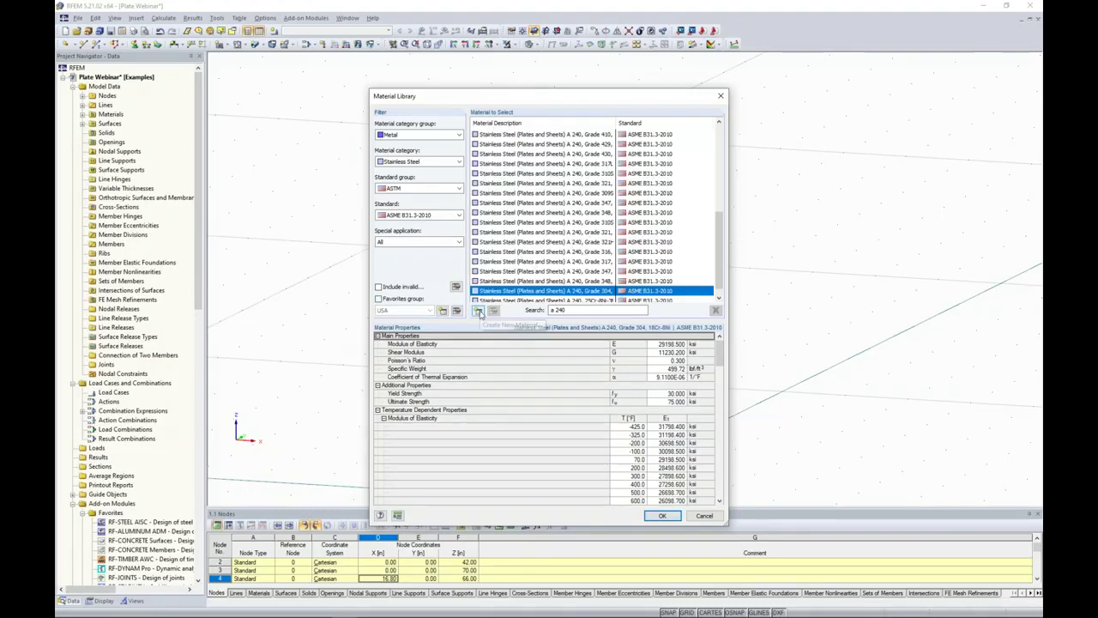
Examine the new material form based on A 240, Grade 304, and leave the material library without changes
click(479, 311)
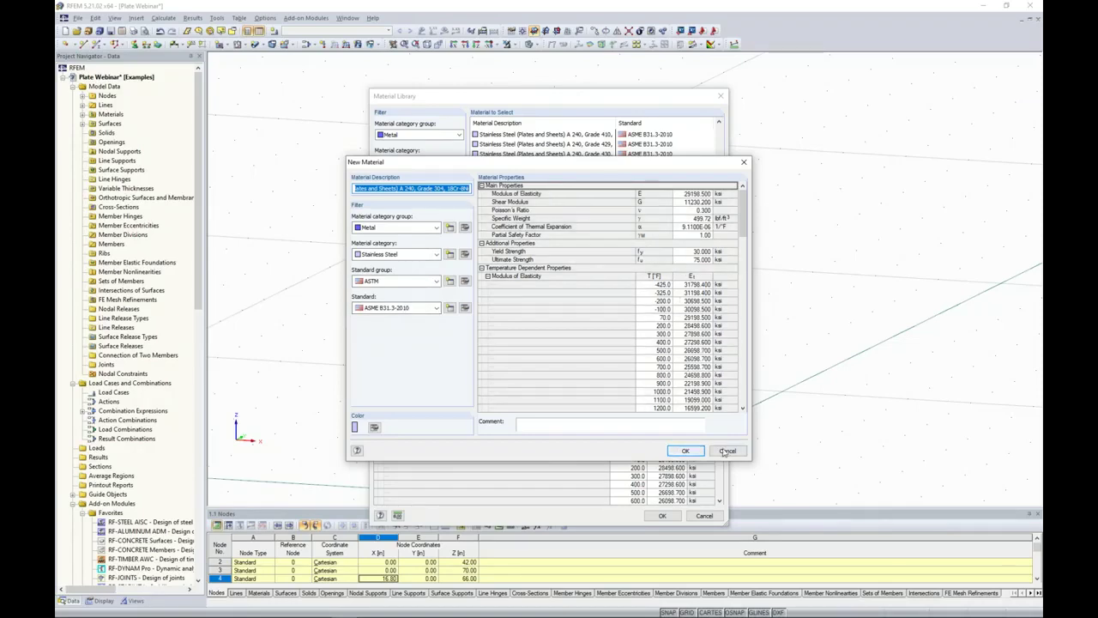
click(686, 450)
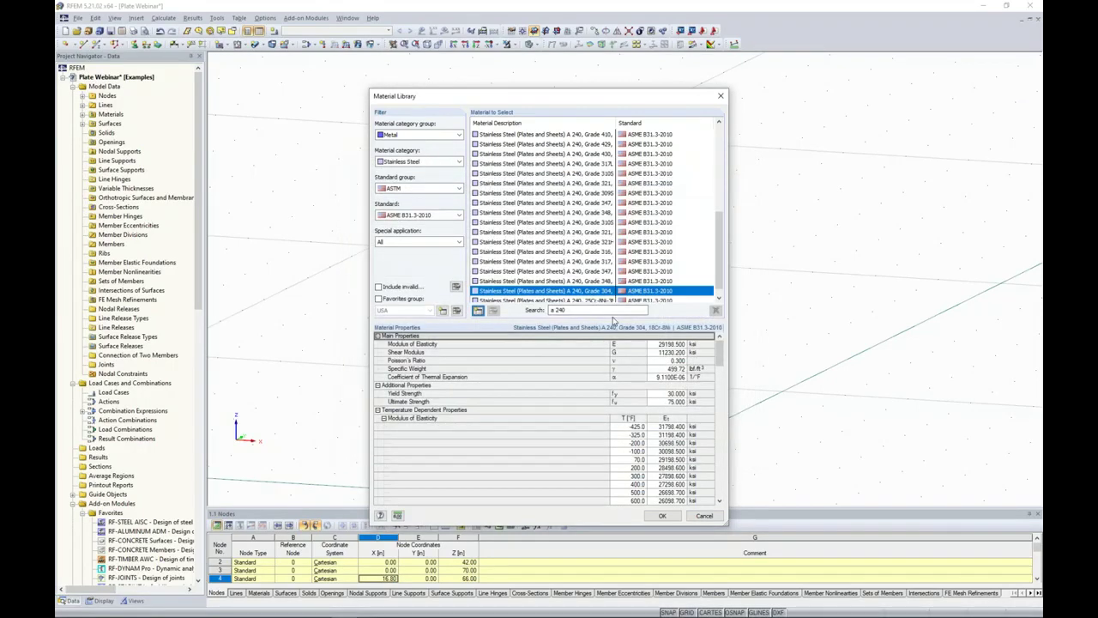
click(702, 517)
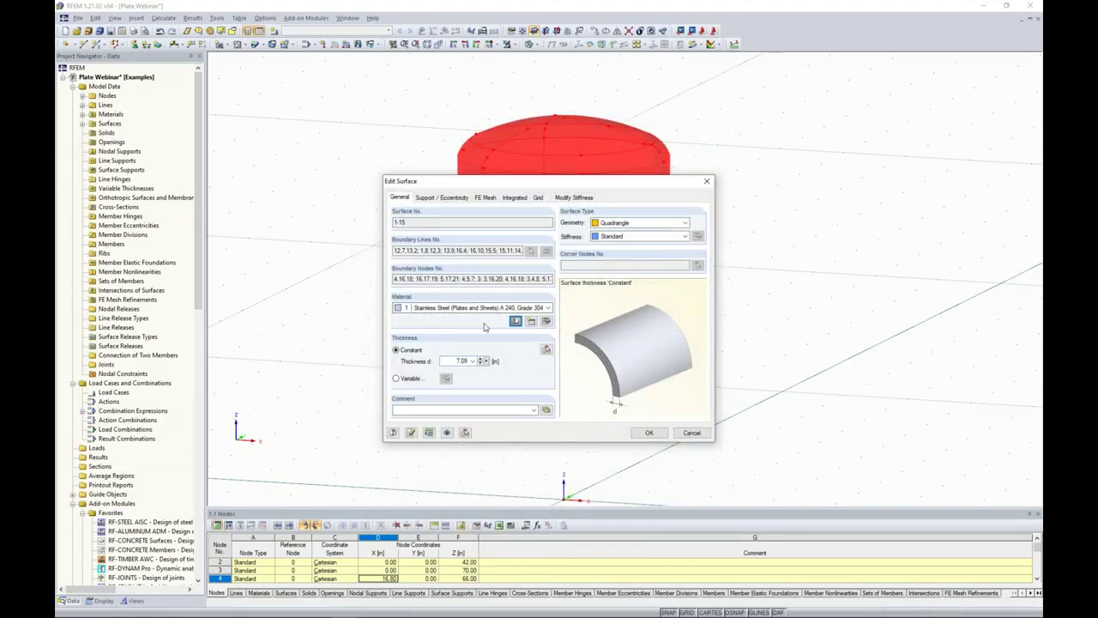
Set the vessel surfaces' constant thickness to 0.2 in and apply the surface edits
drag(443, 363, 507, 364)
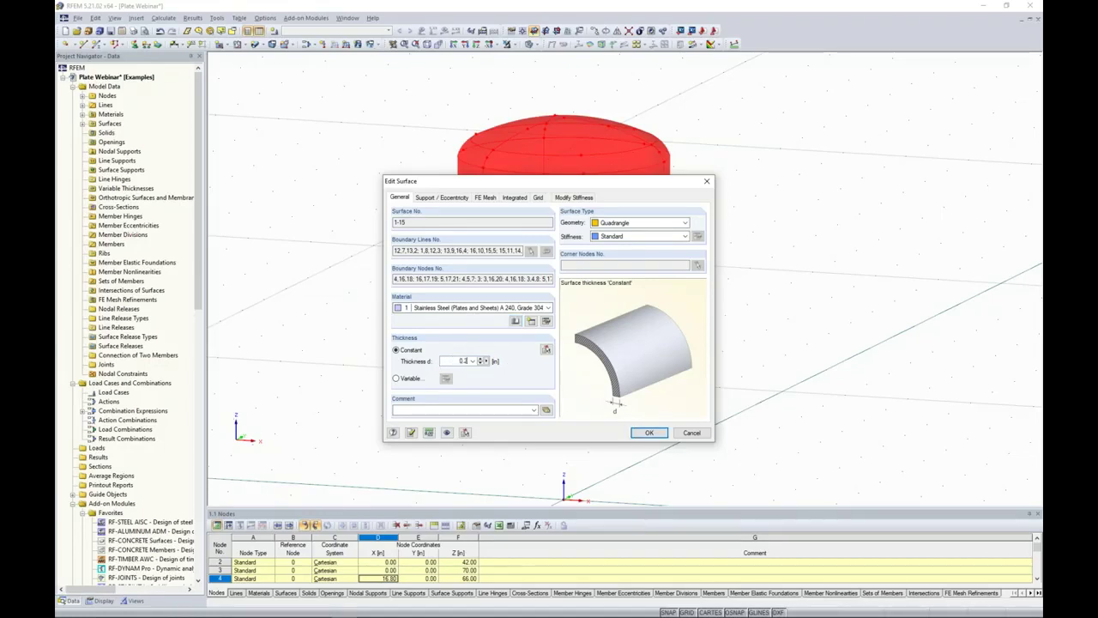
click(649, 433)
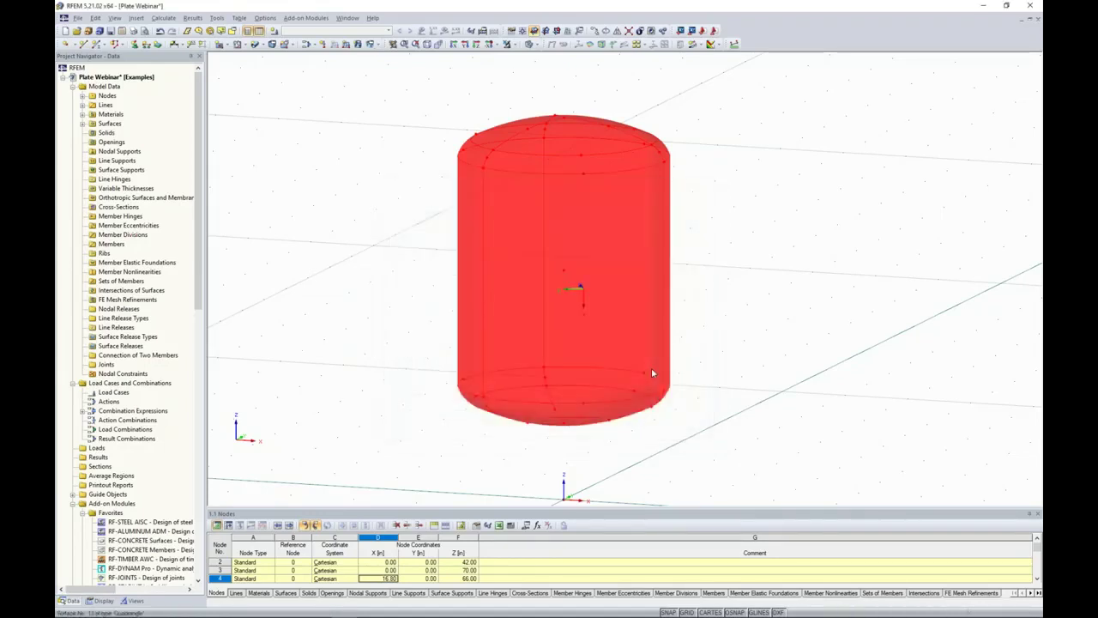
View the vessel along reverse Z and isolate the one-third sector starting at the positive X axis with Visibility by Selected Objects
ctrl+middle_drag(723, 379, 767, 387)
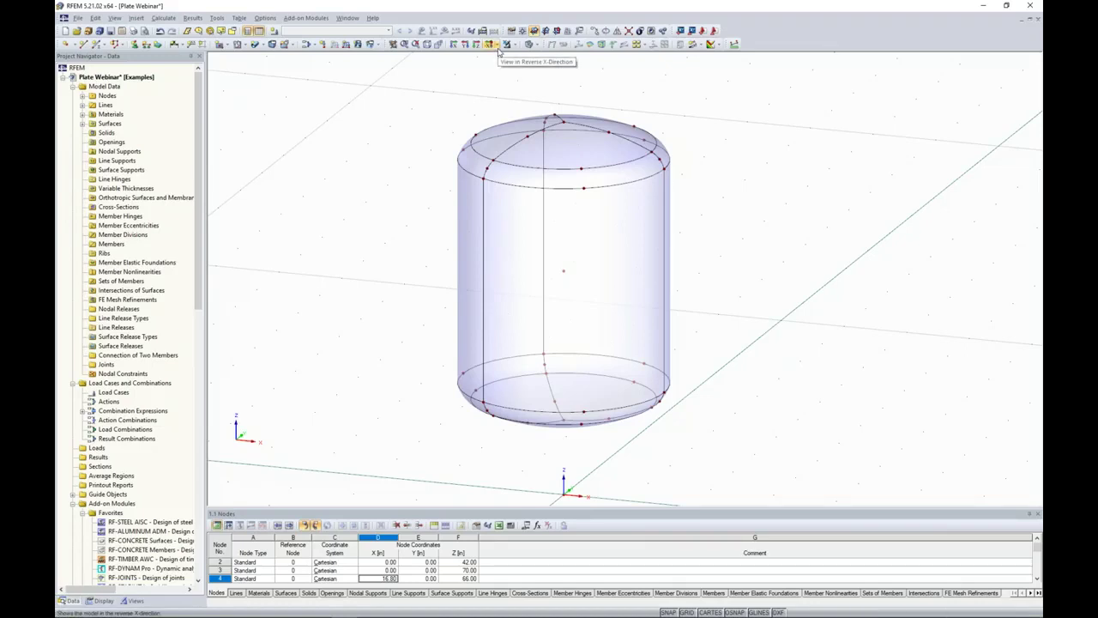
click(497, 50)
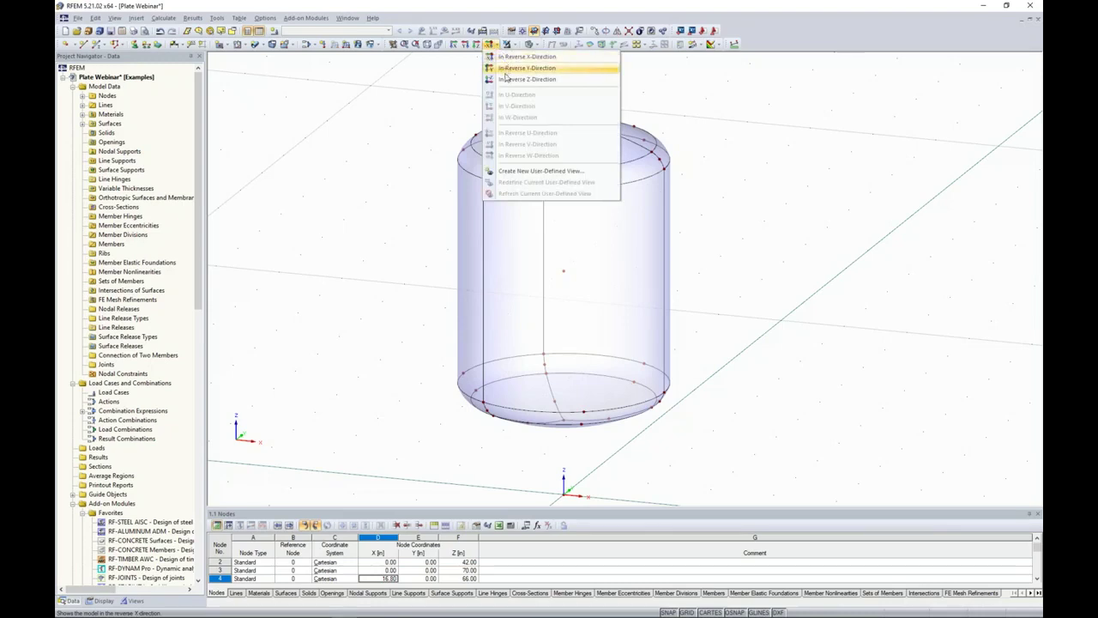
click(506, 80)
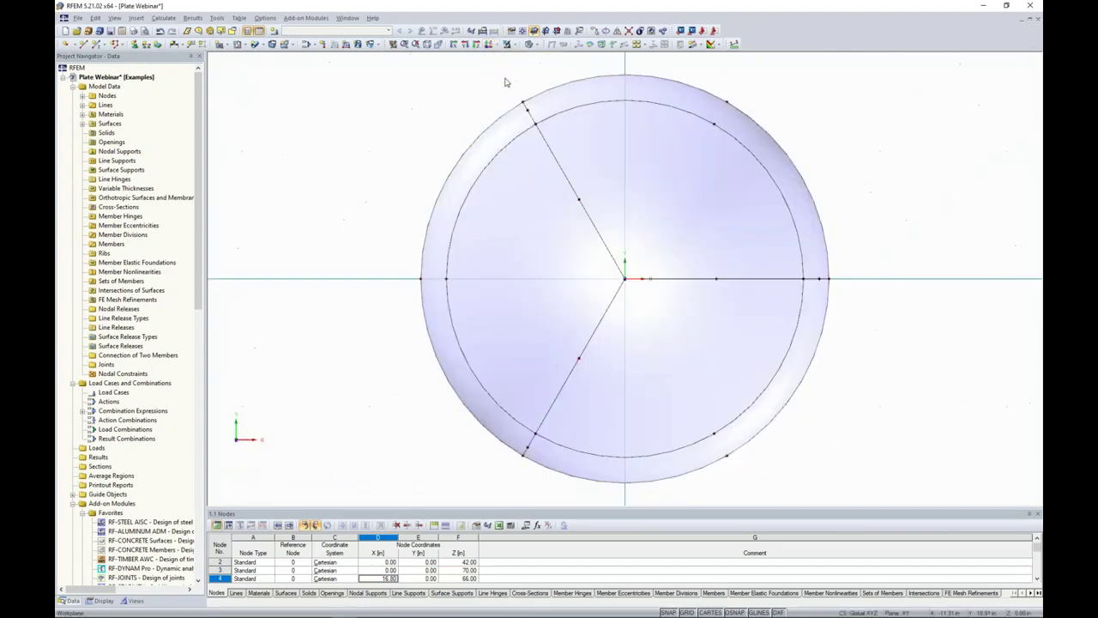
scroll(507, 82, down, 2)
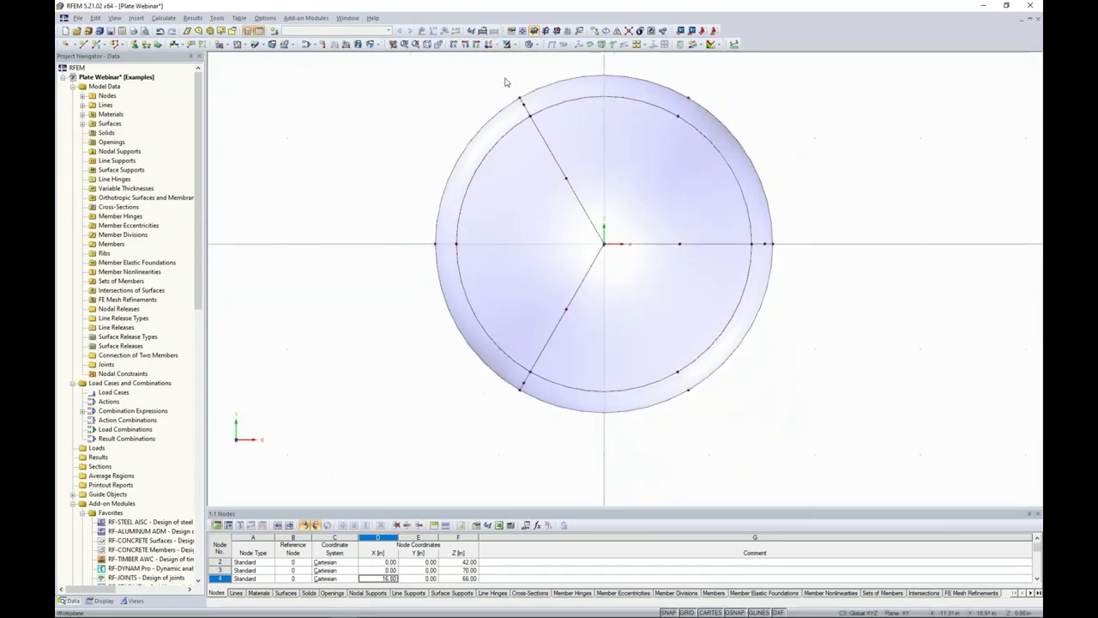
middle_drag(731, 205, 652, 235)
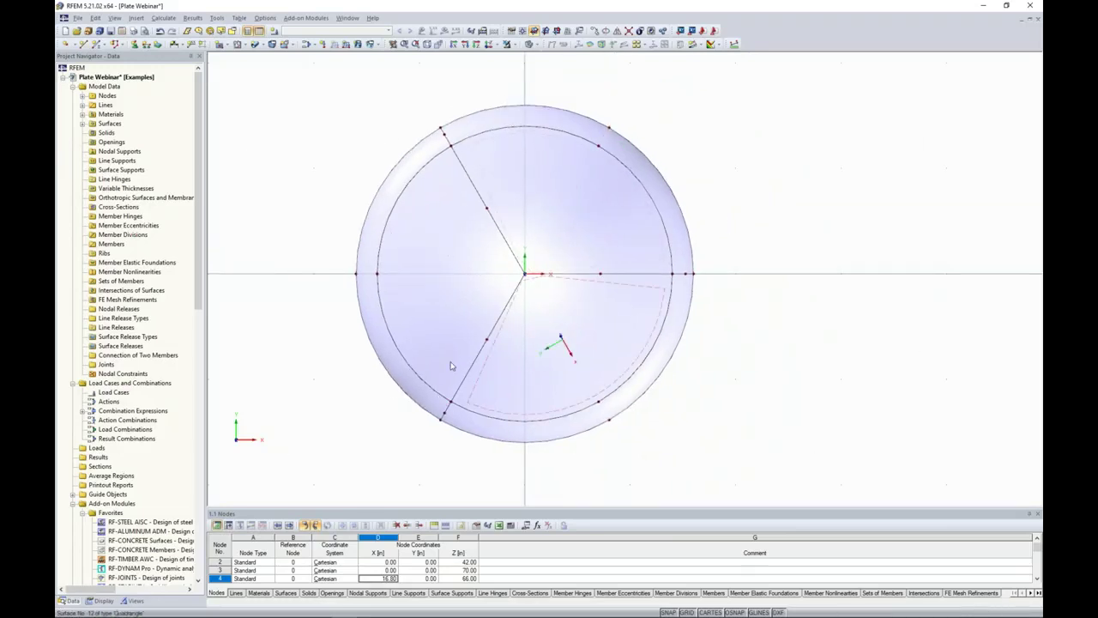
drag(749, 245, 566, 92)
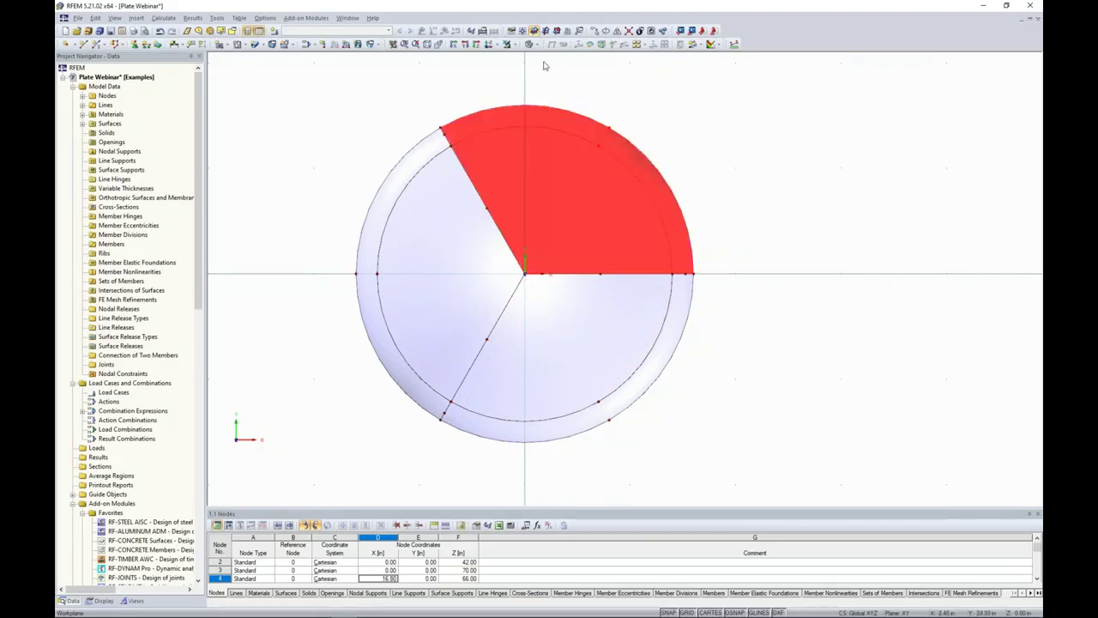
click(512, 44)
click(518, 57)
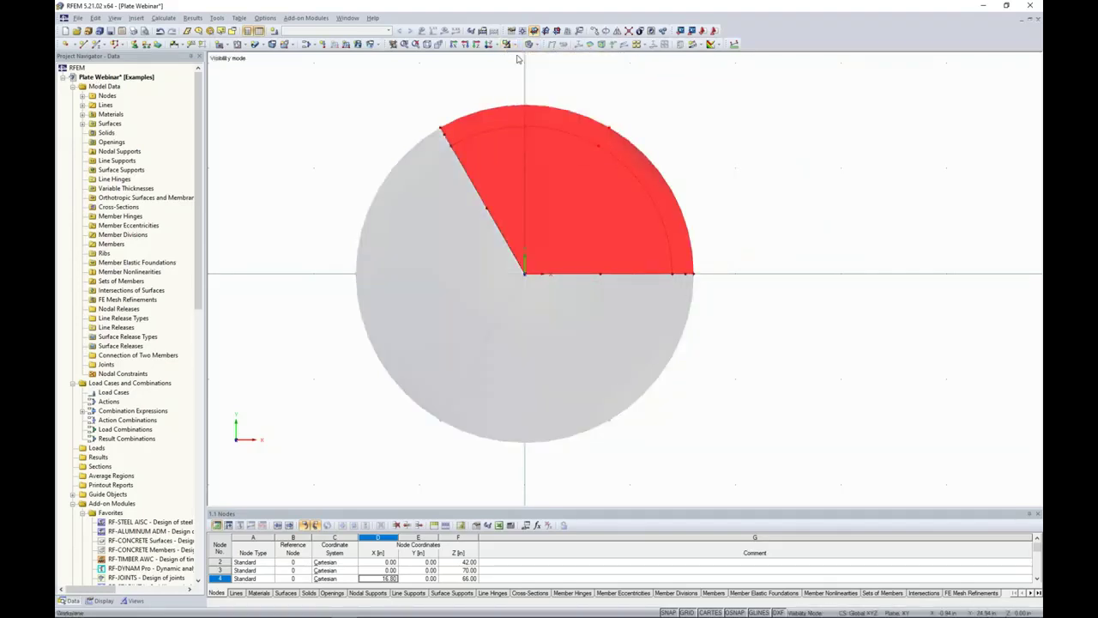
Clear the selection and turn off the display of hidden objects in the background
ctrl+middle_drag(696, 370, 643, 176)
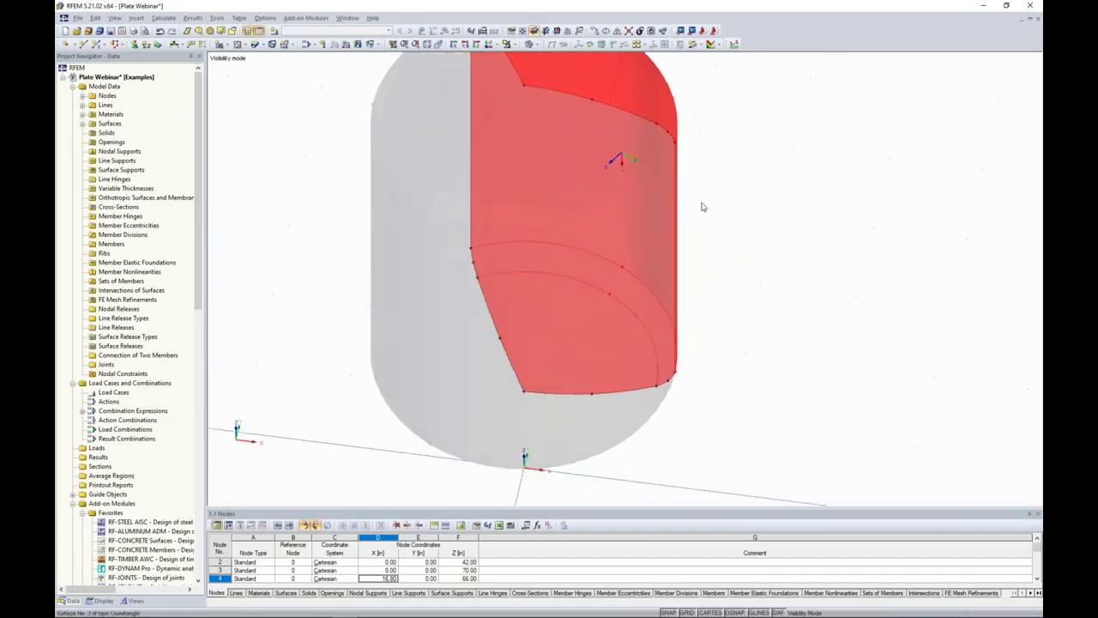
click(741, 228)
ctrl+middle_drag(752, 302, 748, 339)
scroll(726, 256, down, 2)
ctrl+middle_drag(748, 339, 719, 327)
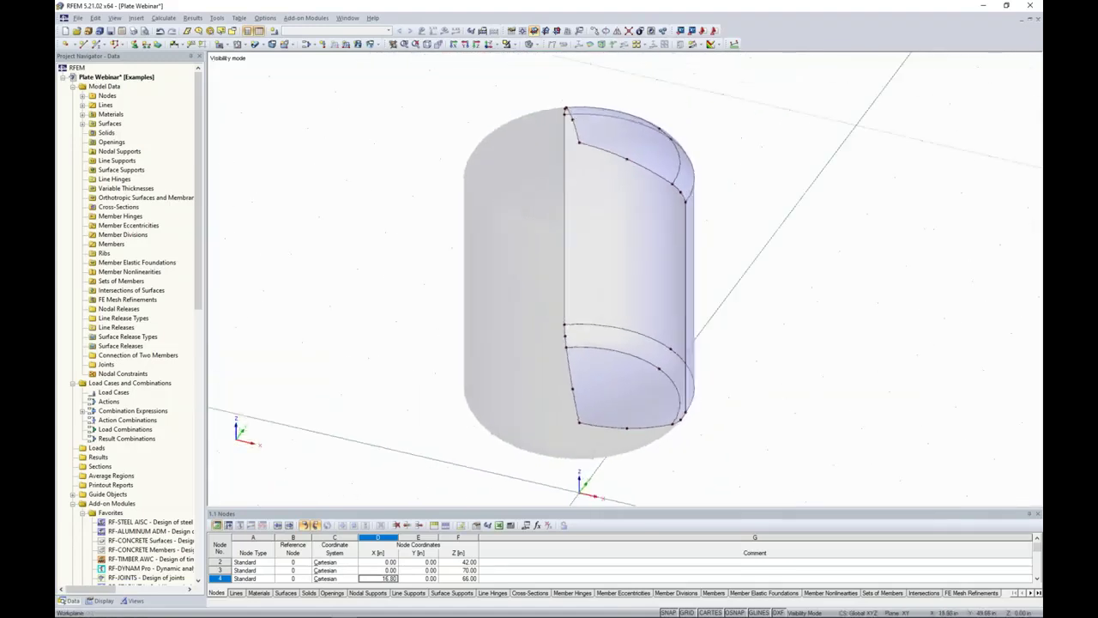
scroll(719, 328, down, 1)
drag(517, 199, 482, 157)
drag(527, 300, 455, 250)
middle_drag(697, 231, 649, 213)
right_click(709, 175)
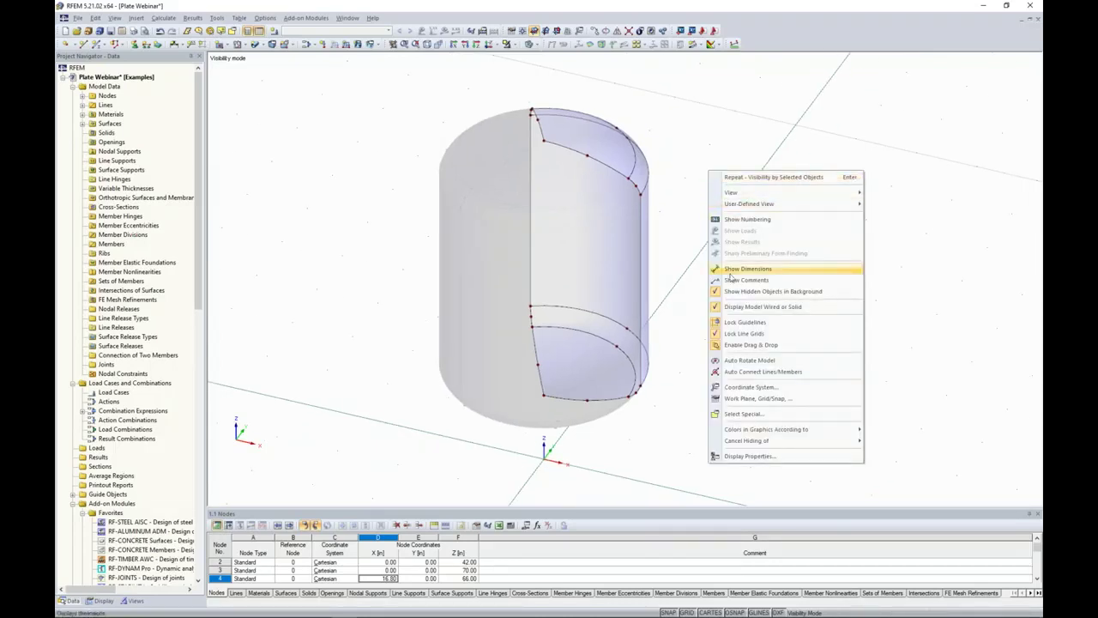
click(730, 291)
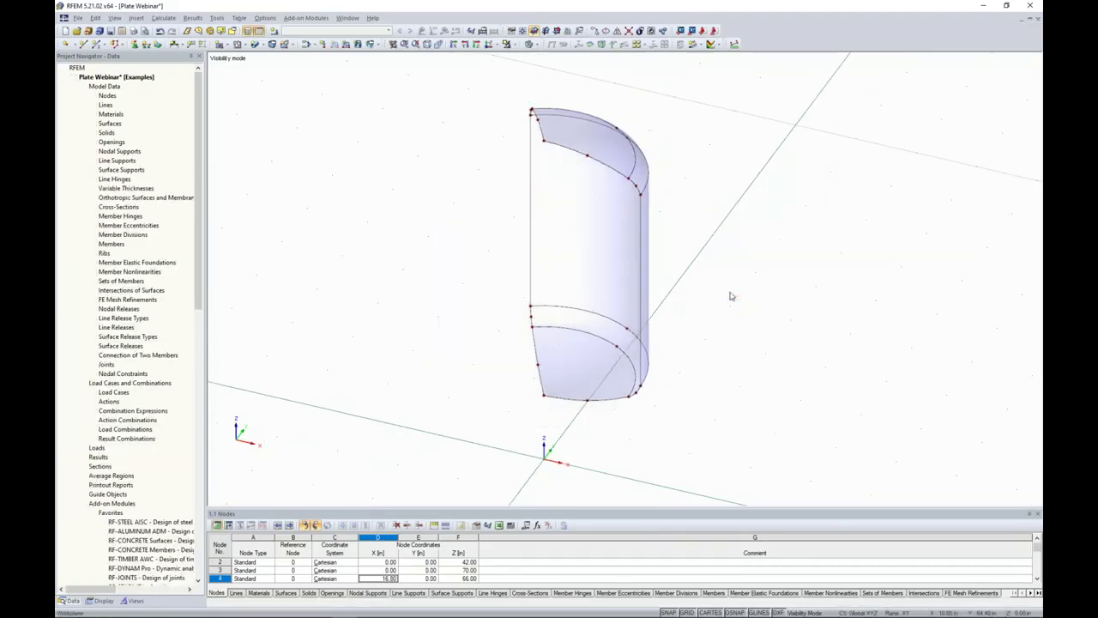
Define a new coordinate system through the sector's bottom apex node, top apex node and the mid-arc node on the top dome's edge
ctrl+middle_drag(731, 294, 434, 248)
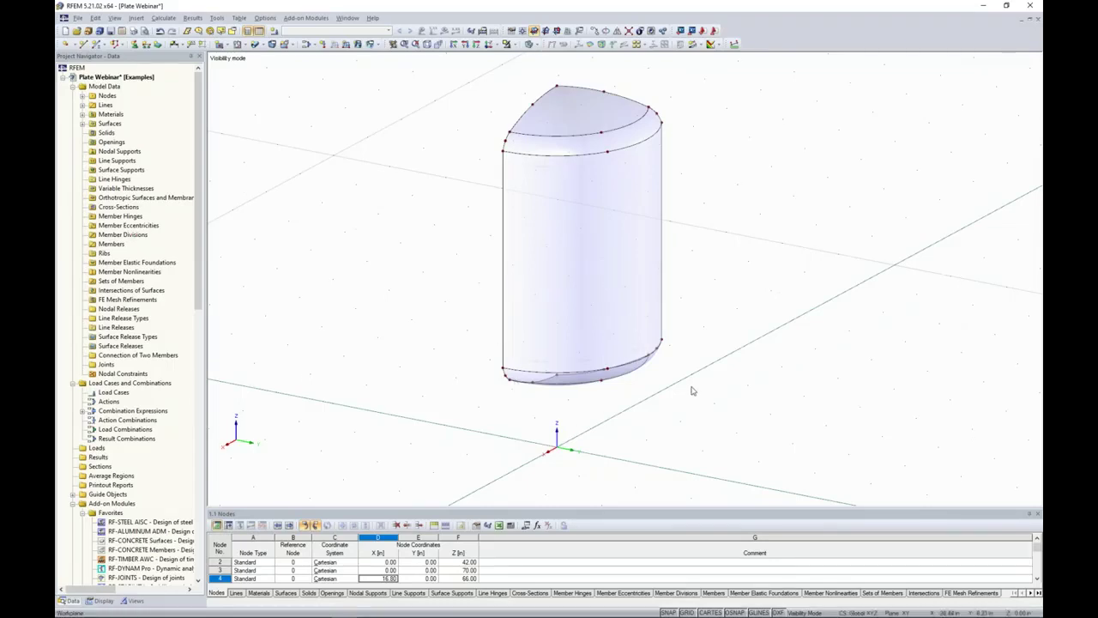
ctrl+middle_drag(691, 389, 628, 431)
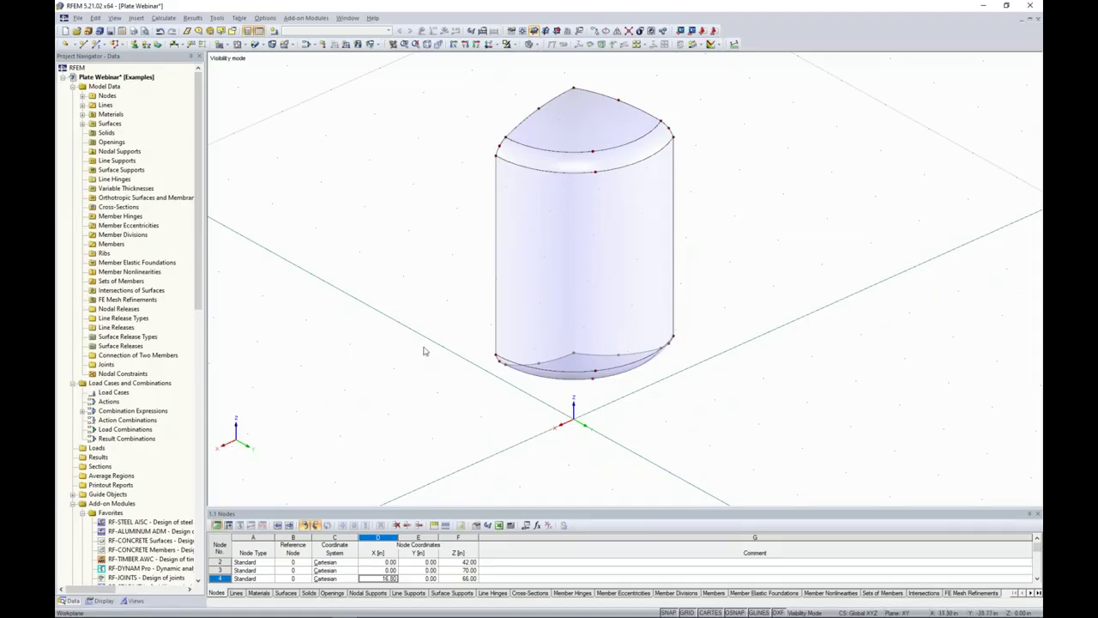
ctrl+middle_drag(423, 350, 506, 326)
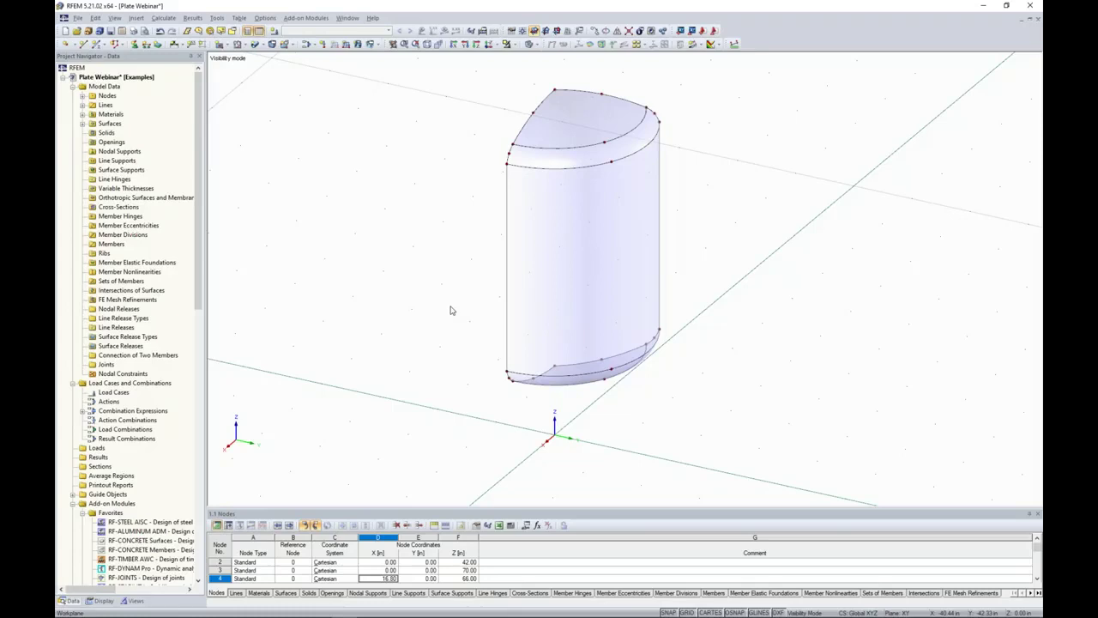
click(568, 32)
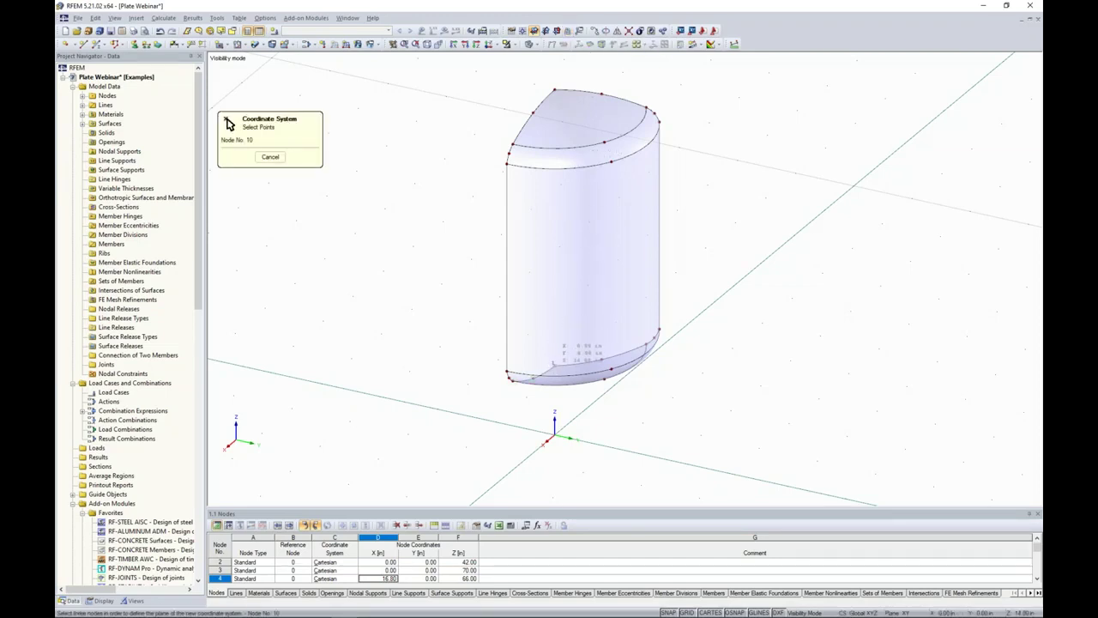
click(555, 90)
click(604, 140)
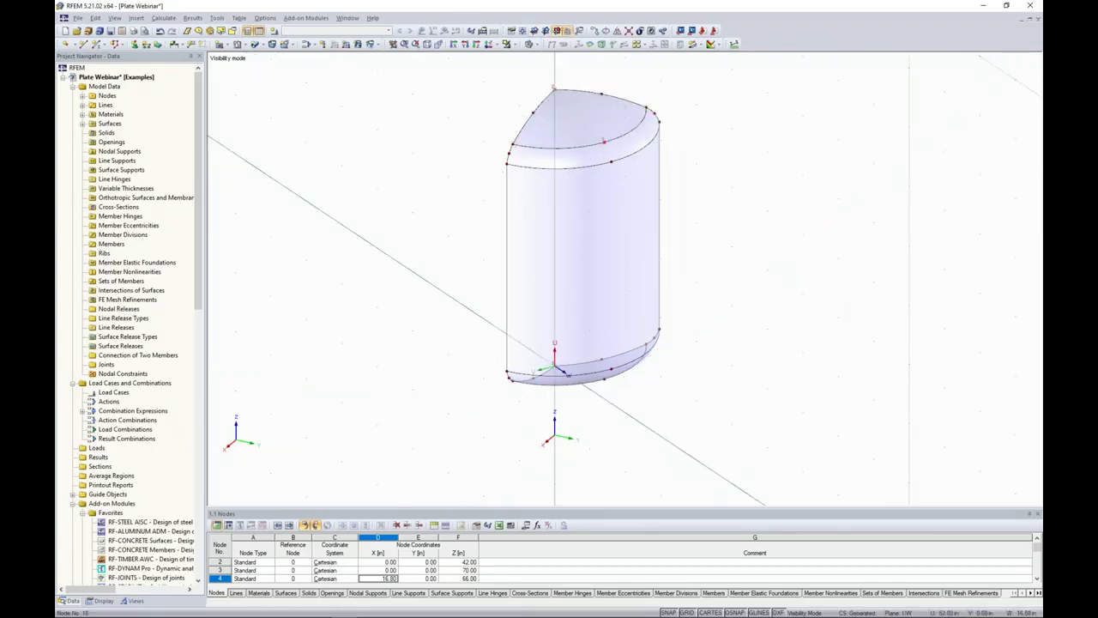
Set up one copy of the top apex node in the user-defined UVW coordinate system with a dw displacement of 12 in
ctrl+middle_drag(689, 283, 654, 306)
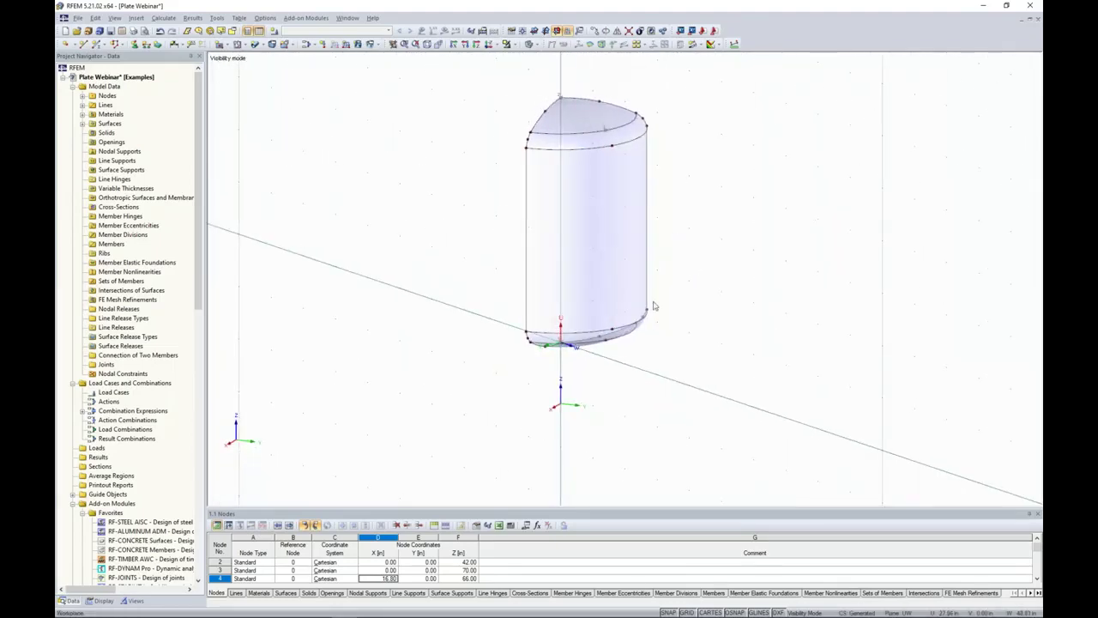
scroll(653, 306, up, 3)
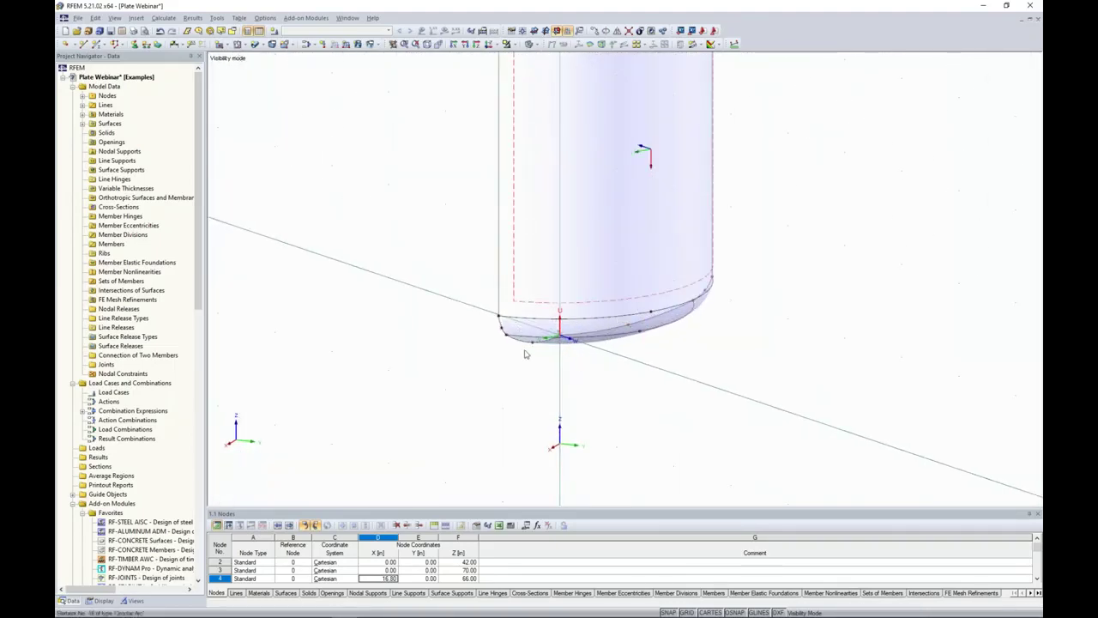
scroll(574, 375, down, 3)
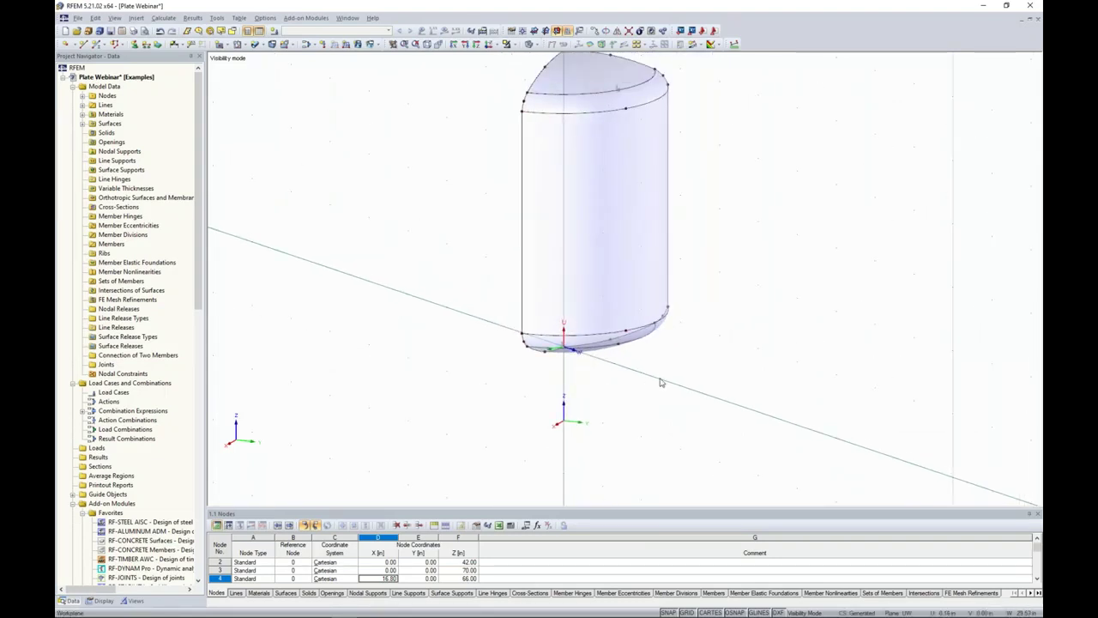
scroll(663, 381, down, 1)
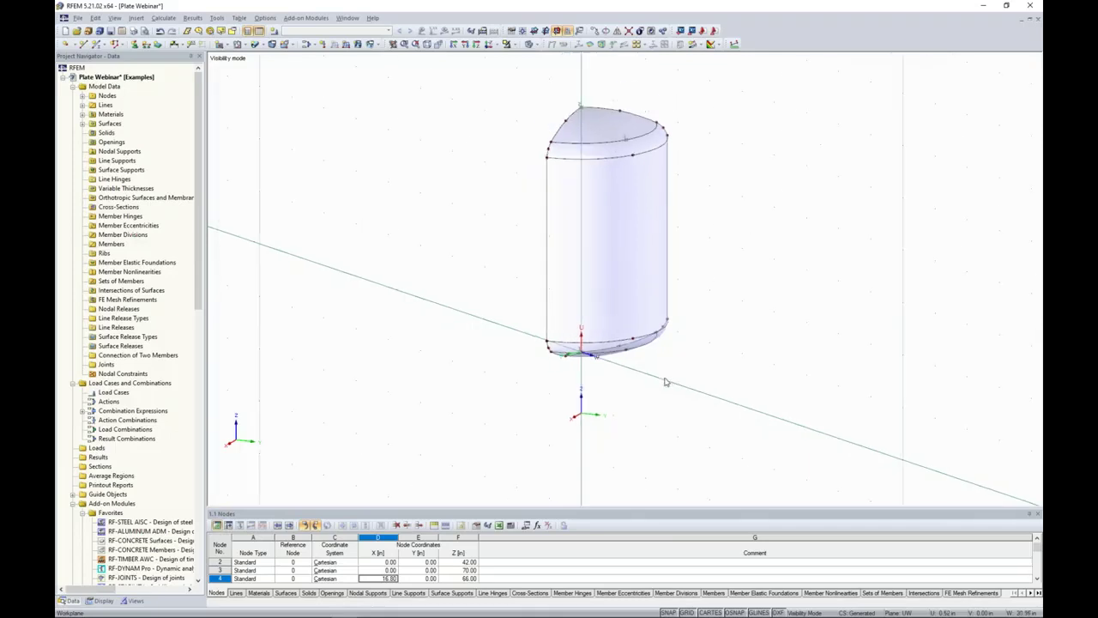
middle_drag(700, 342, 668, 363)
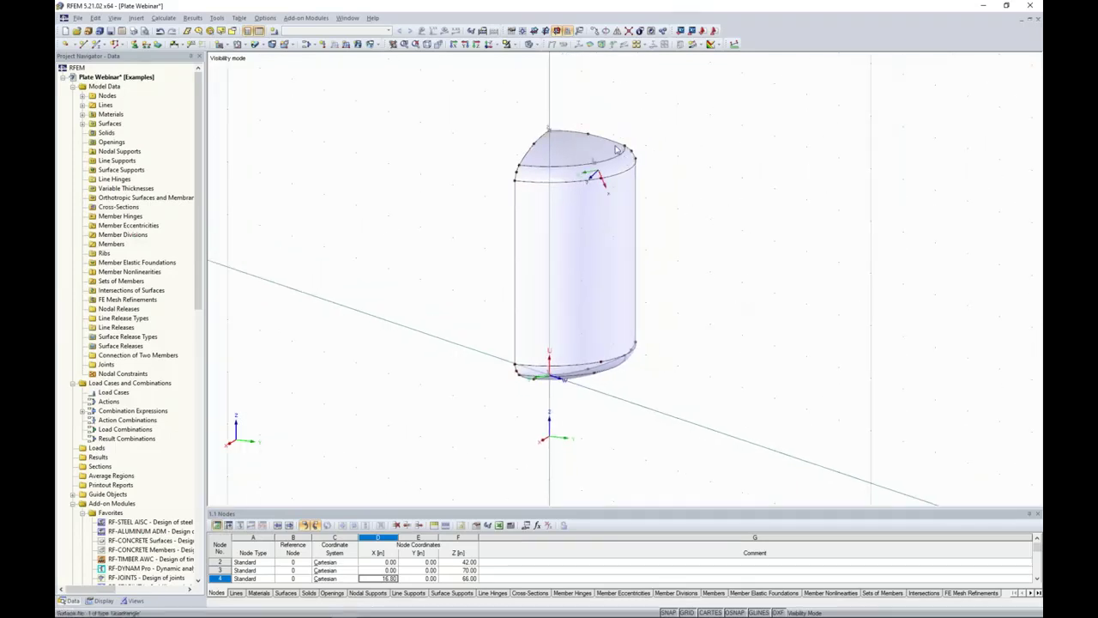
click(549, 131)
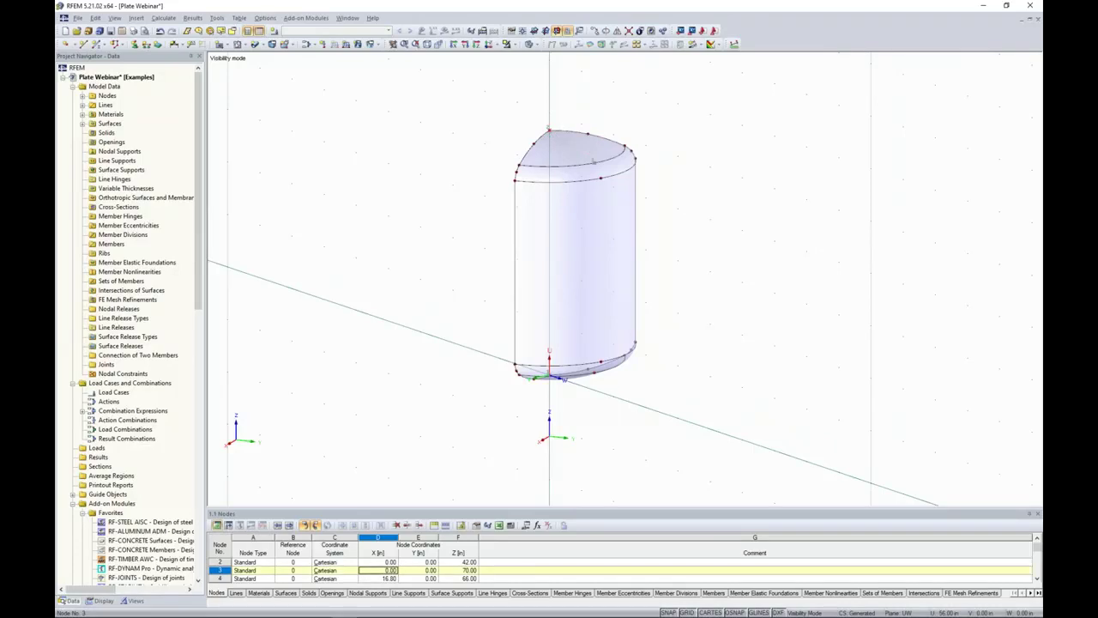
click(595, 31)
click(419, 221)
click(393, 263)
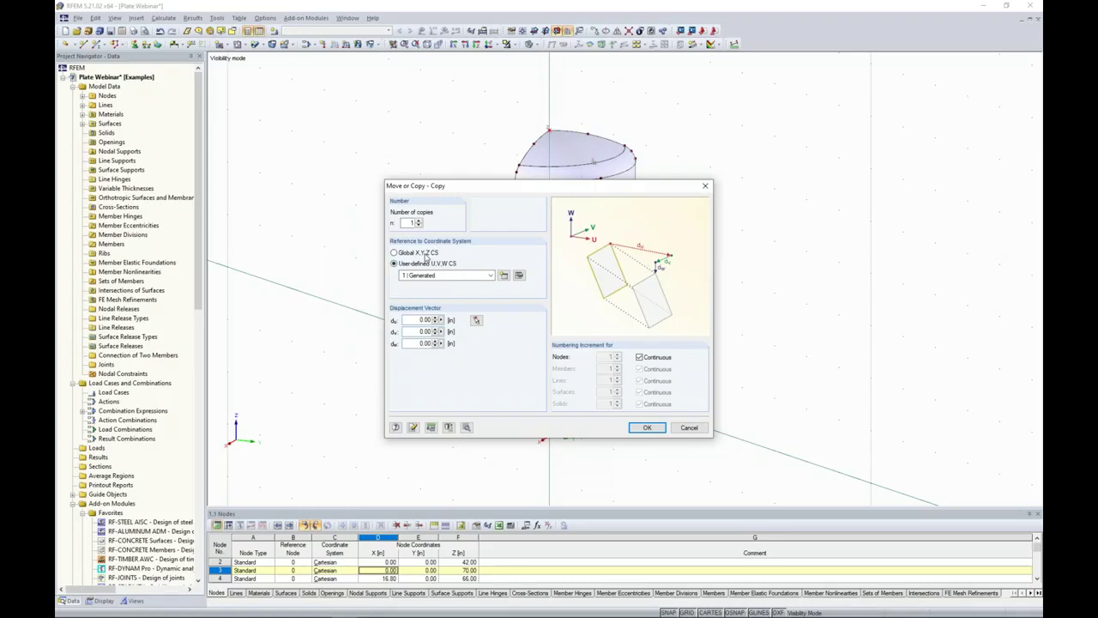
drag(417, 344, 482, 344)
drag(511, 190, 735, 179)
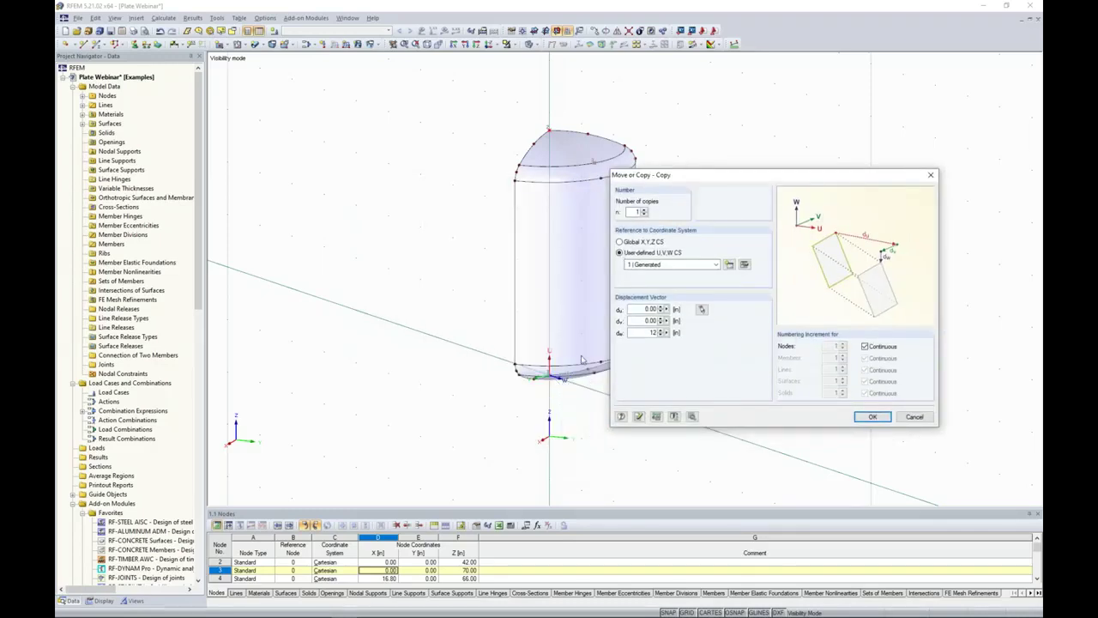
Leave creation of connecting lines and surfaces off in the copy's detail settings, and create the node copy
click(693, 417)
click(393, 274)
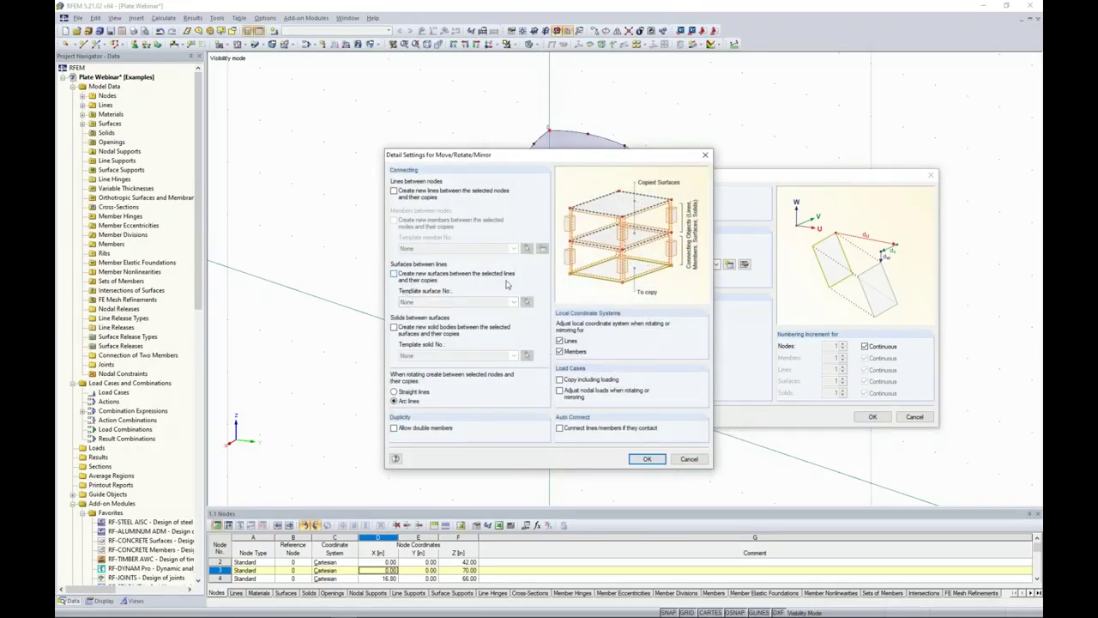
click(648, 459)
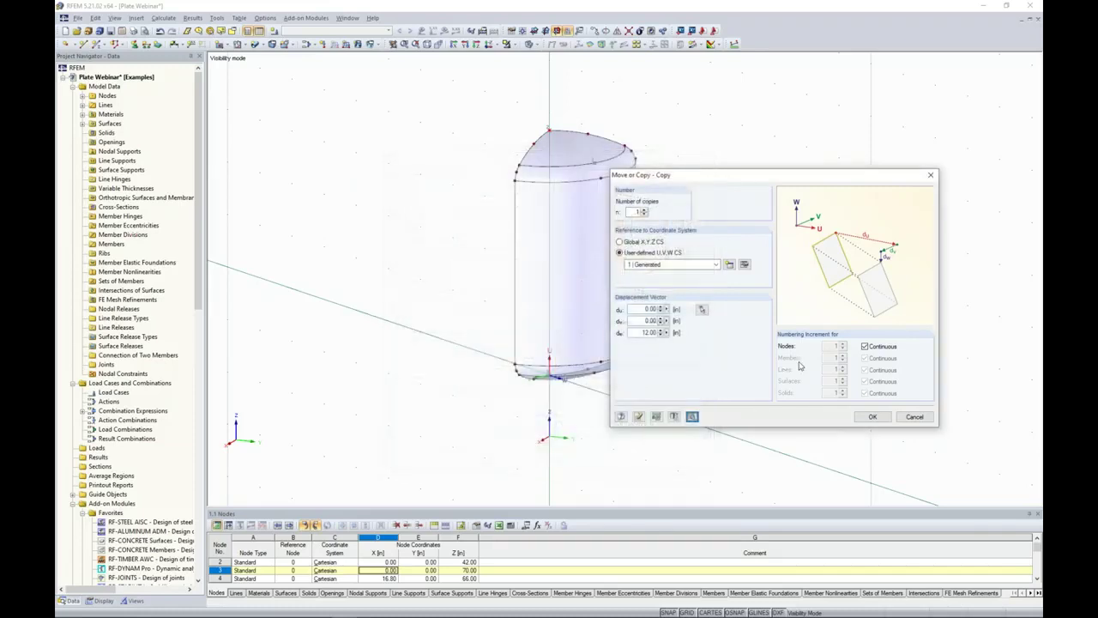
click(870, 417)
Copy the sector's straight vertical edge line so that its upper node lands on the offset node above the dome
middle_drag(720, 289, 701, 235)
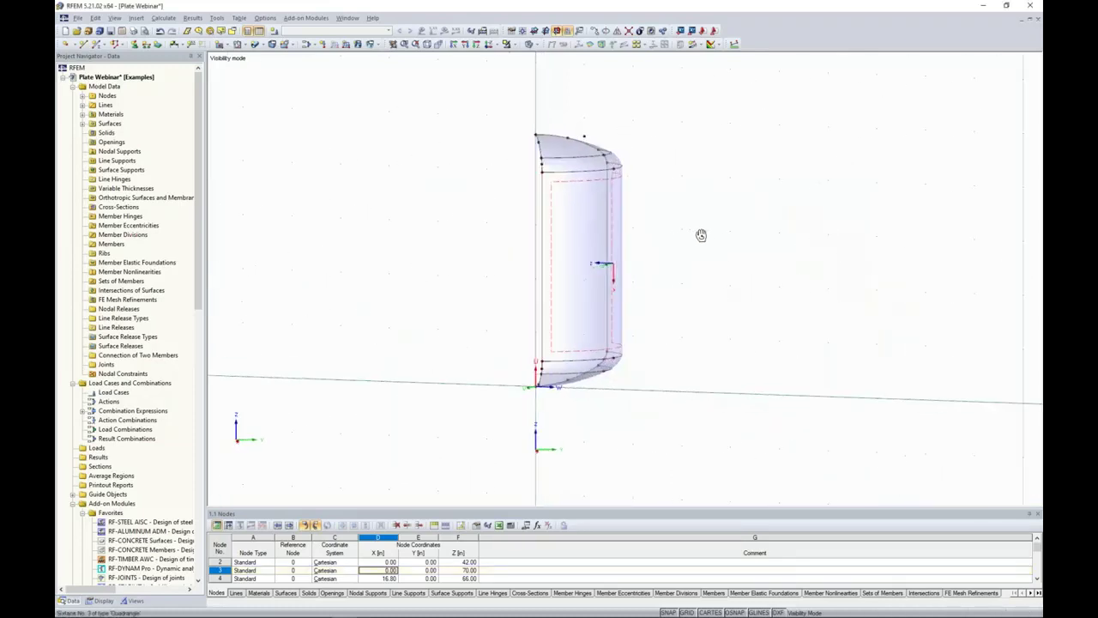
scroll(588, 139, up, 5)
ctrl+middle_drag(585, 141, 772, 306)
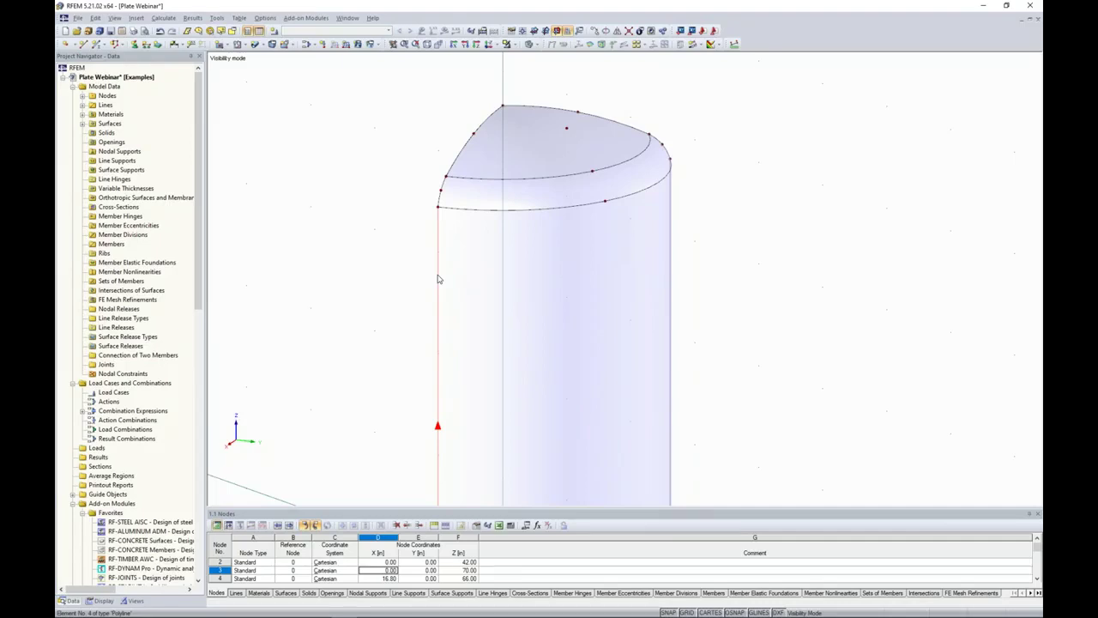
click(437, 207)
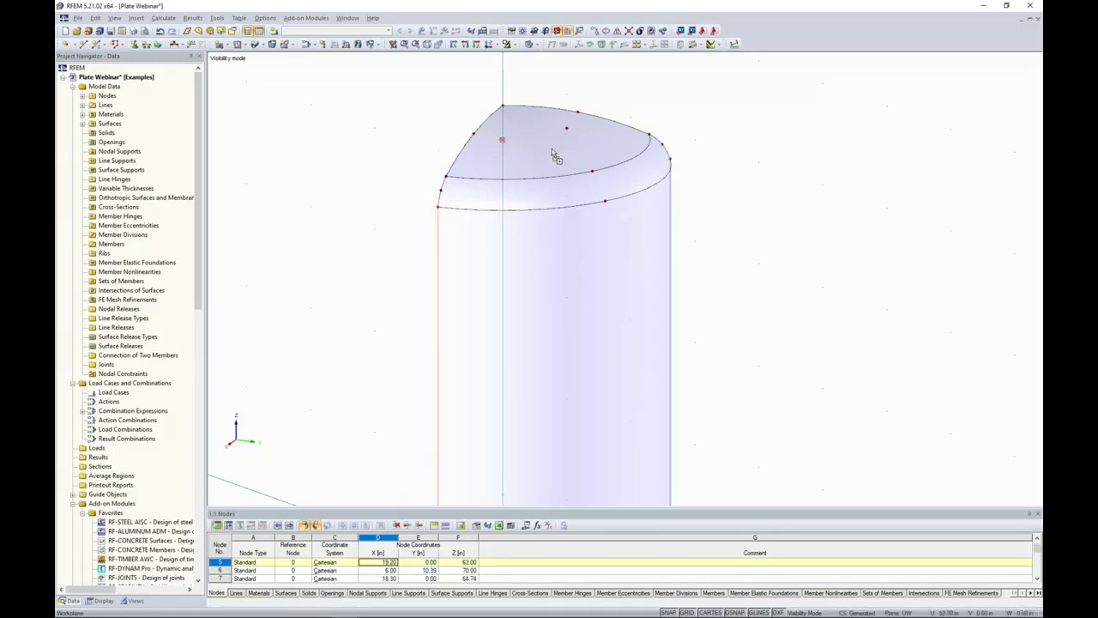
click(567, 129)
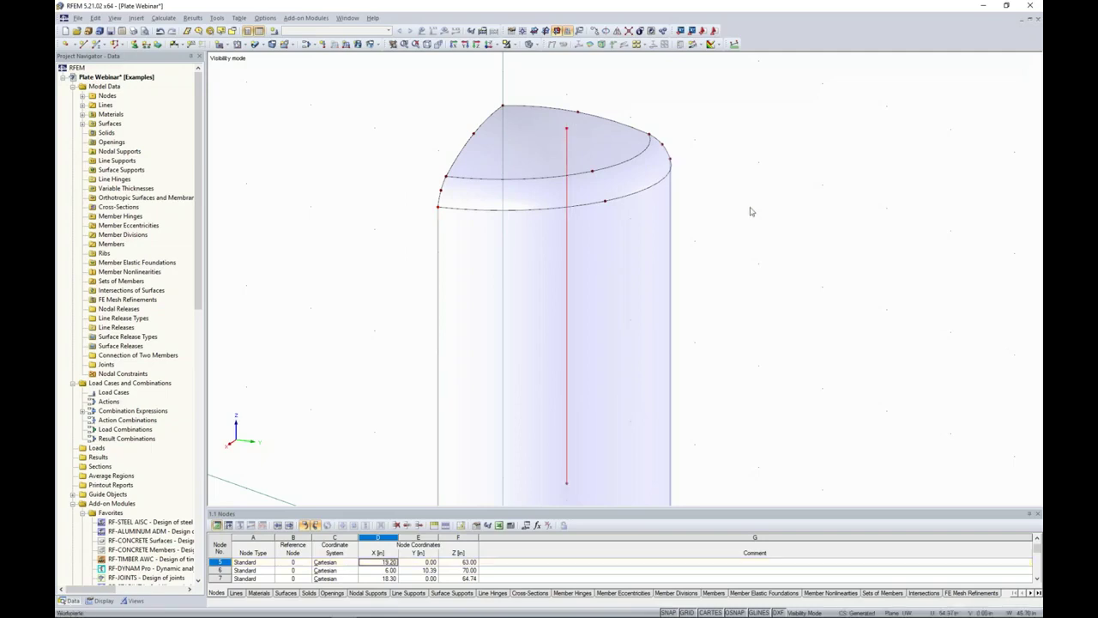
Connect the copied vertical line with the top dome at their crossing, and delete the line's upper end node above the dome
ctrl+middle_drag(688, 270, 559, 269)
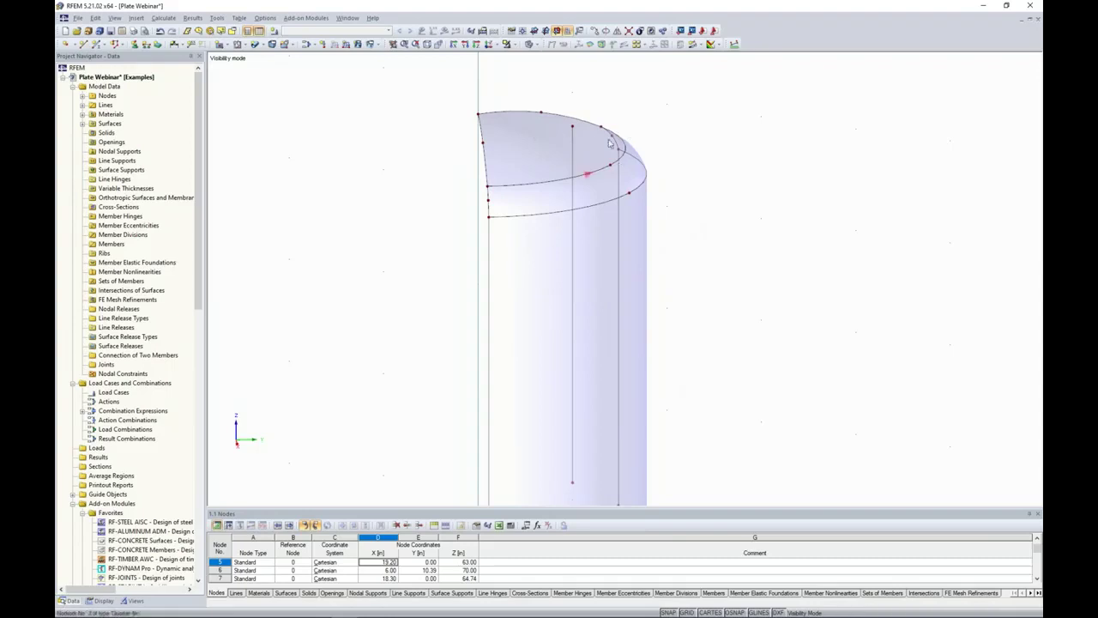
middle_drag(658, 115, 678, 181)
click(650, 45)
drag(604, 187, 618, 228)
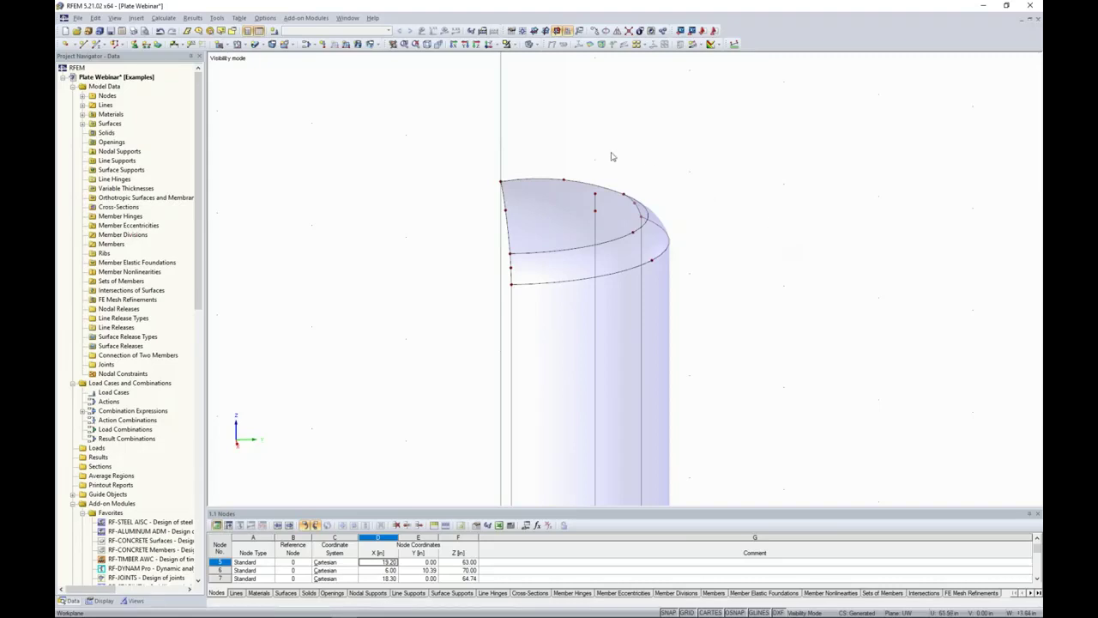
click(596, 192)
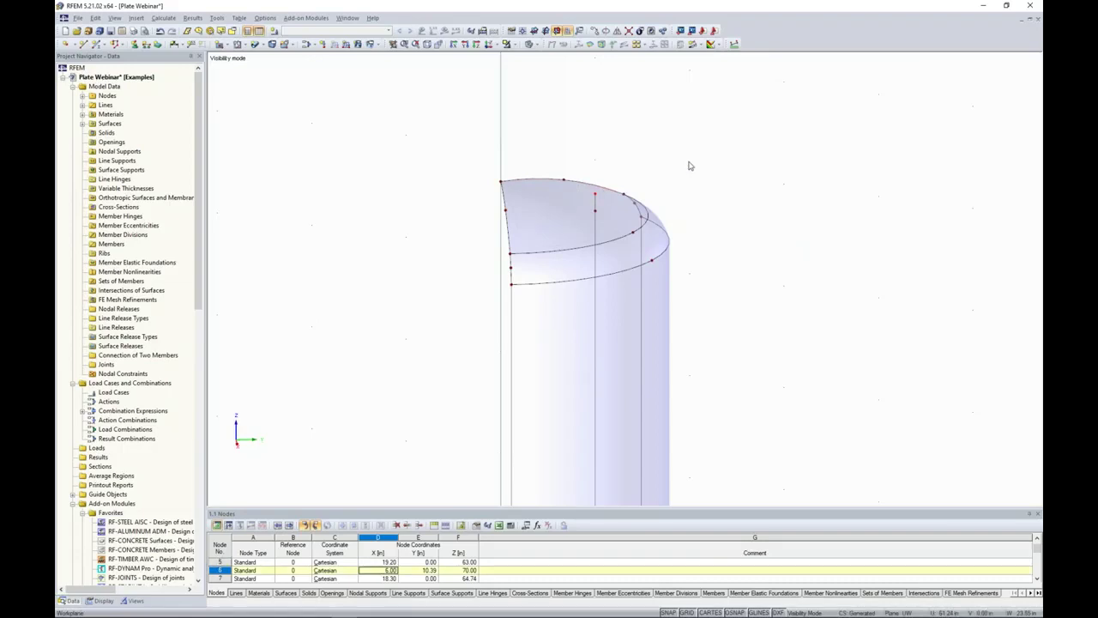
key(Delete)
Set up a rotation of the copied vertical line by -30° with zero copies in the user-defined UVW coordinate system
ctrl+middle_drag(691, 202, 711, 162)
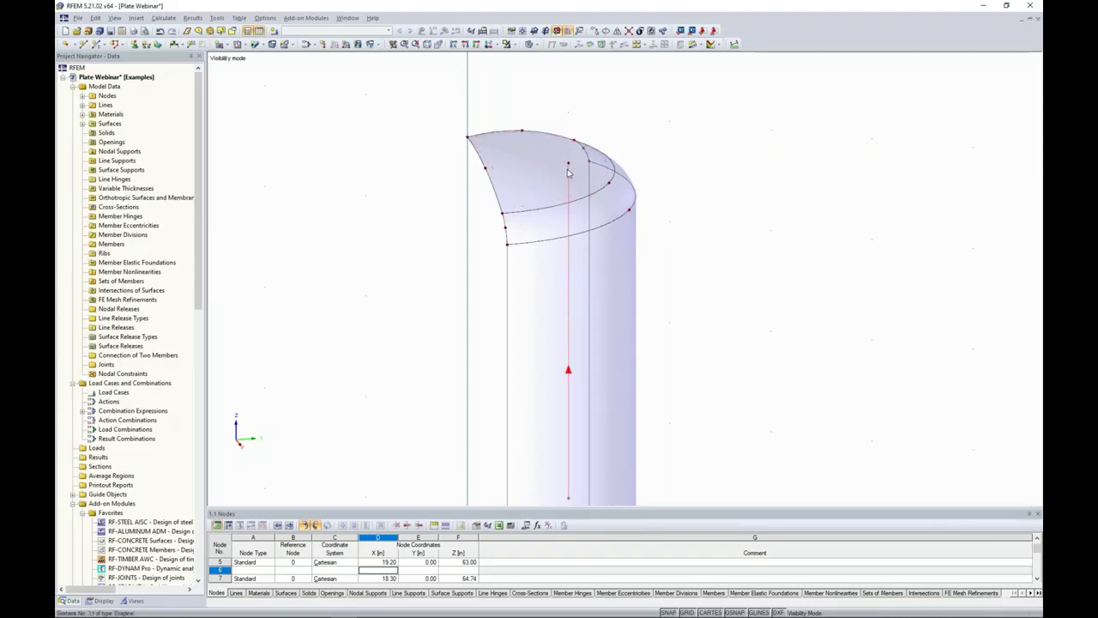
click(606, 32)
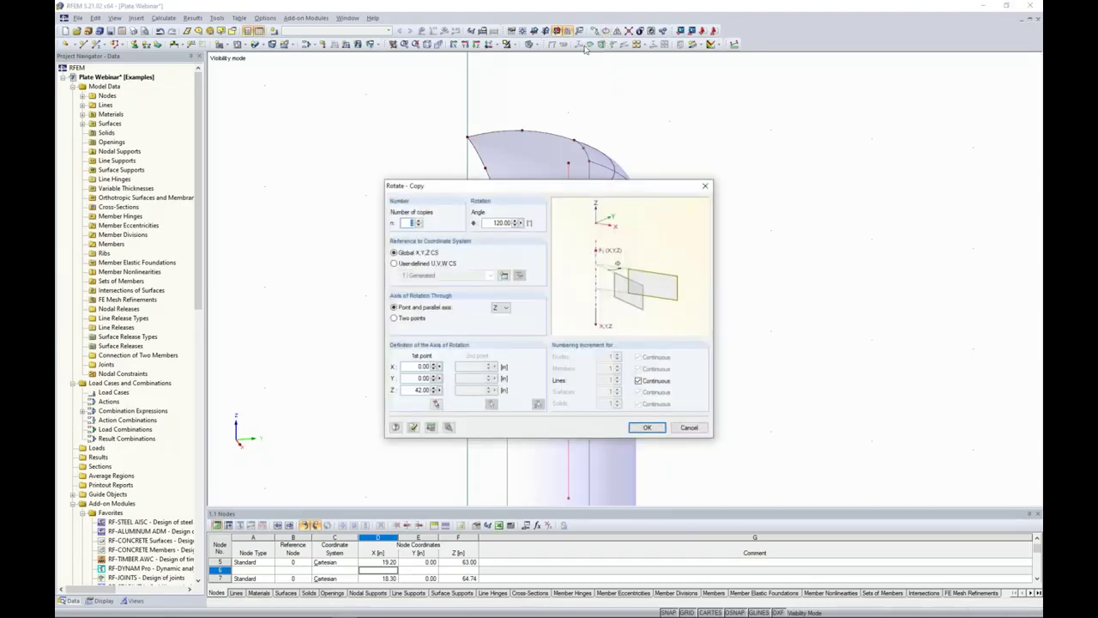
text(0)
double_click(504, 222)
text(-30)
click(395, 264)
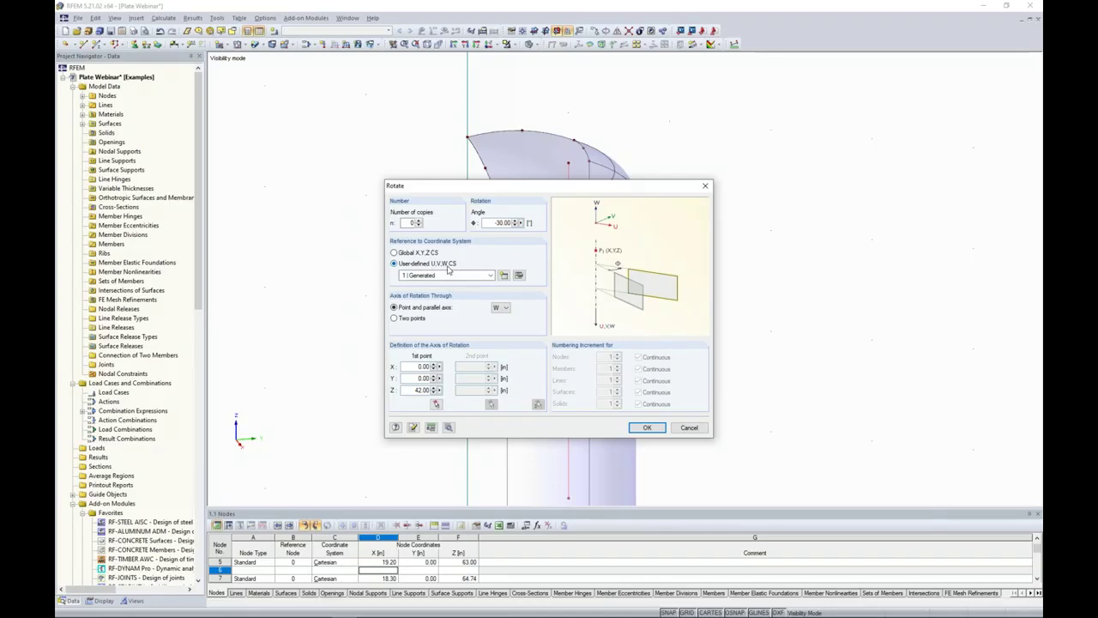
Use the V axis through the line's upper end node as rotation axis, and rotate the line
click(503, 308)
click(503, 323)
click(436, 405)
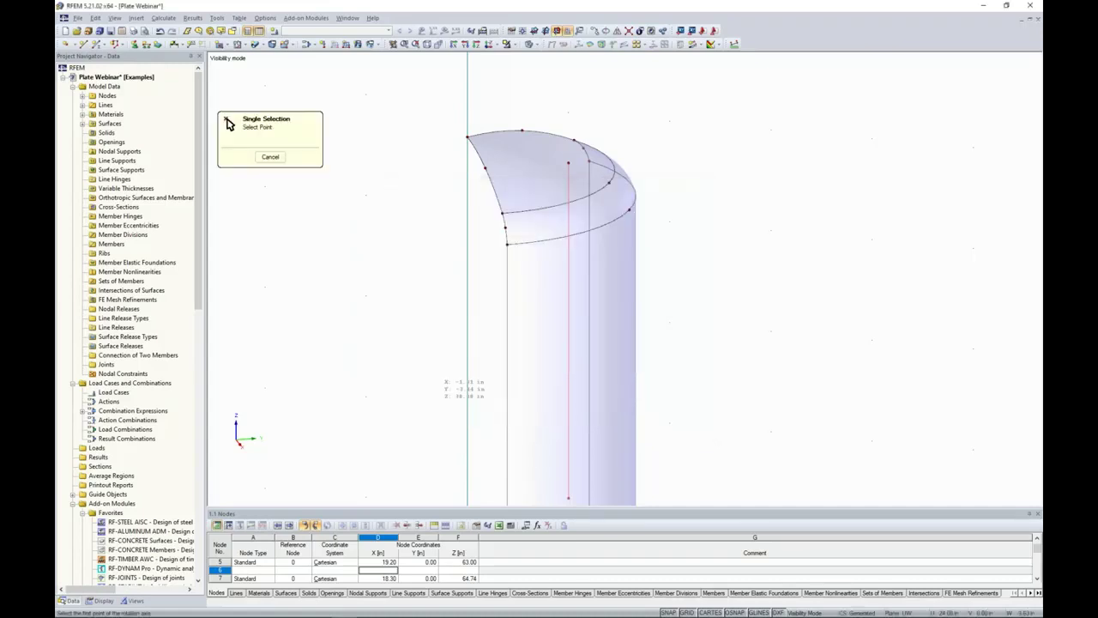
click(568, 162)
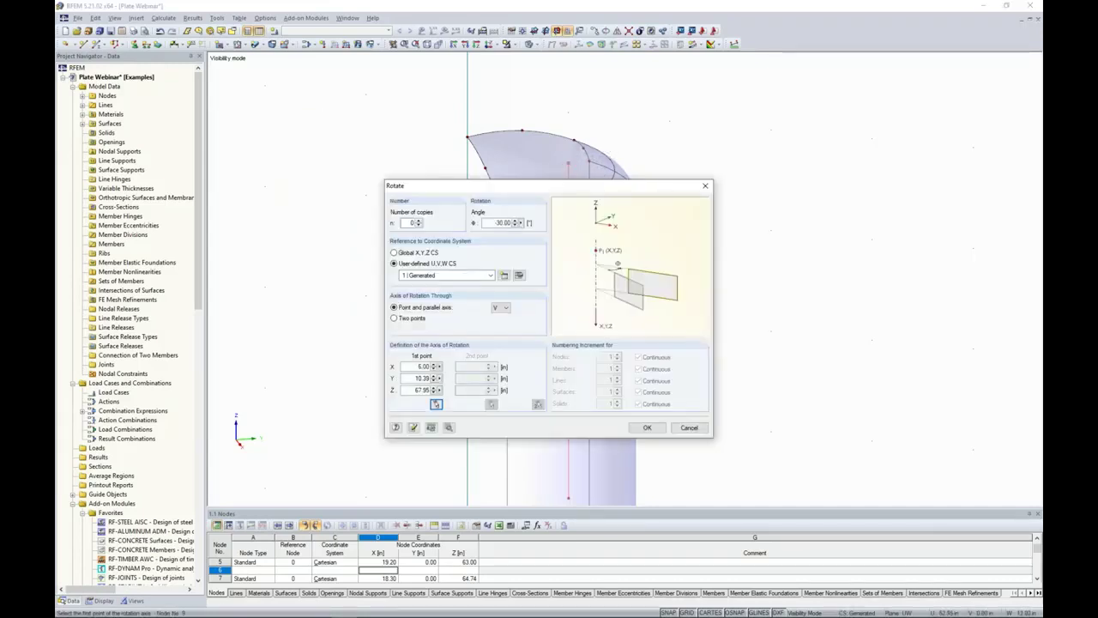
click(647, 427)
Extend the inclined line by 2 in at its upper end only (line end j)
ctrl+middle_drag(620, 395, 465, 287)
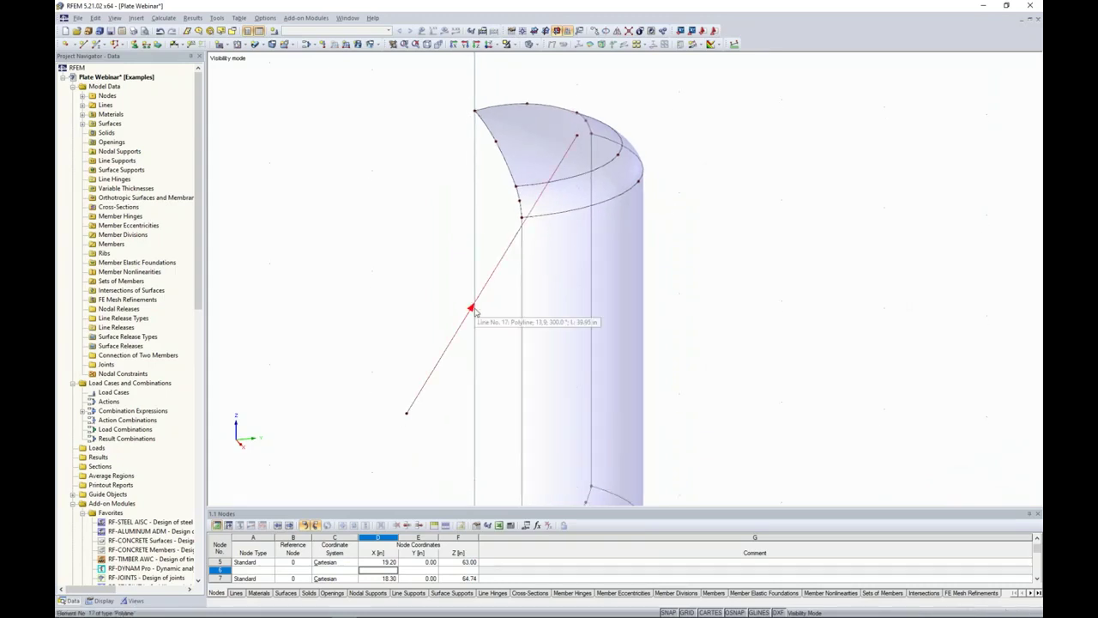
right_click(506, 254)
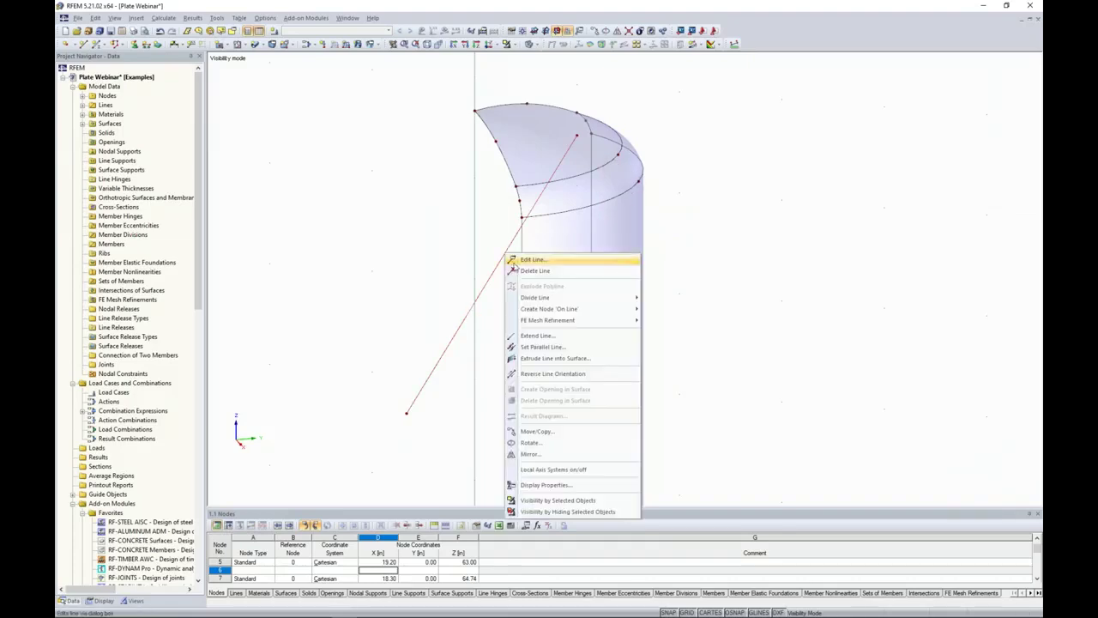
click(527, 336)
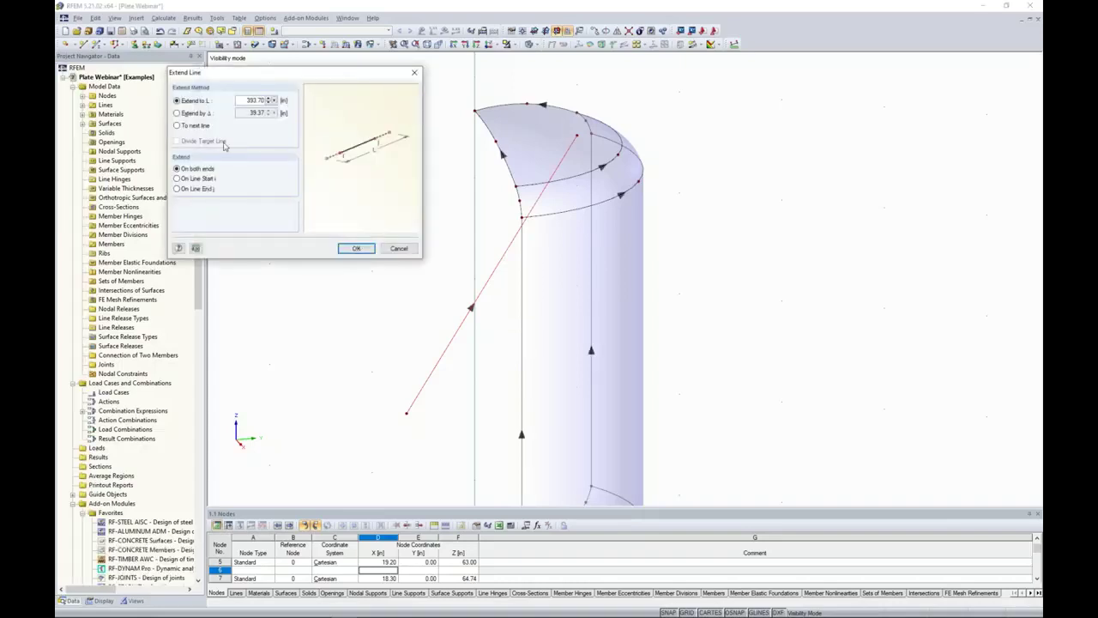
click(176, 113)
click(240, 112)
text(2)
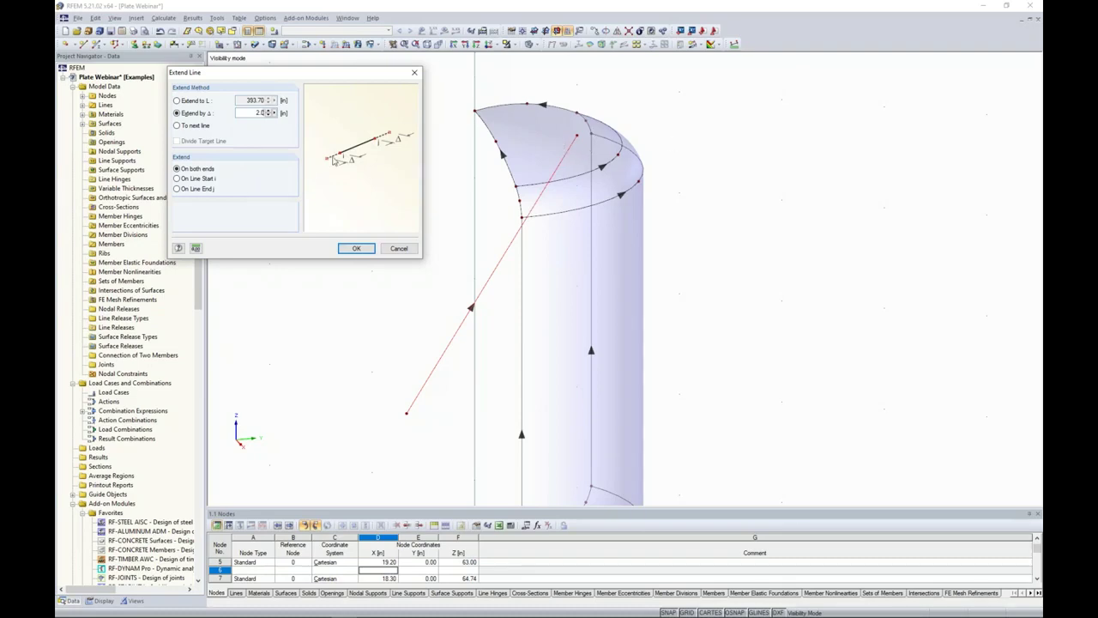
click(178, 188)
click(356, 249)
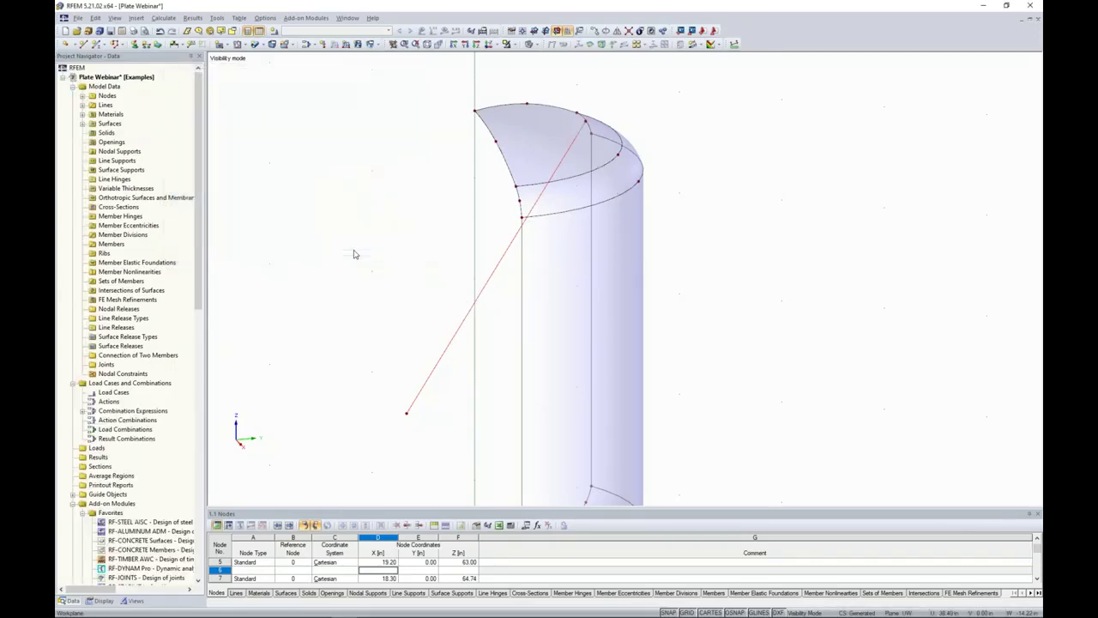
Divide the inclined line with an intermediate node 8 in from its upper end, and delete the lower end node with the remaining segment
right_click(492, 275)
mouse_move(549, 319)
click(656, 341)
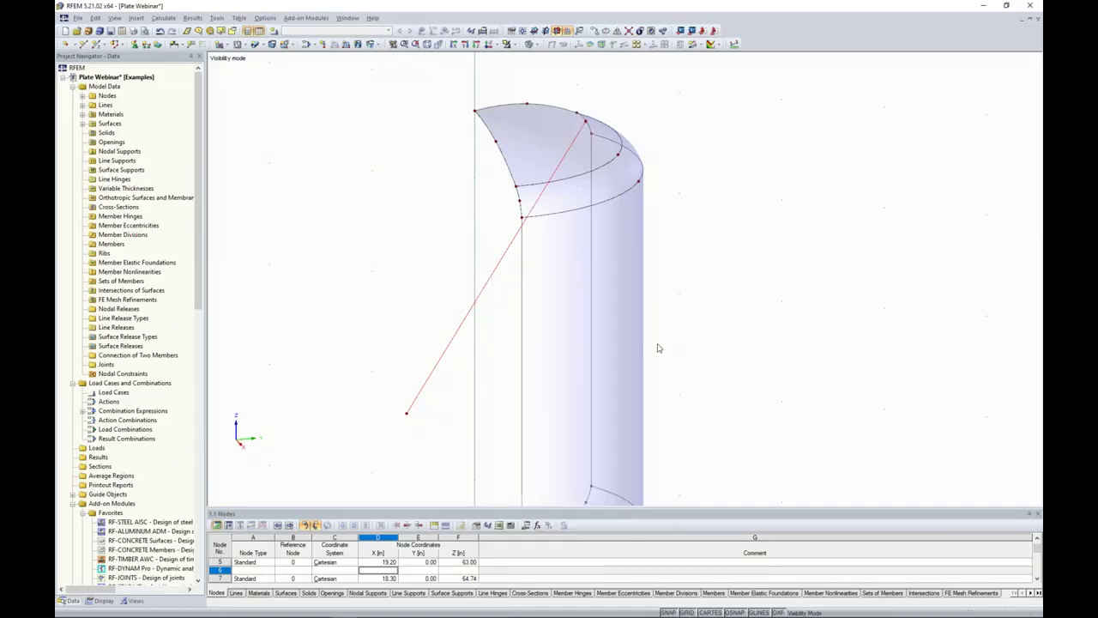
drag(621, 187, 406, 145)
double_click(425, 284)
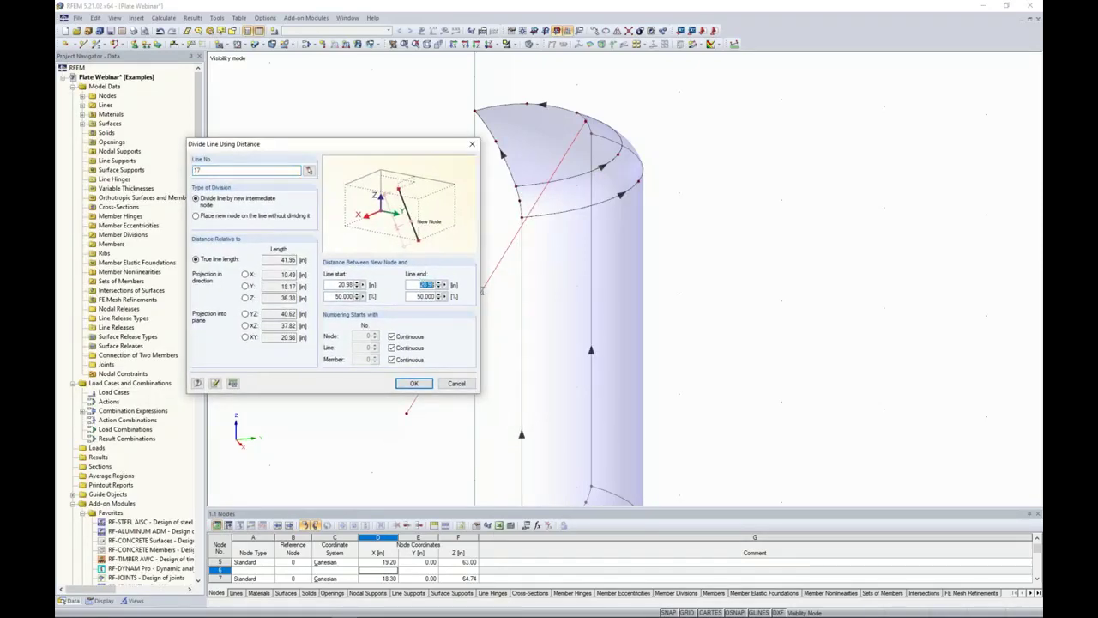
text(8)
drag(431, 146, 388, 91)
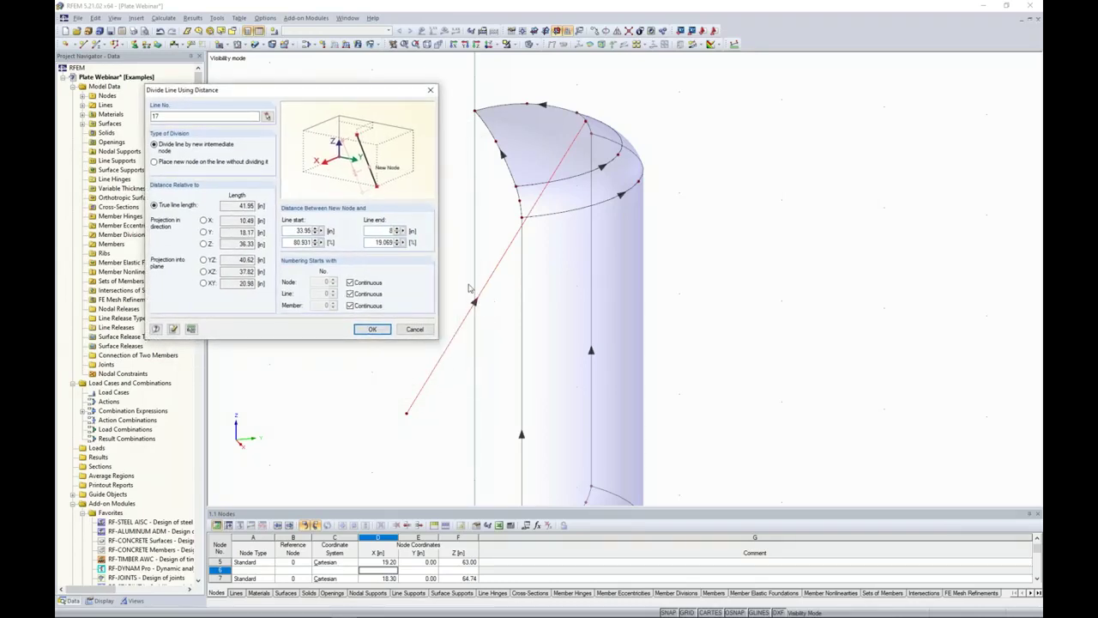
click(373, 330)
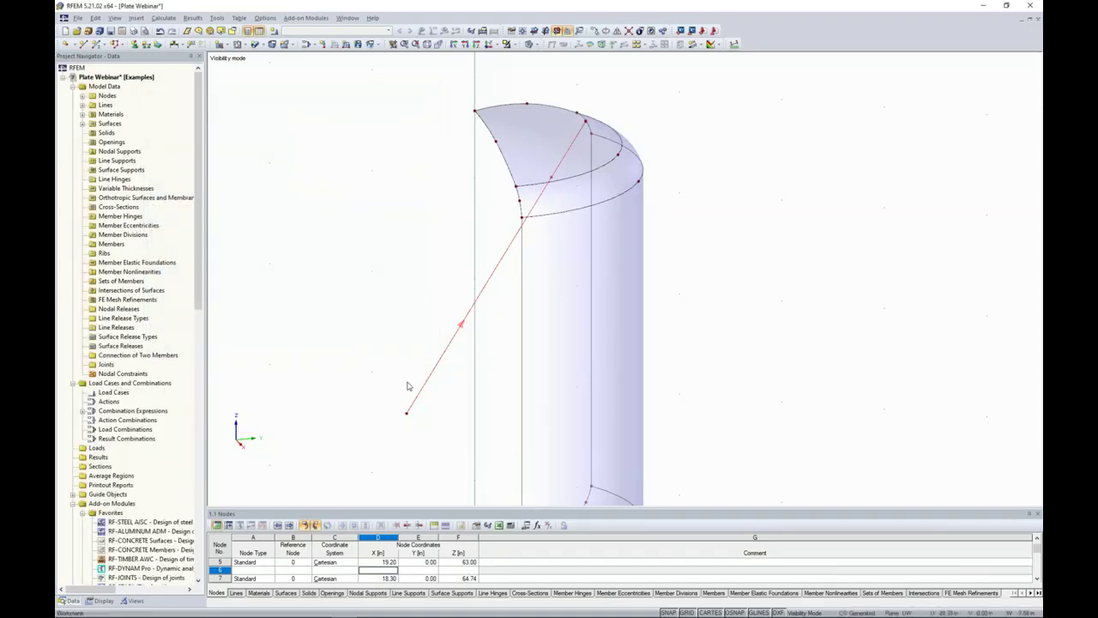
click(406, 413)
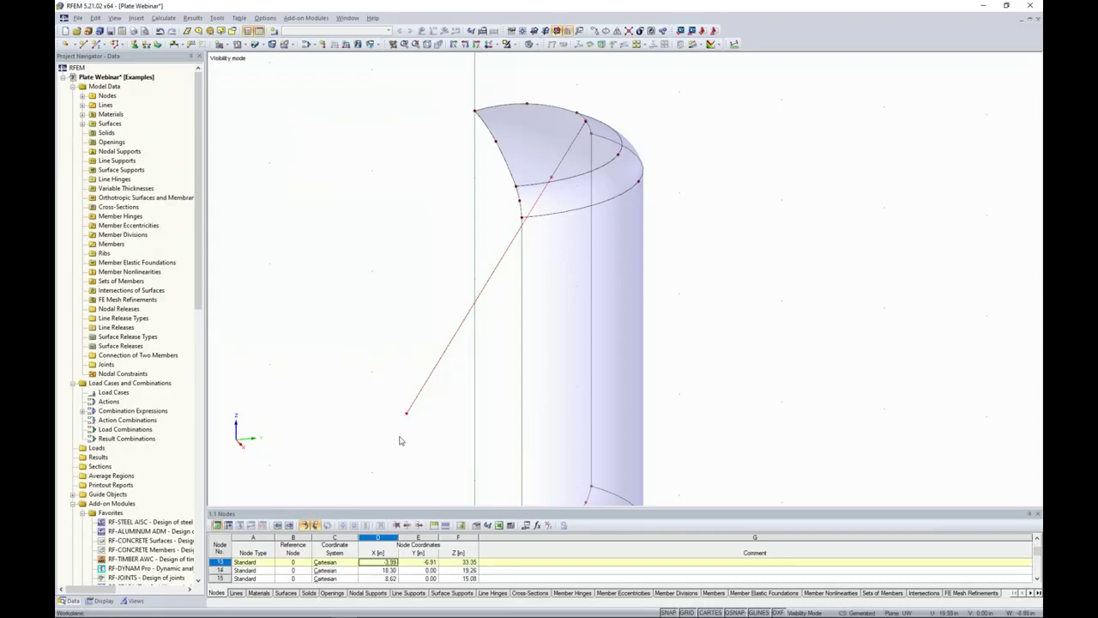
key(Delete)
Start a new pipe surface and set its thickness to 0.4 in
ctrl+middle_drag(684, 117, 678, 174)
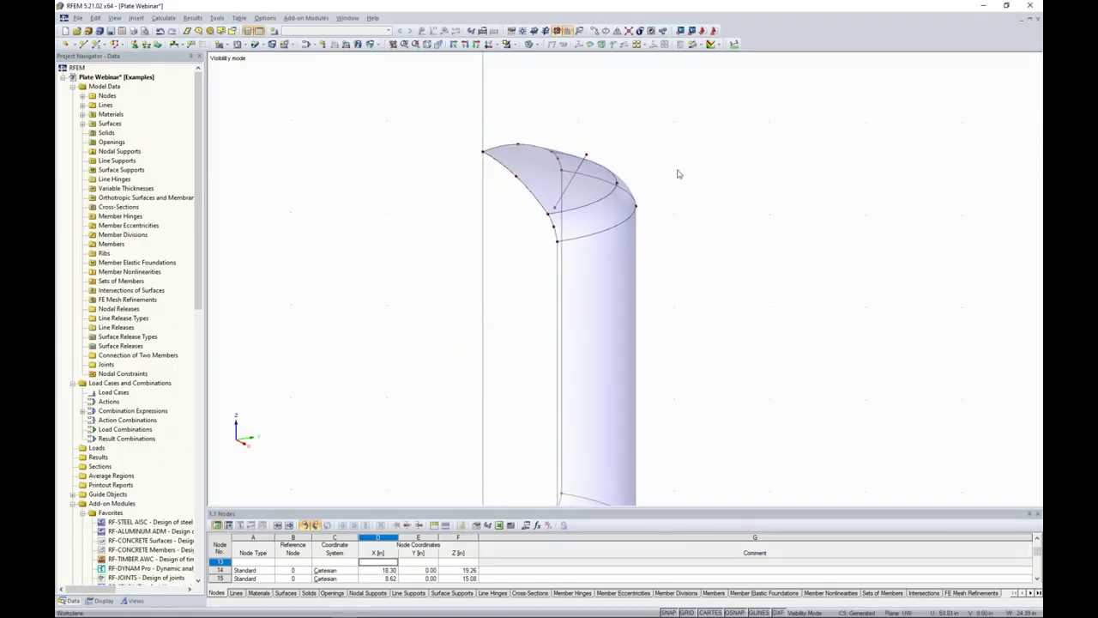
ctrl+middle_drag(695, 195, 578, 220)
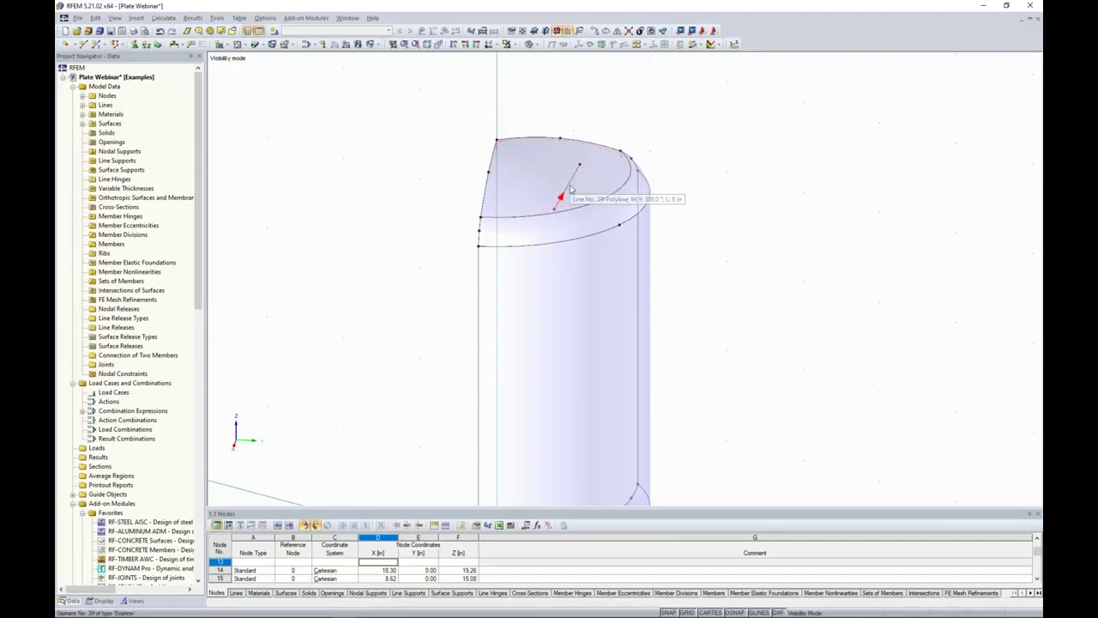
middle_drag(694, 182, 603, 153)
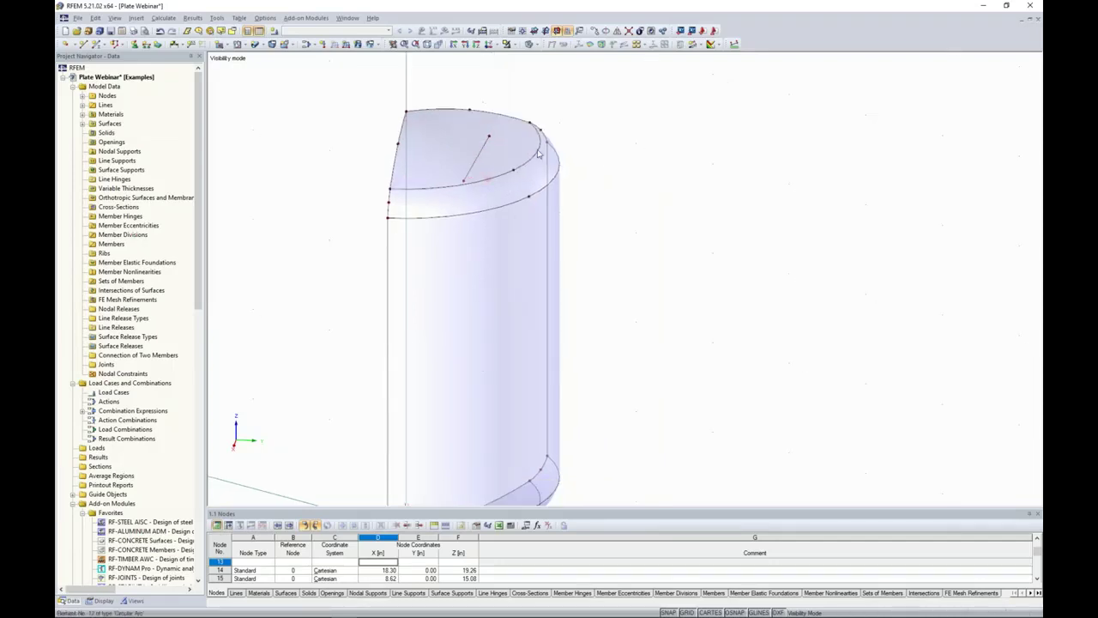
click(379, 48)
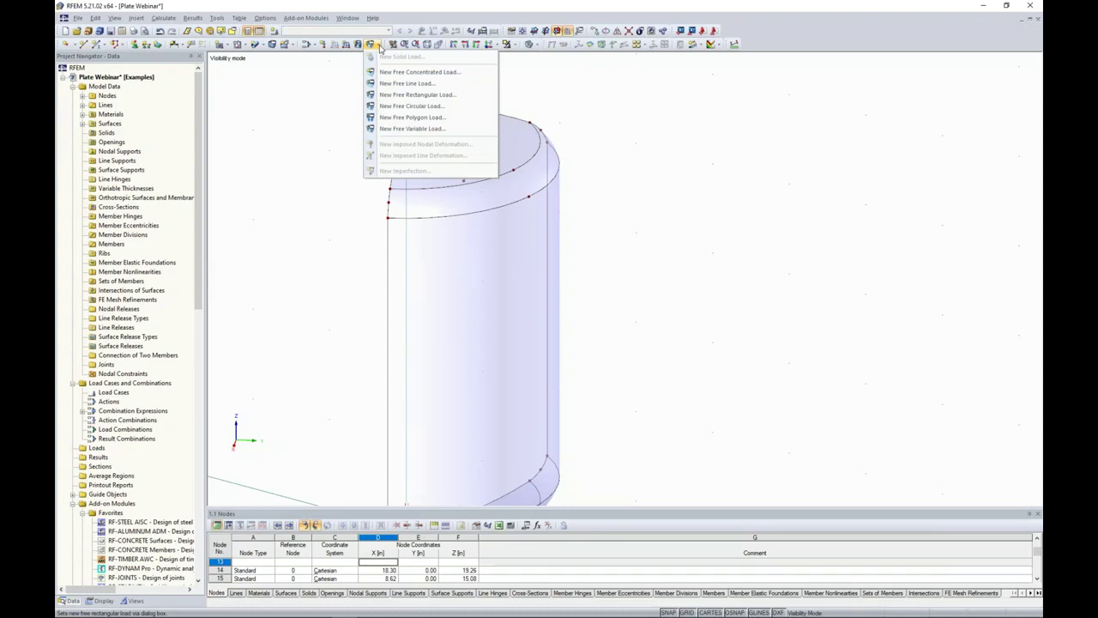
click(380, 47)
click(263, 46)
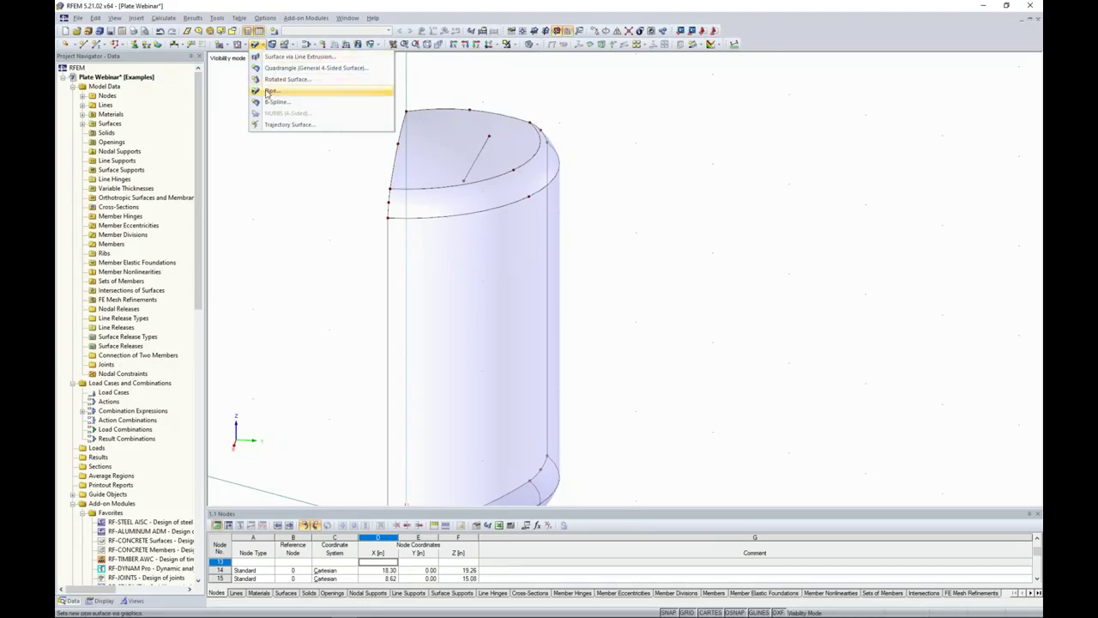
click(269, 91)
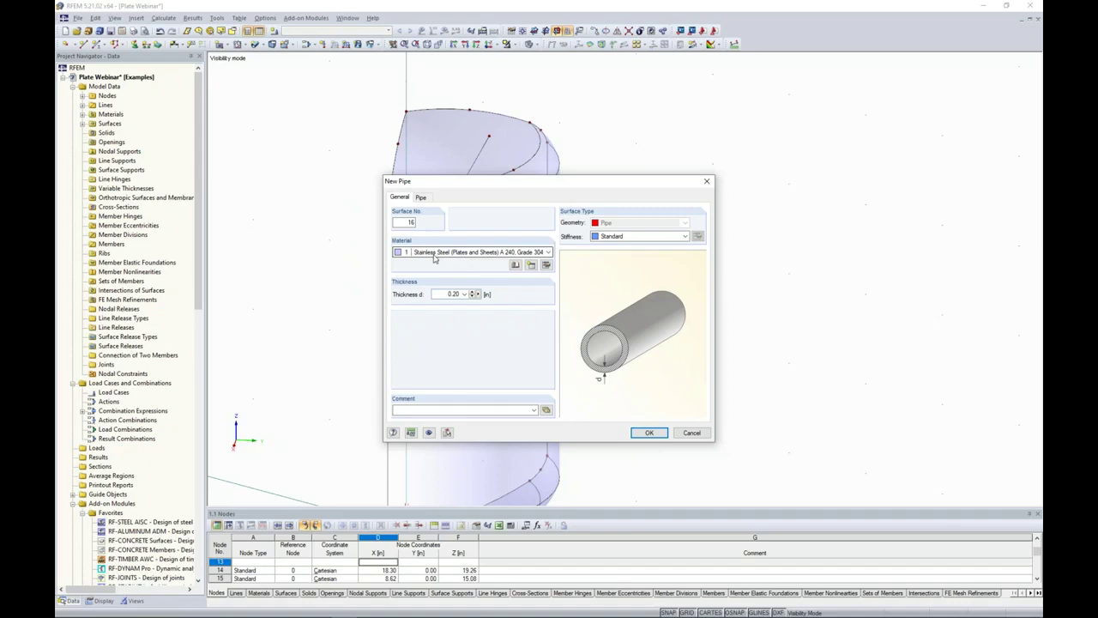
drag(440, 294, 490, 295)
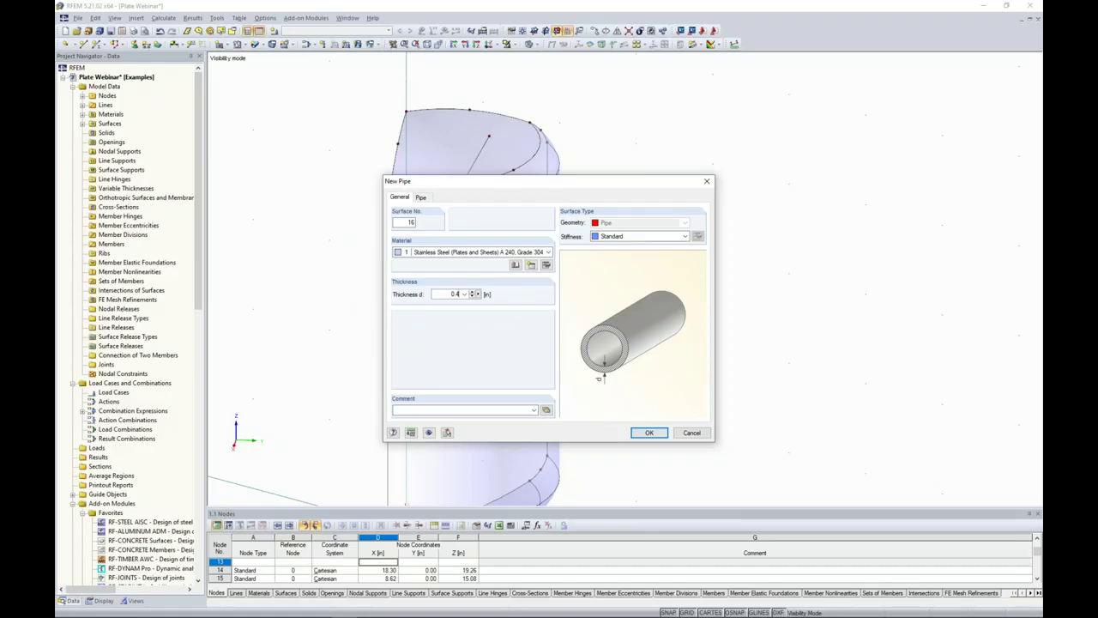
Set the pipe's radius to 8 in and generate it around the short inclined line as centre line
click(422, 198)
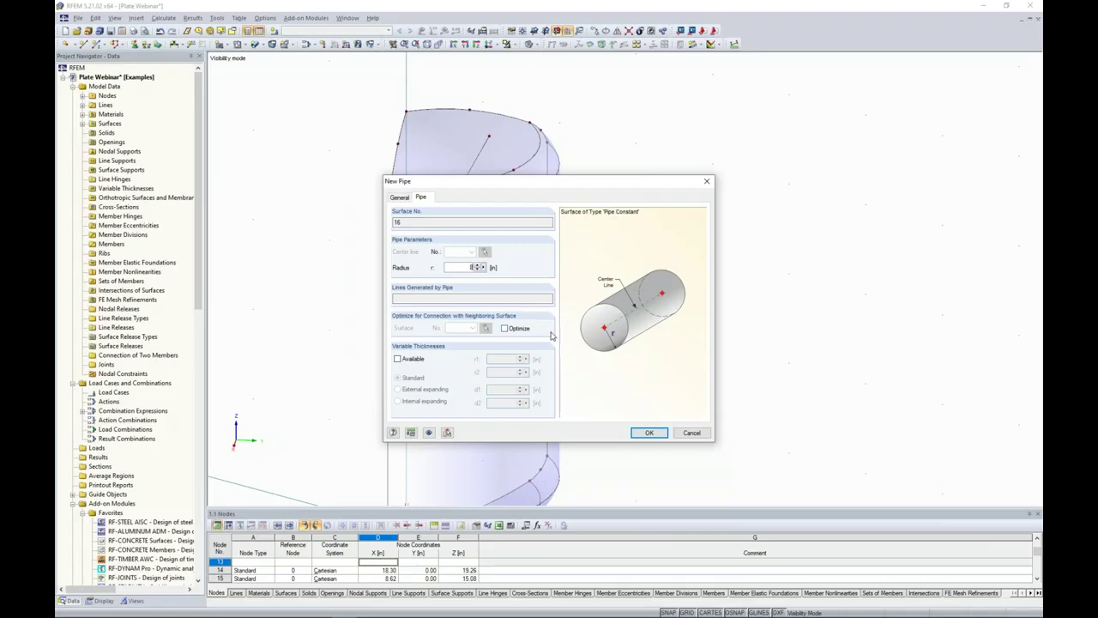
click(649, 433)
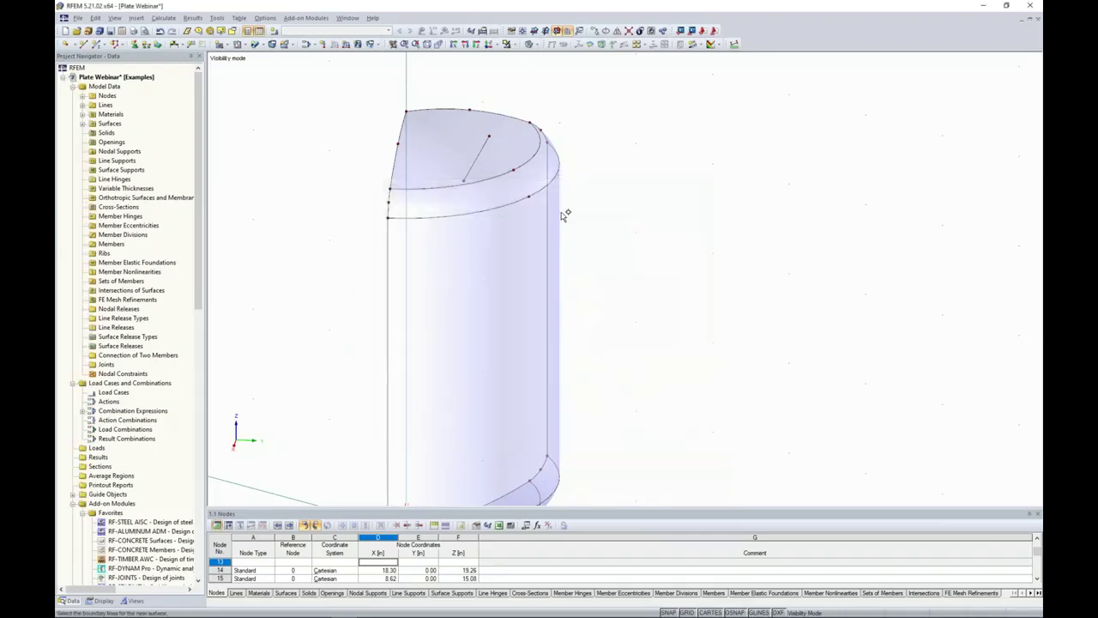
click(487, 155)
Create intersections between the pipe and the two surfaces of the vessel's top head
ctrl+middle_drag(482, 150, 686, 118)
scroll(444, 205, down, 1)
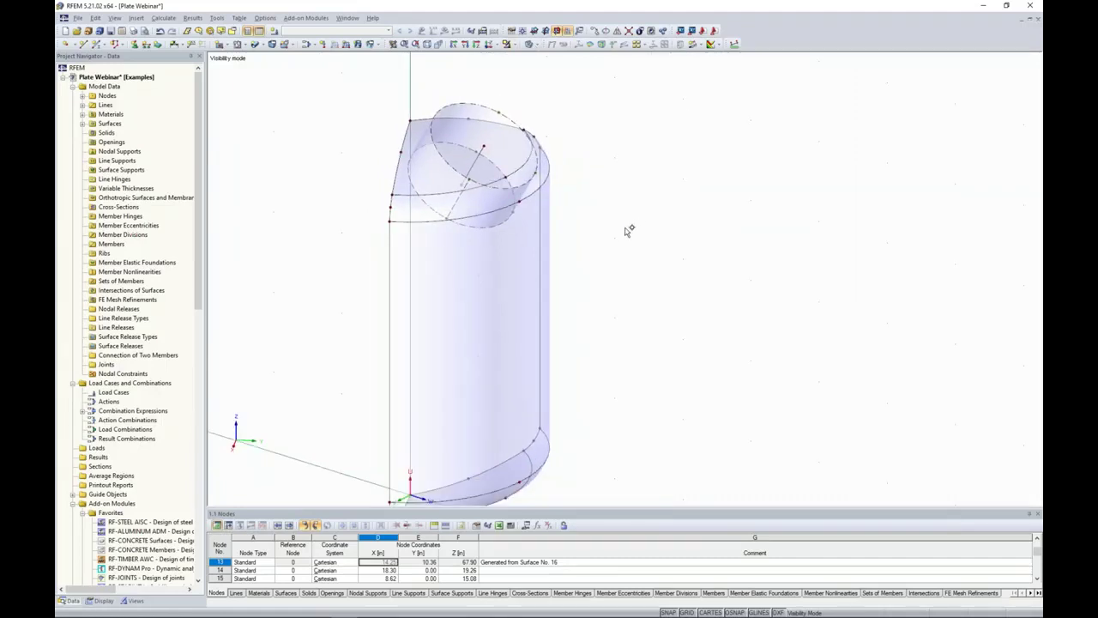
ctrl+middle_drag(621, 238, 615, 212)
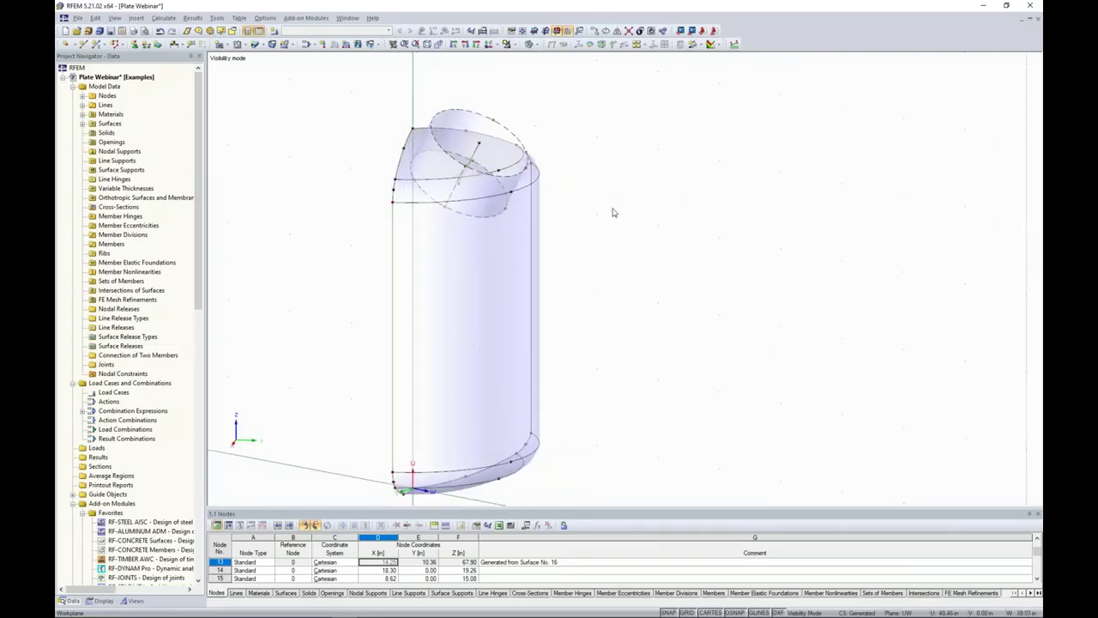
drag(372, 93, 593, 258)
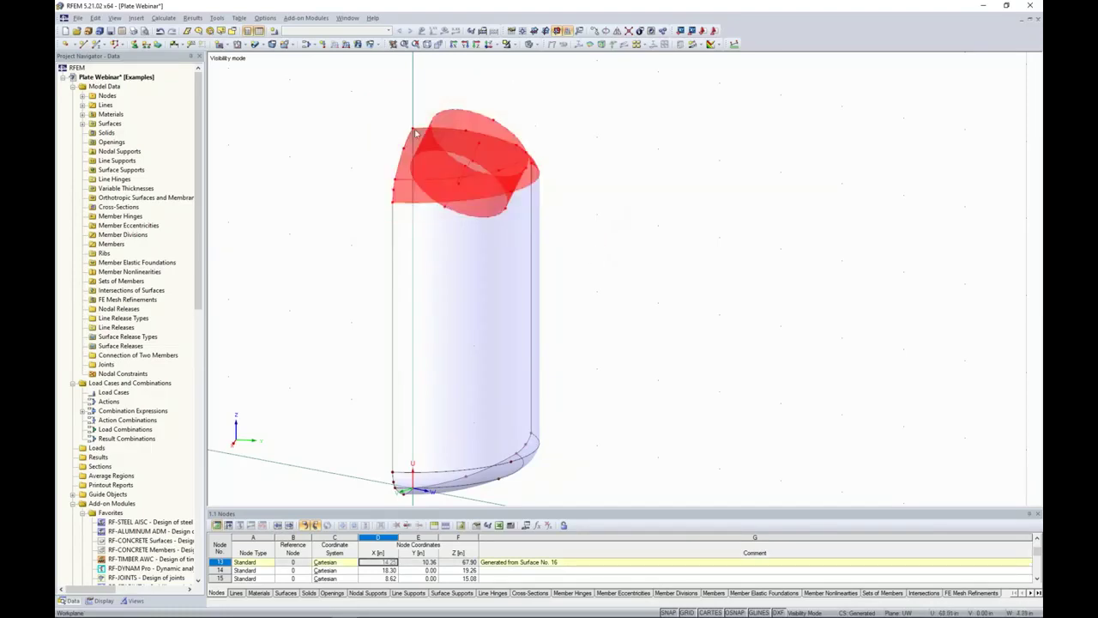
right_click(457, 178)
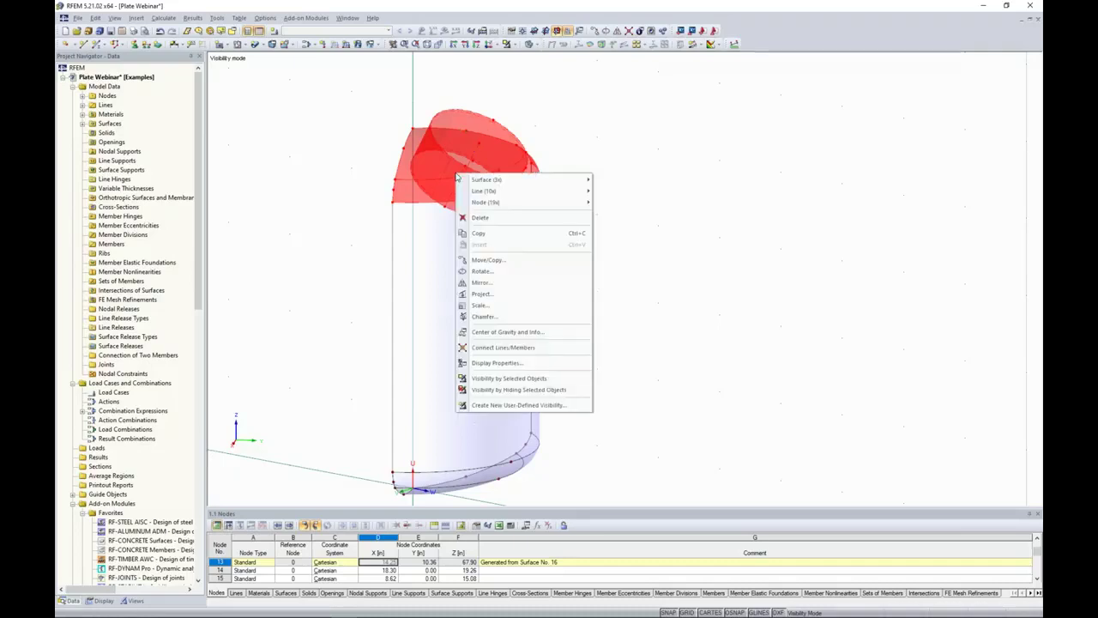
mouse_move(464, 179)
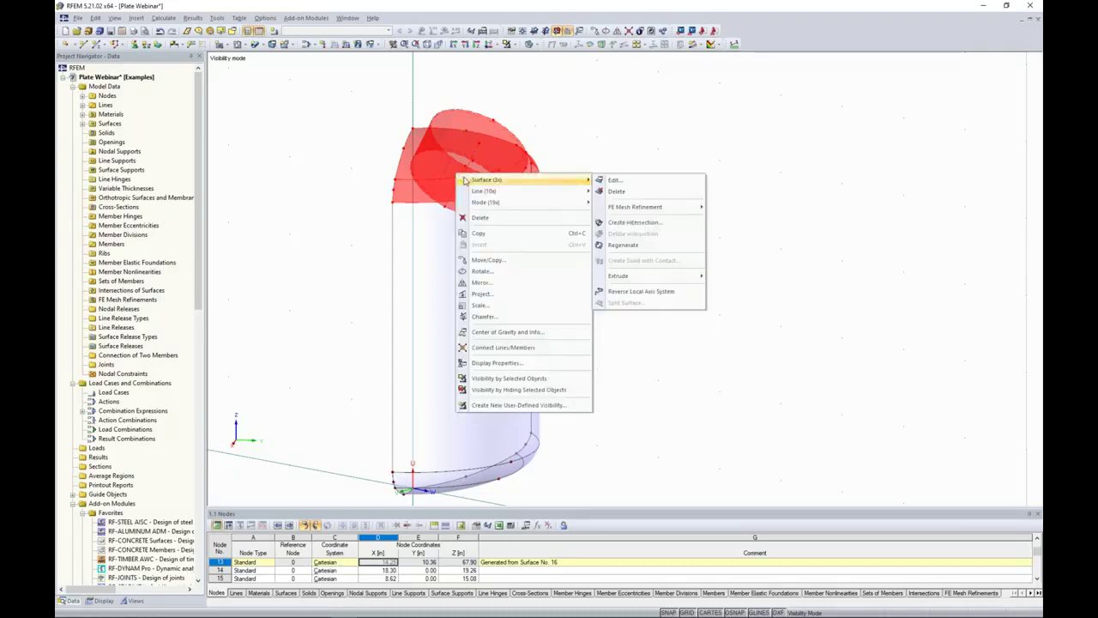
click(634, 225)
Deactivate the top dome's surface component enclosed by the pipe
middle_drag(573, 208, 650, 232)
scroll(544, 191, up, 3)
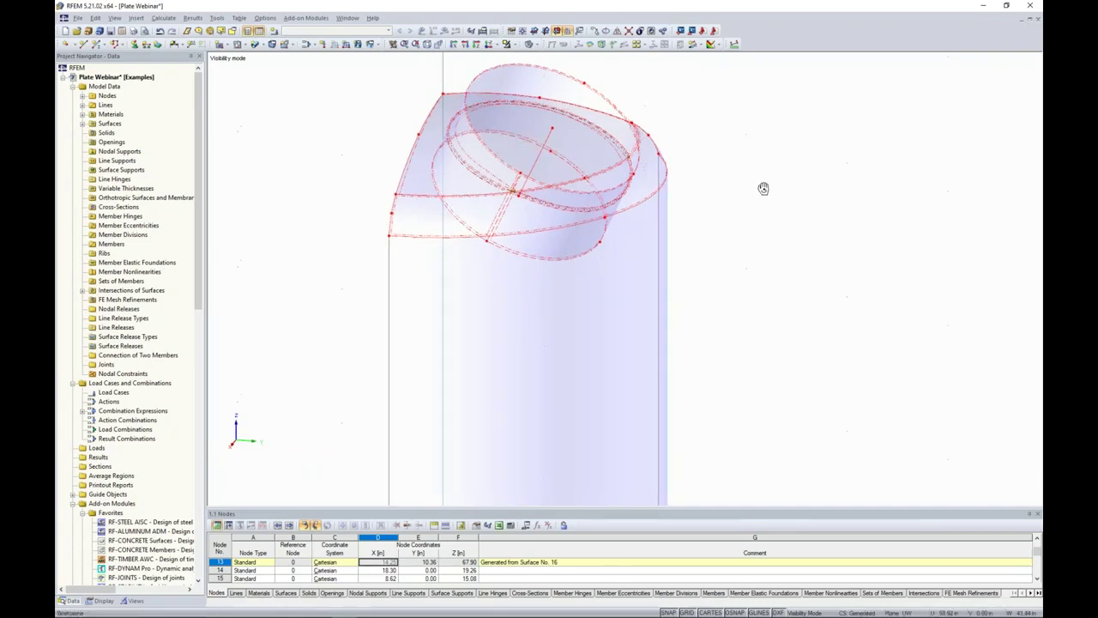
ctrl+middle_drag(763, 189, 740, 203)
click(563, 168)
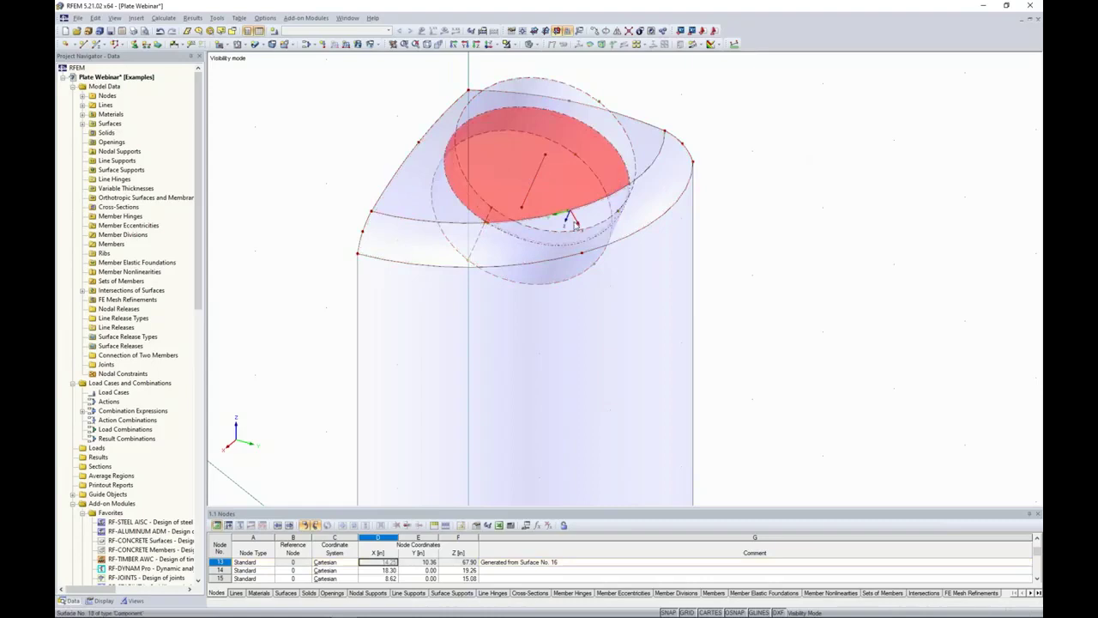
right_click(515, 161)
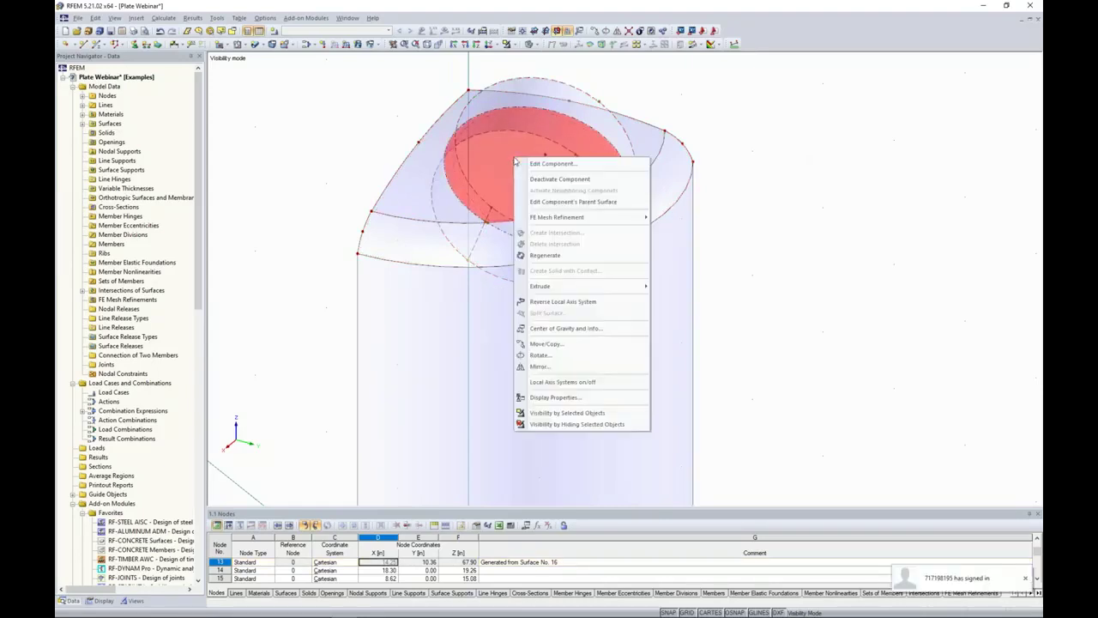
click(540, 178)
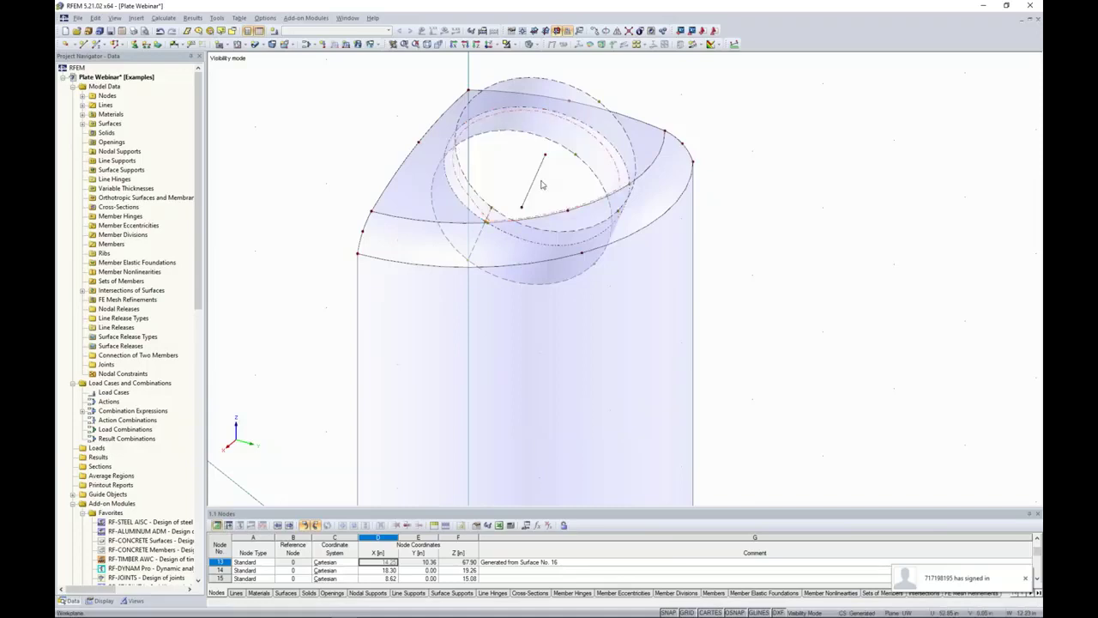
Deactivate the component of the head's curved knuckle surface that lies inside the pipe
ctrl+middle_drag(541, 184, 544, 228)
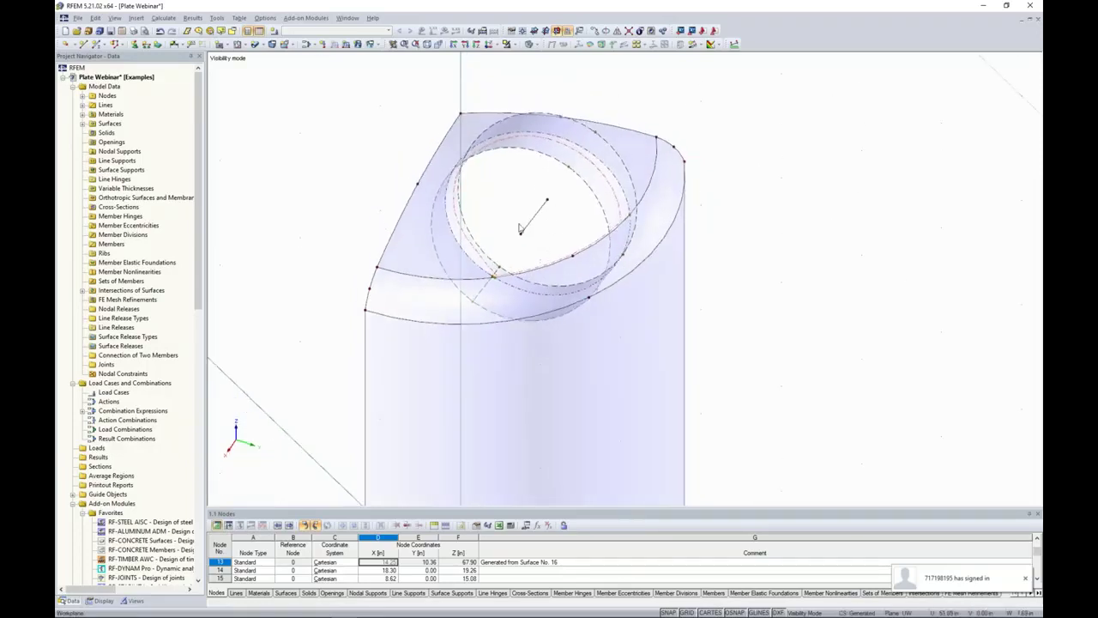
right_click(568, 268)
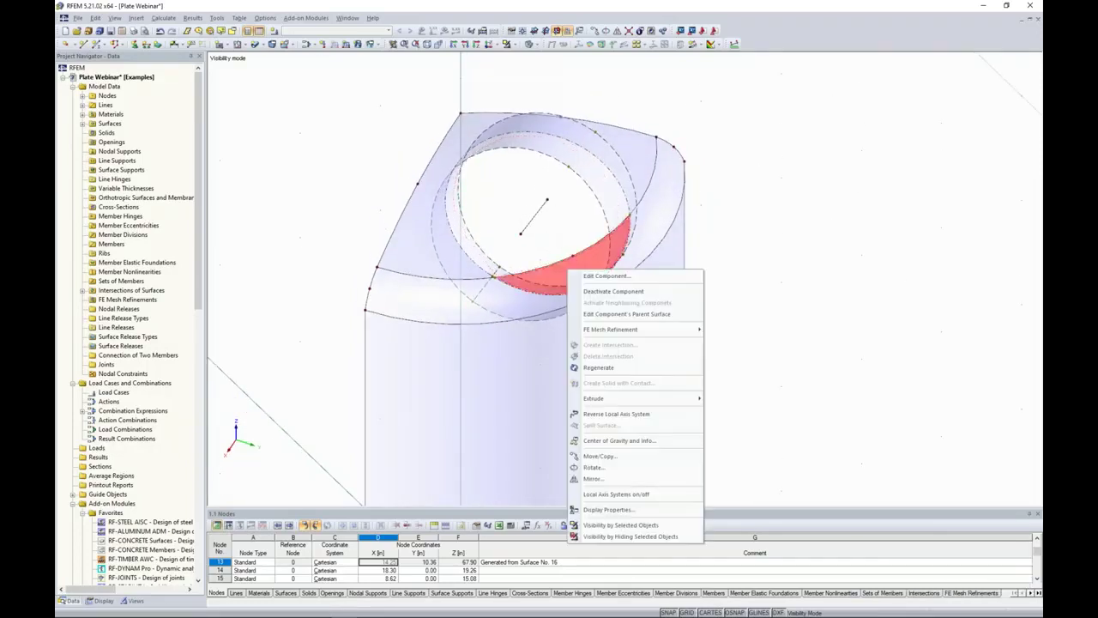
click(589, 292)
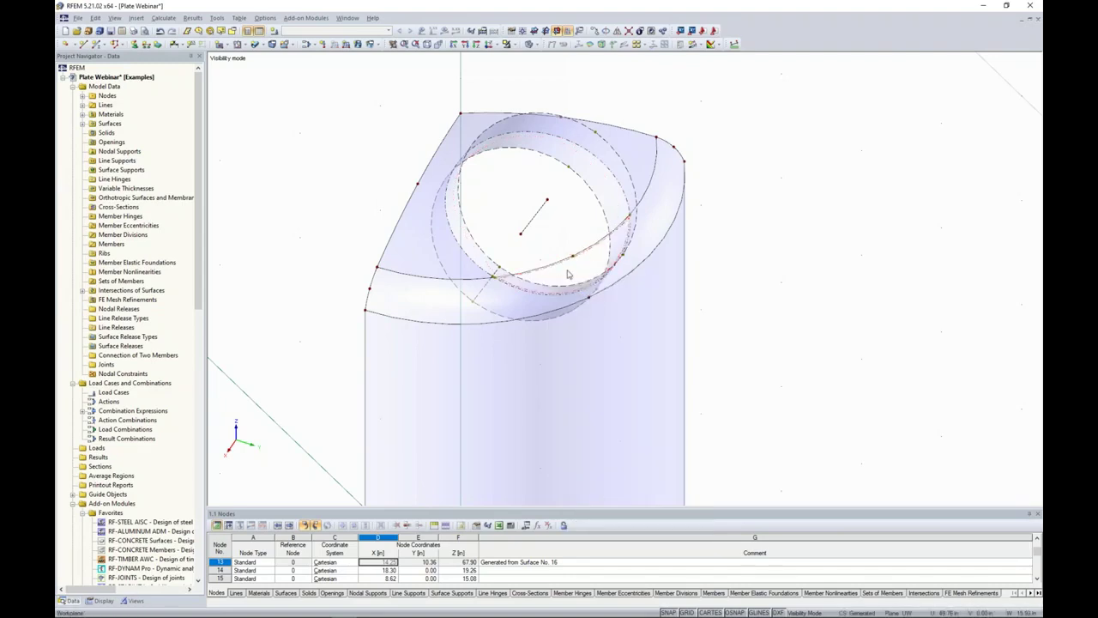
Deactivate the lower pipe component that projects into the vessel and check the remaining nozzle ring
ctrl+middle_drag(567, 274, 548, 206)
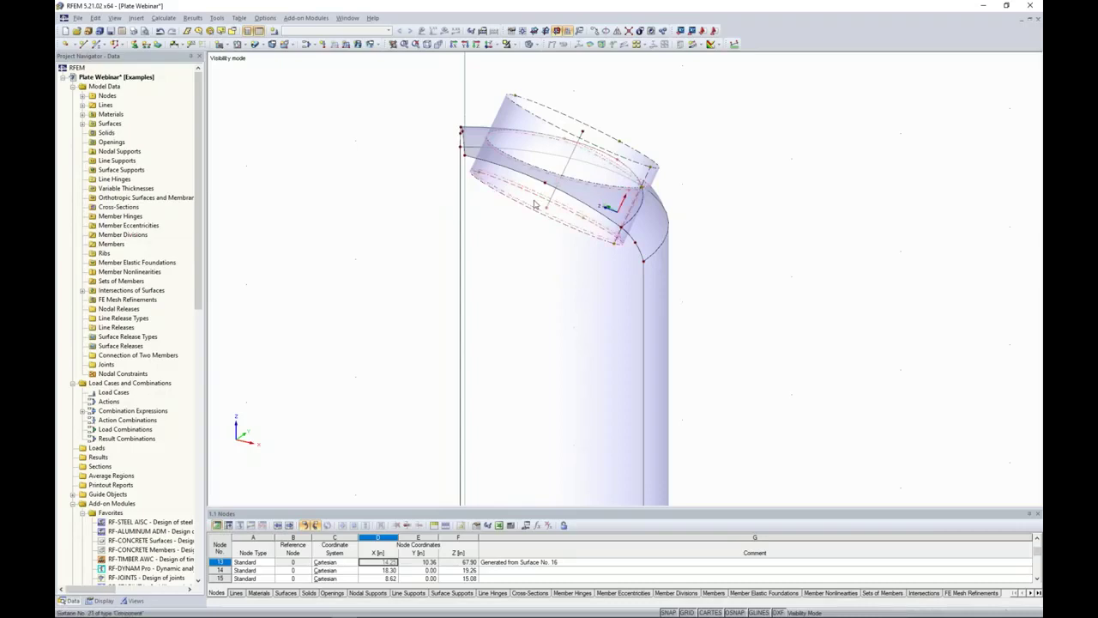
right_click(534, 201)
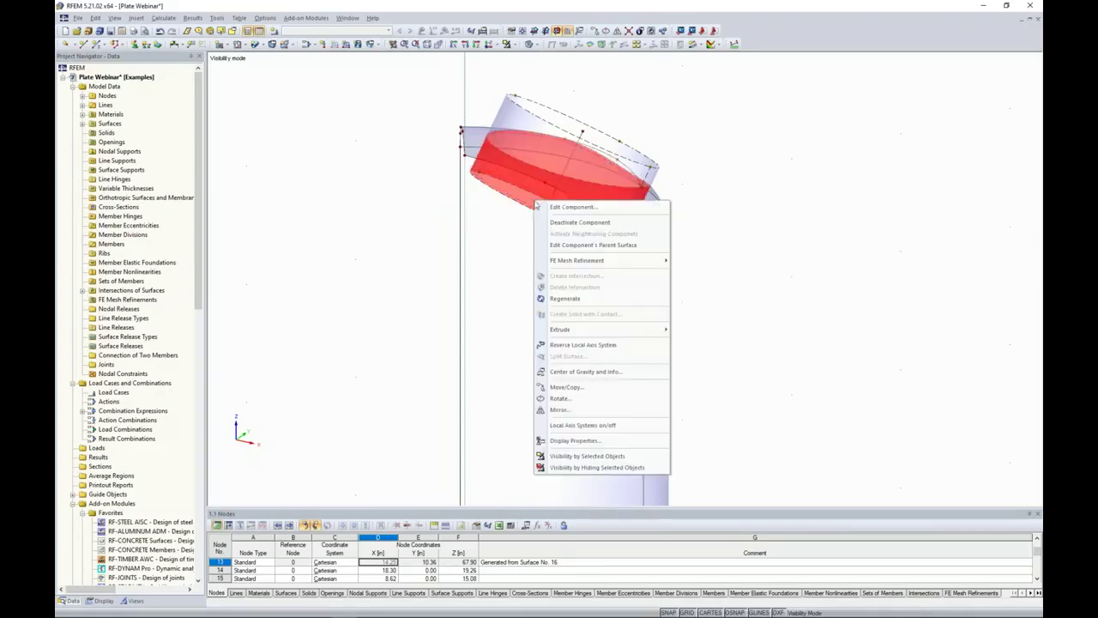
click(566, 224)
ctrl+middle_drag(605, 163, 568, 194)
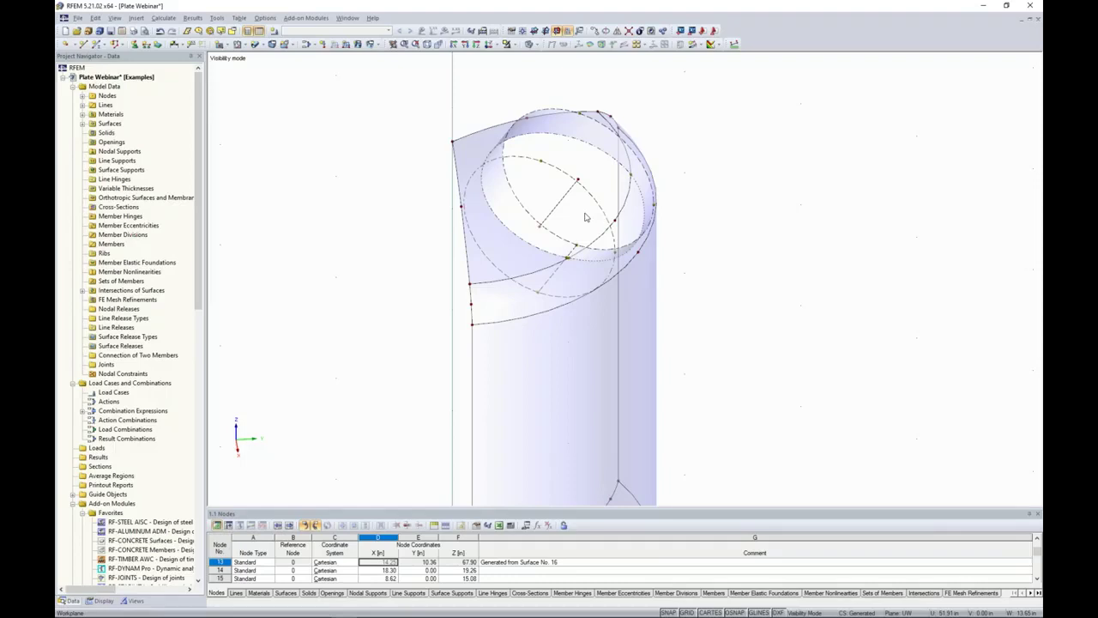
ctrl+middle_drag(733, 209, 759, 202)
click(523, 196)
ctrl+middle_drag(722, 255, 629, 222)
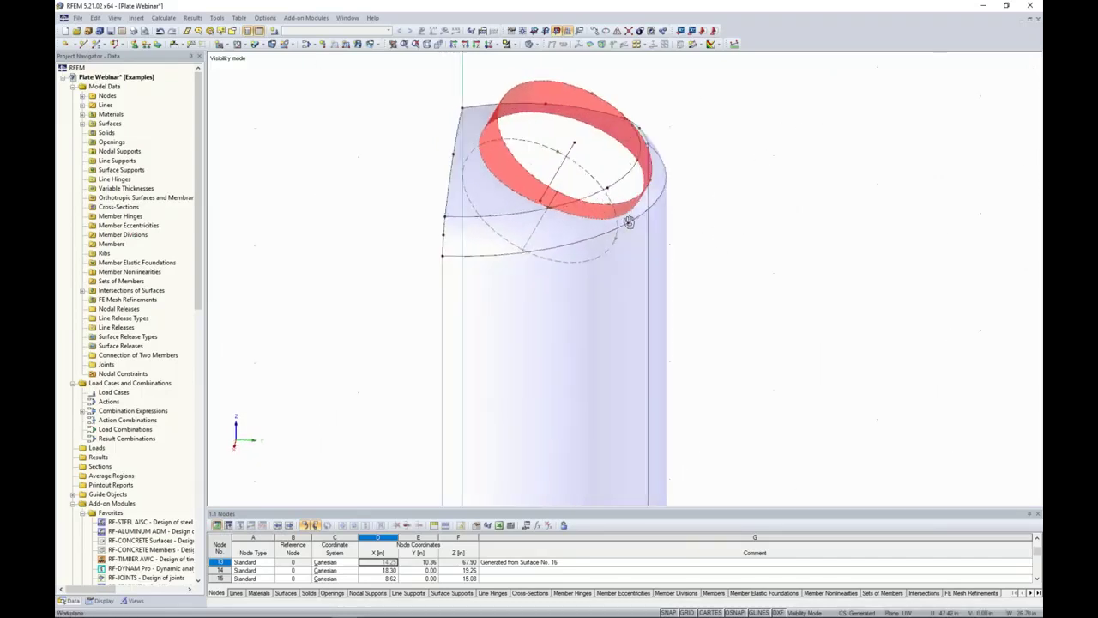
ctrl+middle_drag(687, 137, 551, 213)
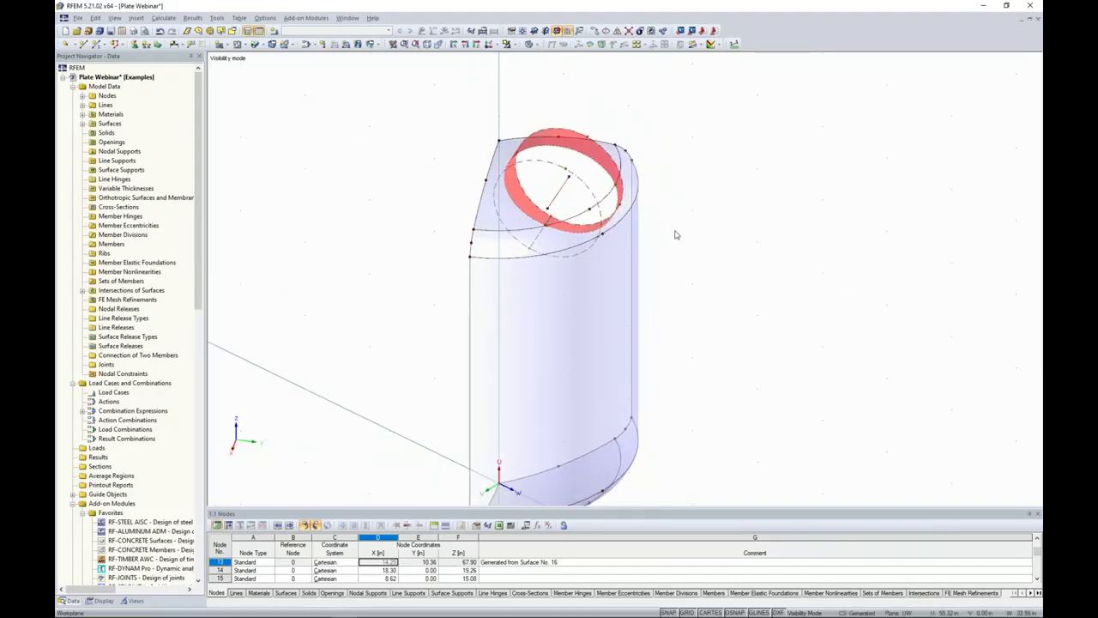
click(671, 104)
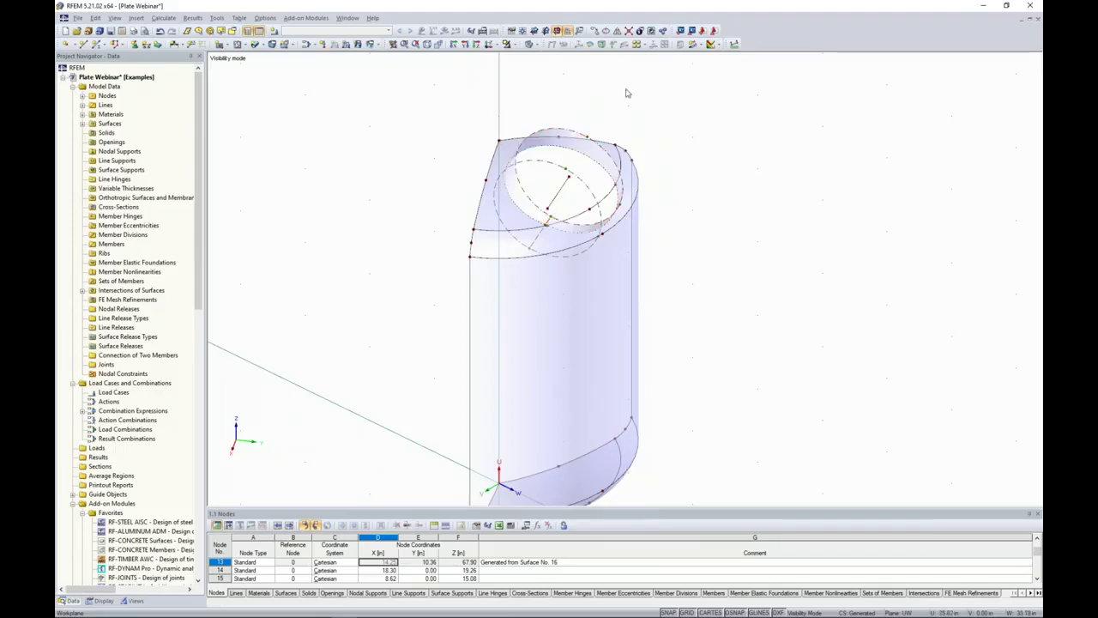
Cancel the visibility mode and look at the whole vessel from above
click(507, 45)
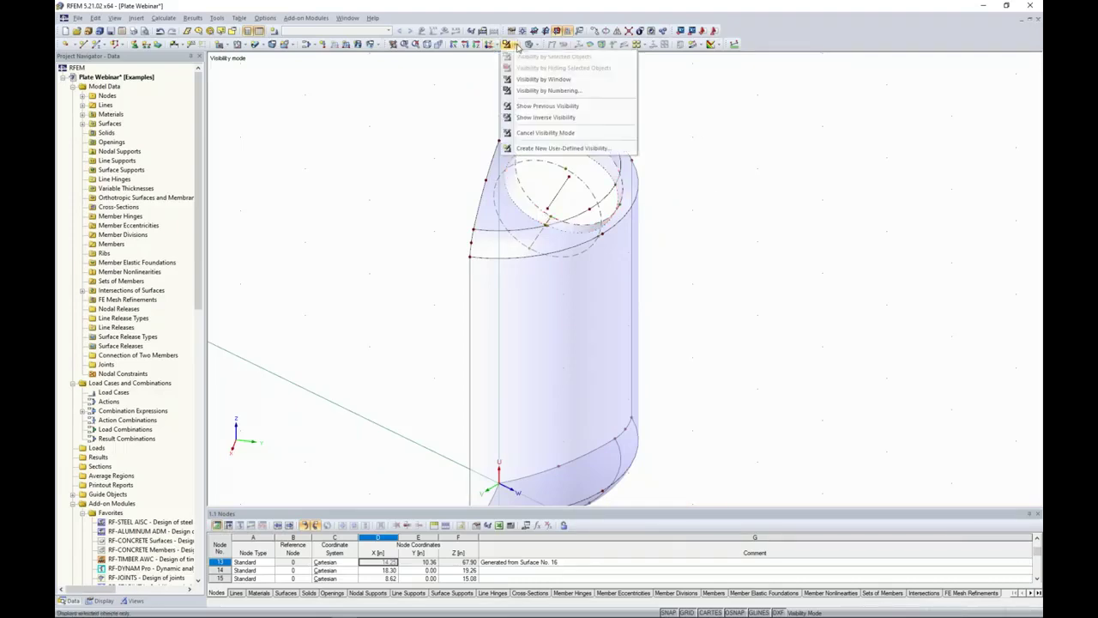
click(534, 134)
click(489, 46)
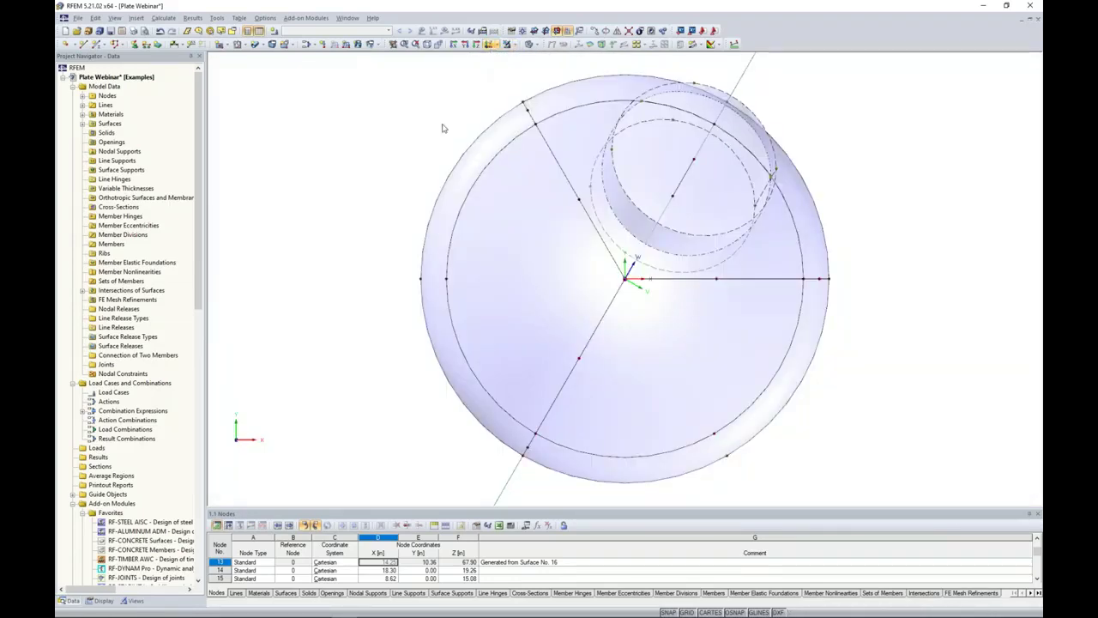
scroll(444, 126, down, 5)
Select the two vessel segments without the nozzle and show only these selected objects
middle_drag(381, 182, 359, 200)
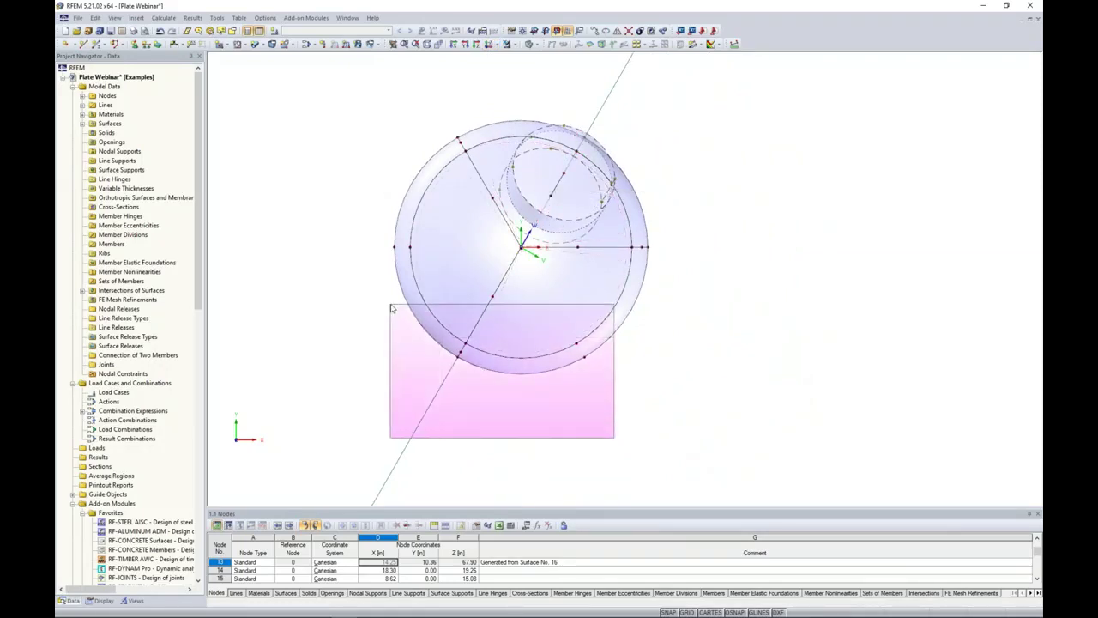
click(459, 265)
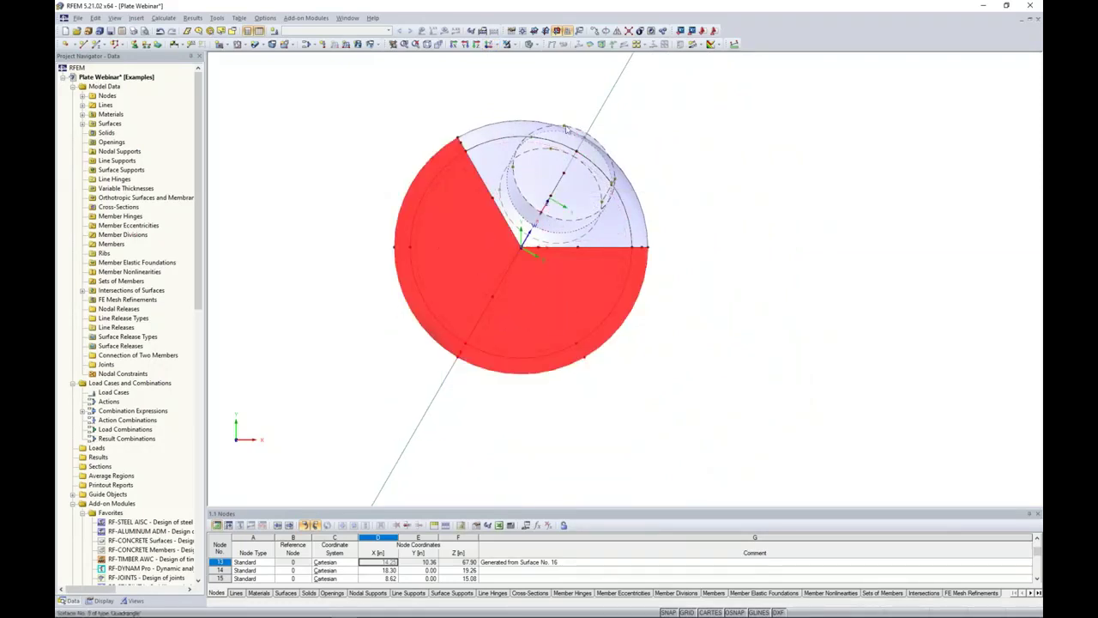
click(515, 43)
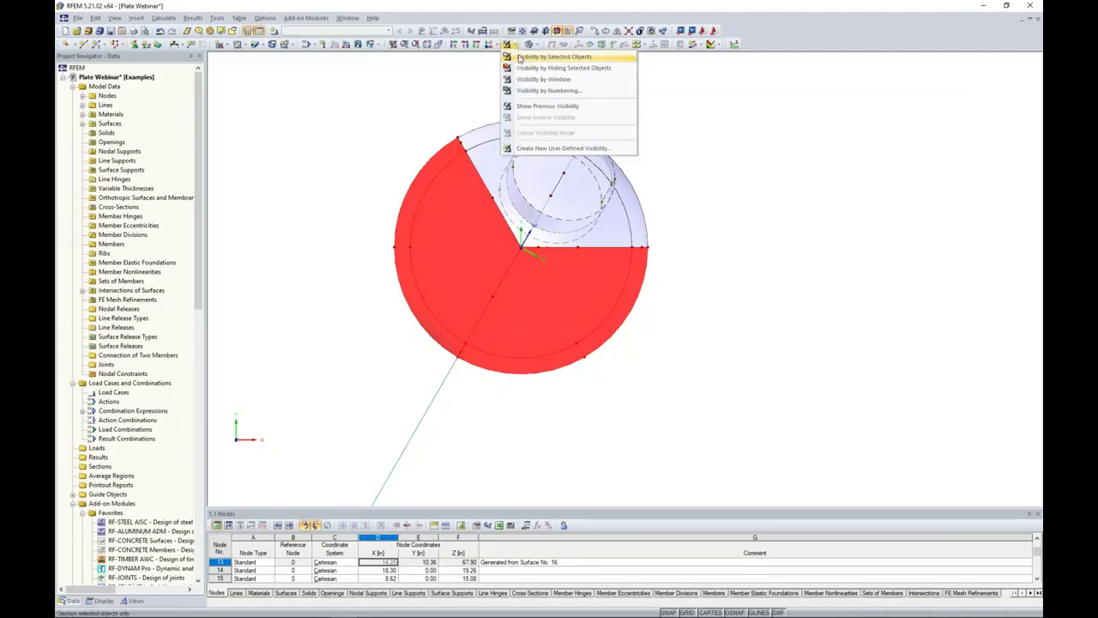
click(522, 53)
click(598, 132)
Set the work plane to the UV plane of the user-defined coordinate system
ctrl+middle_drag(749, 372, 642, 180)
ctrl+middle_drag(723, 211, 709, 183)
ctrl+middle_drag(716, 259, 867, 229)
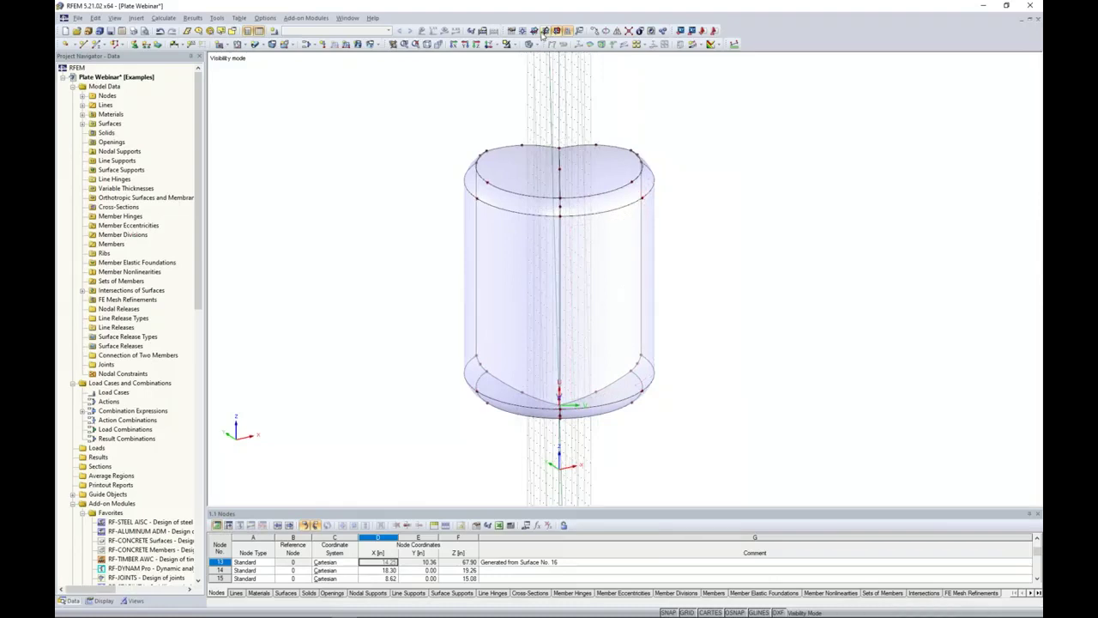
click(543, 32)
ctrl+middle_drag(812, 215, 682, 264)
Copy the dome's apex node once in the user-defined U,V,W system with dV -12 in and dU and dW 0
click(546, 166)
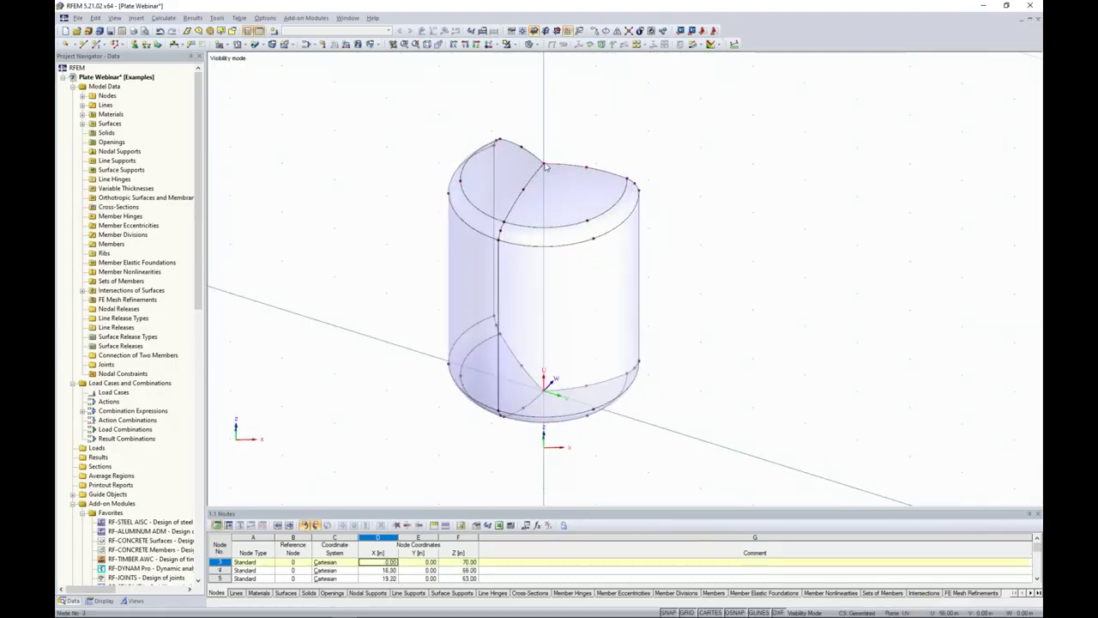
click(594, 32)
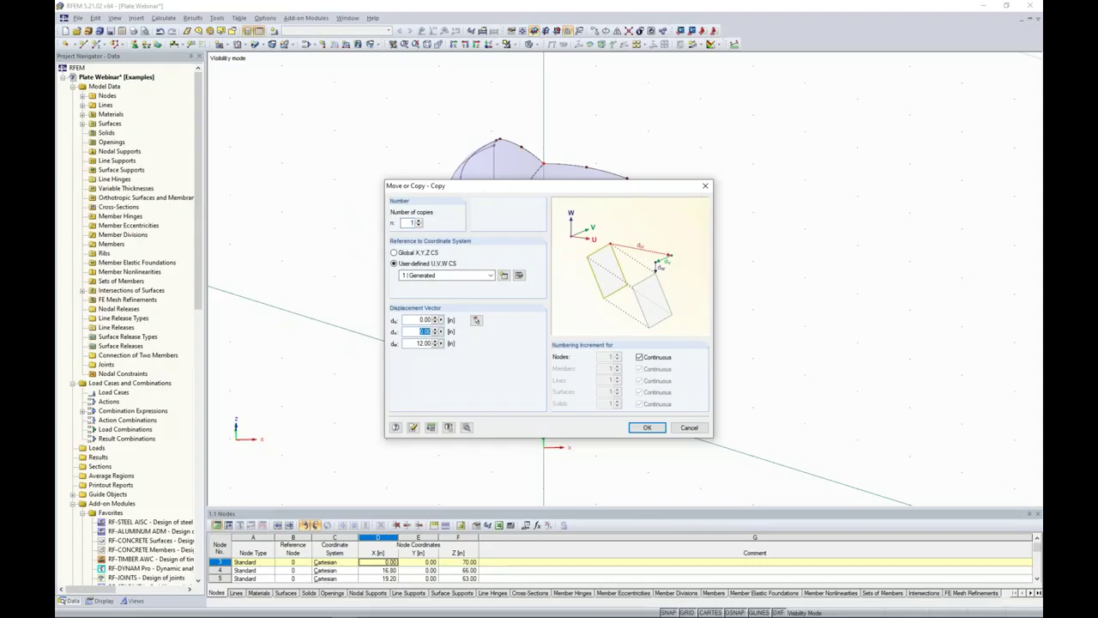
text(-12)
key(Tab)
click(466, 427)
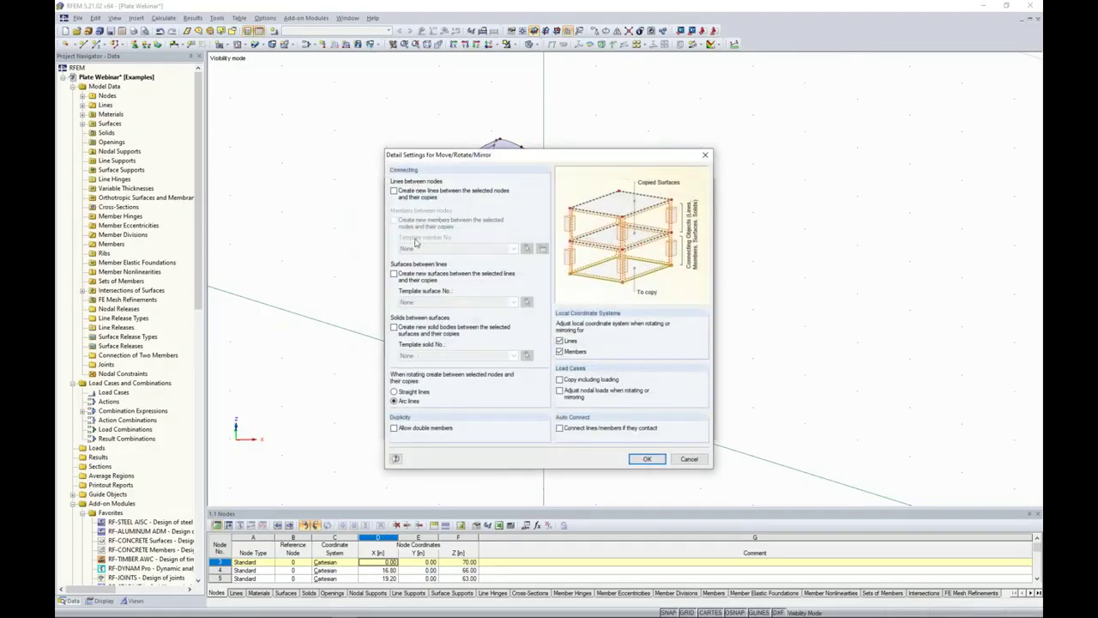
click(644, 458)
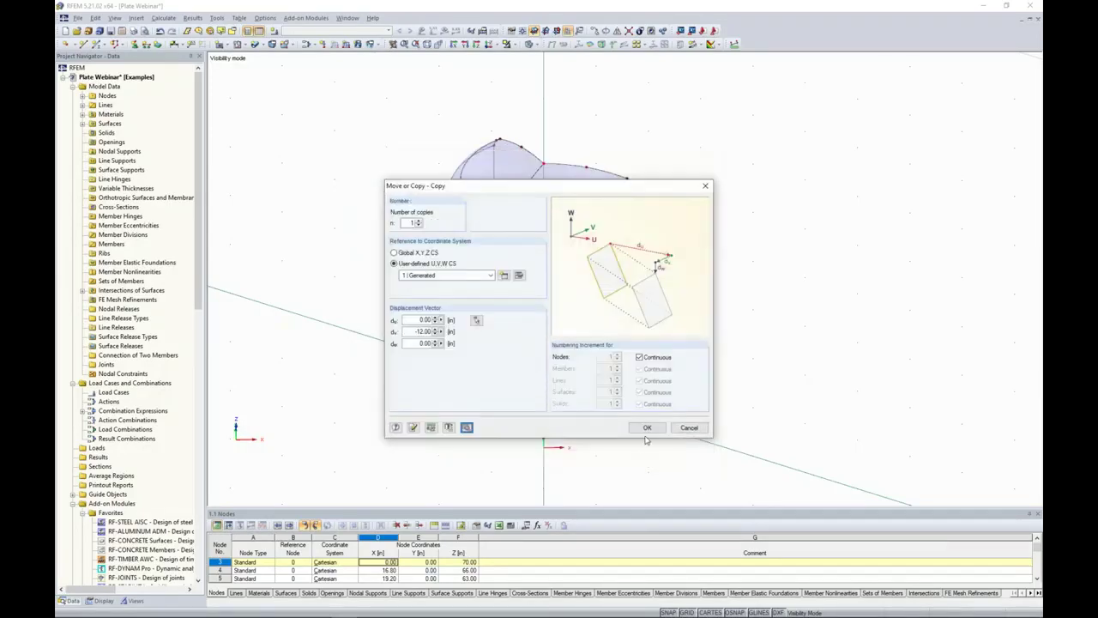
click(646, 427)
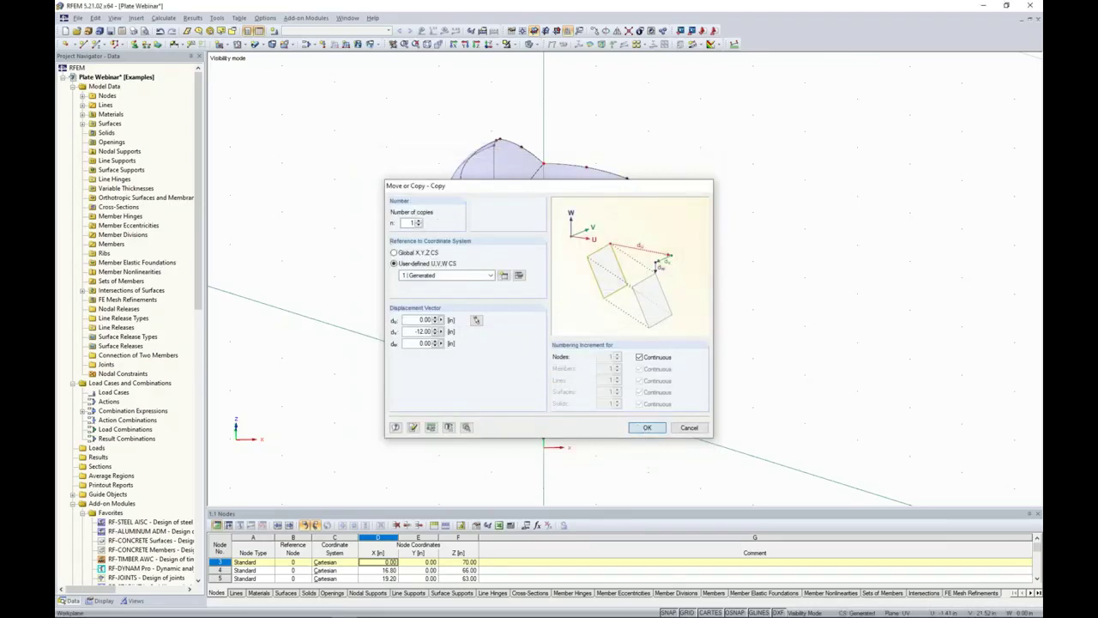
Copy the vessel's vertical wall line from its upper end onto the copied apex node
middle_drag(595, 314, 585, 188)
scroll(512, 122, up, 3)
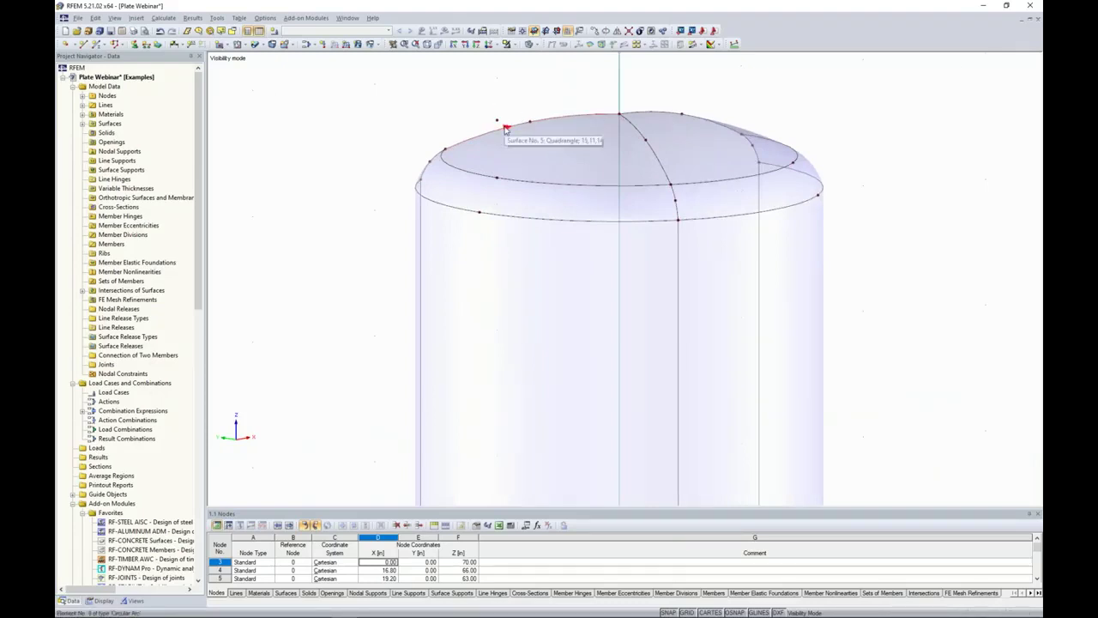
ctrl+middle_drag(403, 122, 412, 98)
scroll(468, 125, down, 1)
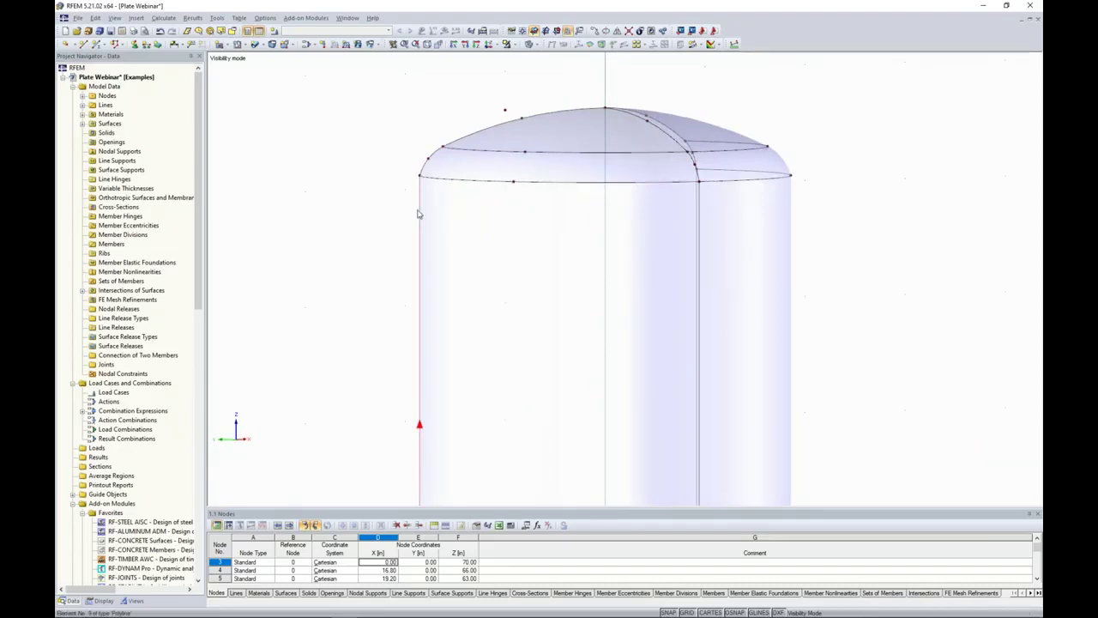
click(420, 178)
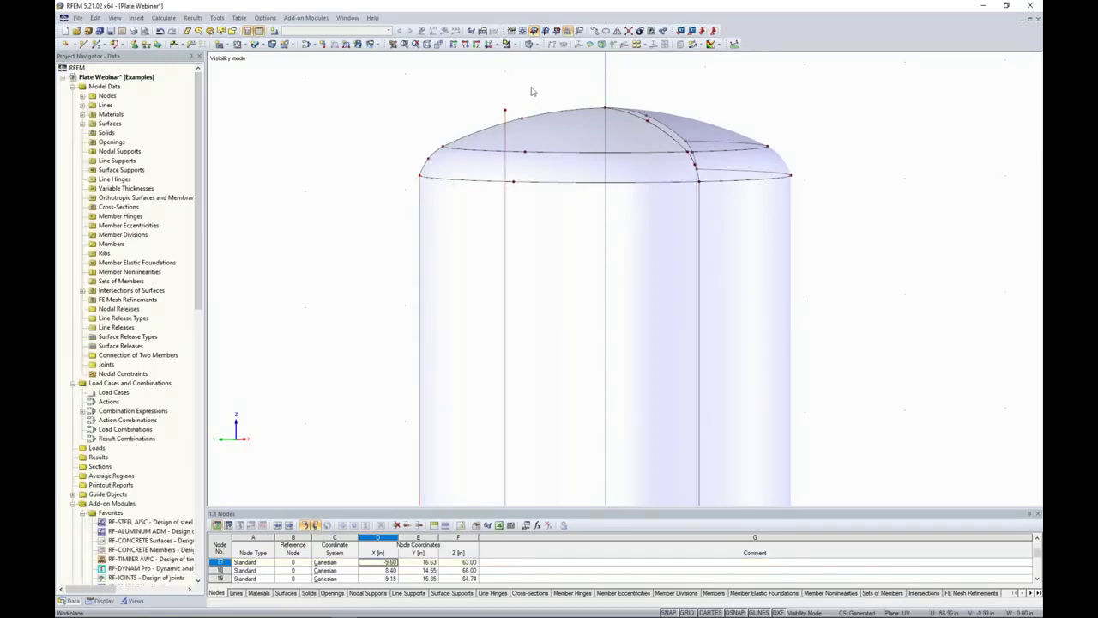
Connect the copied vertical line with the dome surface to create a node where they cross
ctrl+middle_drag(314, 179, 303, 210)
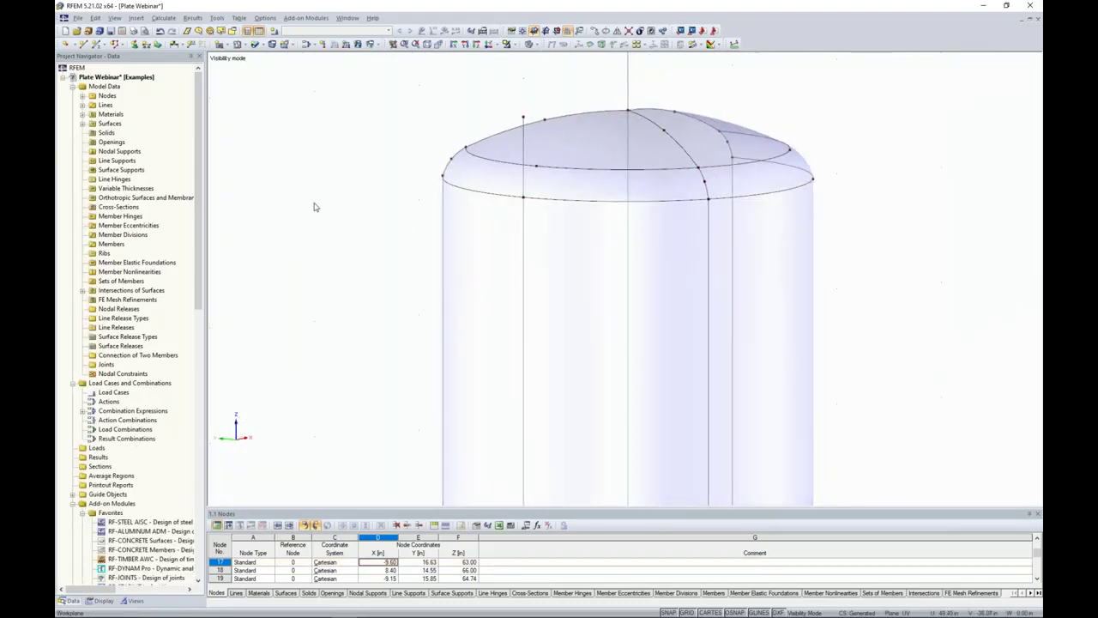
scroll(384, 209, up, 1)
ctrl+middle_drag(384, 209, 306, 216)
scroll(364, 209, up, 1)
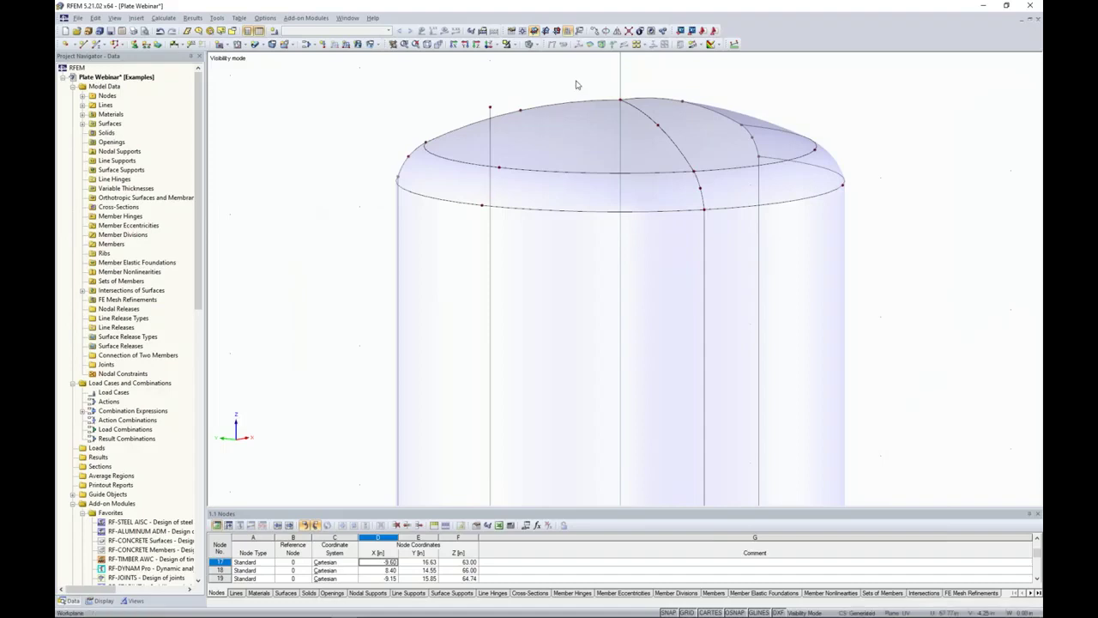
click(629, 31)
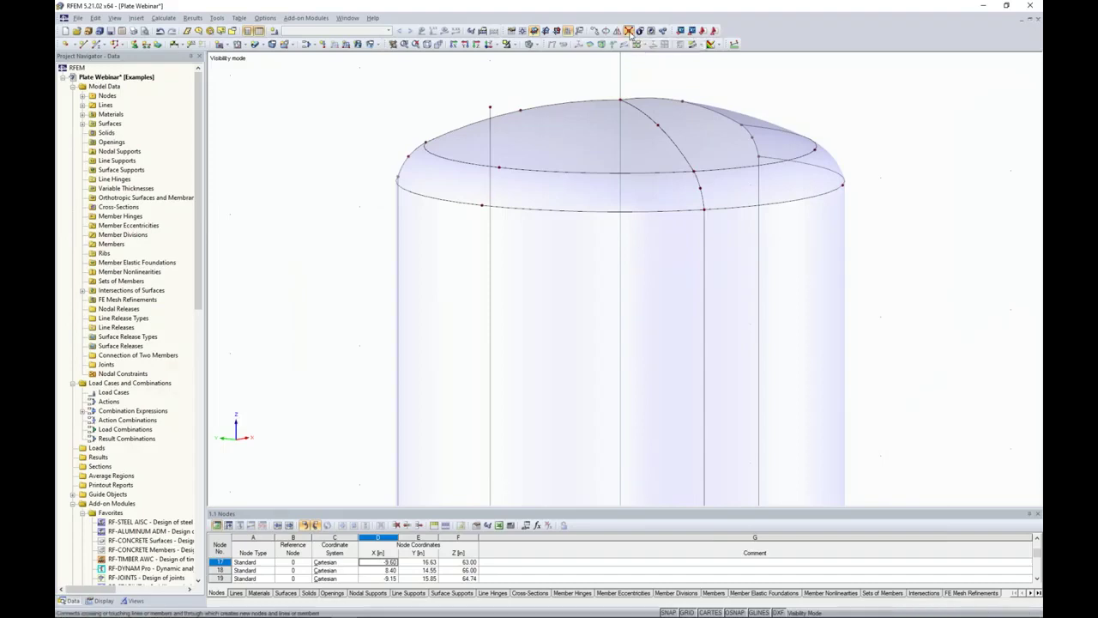
drag(465, 71, 510, 148)
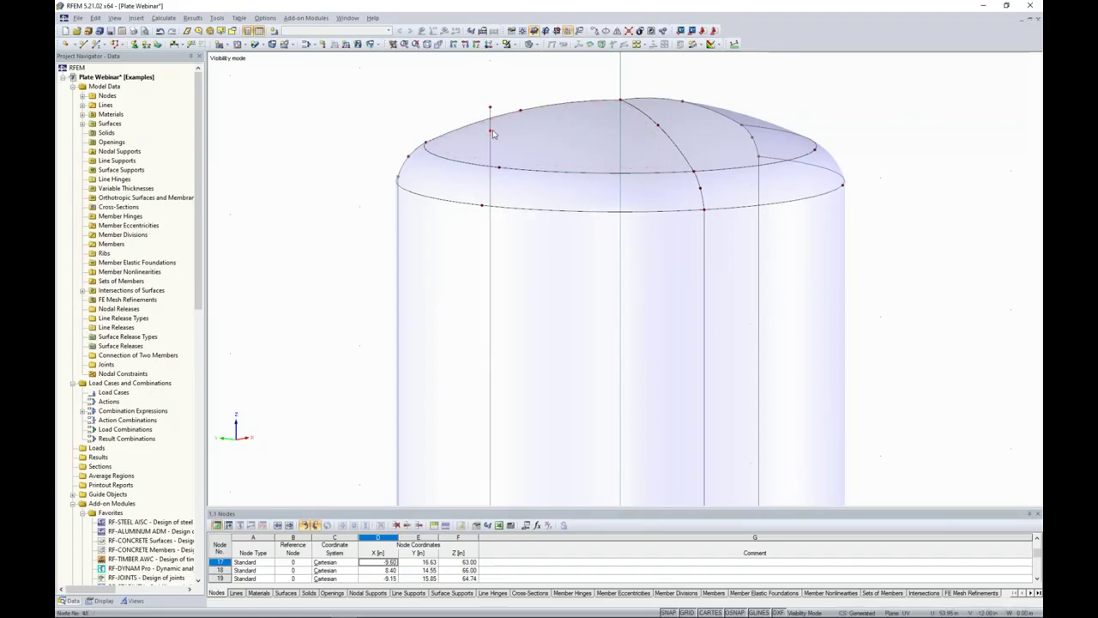
Delete the vertical helper line and its two end nodes, keeping the node on the dome
scroll(490, 133, down, 3)
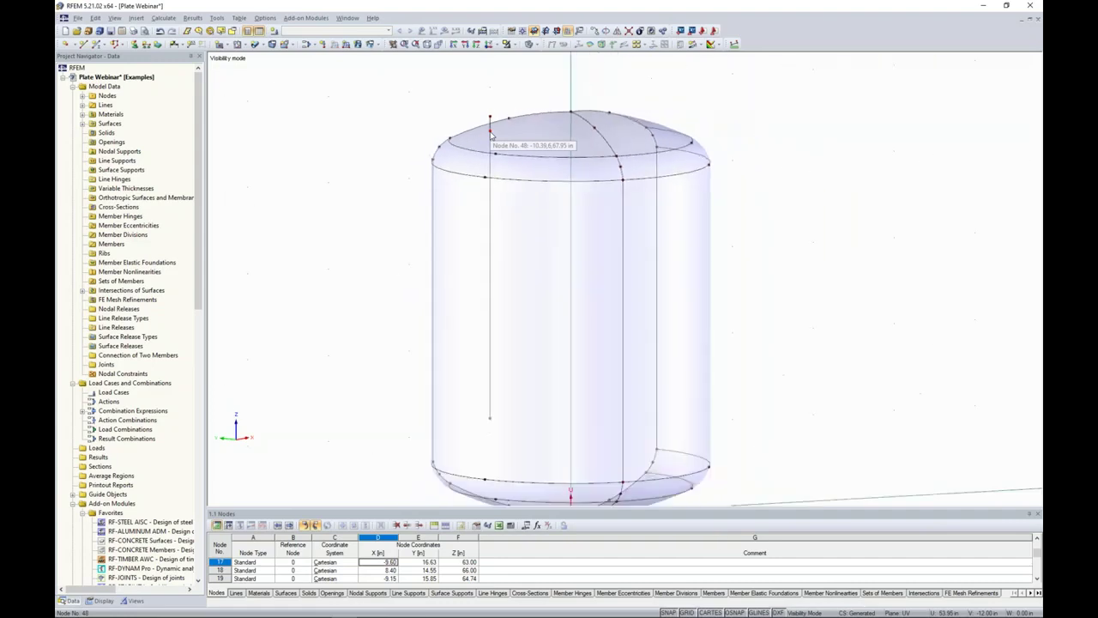
click(491, 127)
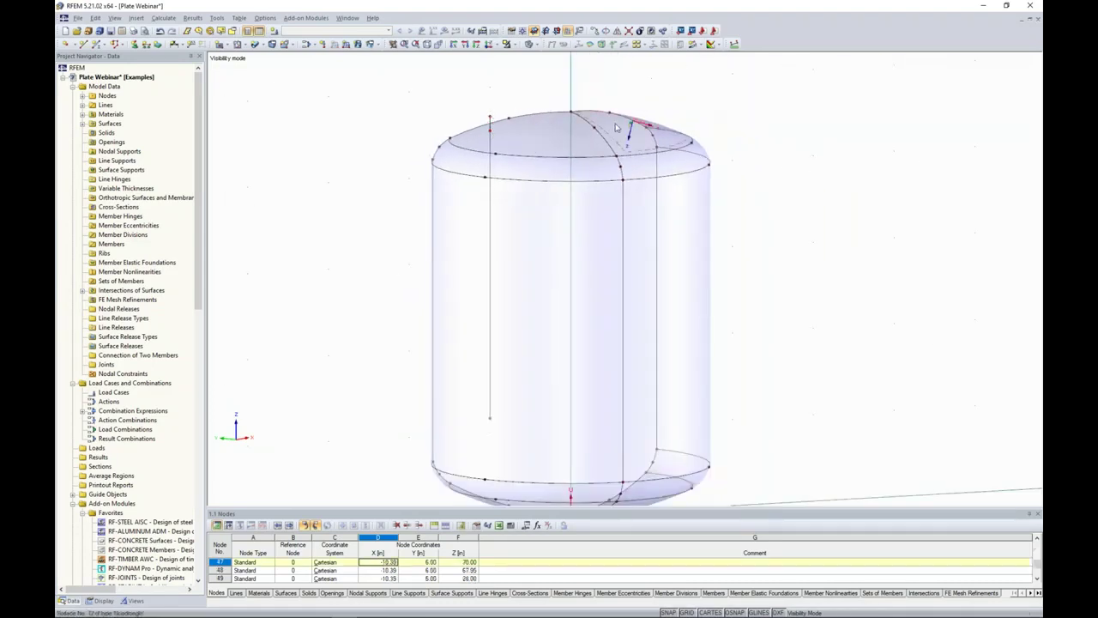
click(490, 421)
key(Delete)
Copy the node on the dome with dU 4.8 in and dV 0, and select the copy above the dome
middle_drag(816, 295, 798, 257)
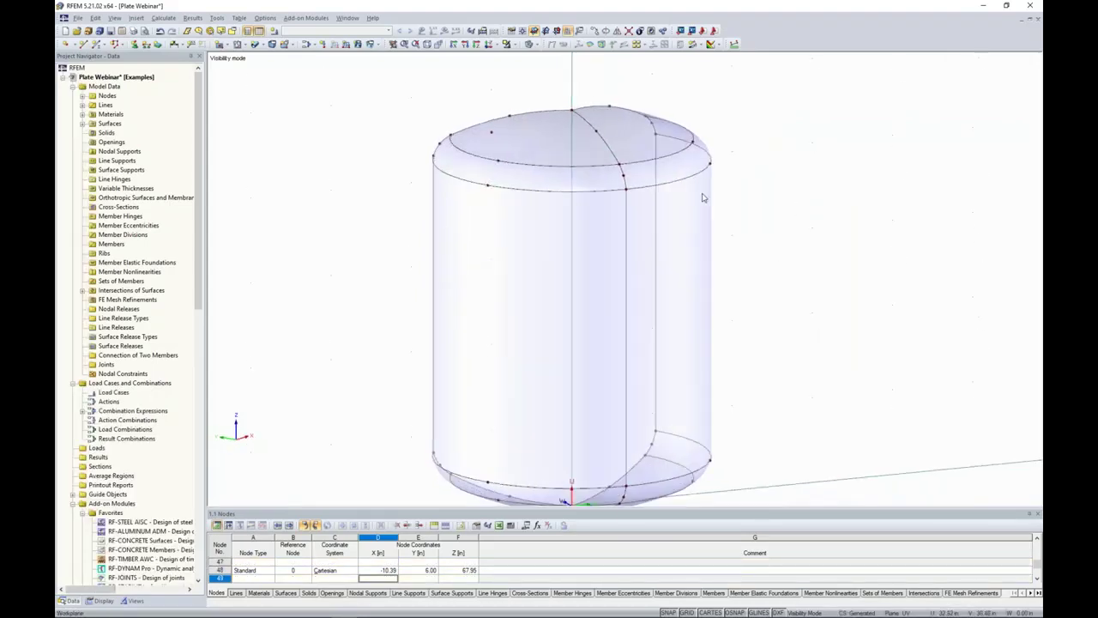
click(493, 135)
middle_drag(493, 135, 483, 162)
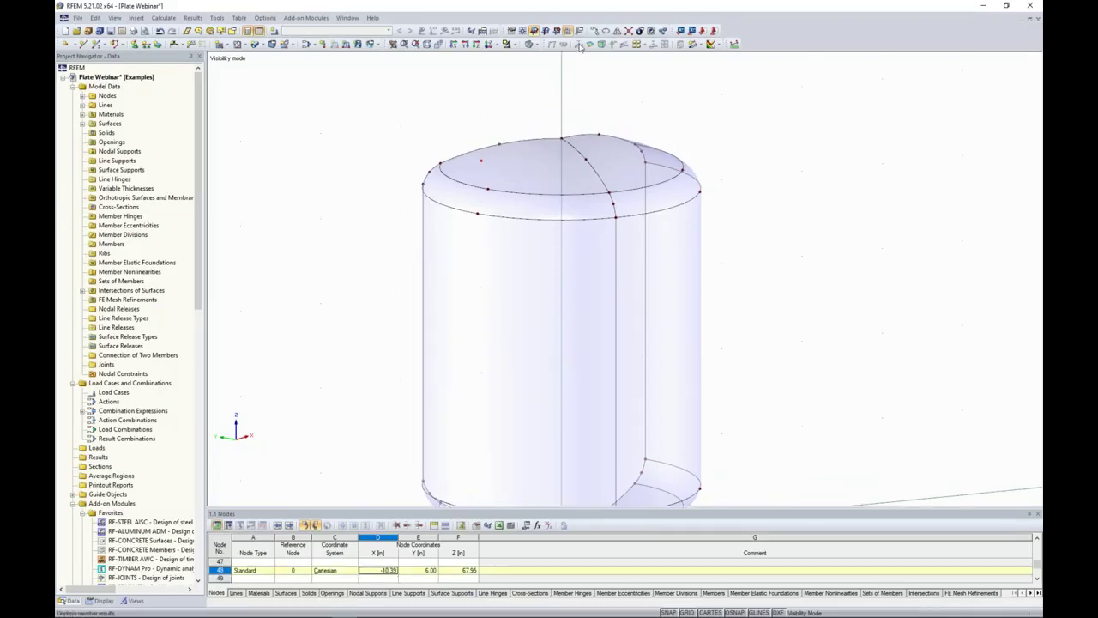
click(596, 33)
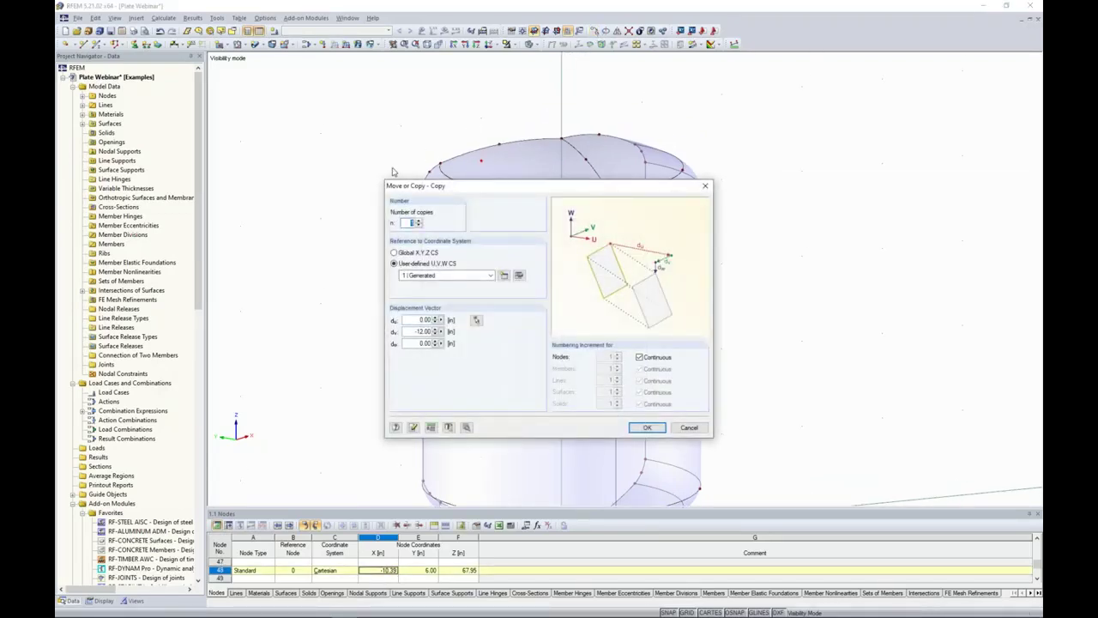
click(410, 319)
text(4.8)
key(Tab)
text(0)
click(647, 428)
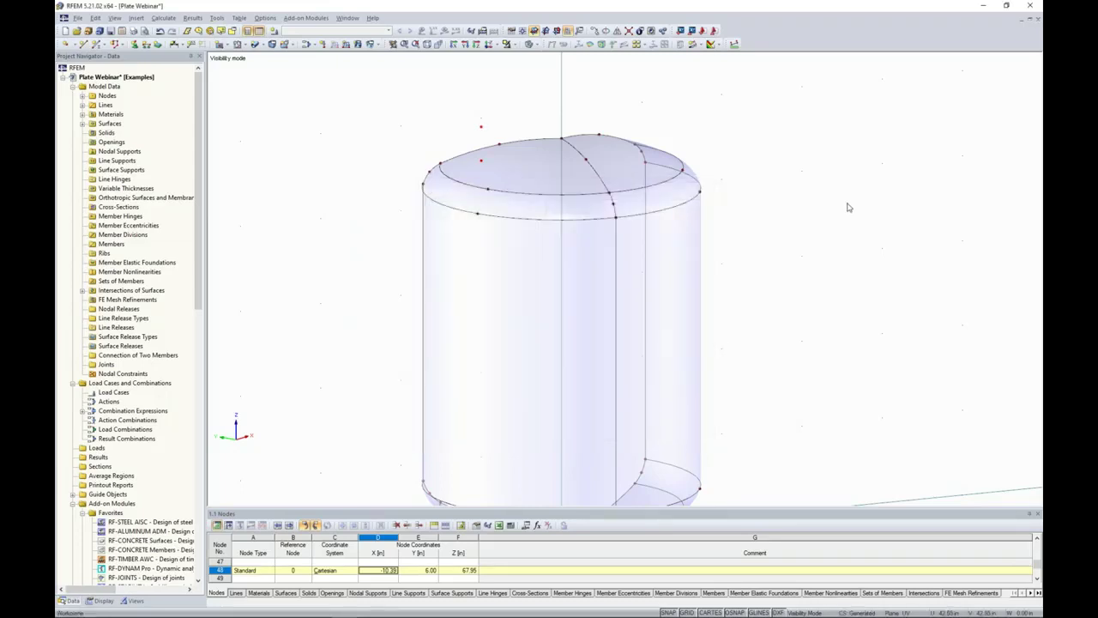
scroll(484, 133, up, 4)
middle_drag(483, 127, 468, 151)
click(469, 149)
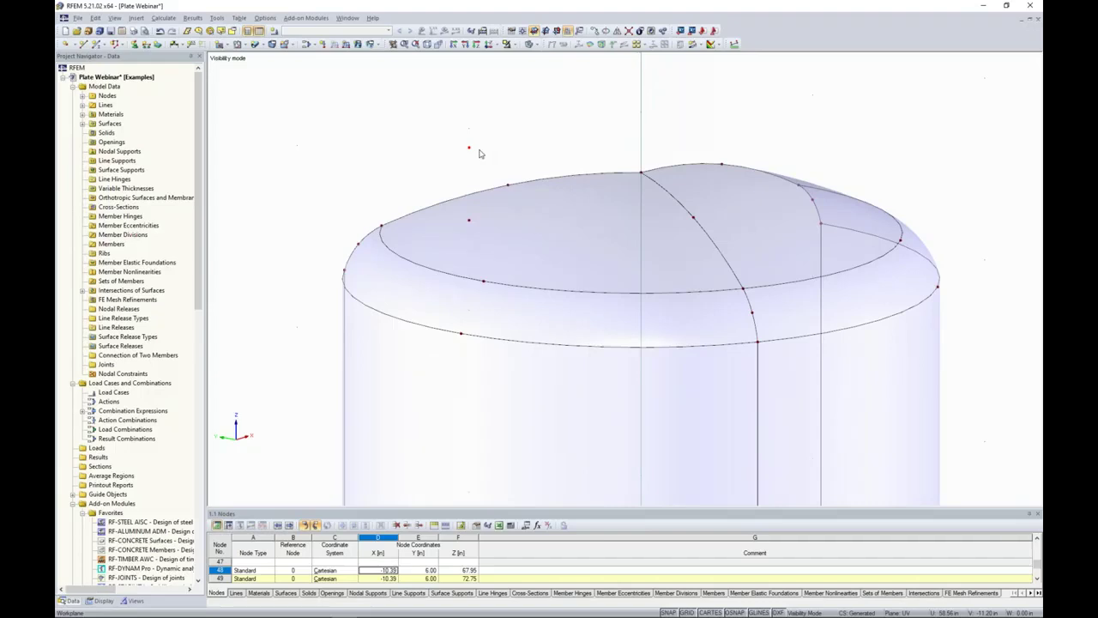
scroll(479, 156, up, 1)
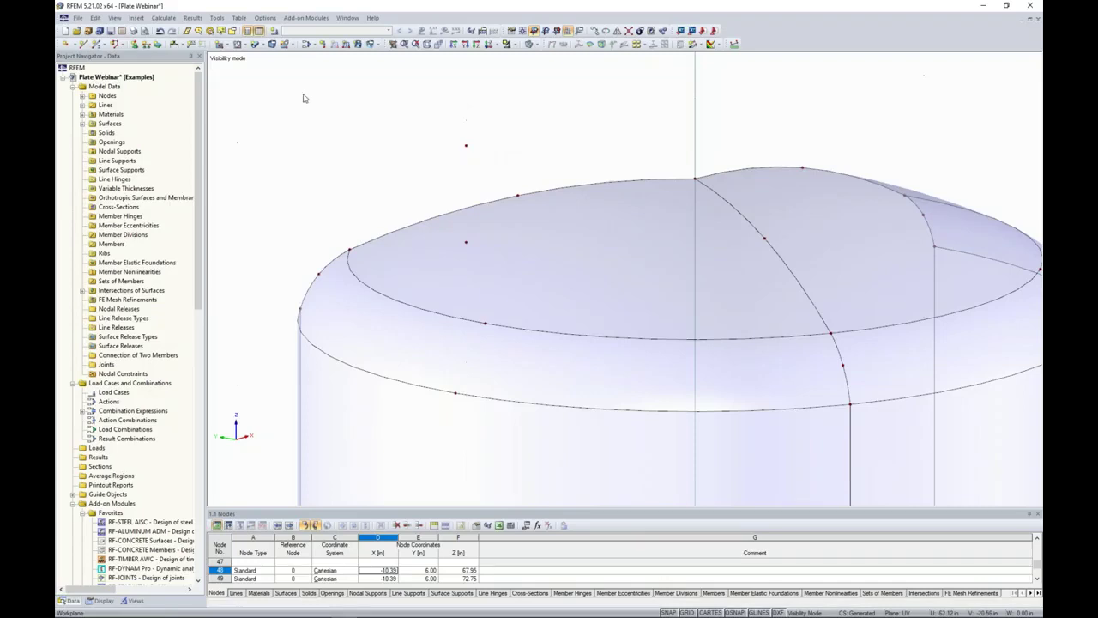
Draw a circle of radius 0.5 in centred on the node above the dome
click(83, 44)
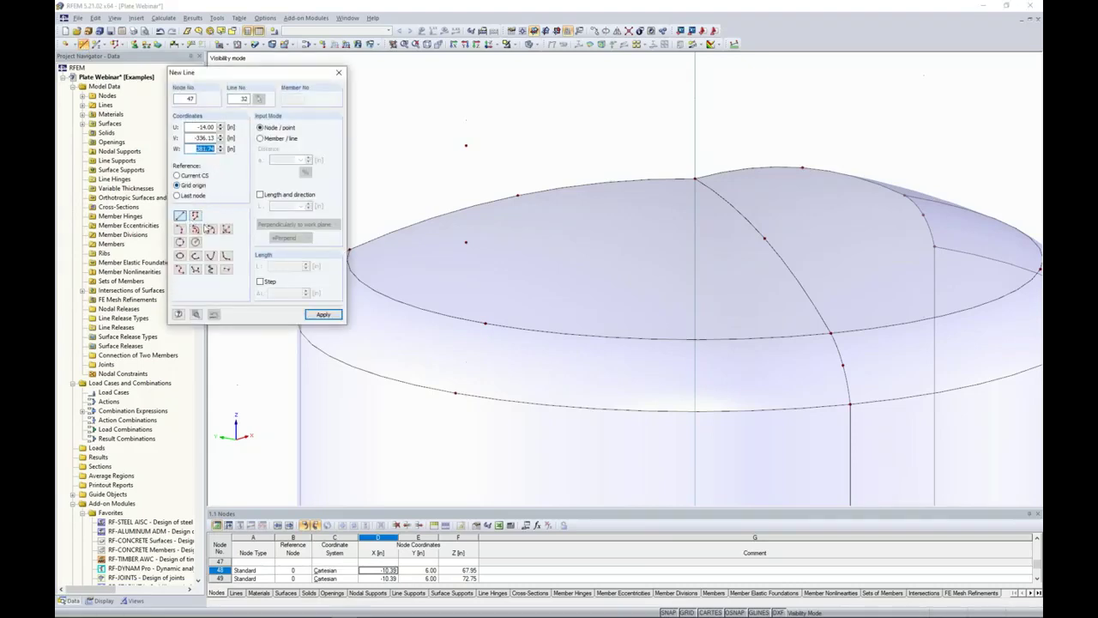
click(197, 242)
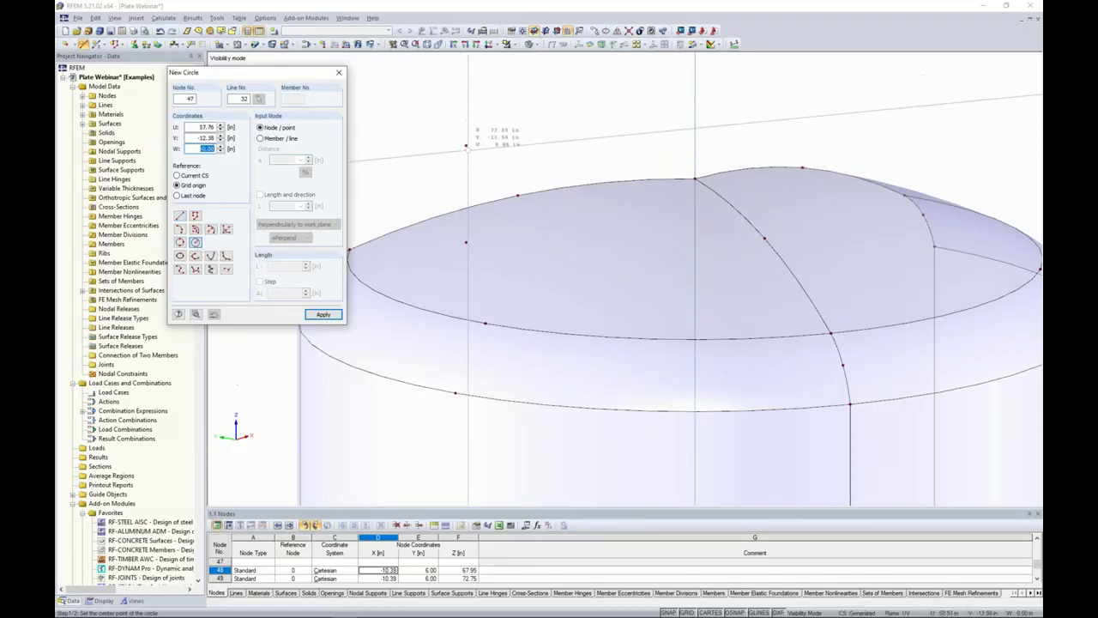
click(466, 145)
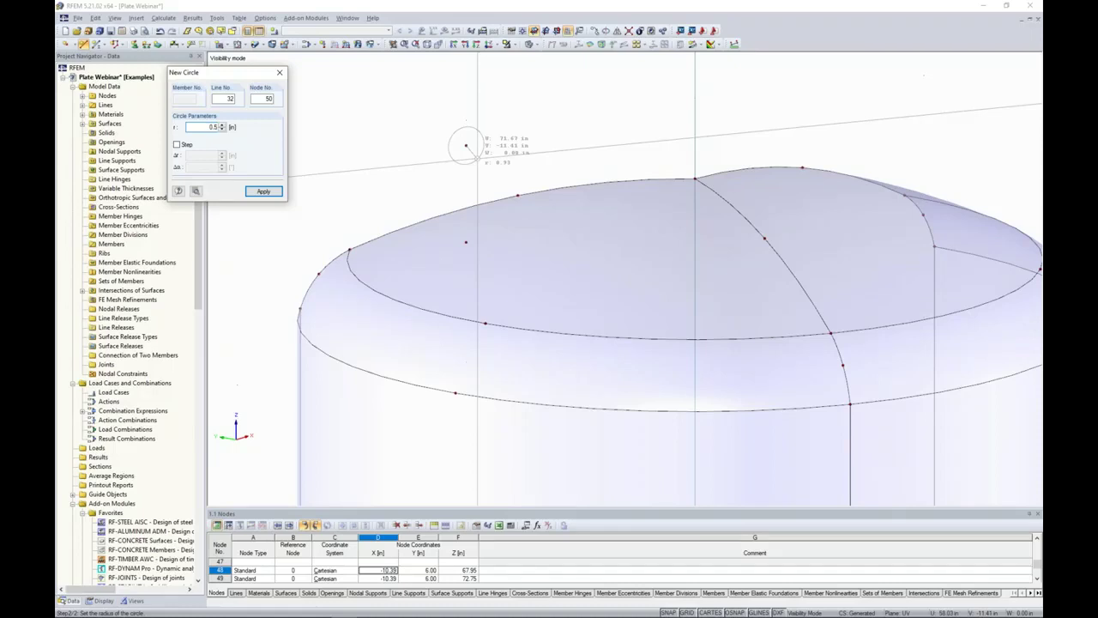
key(Return)
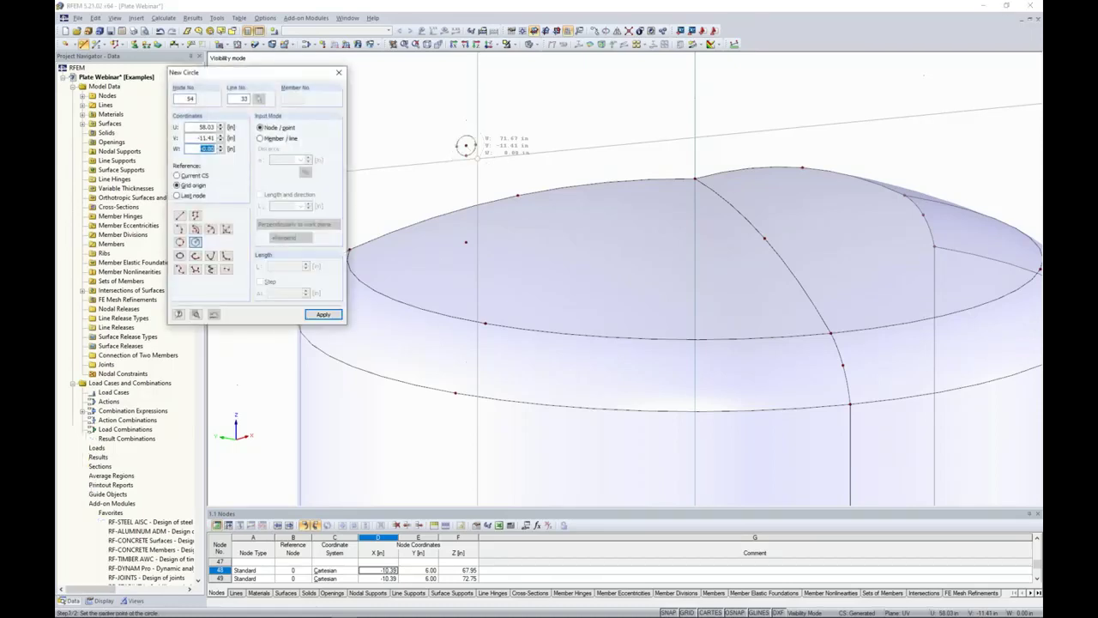
Draw a concentric circle of radius 1 in around the same centre node above the dome
ctrl+middle_drag(485, 158, 455, 128)
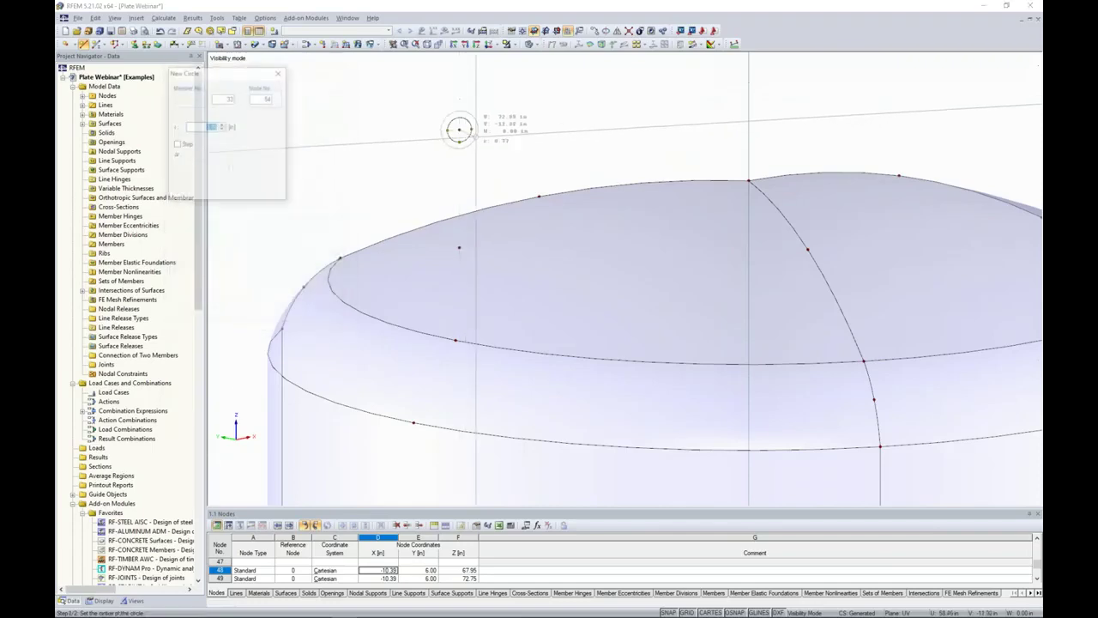
click(459, 129)
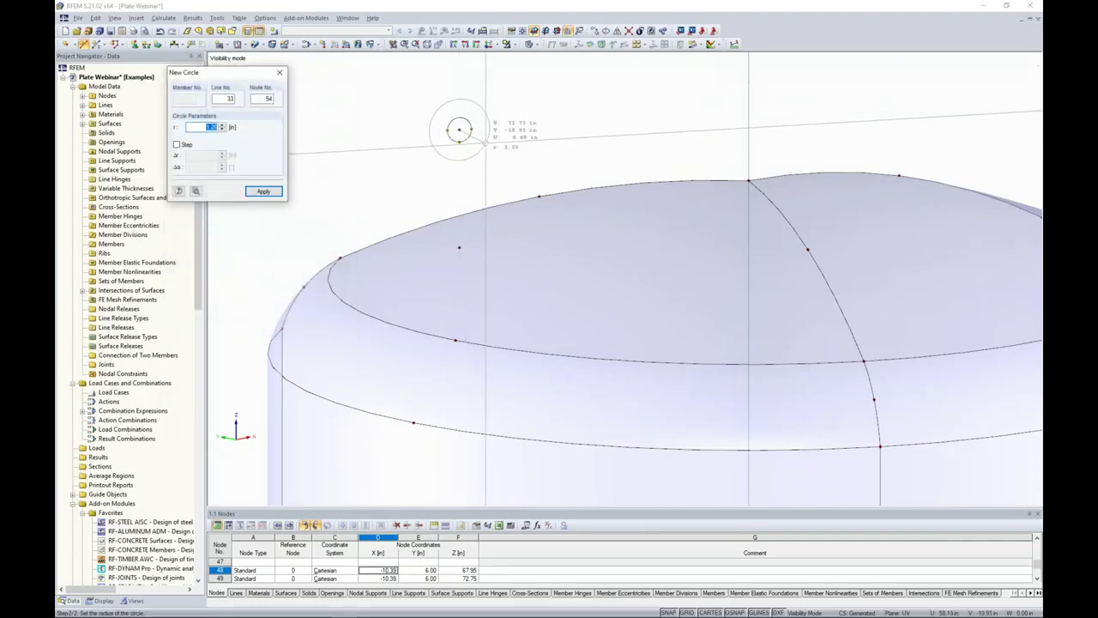
text(1)
key(Return)
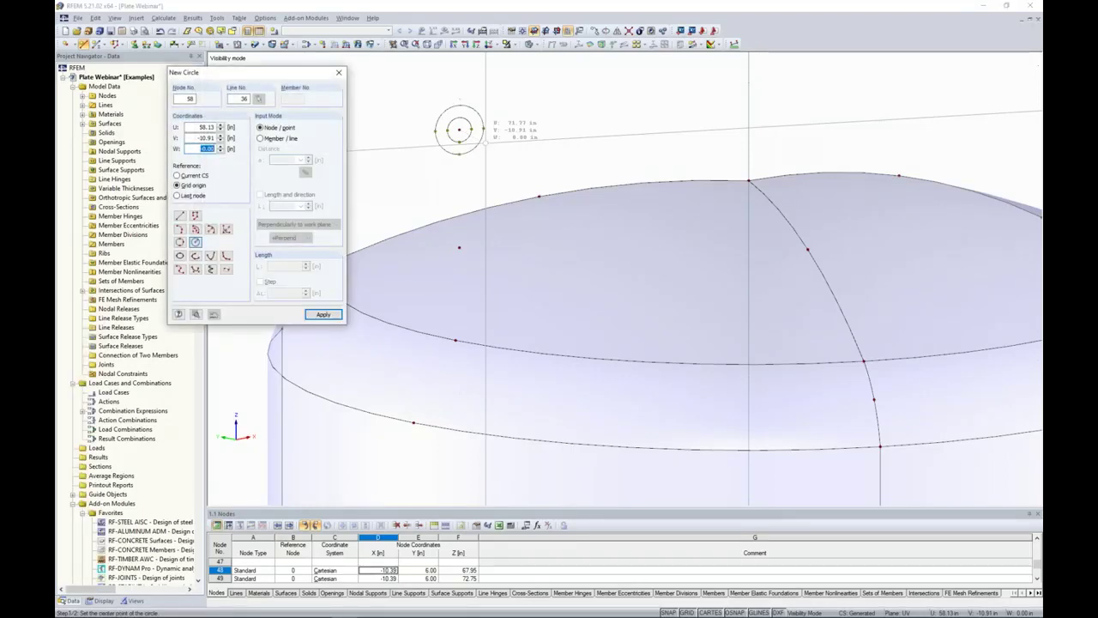
key(Escape)
Check the coordinates of the outer circle's node on the side away from the vessel axis
scroll(439, 137, up, 2)
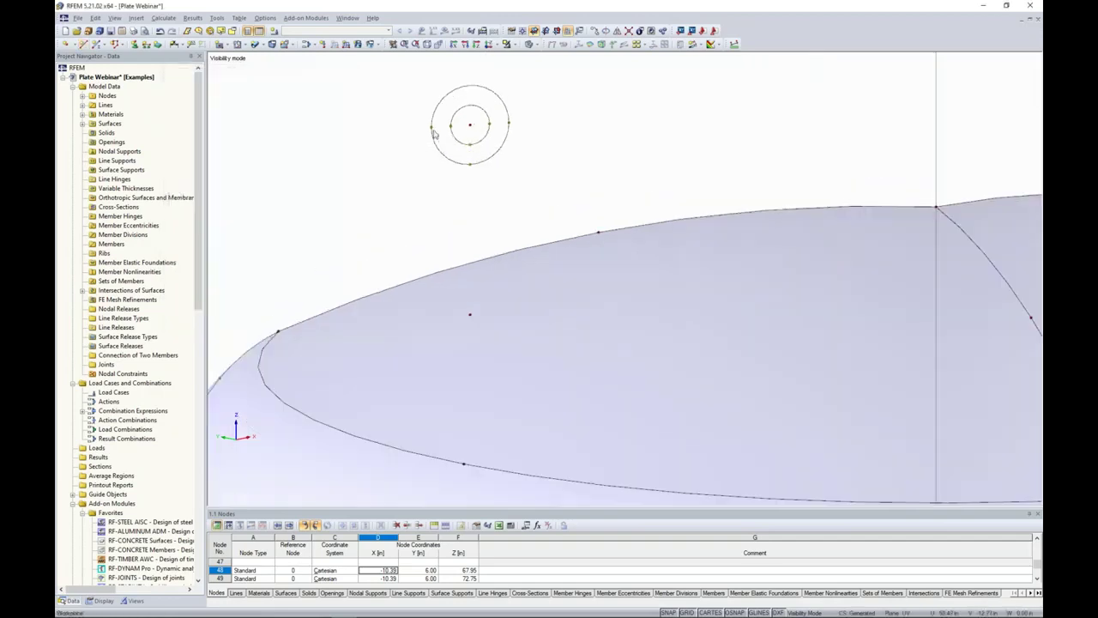
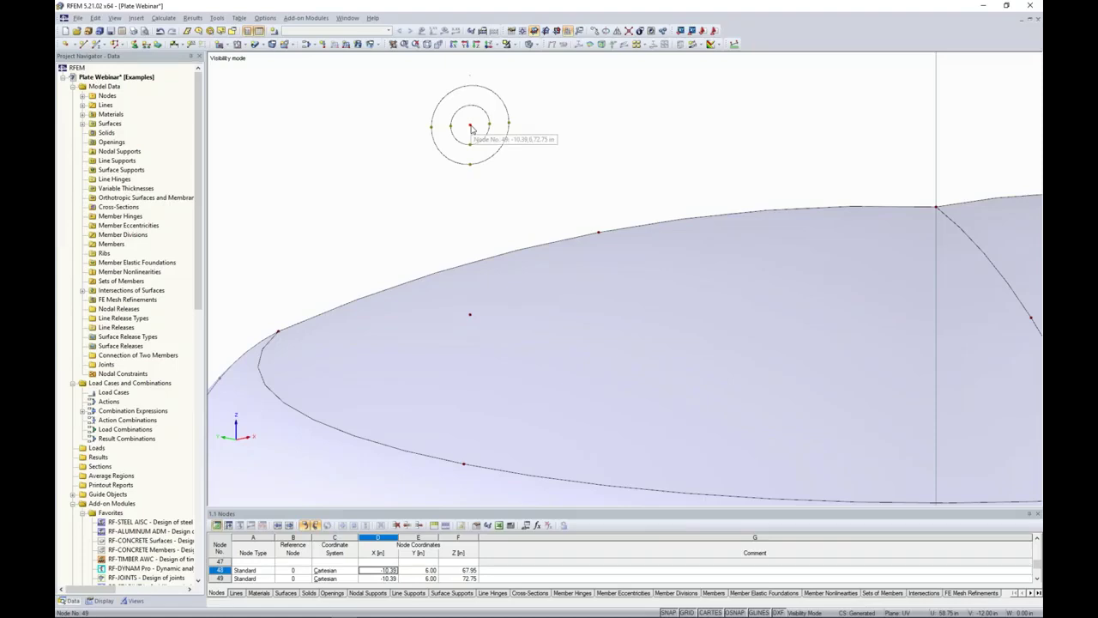
double_click(432, 128)
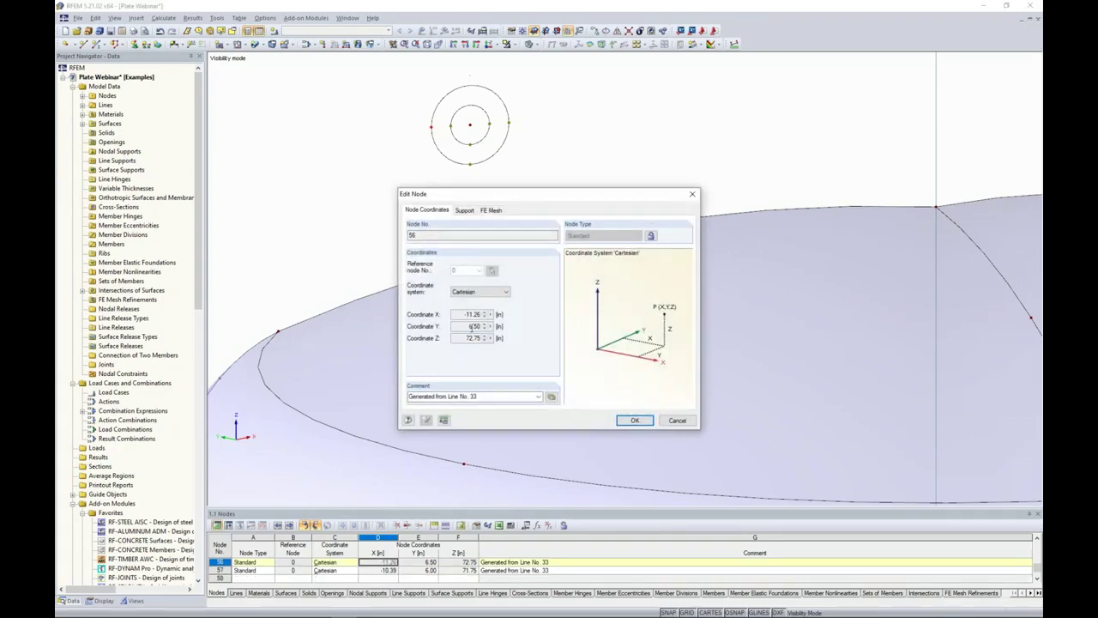
text(-)
key(BackSpace)
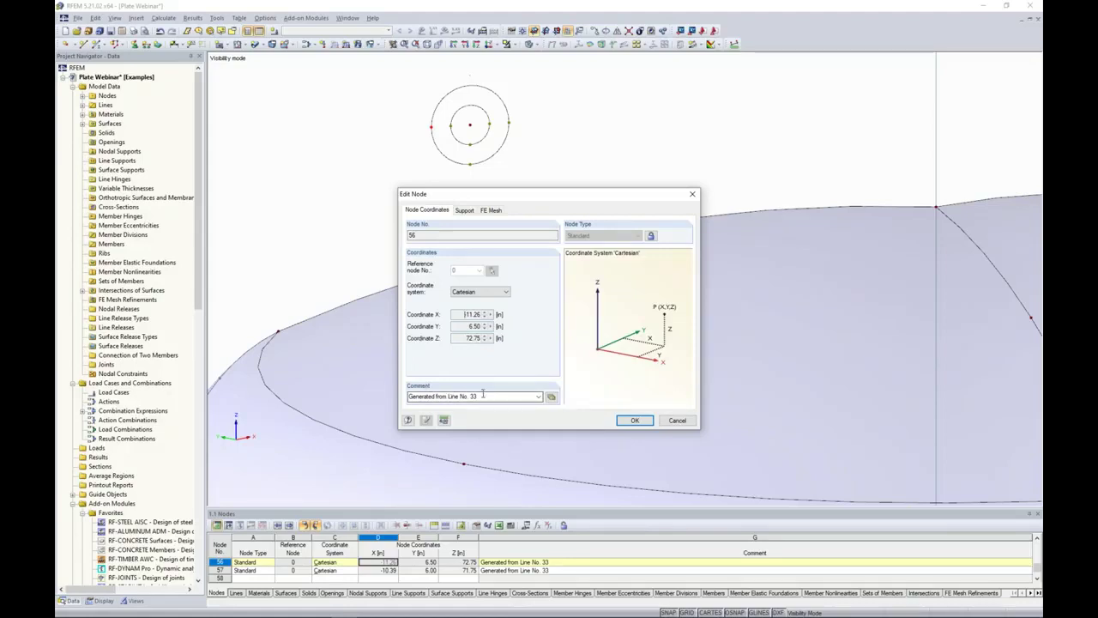
key(BackSpace)
click(635, 419)
Copy the outer circle's side node with dU -8 in and dV -2 in in the user-defined coordinate system
scroll(596, 151, down, 3)
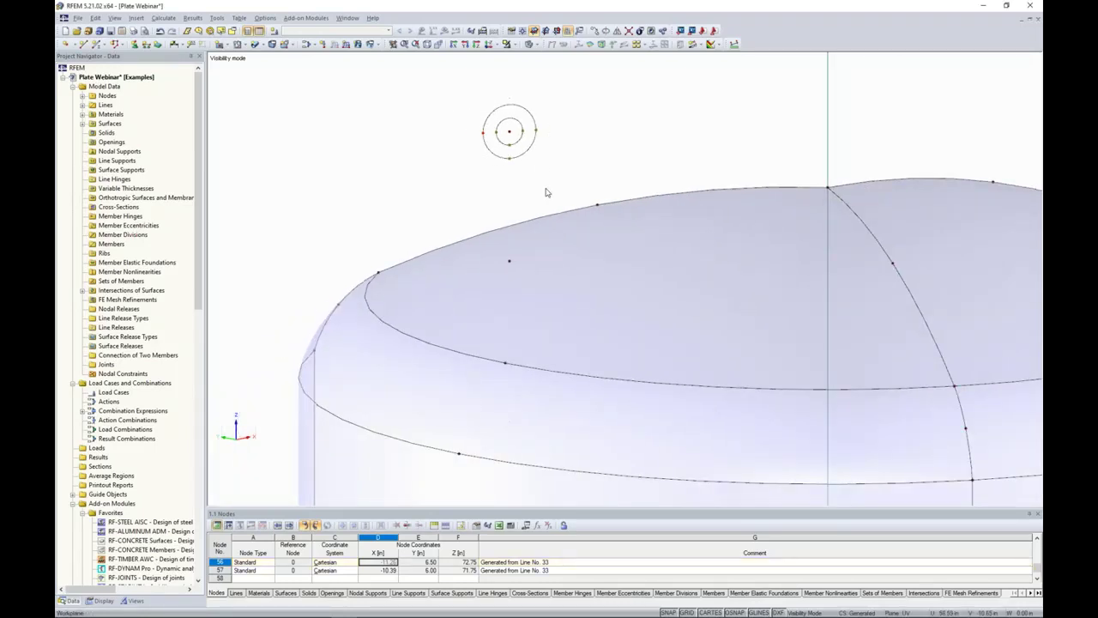
click(484, 134)
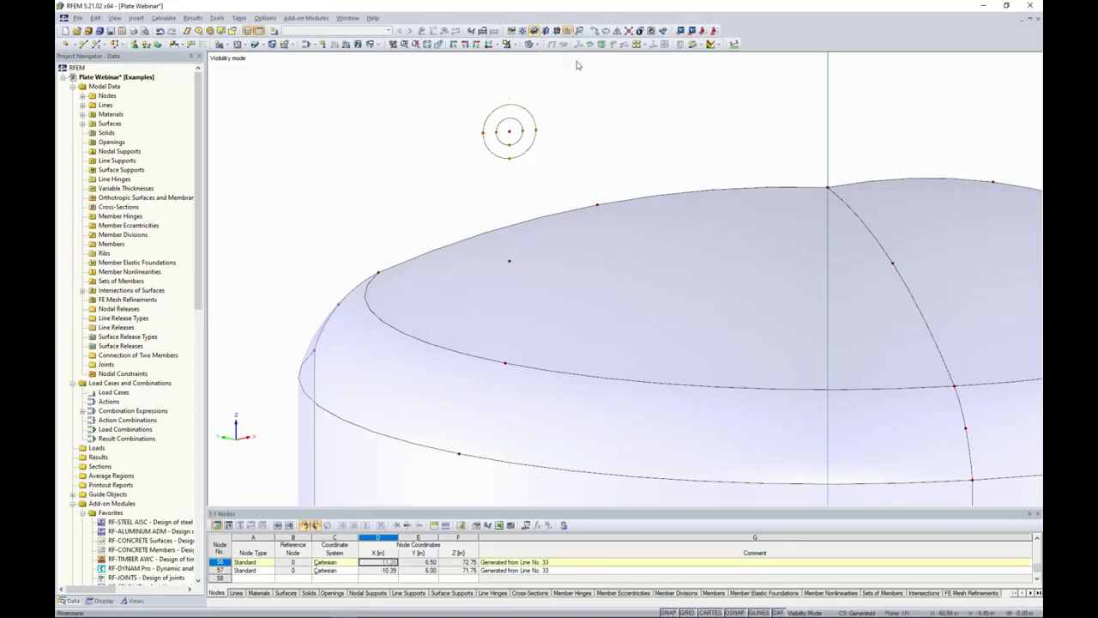
click(595, 31)
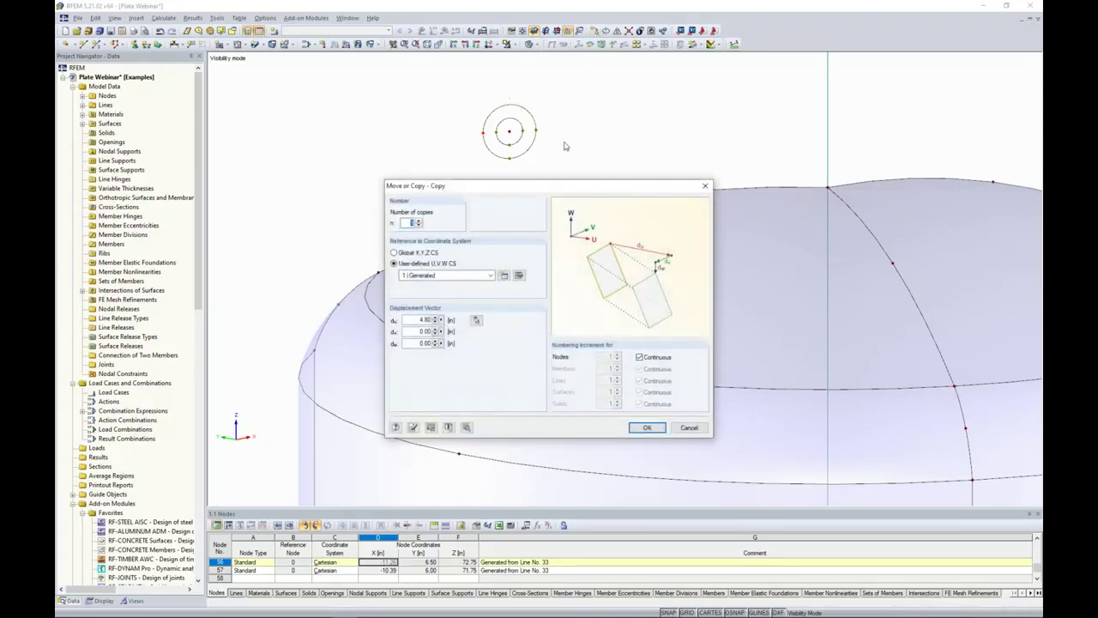
drag(554, 191, 748, 114)
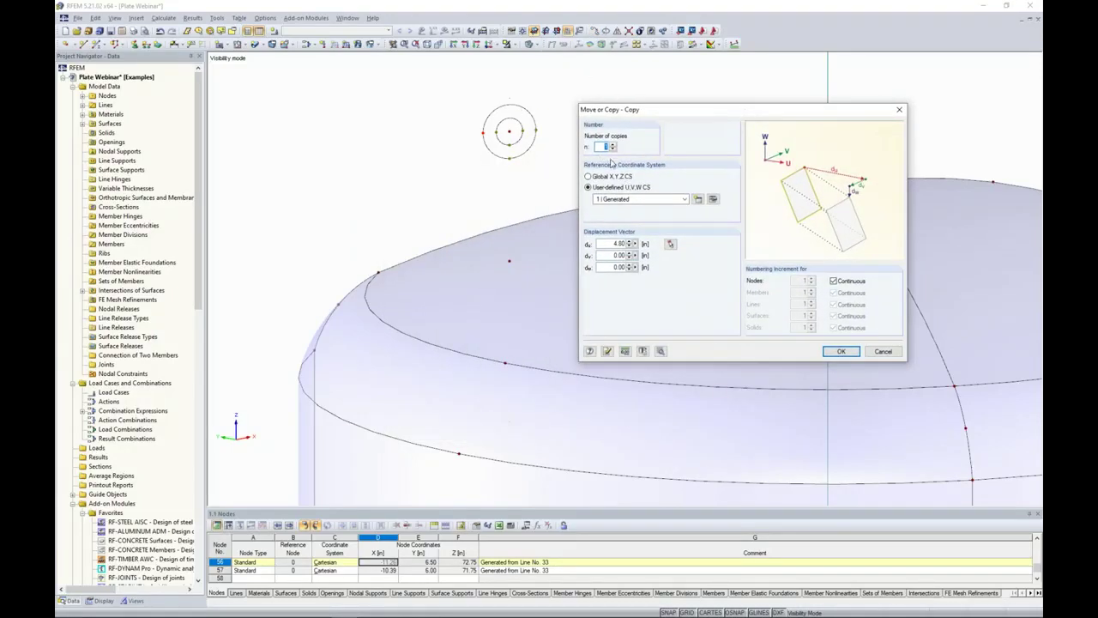
drag(614, 243, 645, 245)
text(-8)
key(Tab)
text(-2)
key(Tab)
click(841, 351)
Draw a line from the copied lower node tangent to the outer circle
ctrl+middle_drag(425, 354, 454, 370)
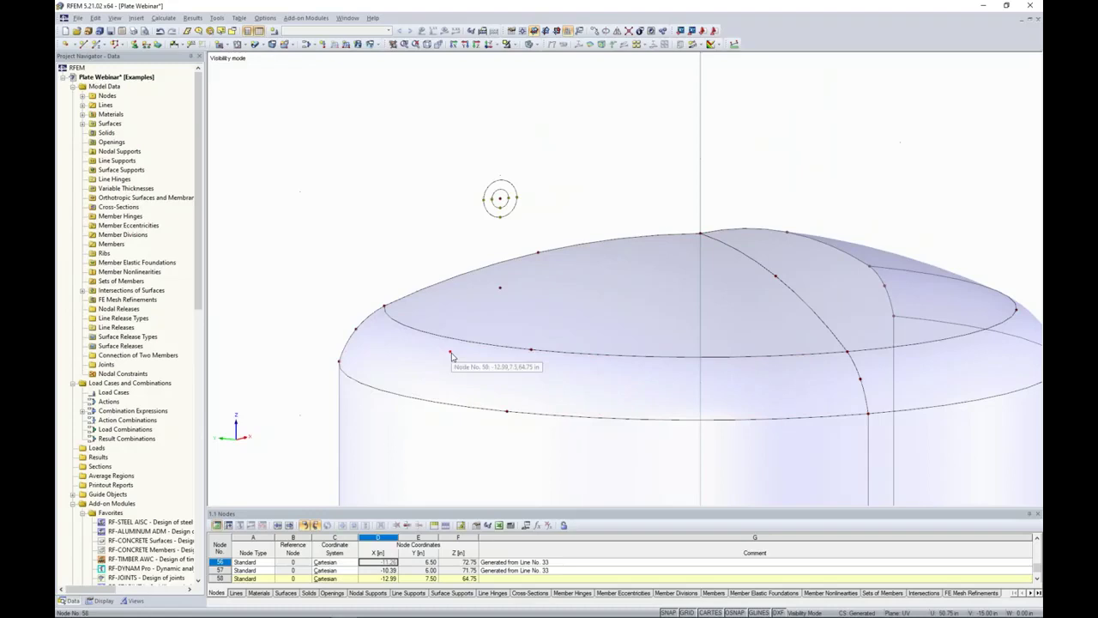
ctrl+middle_drag(414, 228, 360, 241)
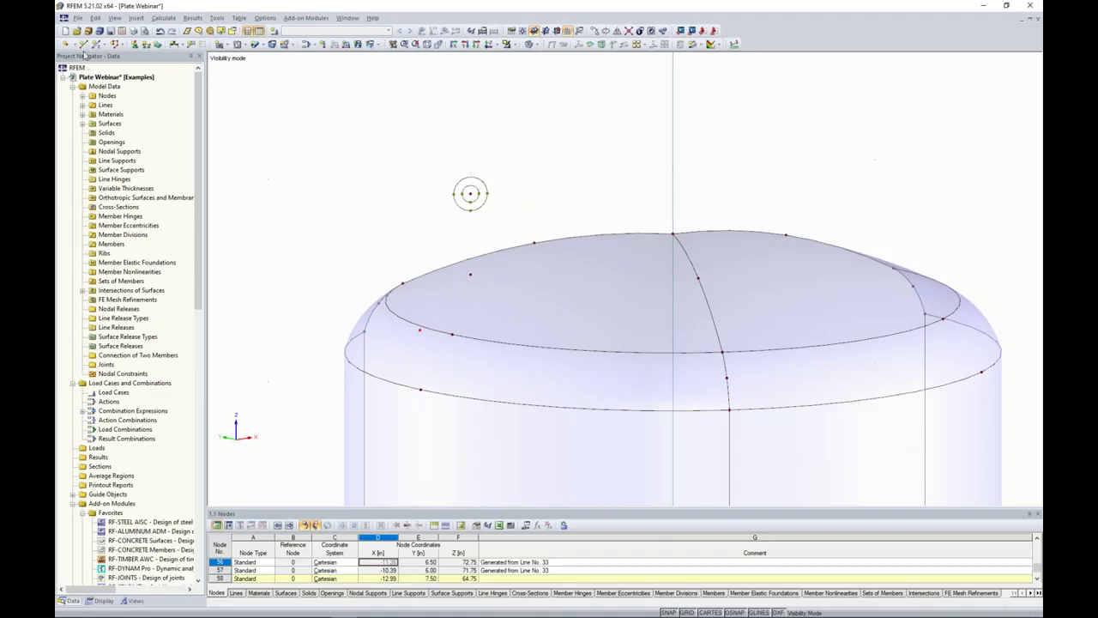
click(83, 45)
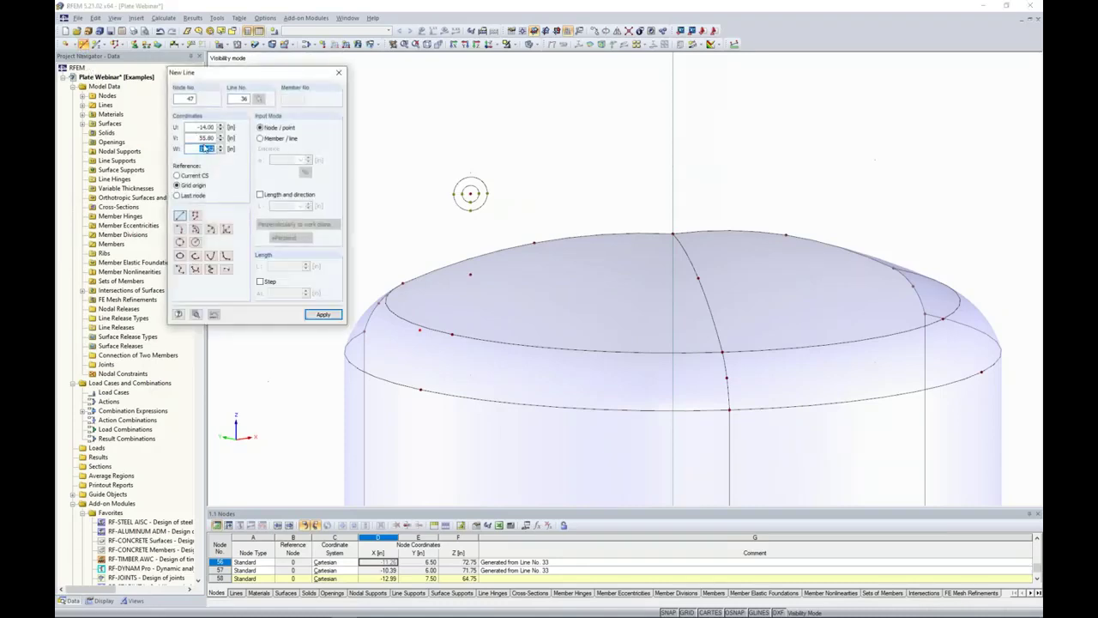
click(419, 324)
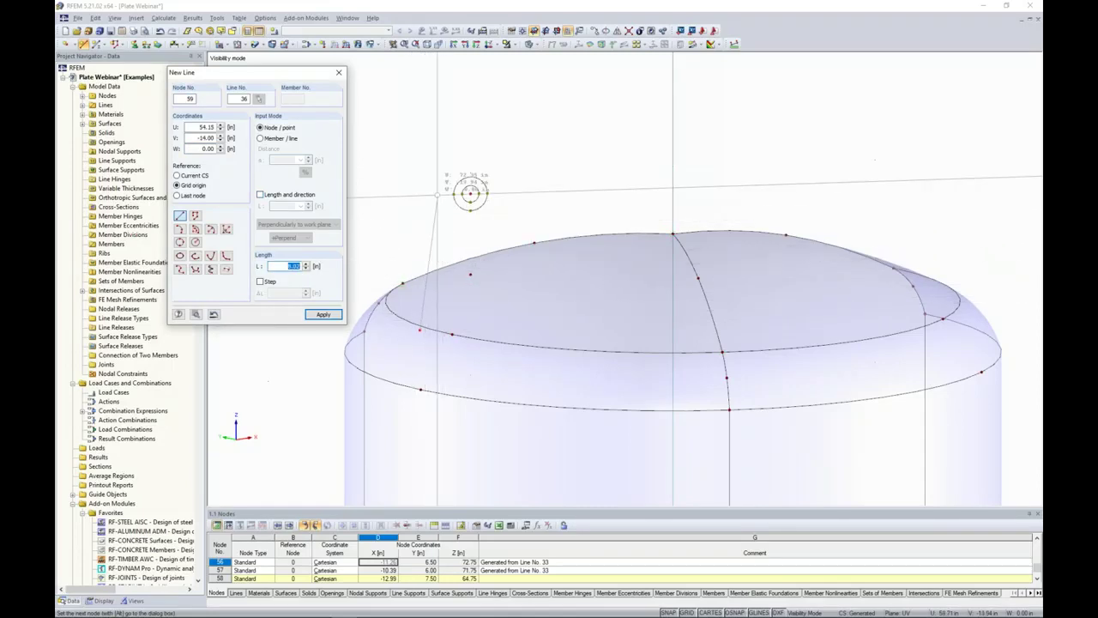
scroll(444, 188, up, 4)
scroll(446, 186, up, 2)
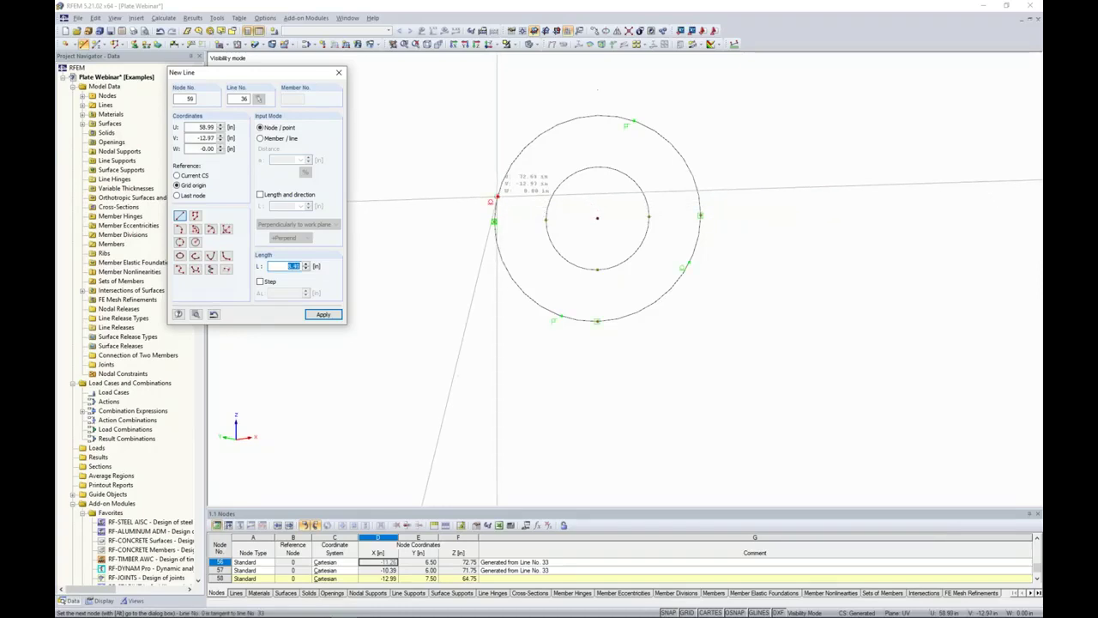
click(497, 196)
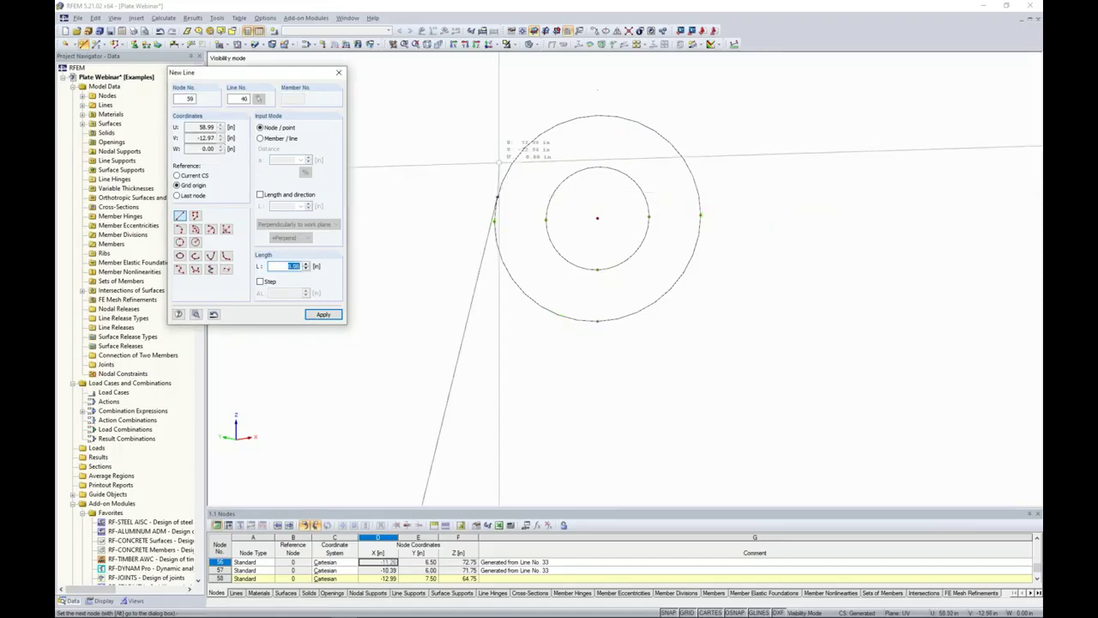
key(Escape)
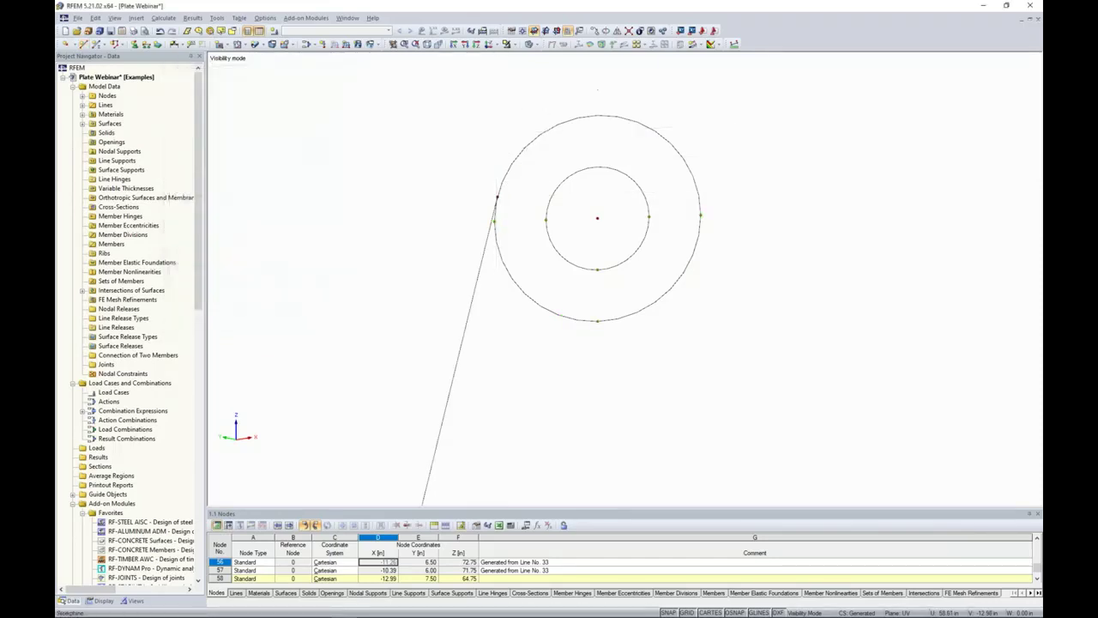
Review the active object snap options, including the tangent snap, in the work plane and grid settings
scroll(491, 174, down, 8)
middle_drag(507, 269, 466, 188)
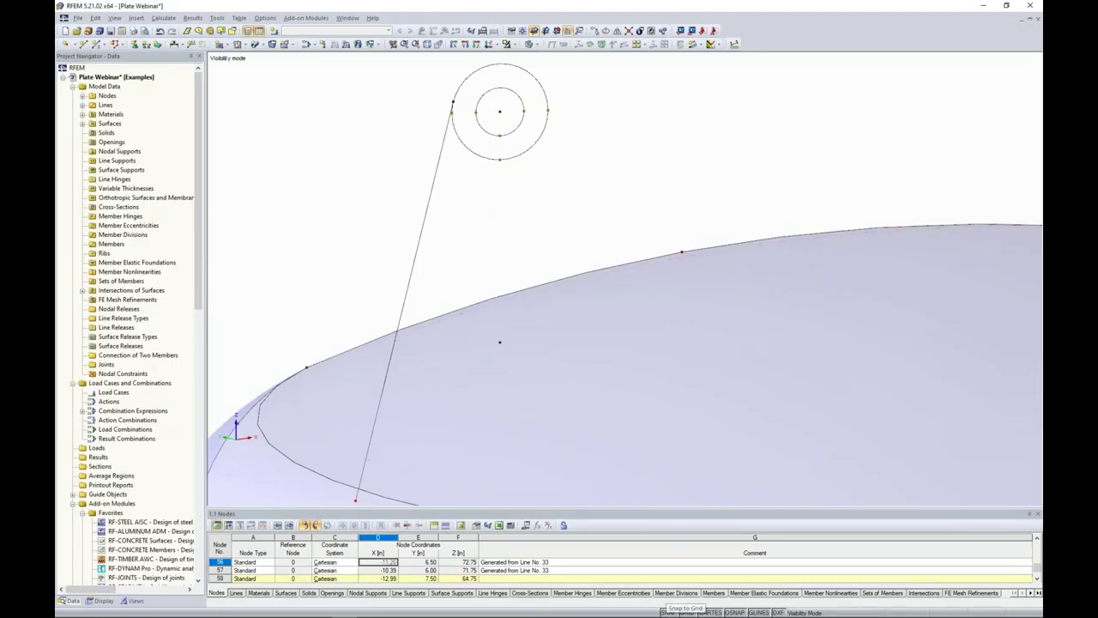
right_click(672, 611)
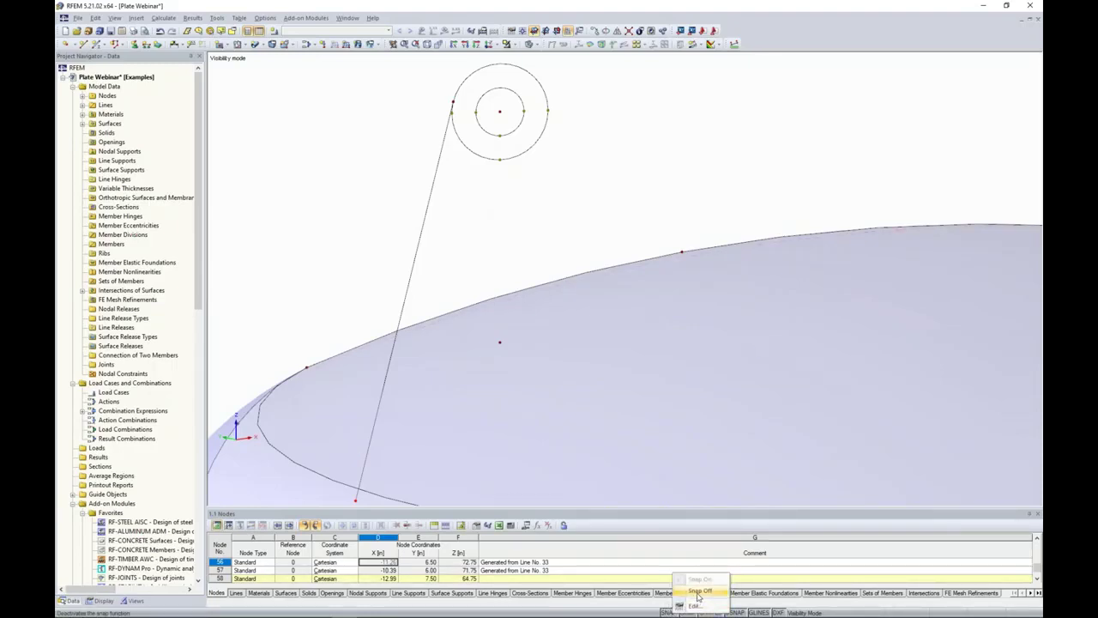
click(695, 606)
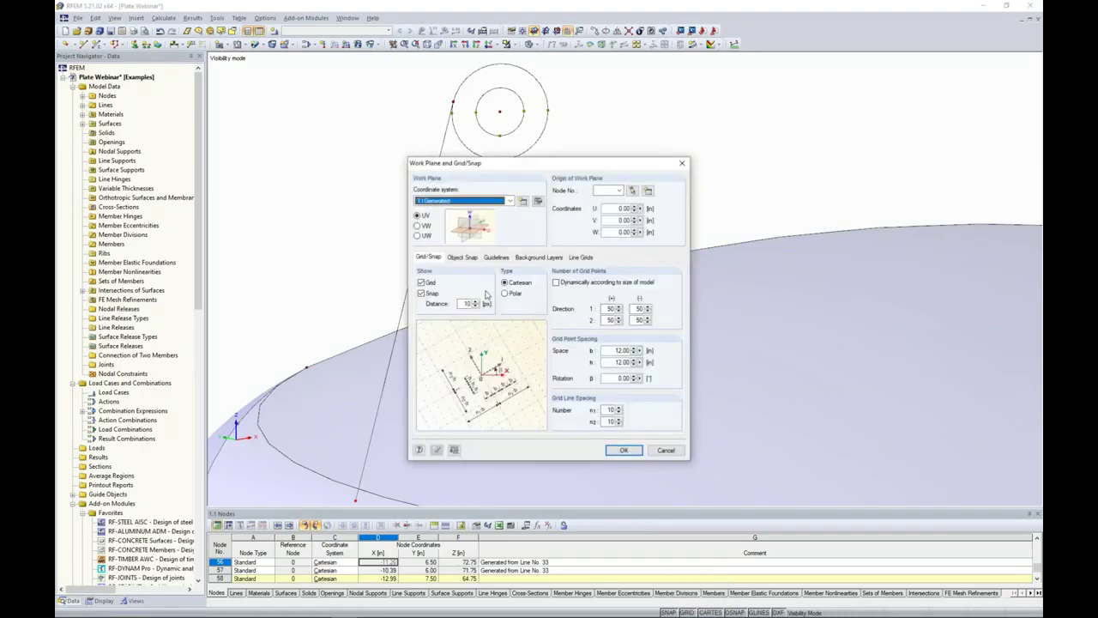
click(464, 257)
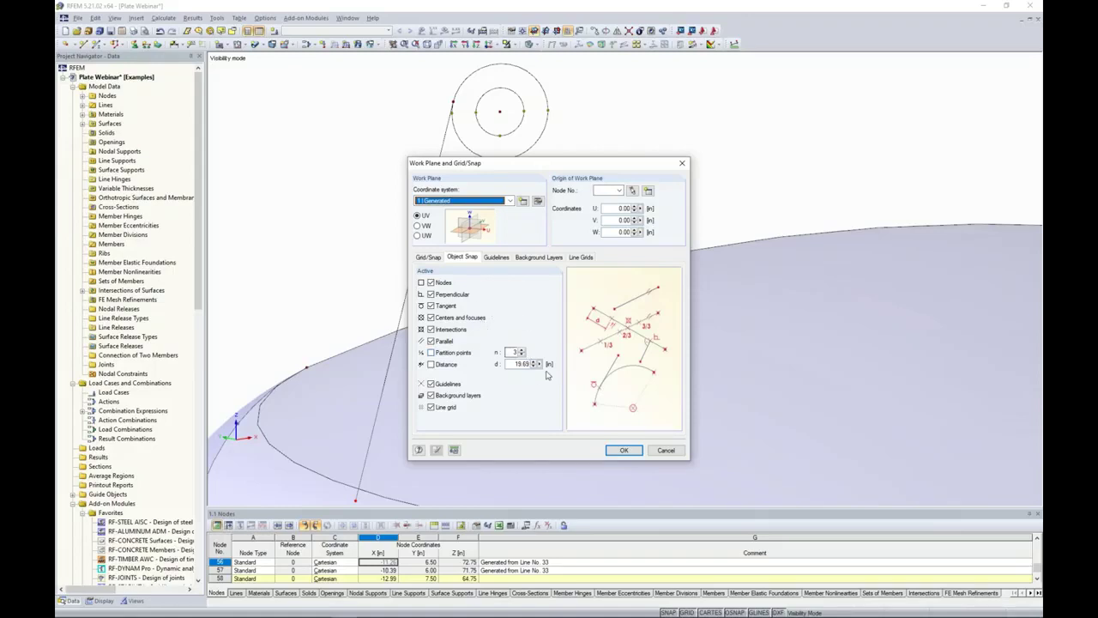
click(666, 451)
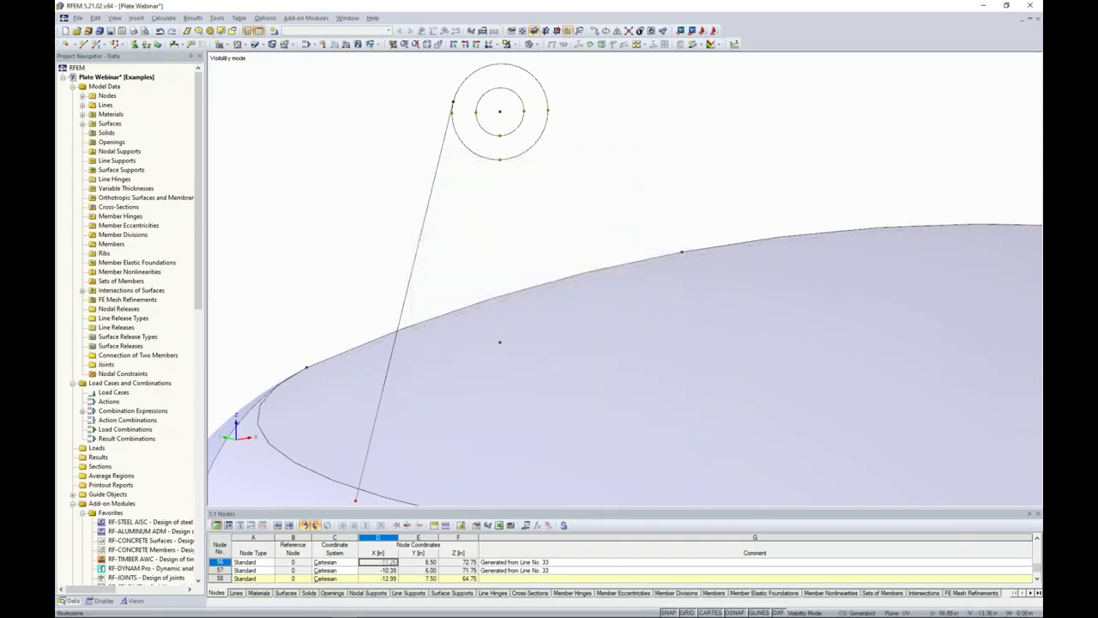
Mirror a copy of the tangent line about the U-W plane of the user-defined coordinate system through the circles' center node
click(432, 206)
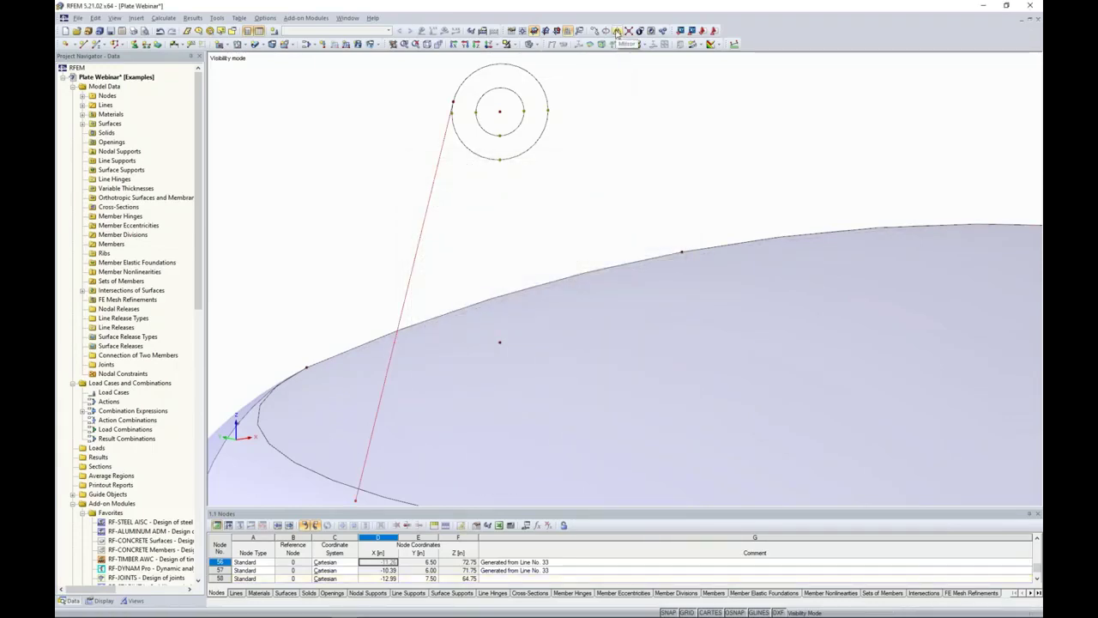
scroll(620, 258, down, 8)
middle_drag(631, 275, 495, 130)
middle_drag(590, 301, 567, 272)
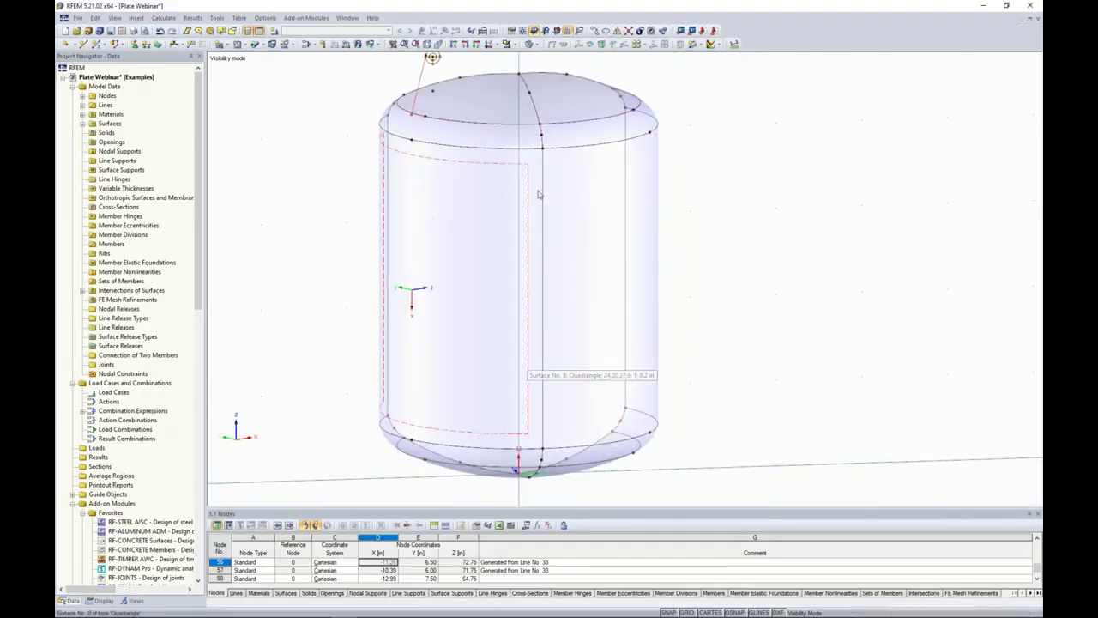
middle_drag(674, 105, 673, 117)
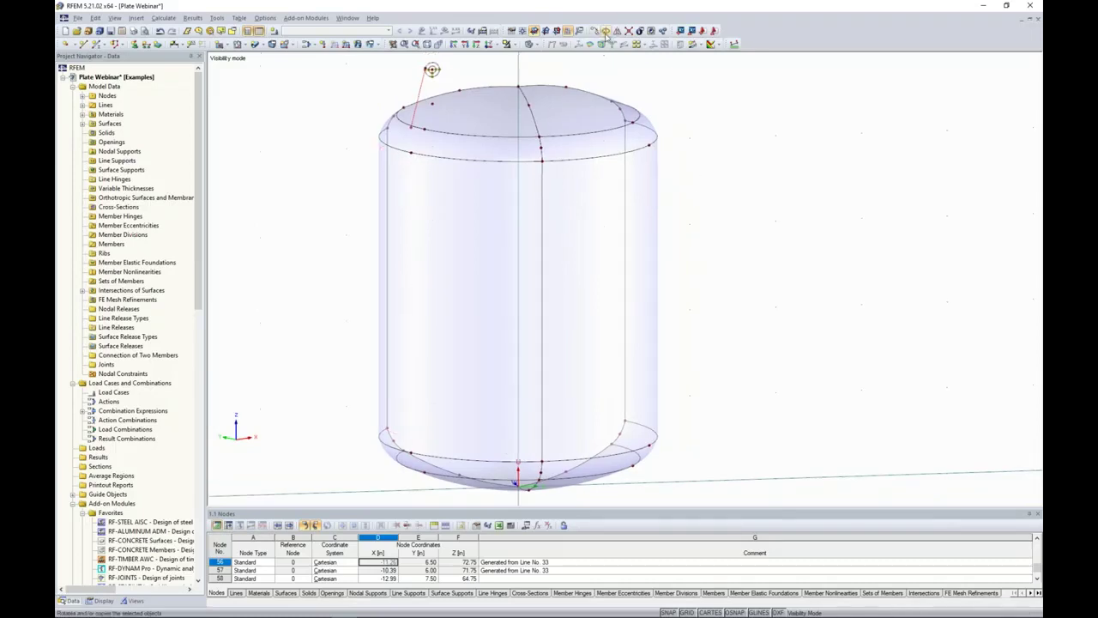
click(617, 31)
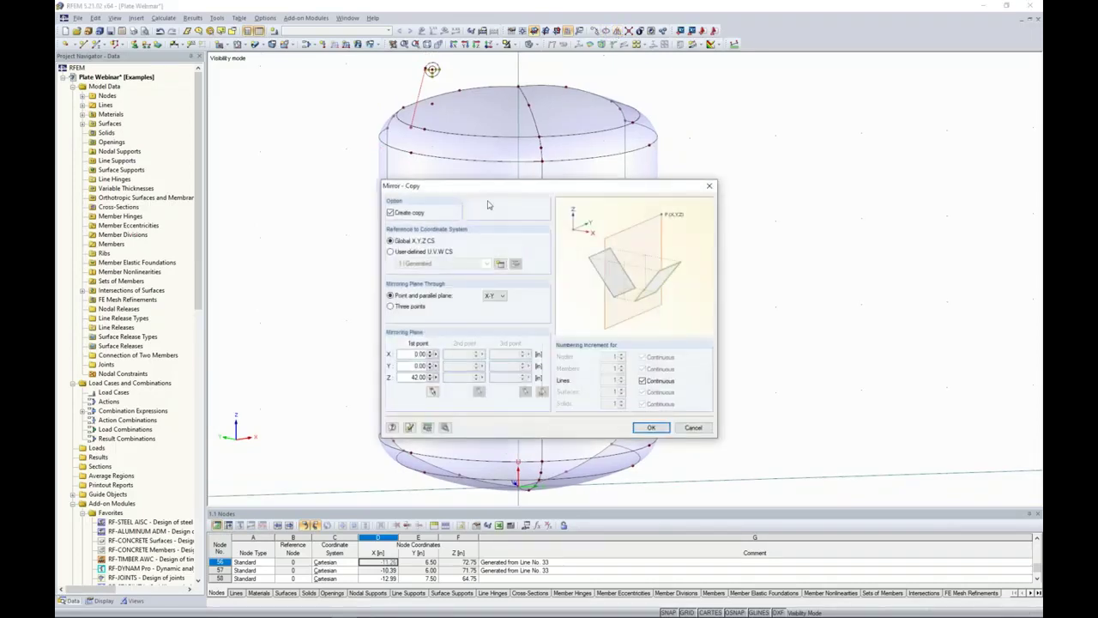
drag(471, 188, 645, 160)
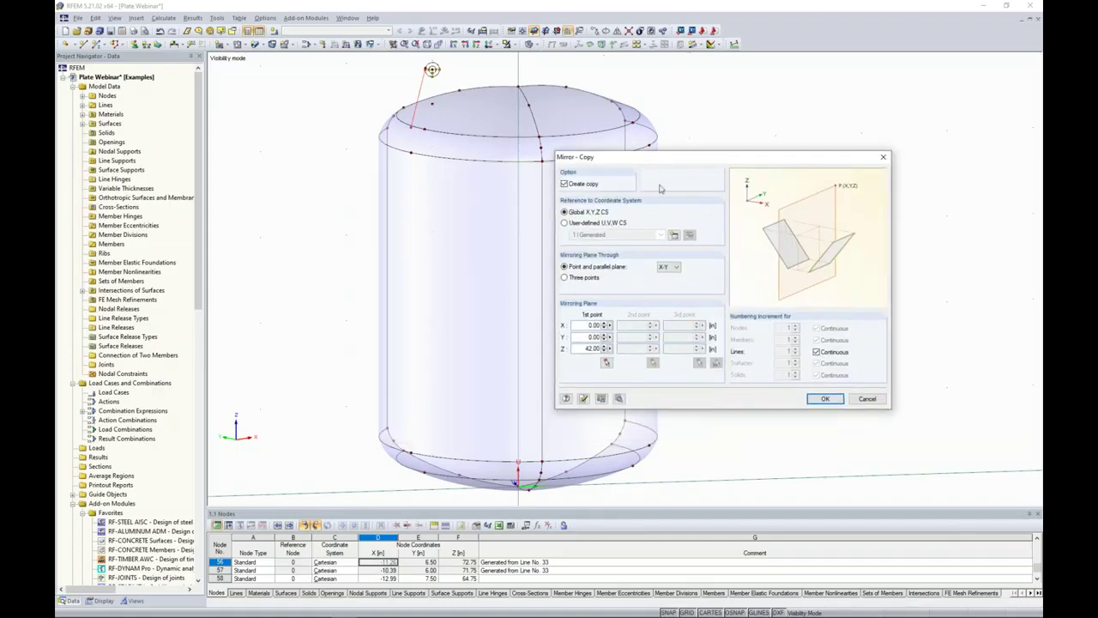
click(564, 223)
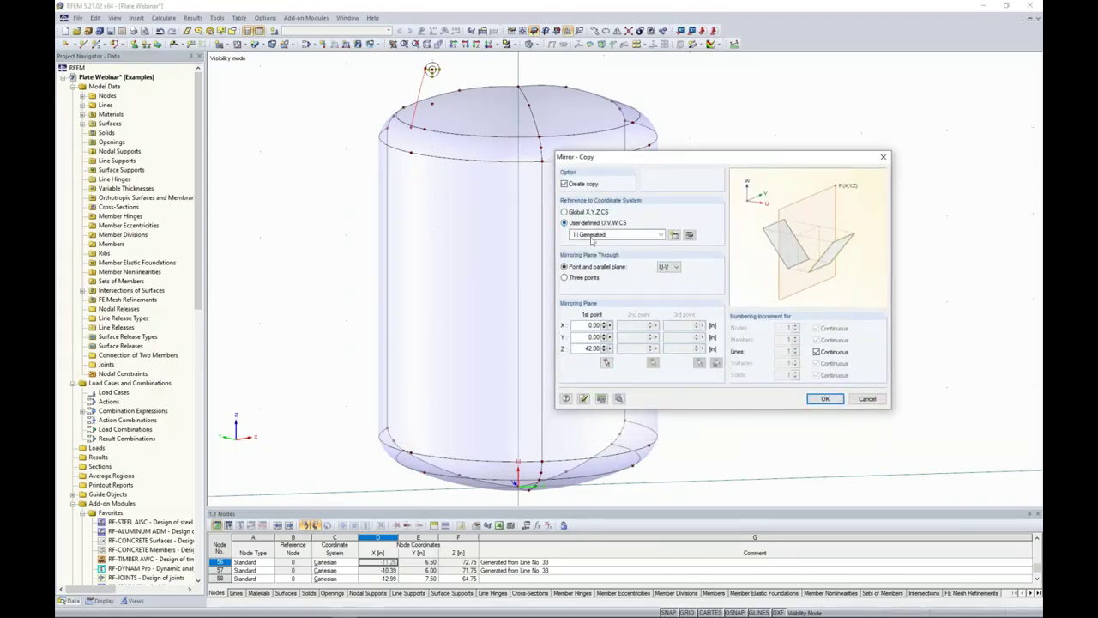
click(671, 267)
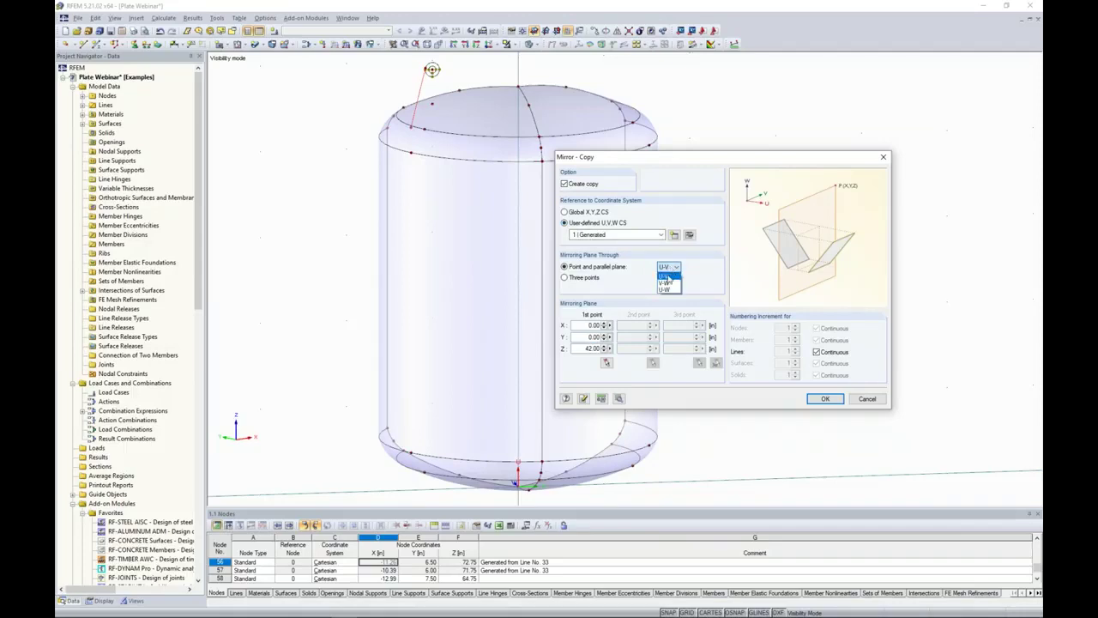
click(665, 289)
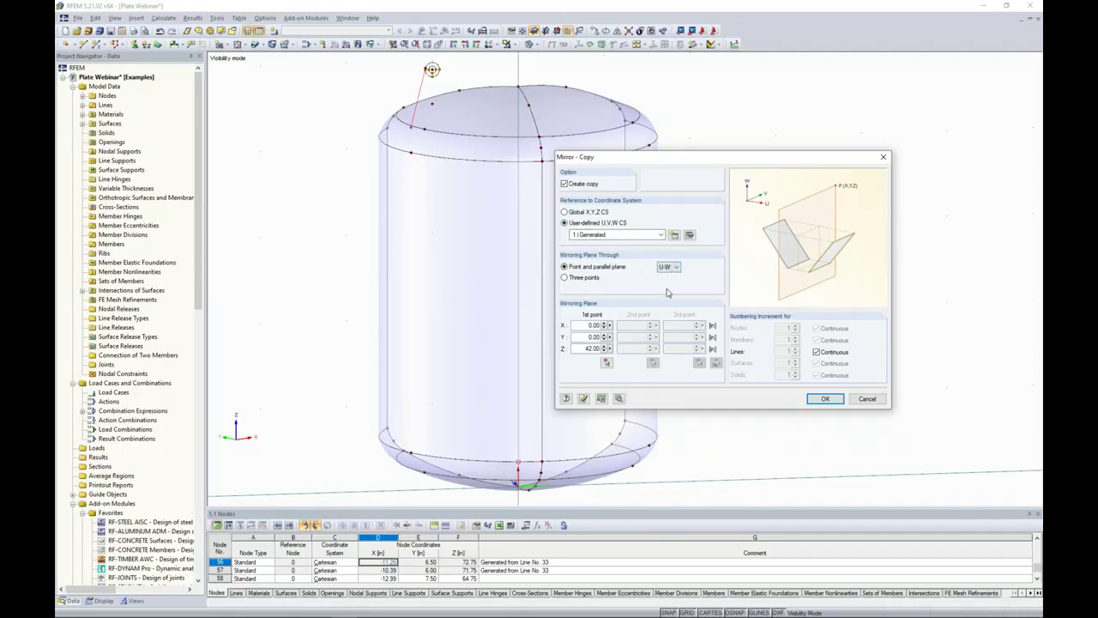
click(607, 364)
scroll(432, 71, up, 5)
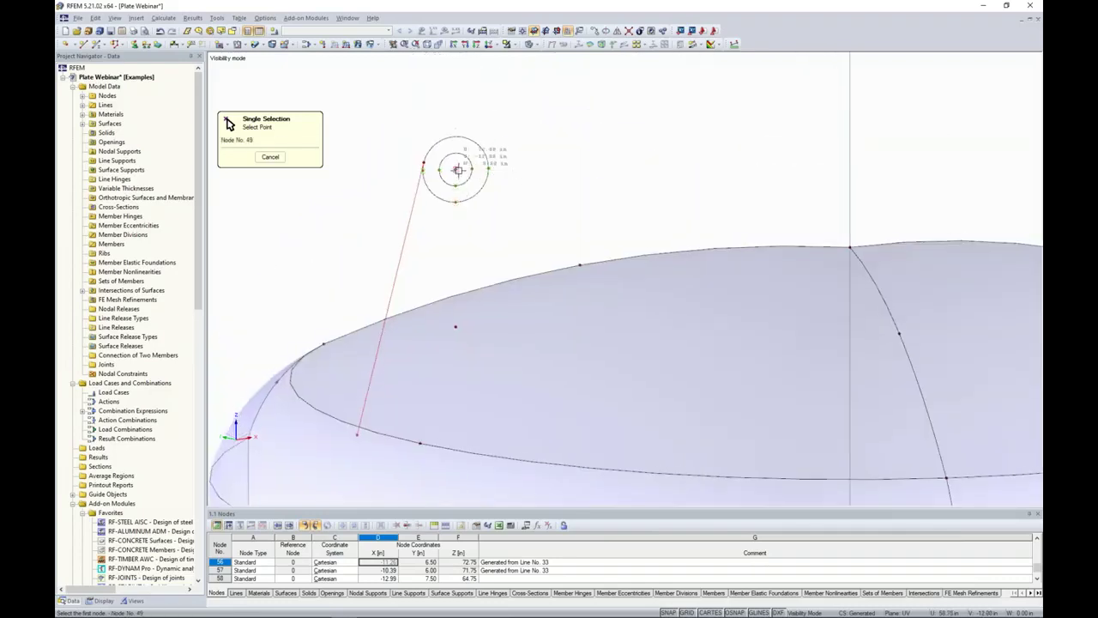
click(458, 170)
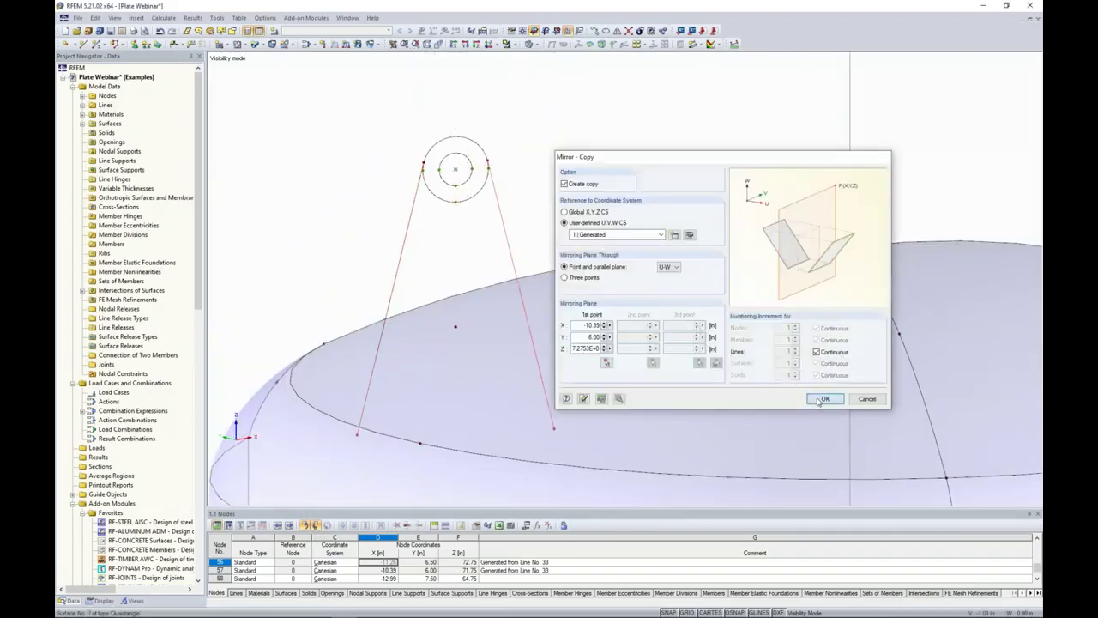
click(823, 399)
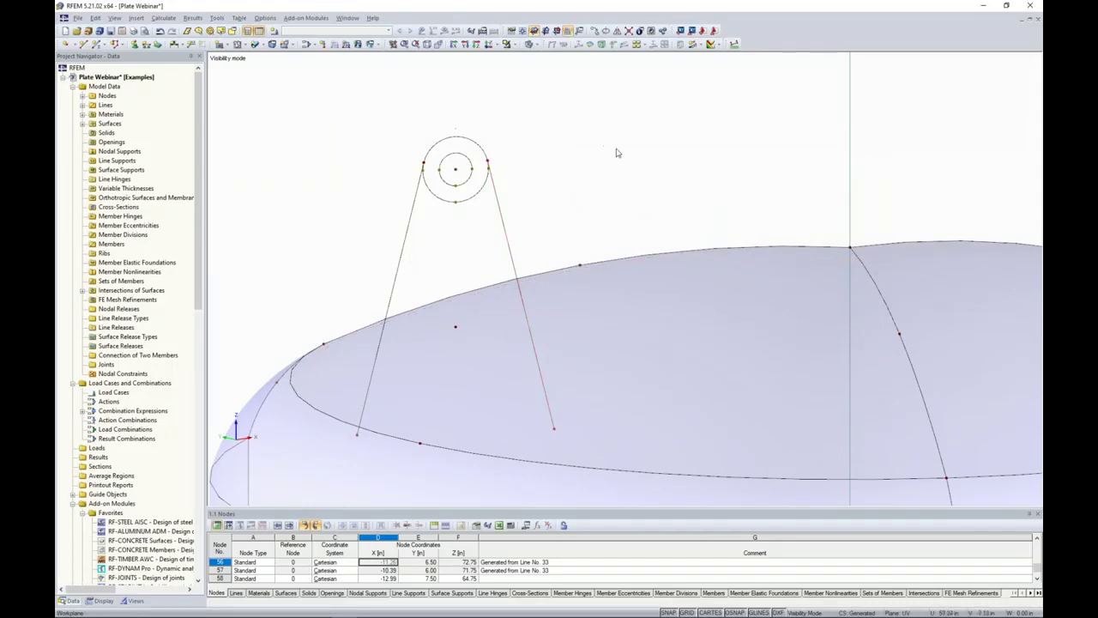
Connect the lines around the circles and remove the outer circle's lower portion by deleting its nodes below the tangent points
click(630, 31)
drag(370, 97, 568, 231)
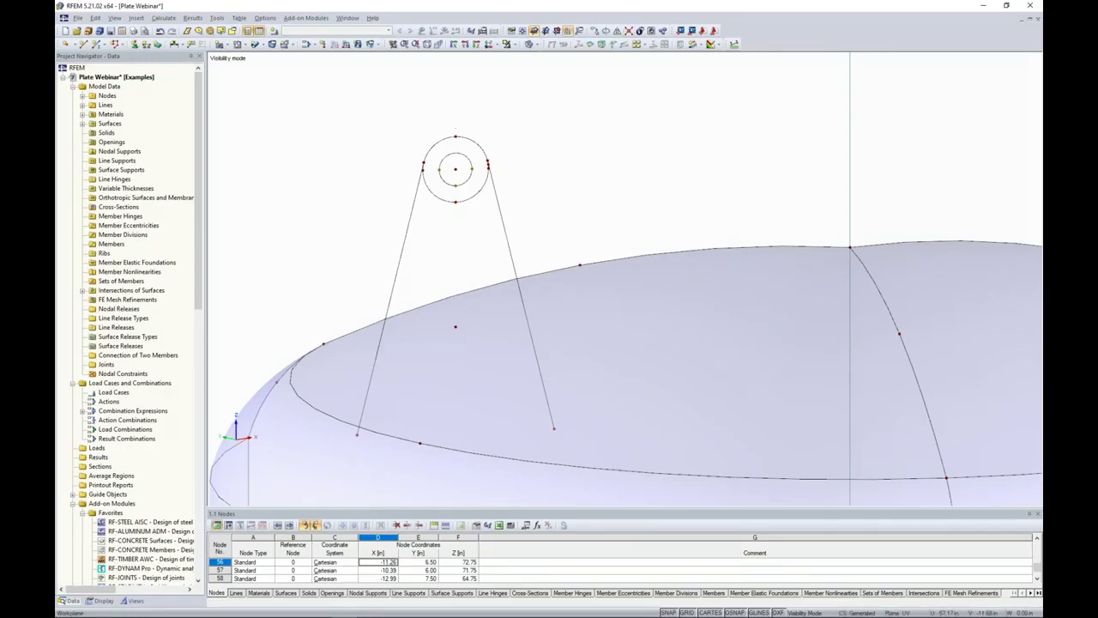
scroll(429, 201, up, 2)
click(464, 240)
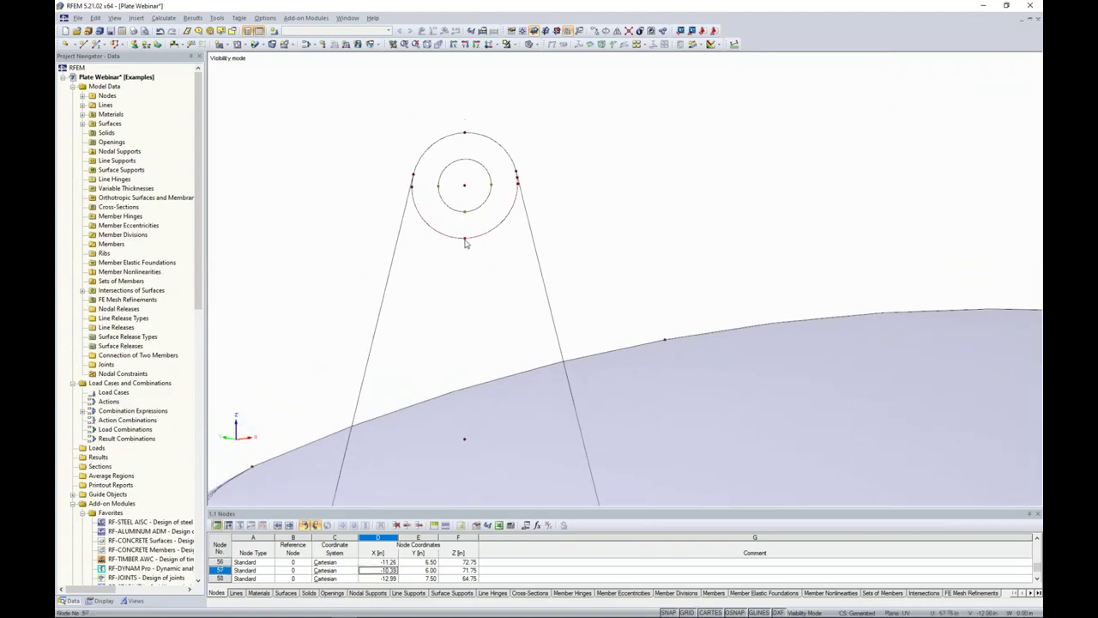
key(Delete)
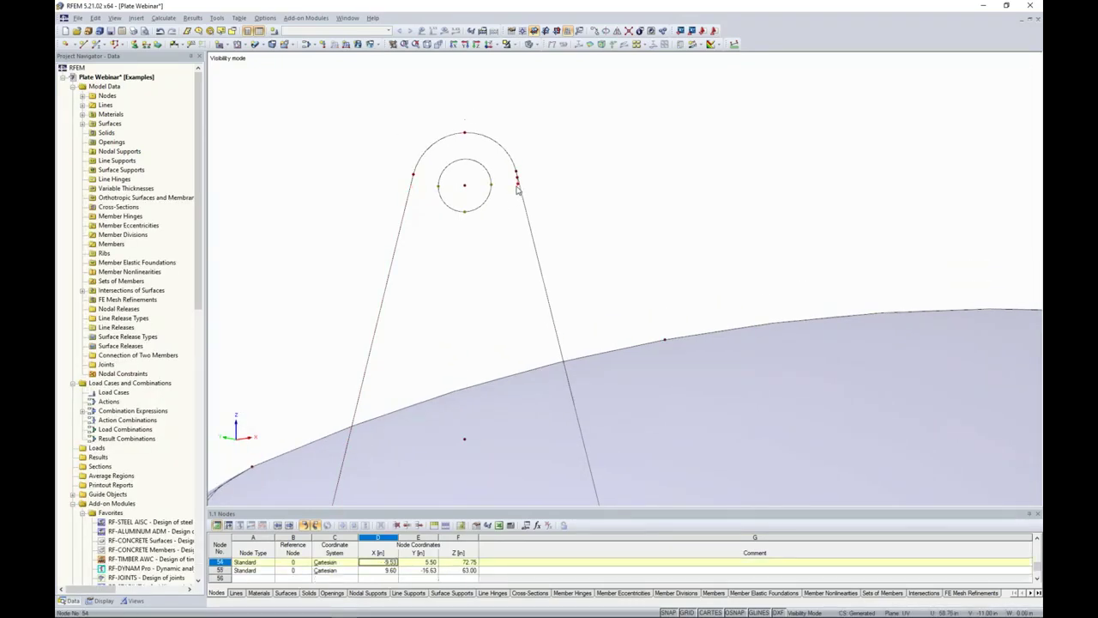
scroll(519, 187, up, 3)
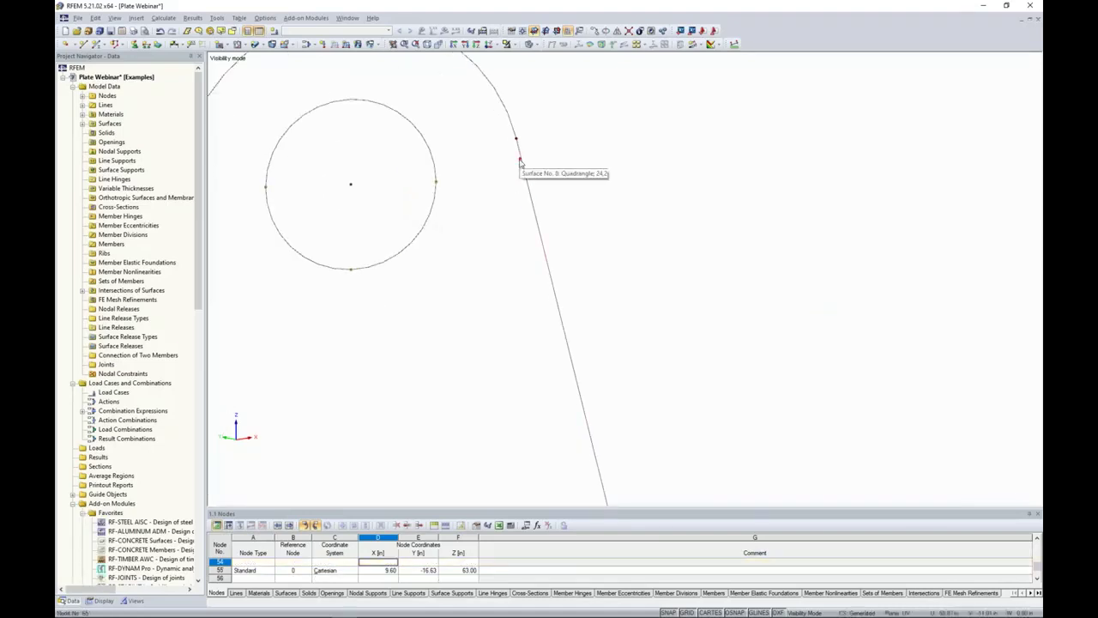
scroll(480, 194, down, 3)
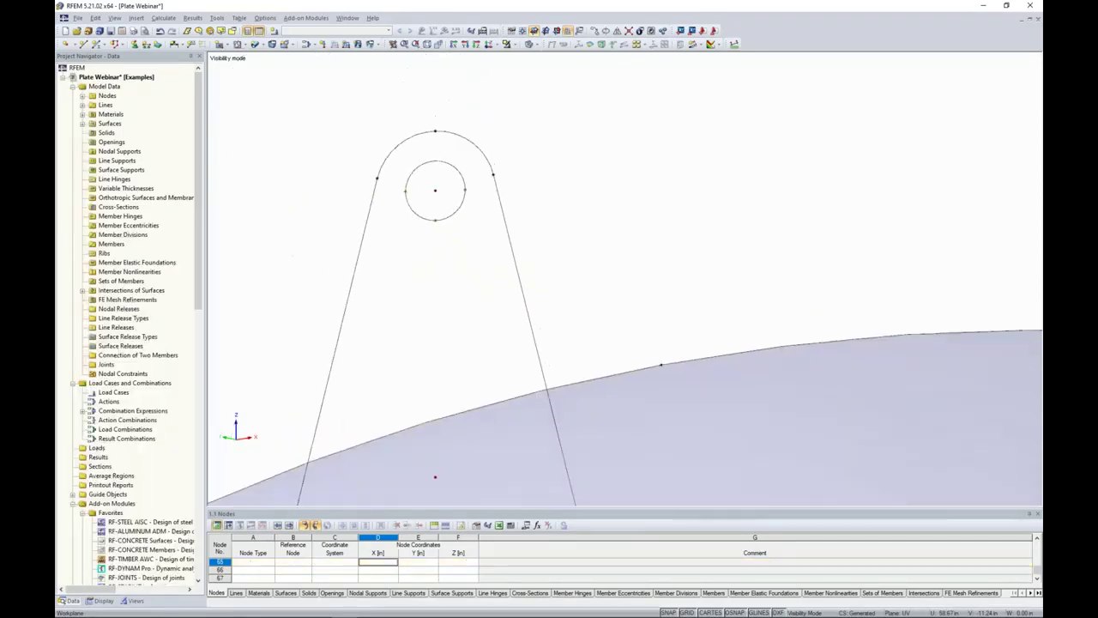
Draw a straight base line between the lower end nodes of the two tangent lines to close the lug outline
scroll(481, 190, down, 4)
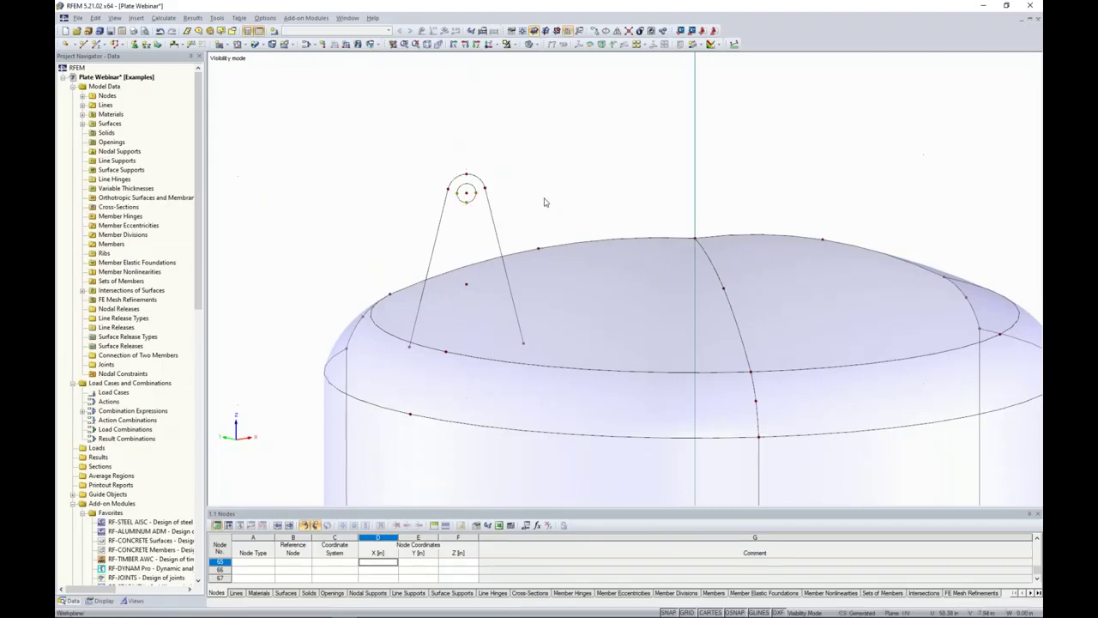
click(83, 44)
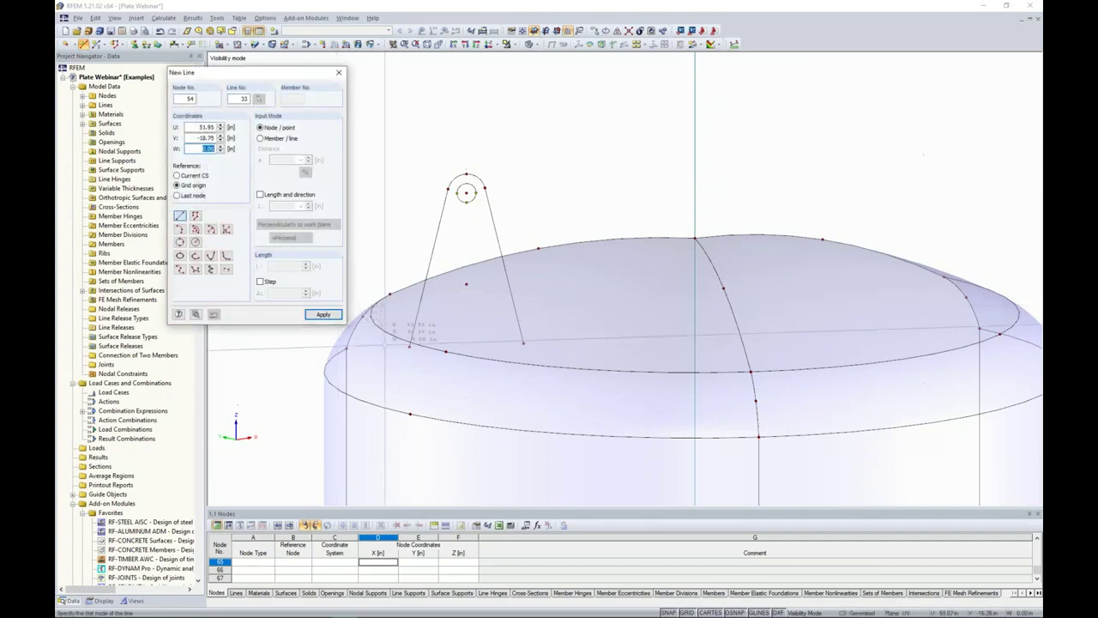
click(410, 344)
click(523, 343)
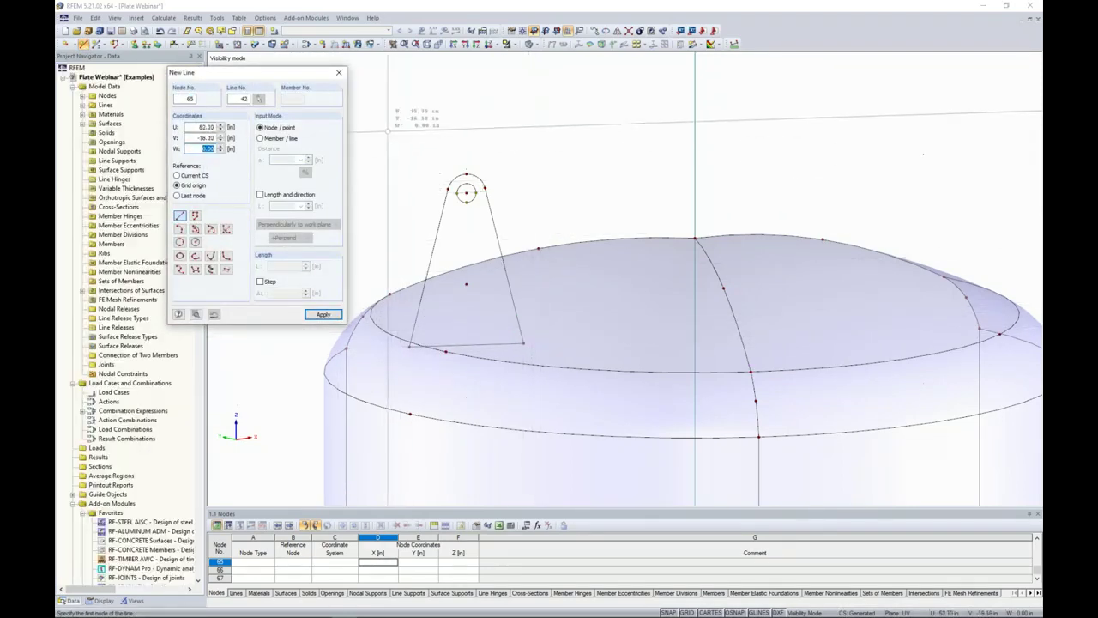
key(Escape)
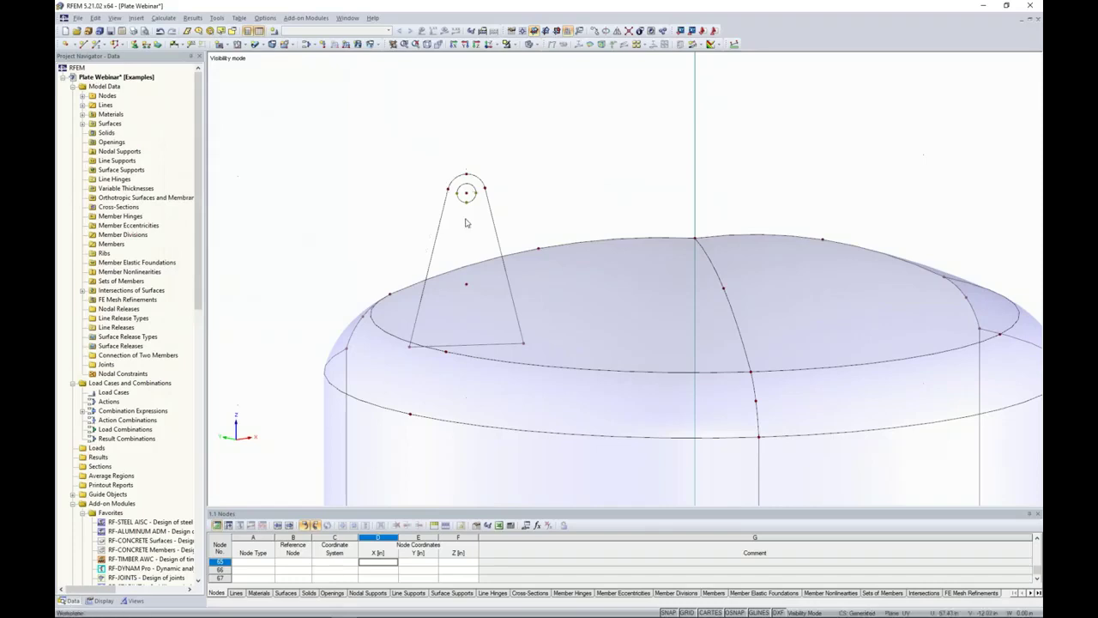
Create a constant-thickness stainless steel A 240 surface using the lug's arcs, side lines and base line as boundary lines
scroll(468, 224, down, 1)
ctrl+middle_drag(485, 213, 549, 181)
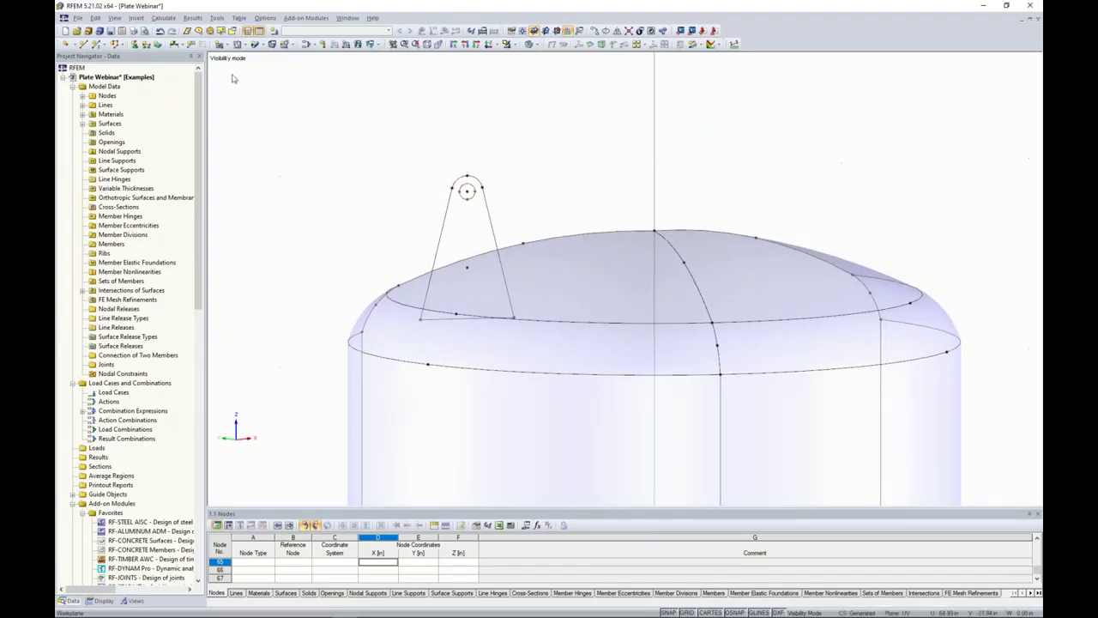
click(227, 46)
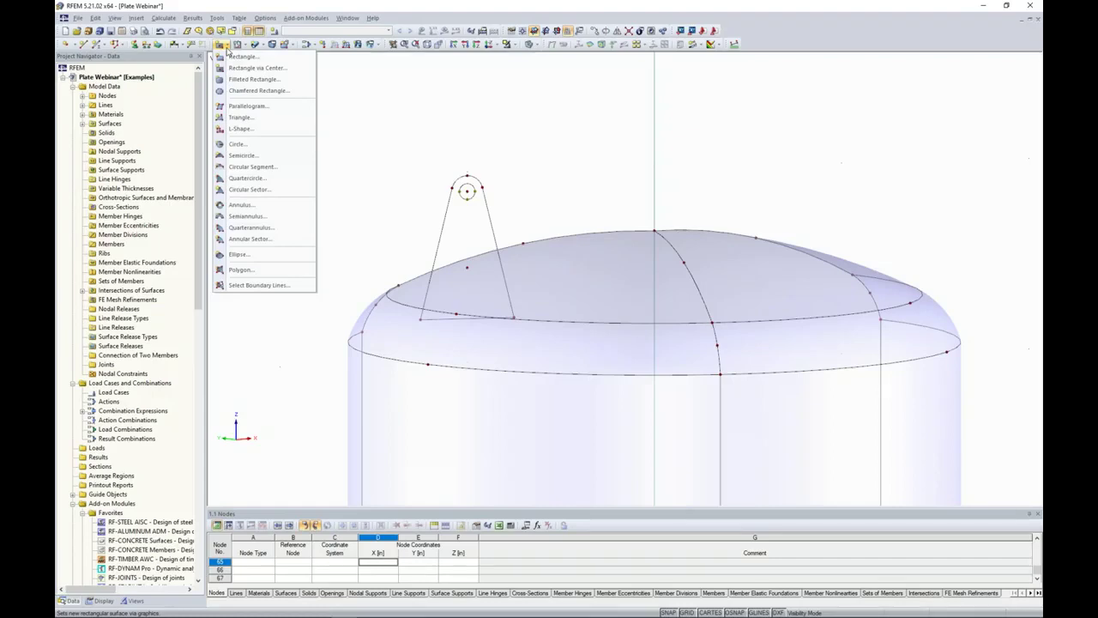
click(271, 286)
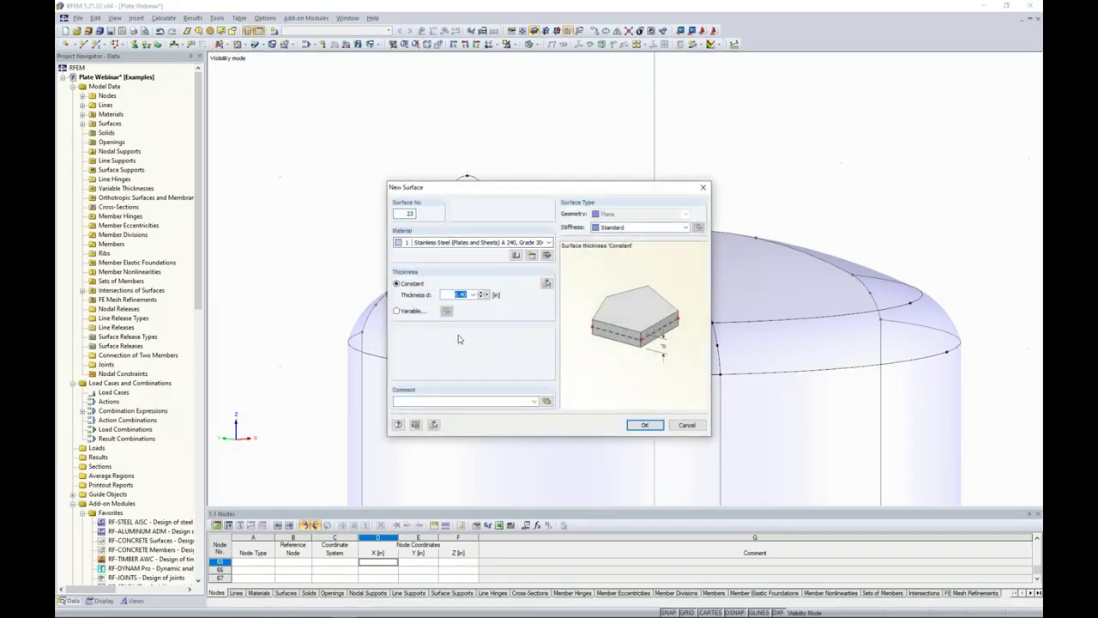
text(0.)
click(643, 424)
click(487, 212)
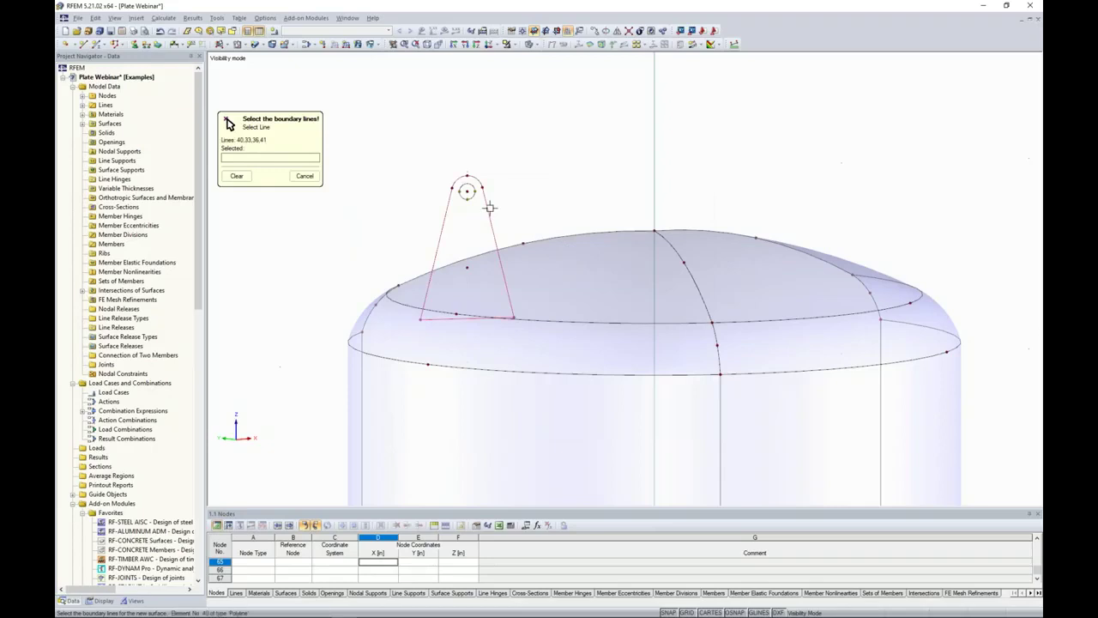
click(444, 226)
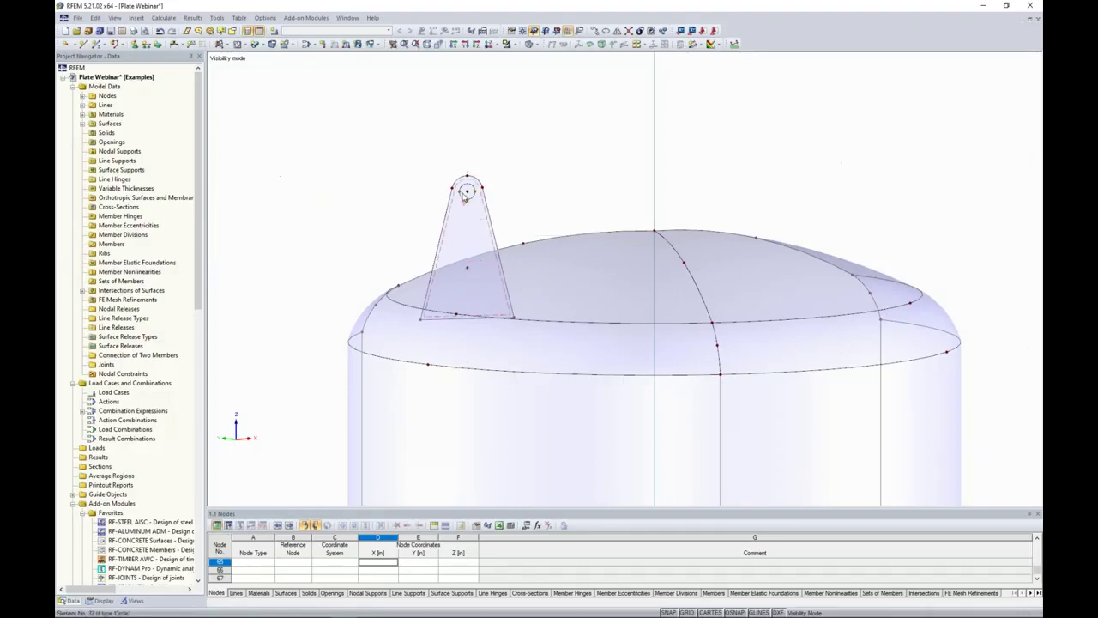
Create an opening in the lug surface using the inner circle as its boundary line
scroll(478, 220, up, 3)
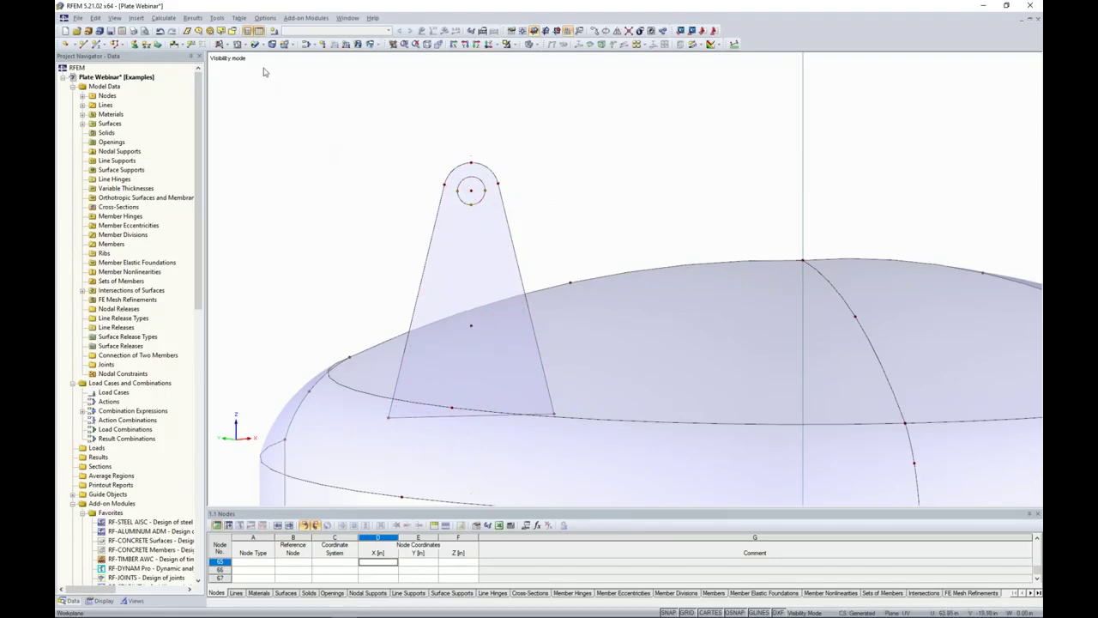
click(245, 45)
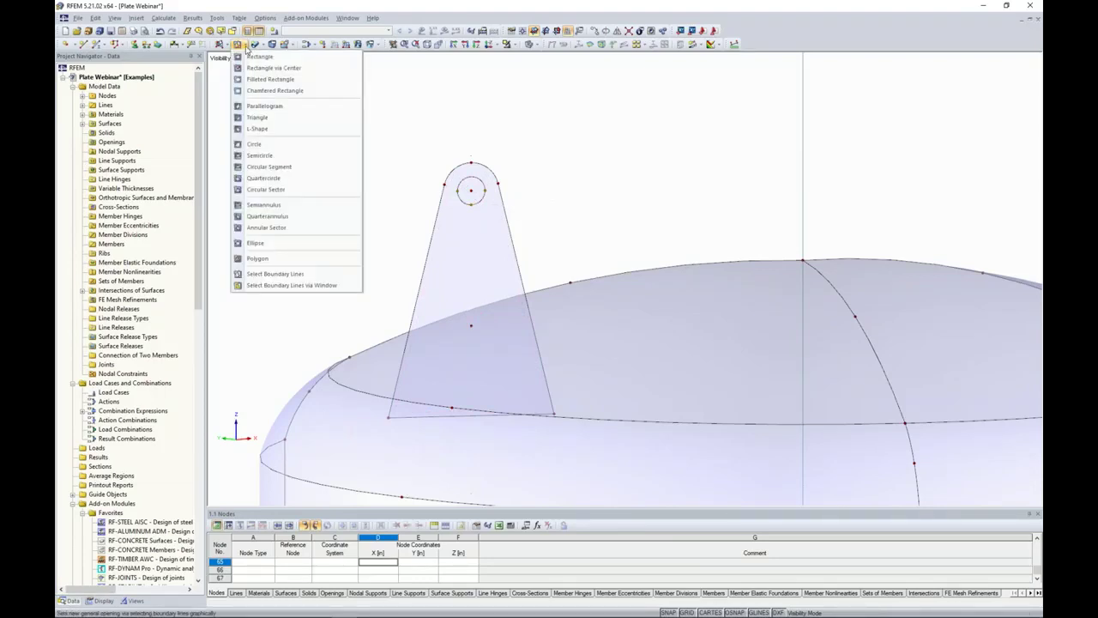
click(281, 275)
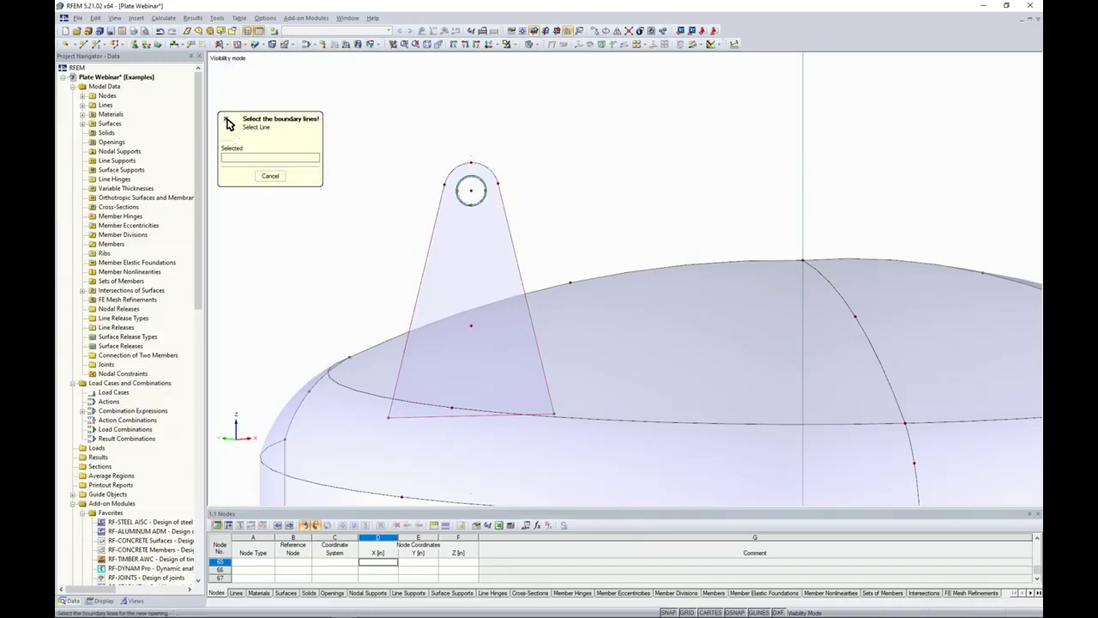
click(471, 187)
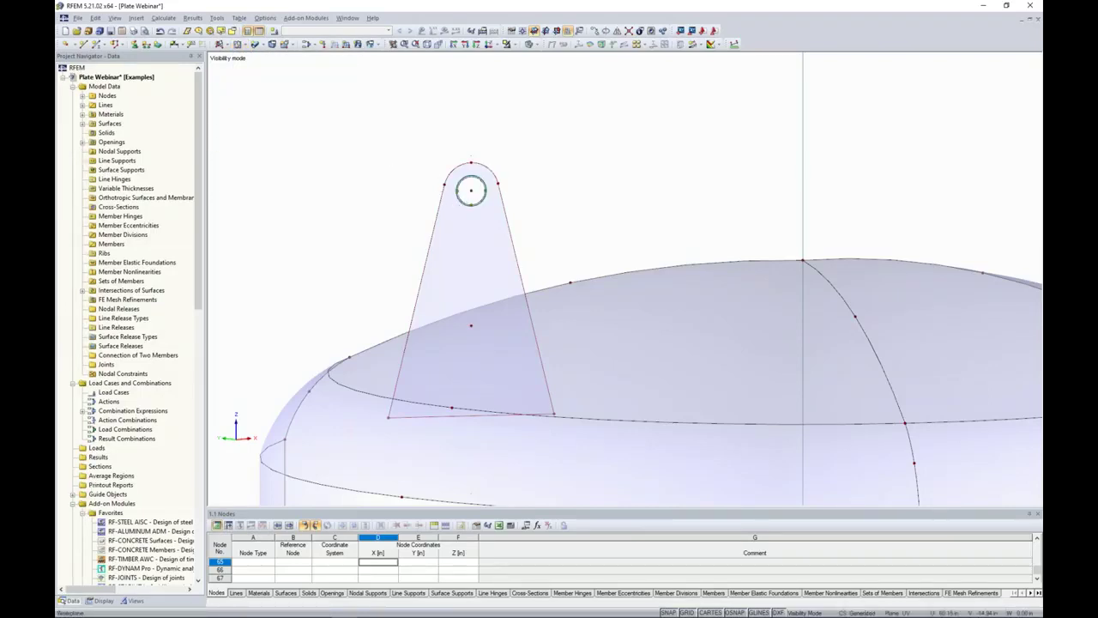
Mirror a copy of the complete lug to the opposite side of the dome, about the U-W plane through the apex node
scroll(386, 148, down, 2)
ctrl+middle_drag(385, 152, 384, 221)
middle_drag(382, 179, 392, 91)
scroll(386, 128, down, 1)
ctrl+middle_drag(372, 145, 356, 163)
scroll(367, 160, down, 1)
drag(388, 127, 493, 290)
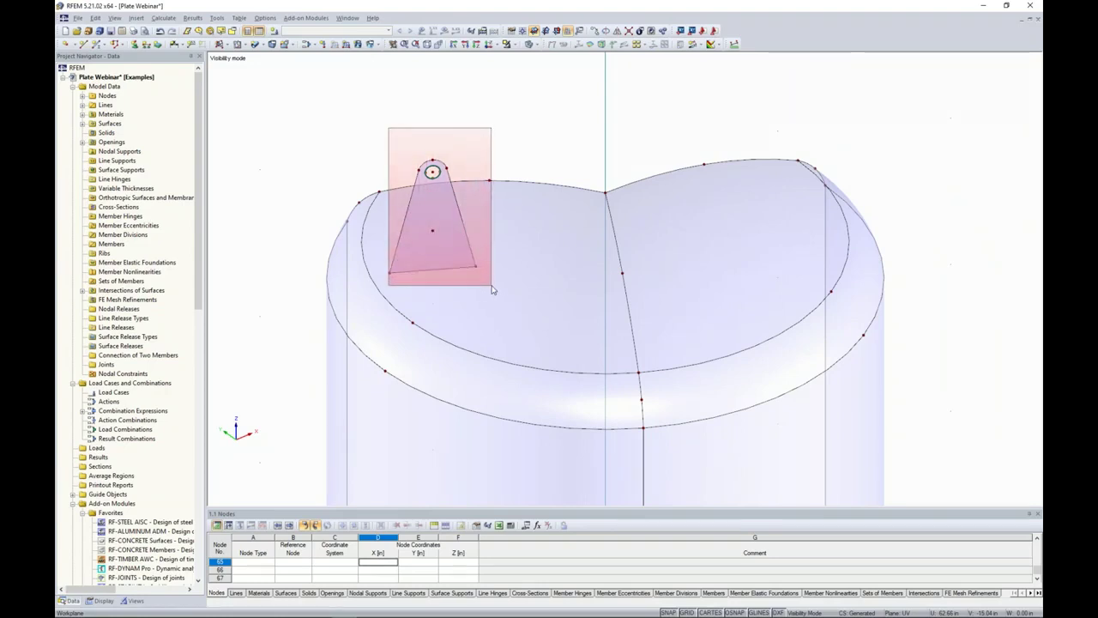
drag(491, 290, 483, 300)
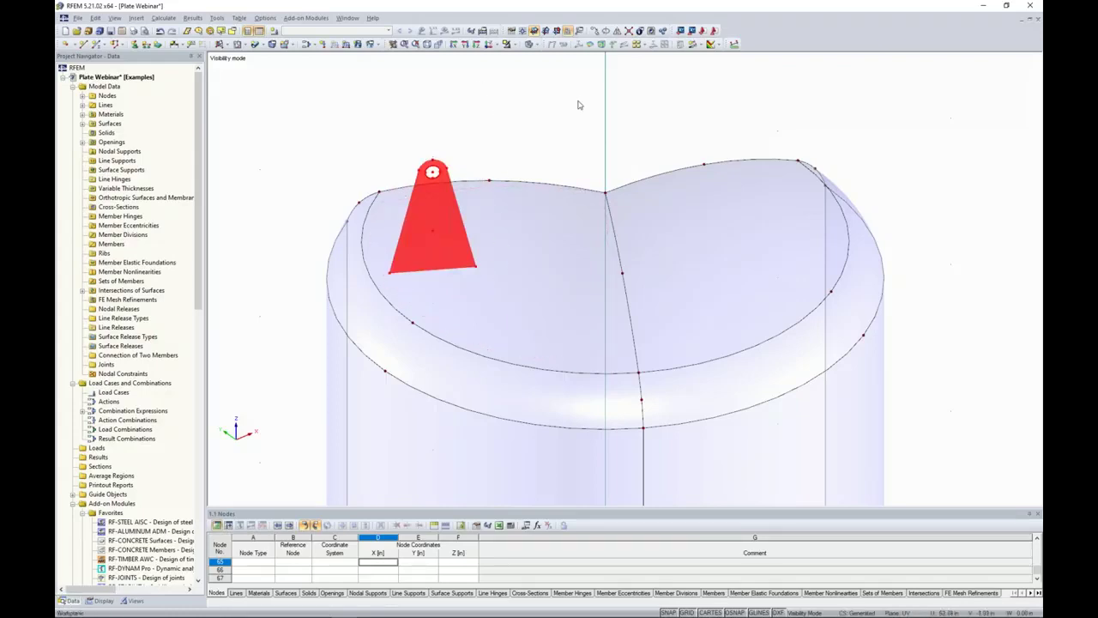
click(616, 32)
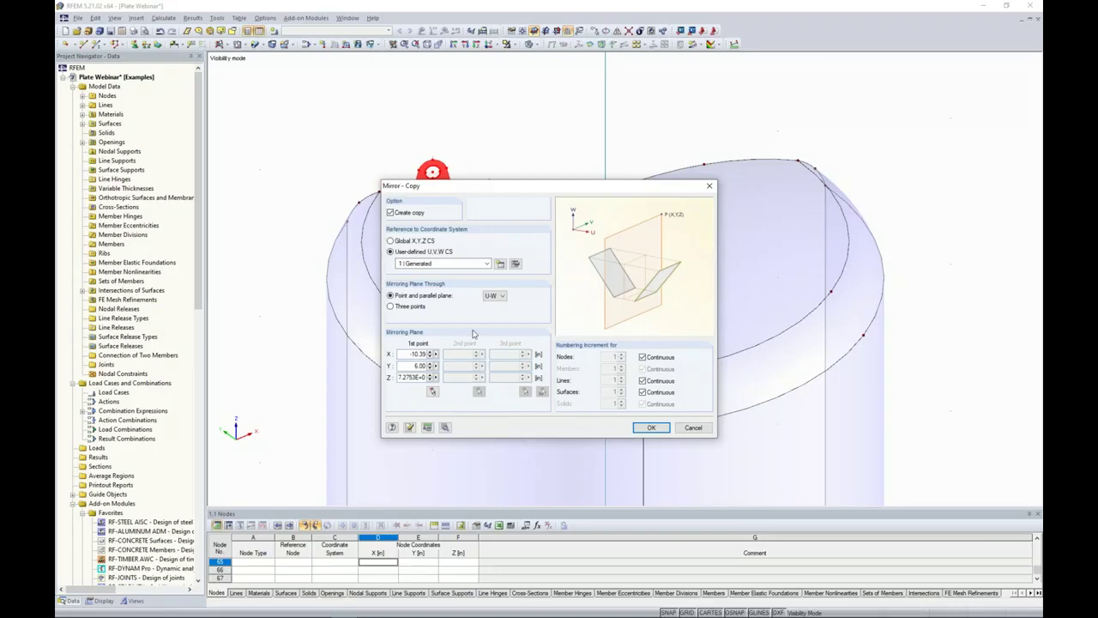
click(432, 392)
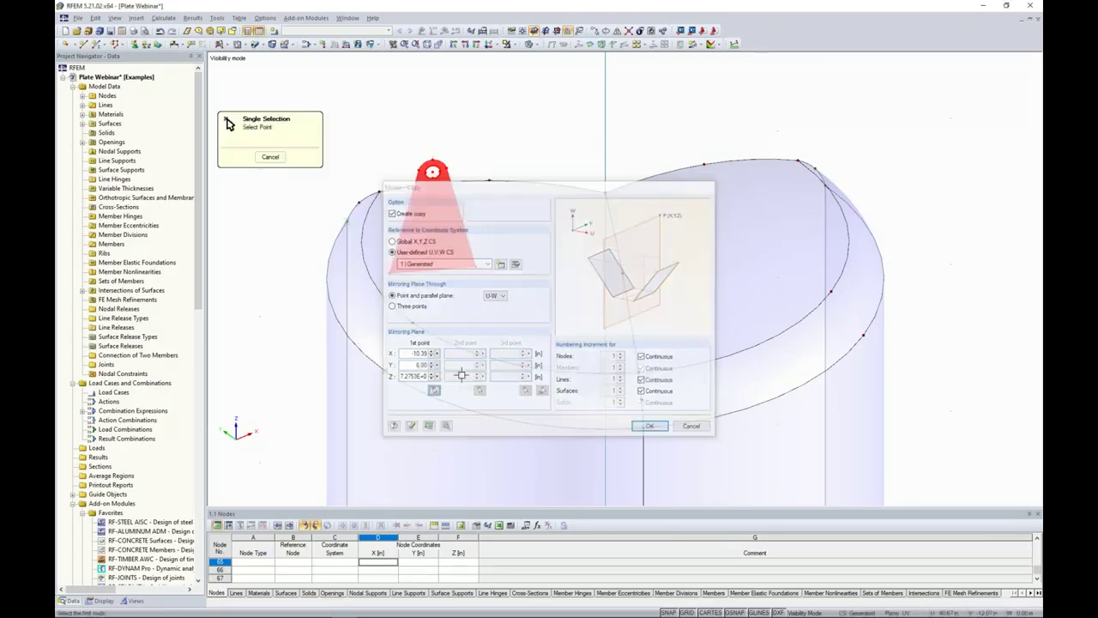
click(606, 191)
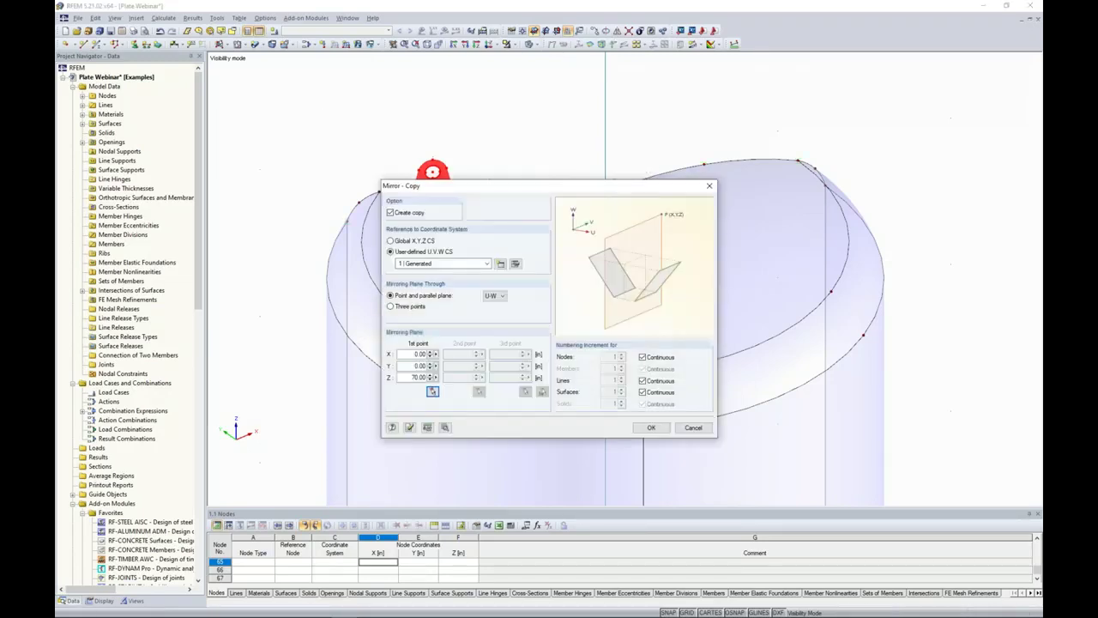
click(651, 427)
ctrl+middle_drag(958, 313, 926, 277)
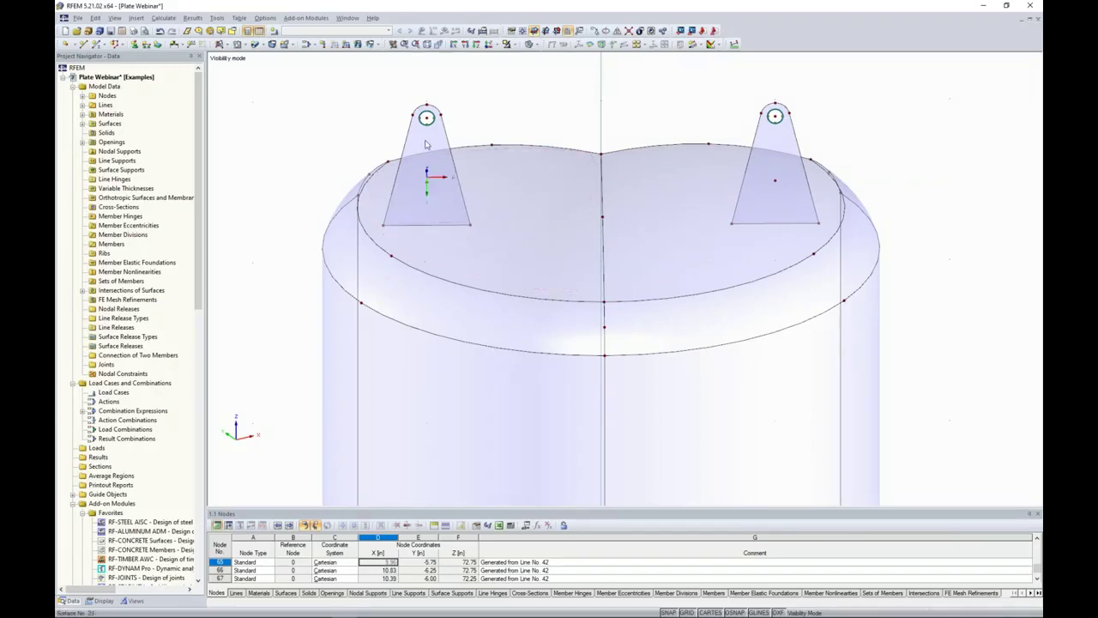
Create the intersection between one lifting lug and its side of the dome, selecting them in wireframe and restoring the solid transparent display
mouse_move(311, 277)
ctrl+middle_down()
mouse_move(368, 162)
mouse_move(296, 273)
mouse_move(303, 292)
ctrl+middle_up()
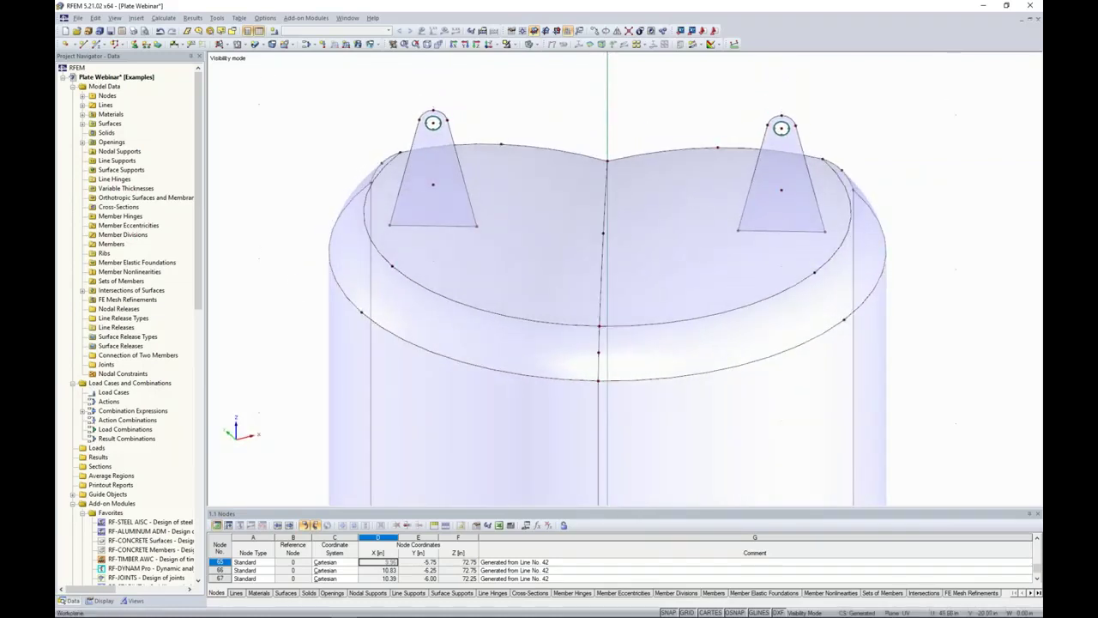
drag(350, 85, 335, 123)
click(524, 45)
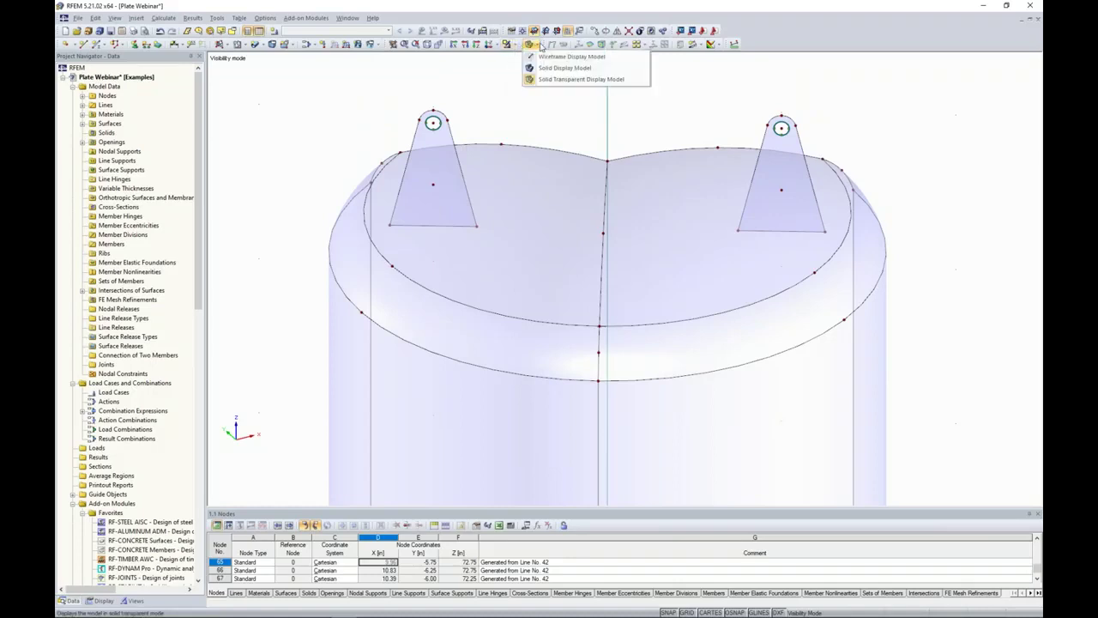
click(558, 55)
drag(503, 258, 325, 80)
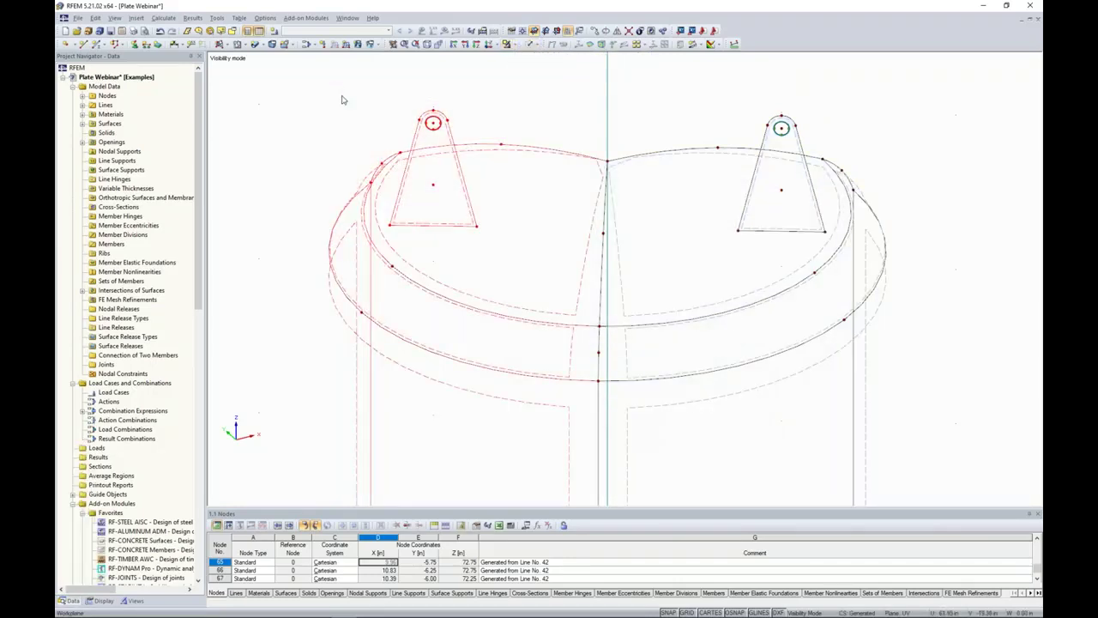
right_click(429, 226)
mouse_move(446, 230)
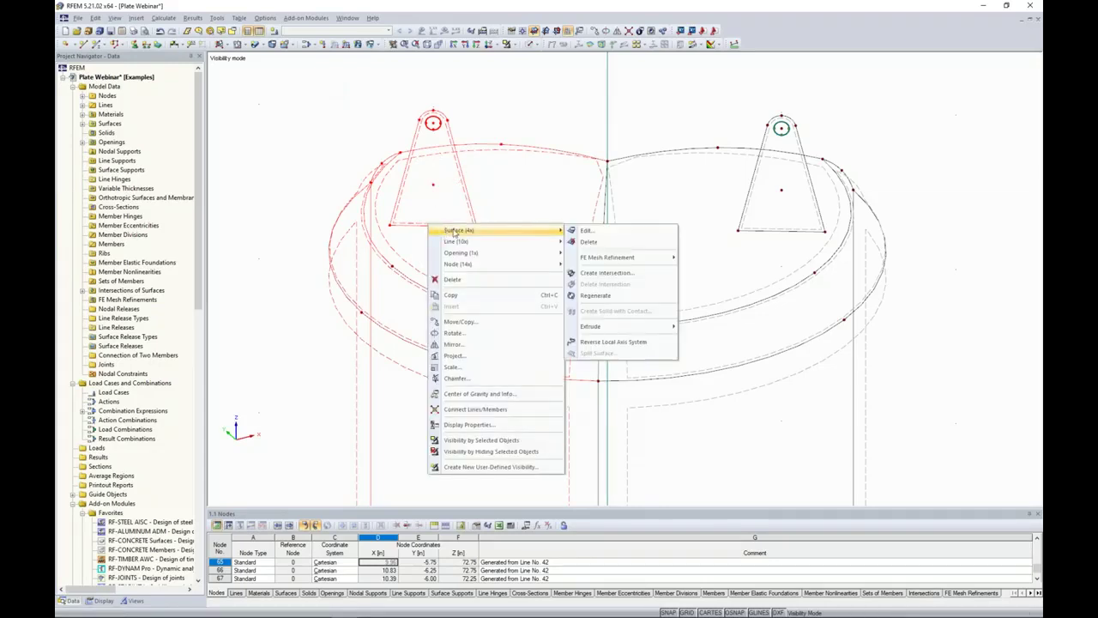
click(608, 273)
click(531, 44)
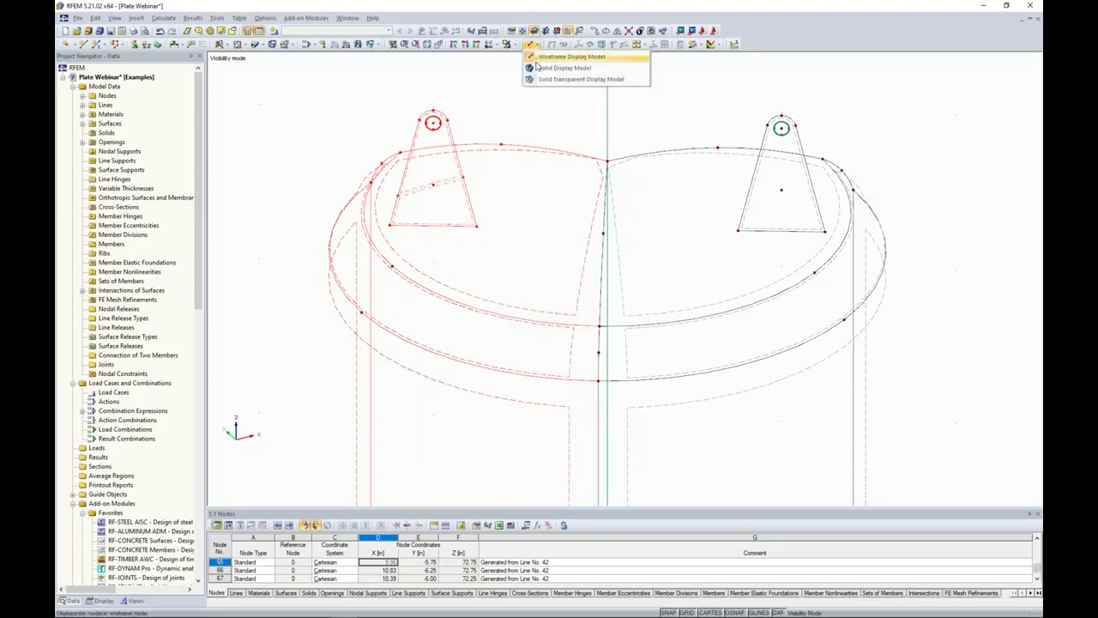
click(540, 82)
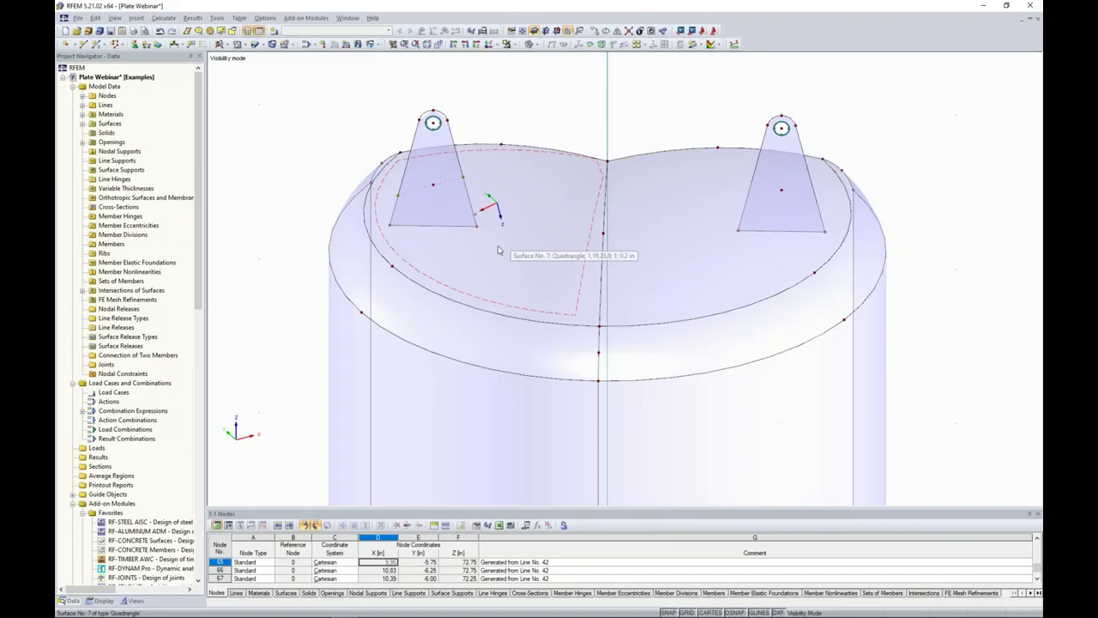
Create the intersection between the opposite lifting lug and the dome surfaces it crosses, using wireframe display for selection, and return to solid transparent display
scroll(499, 249, down, 3)
ctrl+middle_drag(500, 250, 952, 240)
ctrl+middle_drag(686, 257, 711, 244)
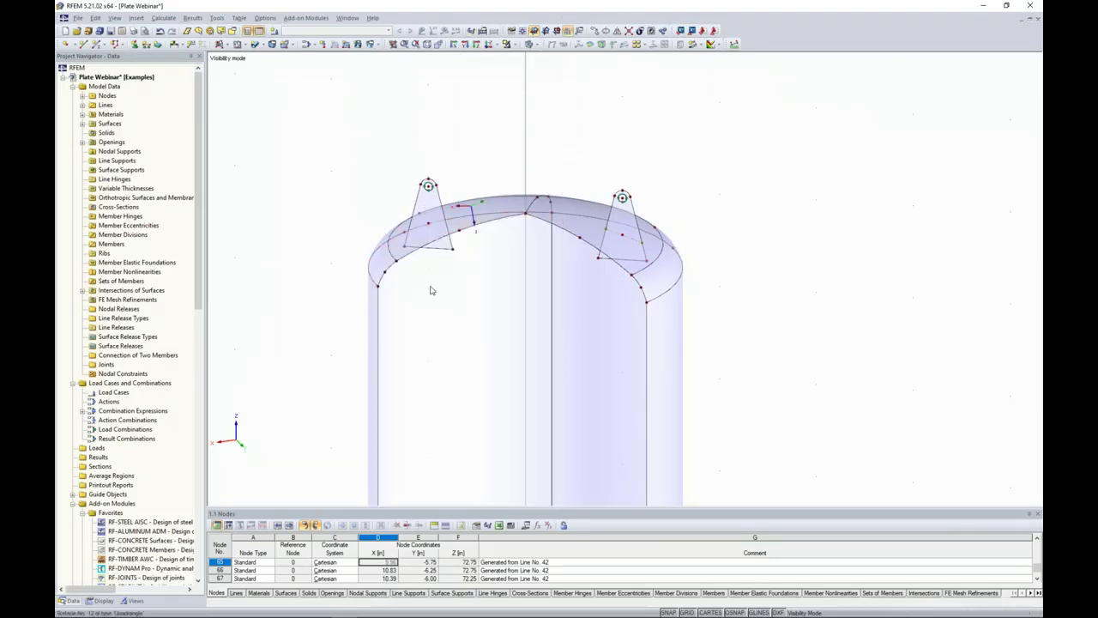
click(532, 45)
click(549, 76)
drag(401, 165, 384, 138)
scroll(438, 253, up, 5)
ctrl+middle_drag(439, 253, 432, 213)
drag(494, 257, 374, 73)
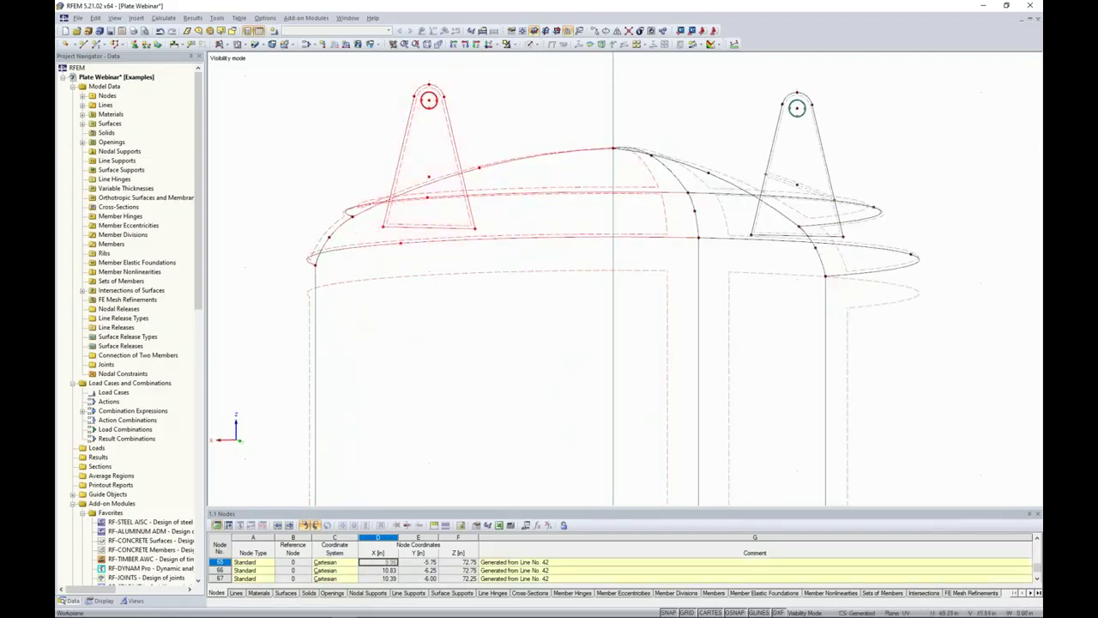
right_click(438, 179)
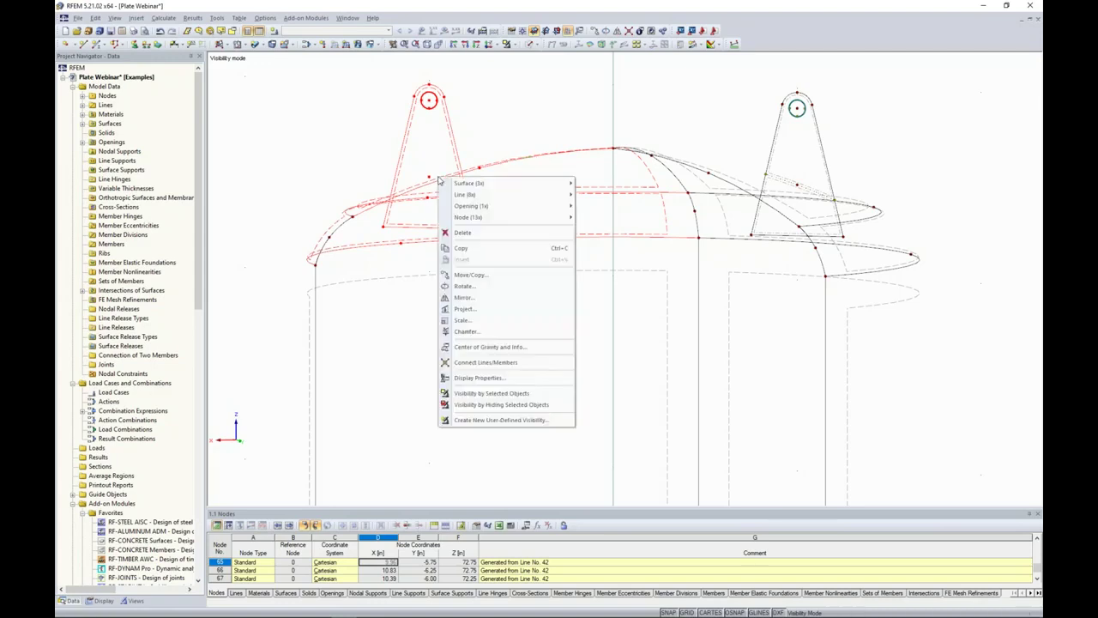
mouse_move(555, 184)
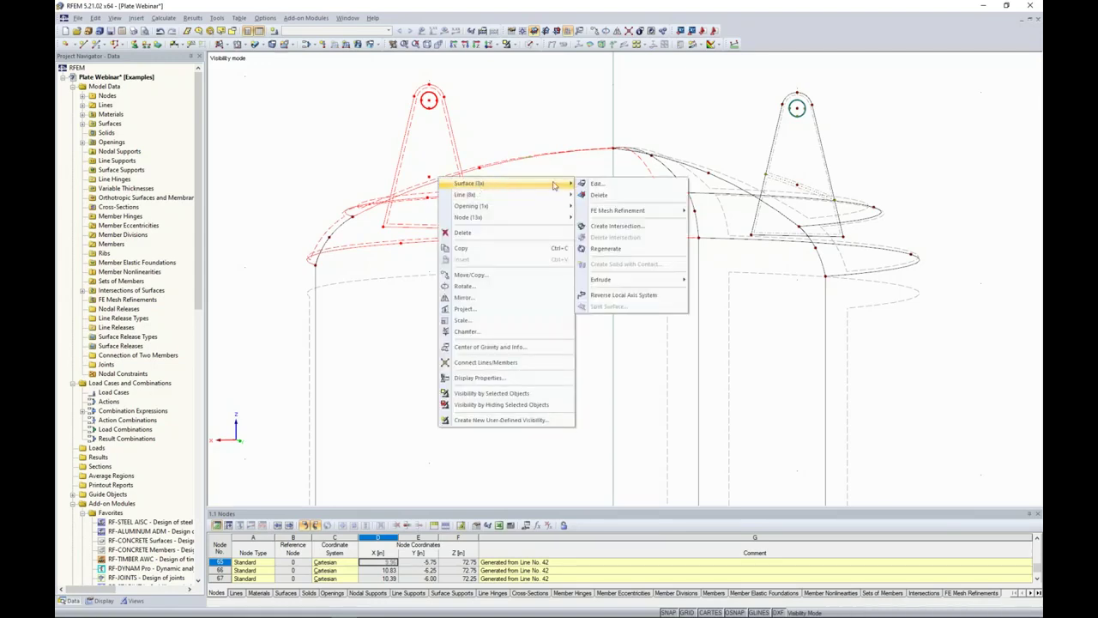
click(595, 226)
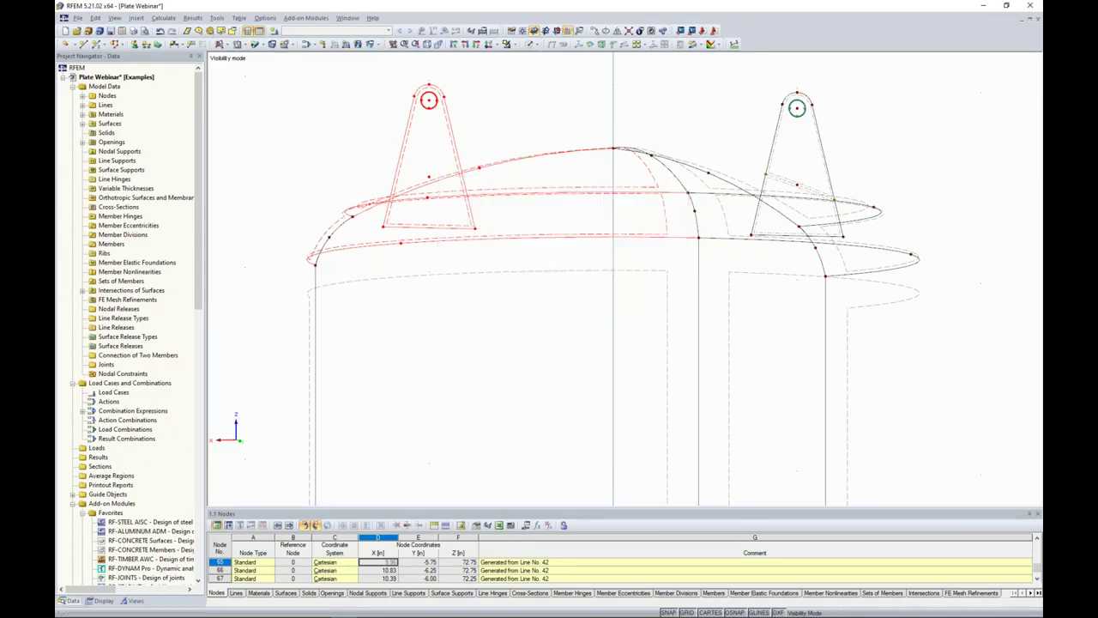
click(540, 46)
click(548, 80)
Deactivate the lower surface components of both lifting lugs, beneath their intersections with the dome
mouse_move(520, 138)
ctrl+middle_down()
mouse_move(519, 226)
mouse_move(489, 159)
ctrl+middle_up()
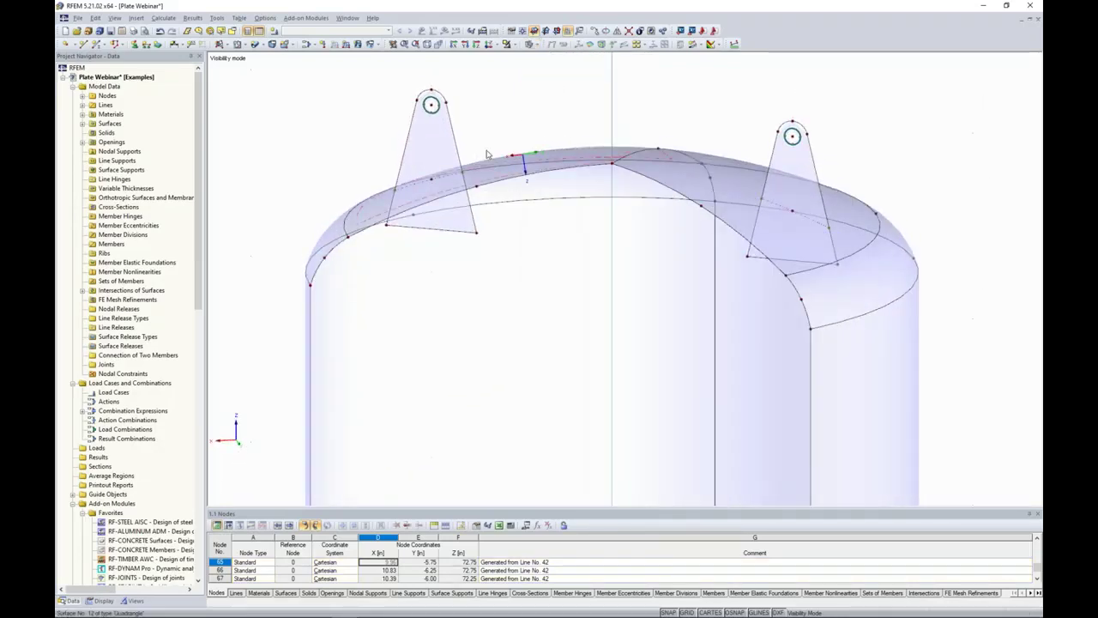
click(418, 199)
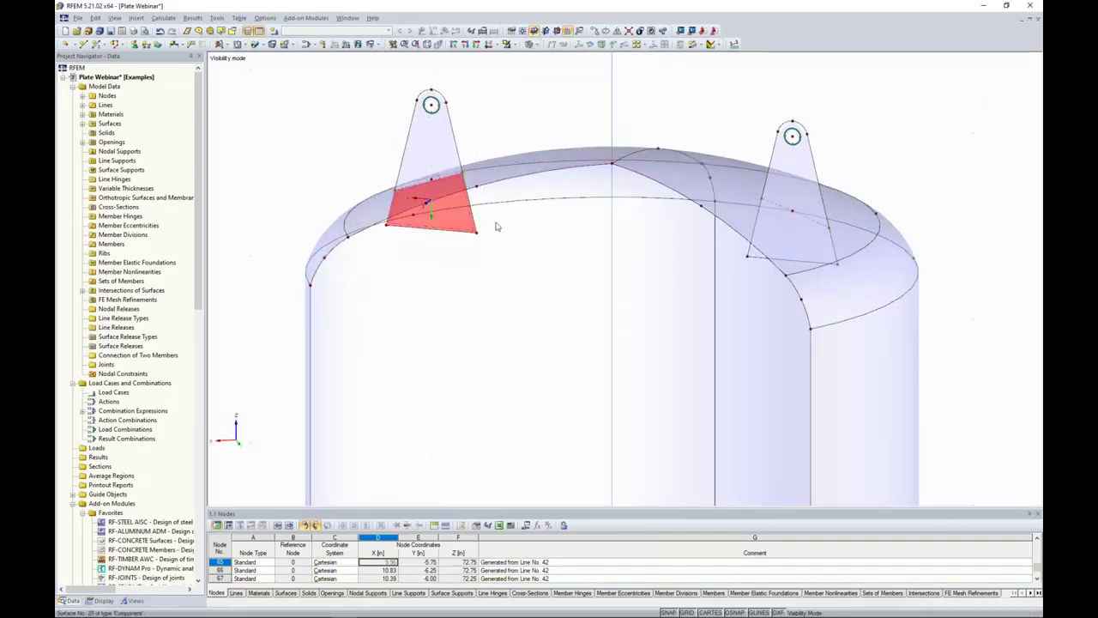
ctrl+middle_drag(687, 316, 800, 300)
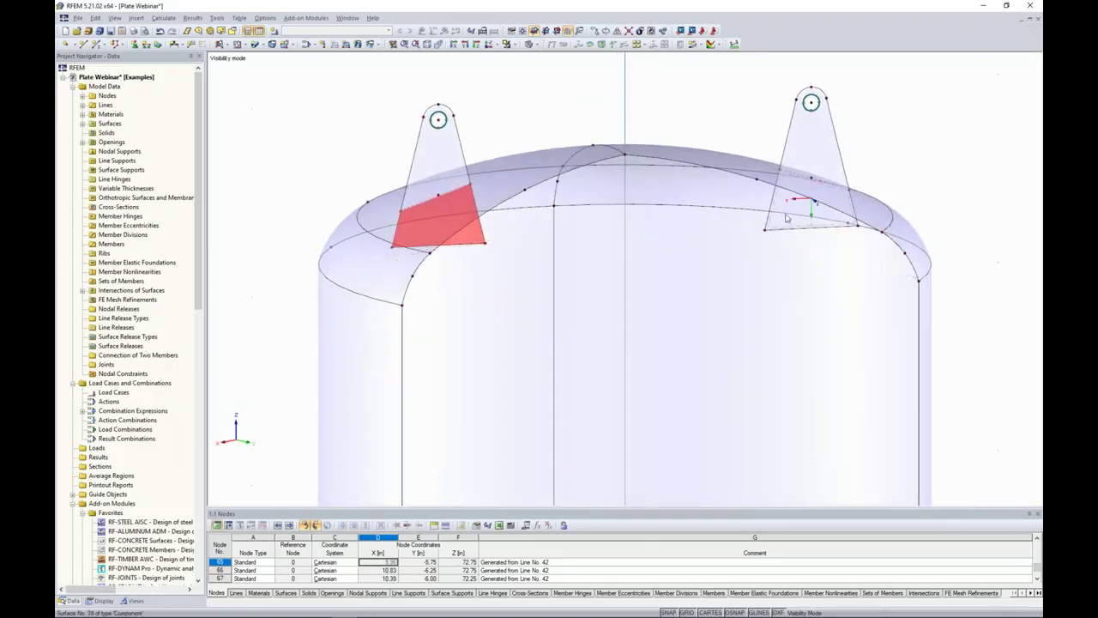
ctrl+click(811, 202)
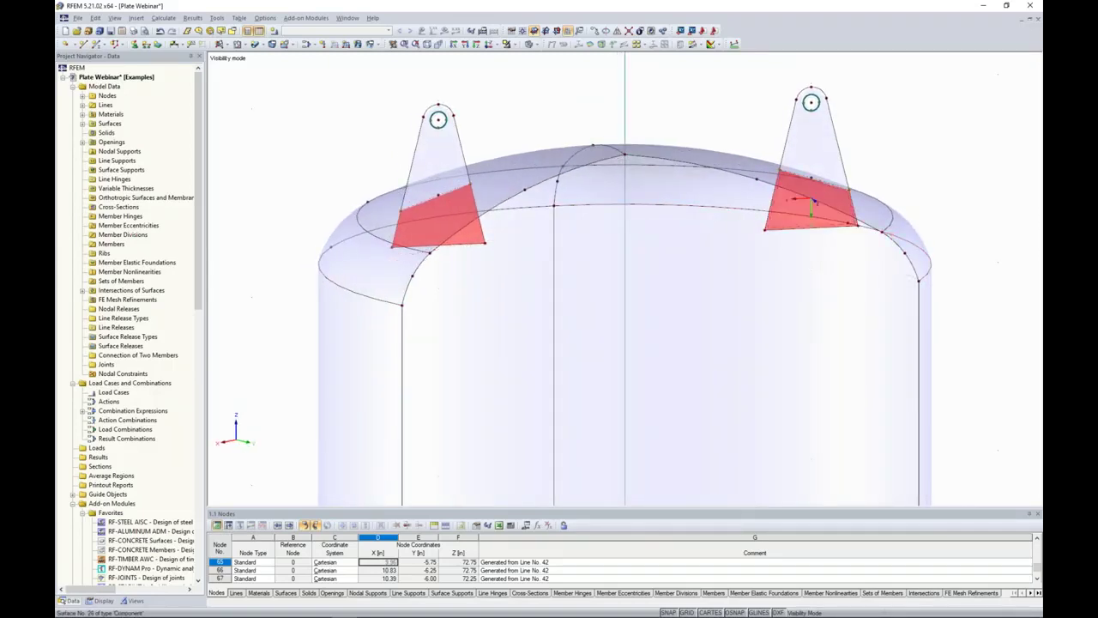
right_click(778, 224)
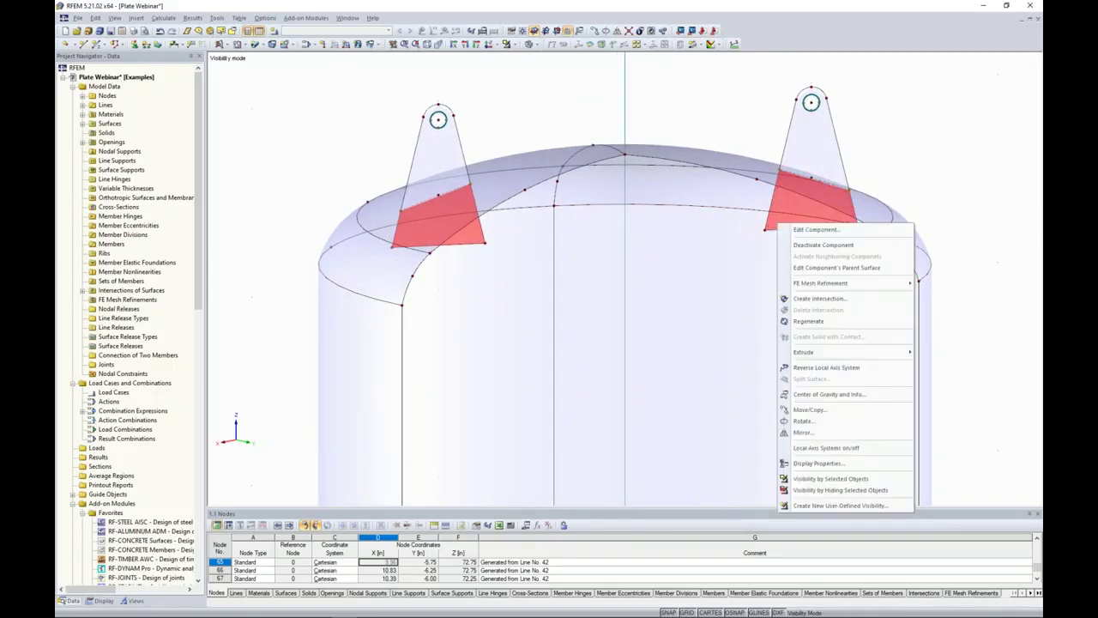
click(788, 245)
Cancel the visibility mode to display the complete vessel with all of its surfaces
ctrl+middle_drag(932, 189, 388, 318)
scroll(388, 318, down, 6)
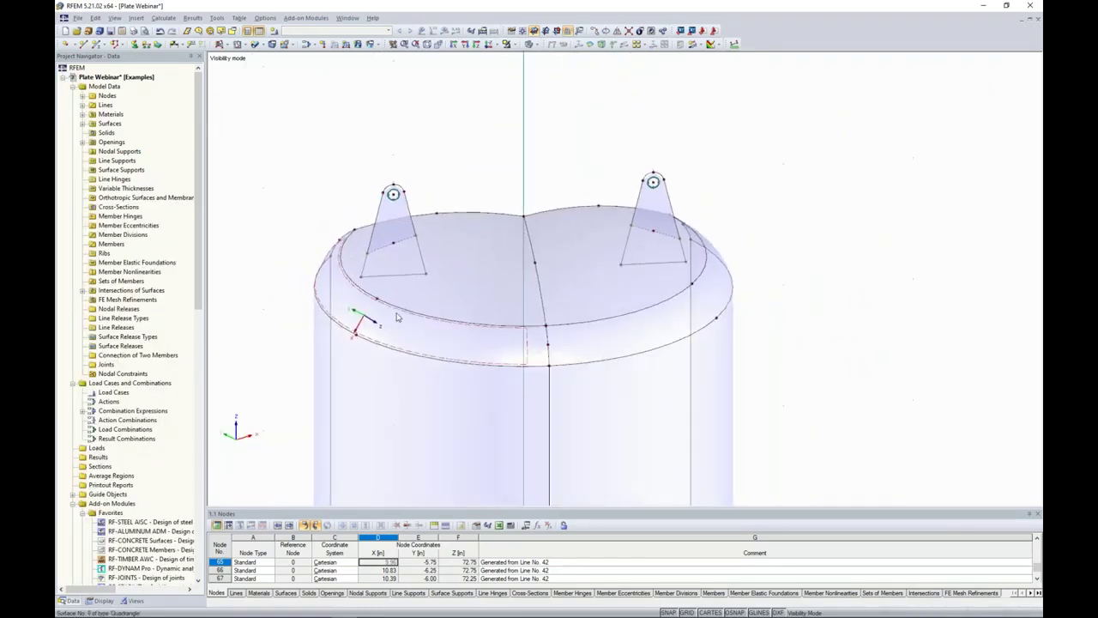
ctrl+middle_drag(674, 265, 554, 282)
click(509, 44)
click(558, 133)
ctrl+middle_drag(796, 277, 611, 233)
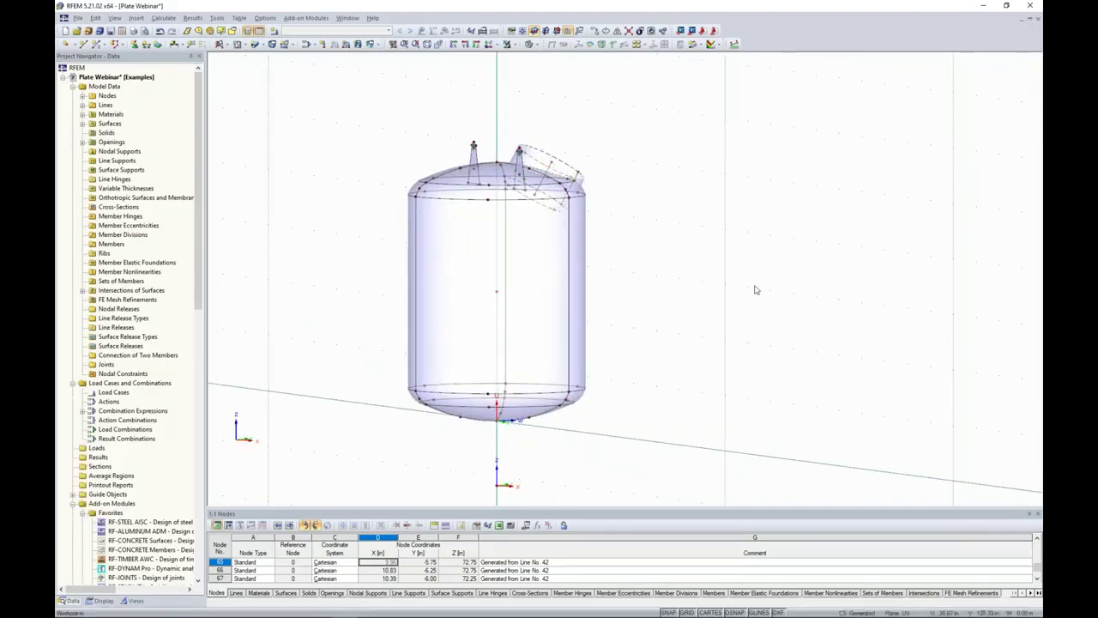
Hide the global X,Y,Z coordinate system symbol at the zero point to expose the node below the vessel
ctrl+middle_drag(755, 290, 840, 329)
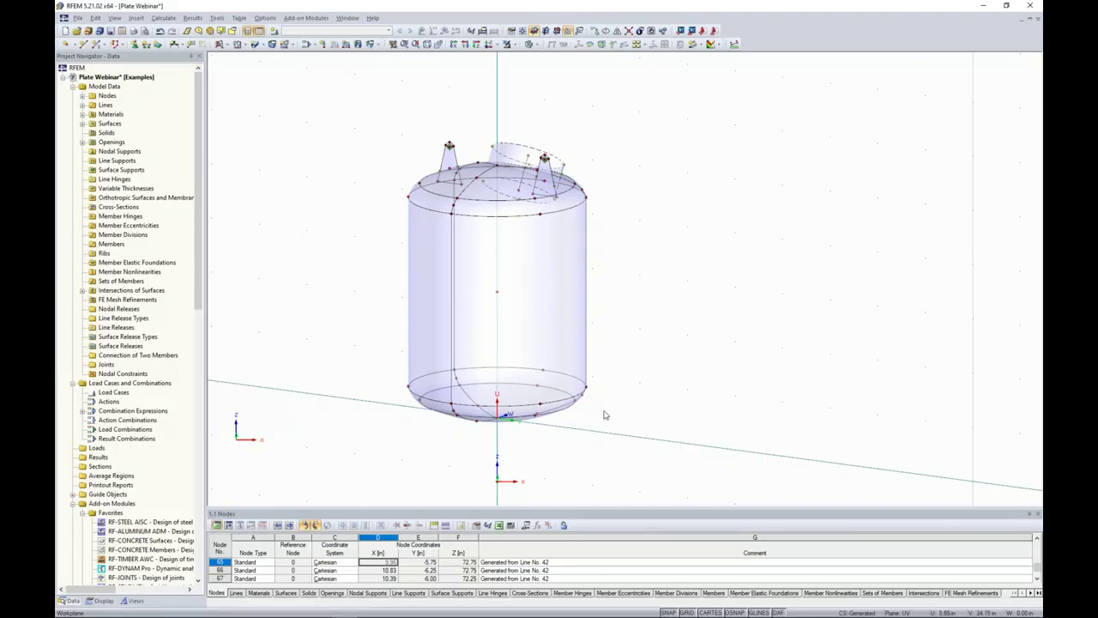
middle_drag(606, 415, 599, 352)
scroll(599, 353, up, 1)
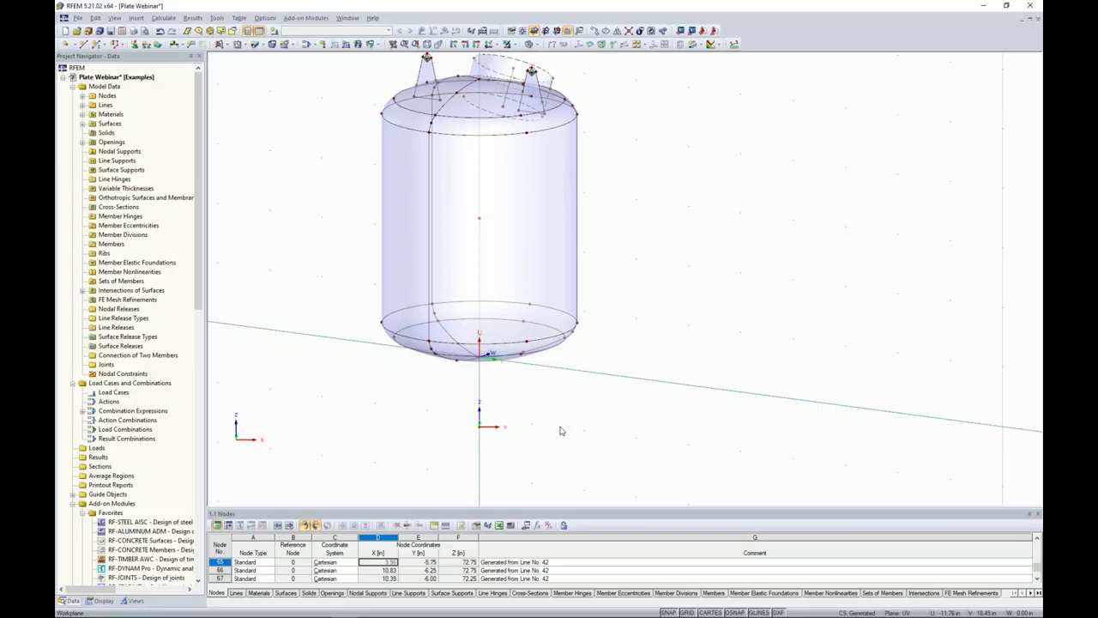
middle_drag(560, 431, 593, 404)
scroll(593, 404, down, 1)
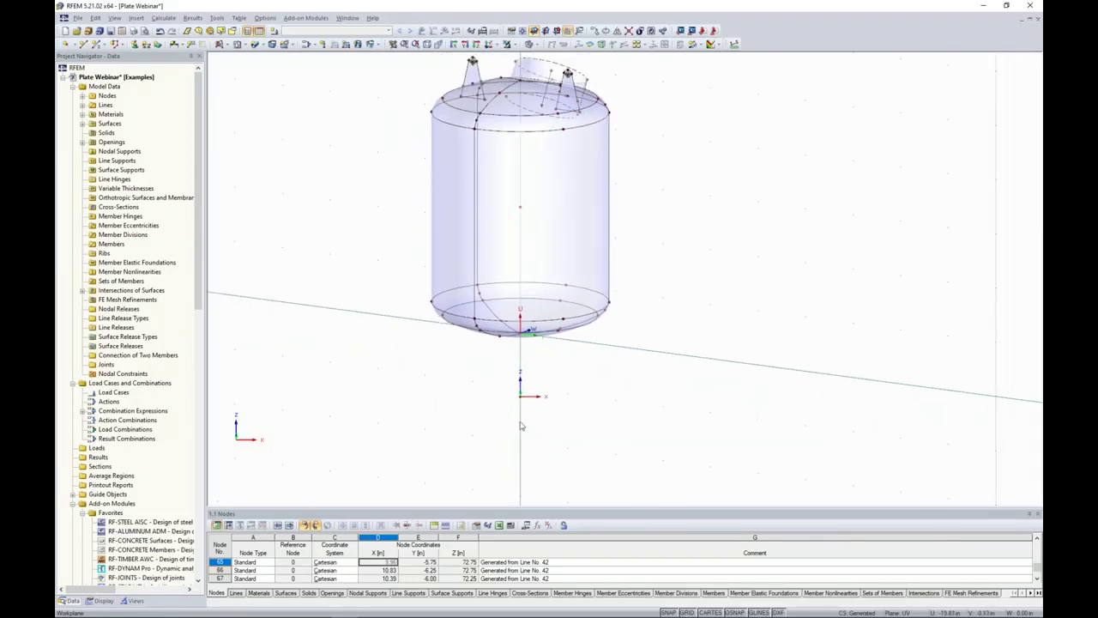
scroll(521, 424, up, 1)
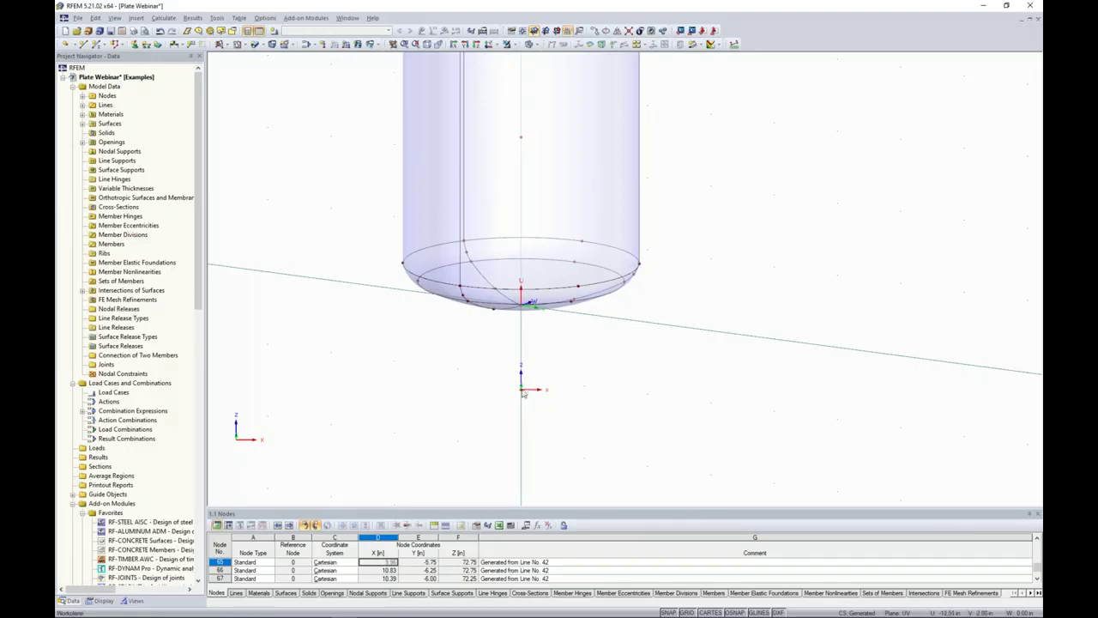
click(103, 600)
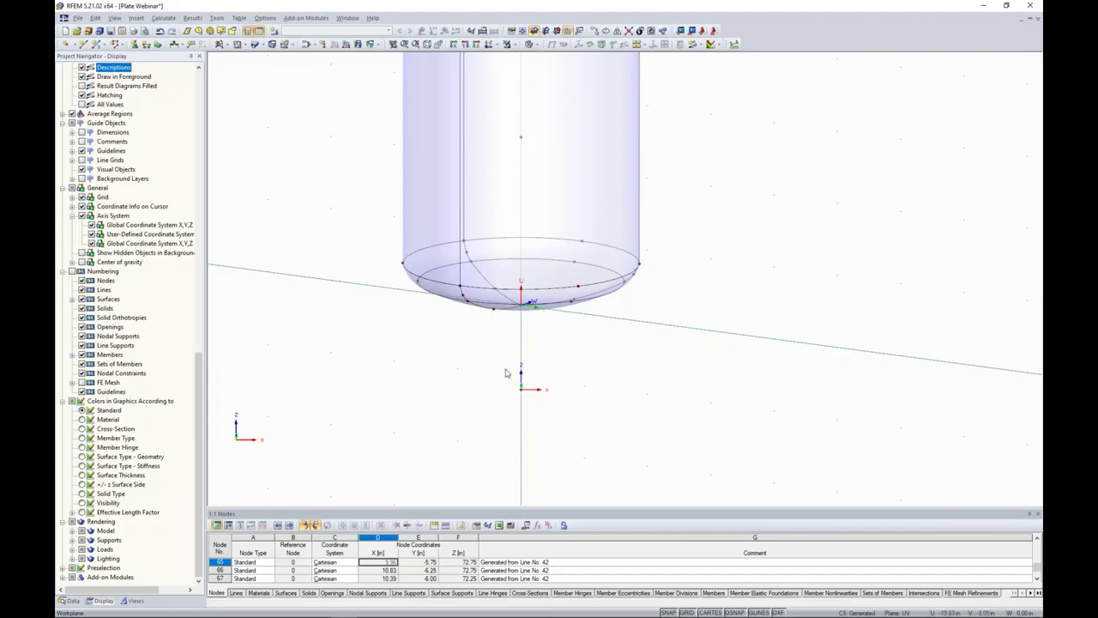
drag(199, 401, 196, 315)
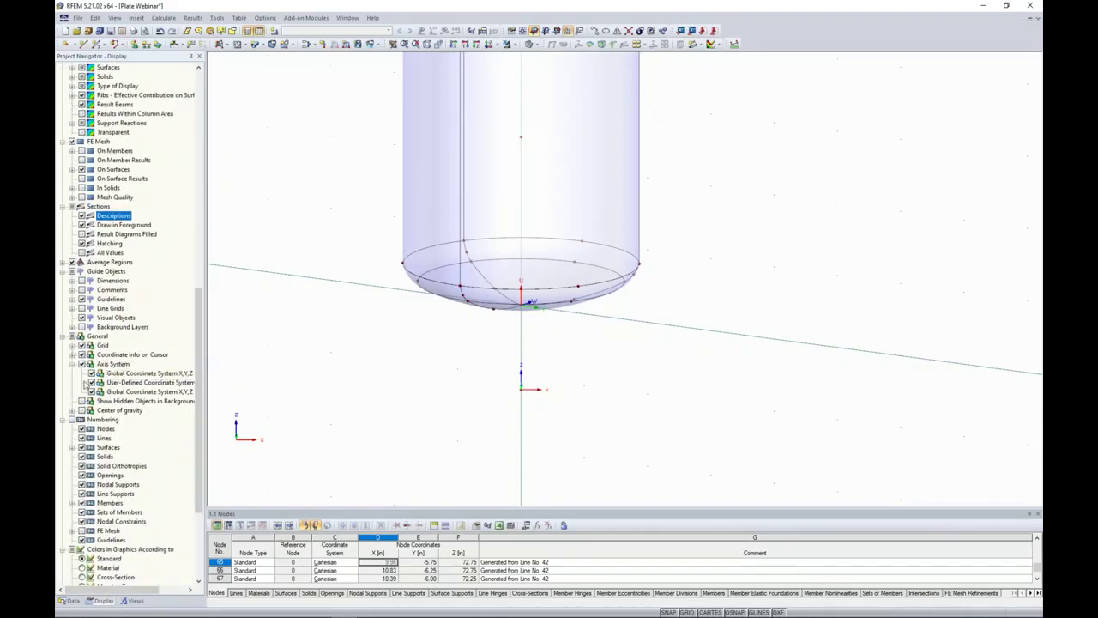
click(73, 365)
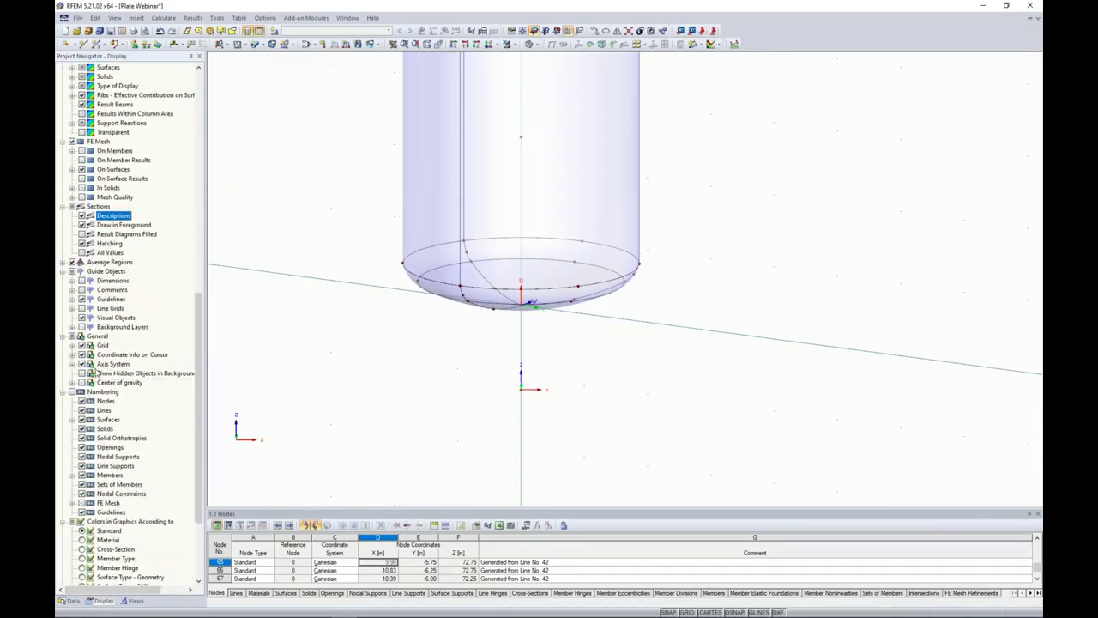
click(73, 365)
click(91, 373)
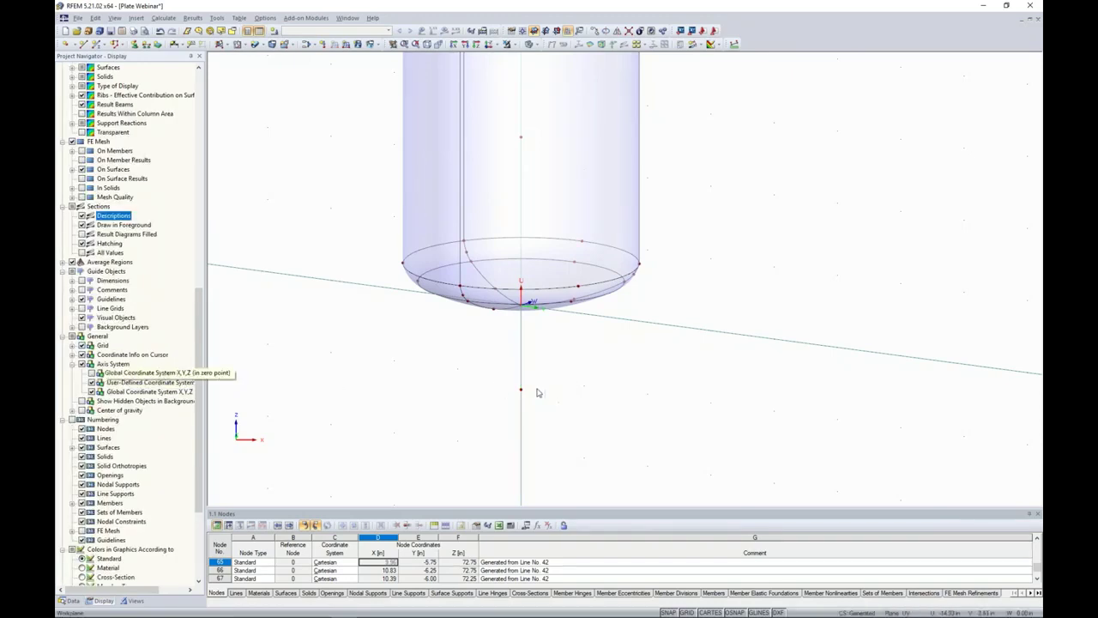
drag(490, 364, 575, 422)
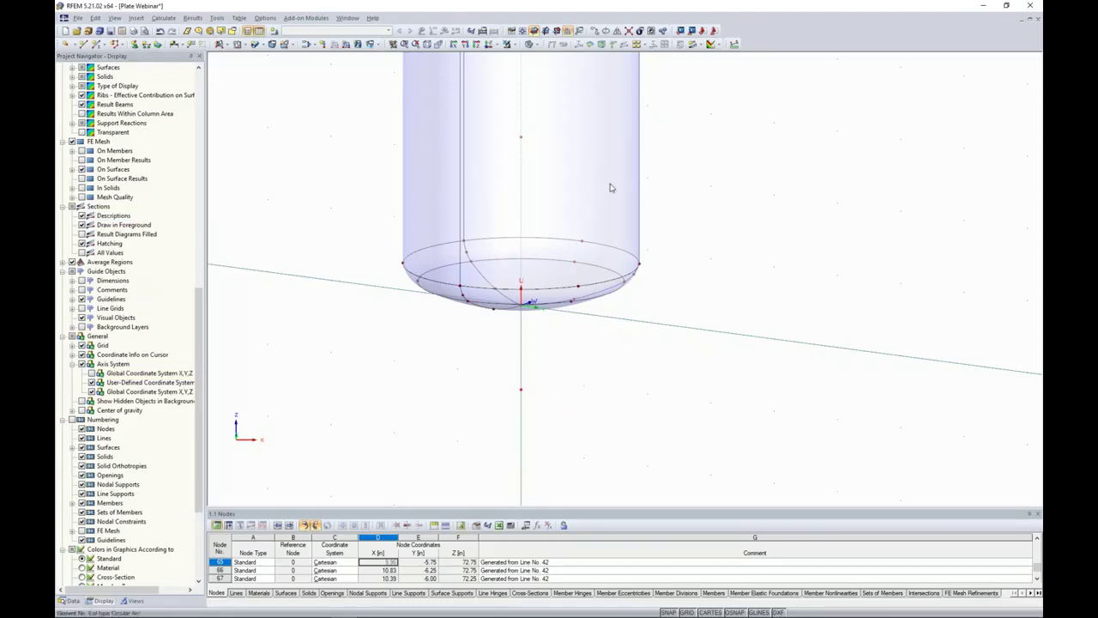
scroll(523, 319, up, 3)
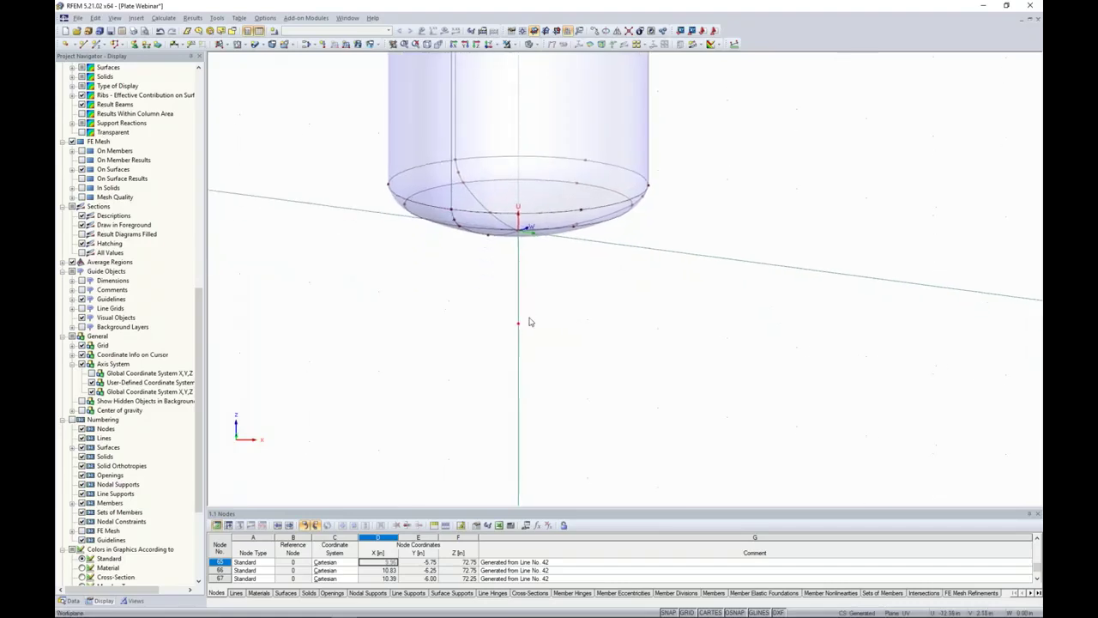
Set up one copy of the node below the vessel, displaced only along W with 0 displacement in U and V
right_click(517, 320)
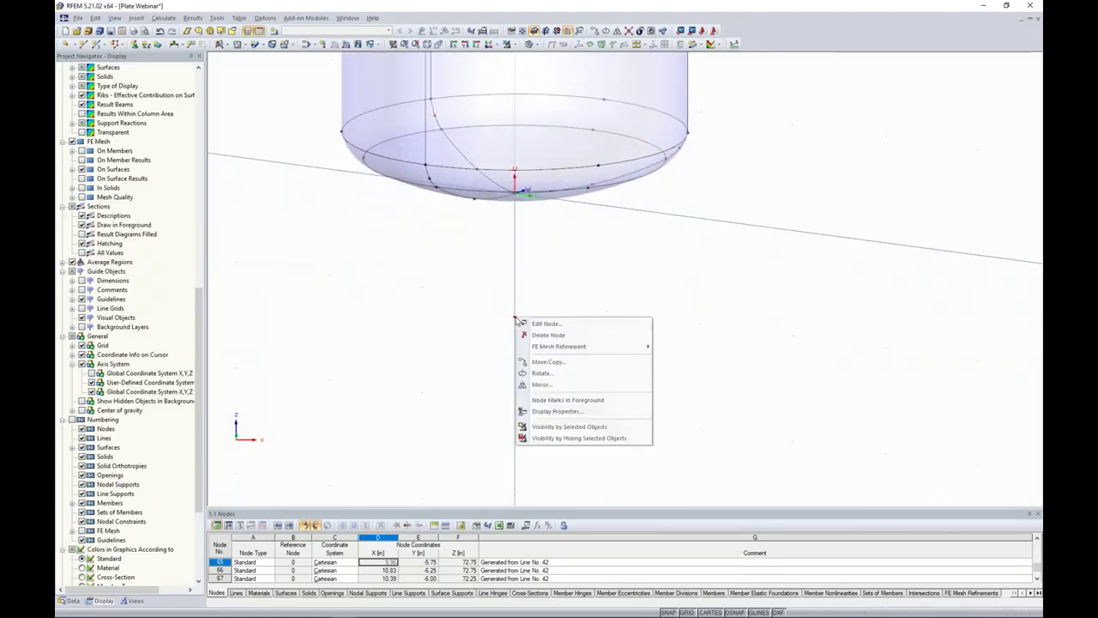
click(566, 364)
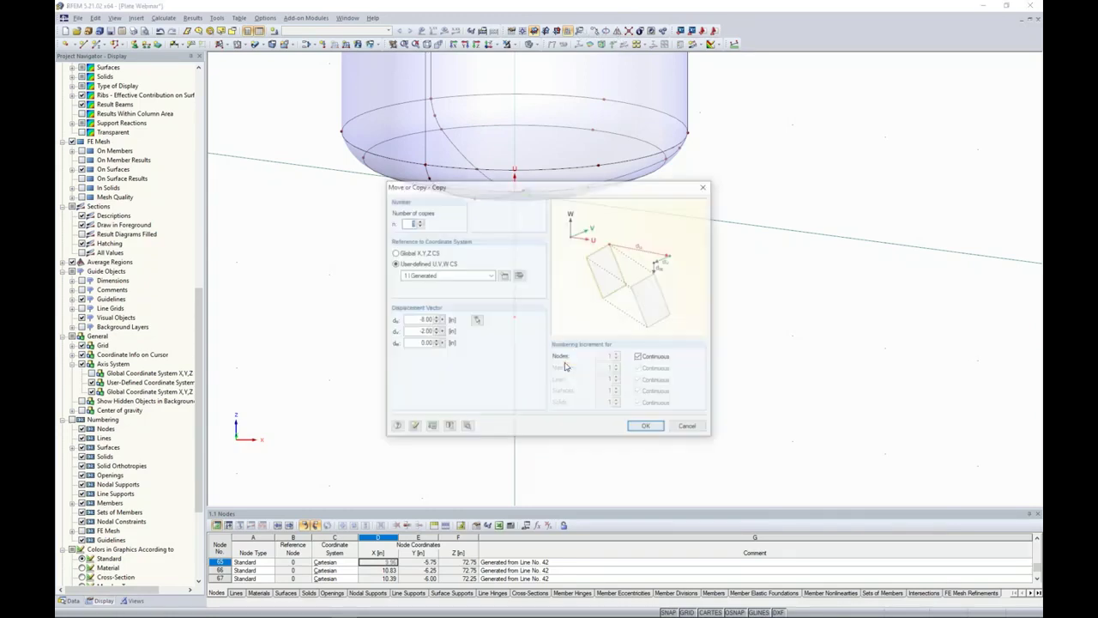
double_click(415, 319)
text(0)
key(Tab)
text(0)
key(Tab)
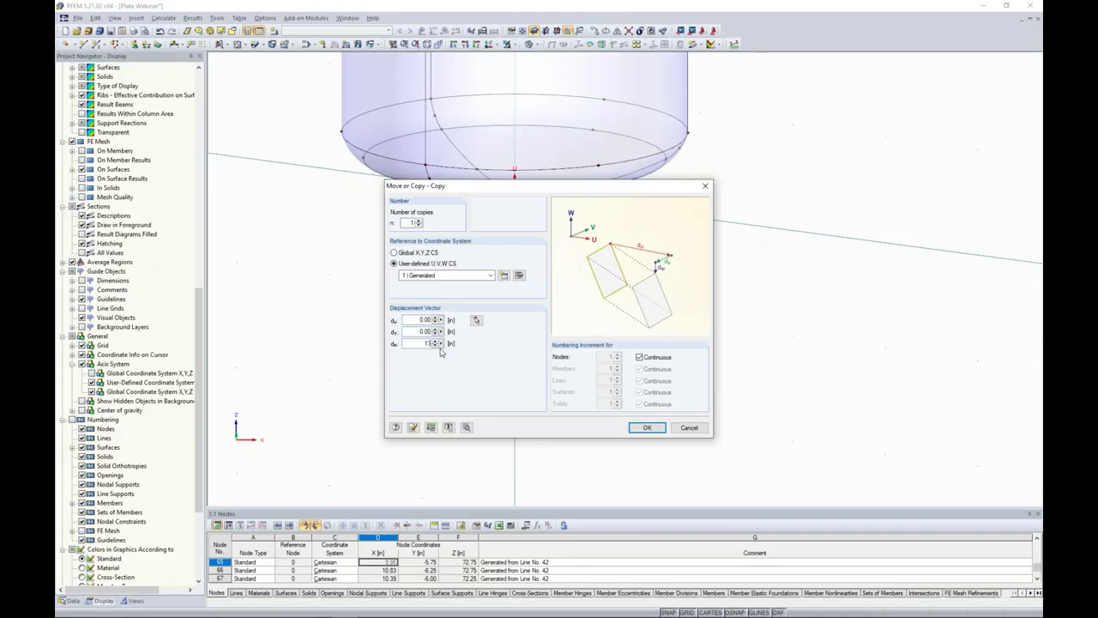
Enable creating new lines between the selected node and its copy, and apply the copy
click(466, 428)
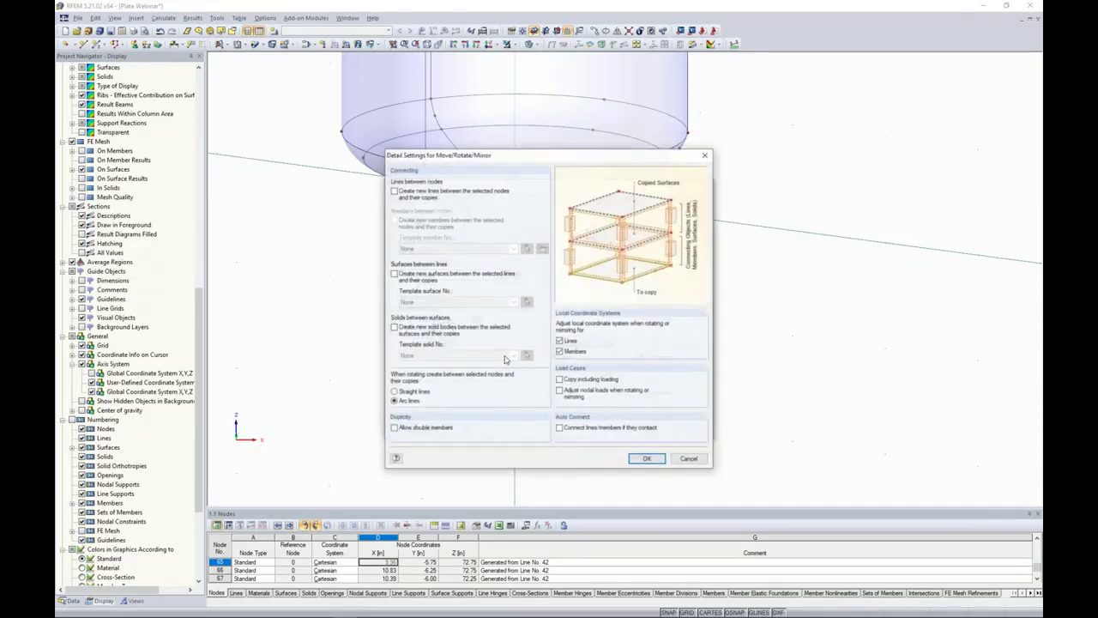
click(394, 191)
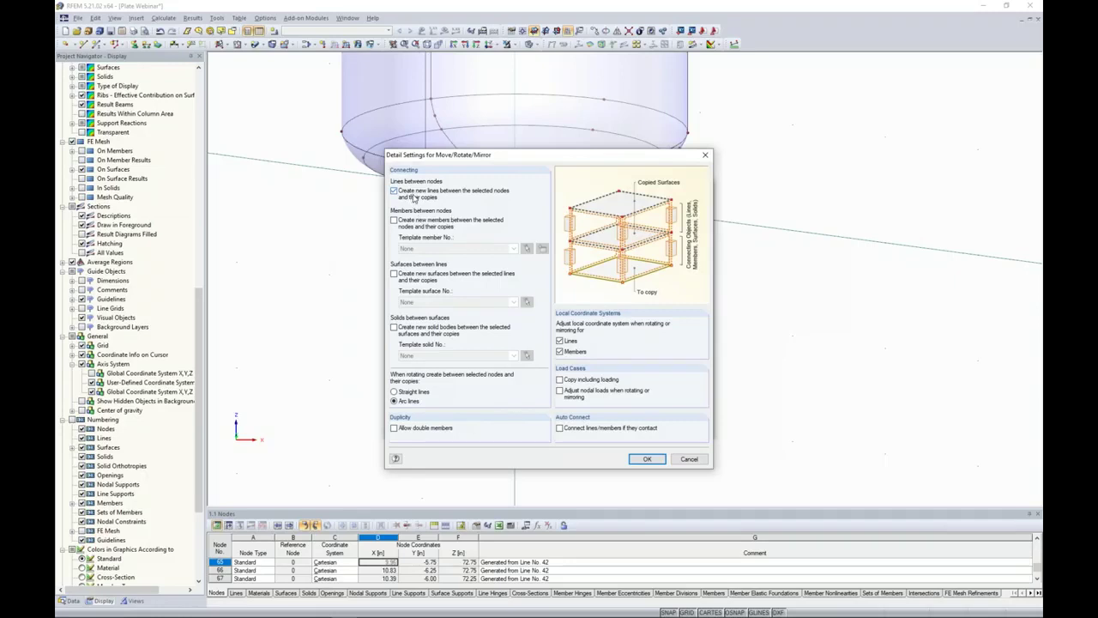
click(647, 459)
click(644, 425)
ctrl+middle_drag(697, 302, 578, 350)
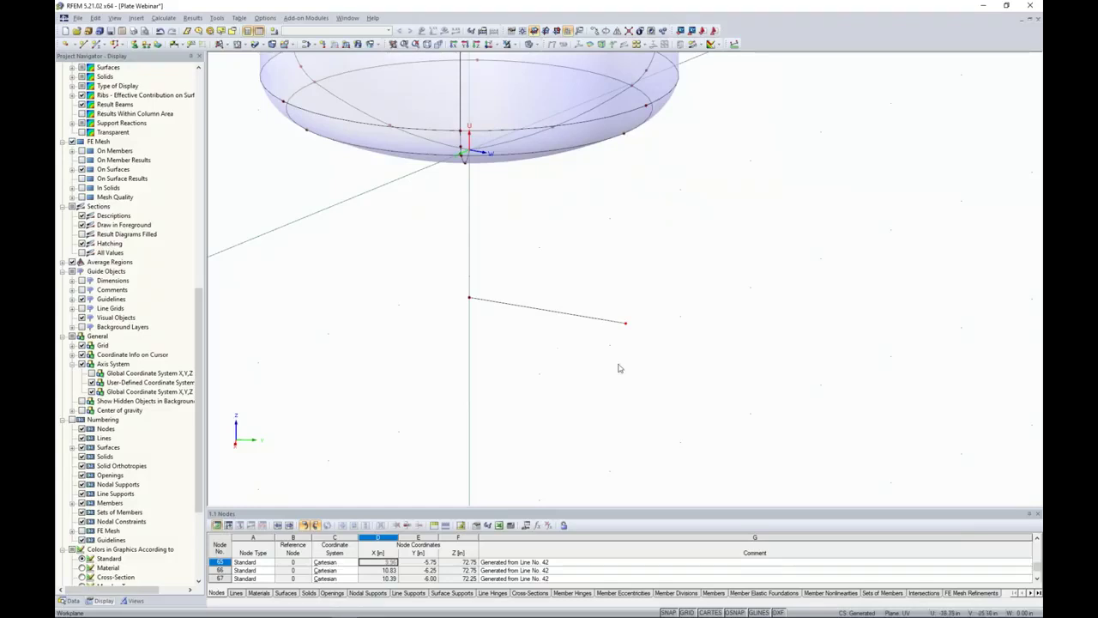
middle_drag(621, 372, 549, 361)
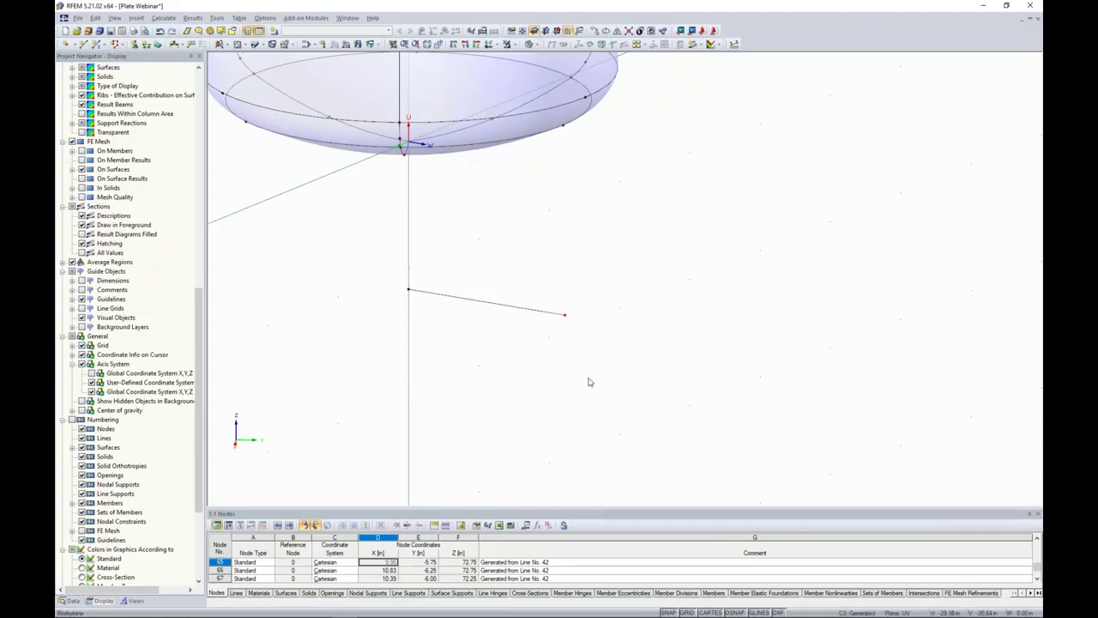
Switch the work plane to VW and move its origin to the outer end node of the line below the vessel
middle_drag(617, 354, 542, 347)
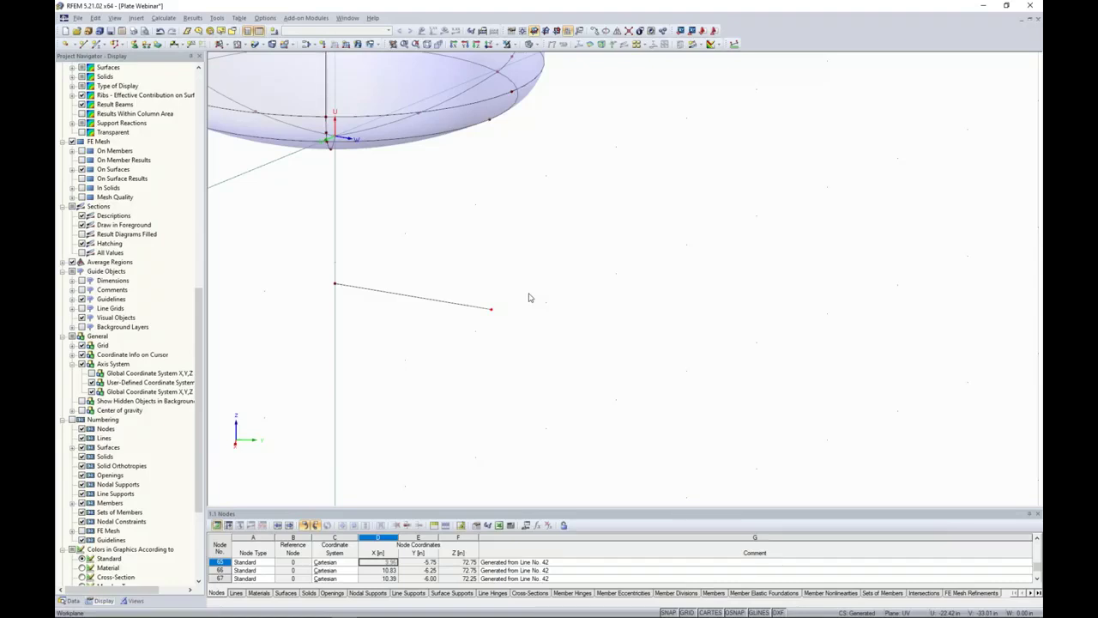
click(545, 31)
scroll(547, 227, down, 3)
ctrl+middle_drag(554, 250, 608, 154)
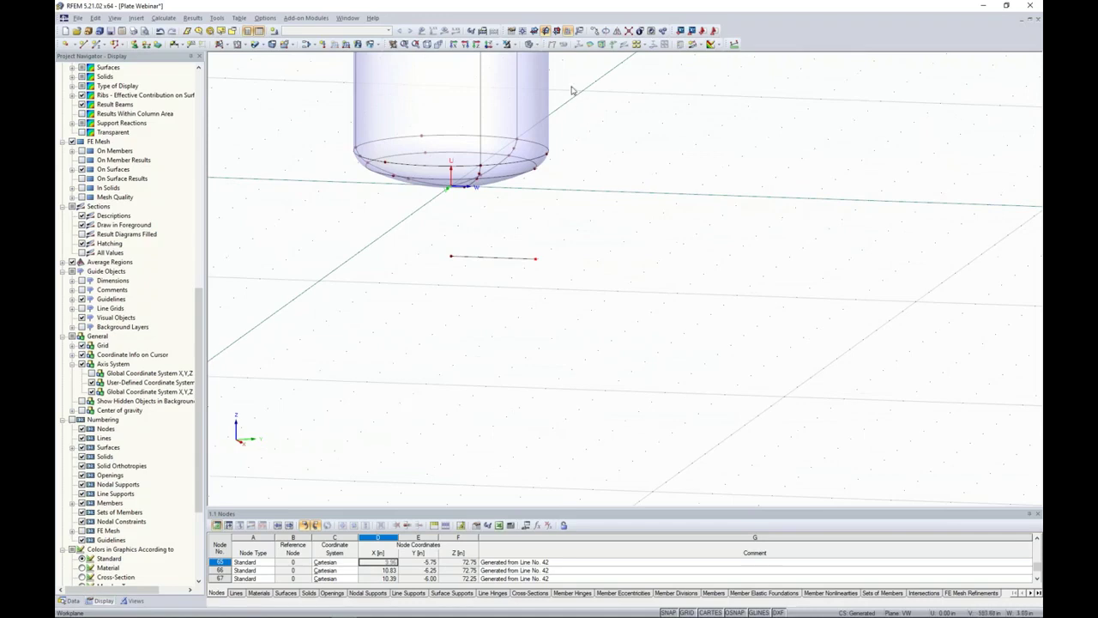
click(523, 32)
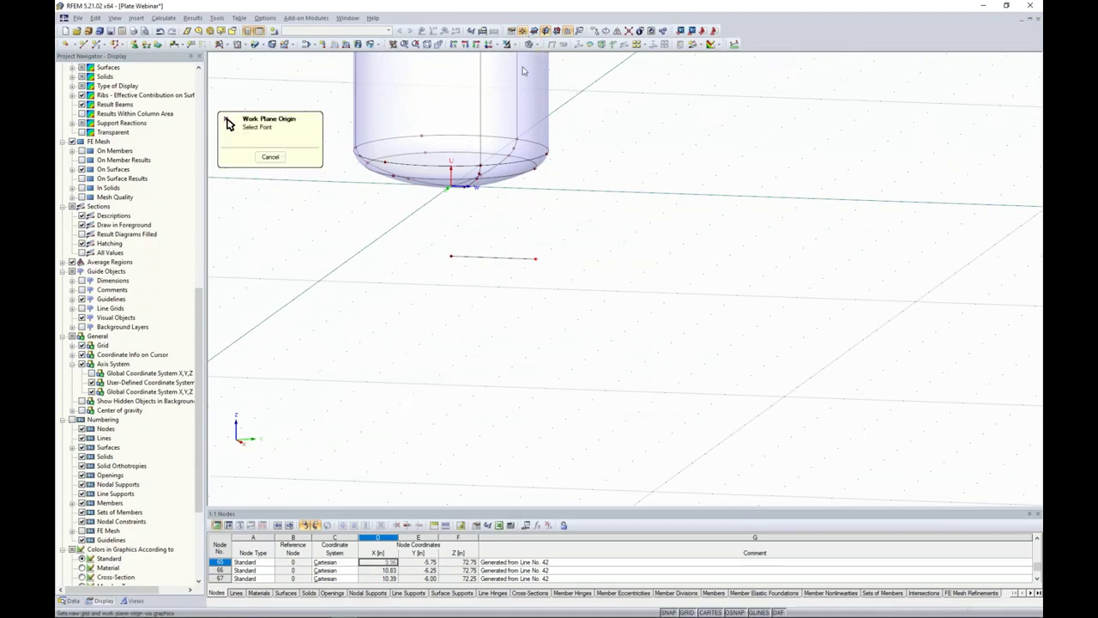
click(536, 256)
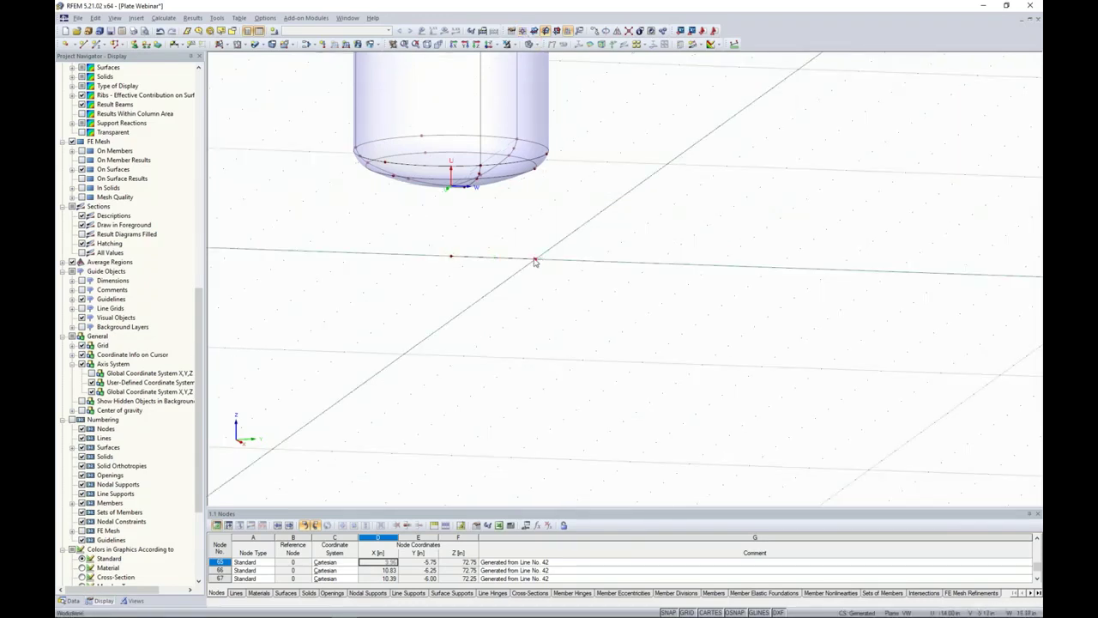
Set the work plane's grid point spacing to 1.00 in in both directions
ctrl+middle_drag(578, 323, 468, 356)
scroll(474, 359, down, 7)
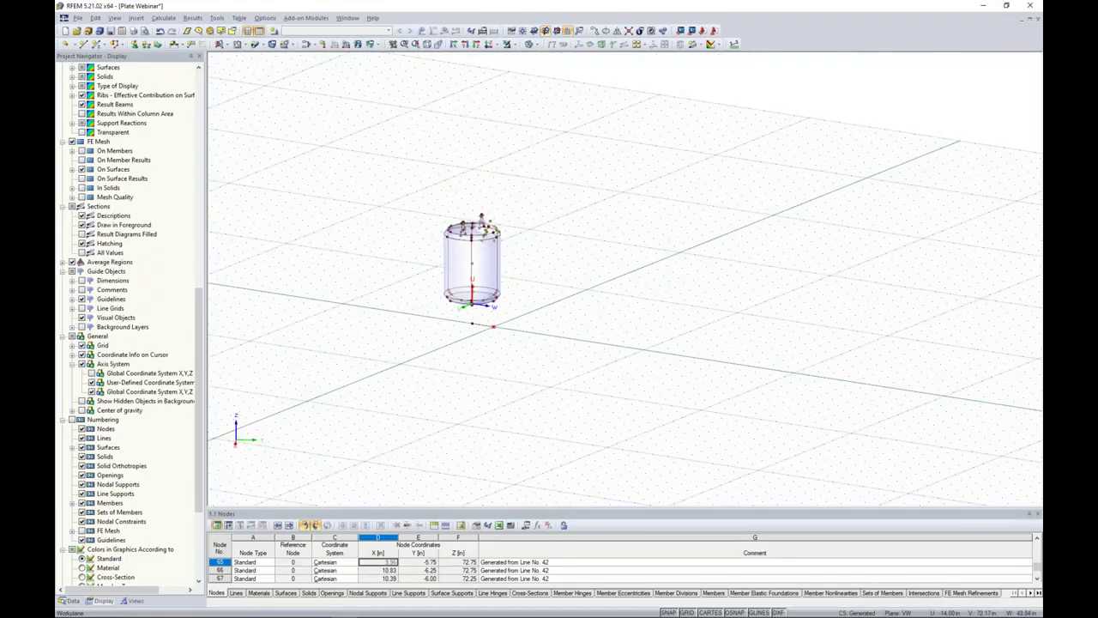
ctrl+middle_drag(545, 344, 568, 351)
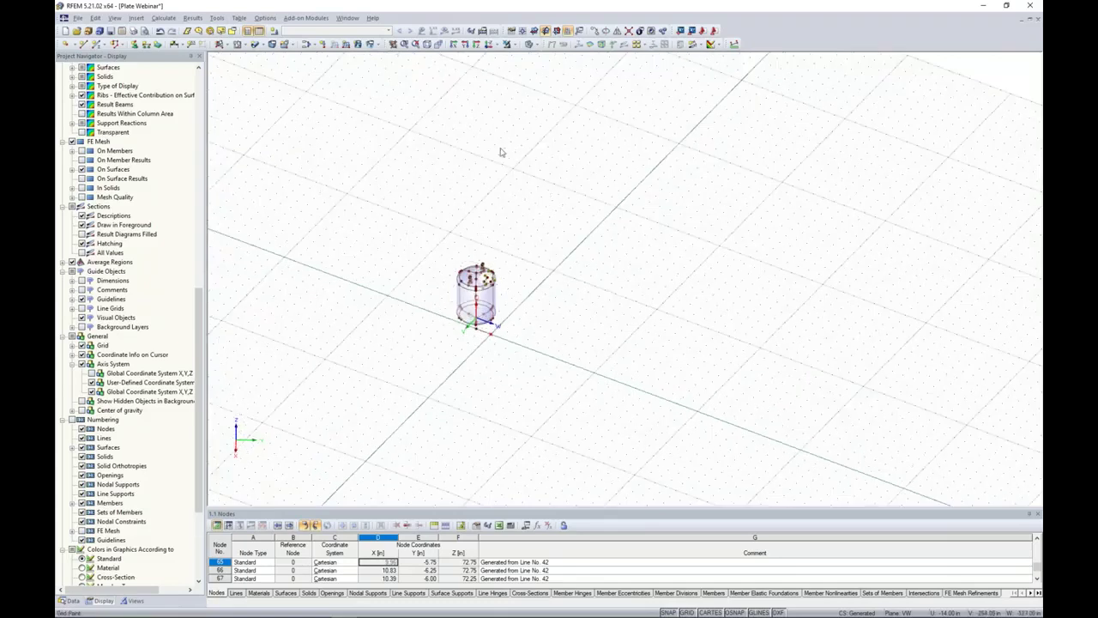
middle_drag(508, 335, 577, 321)
scroll(574, 333, up, 3)
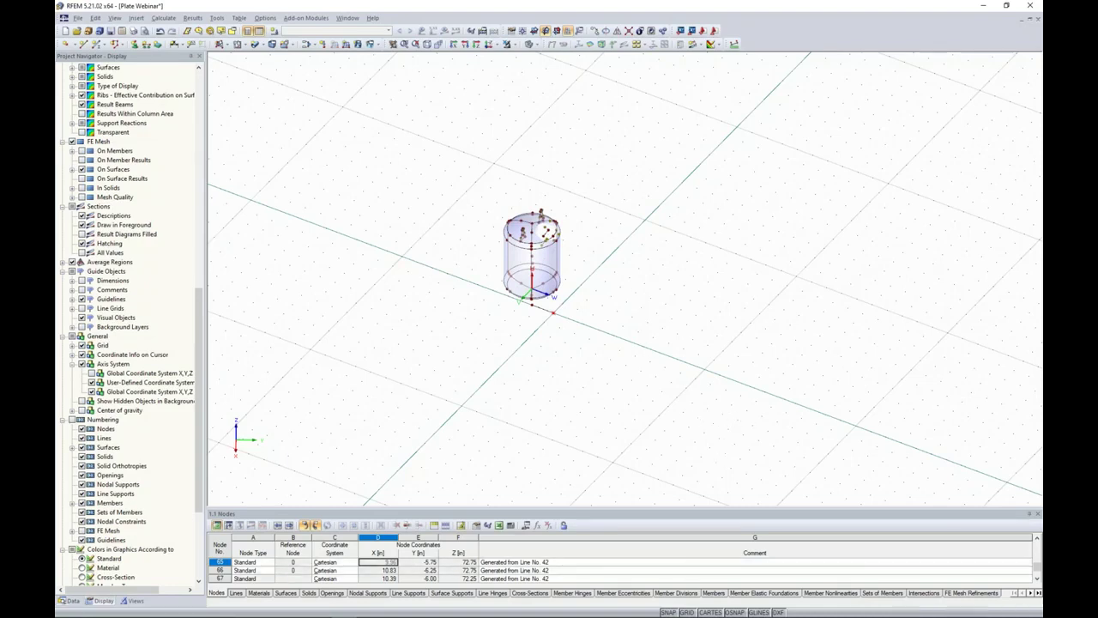
right_click(690, 611)
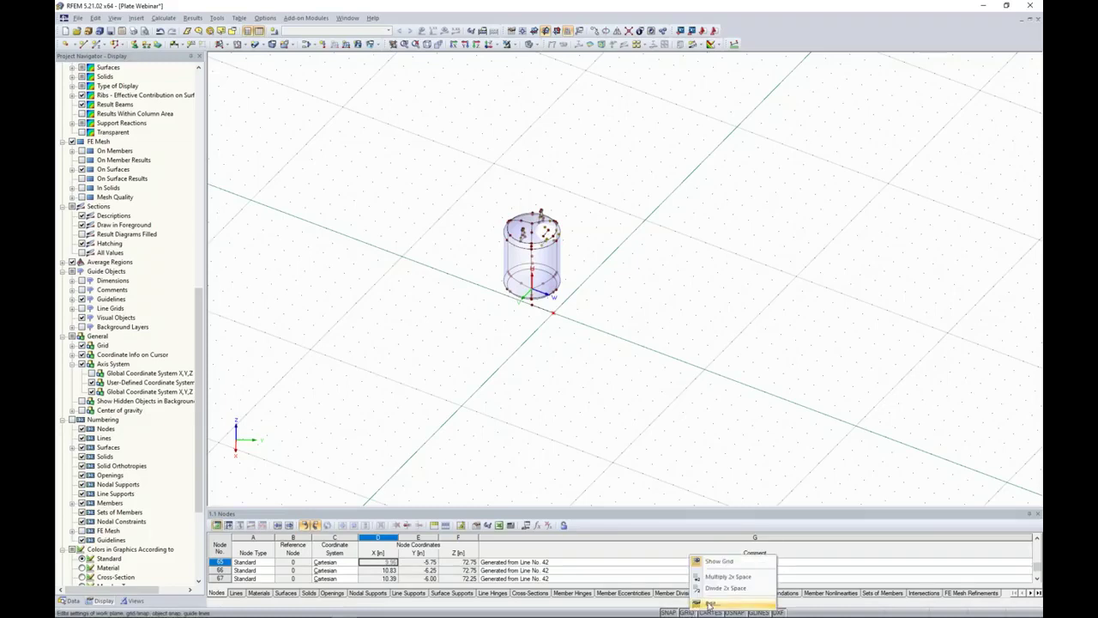
click(709, 603)
drag(613, 350, 649, 356)
text(1)
key(Tab)
text(1)
key(Tab)
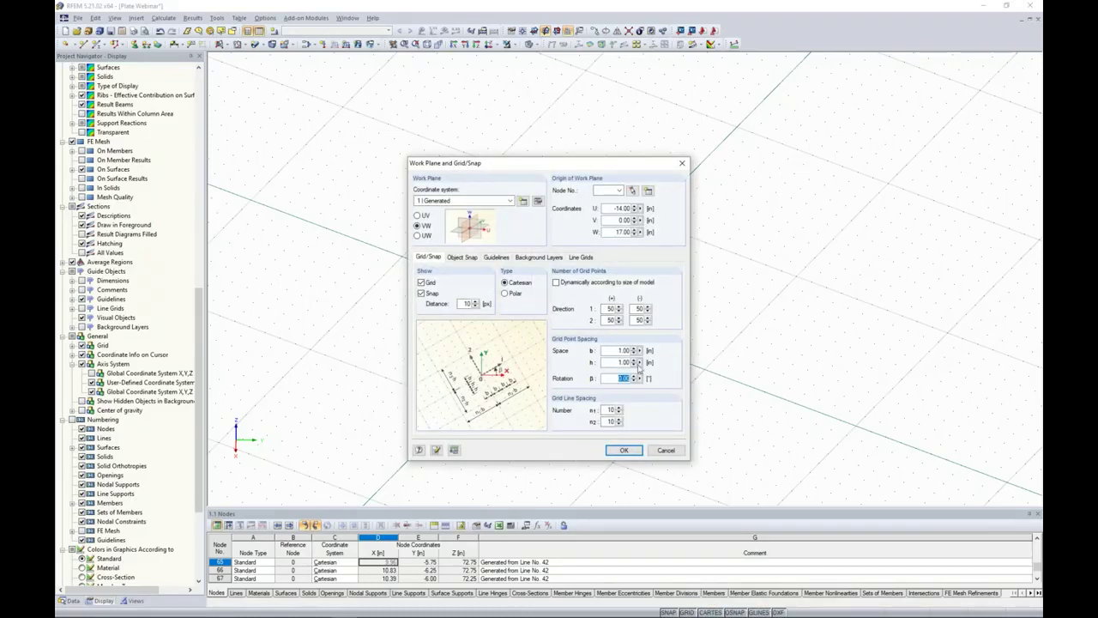
click(623, 451)
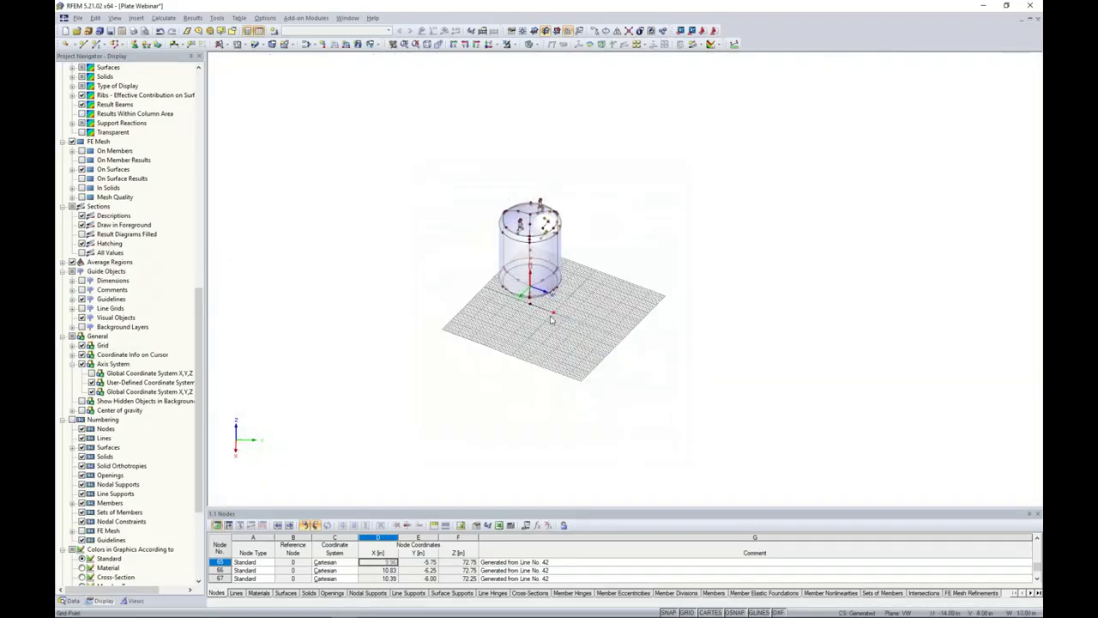
Set up a new rectangular surface via center with Rigid stiffness for the base of the leg
scroll(552, 320, up, 6)
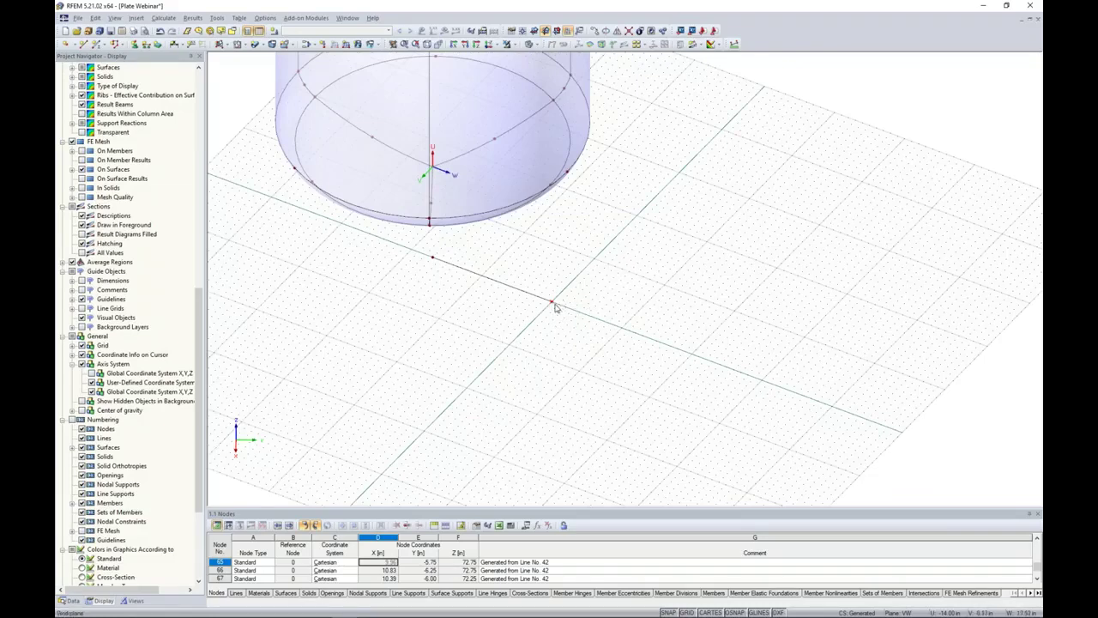
scroll(555, 308, up, 2)
scroll(554, 308, up, 2)
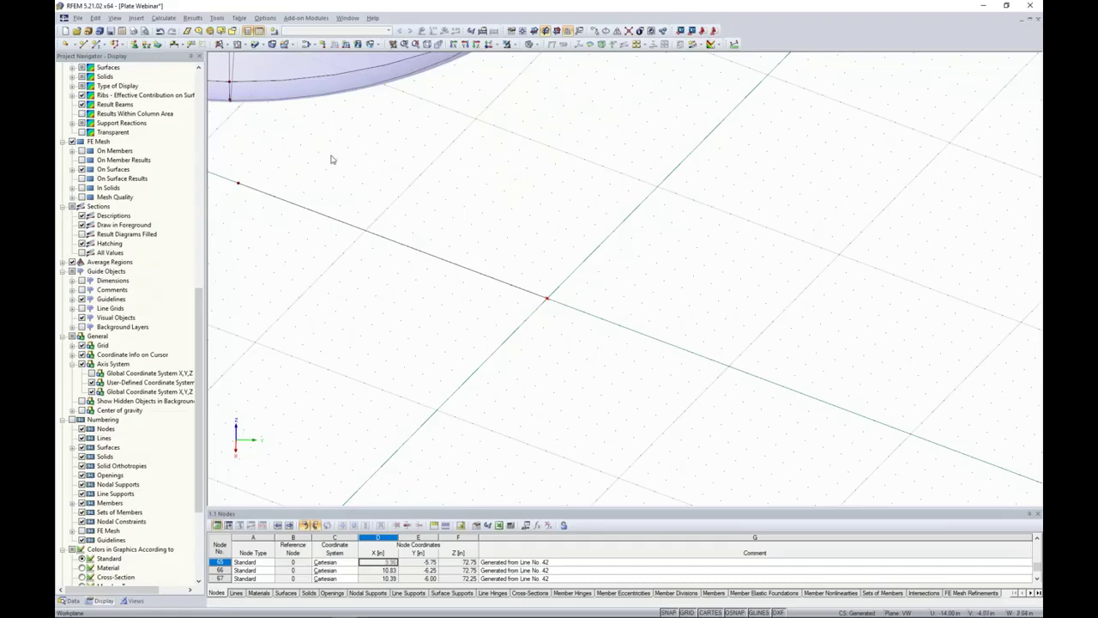
click(226, 43)
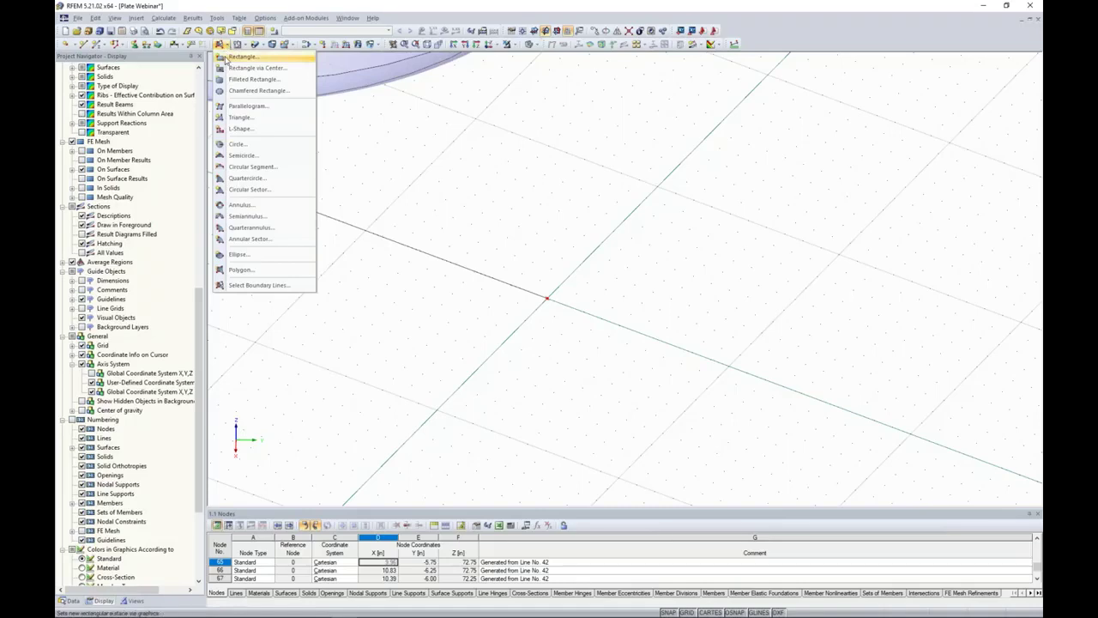
click(238, 69)
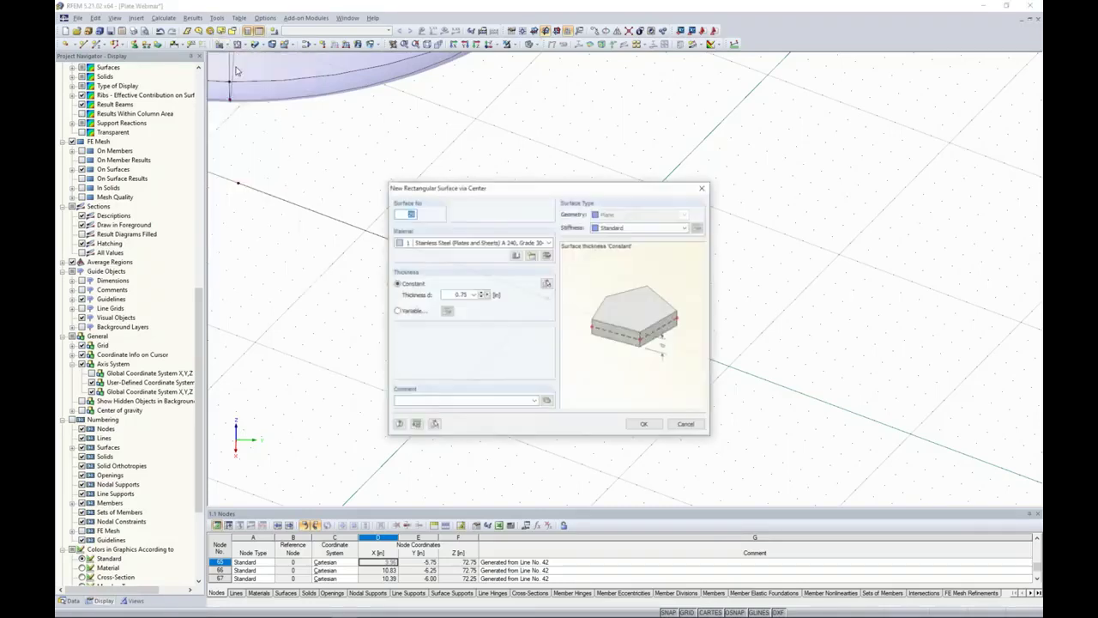
click(633, 227)
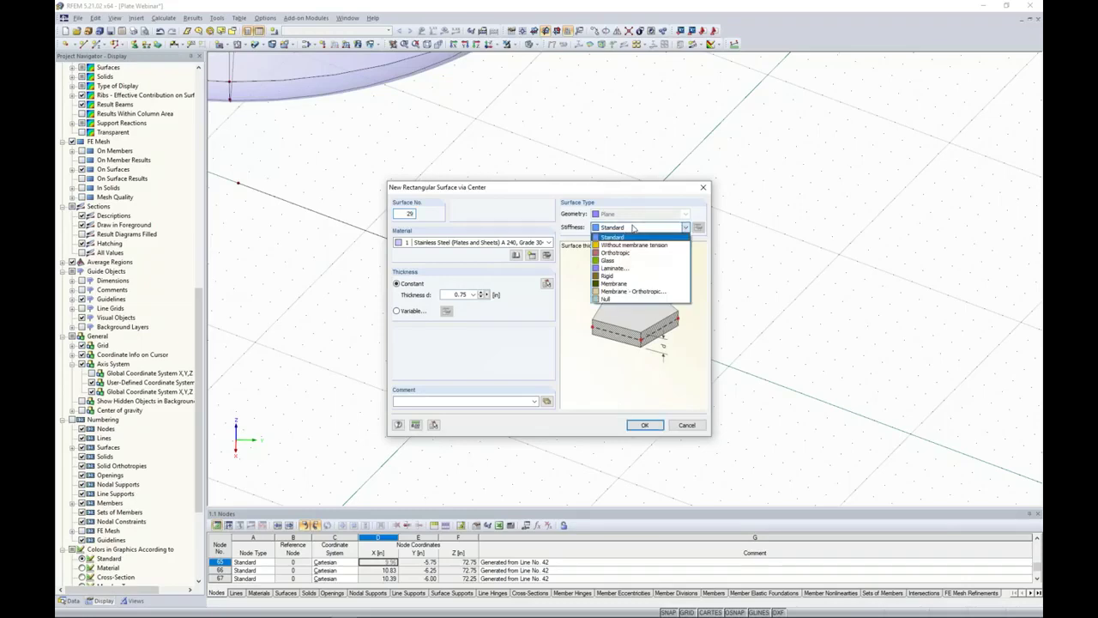
click(623, 275)
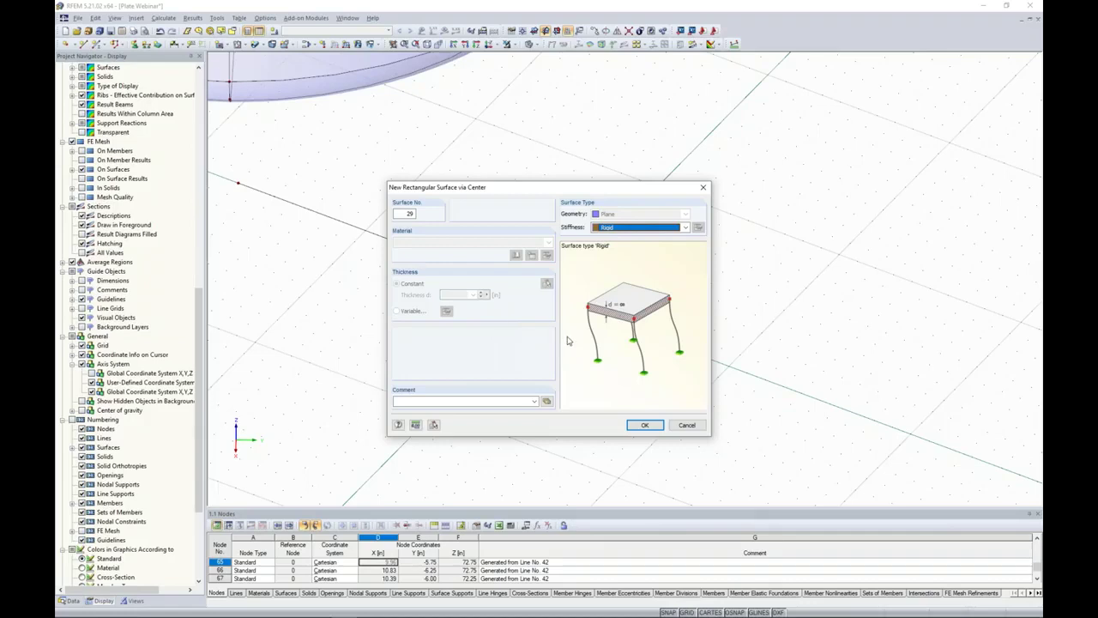
click(644, 425)
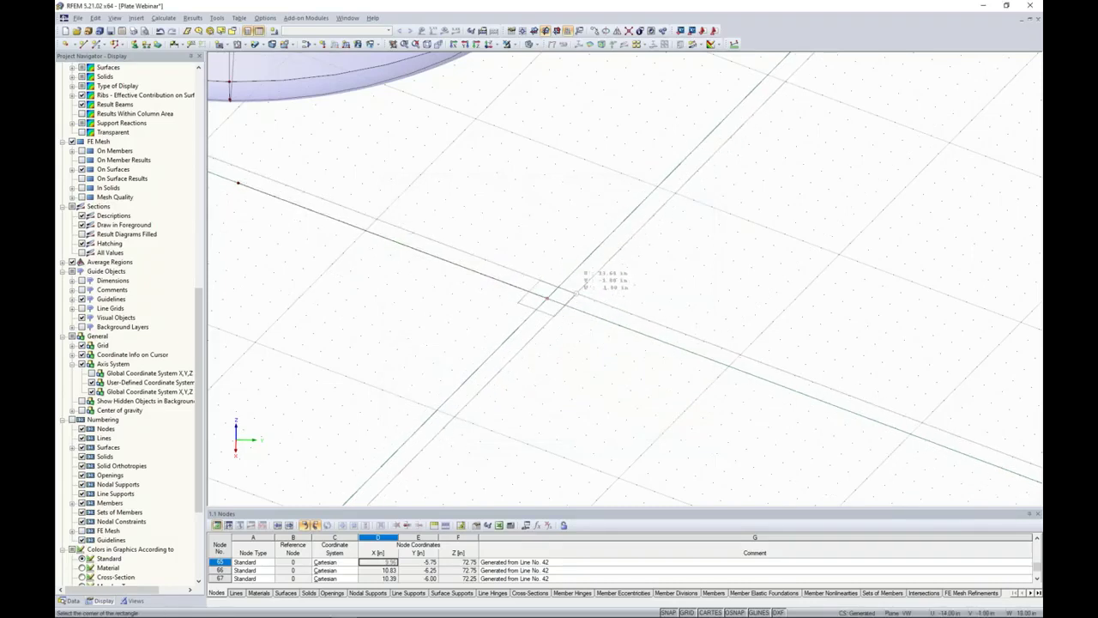
Place the rigid square surface, about 2 in by 2 in, centered on the work plane origin and save the model
click(547, 299)
scroll(575, 294, up, 2)
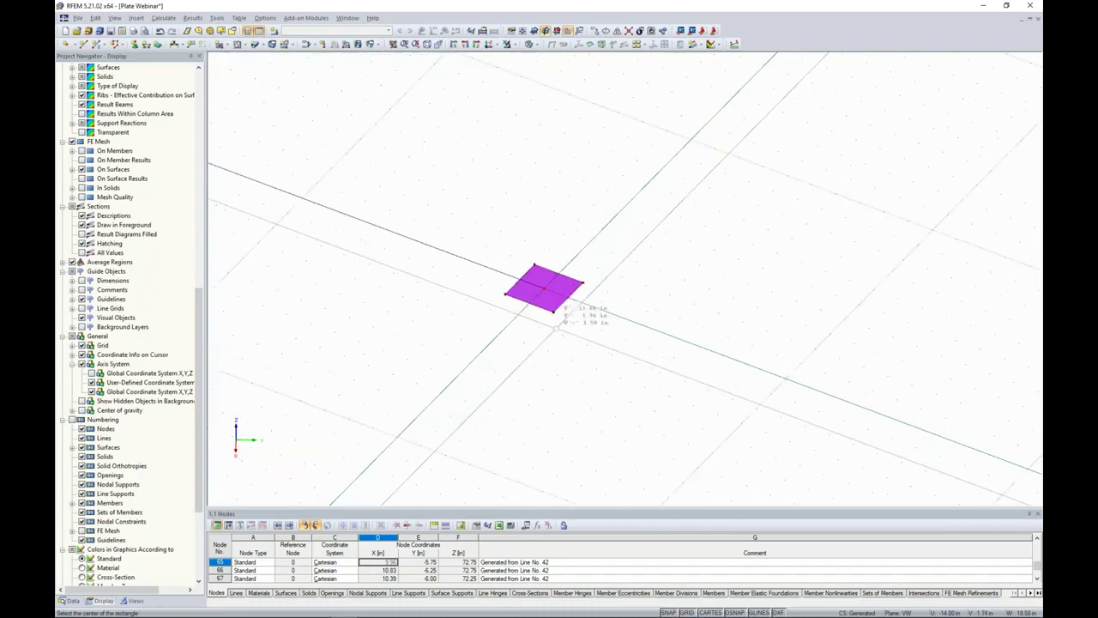
key(Escape)
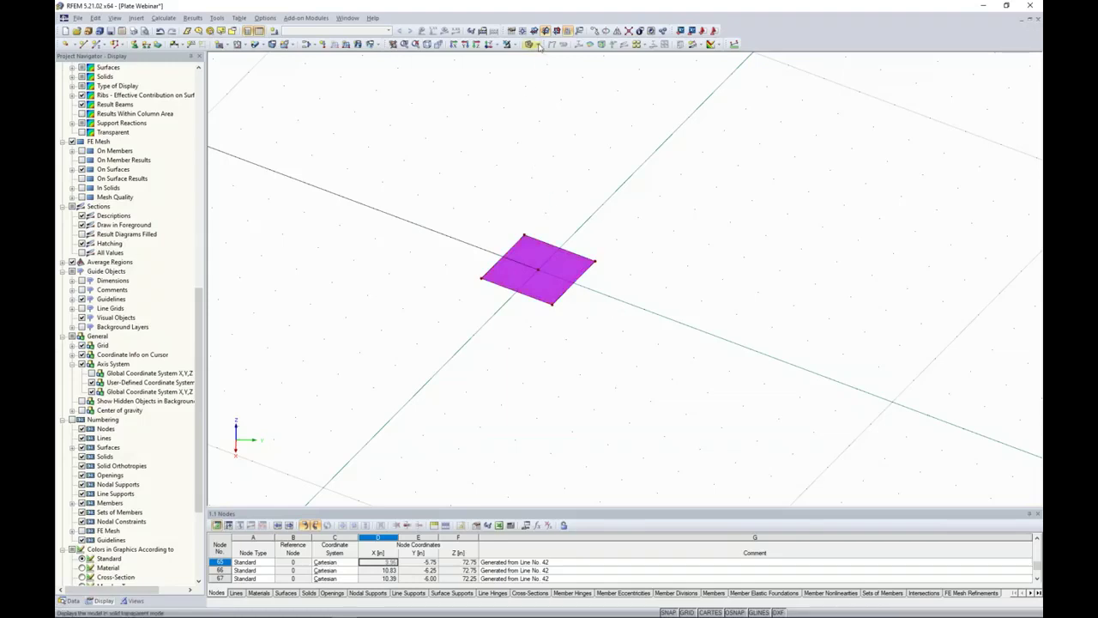
click(111, 30)
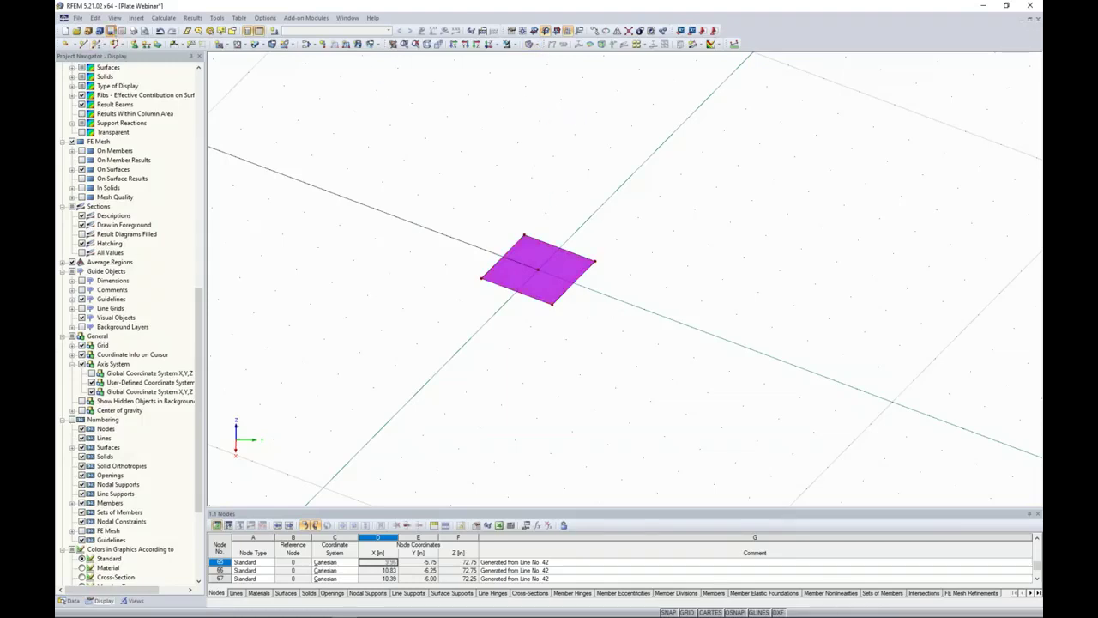
Change to the wireframe display and open Extrude Line into Surface for the square's boundary lines
click(529, 43)
click(542, 60)
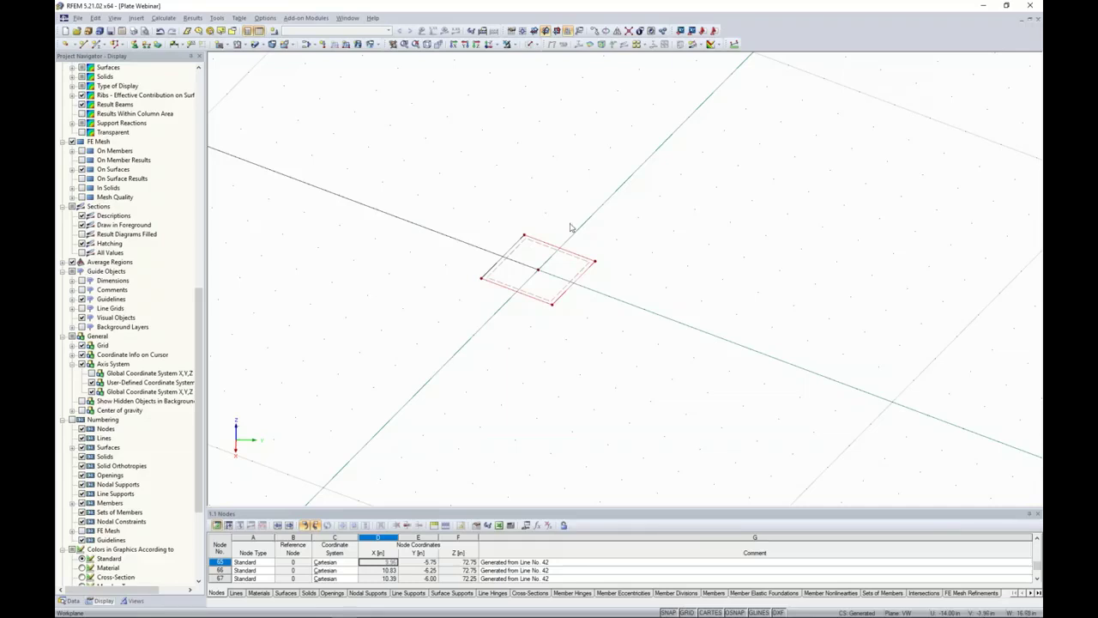
right_click(547, 247)
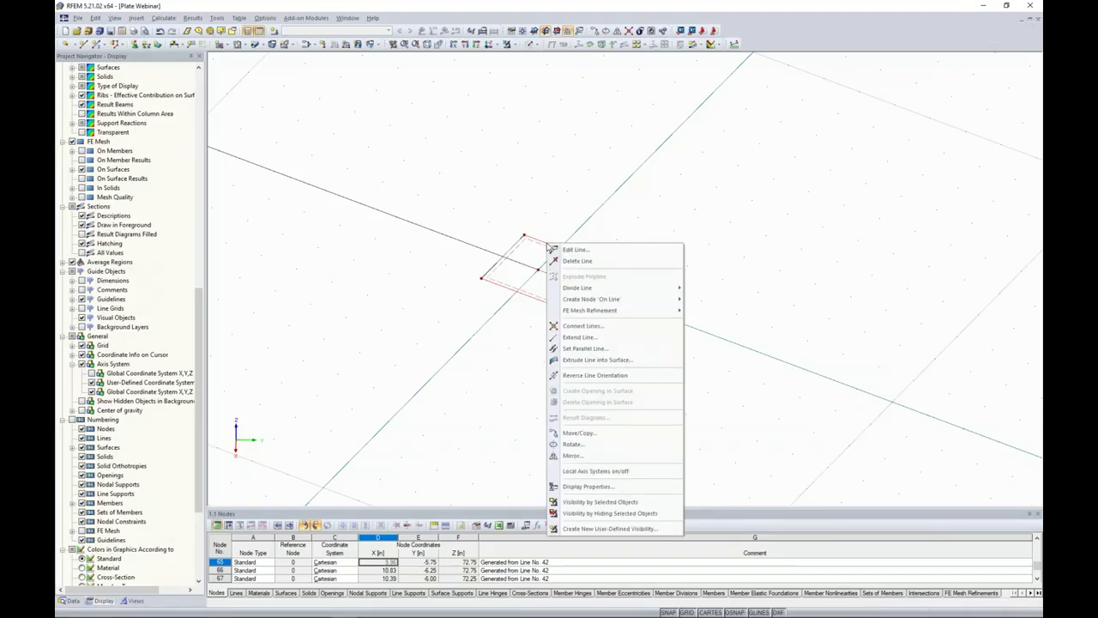
click(591, 363)
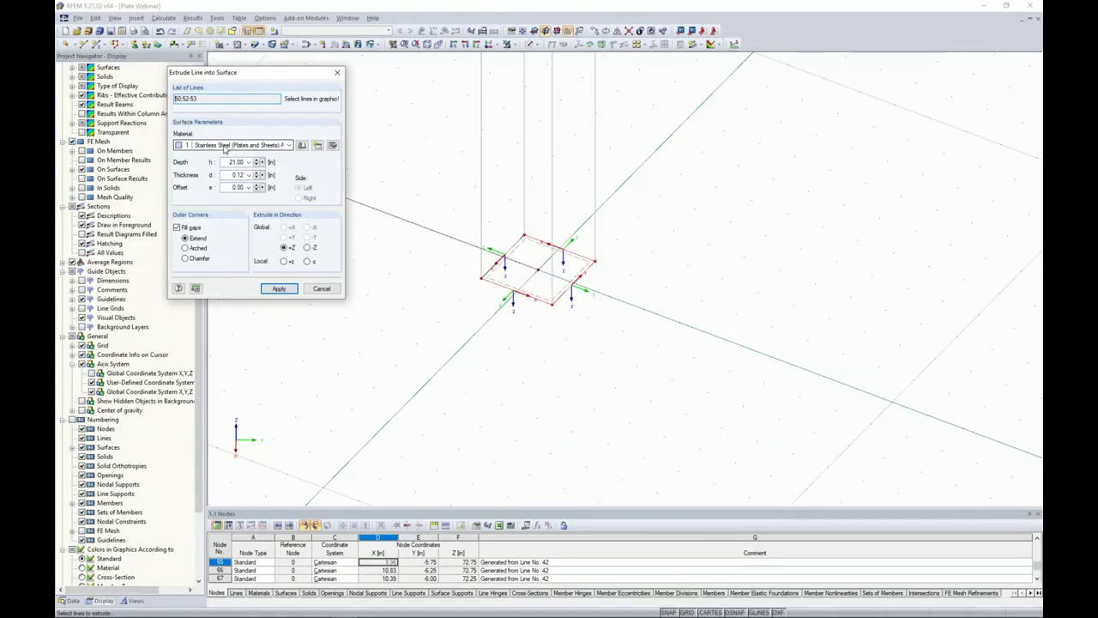
Extrude the boundary lines in global +Z into stainless steel surfaces with a 21 in depth and 0.12 in thickness
double_click(236, 161)
text(28)
key(Tab)
text(0.12)
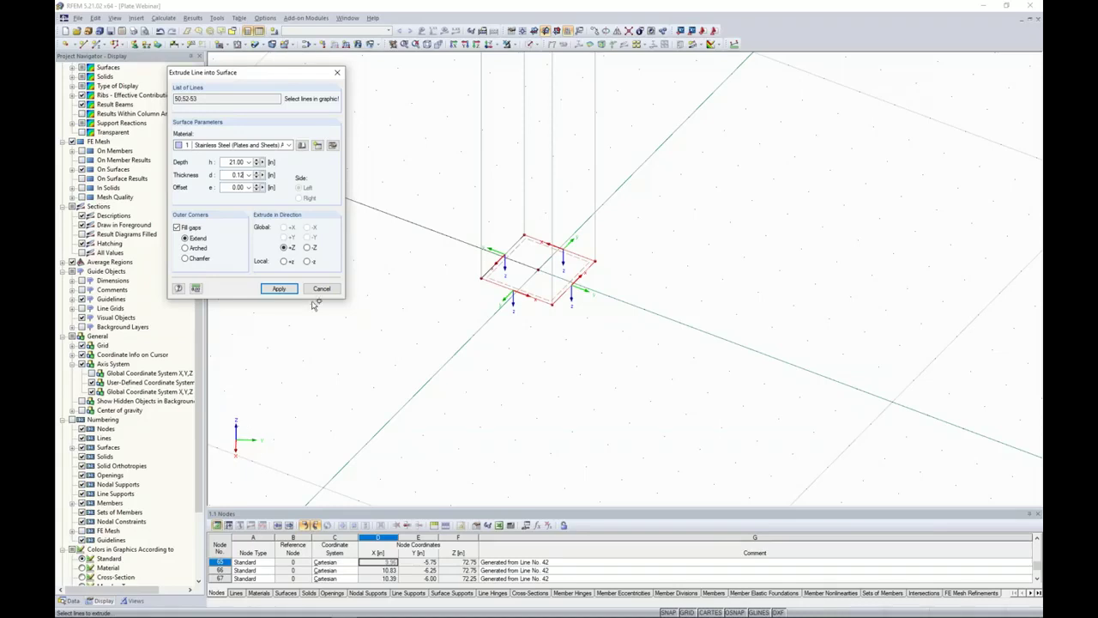
click(279, 288)
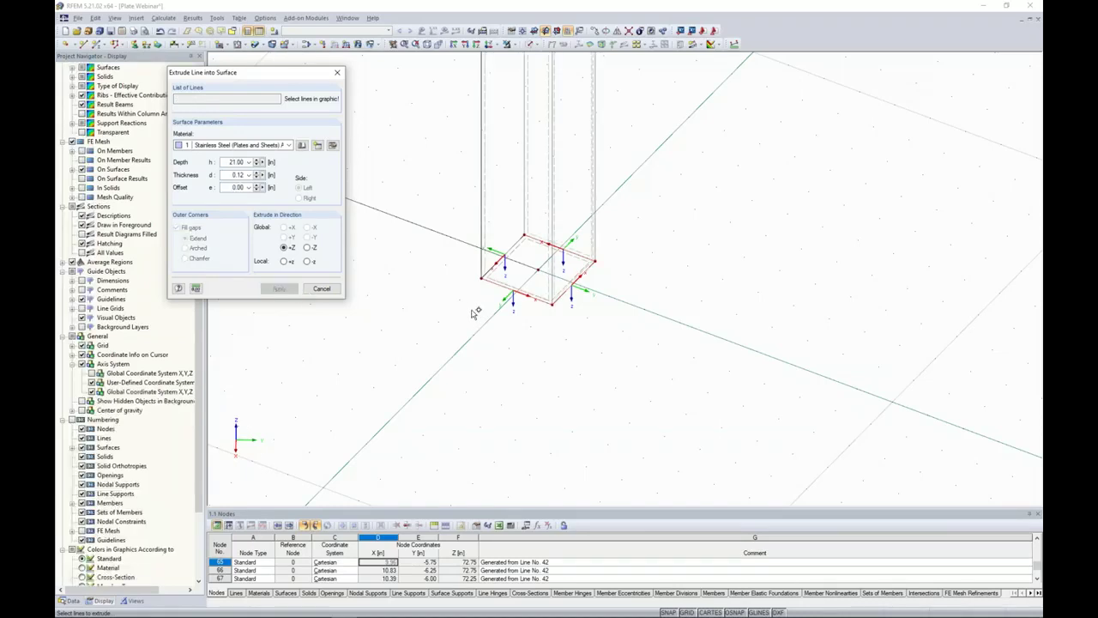
key(Escape)
Display the model as solid transparent and examine how the extruded leg meets the vessel's bottom dome
scroll(429, 302, down, 4)
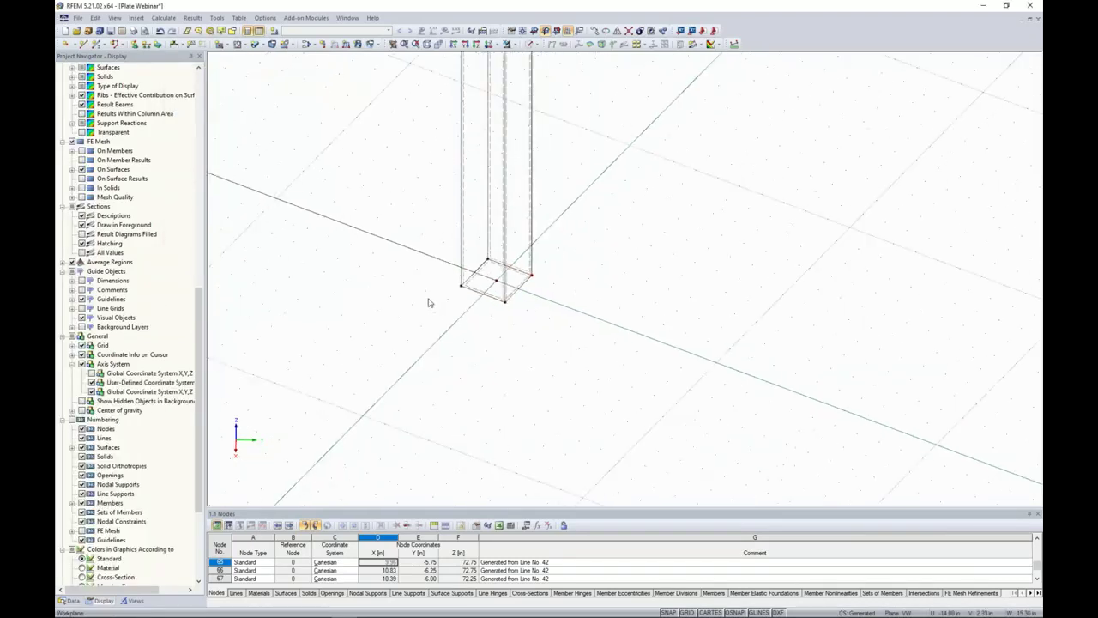
click(538, 48)
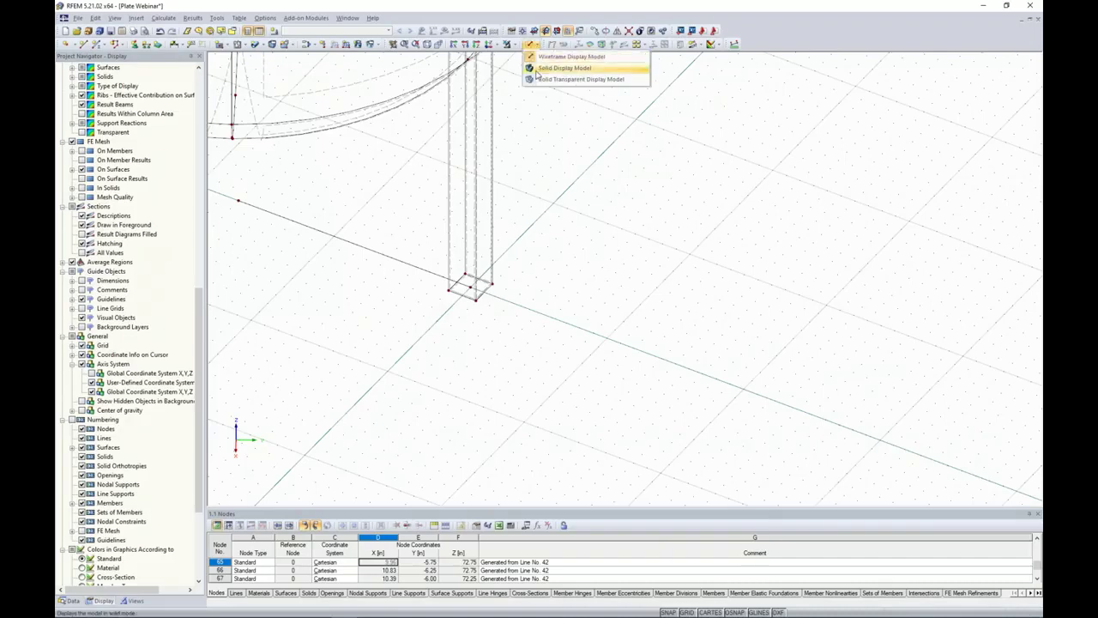
click(536, 79)
mouse_move(529, 247)
middle_down()
mouse_move(567, 352)
mouse_move(664, 249)
mouse_move(755, 249)
mouse_move(517, 283)
middle_up()
scroll(521, 281, down, 1)
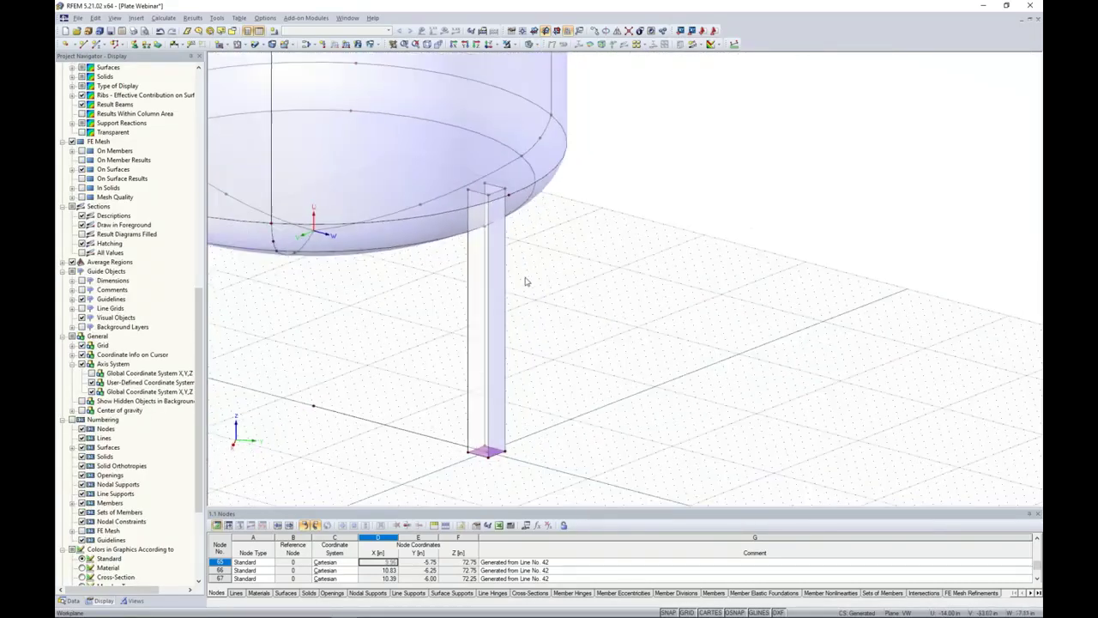
scroll(578, 326, down, 2)
ctrl+middle_drag(578, 326, 557, 341)
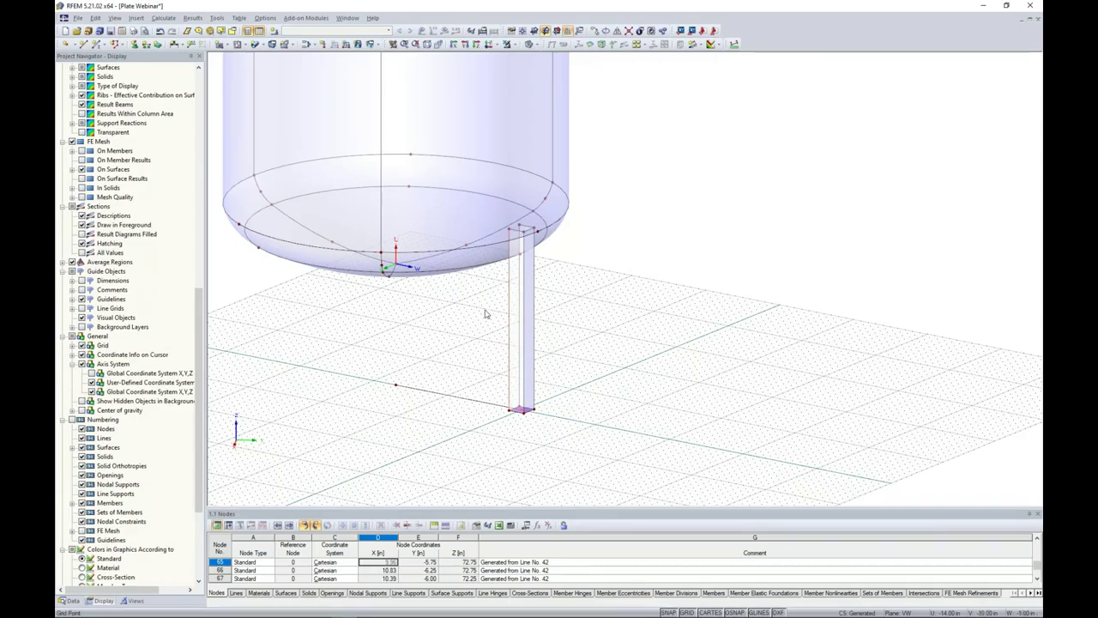
ctrl+middle_drag(483, 309, 523, 291)
scroll(524, 294, down, 1)
scroll(524, 294, up, 2)
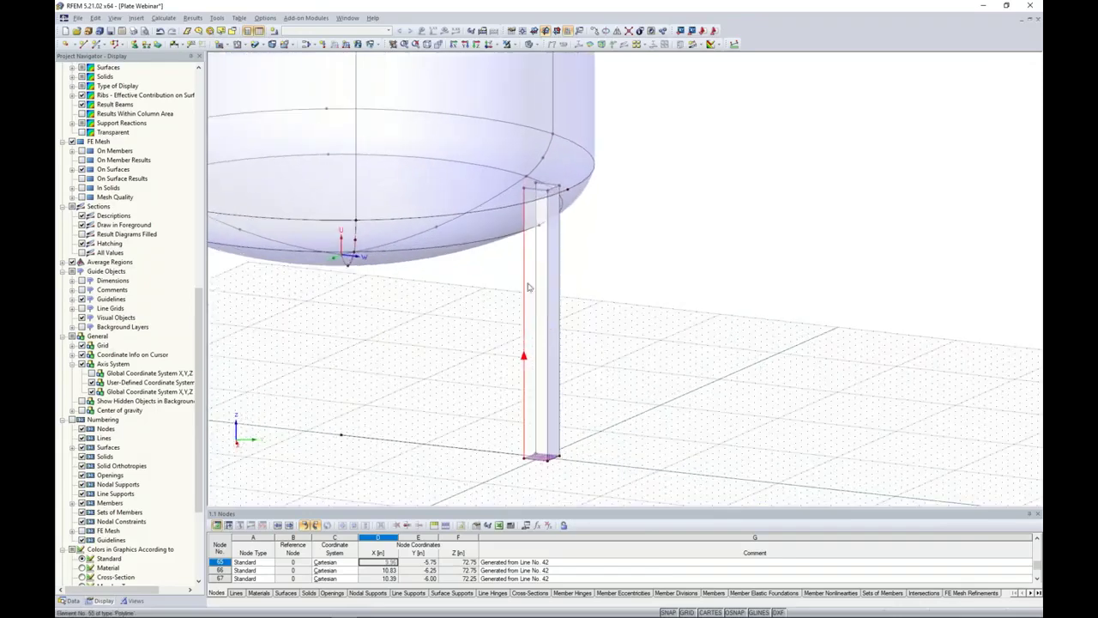
Return to the wireframe display and select the corner nodes at the upper end of the leg
click(538, 45)
click(546, 55)
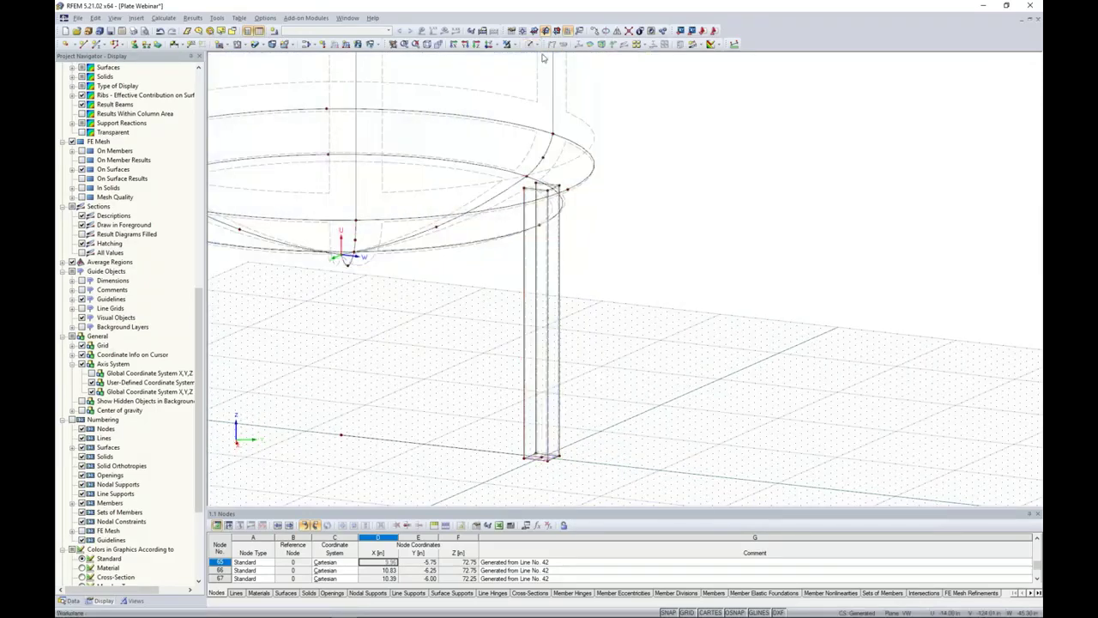
click(527, 193)
scroll(532, 188, up, 3)
click(543, 183)
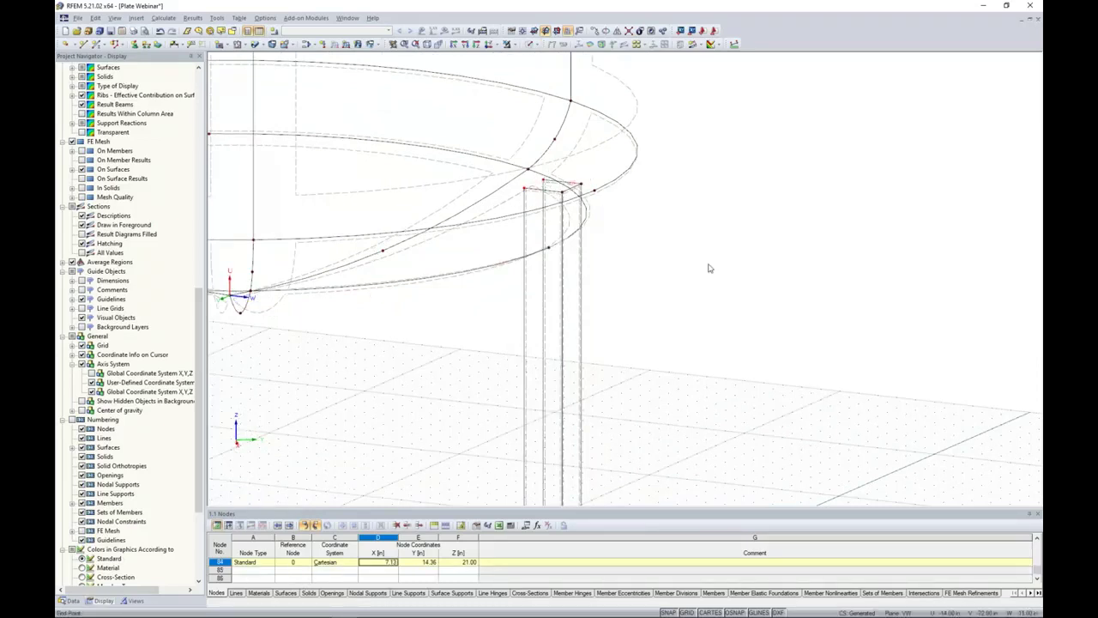
ctrl+middle_drag(708, 268, 693, 210)
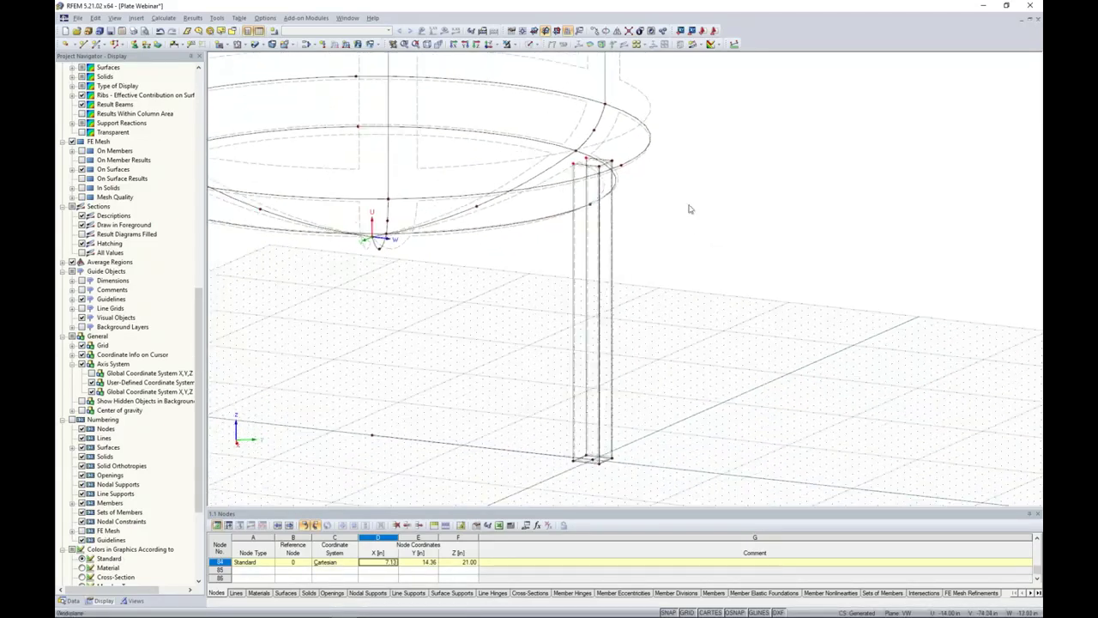
Set up a 5° rotation of the selection without copies, about an axis parallel to V through a bottom corner of the leg
click(605, 32)
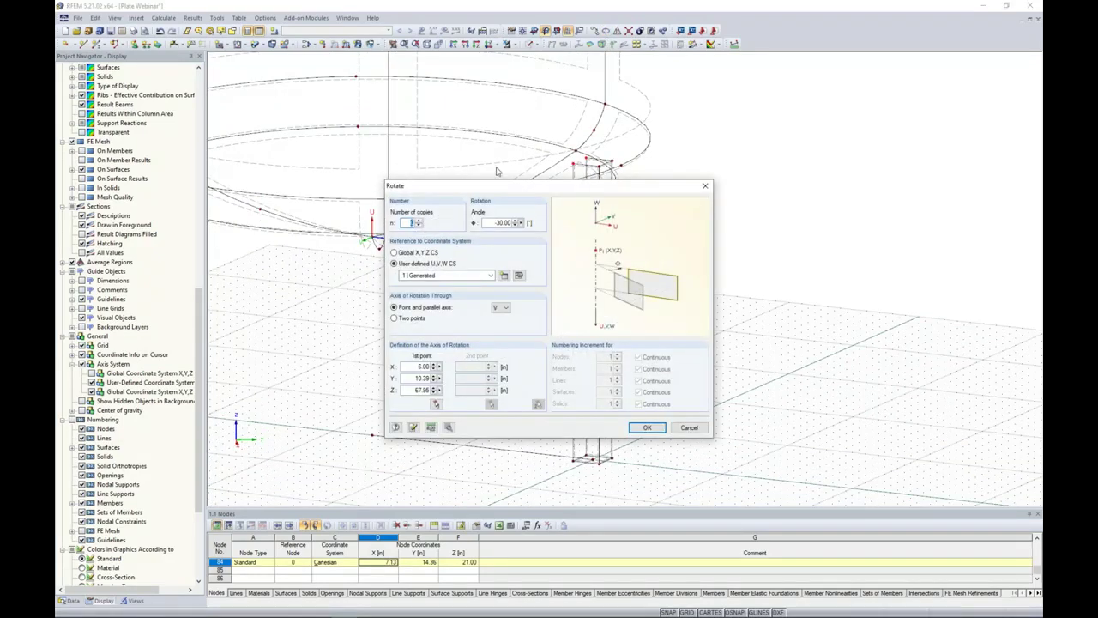
drag(487, 222, 545, 223)
text(5)
click(436, 403)
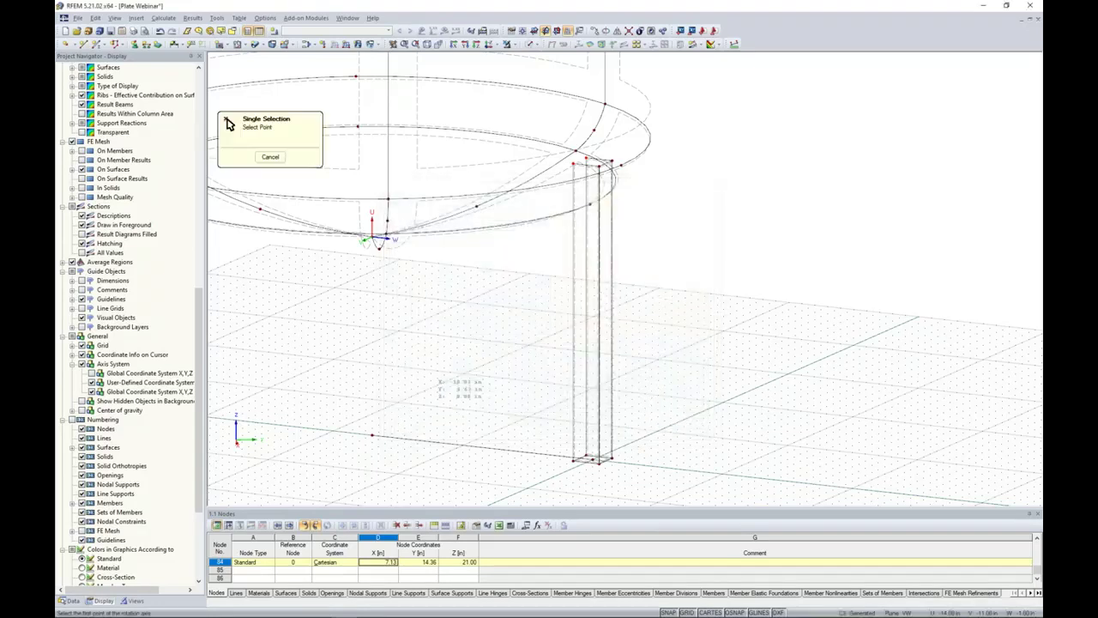
click(573, 460)
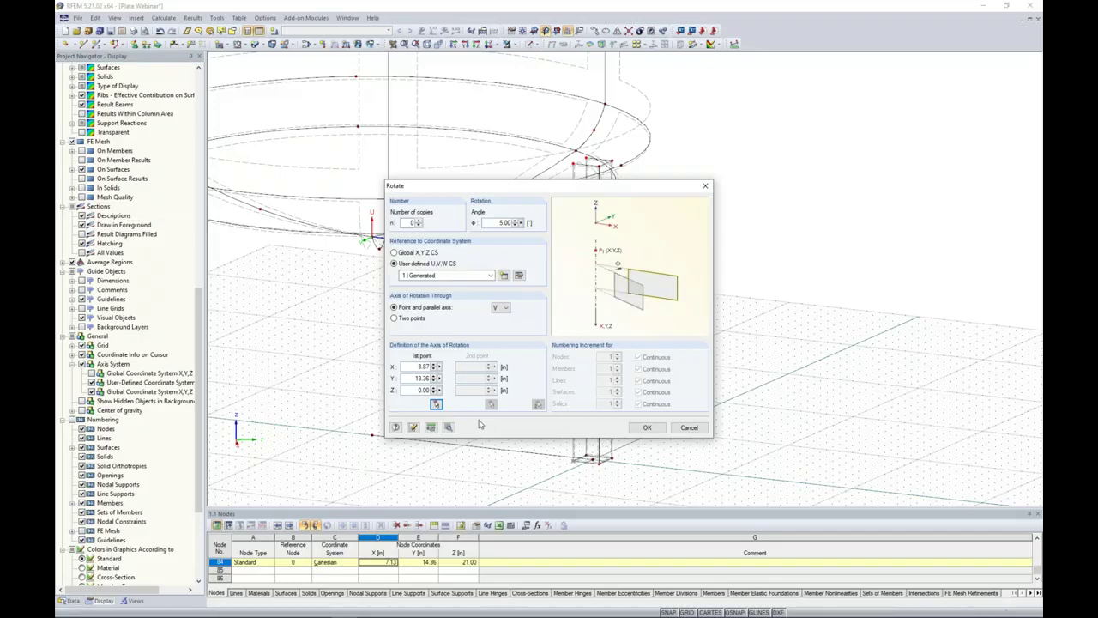
Rotate the selected leg-top geometry 5° about the generated coordinate system's V axis, with no new connecting lines between nodes and copies
click(448, 426)
click(395, 191)
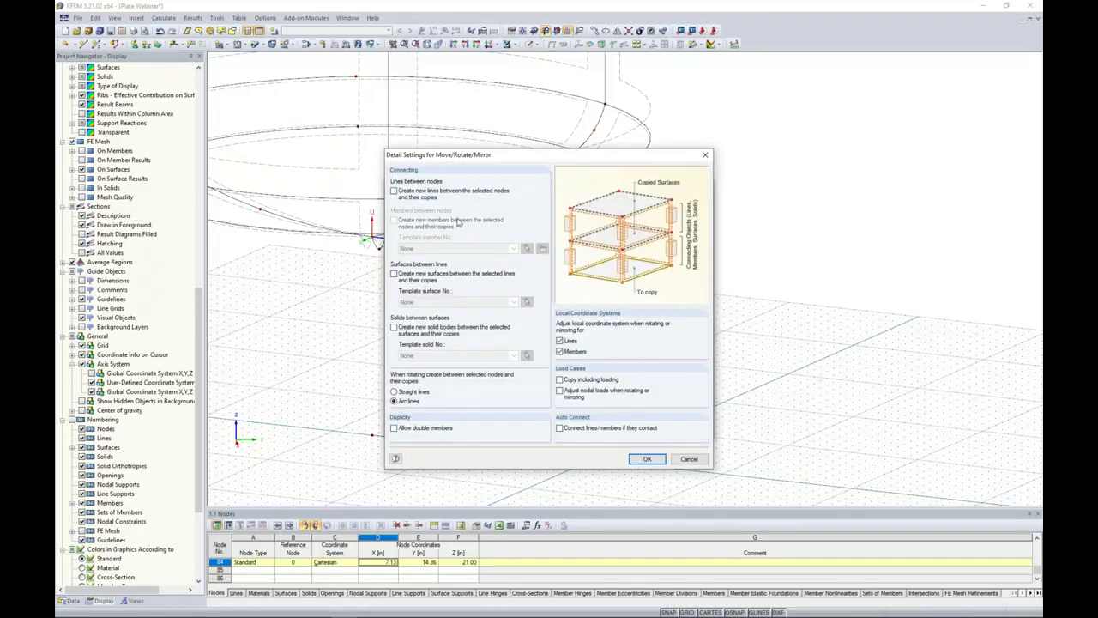
click(644, 459)
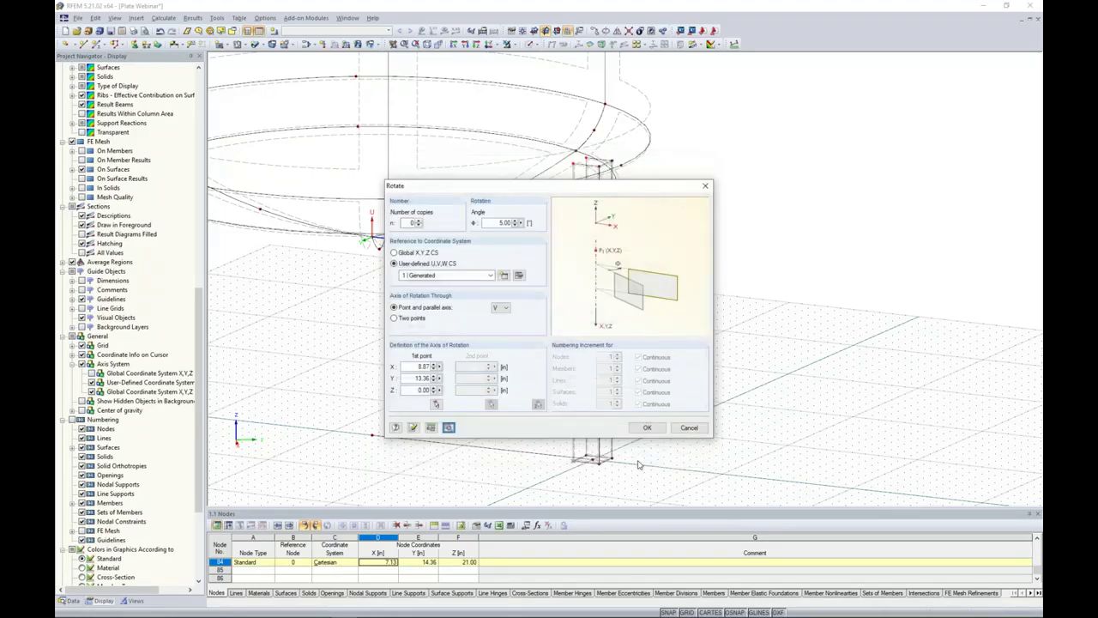
click(646, 429)
Display the vessel and leg as a solid transparent model
ctrl+middle_drag(670, 349, 617, 318)
scroll(618, 357, up, 1)
click(538, 44)
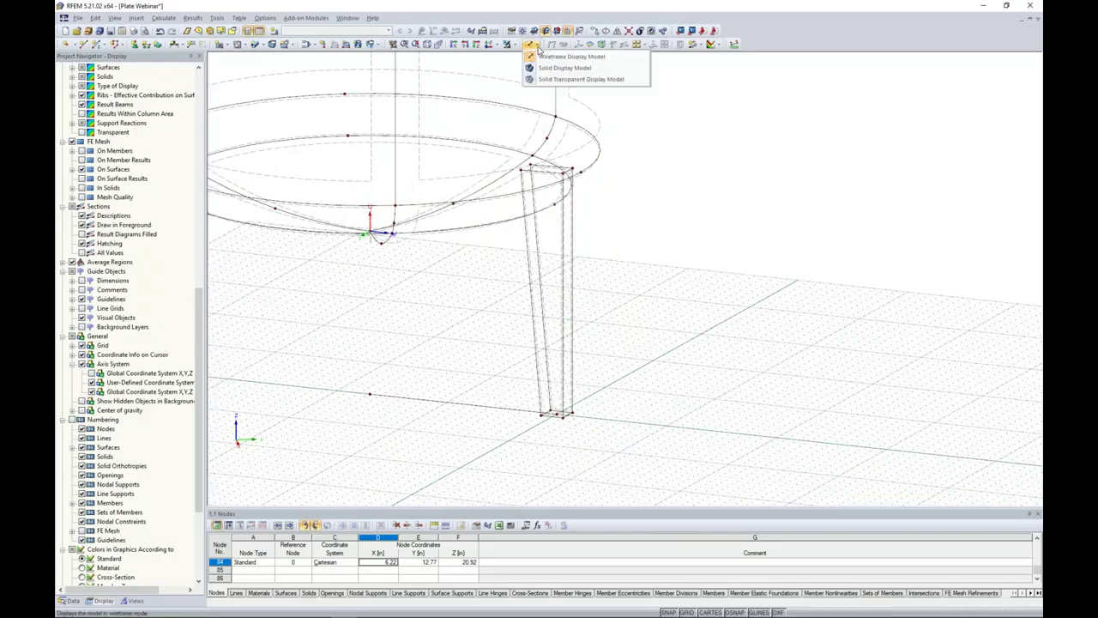
click(571, 79)
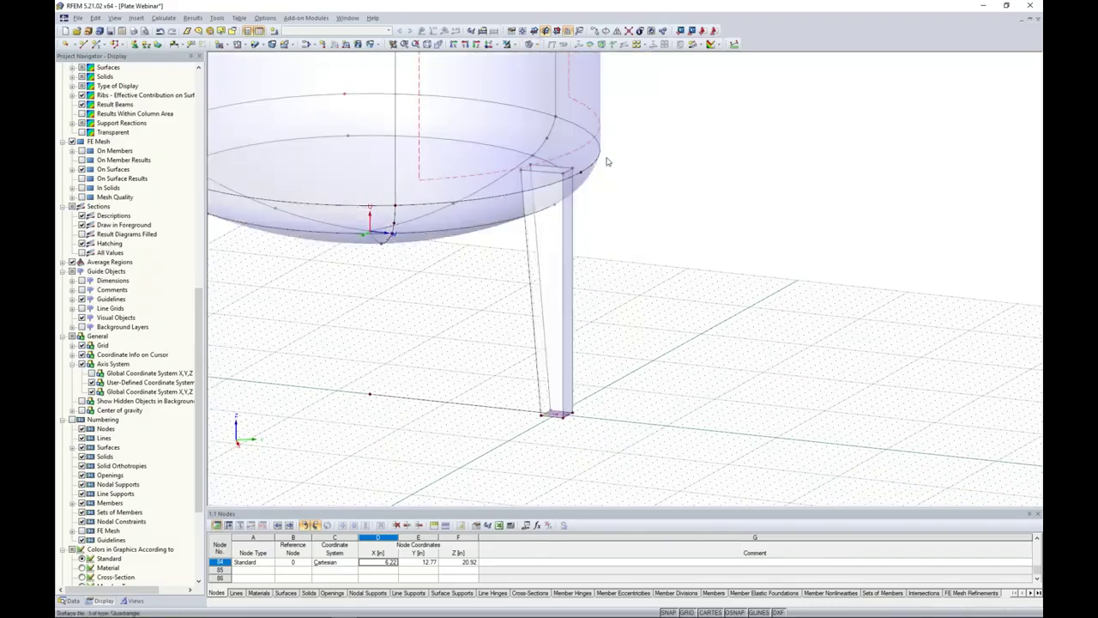
middle_drag(708, 296, 772, 255)
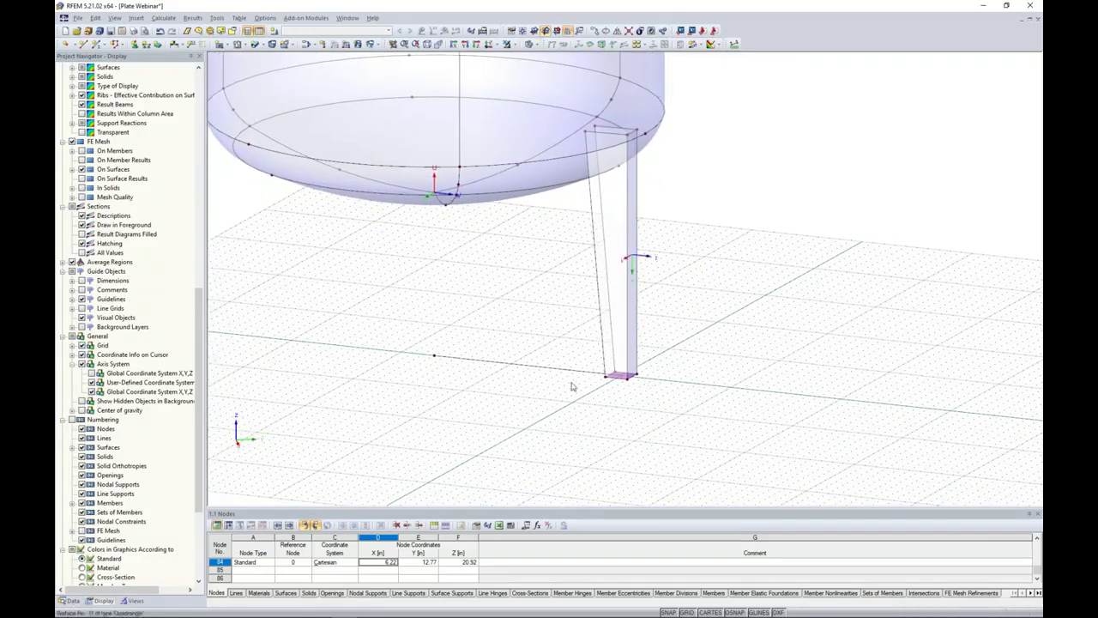
Start defining a new hinged nodal support and review the nonlinearity options for its Y-direction support
scroll(622, 387, up, 3)
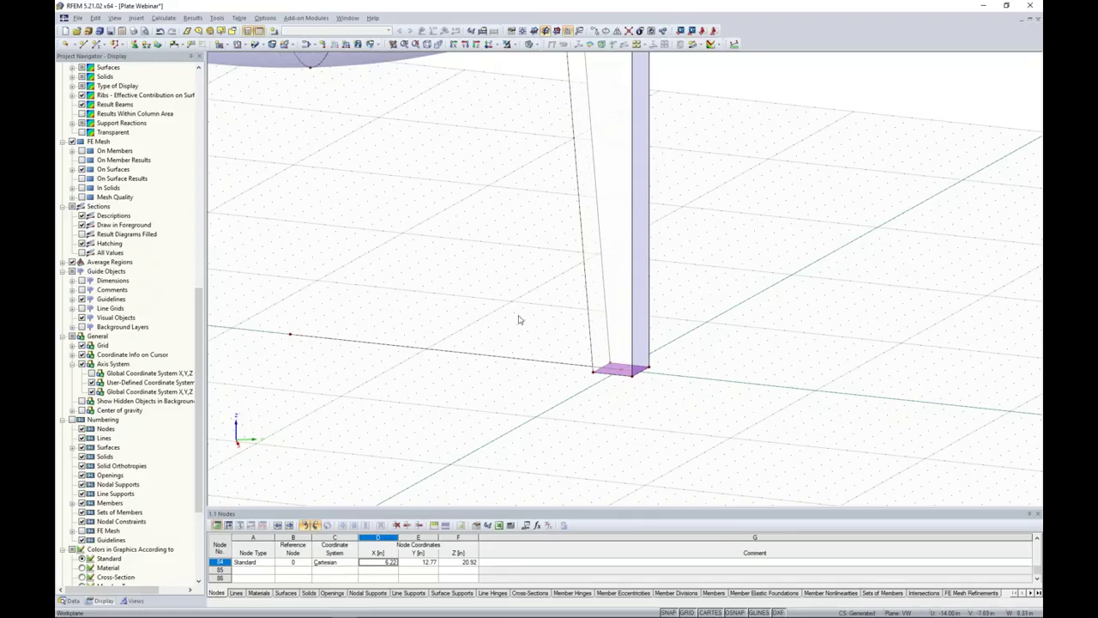
scroll(520, 317, down, 1)
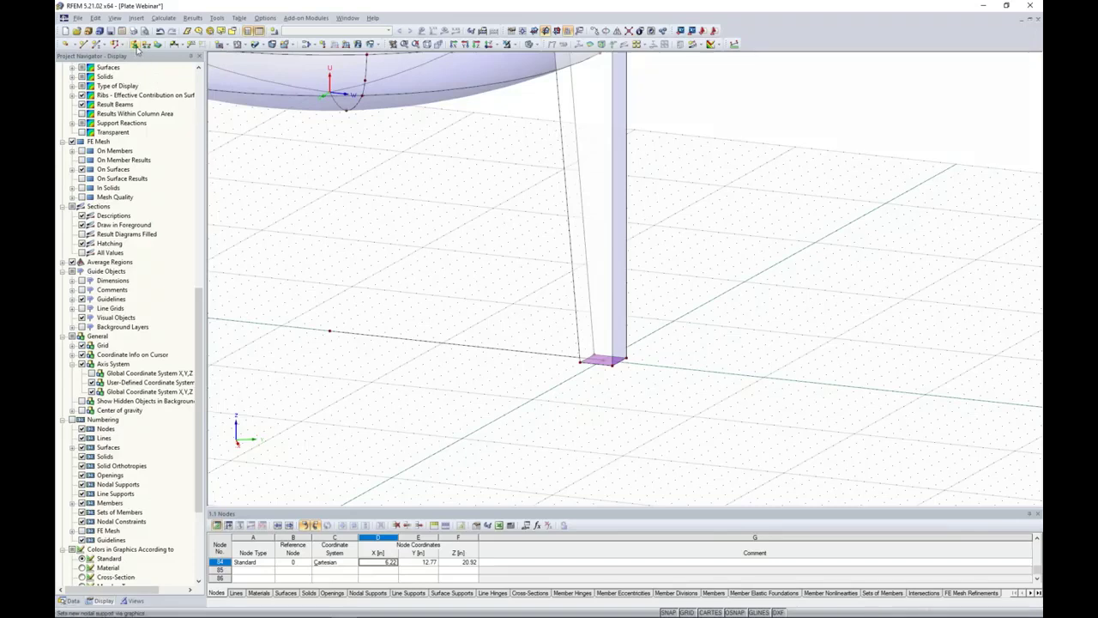
click(135, 45)
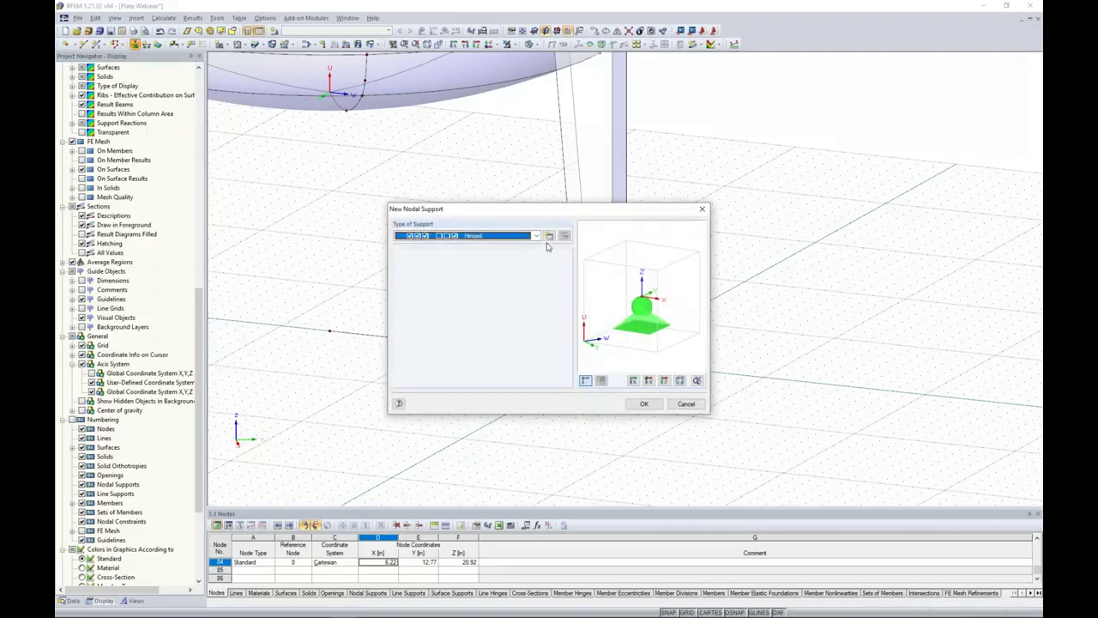
click(549, 237)
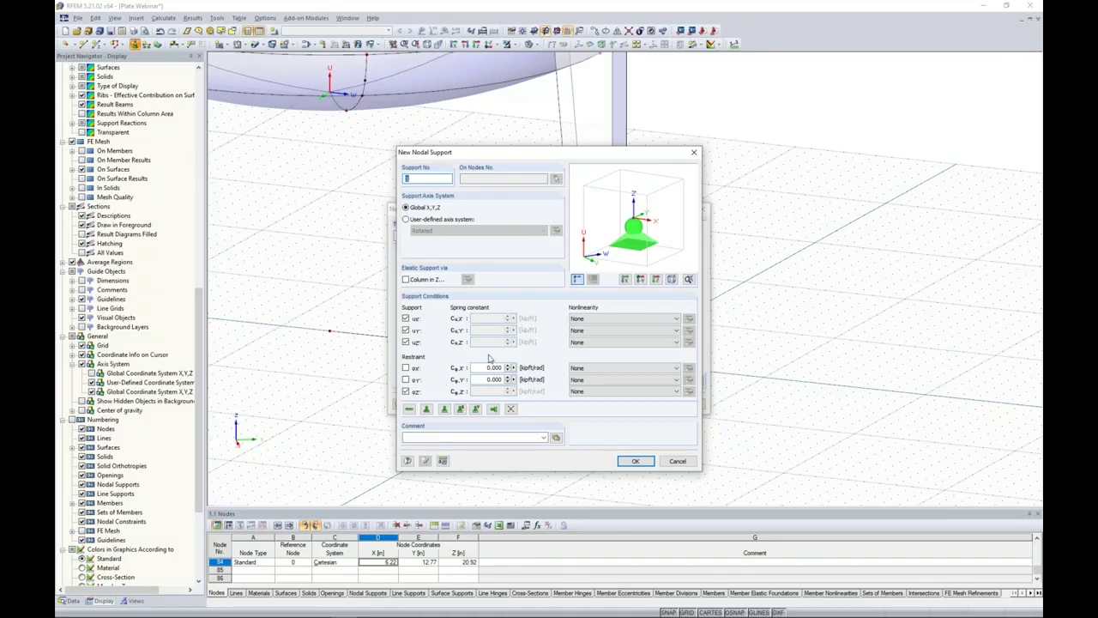
click(587, 330)
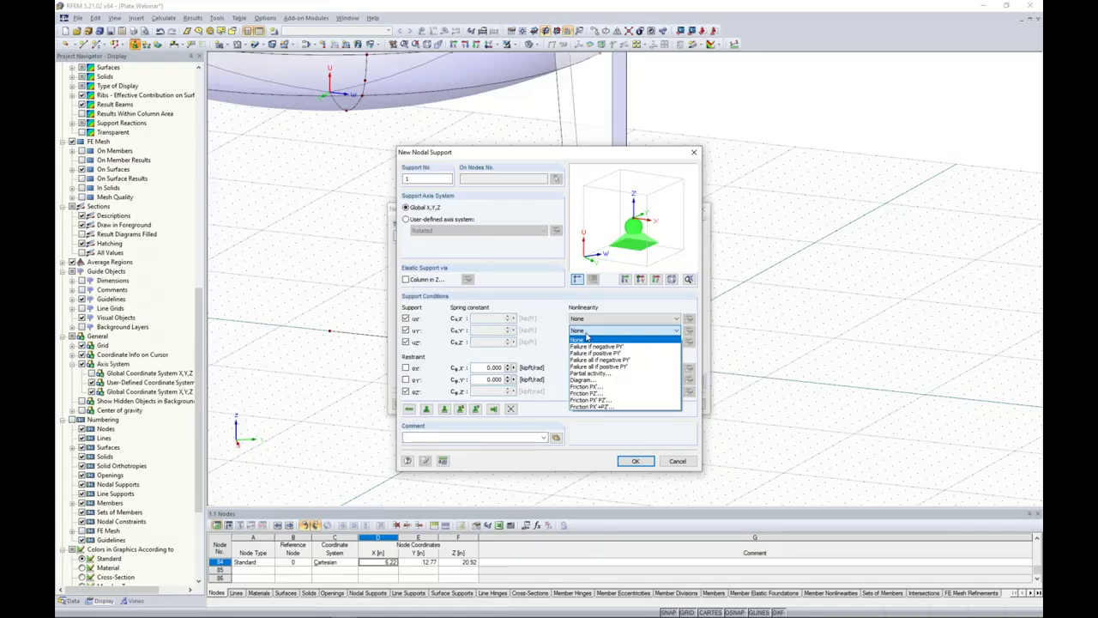
click(591, 307)
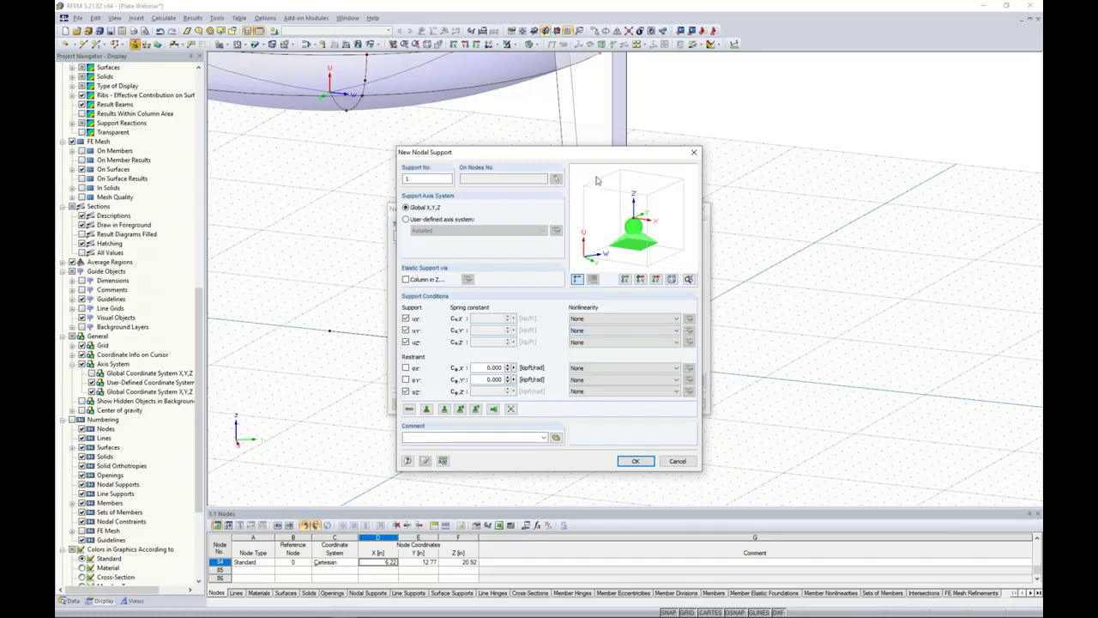
drag(581, 146, 549, 90)
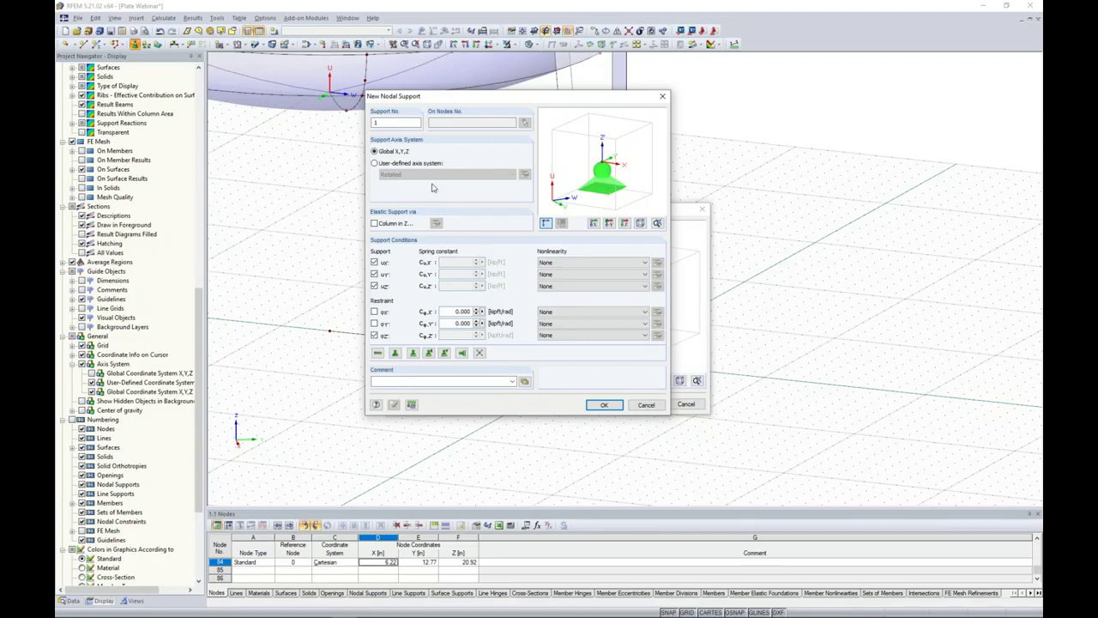
Give the nodal support a user-defined axis system that is the same as line 49, which runs to the leg base
click(382, 163)
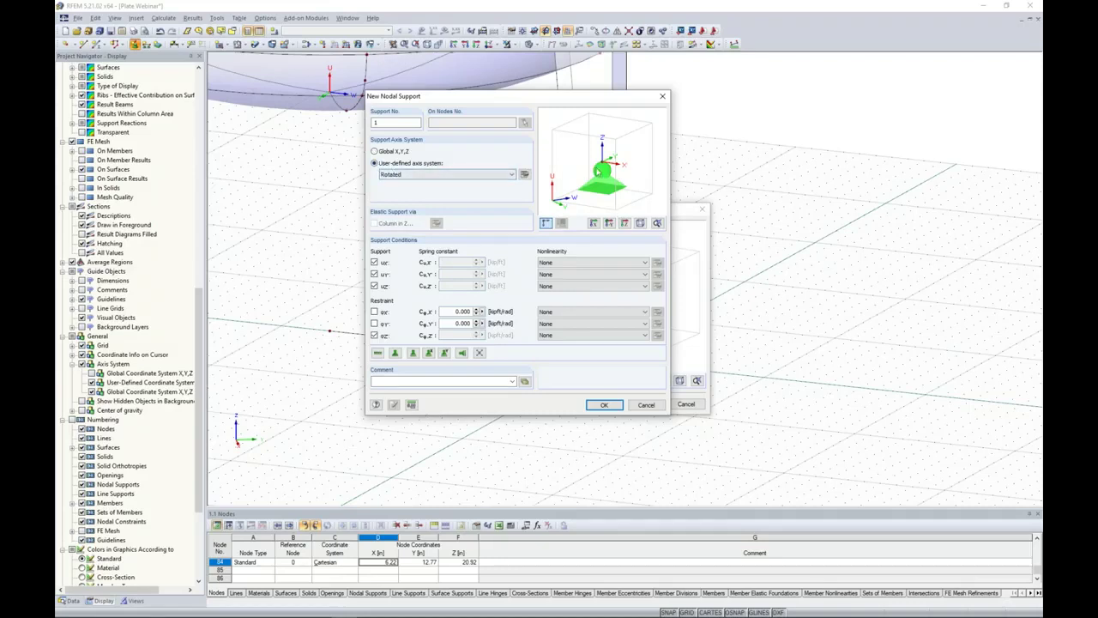
click(525, 175)
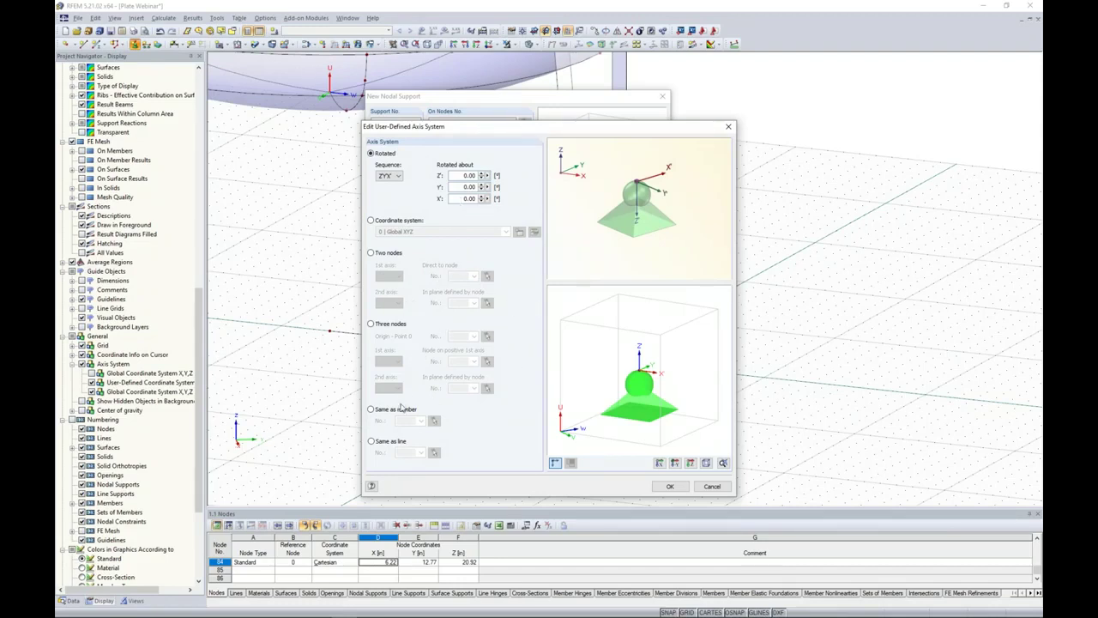
click(372, 441)
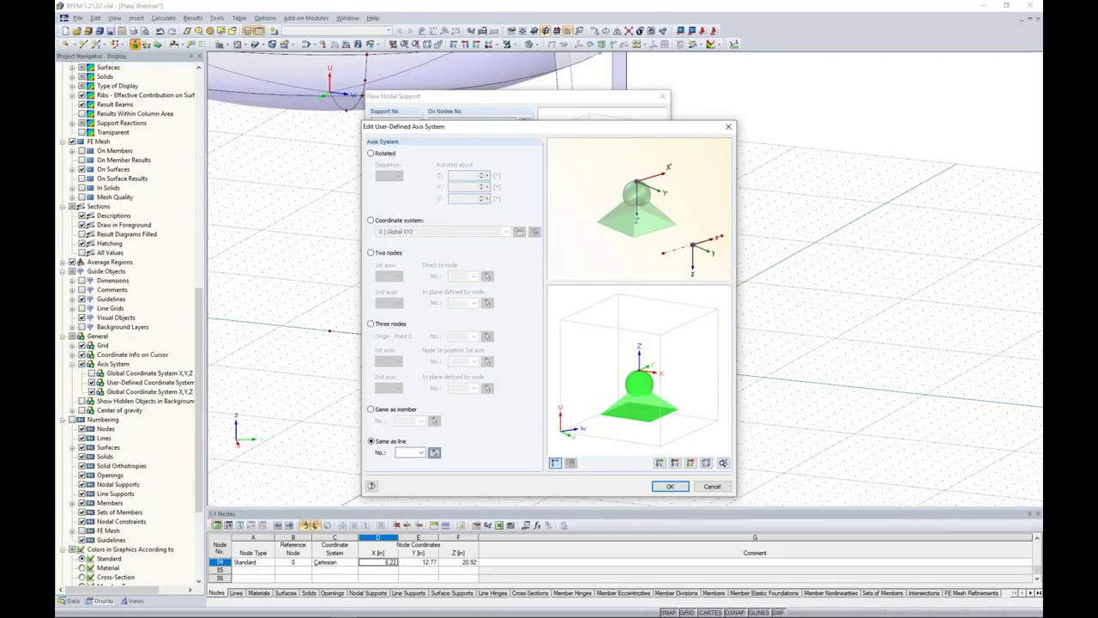
click(435, 452)
click(475, 346)
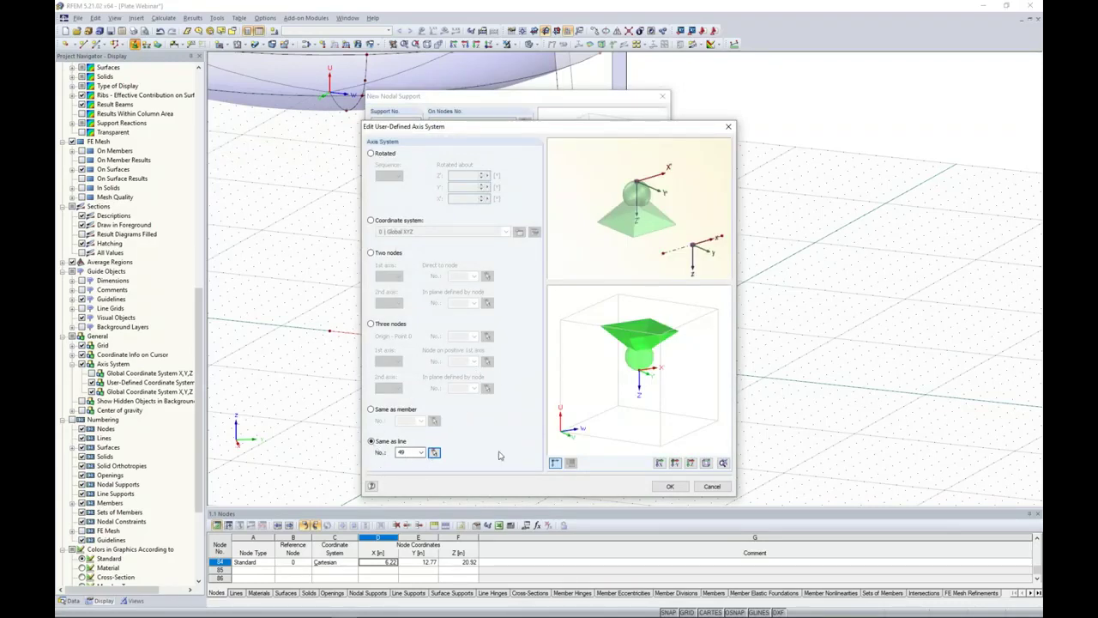
click(667, 487)
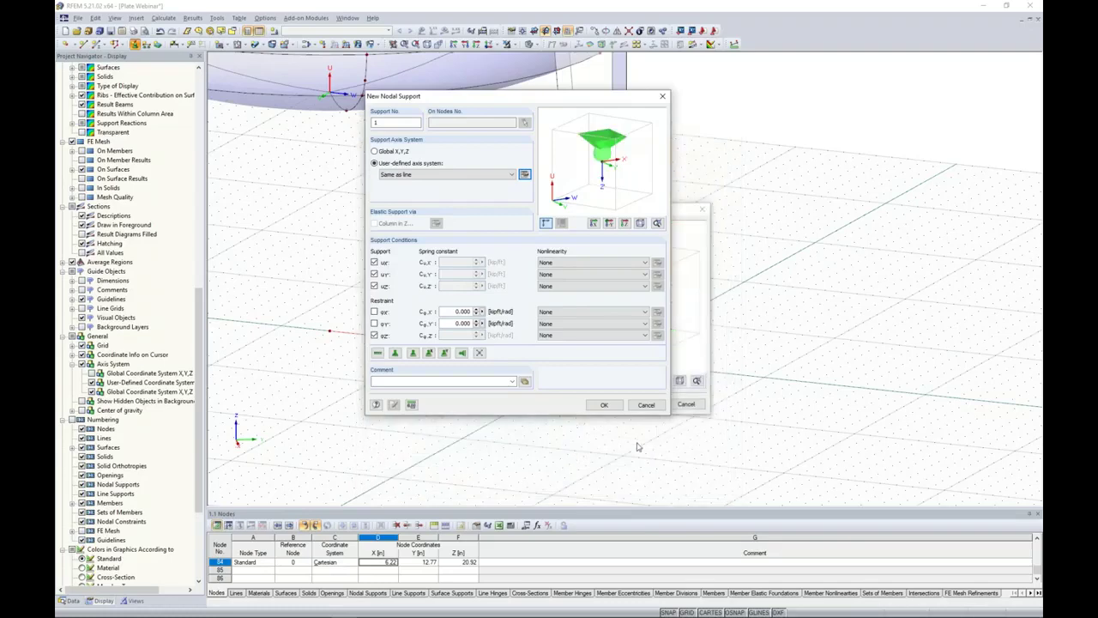
Confirm the support definition and place the support on the node in the middle of the leg's base plate
click(604, 404)
click(642, 404)
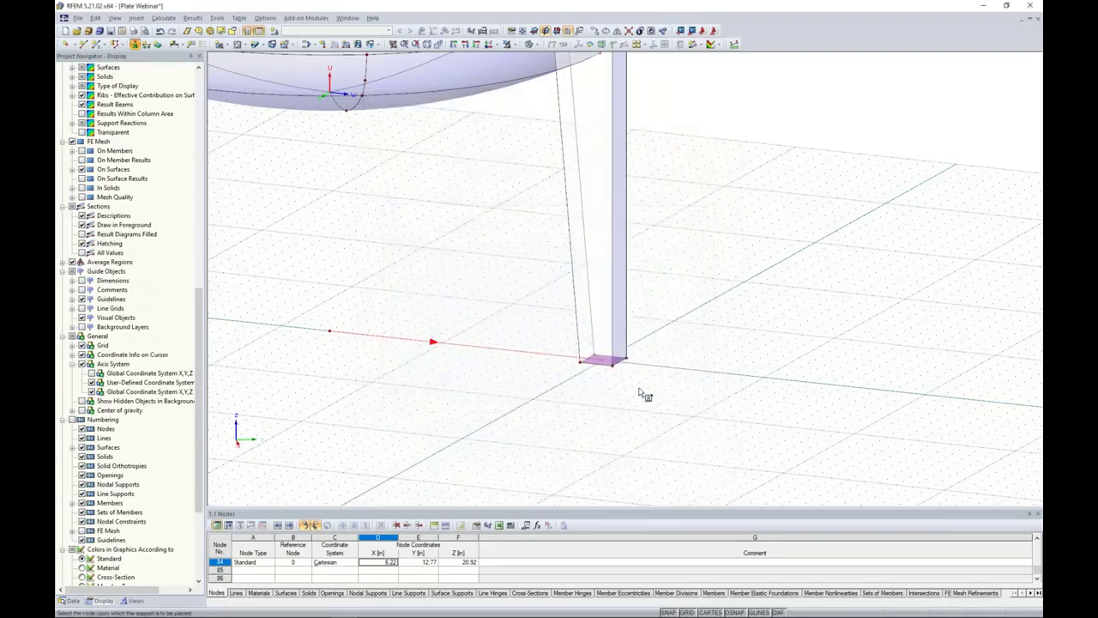
click(603, 359)
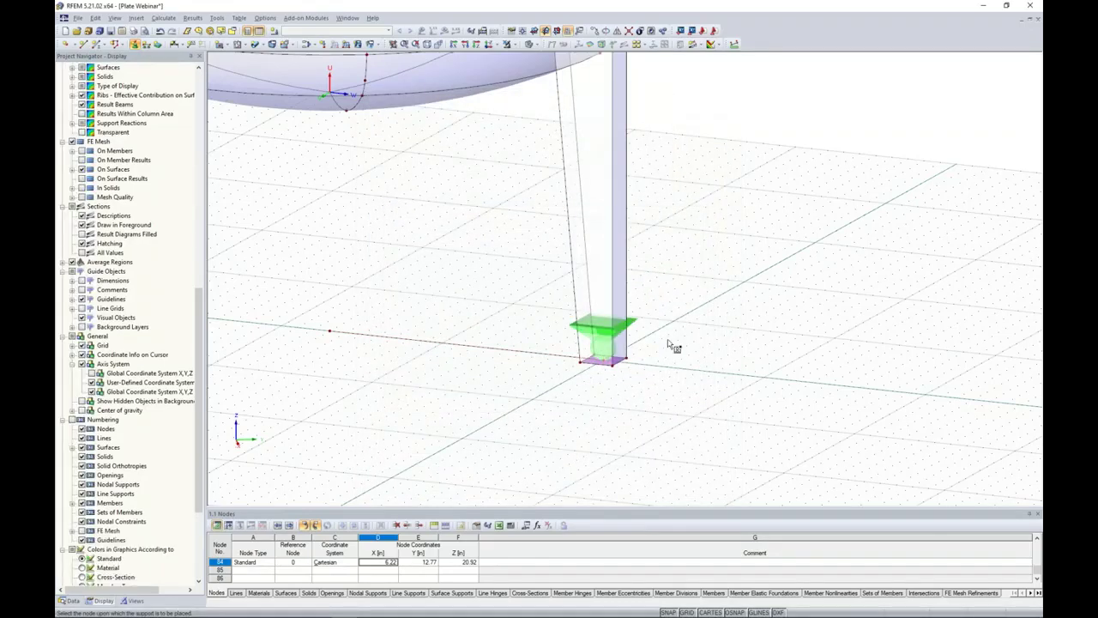
Examine the orientation of the nodal support at the leg base from several sides
scroll(669, 345, down, 5)
middle_drag(661, 344, 378, 350)
scroll(609, 379, up, 1)
scroll(613, 380, up, 2)
scroll(645, 379, up, 1)
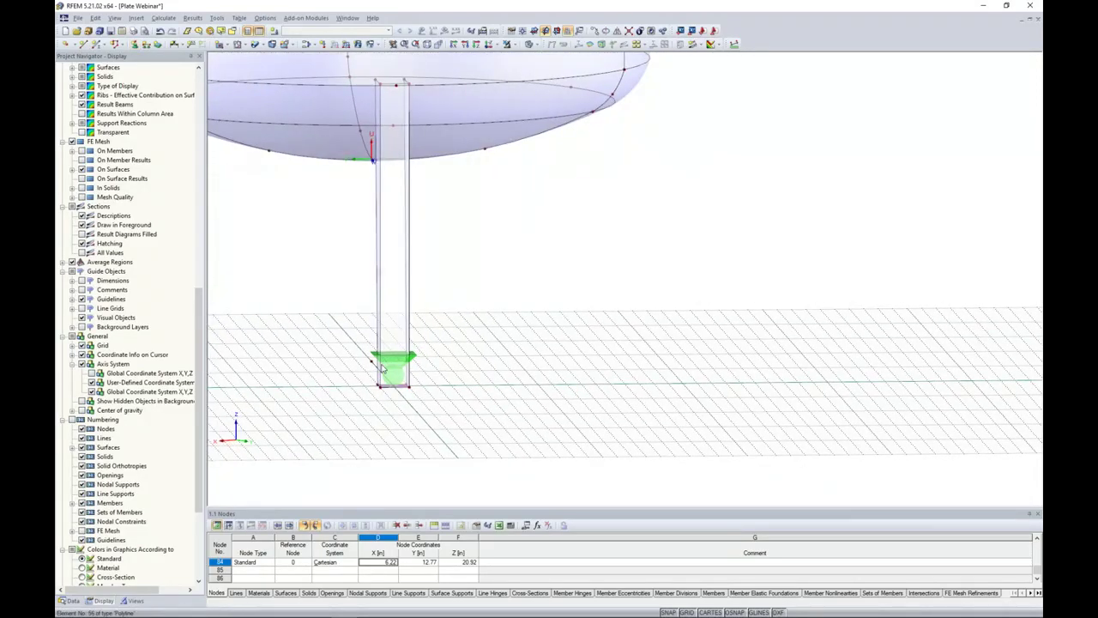
scroll(381, 367, up, 2)
scroll(369, 364, down, 1)
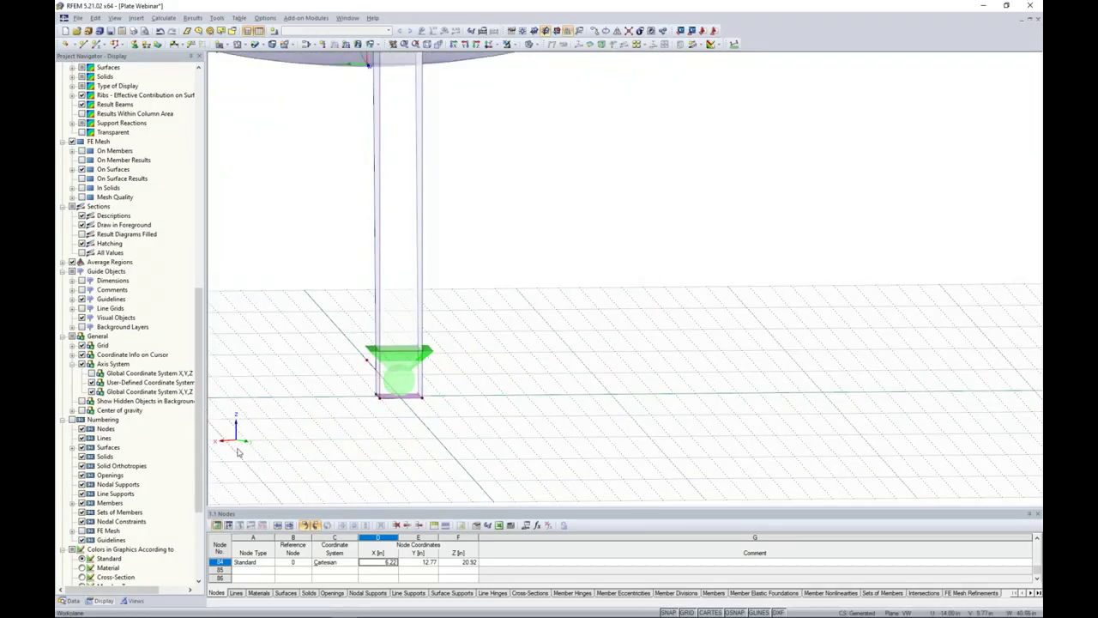
ctrl+middle_drag(263, 421, 589, 396)
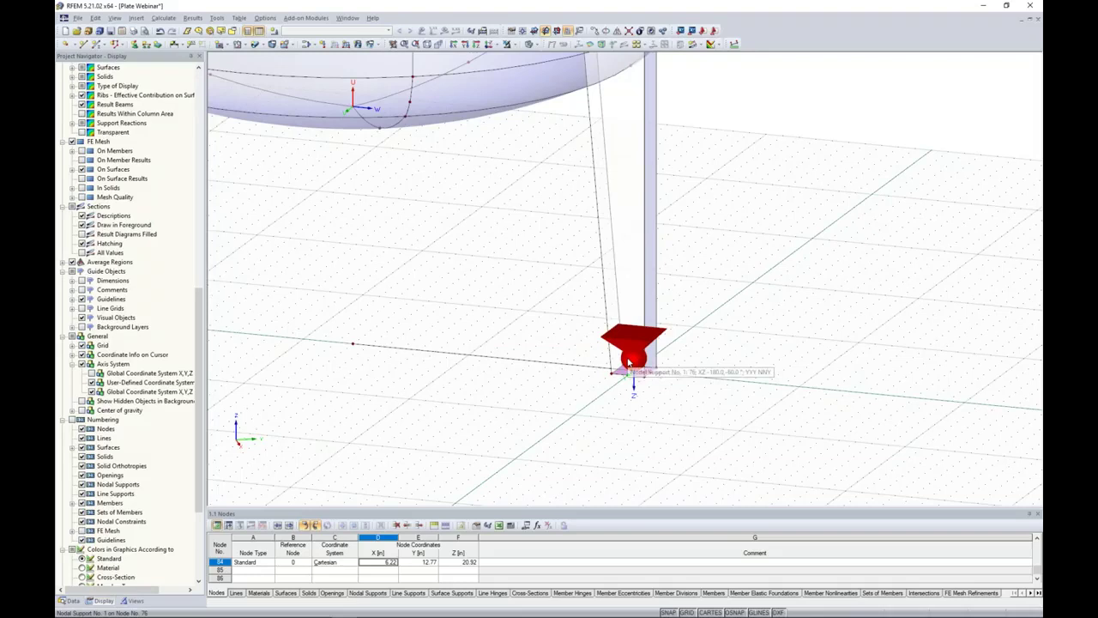
Show the lines' local axis systems and change line 49's rotation angle so its z-axis points up and the support stands upright
right_click(554, 367)
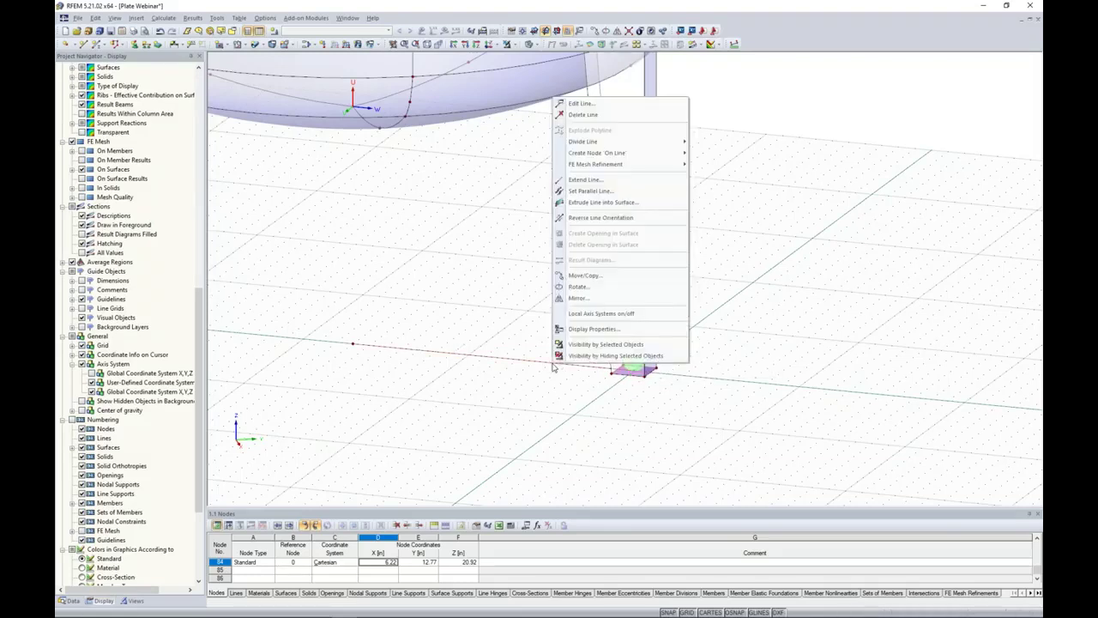
click(589, 314)
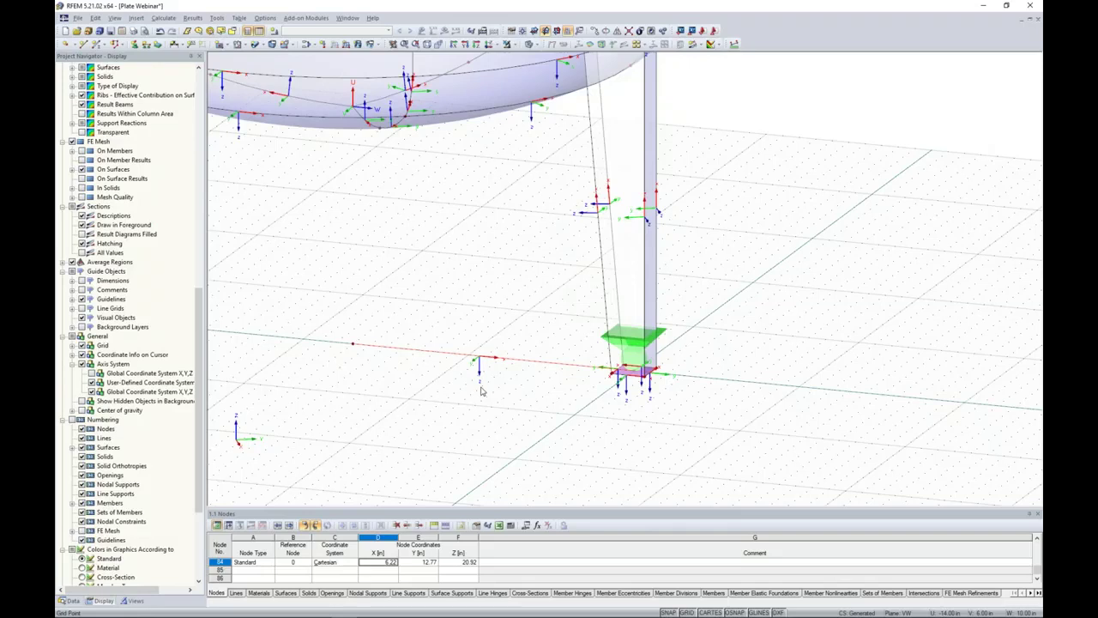
double_click(486, 360)
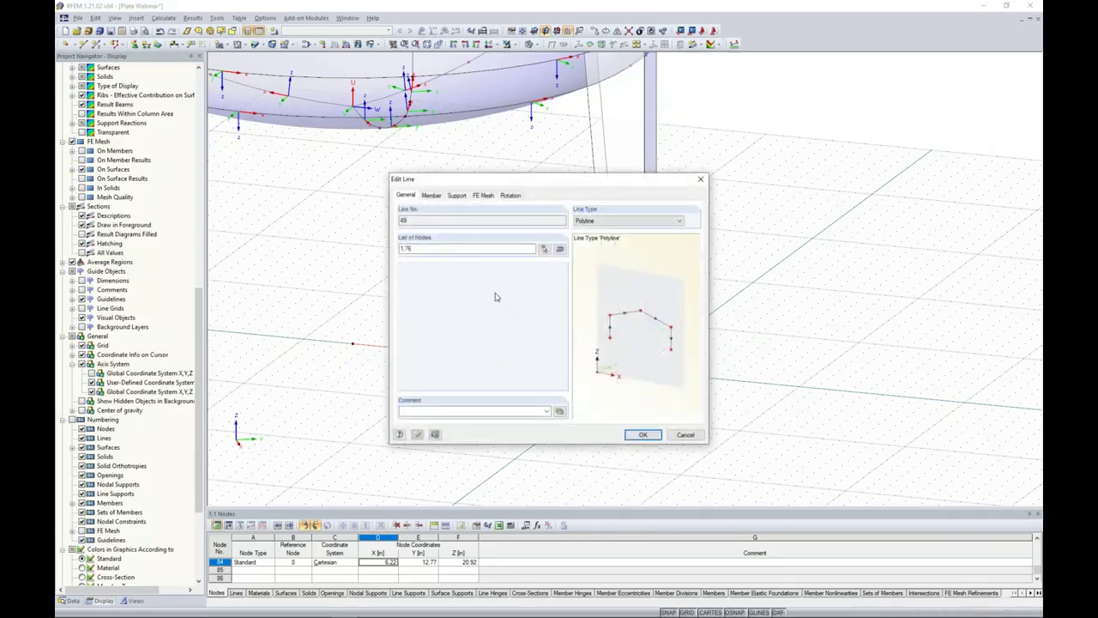
click(509, 195)
drag(462, 252, 566, 251)
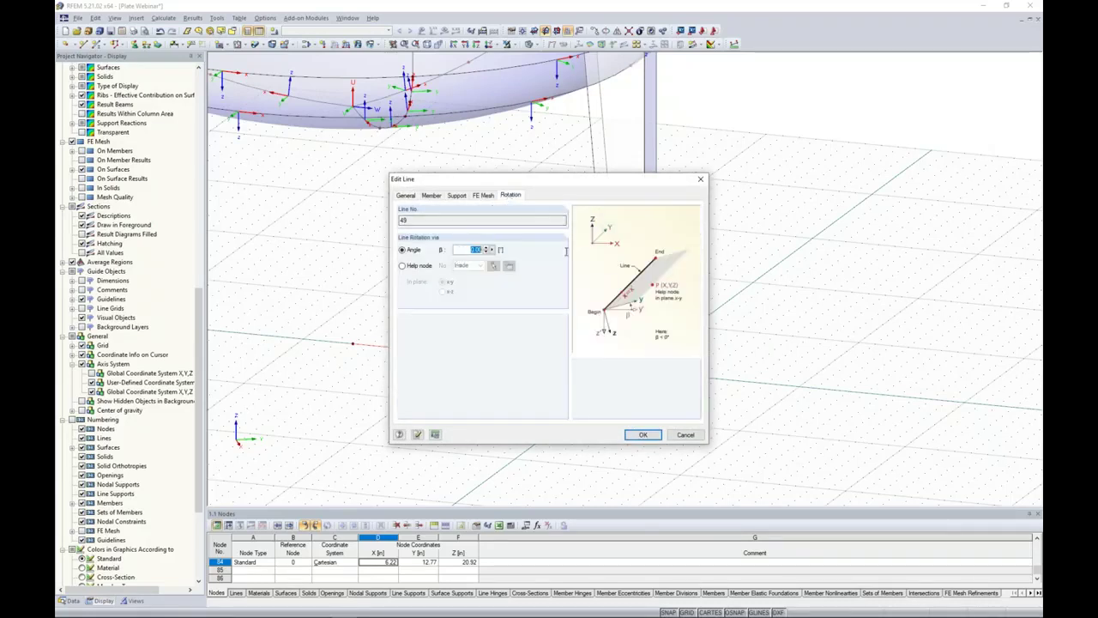
click(642, 435)
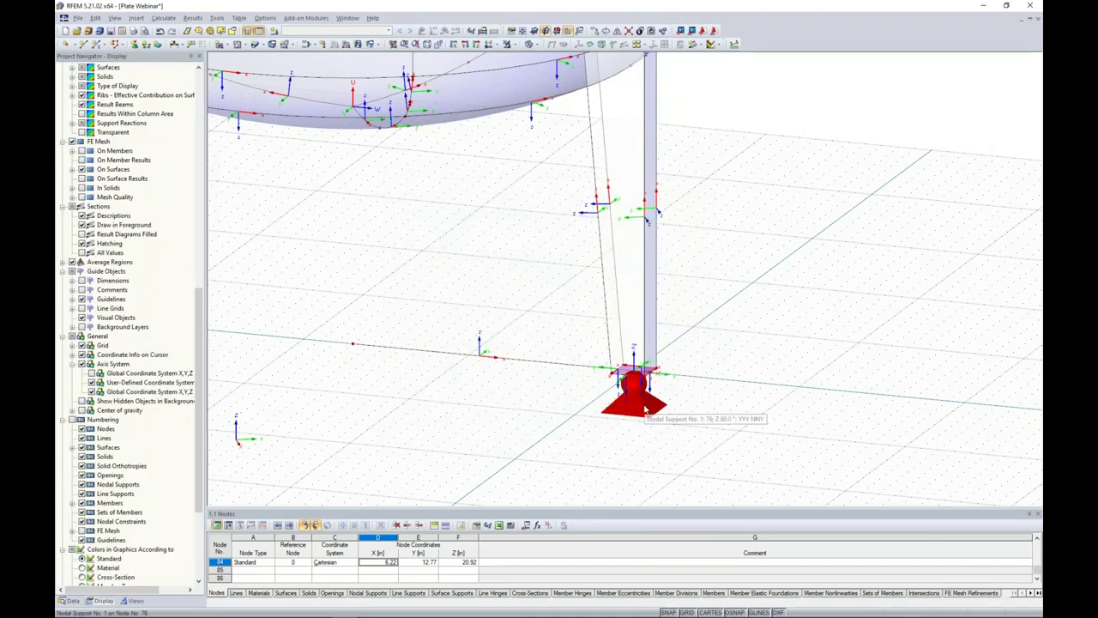
Hide the lines' local axis systems and switch the model display back to wireframe
right_click(530, 365)
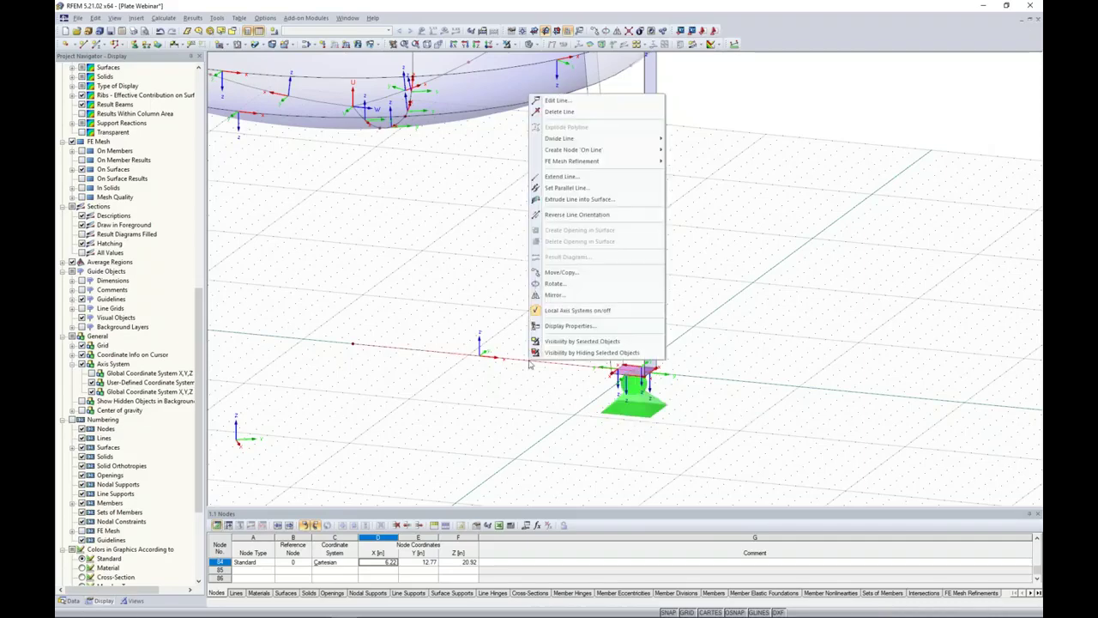
click(576, 310)
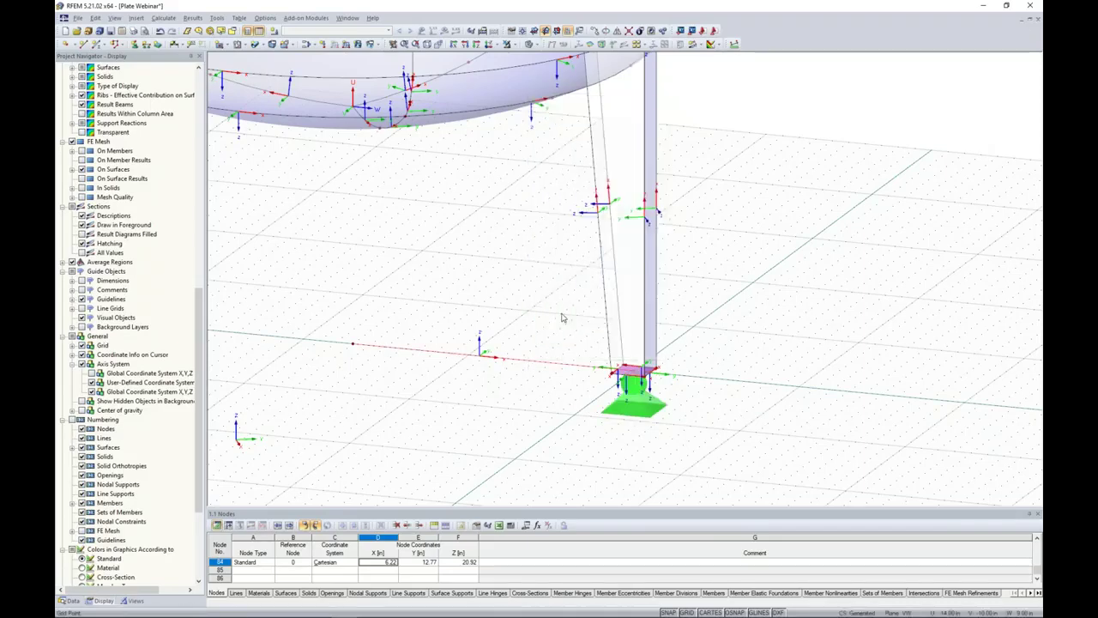
scroll(503, 393, down, 2)
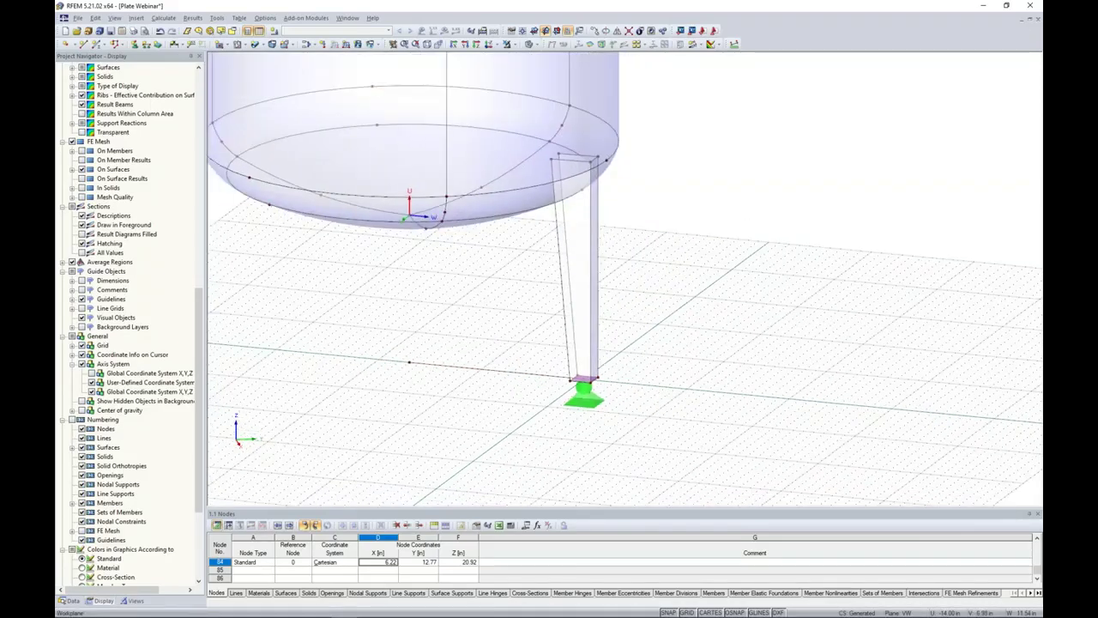
scroll(503, 394, down, 1)
ctrl+middle_drag(625, 335, 641, 312)
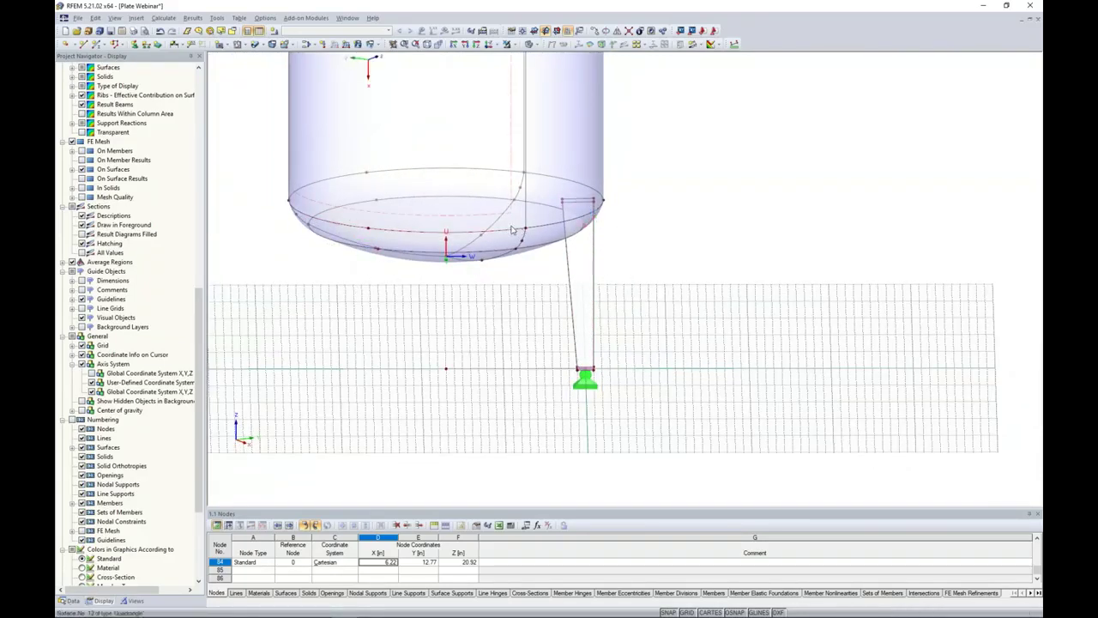
click(537, 45)
click(543, 57)
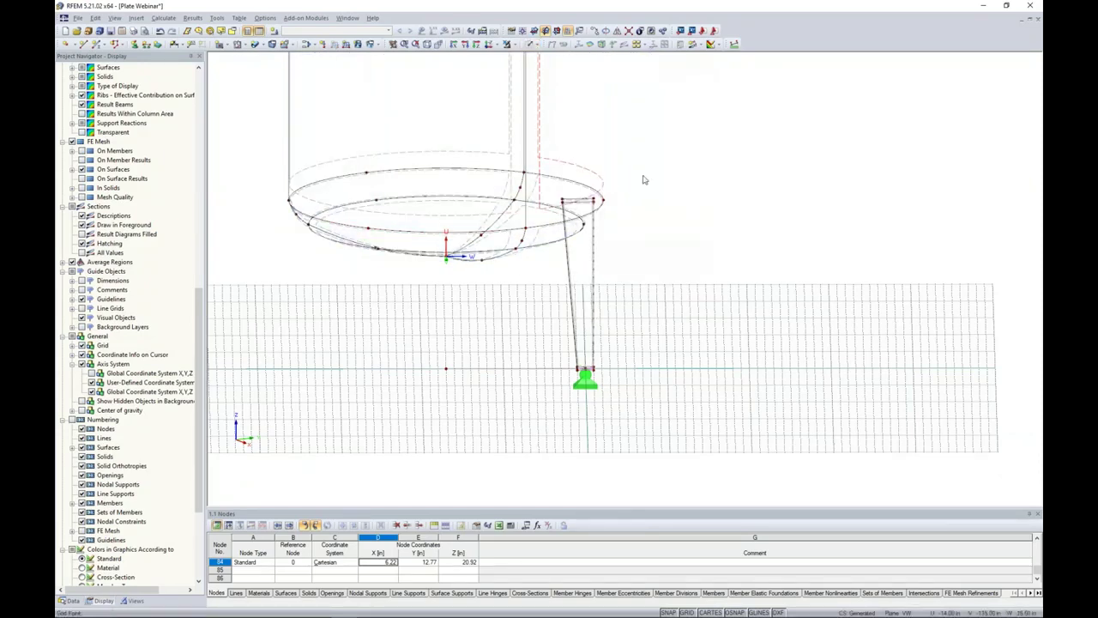
Copy the leg with its support and base line by rotation, making 2 copies at 120° about the global Z-axis through point 0, 0, 0
ctrl+middle_drag(646, 178, 646, 161)
drag(557, 196, 600, 412)
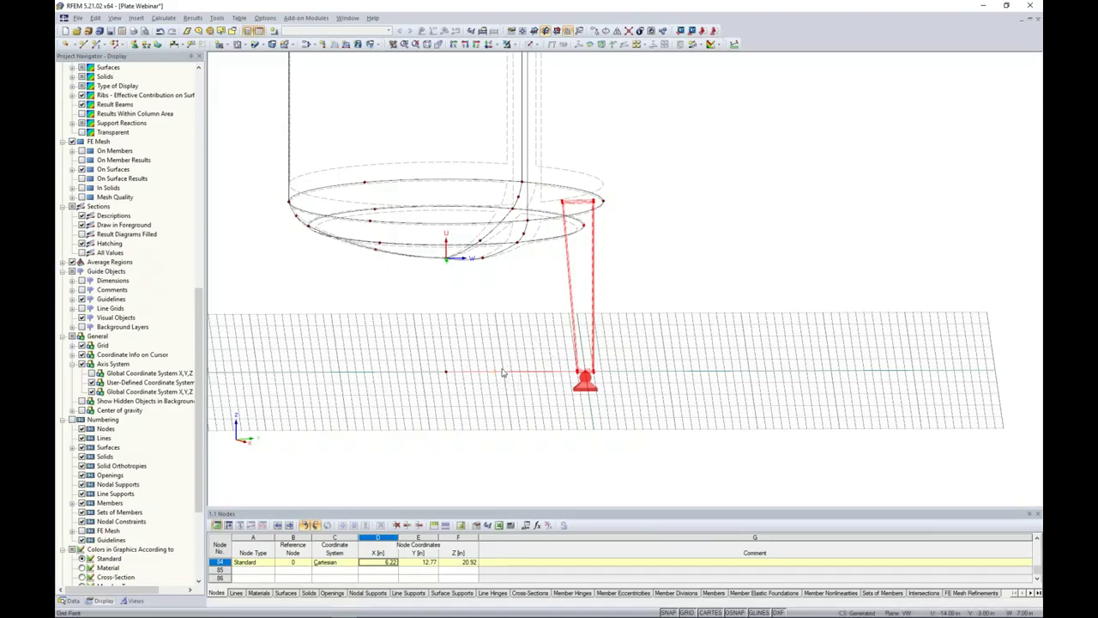
click(605, 31)
text(120)
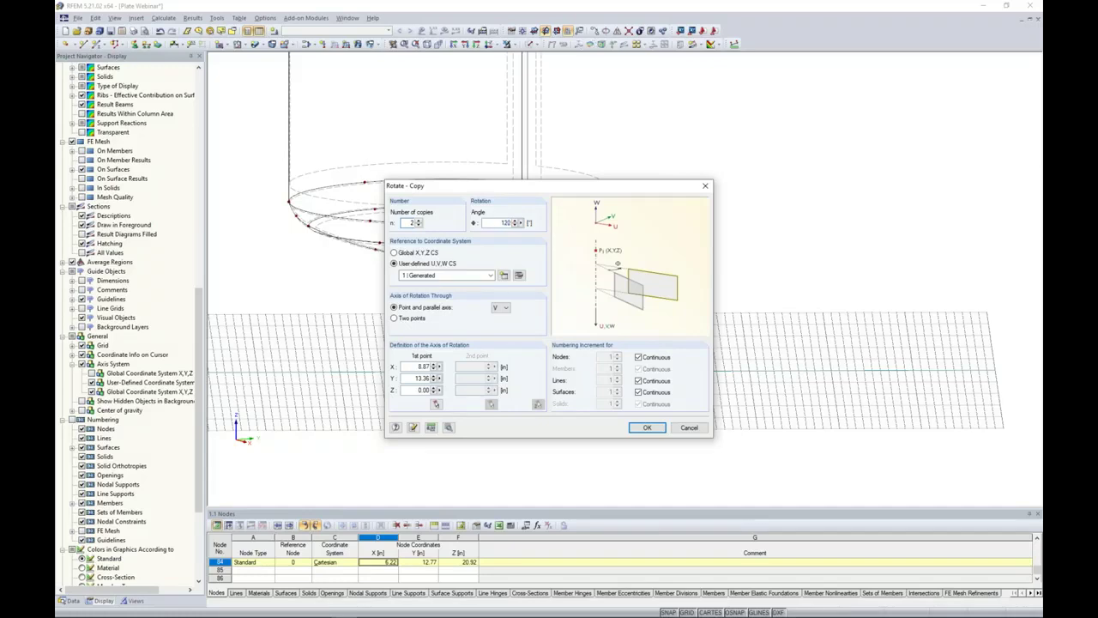
click(394, 253)
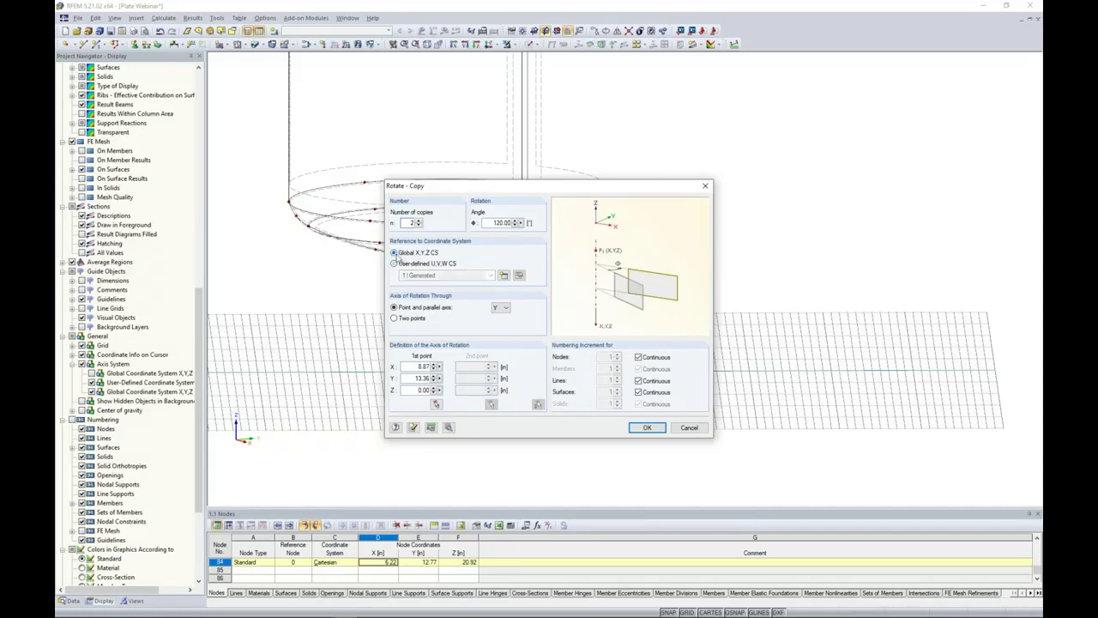
click(499, 310)
click(498, 330)
click(436, 405)
click(446, 372)
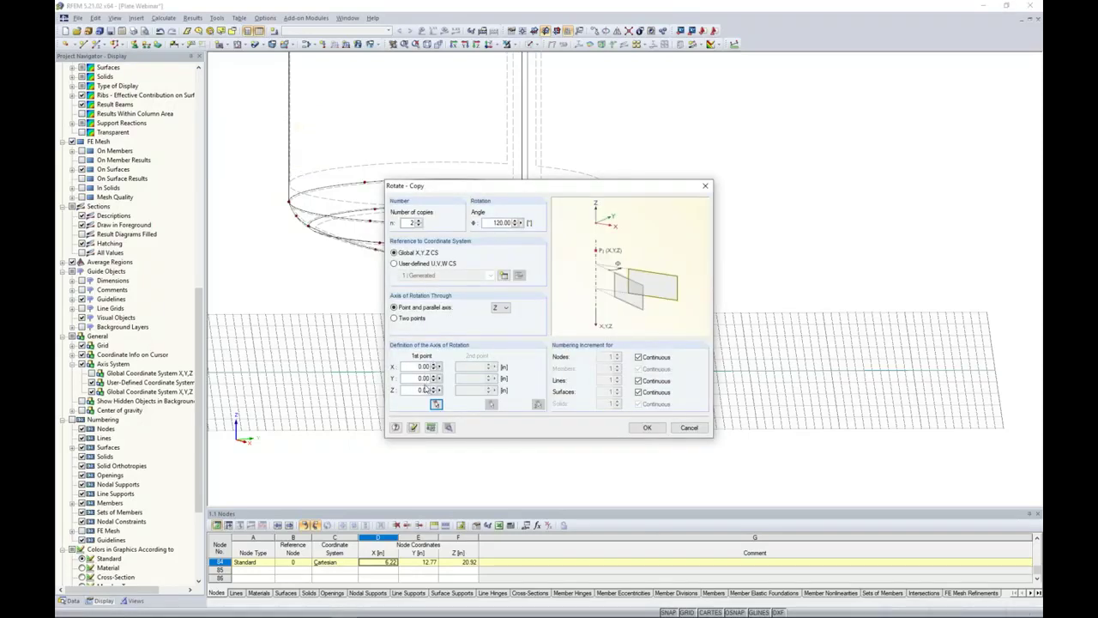
click(447, 427)
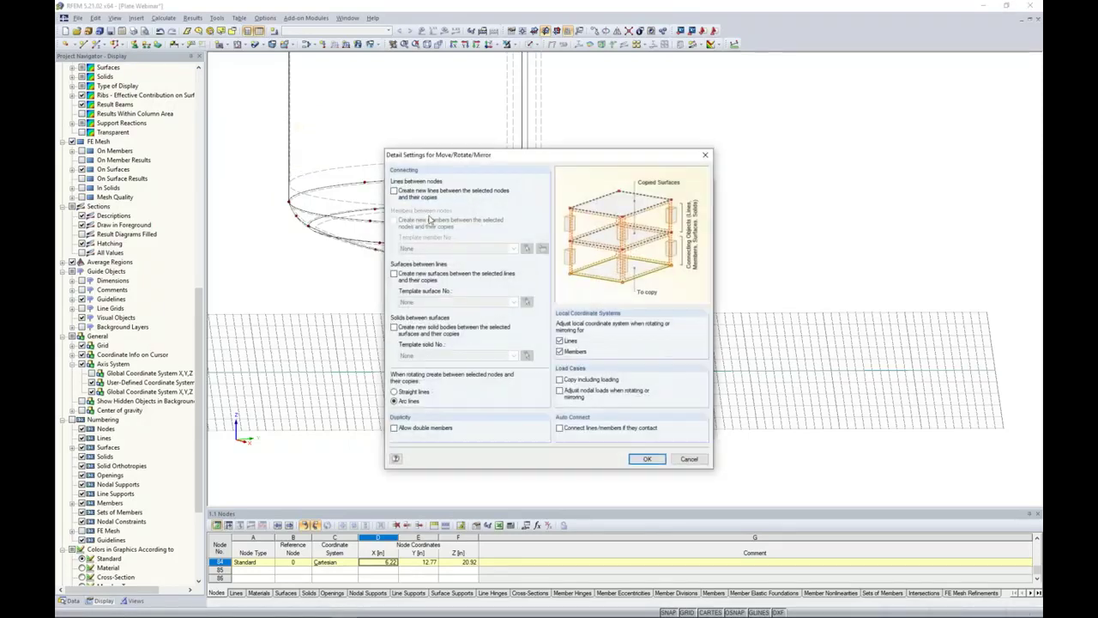
click(645, 459)
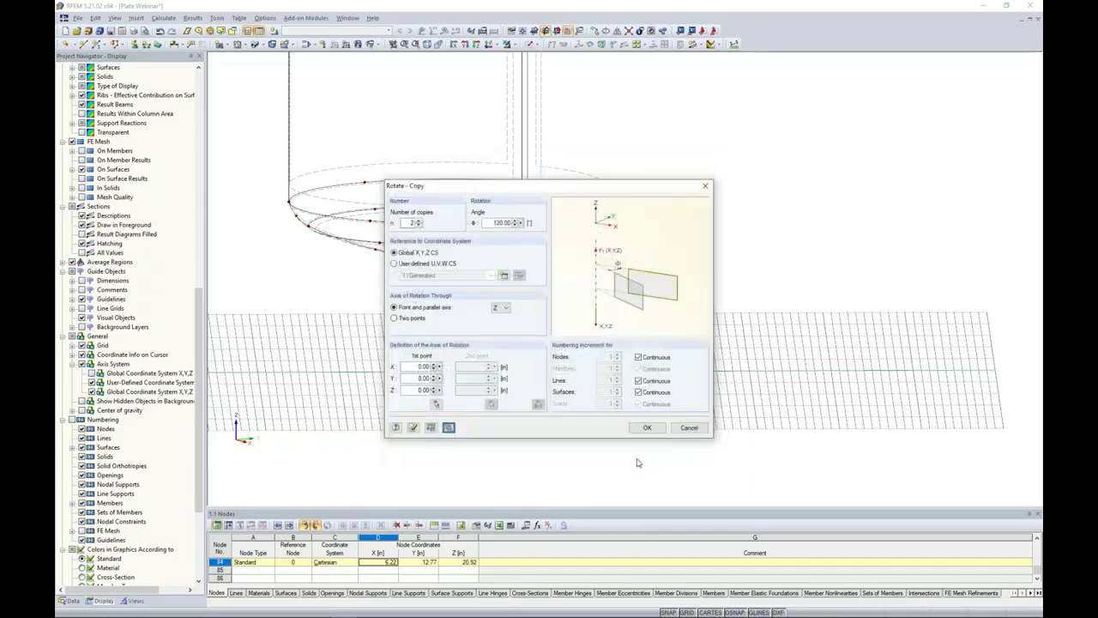
click(648, 429)
Examine the orientation of the copied nodal supports from above and around the leg bases
ctrl+middle_drag(536, 440, 600, 386)
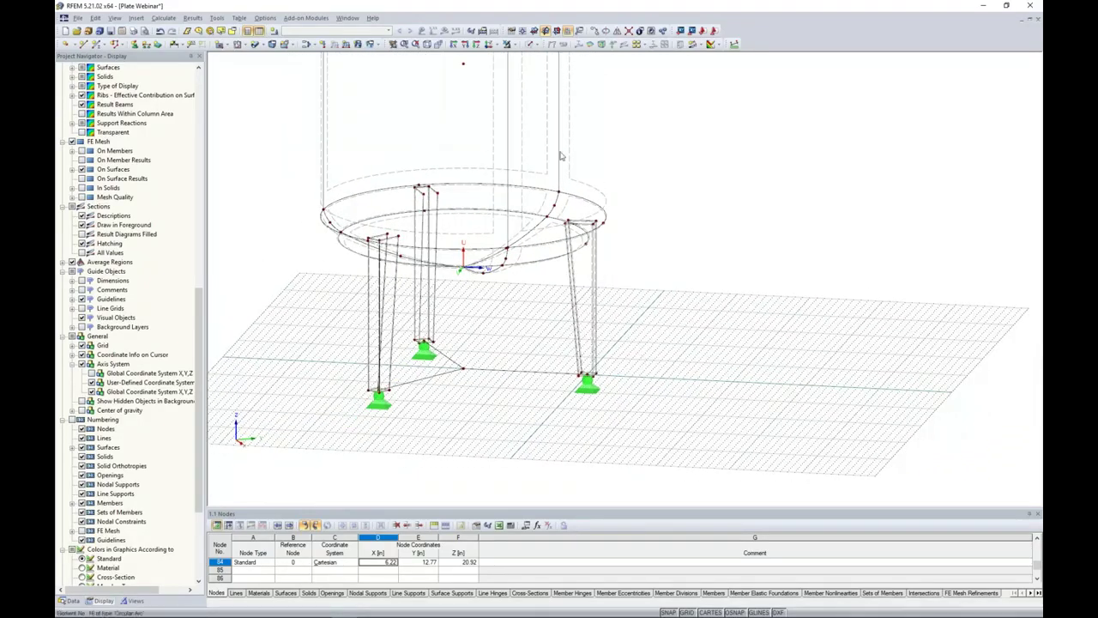
click(493, 47)
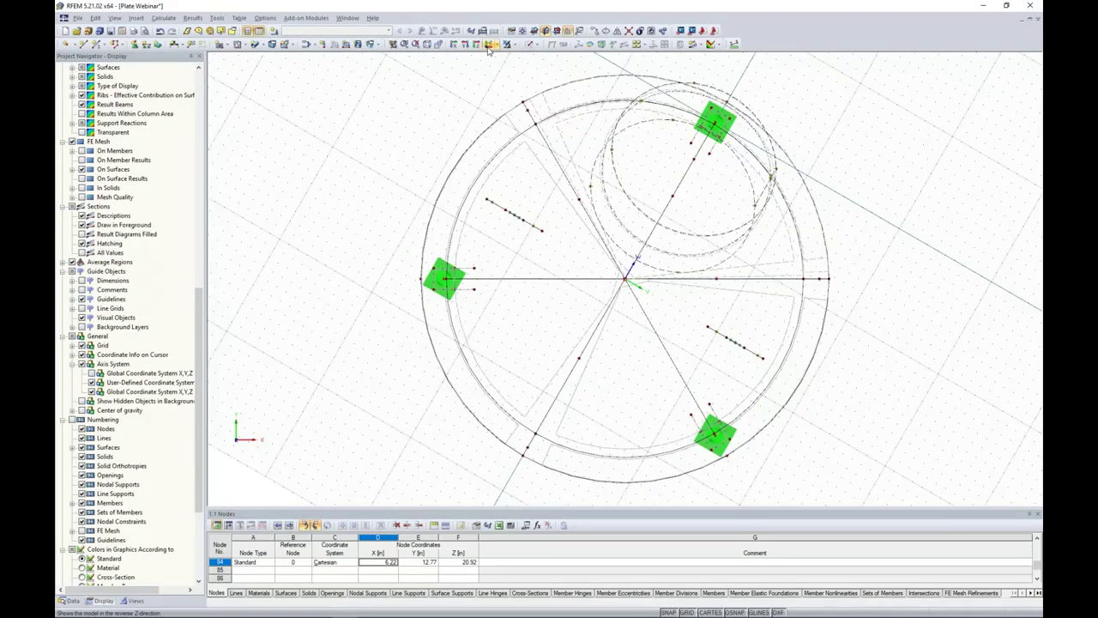
middle_drag(878, 320, 799, 311)
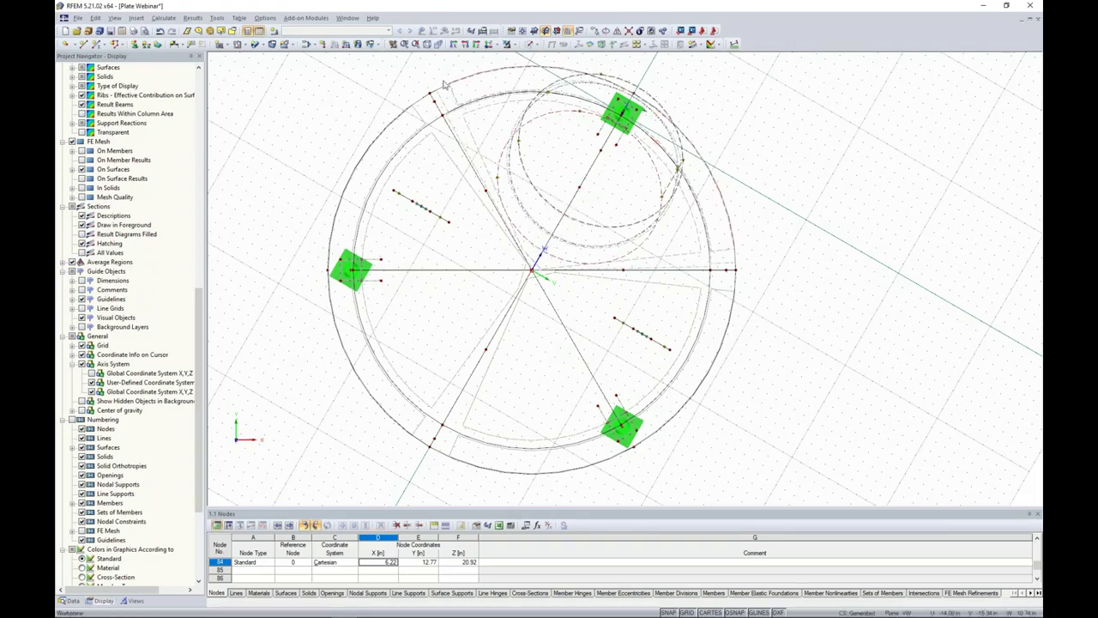
click(427, 47)
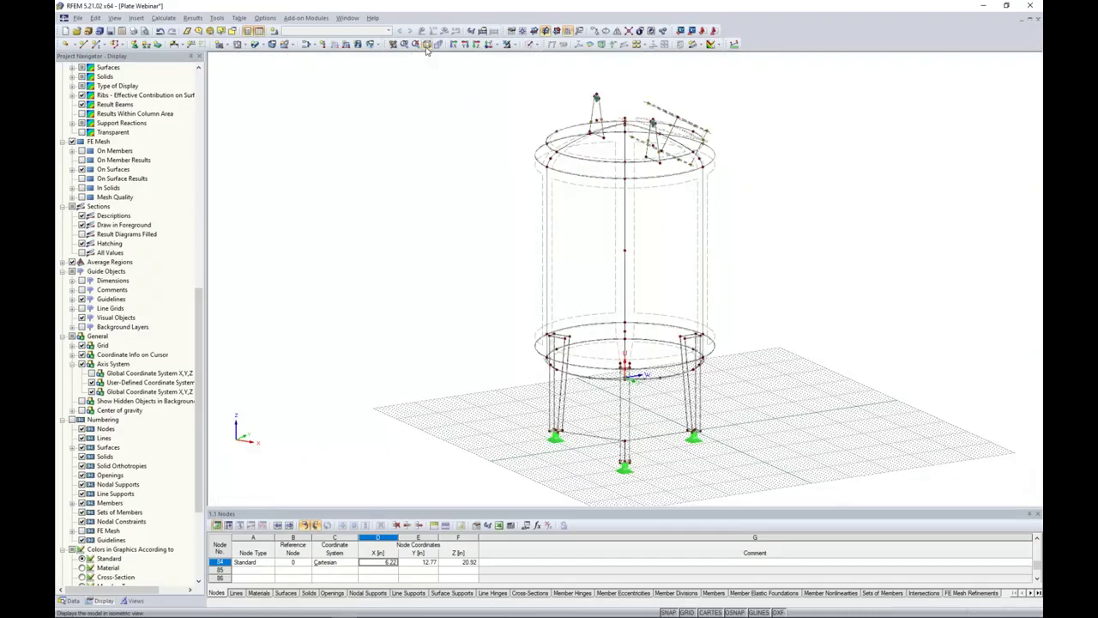
middle_drag(511, 350, 469, 263)
ctrl+middle_drag(584, 351, 551, 392)
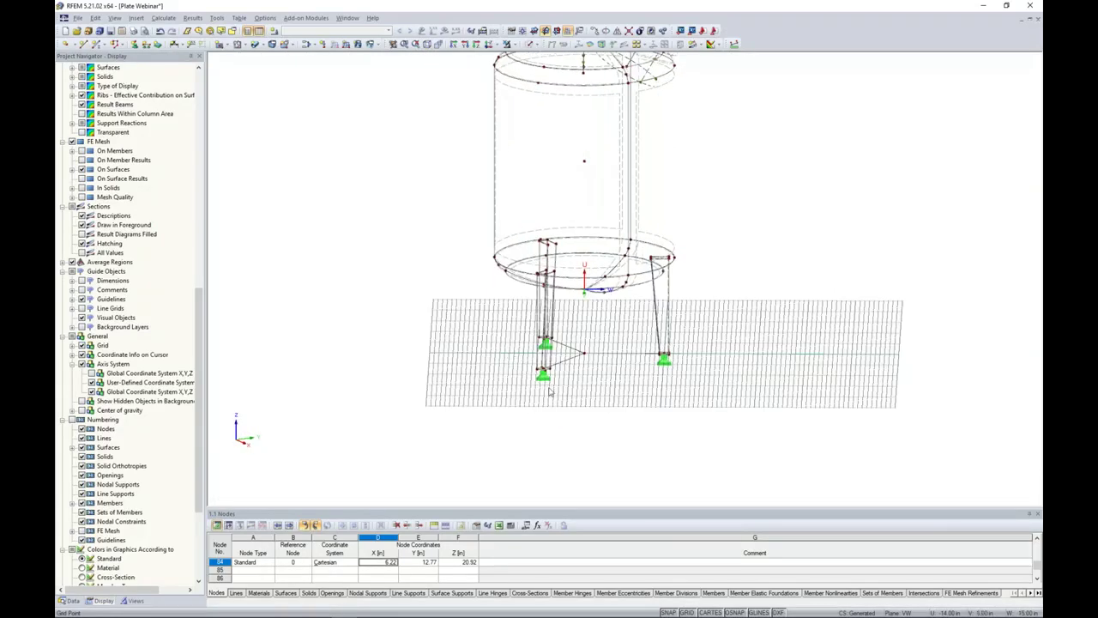
scroll(552, 391, up, 10)
ctrl+middle_drag(618, 375, 534, 382)
scroll(532, 383, down, 1)
Assign a new nodal support type to the leg base at line 73, with a user-defined axis system the same as line 73
double_click(458, 351)
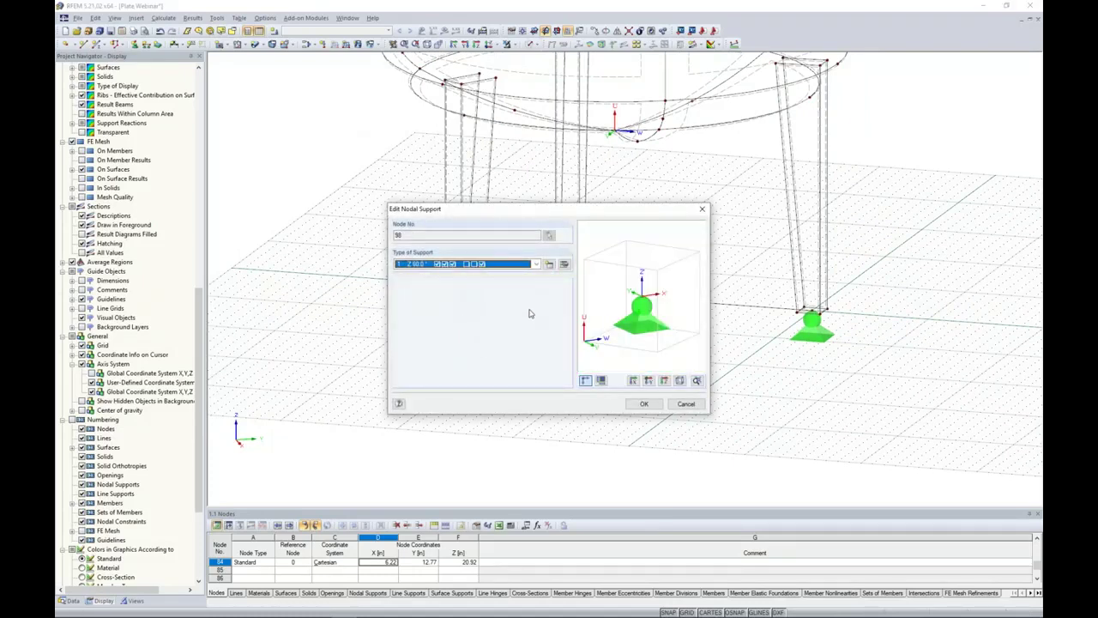
click(549, 266)
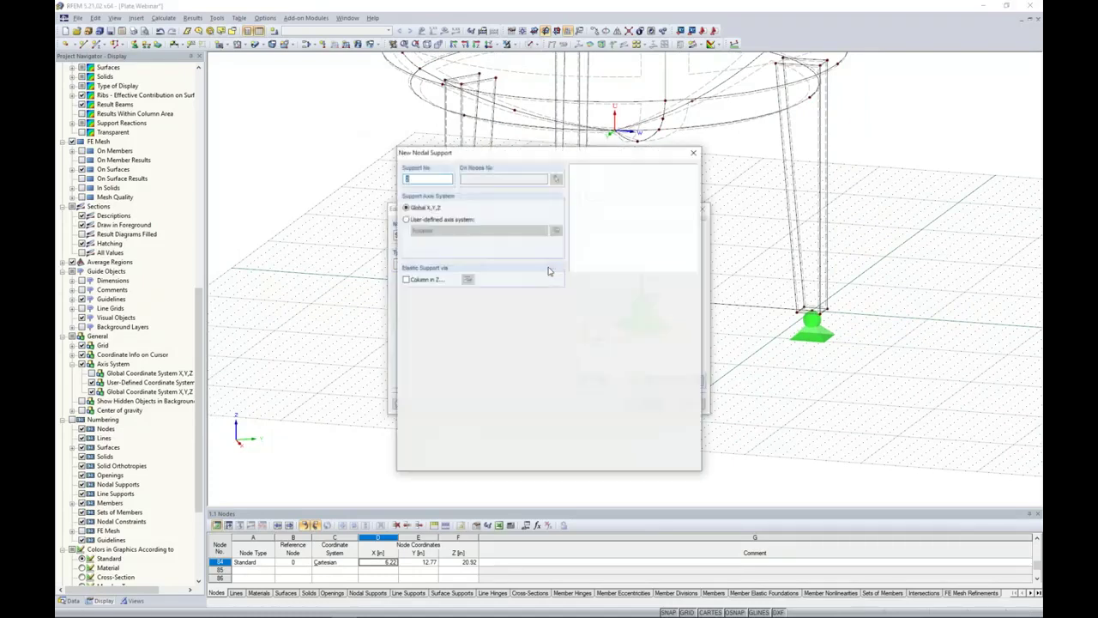
click(406, 219)
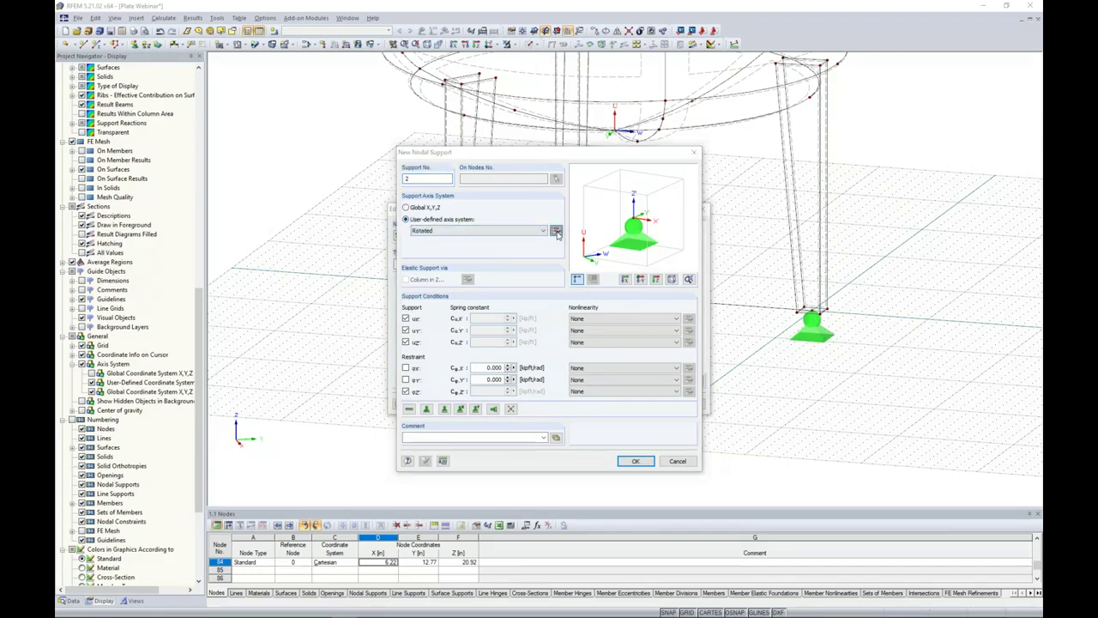
click(556, 231)
click(394, 441)
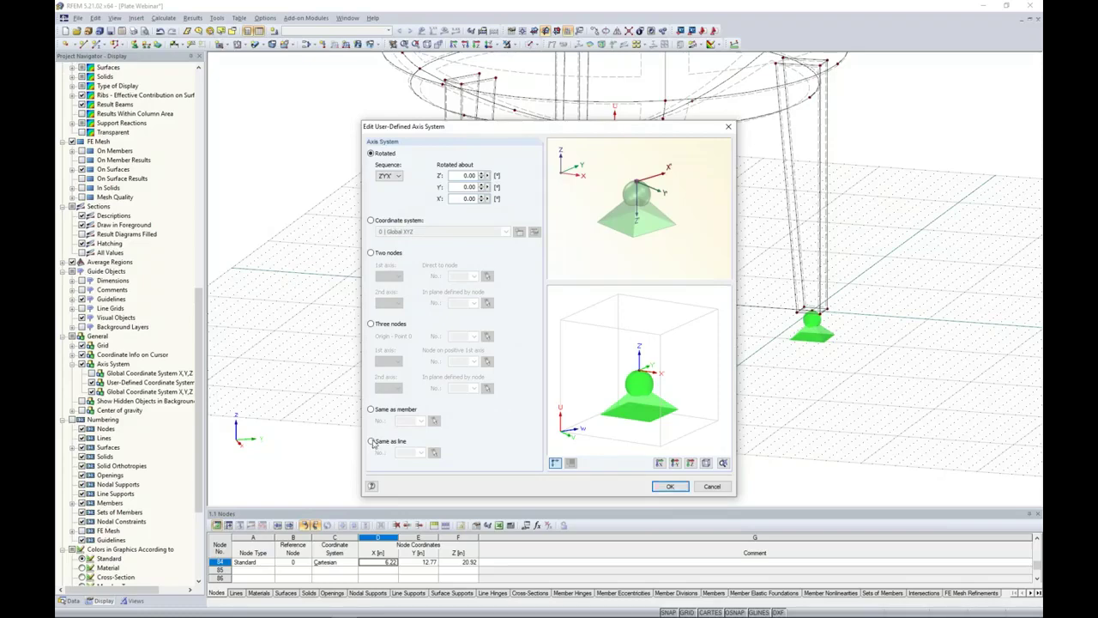
click(434, 452)
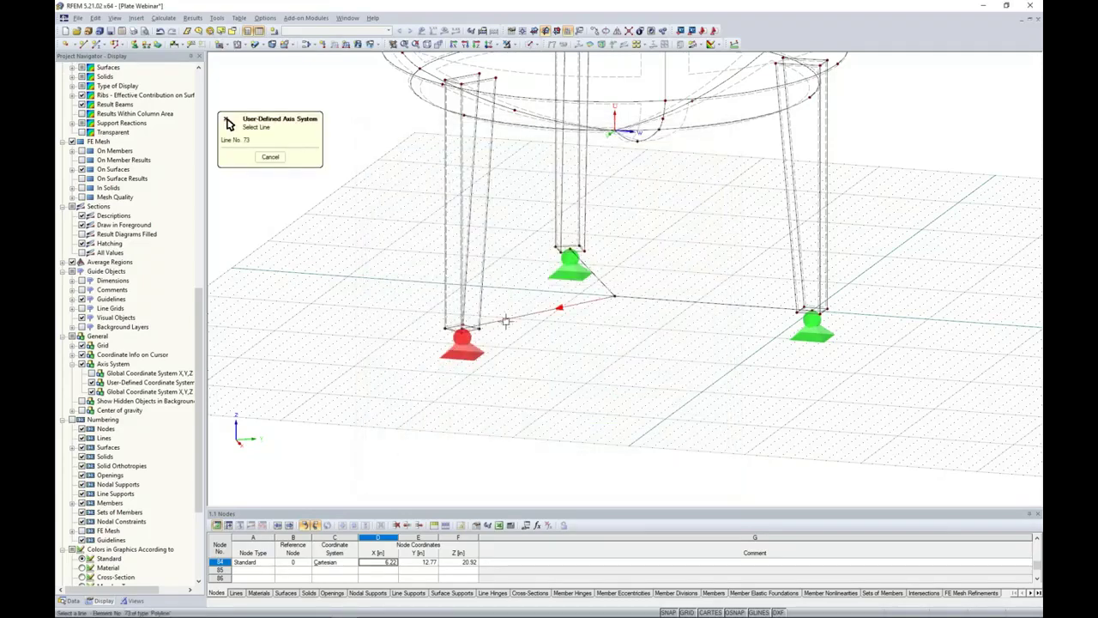
click(506, 322)
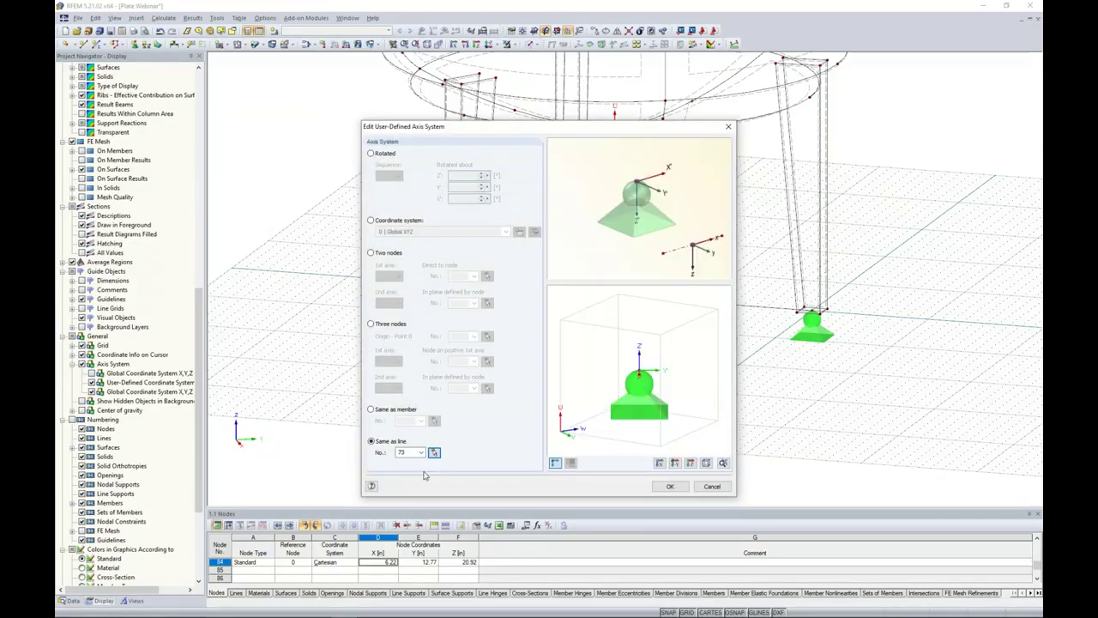
click(670, 486)
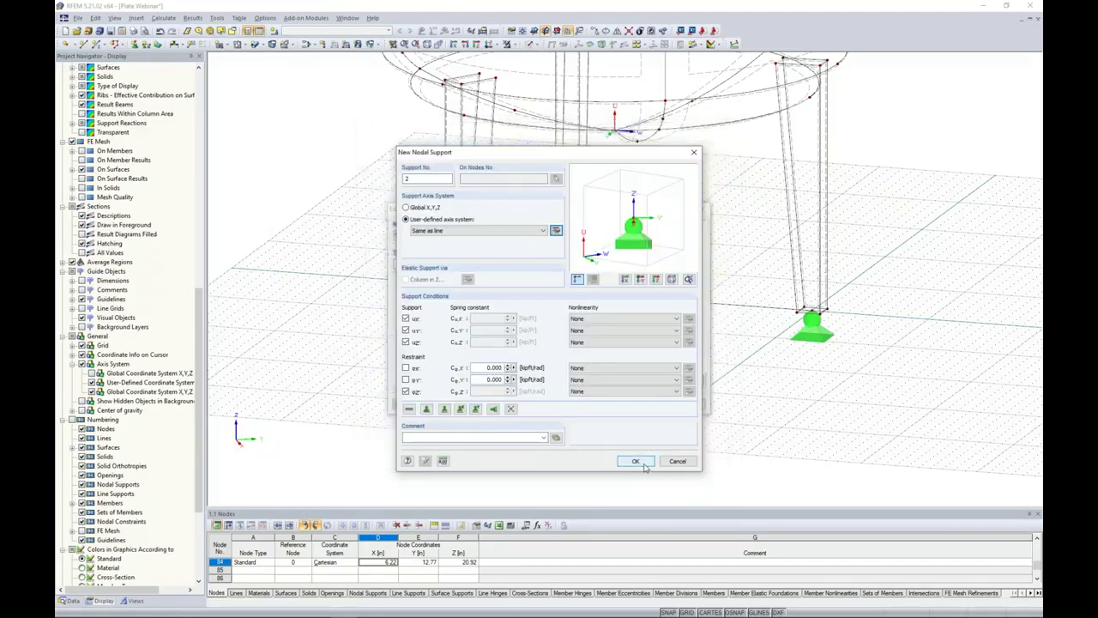
click(635, 457)
click(643, 403)
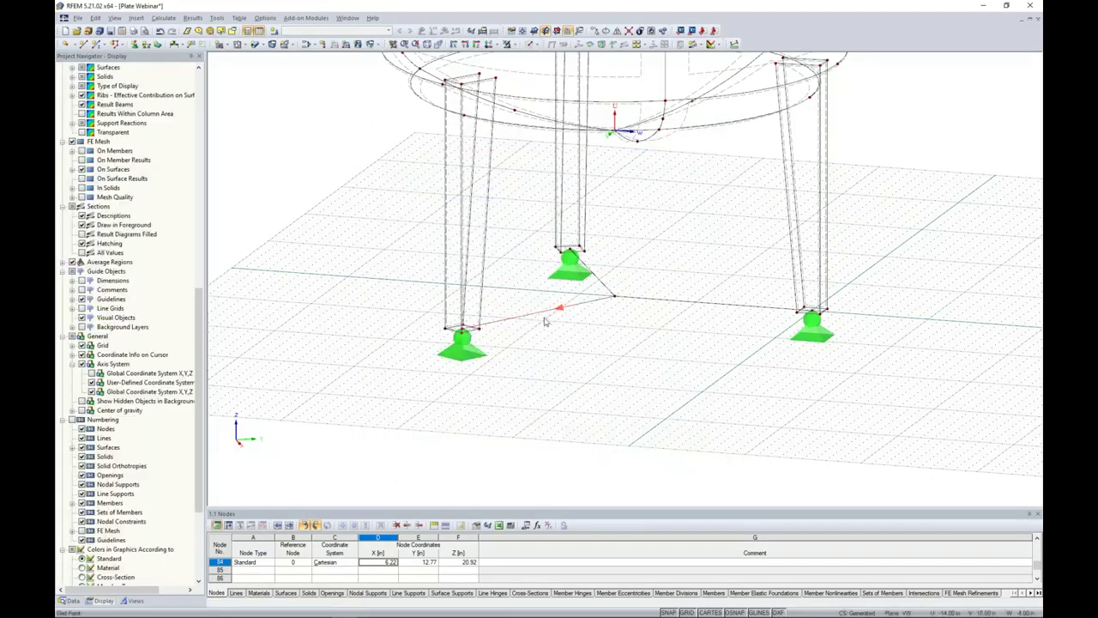
Assign a new nodal support type to the leg base at node 87, with a user-defined axis system the same as line 58
double_click(571, 259)
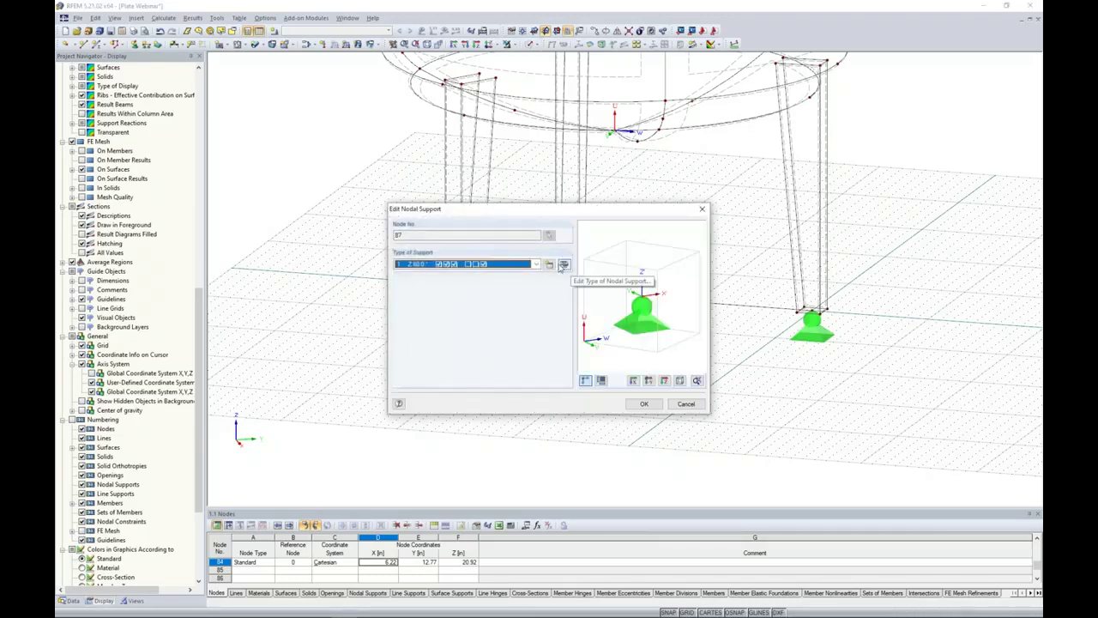
click(549, 265)
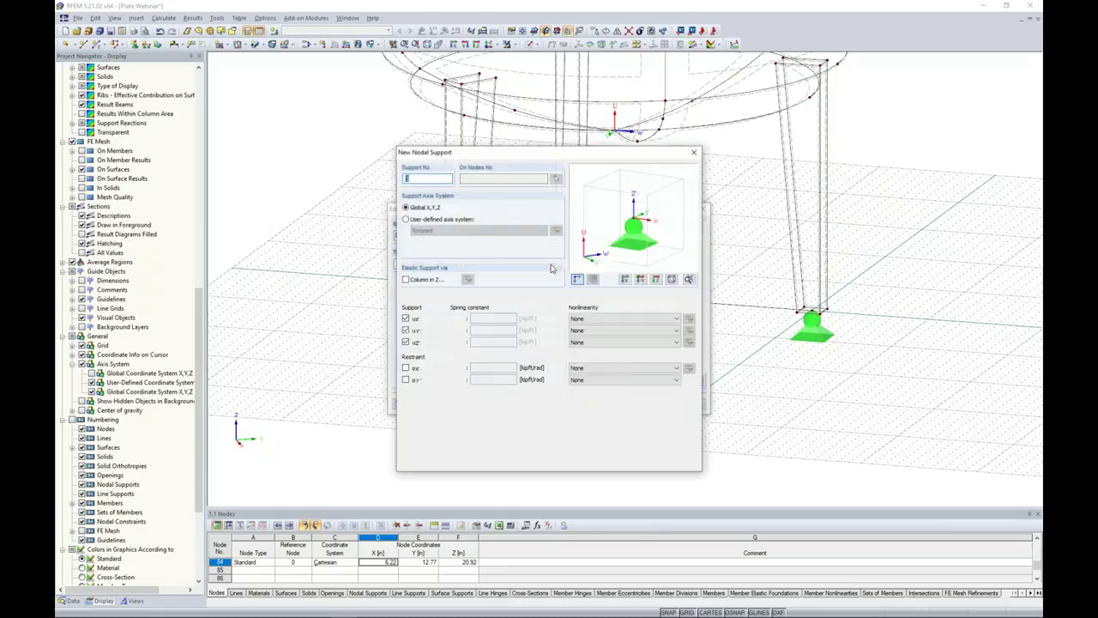
click(406, 220)
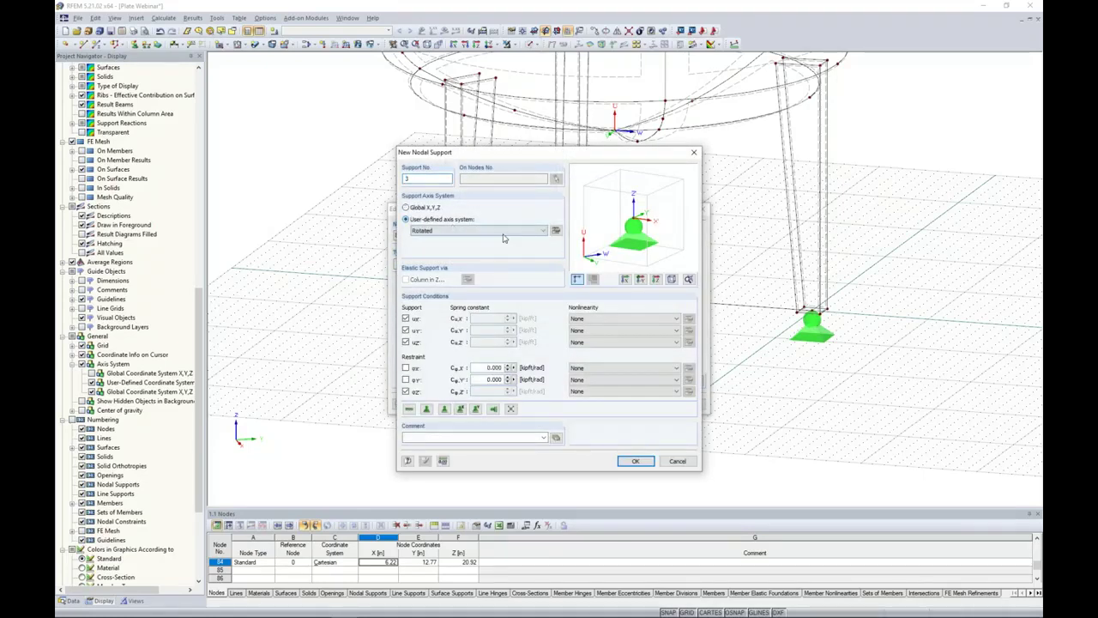
click(555, 233)
click(372, 441)
click(435, 452)
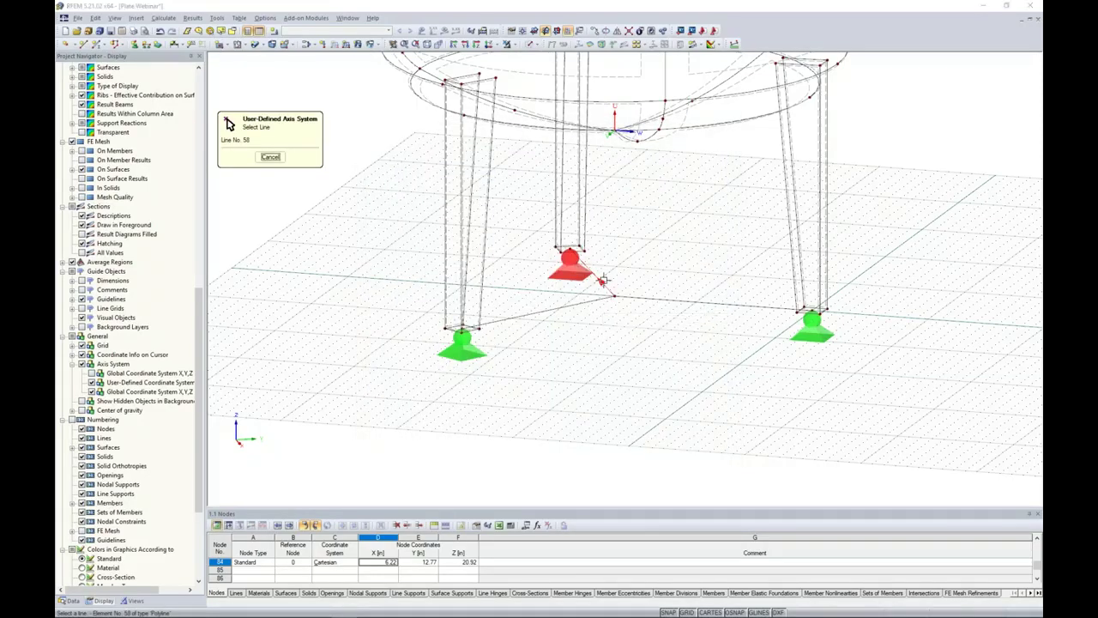
click(603, 279)
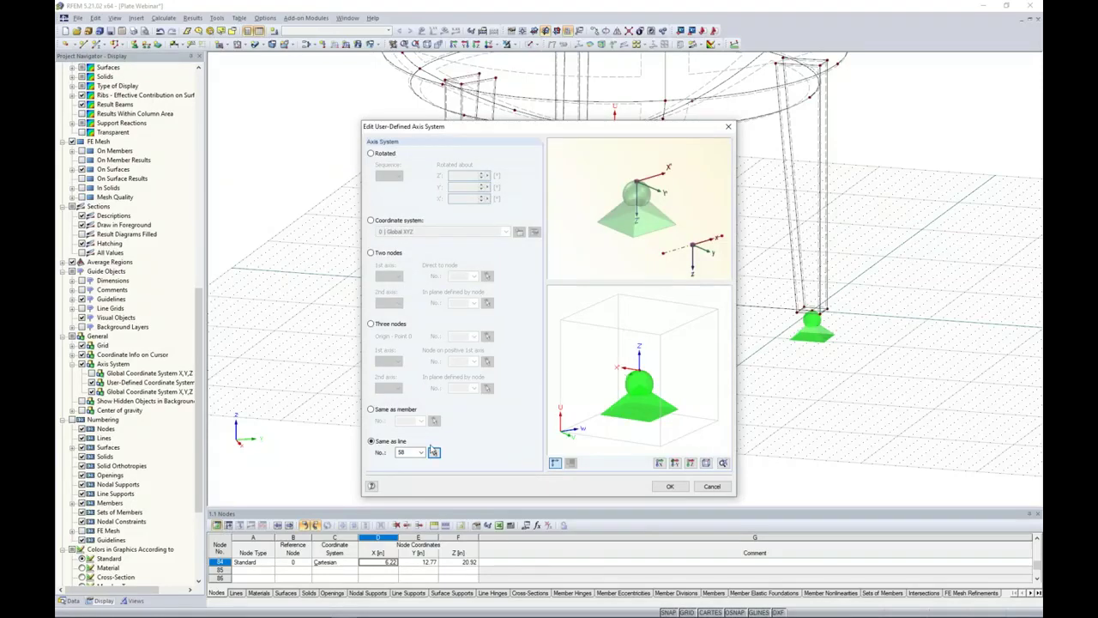
click(667, 487)
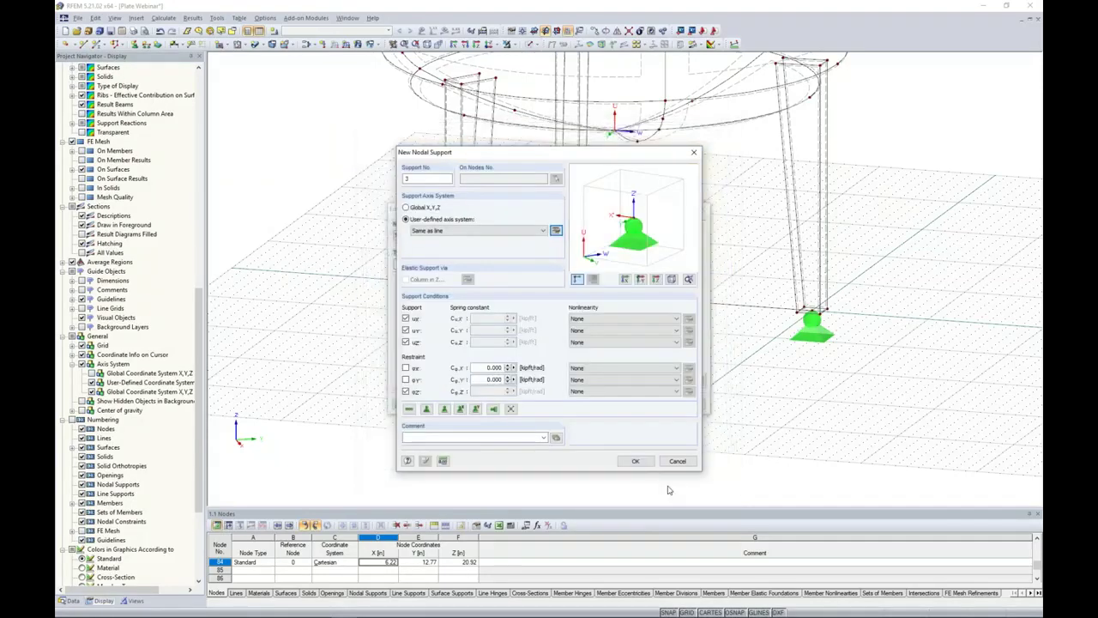
click(634, 461)
click(644, 403)
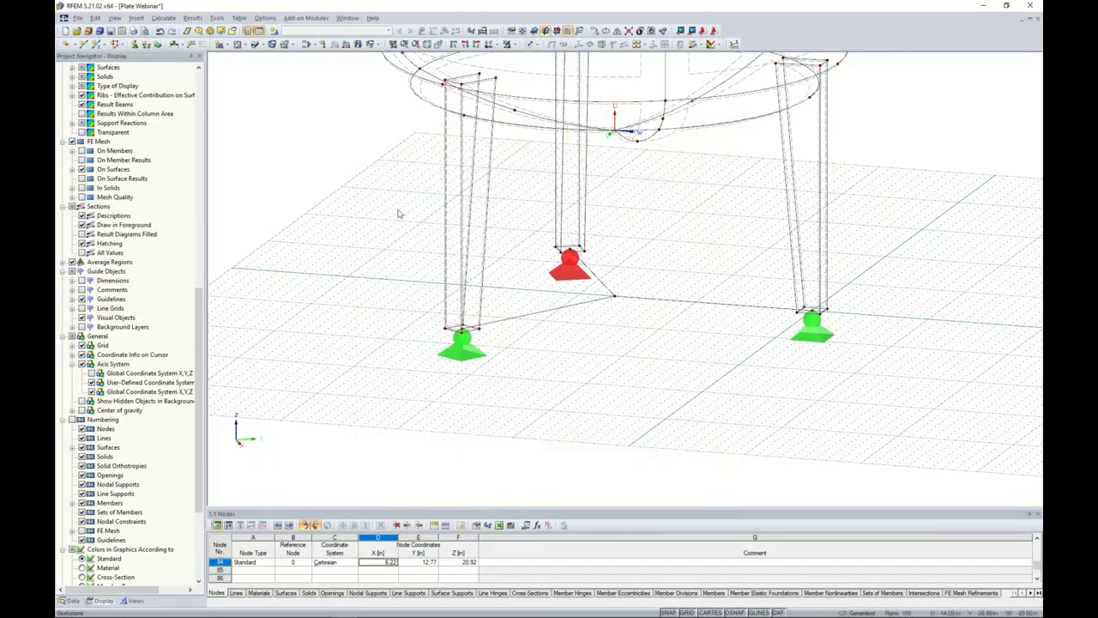
Check the three supports' orientation from above and switch the model display from wireframe to transparent shaded surfaces
click(489, 45)
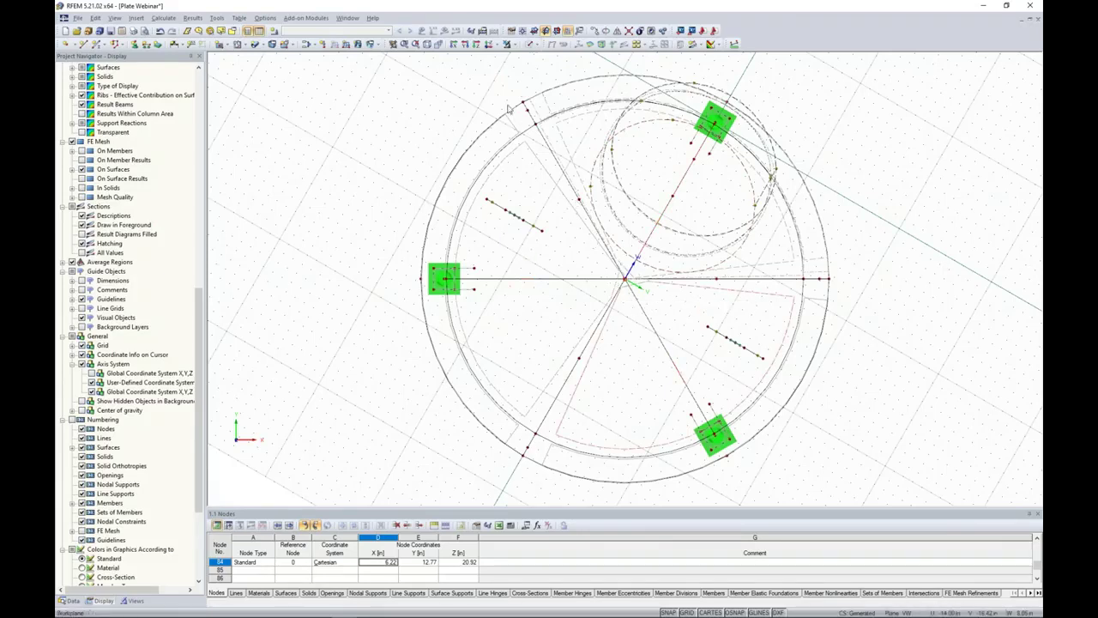
click(429, 44)
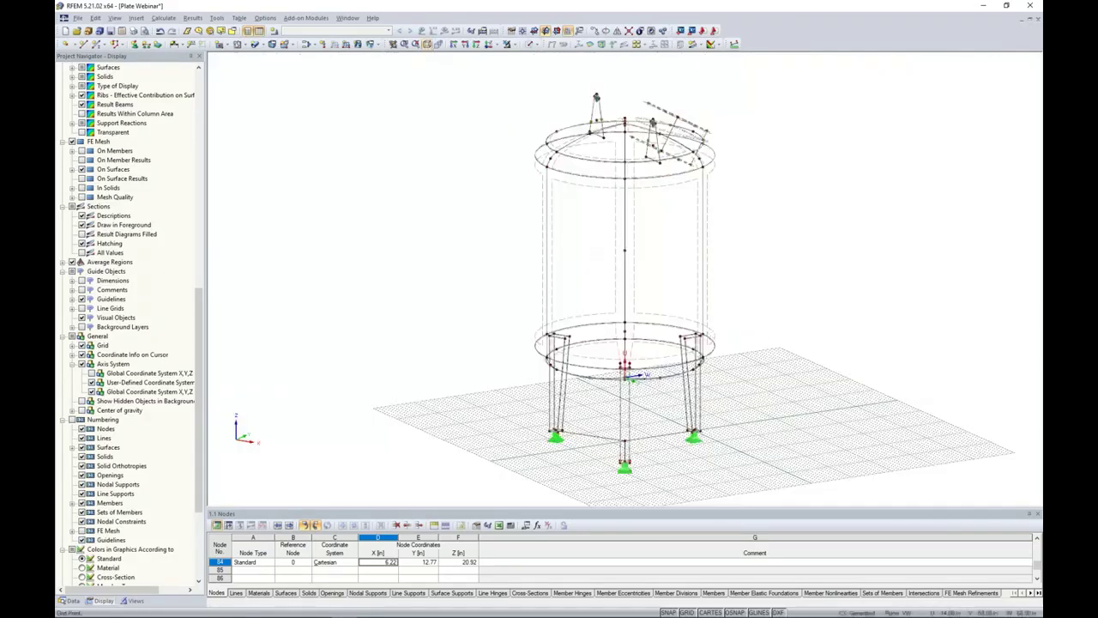
scroll(717, 299, up, 5)
ctrl+middle_drag(716, 300, 682, 287)
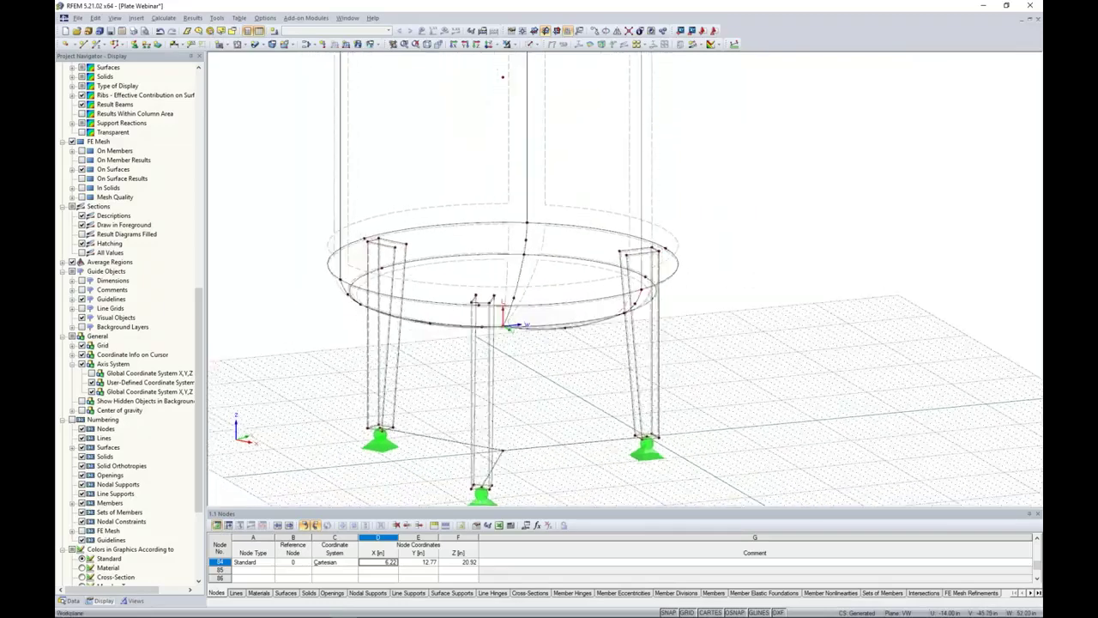
scroll(661, 249, down, 1)
click(537, 46)
click(546, 84)
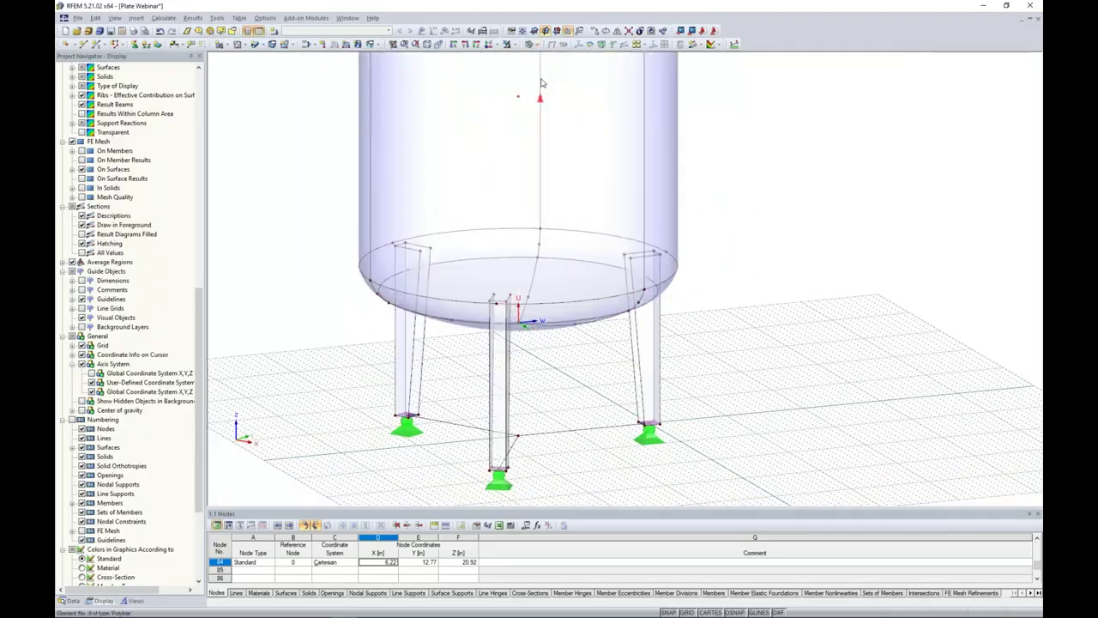
Select the vessel shell and all three legs' surfaces and create intersections between them
ctrl+middle_drag(612, 235, 630, 290)
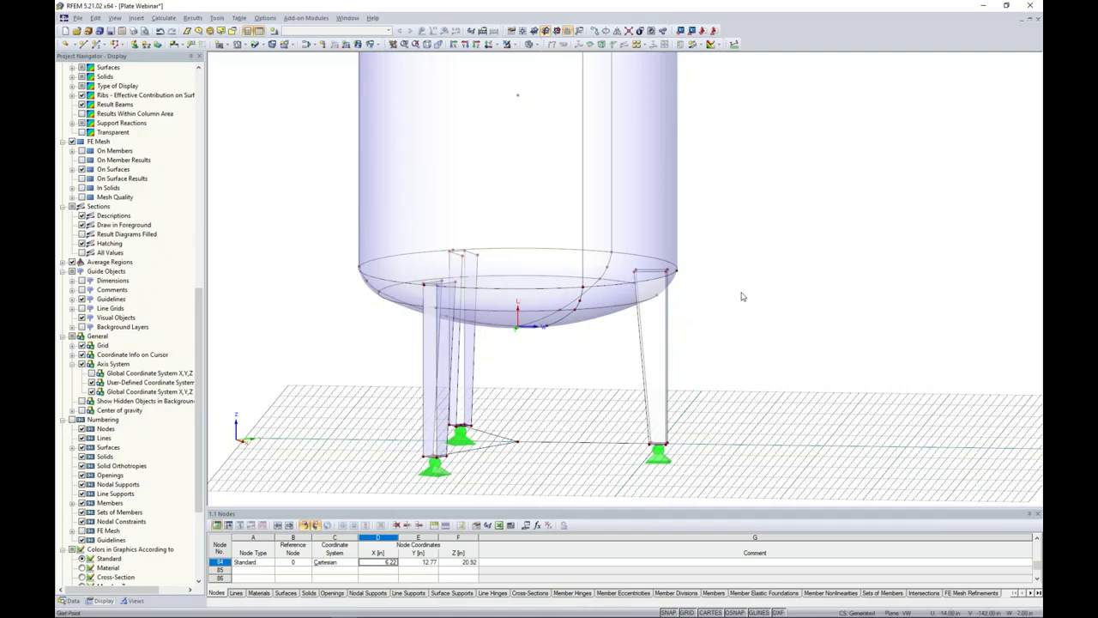
ctrl+middle_drag(743, 304, 741, 341)
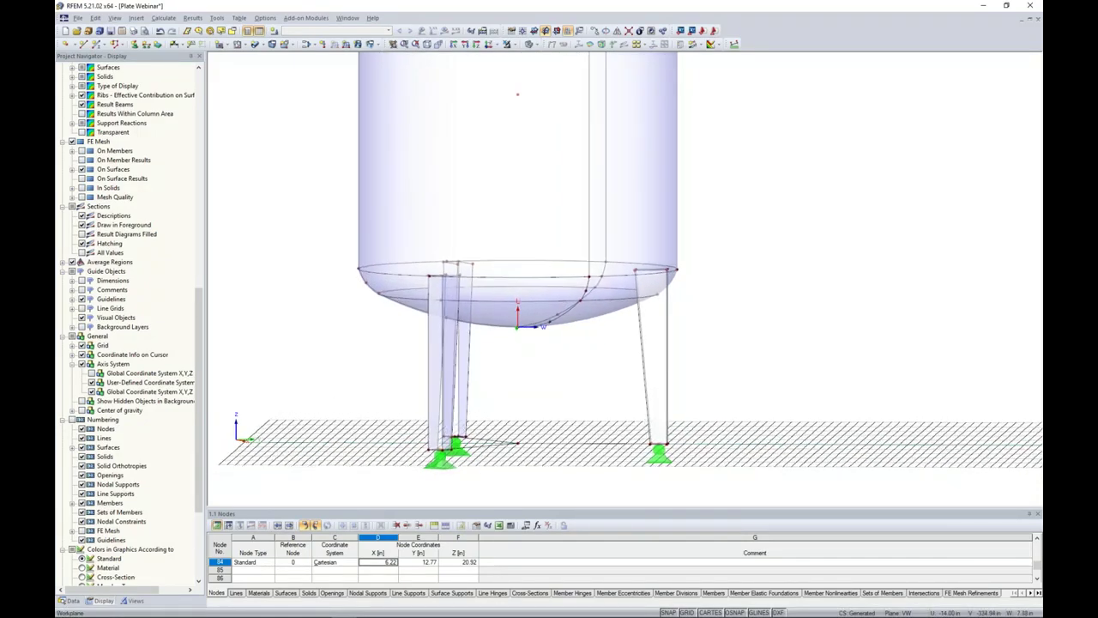
drag(736, 358, 312, 245)
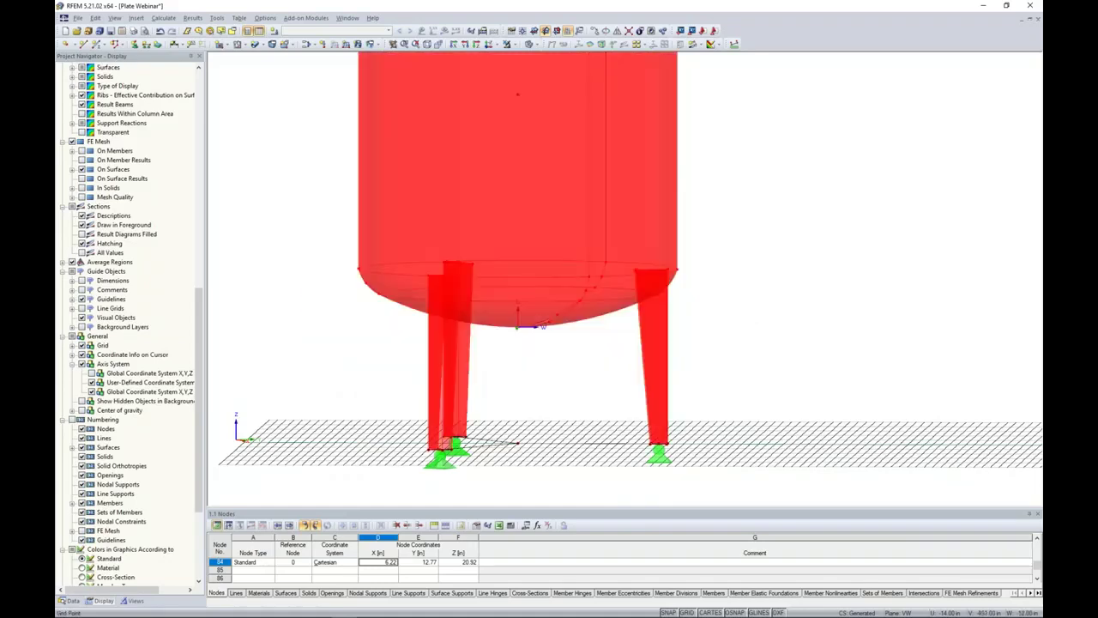
right_click(447, 289)
mouse_move(552, 293)
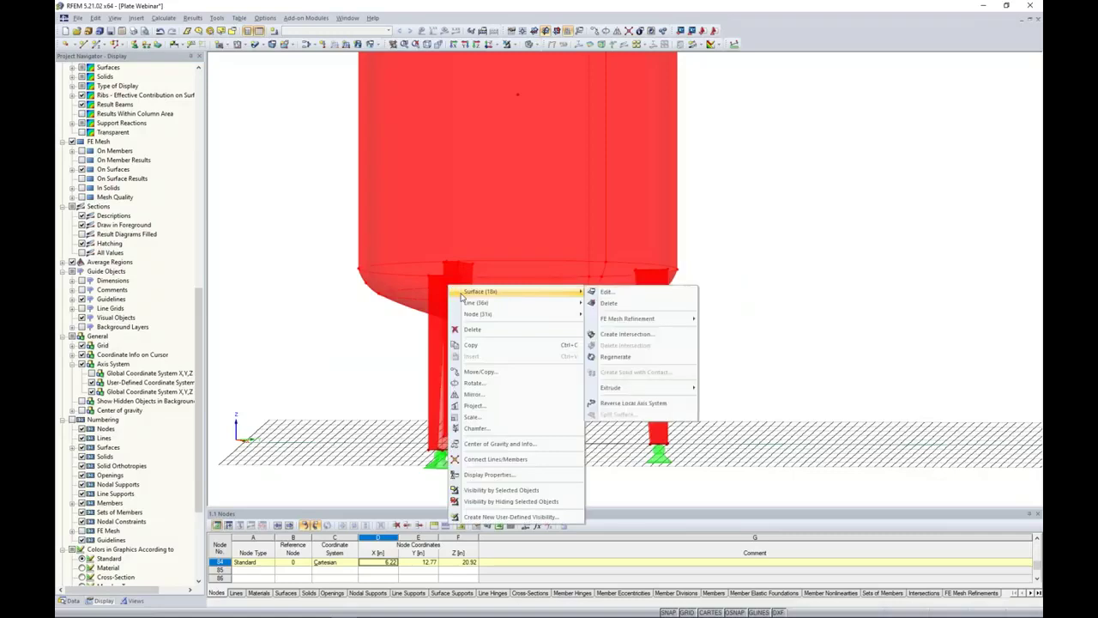
click(626, 334)
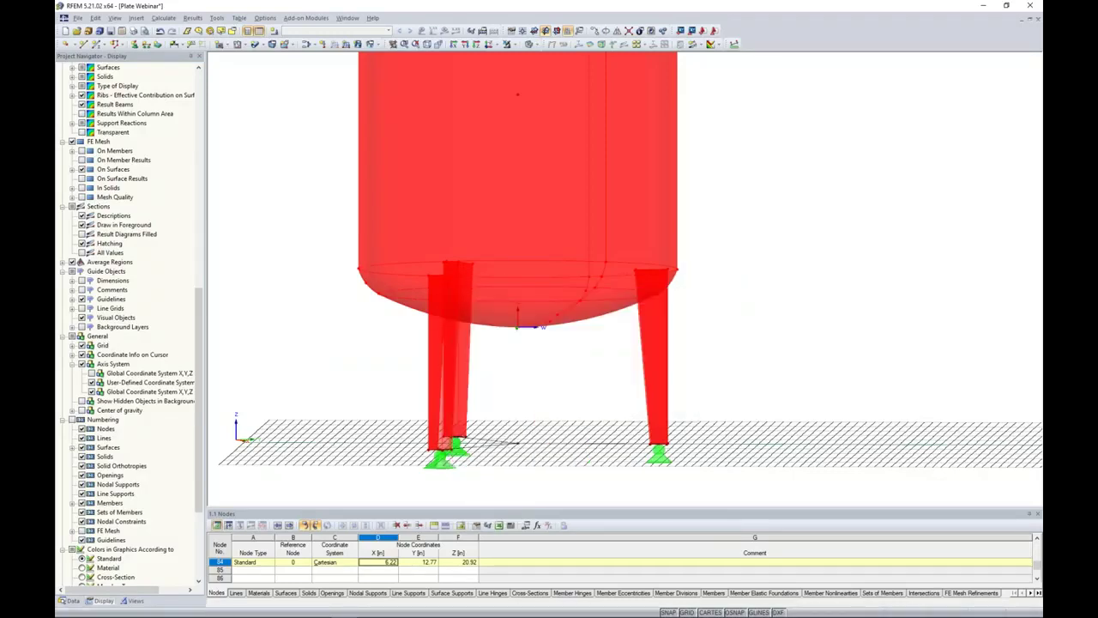
click(613, 347)
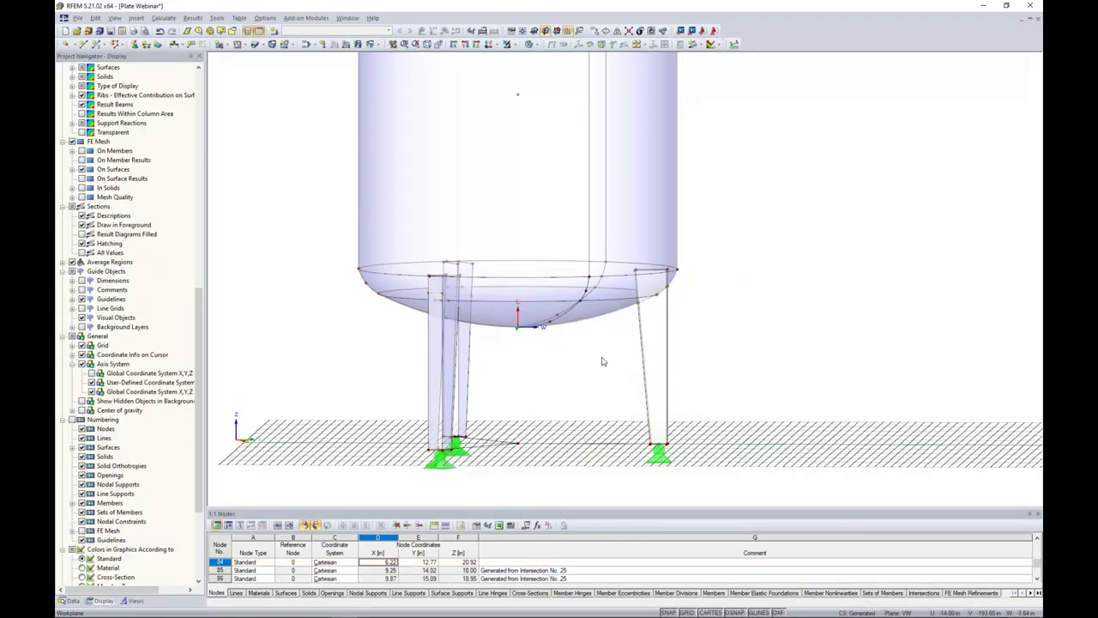
Examine the intersection lines where the legs meet the vessel's lower head and switch the model to wireframe display
scroll(534, 361, up, 1)
scroll(427, 307, up, 4)
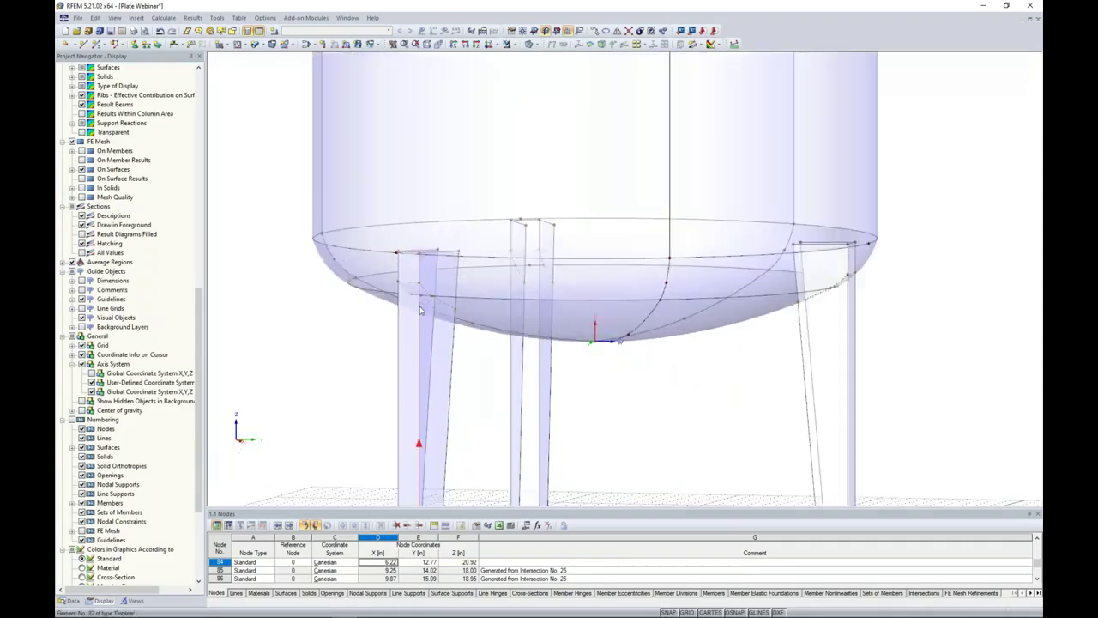
scroll(428, 308, up, 1)
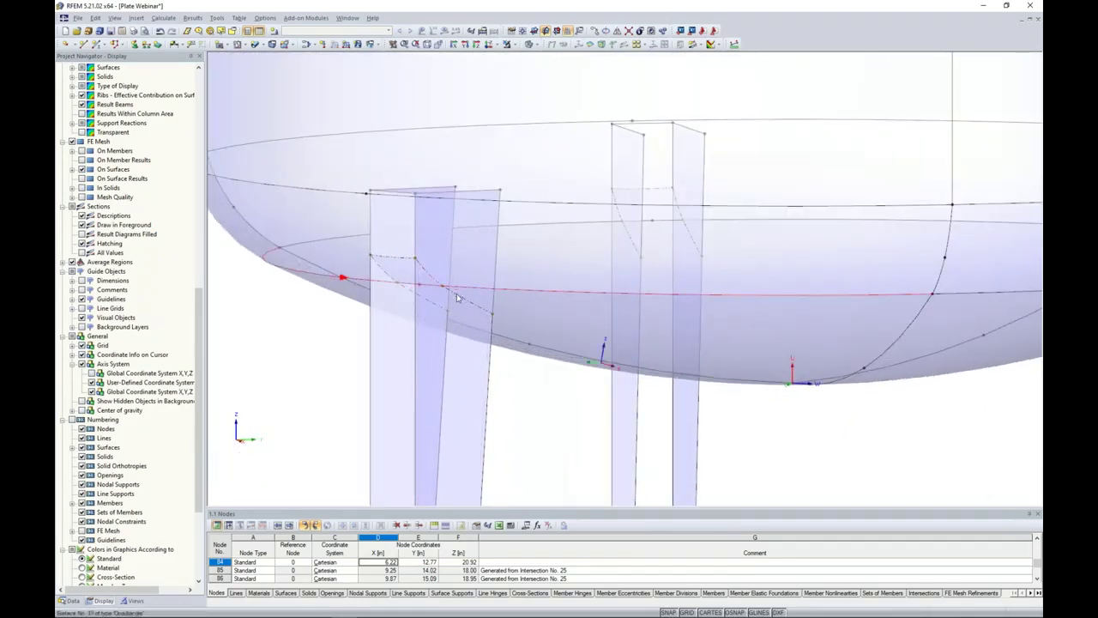
click(388, 278)
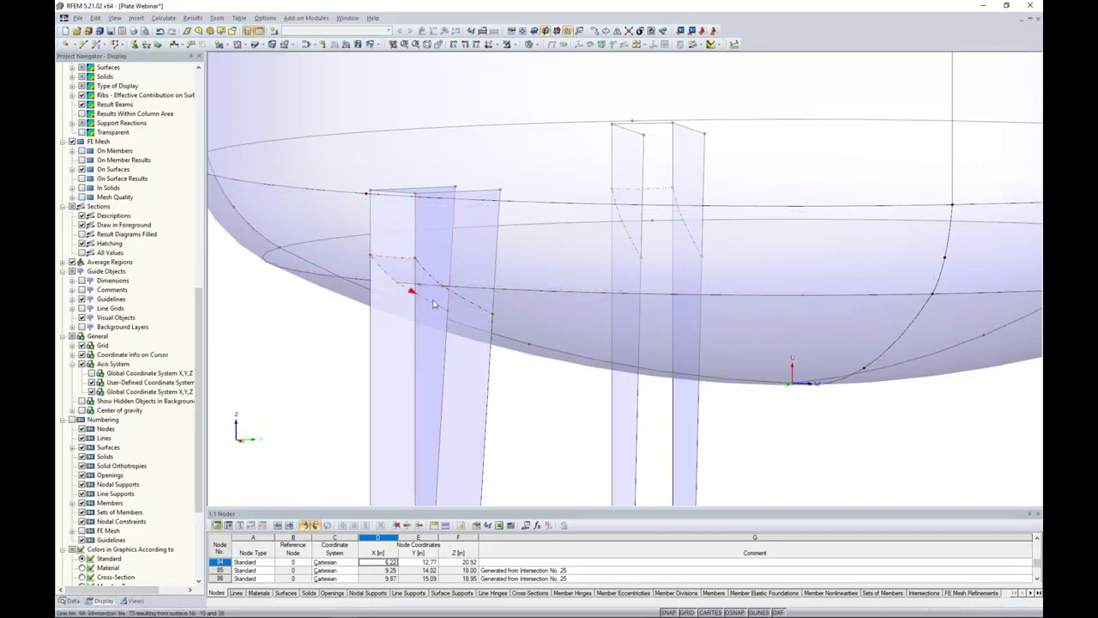
click(537, 45)
click(540, 56)
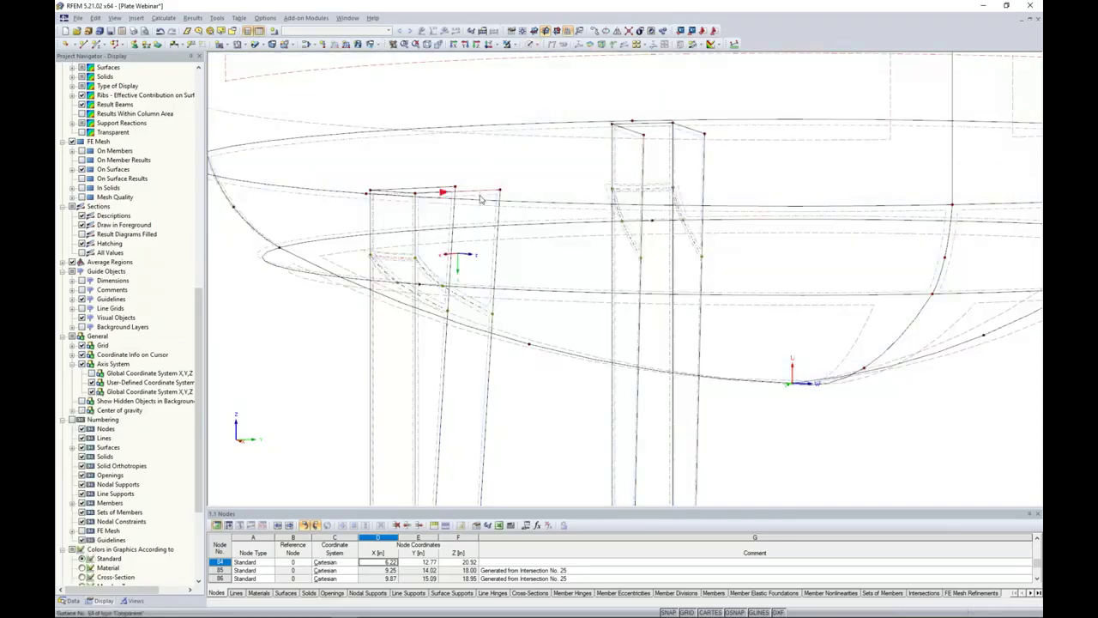
Select the leg surface components extending above the intersection lines inside the vessel on all three legs and set them inactive
scroll(376, 206, up, 3)
mouse_move(383, 211)
ctrl+middle_down()
mouse_move(398, 249)
mouse_move(393, 225)
ctrl+middle_up()
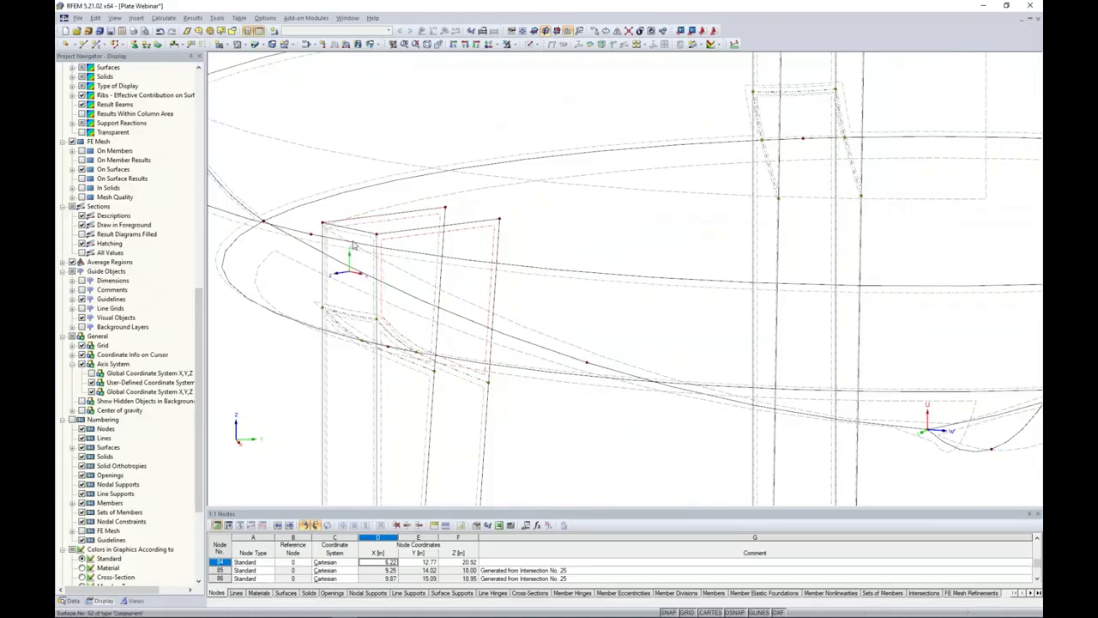
middle_drag(632, 190, 404, 304)
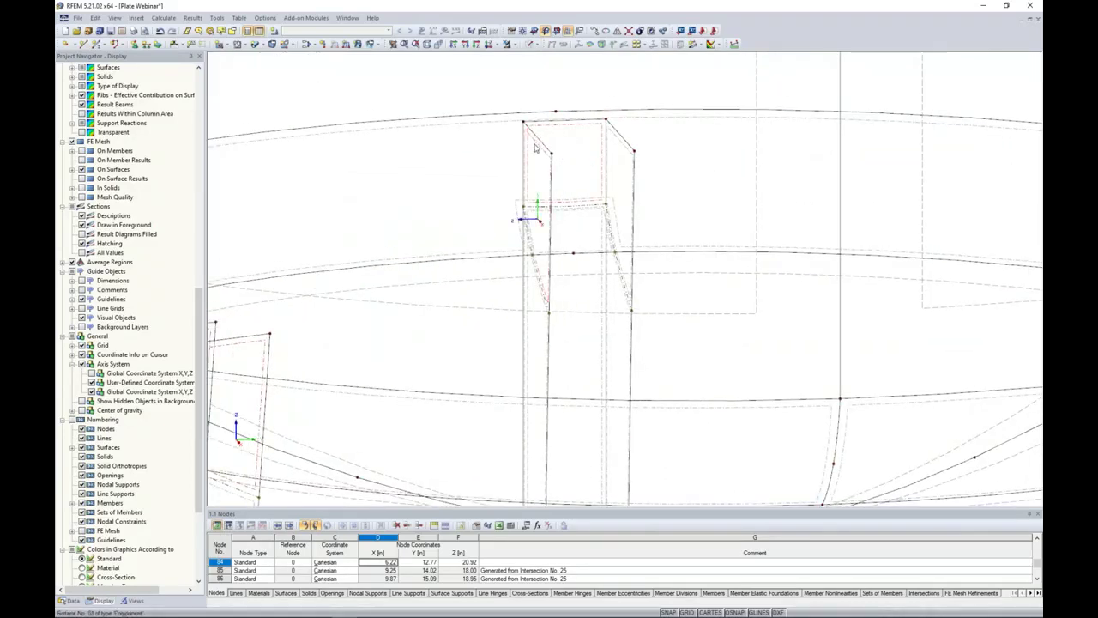
ctrl+middle_drag(649, 180, 739, 250)
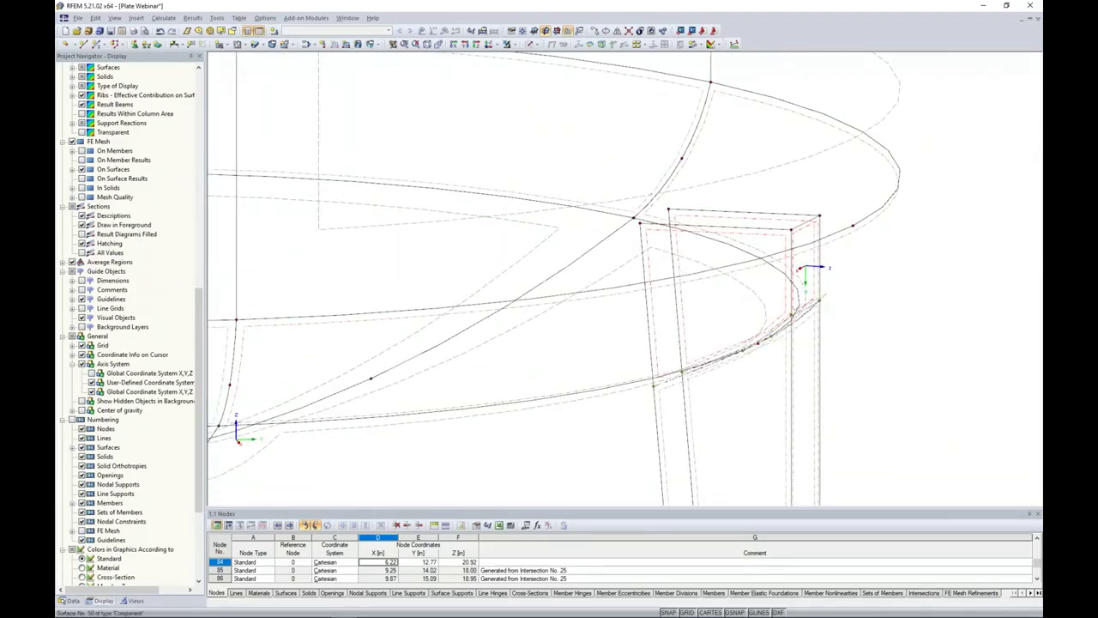
right_click(800, 232)
click(822, 255)
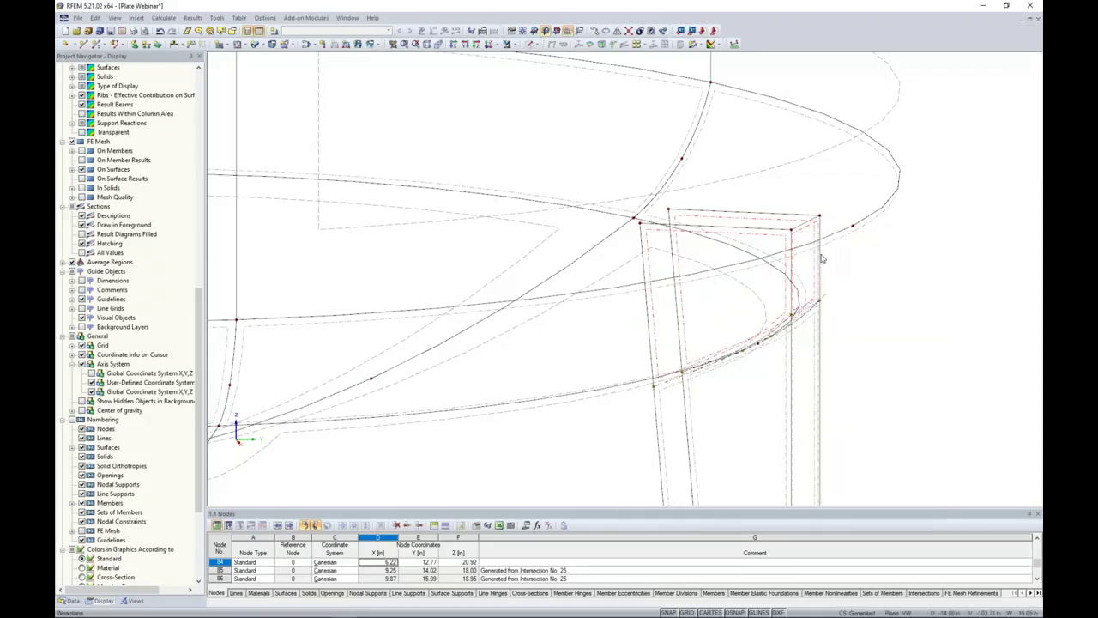
Switch the model to solid transparent display and check the trimmed leg tops against the vessel shell
ctrl+middle_drag(853, 267, 845, 287)
scroll(885, 267, down, 3)
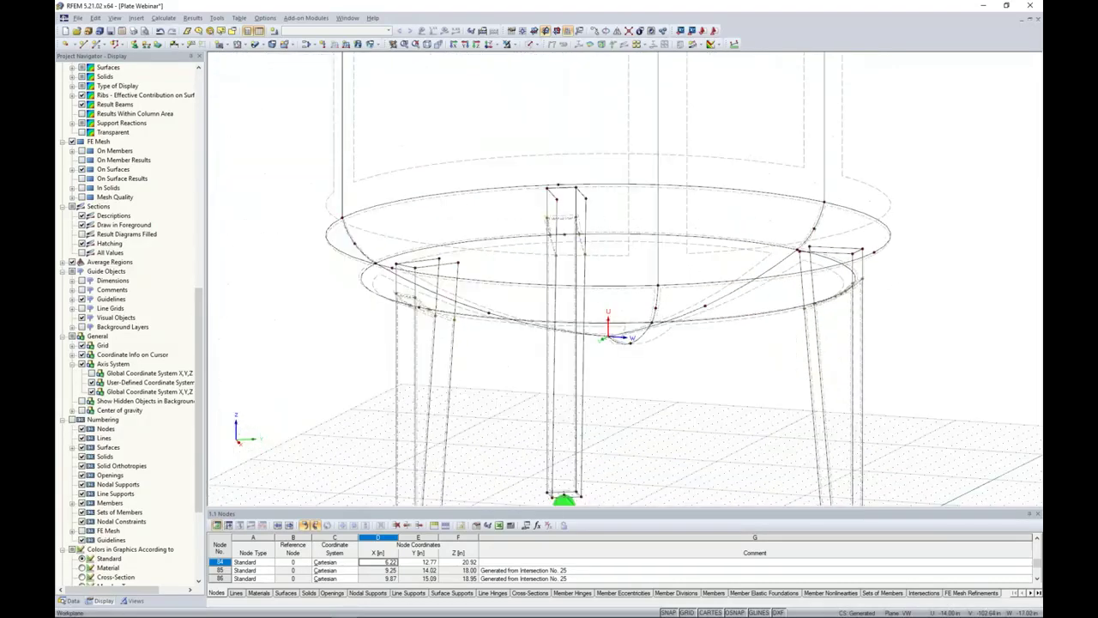
click(538, 45)
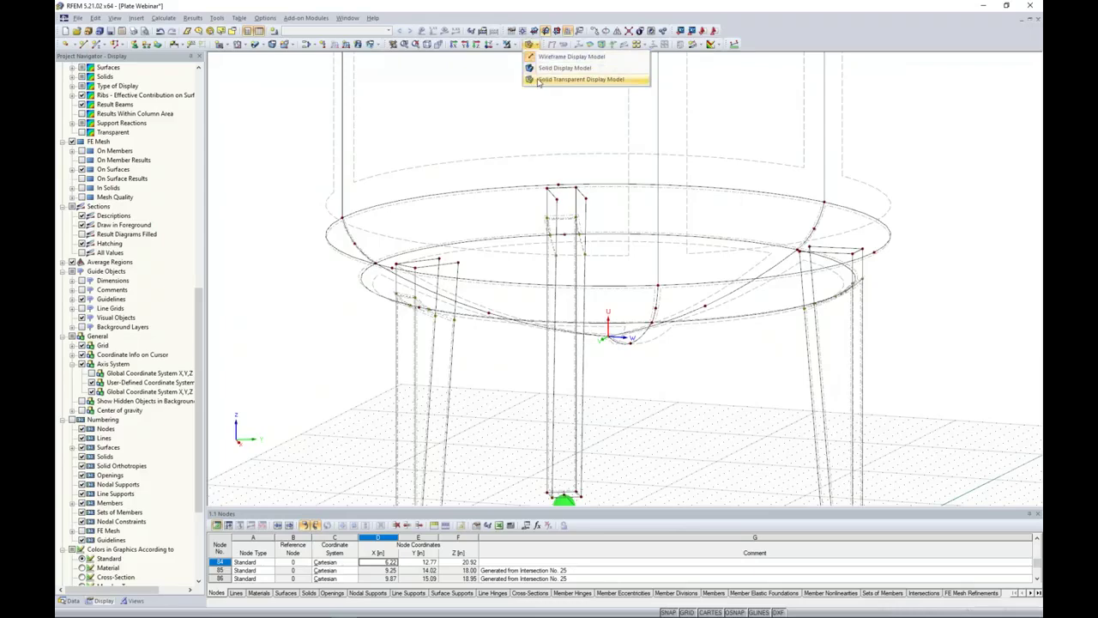
click(541, 79)
ctrl+middle_drag(750, 352, 711, 314)
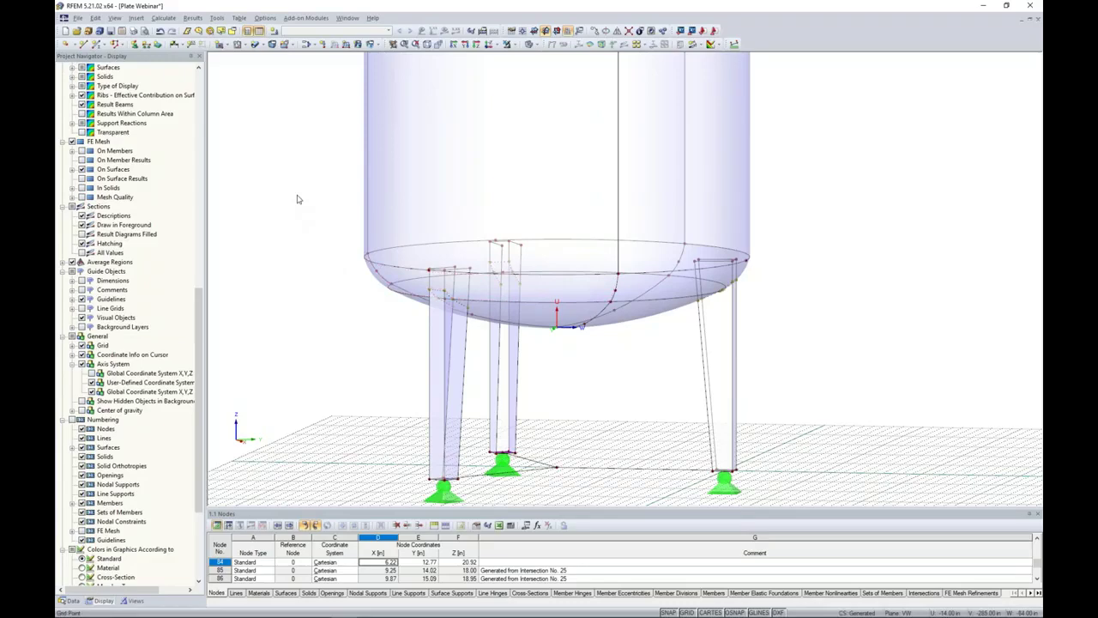
Bring the whole vessel into view and turn off the work plane grid
scroll(297, 199, down, 2)
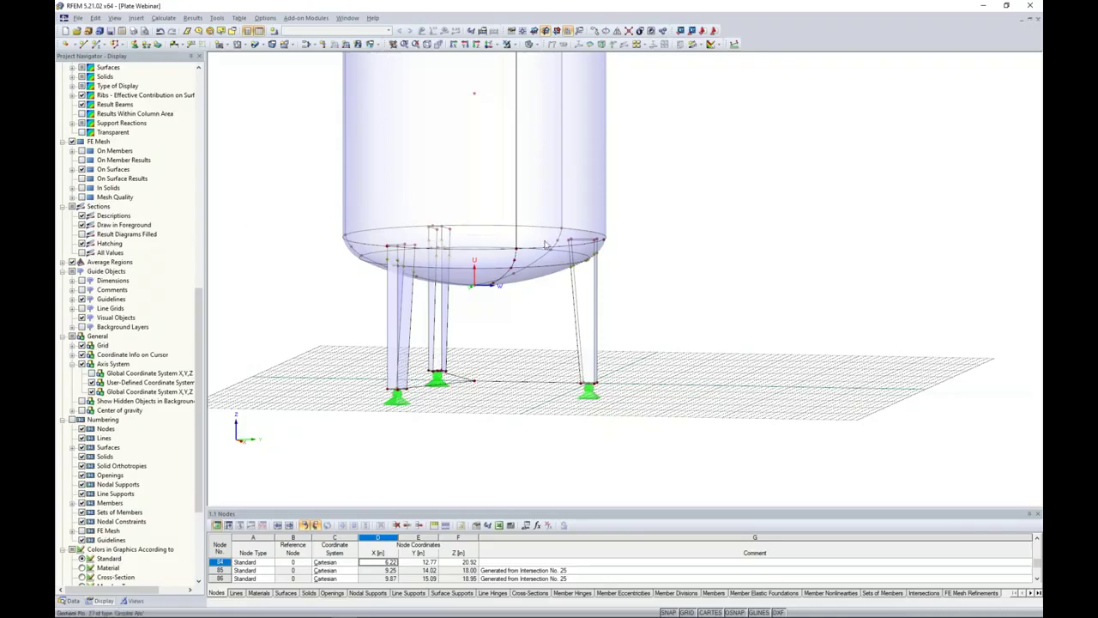
shift+middle_drag(686, 281, 668, 307)
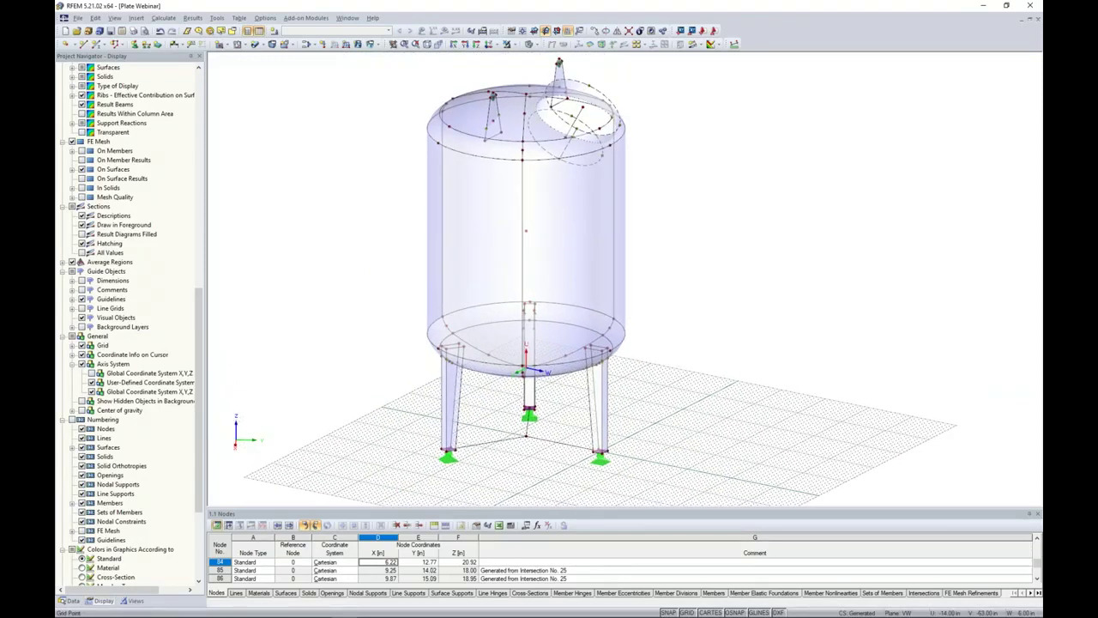
shift+middle_drag(658, 312, 650, 253)
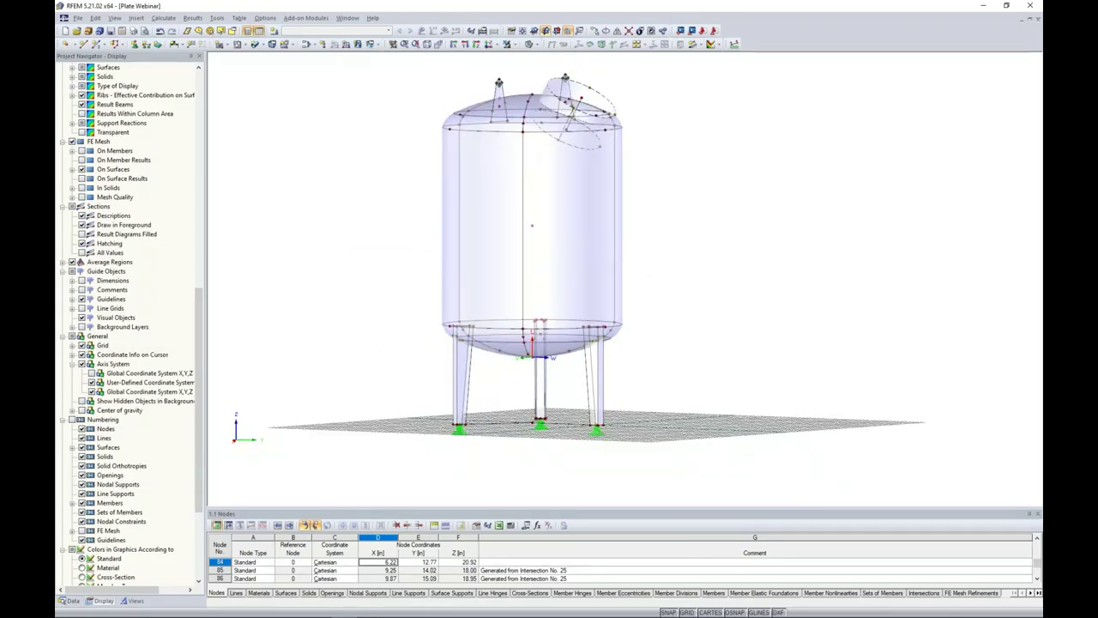
click(687, 613)
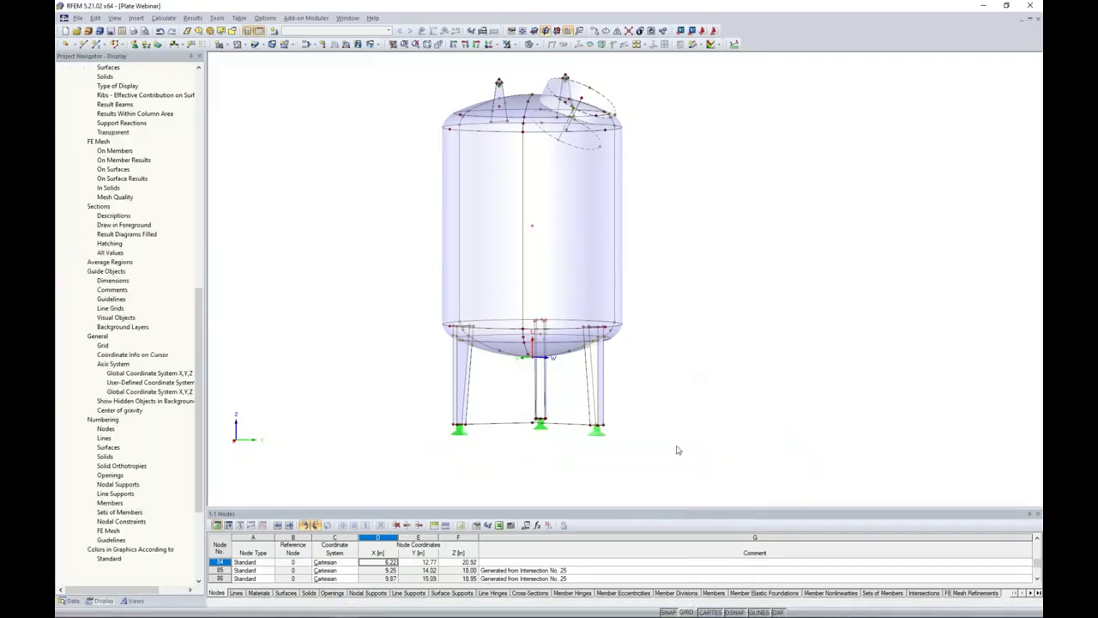
shift+middle_drag(723, 248, 671, 338)
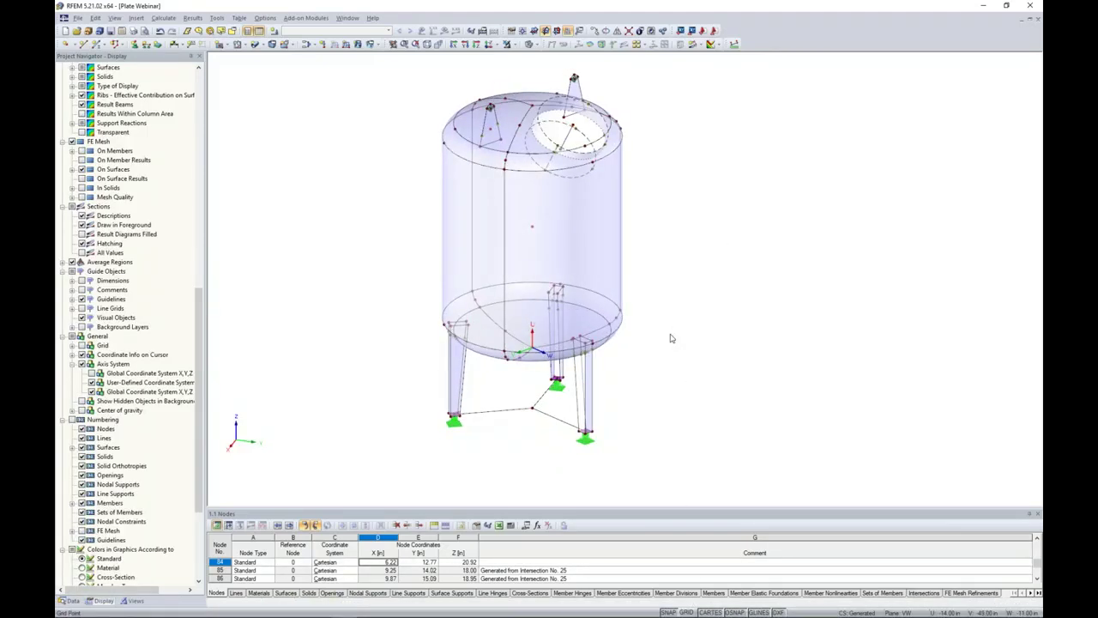
Generate the FE mesh from the mesh settings with a target finite element length of 12 in
click(68, 601)
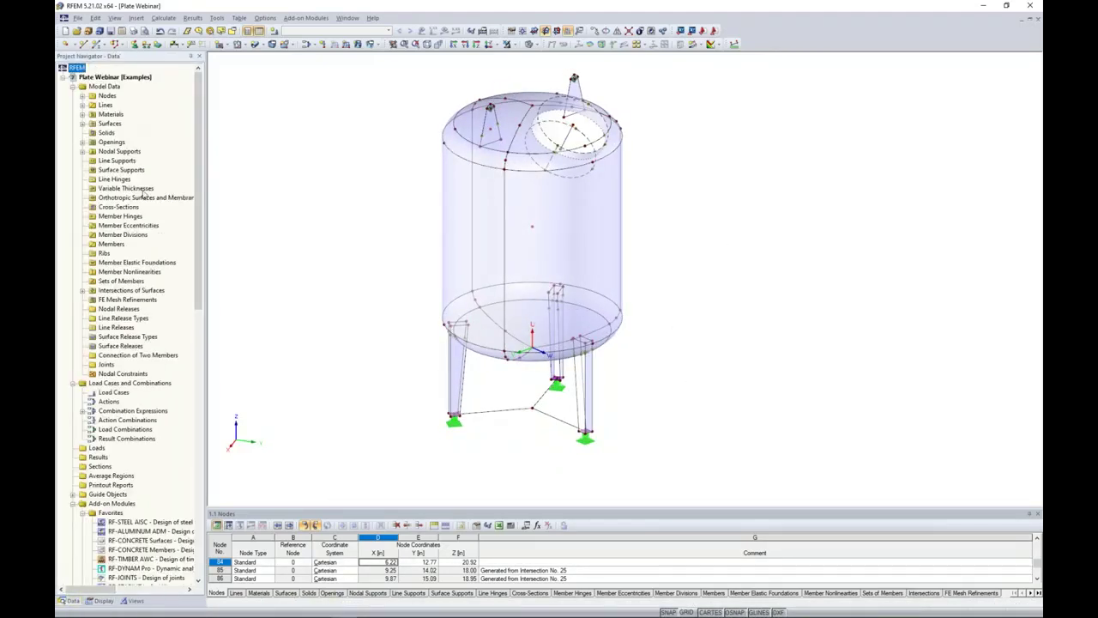
click(164, 18)
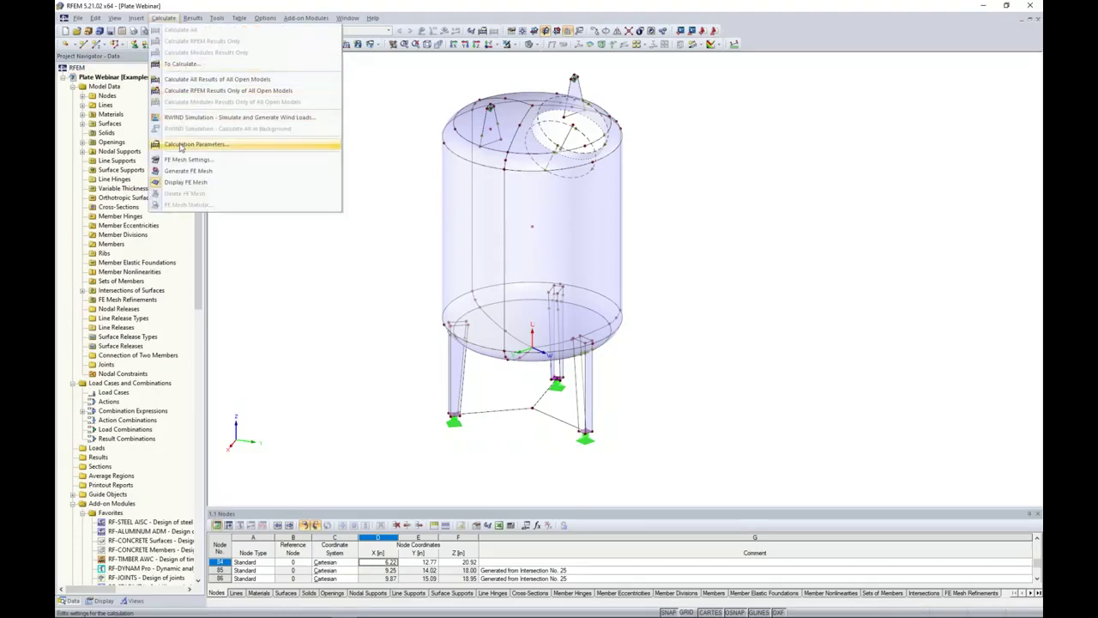
click(183, 159)
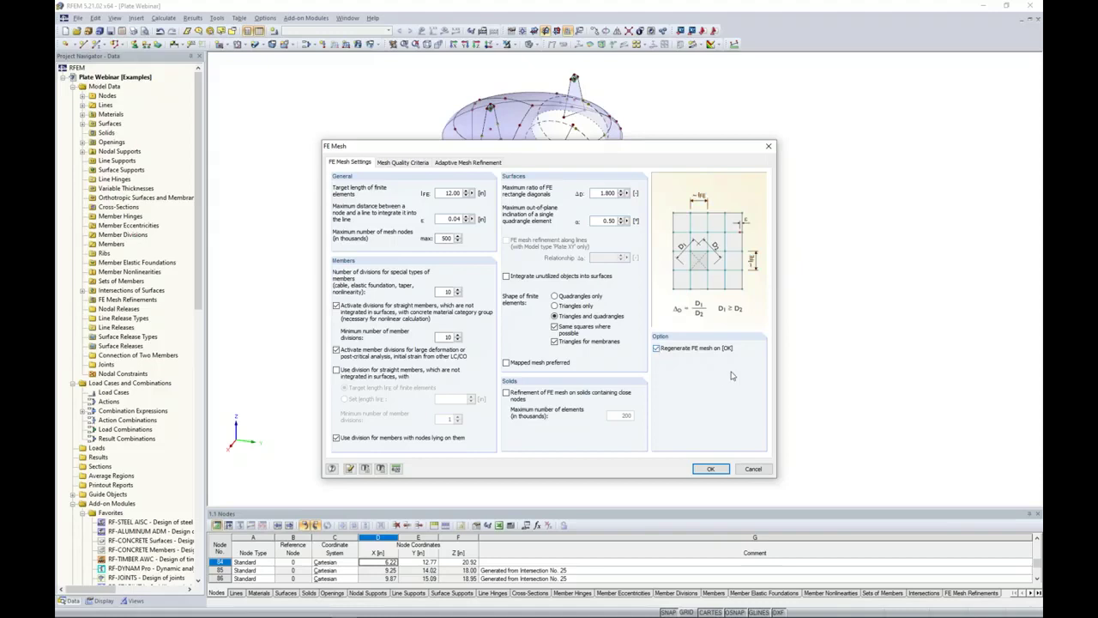
click(708, 468)
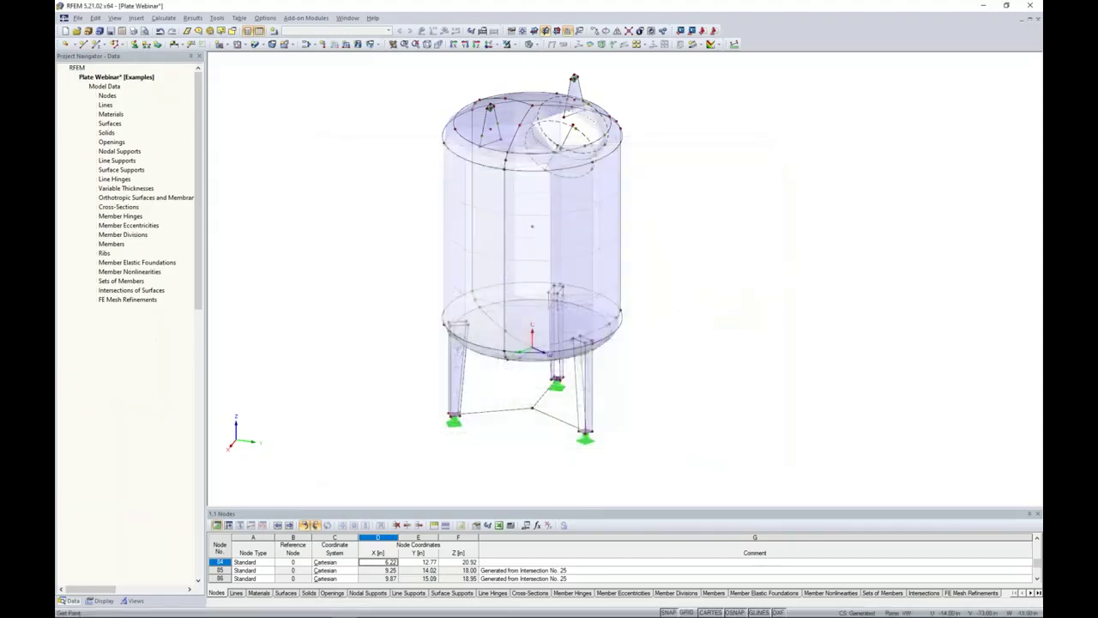
Examine the generated FE mesh on the shell and legs in wireframe display
ctrl+middle_drag(669, 292, 711, 284)
scroll(710, 284, down, 1)
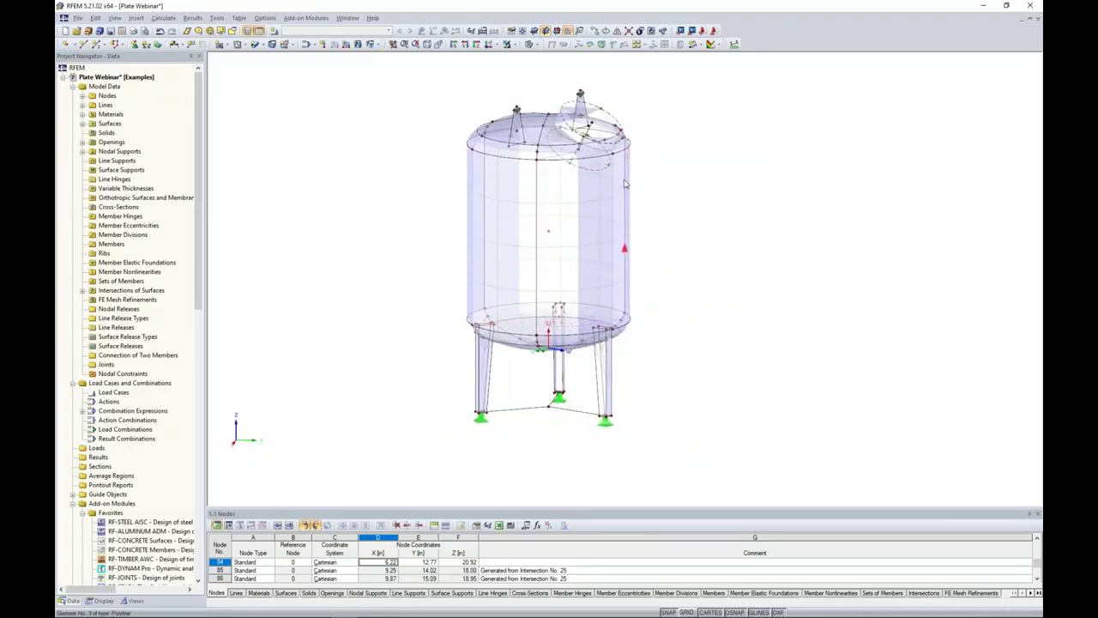
click(539, 45)
click(544, 57)
middle_drag(642, 218, 647, 215)
scroll(769, 299, up, 6)
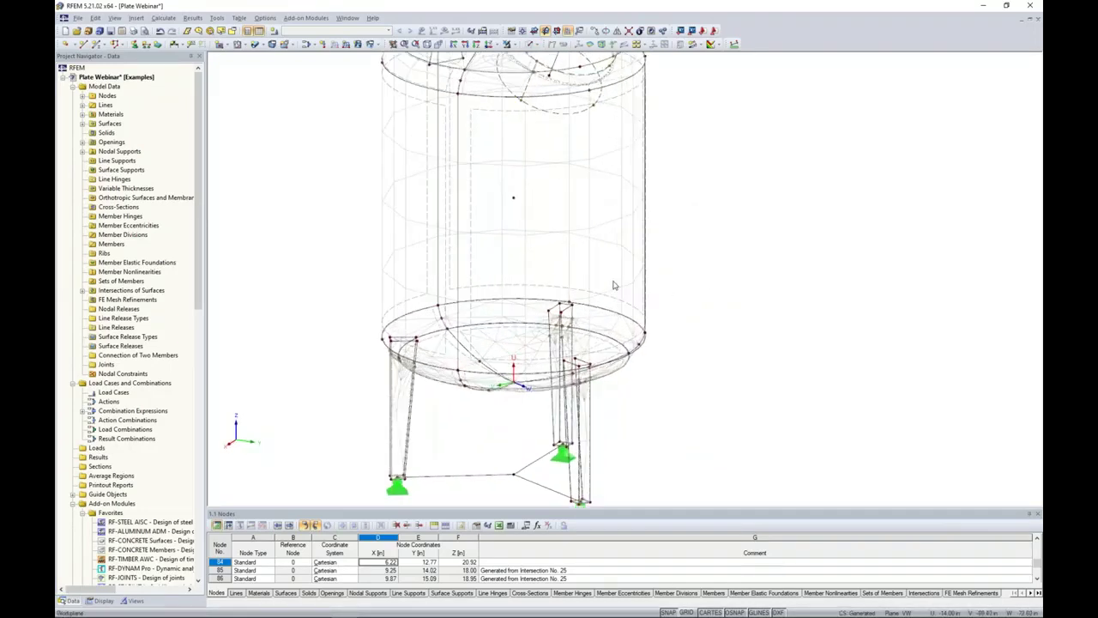
scroll(771, 299, up, 1)
ctrl+middle_drag(771, 298, 820, 292)
scroll(777, 274, down, 4)
middle_drag(752, 196, 718, 246)
scroll(747, 220, down, 1)
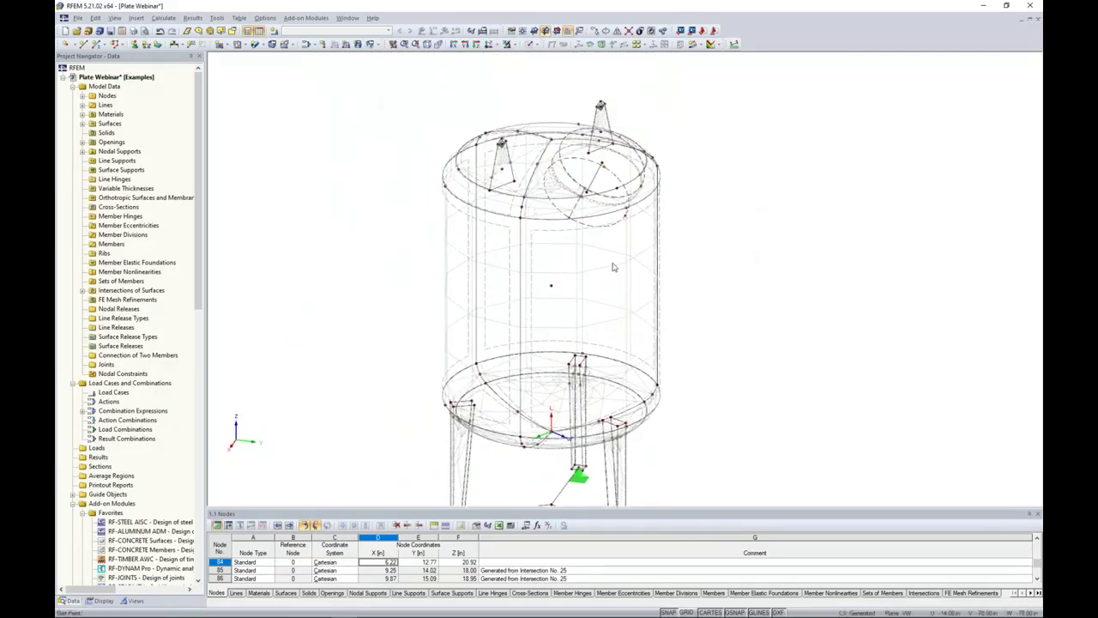
Return the meshed vessel to solid transparent display and view it from above
click(530, 44)
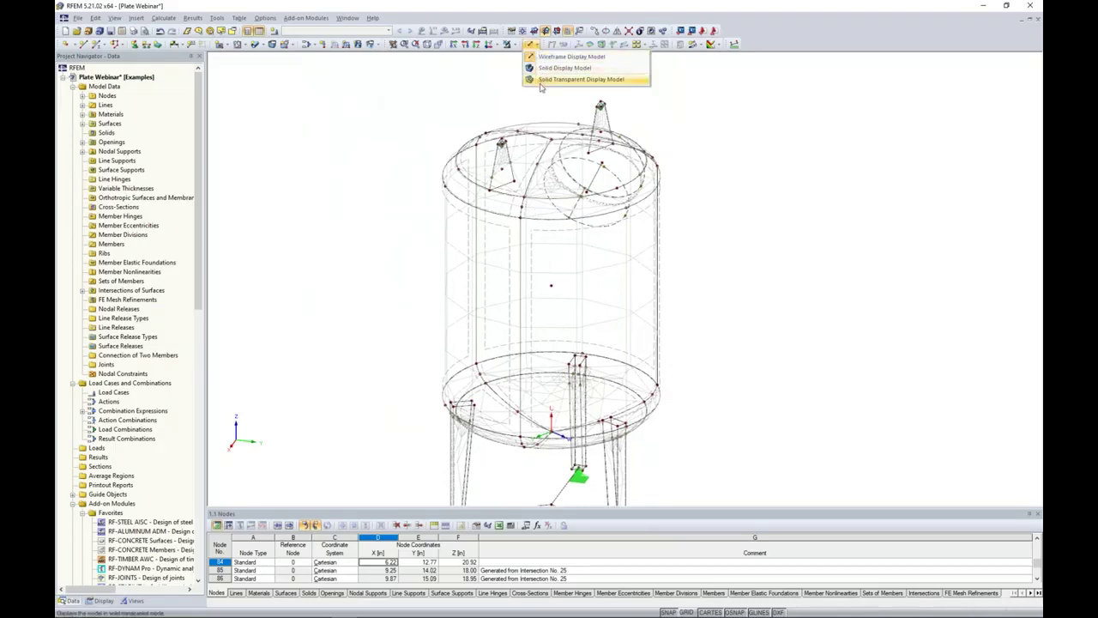
click(575, 76)
ctrl+middle_drag(714, 217, 705, 226)
middle_drag(704, 226, 579, 250)
scroll(620, 204, down, 1)
scroll(620, 238, down, 1)
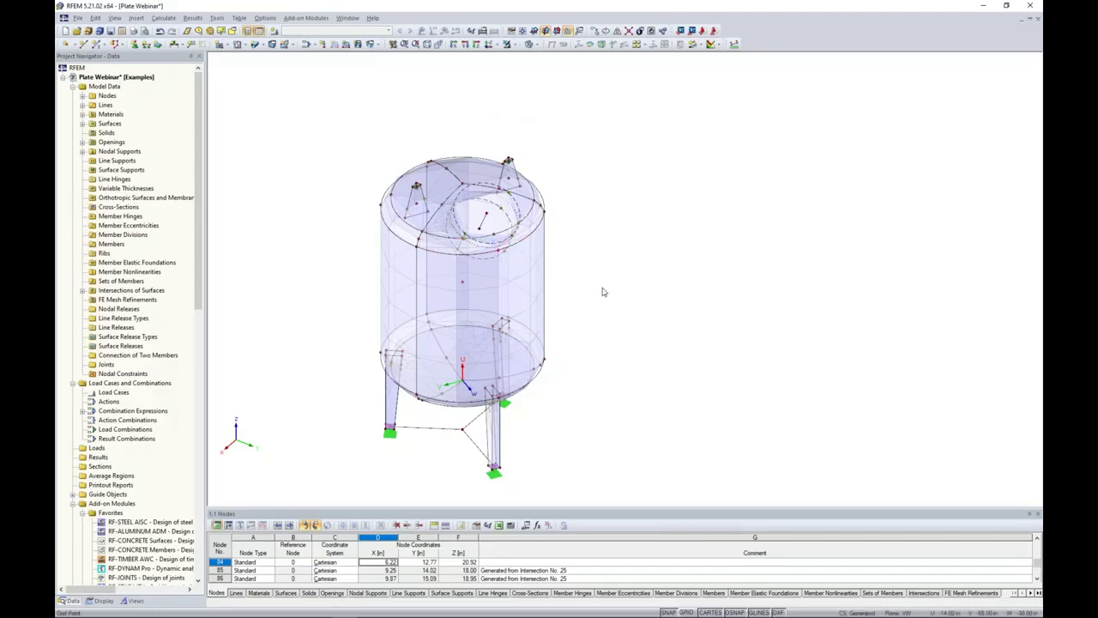
ctrl+middle_drag(604, 293, 612, 254)
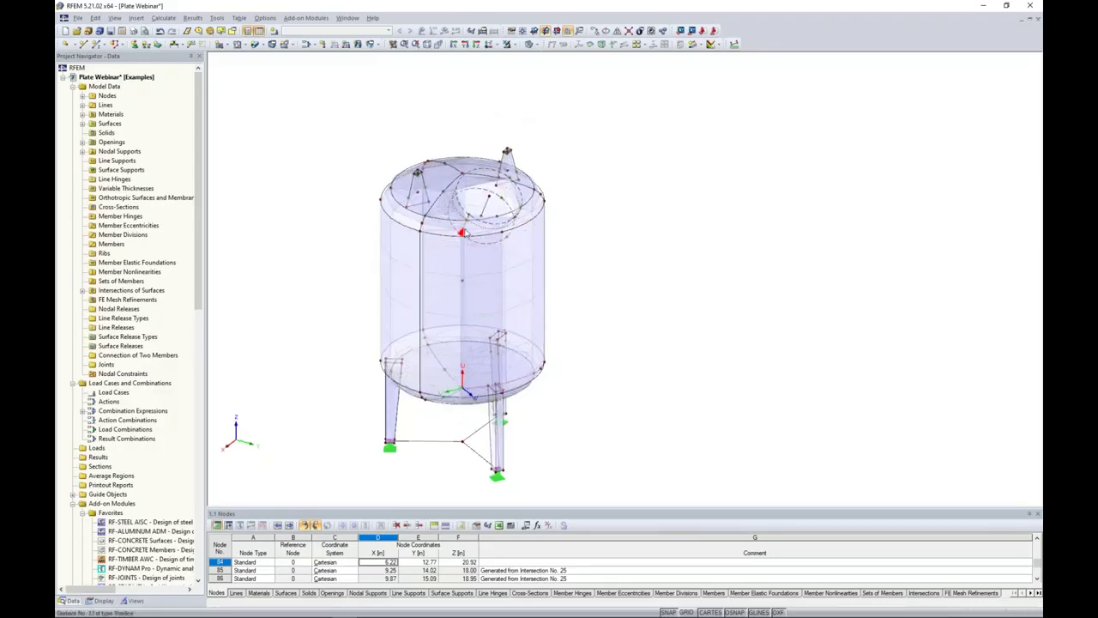
Examine the coarseness of the FE mesh at the top opening, the cylindrical shell and the support legs
scroll(465, 233, up, 5)
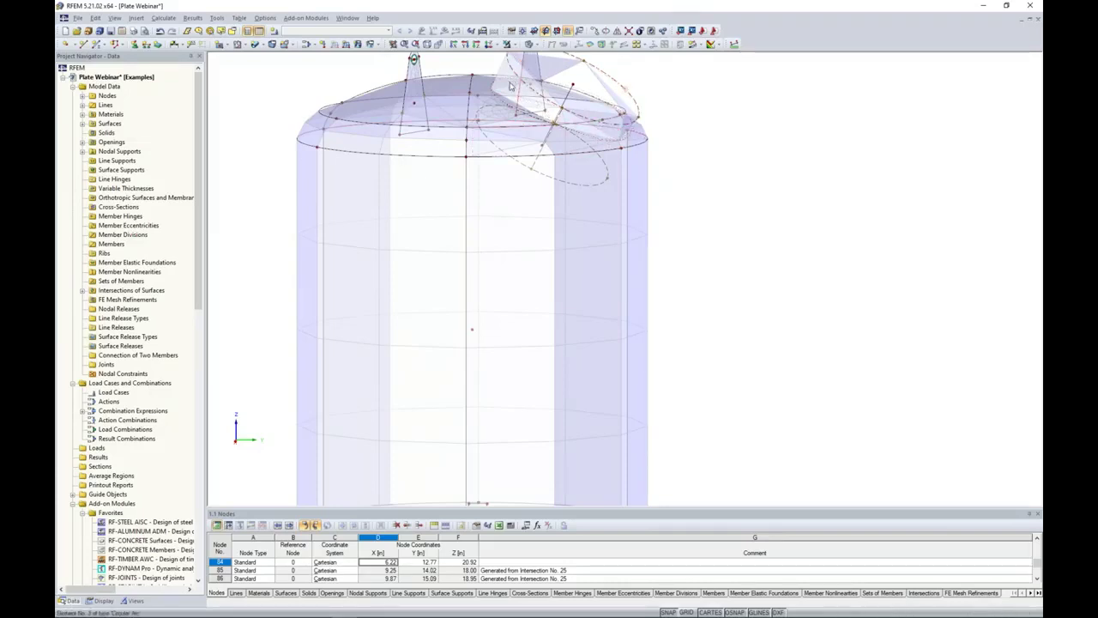
scroll(456, 169, down, 1)
scroll(456, 169, down, 1)
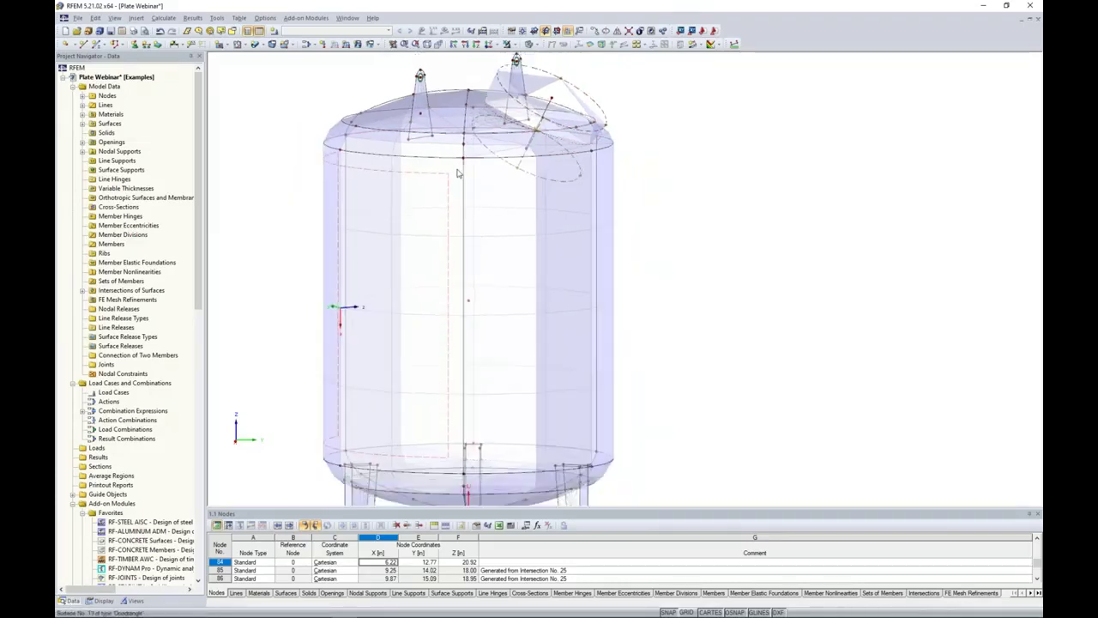
scroll(525, 219, down, 1)
middle_drag(456, 411, 561, 147)
scroll(469, 271, up, 4)
scroll(469, 271, up, 2)
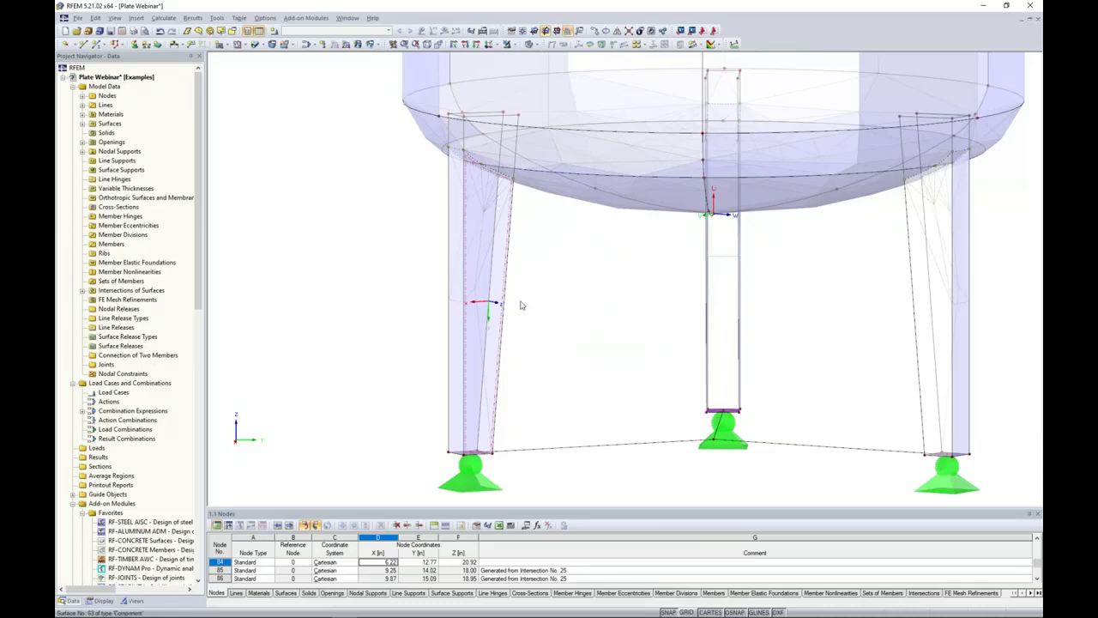
Create a new surface with Rigid stiffness bounded by the circular edge of the opening at the vessel's top
scroll(521, 305, down, 5)
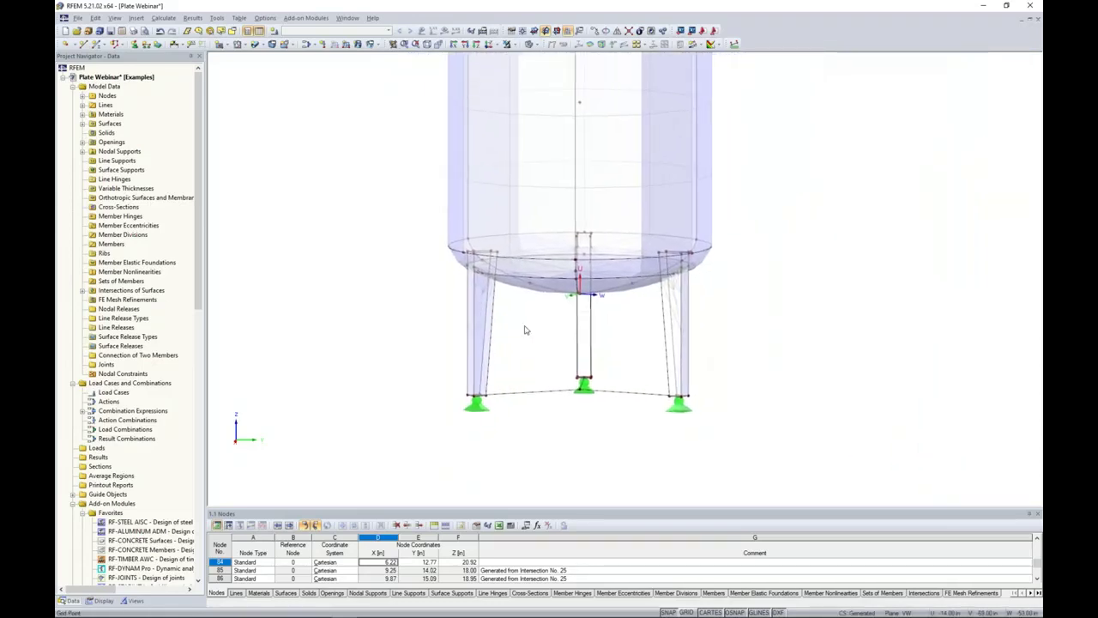
scroll(525, 329, down, 3)
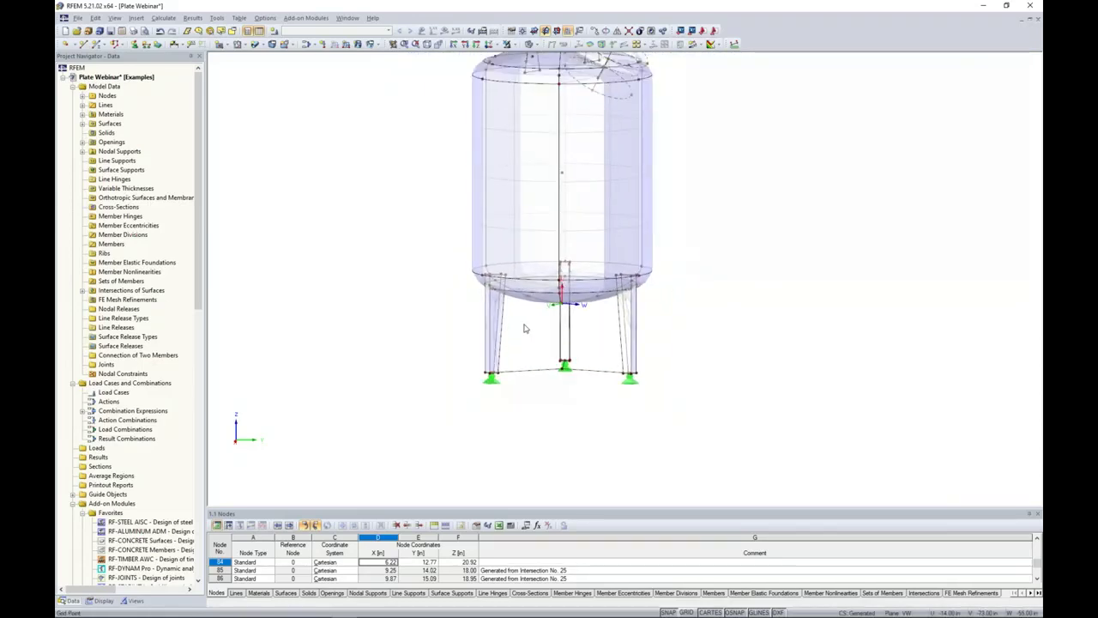
middle_drag(536, 330, 455, 378)
scroll(455, 373, down, 1)
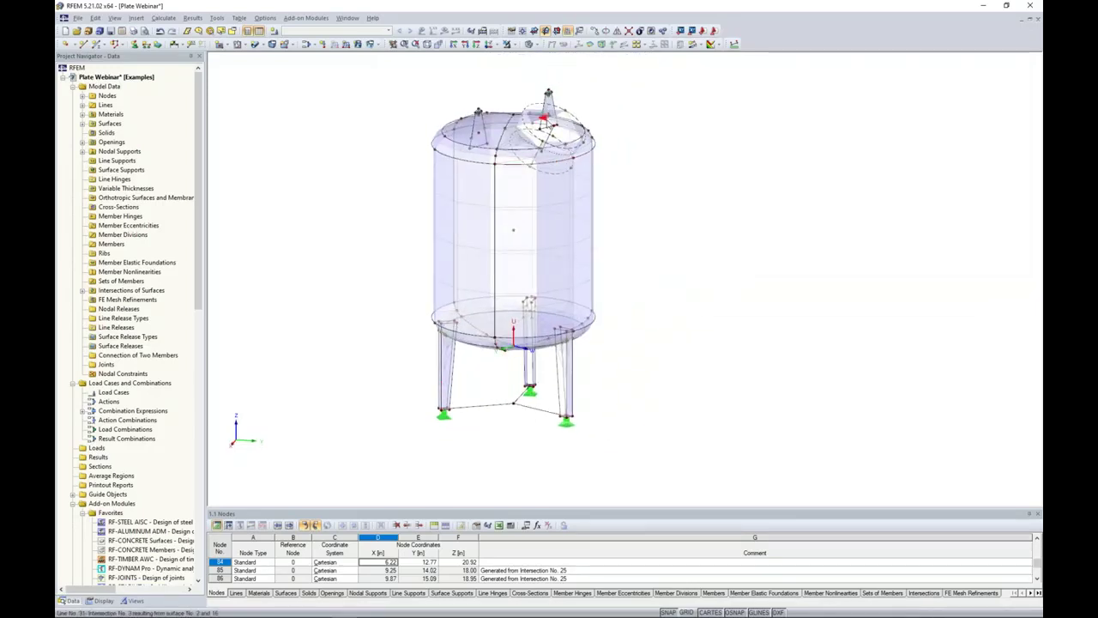
ctrl+middle_drag(611, 159, 508, 182)
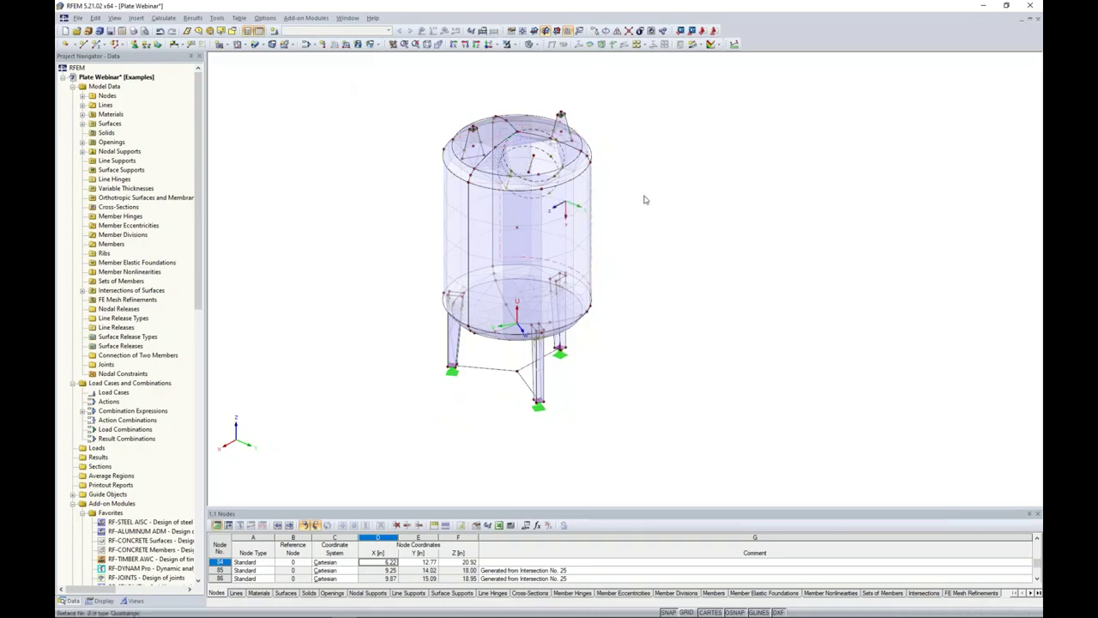
middle_drag(666, 213, 640, 233)
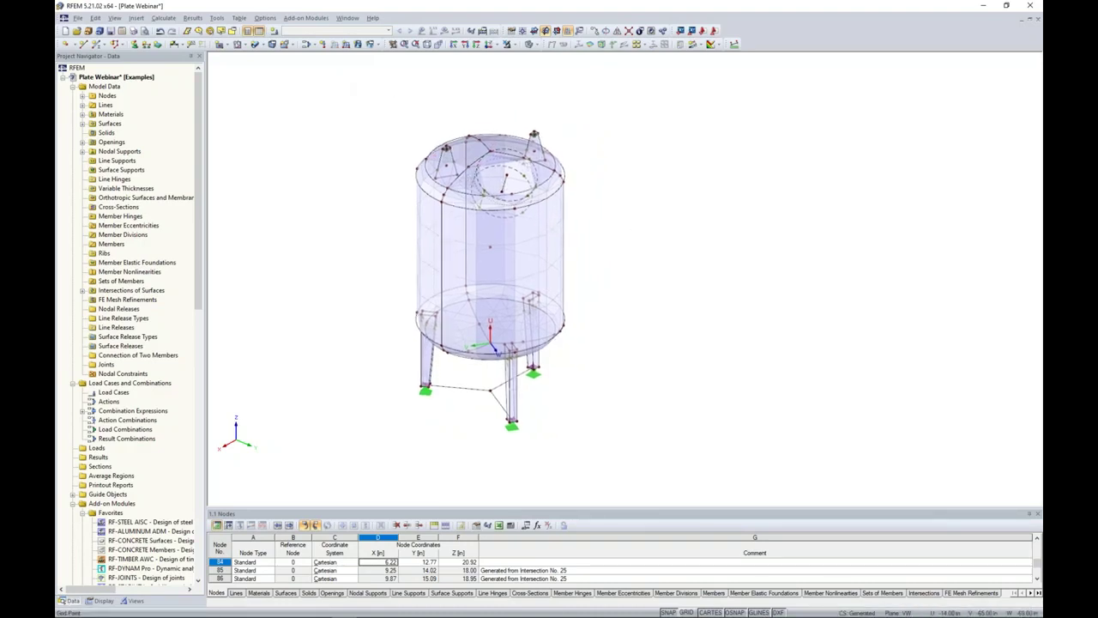
click(225, 46)
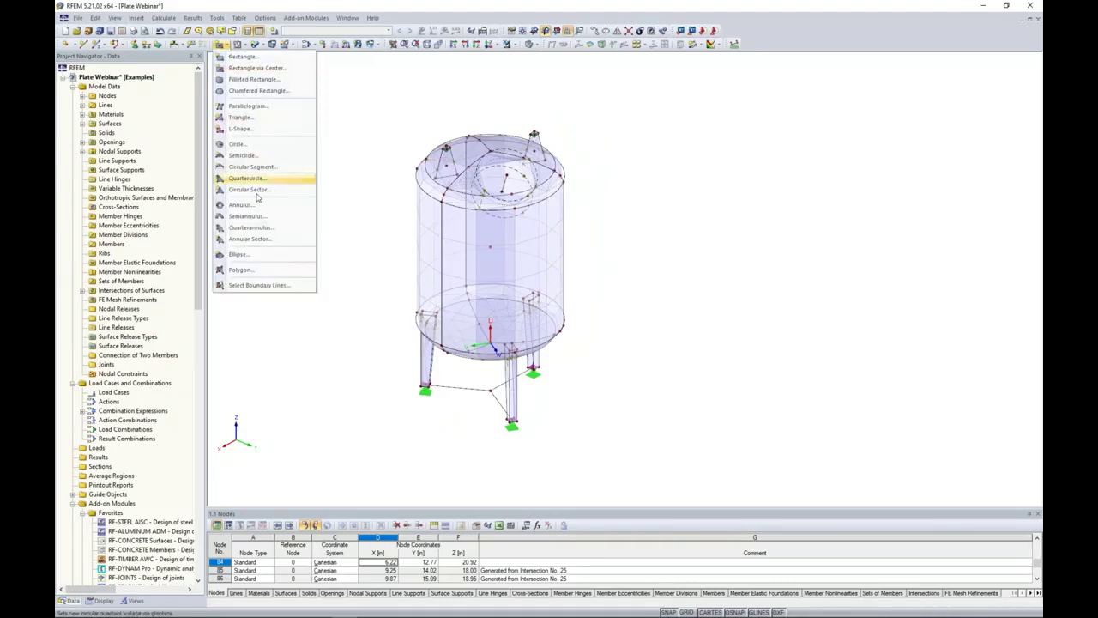
click(257, 285)
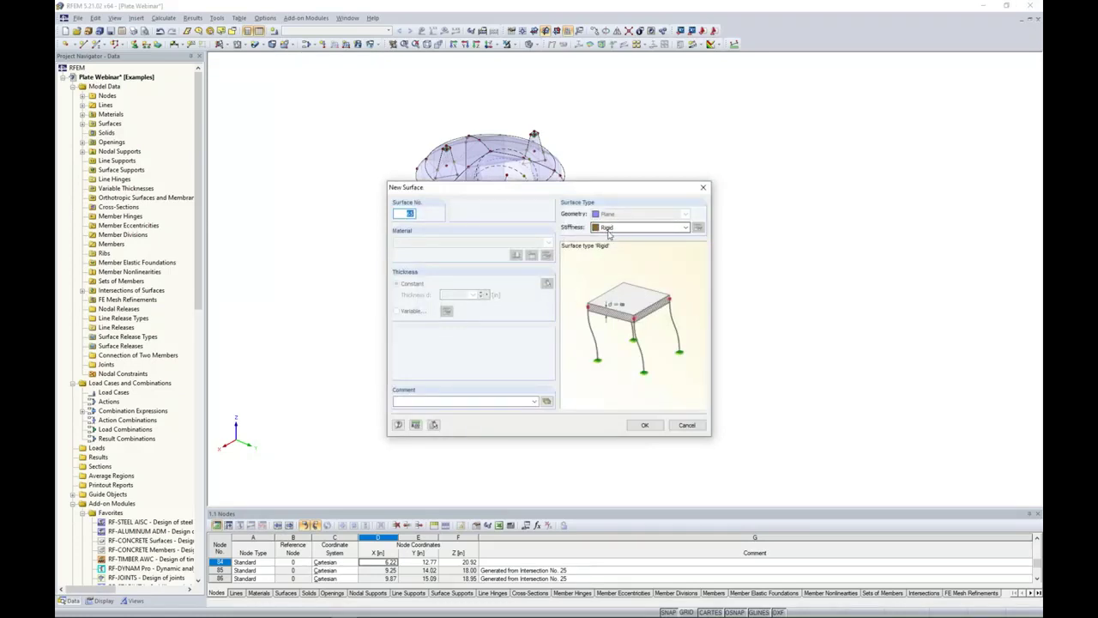
click(659, 429)
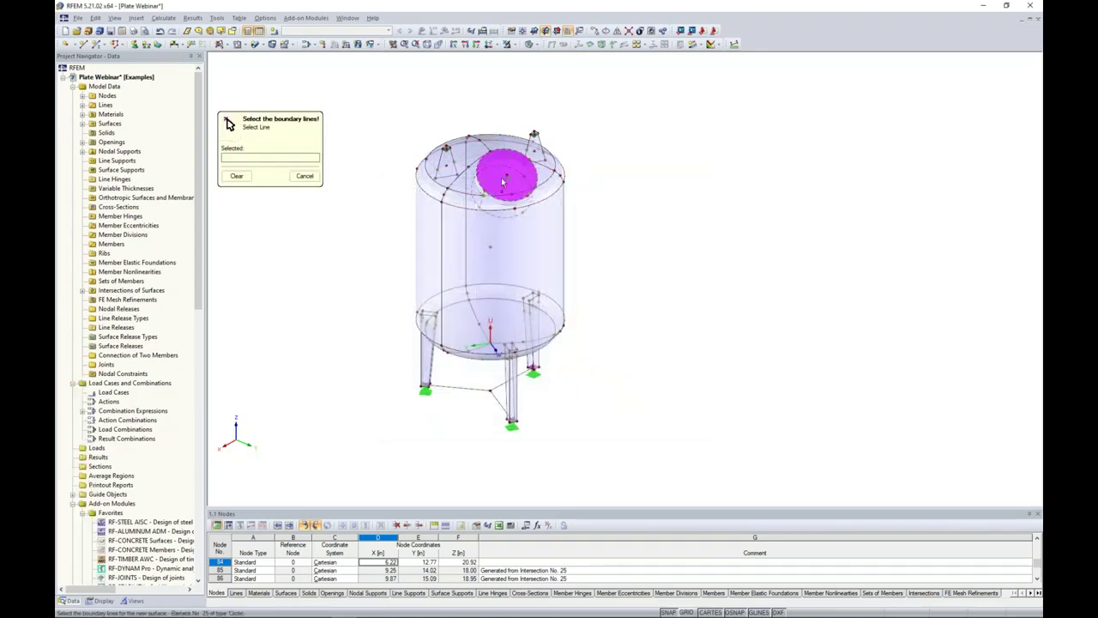
key(Escape)
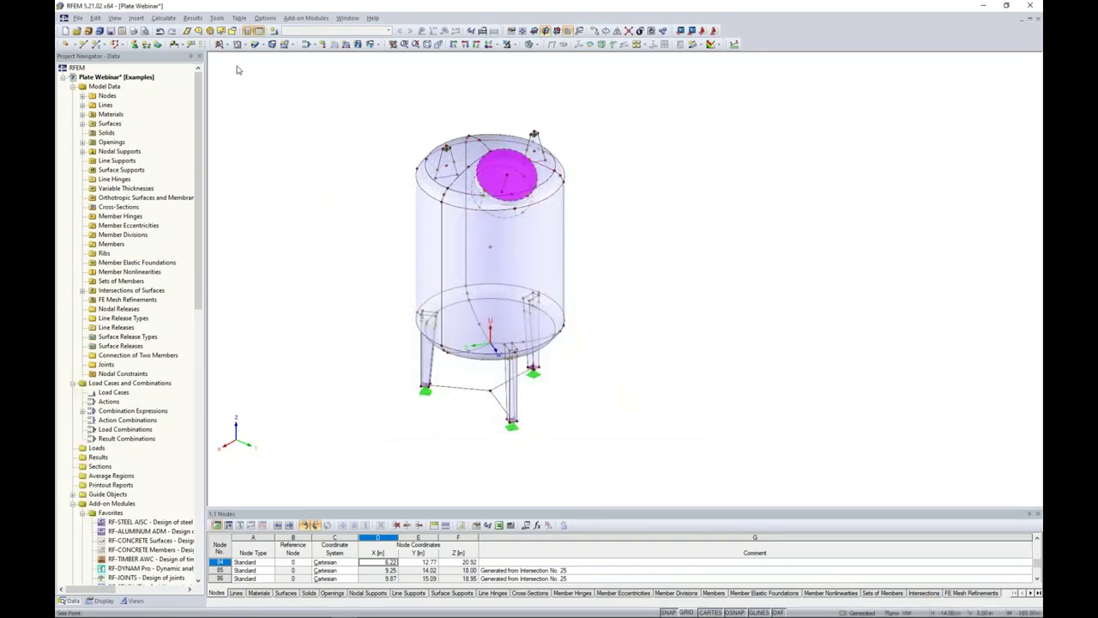
Generate the FE mesh for the vessel including the rigid cover surface, keeping the existing mesh settings
click(163, 17)
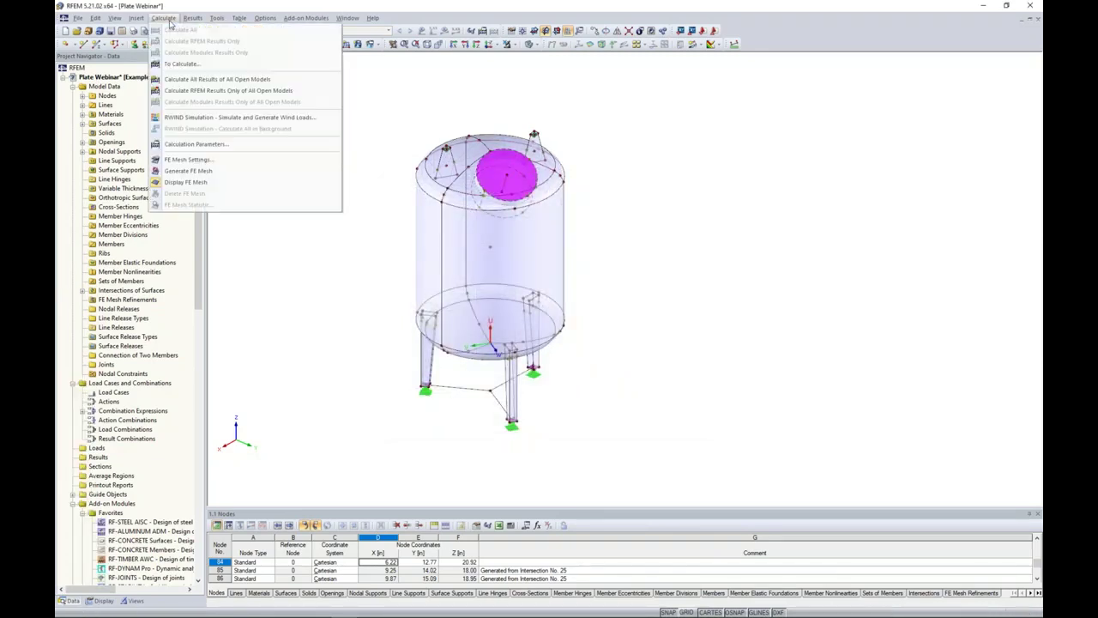
click(181, 170)
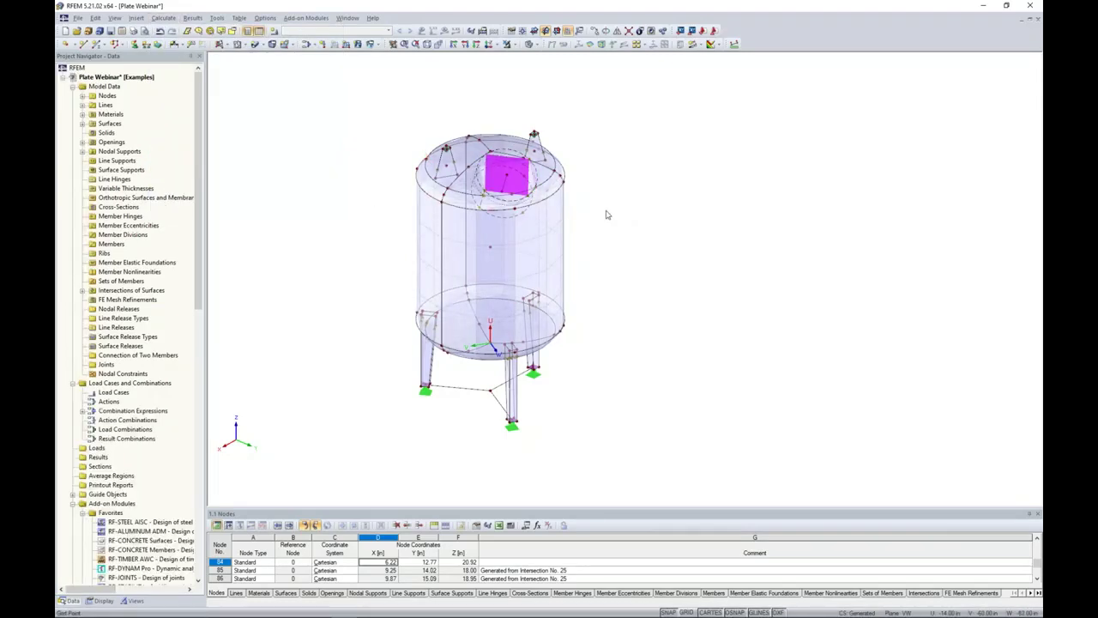
scroll(606, 214, up, 3)
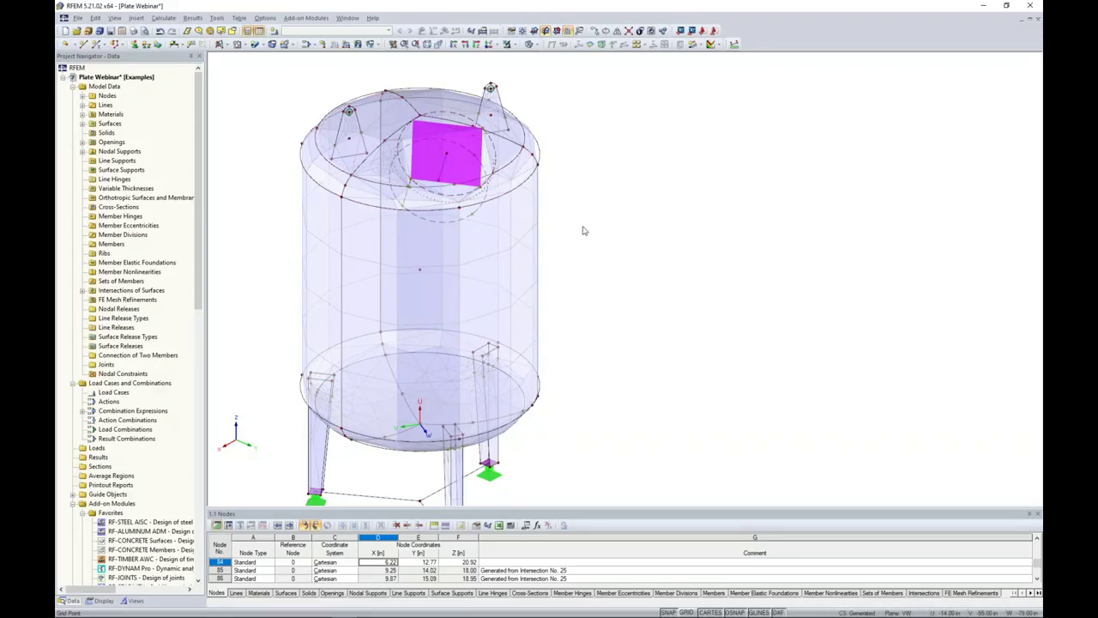
scroll(583, 230, down, 2)
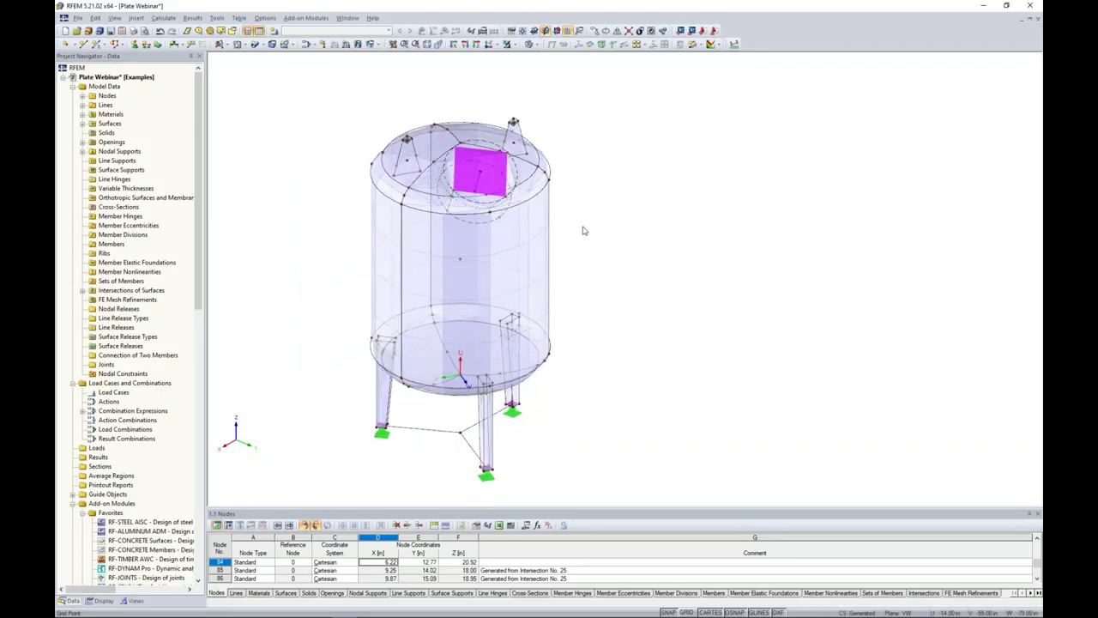
Set the target length of finite elements to 2.0 in and regenerate the FE mesh
click(164, 18)
click(190, 160)
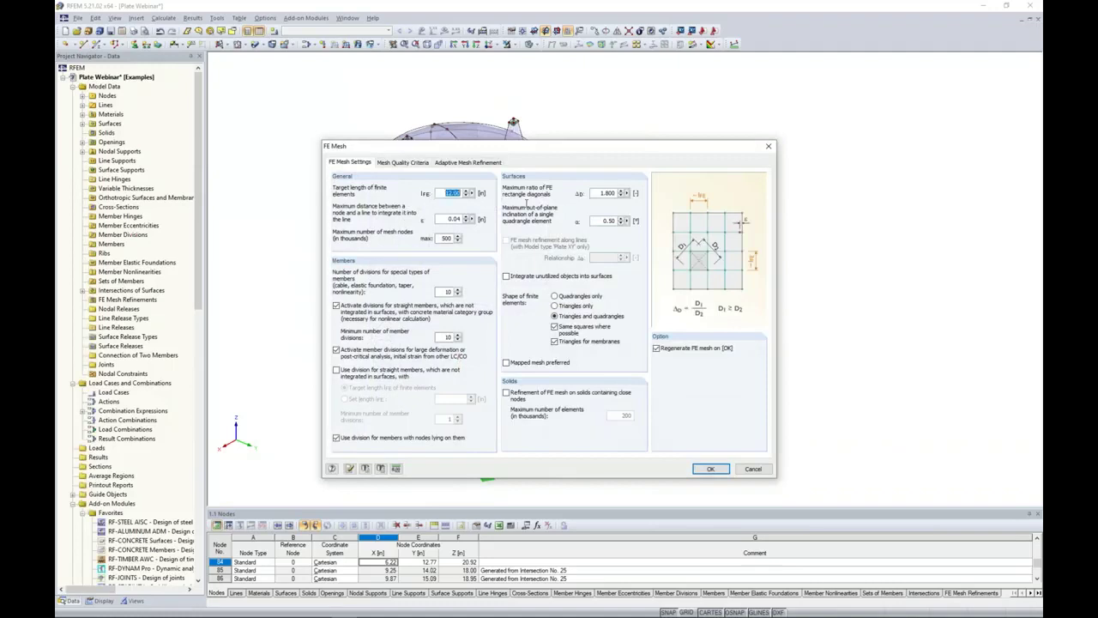
text(2.0)
click(710, 469)
Hide the circular rigid surface covering the top opening to expose the mesh around the hole
ctrl+middle_drag(639, 305, 716, 272)
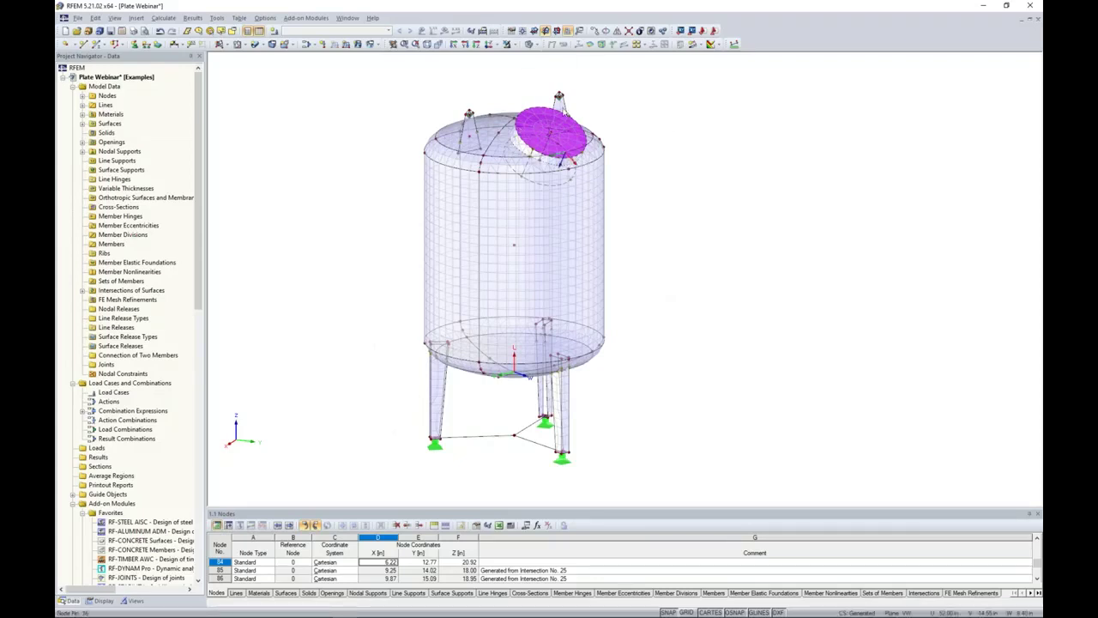
ctrl+middle_drag(622, 152, 630, 193)
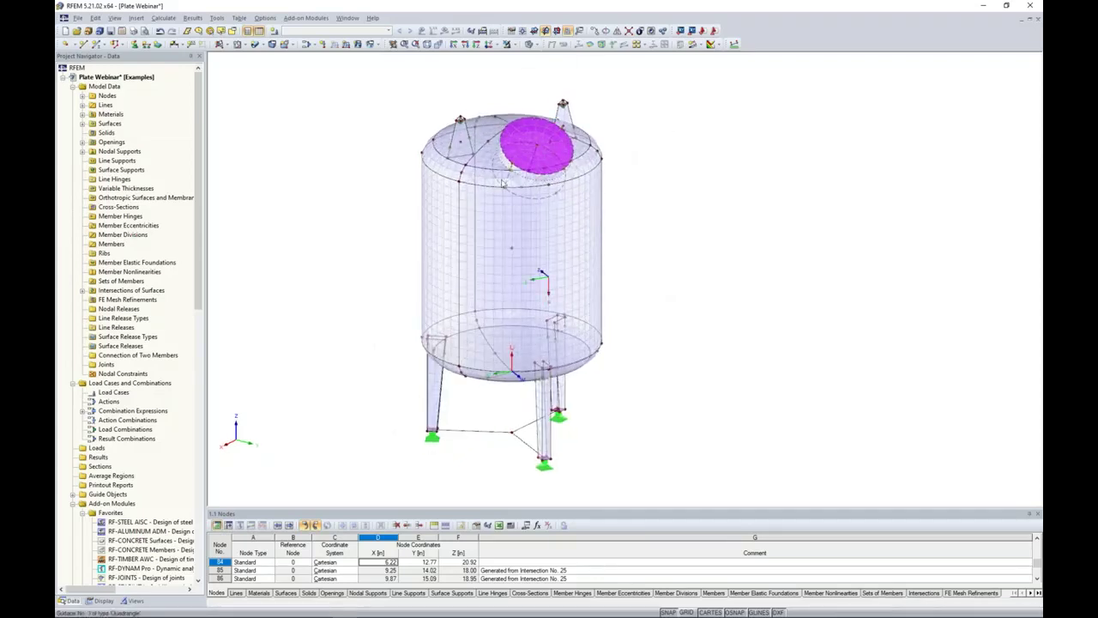
ctrl+middle_drag(385, 238, 359, 230)
mouse_move(613, 344)
middle_down()
mouse_move(660, 294)
mouse_move(620, 354)
middle_up()
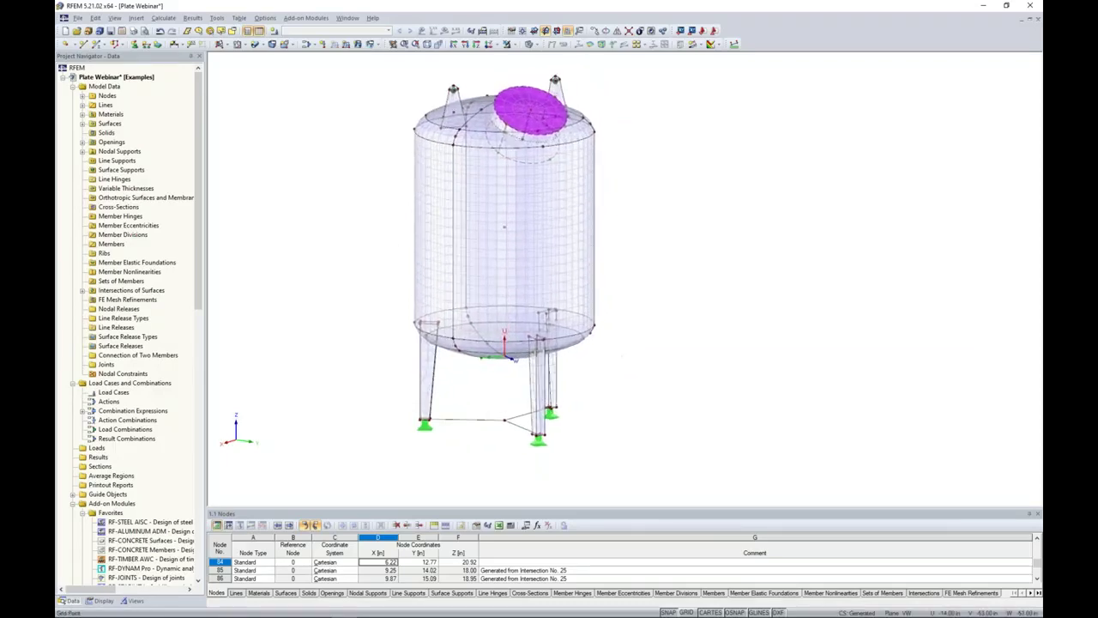
ctrl+middle_drag(662, 220, 645, 253)
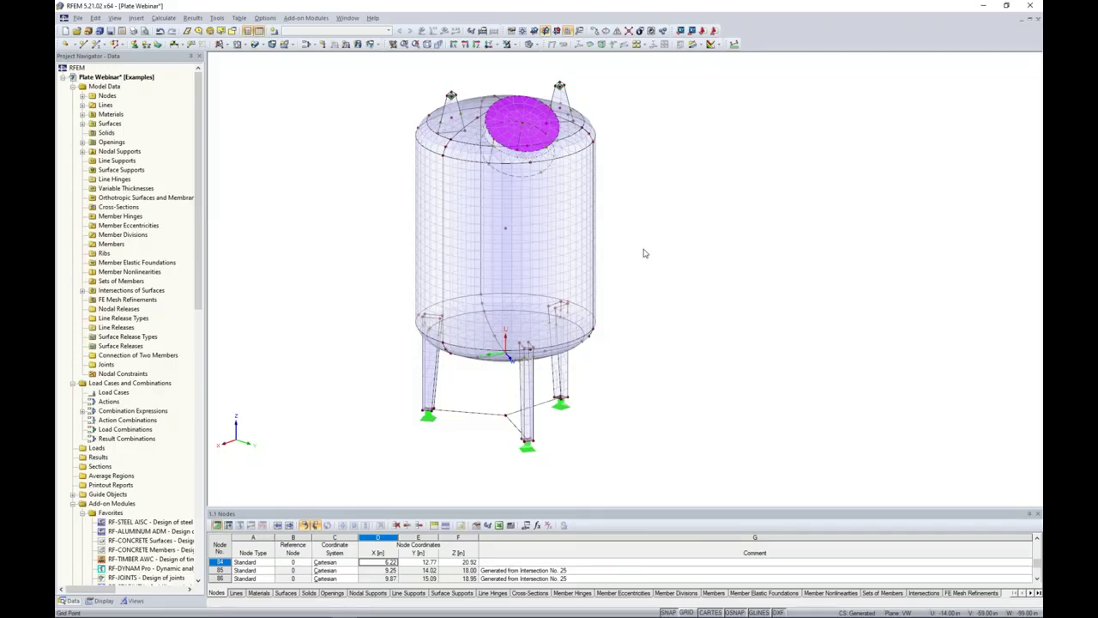
ctrl+middle_drag(699, 226, 711, 260)
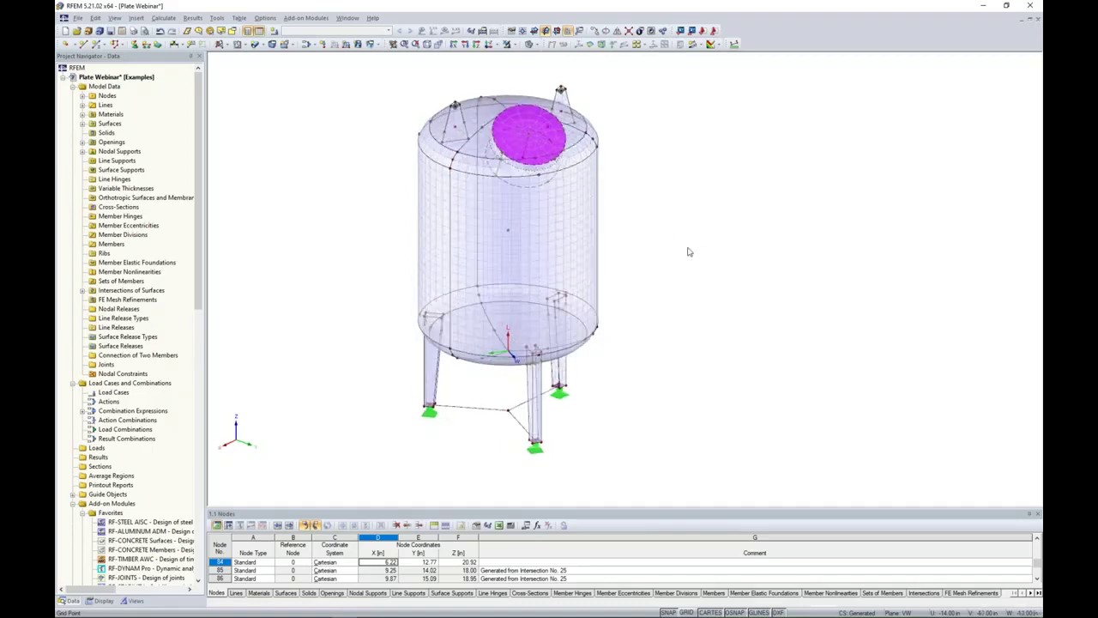
click(514, 143)
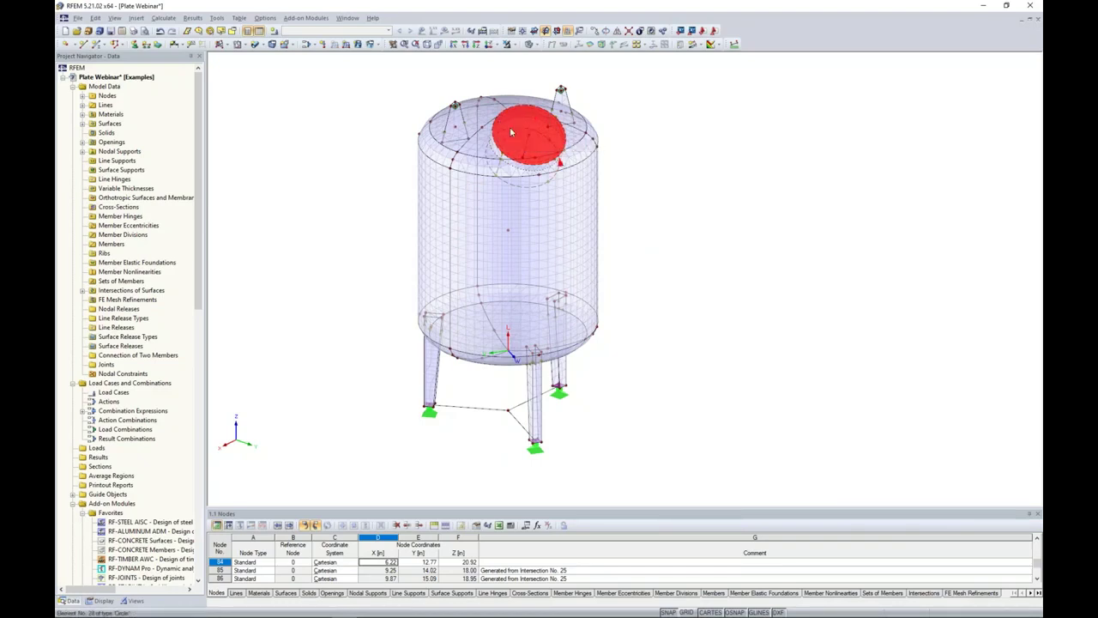
click(514, 46)
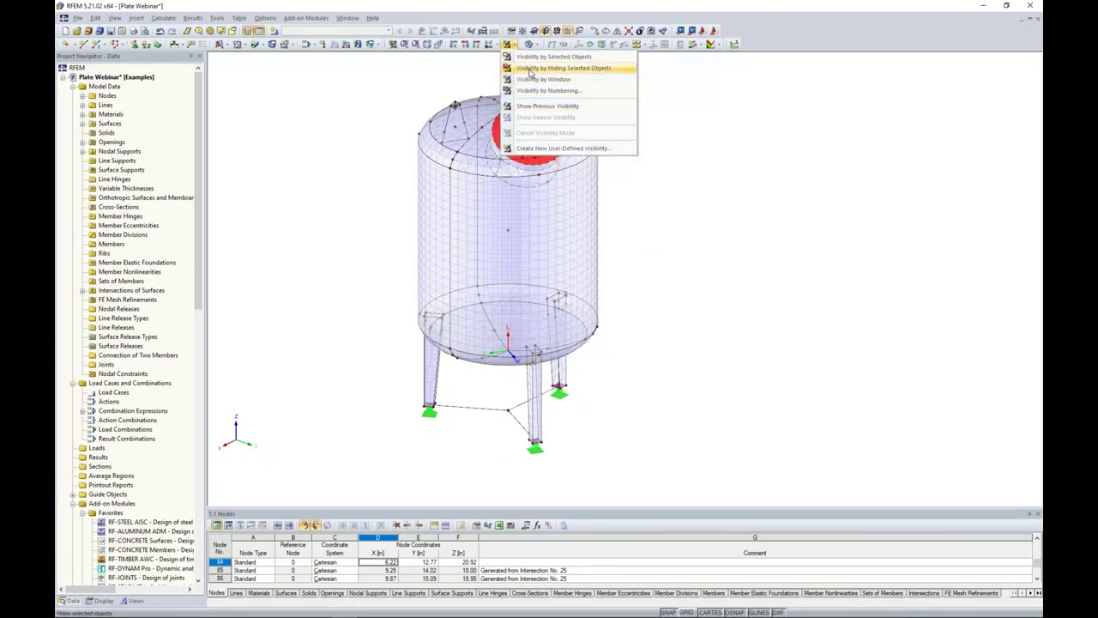
click(531, 70)
Create an on-line node on the short axis line inside the top opening, at 25% of its length from the line end
ctrl+middle_drag(674, 179, 720, 197)
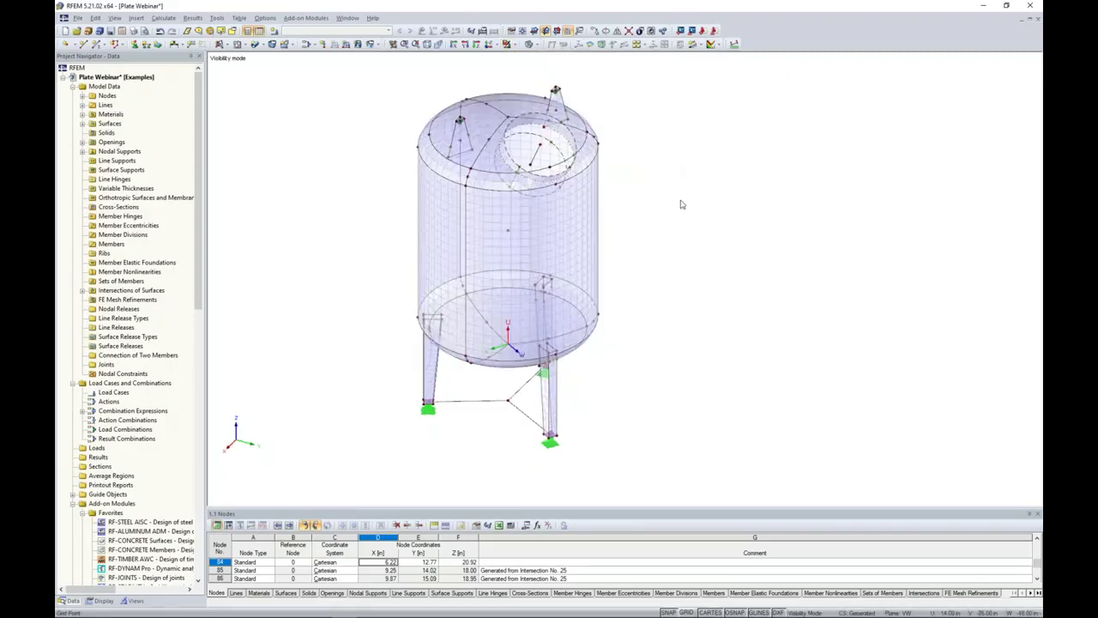
scroll(549, 154, up, 4)
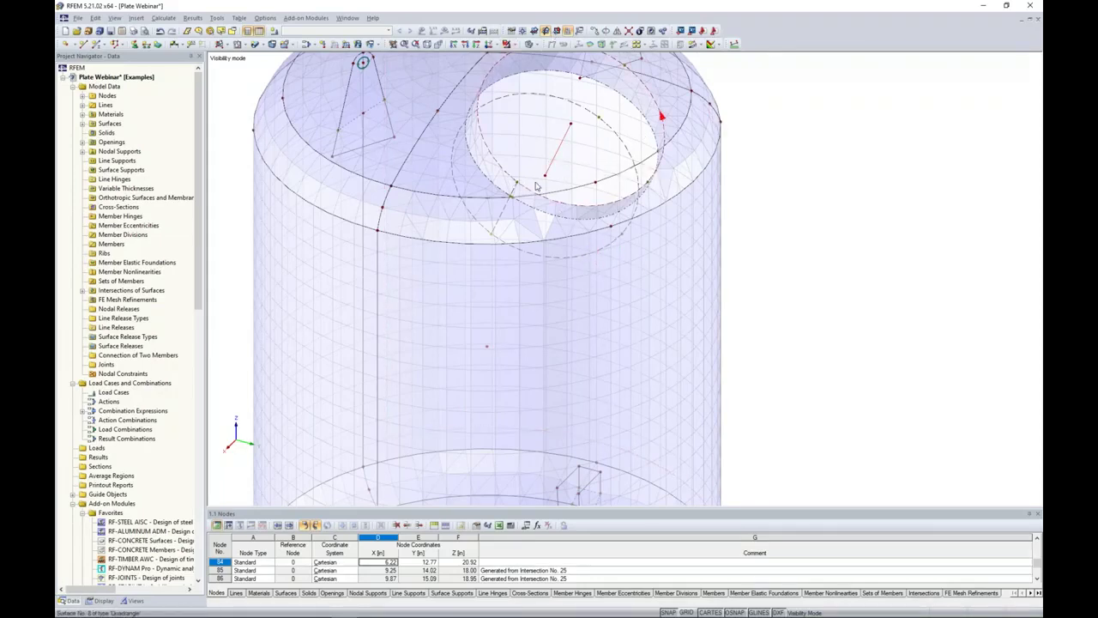
middle_drag(562, 172, 539, 232)
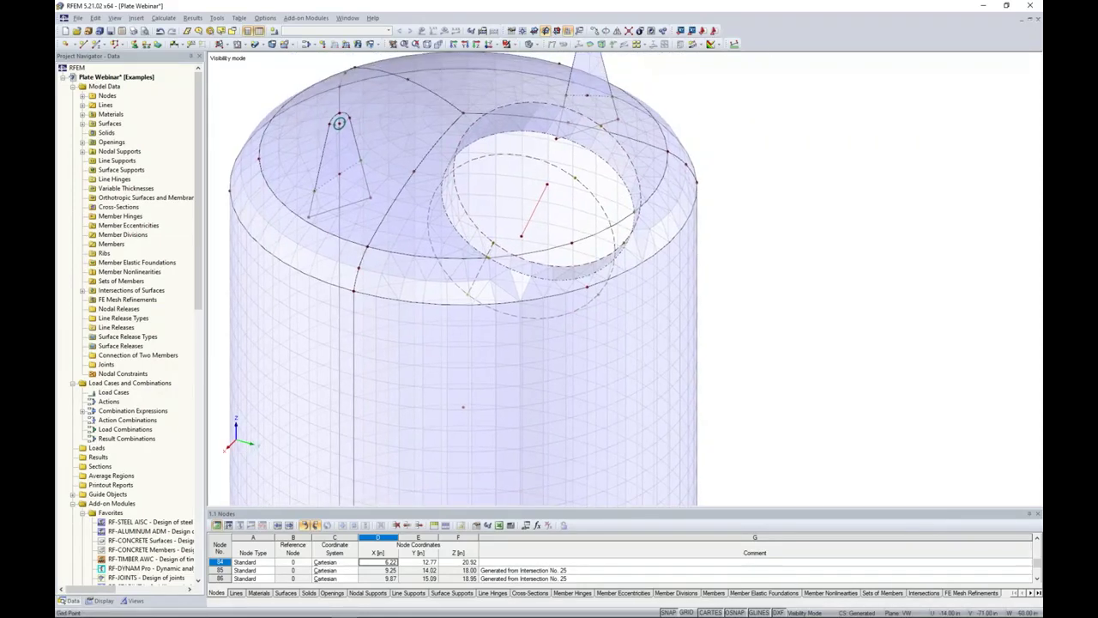
right_click(542, 206)
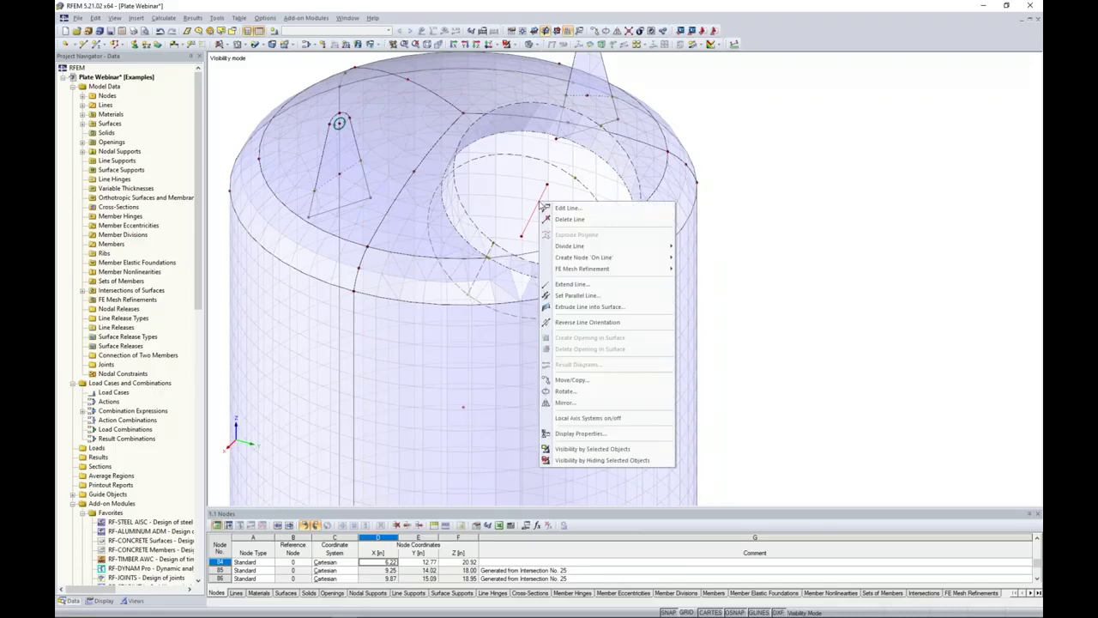
mouse_move(585, 263)
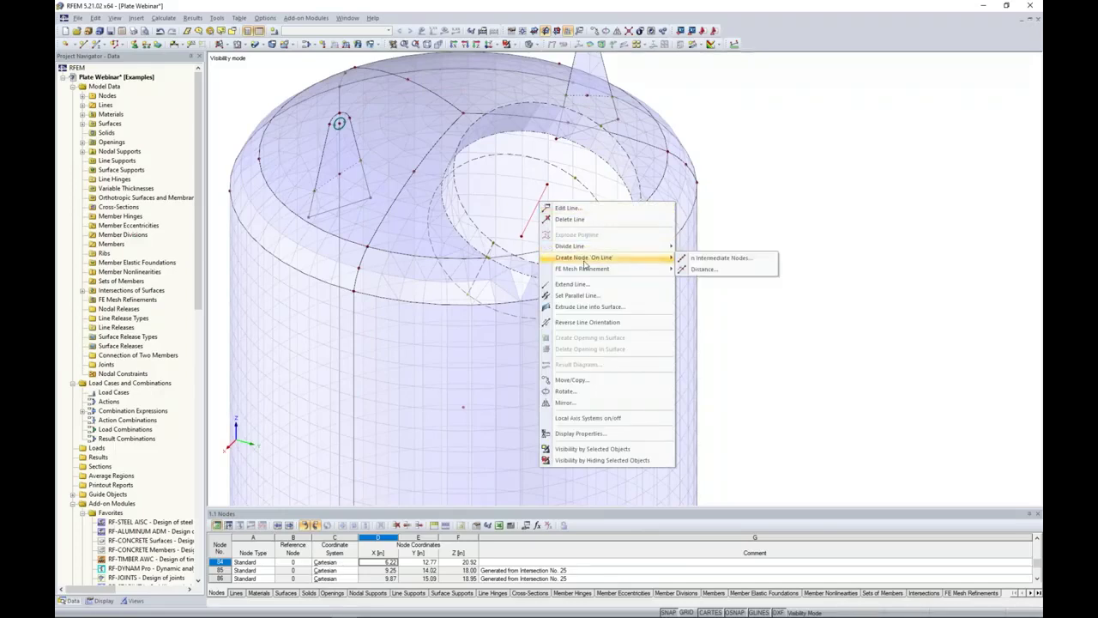
click(693, 271)
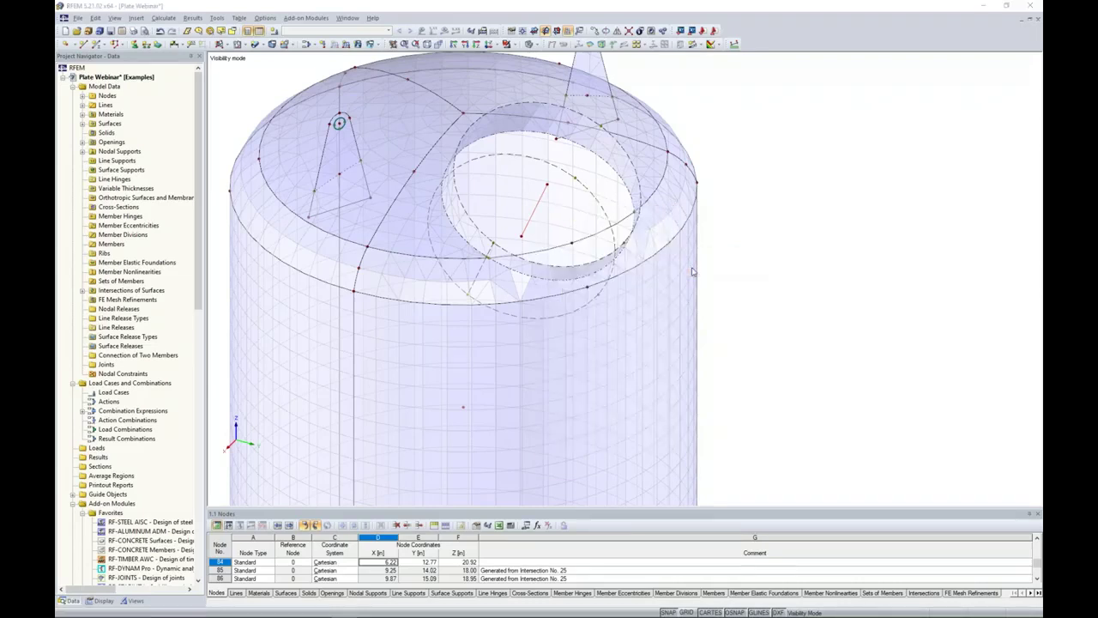
drag(629, 338, 681, 343)
text(25)
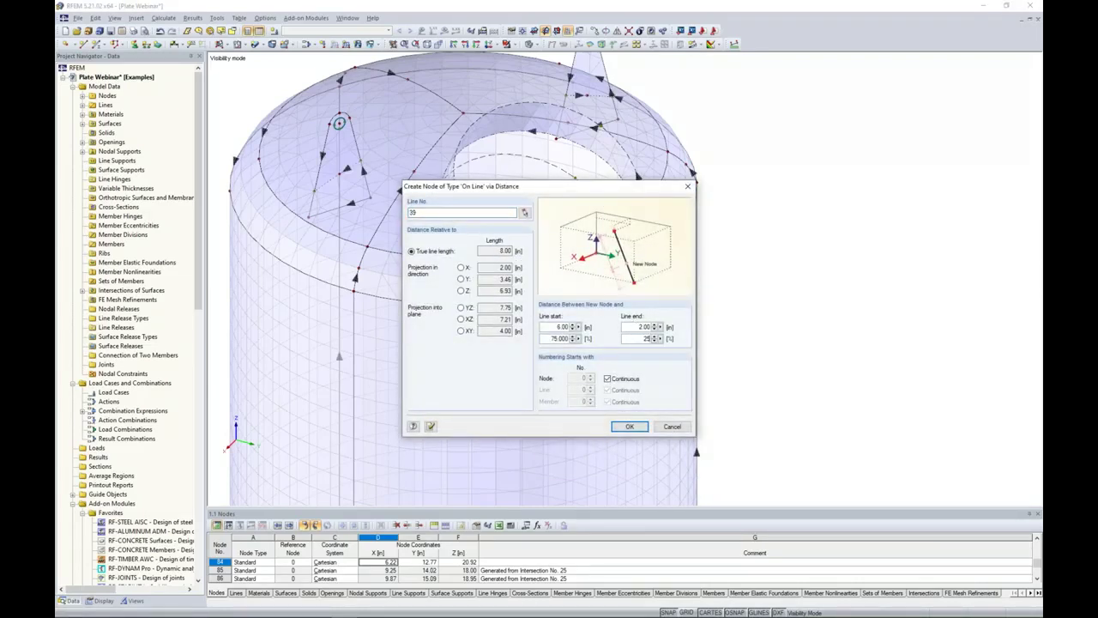
click(629, 425)
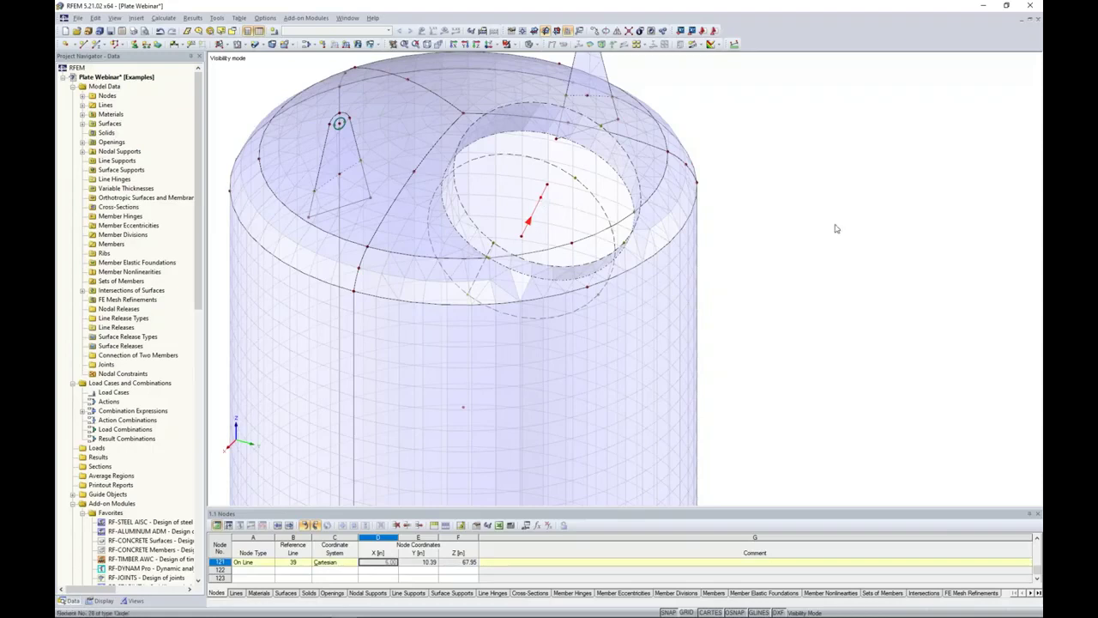
Add a circular FE mesh refinement on the new axis node with a 12 in radius, 0.3 in inner and 0.7 in outer target FE length
right_click(542, 200)
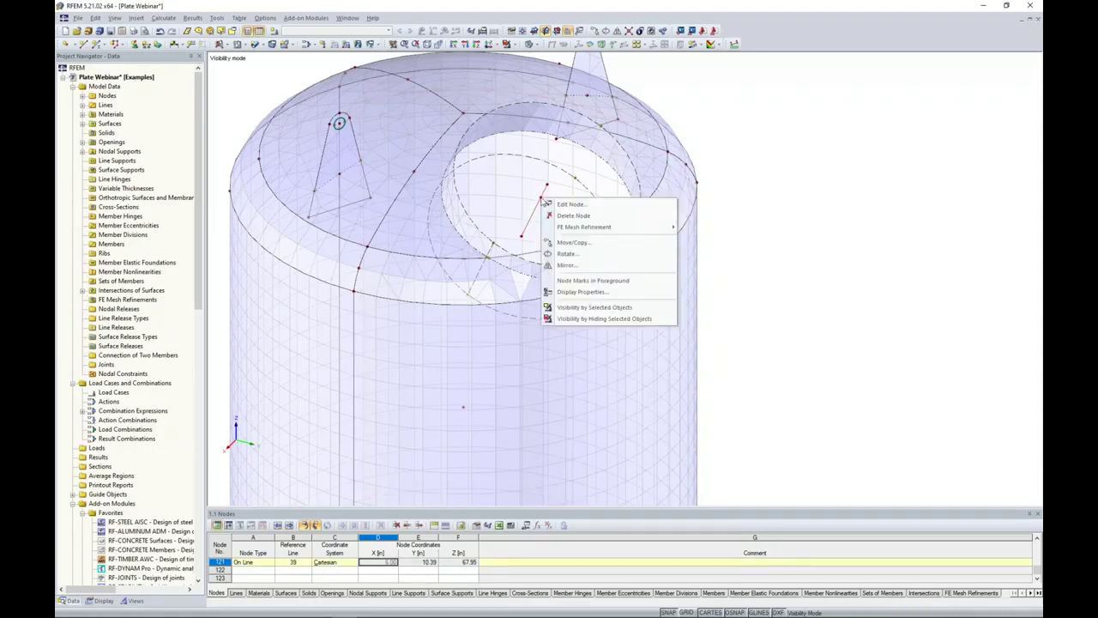
mouse_move(575, 232)
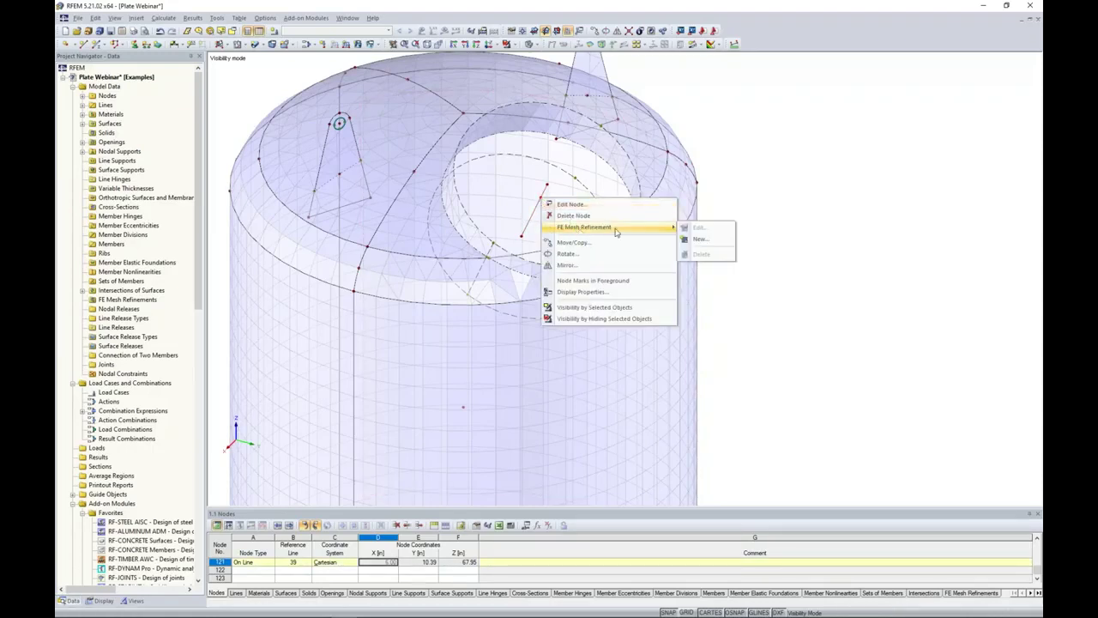
click(699, 239)
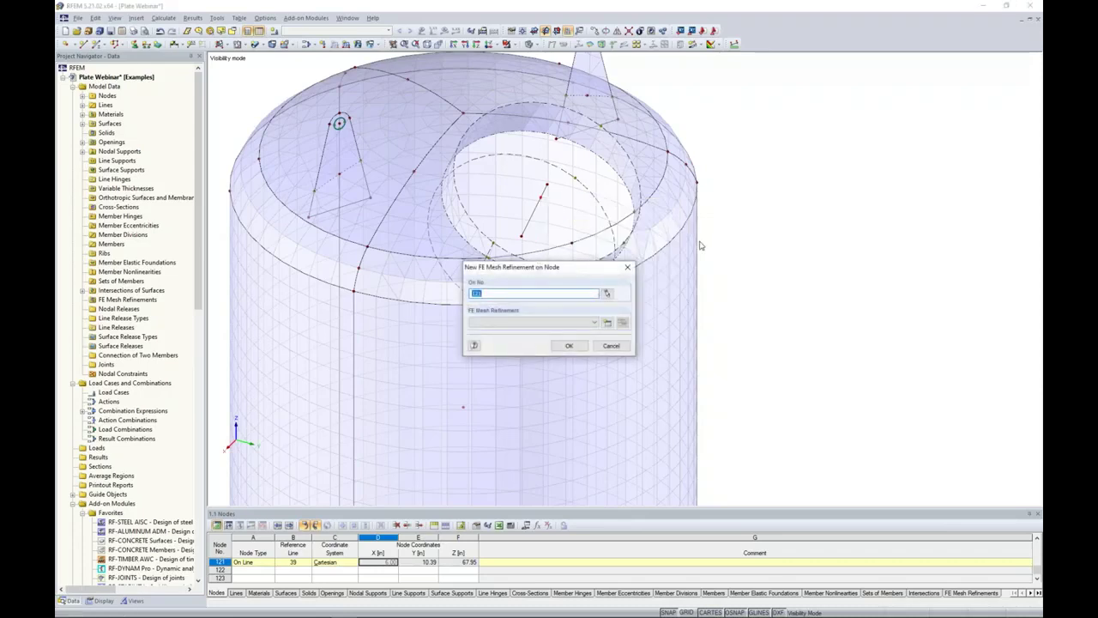
click(607, 324)
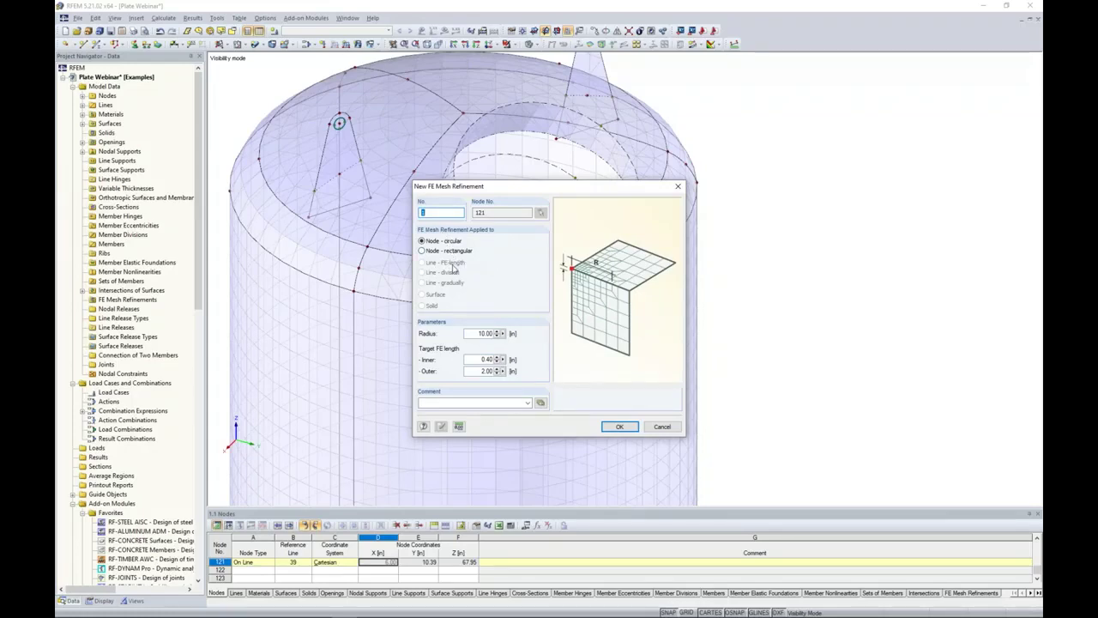
drag(473, 337, 513, 341)
text(1)
drag(472, 361, 507, 361)
key(Tab)
text(0.7)
click(619, 426)
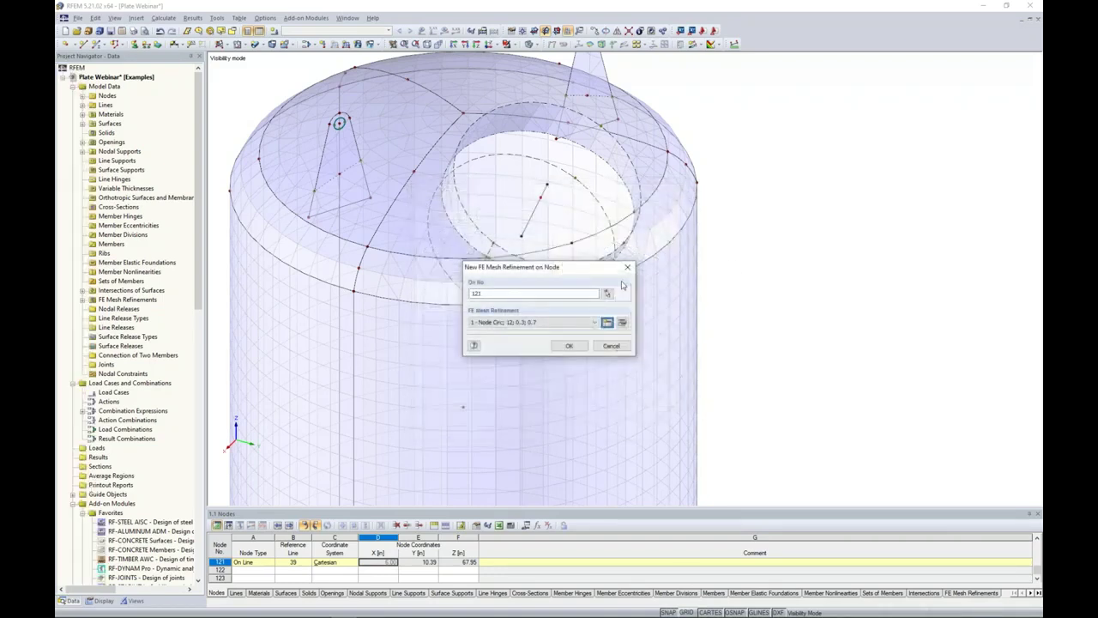
click(576, 351)
ctrl+middle_drag(594, 288, 743, 292)
ctrl+middle_drag(702, 229, 702, 310)
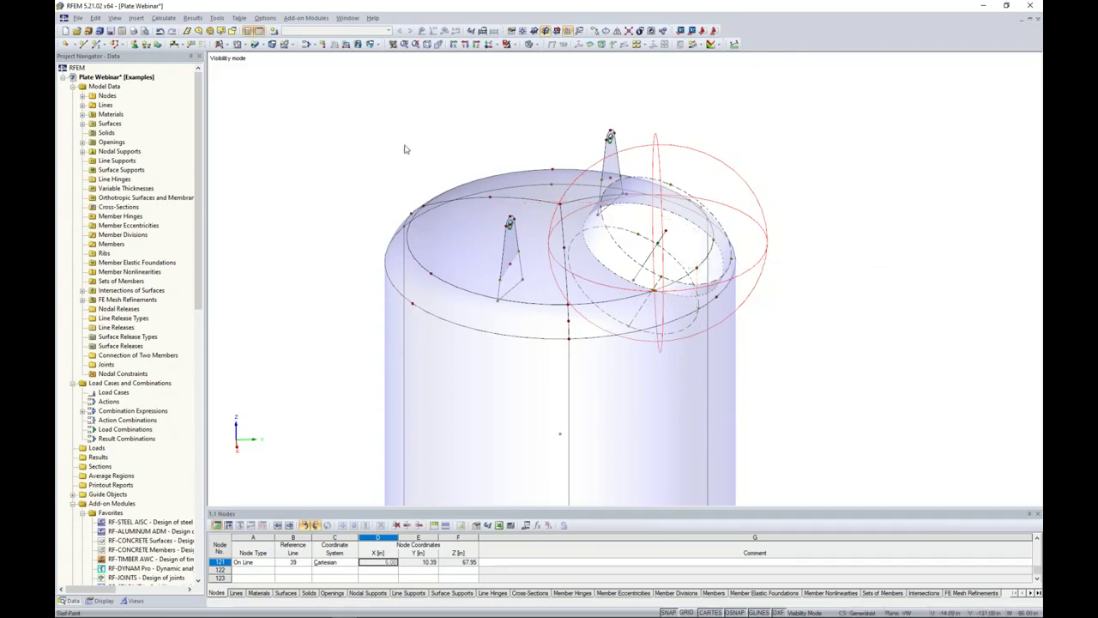
Regenerate the FE mesh and inspect the refined elements around the top opening
click(163, 18)
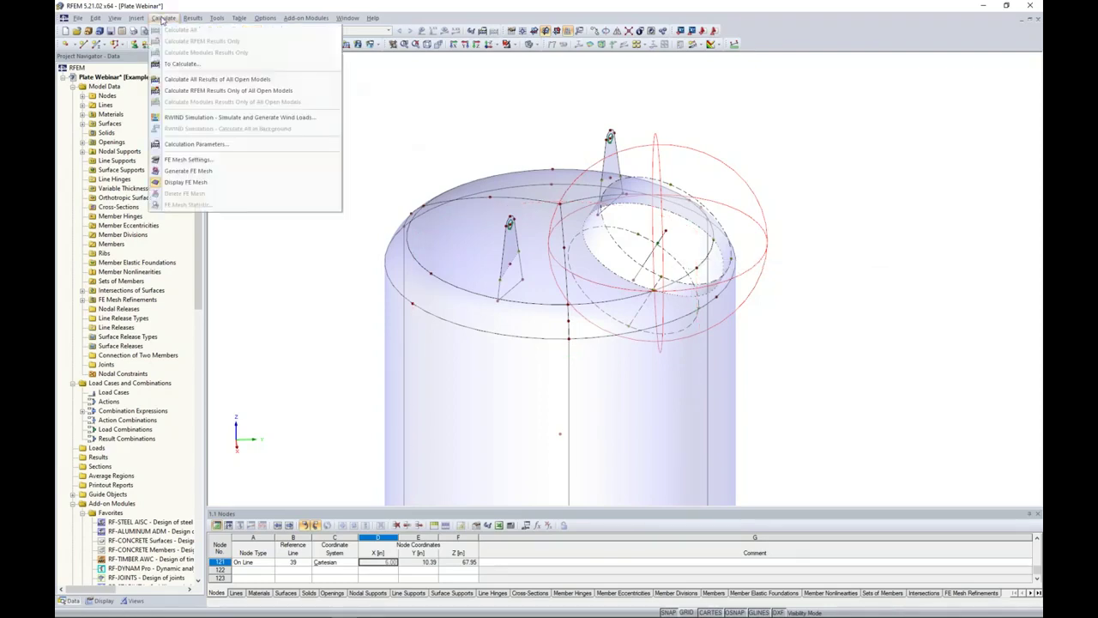
click(181, 171)
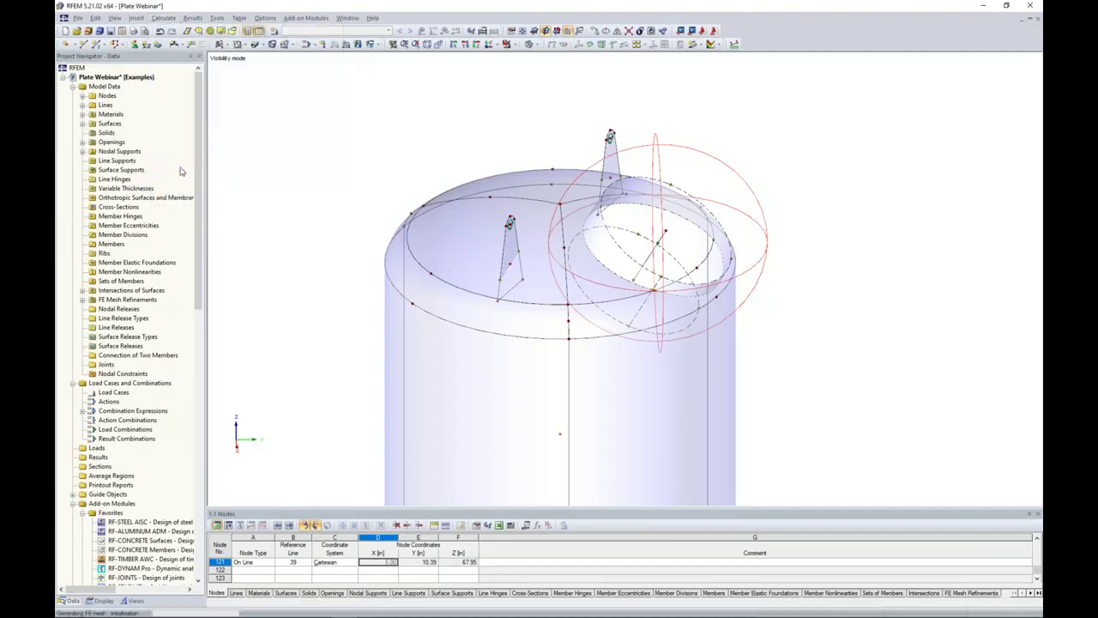
ctrl+middle_drag(739, 338, 644, 372)
scroll(651, 359, up, 2)
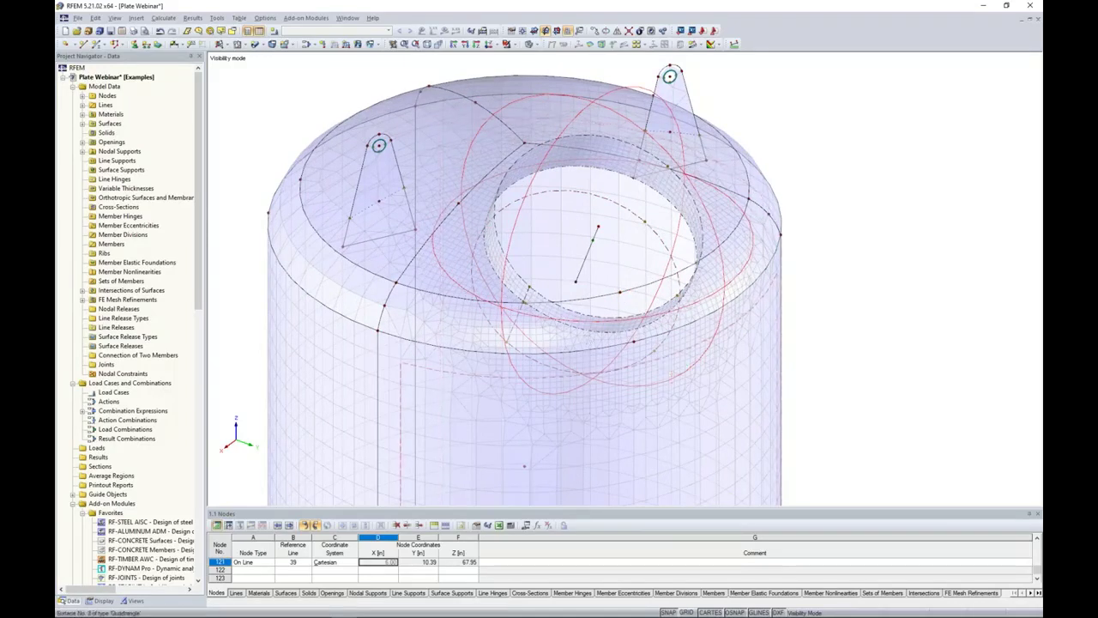
middle_drag(589, 372, 581, 297)
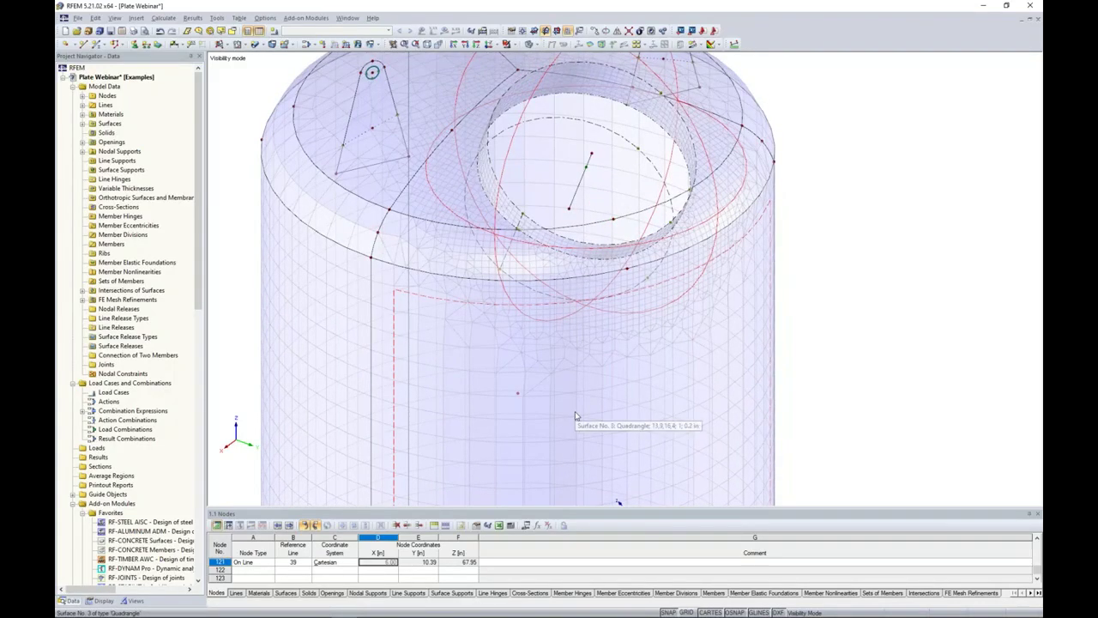
scroll(548, 309, down, 2)
ctrl+middle_drag(548, 297, 662, 369)
scroll(481, 169, up, 3)
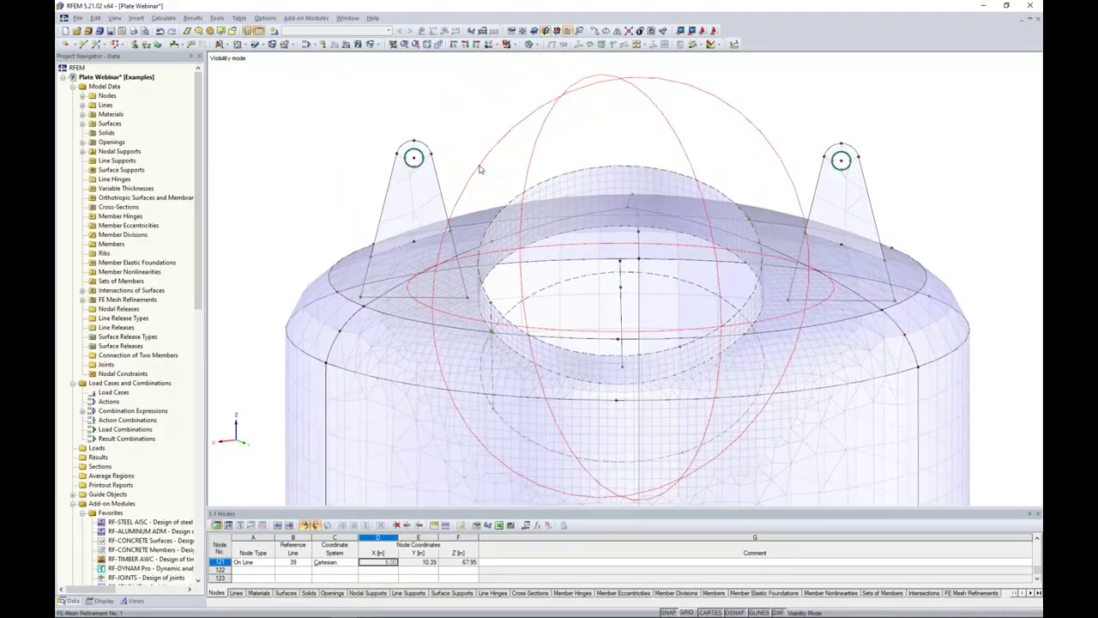
Add a circular FE mesh refinement on the hole centre nodes of both lifting lugs with 8 in radius, 0.1 in inner and 0.7 in outer target FE length
scroll(481, 169, up, 1)
click(409, 159)
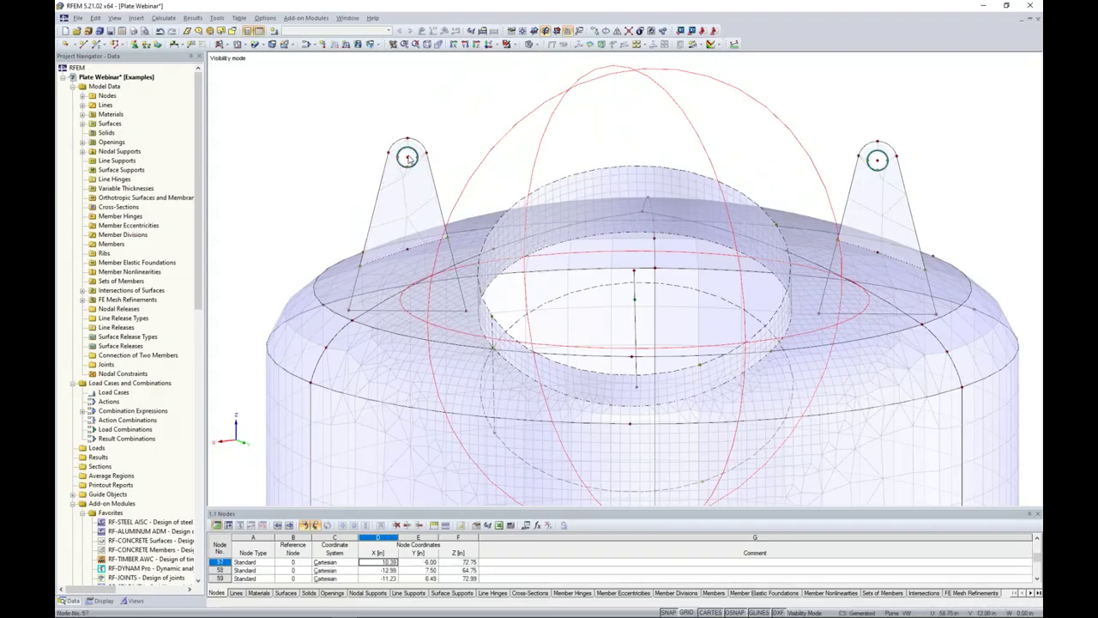
click(878, 161)
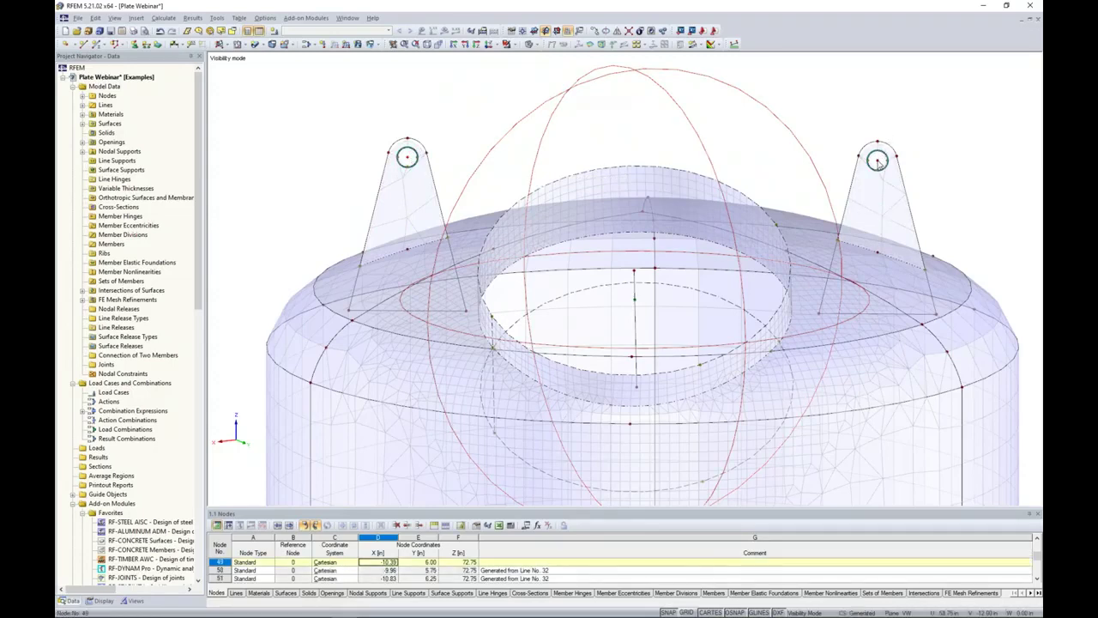
right_click(879, 162)
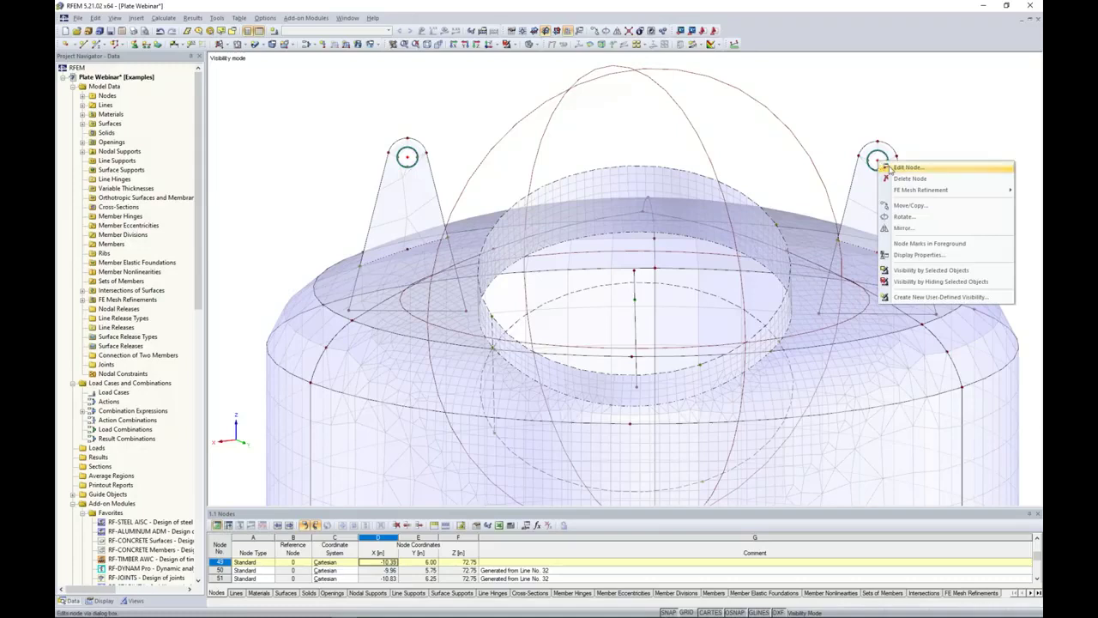
mouse_move(888, 190)
click(858, 201)
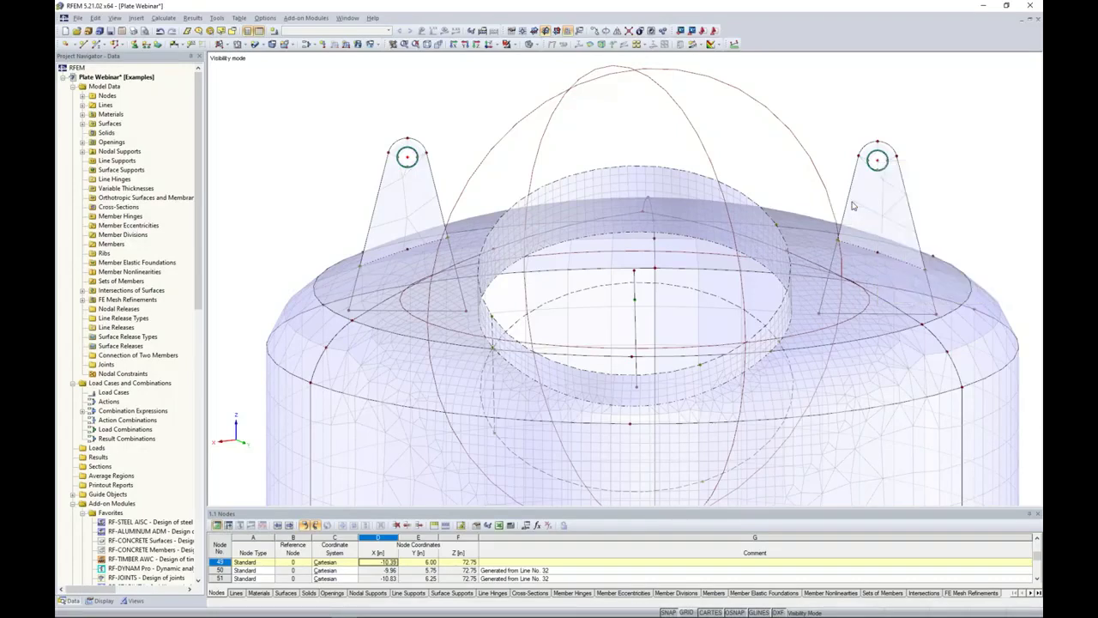
click(608, 323)
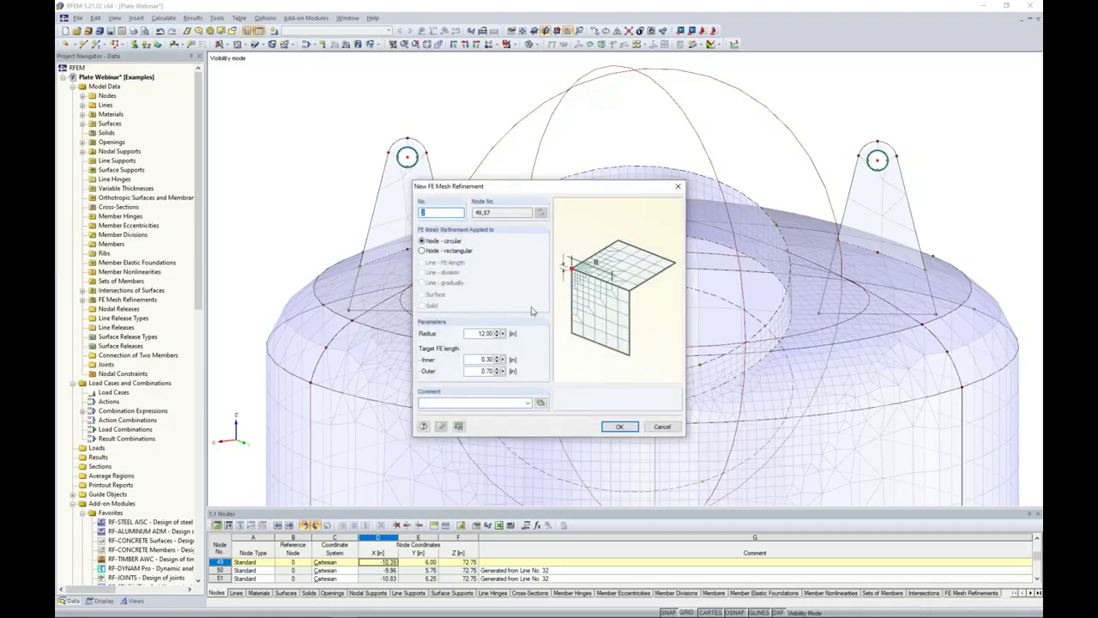
double_click(481, 333)
text(8)
double_click(478, 360)
text(0)
click(619, 426)
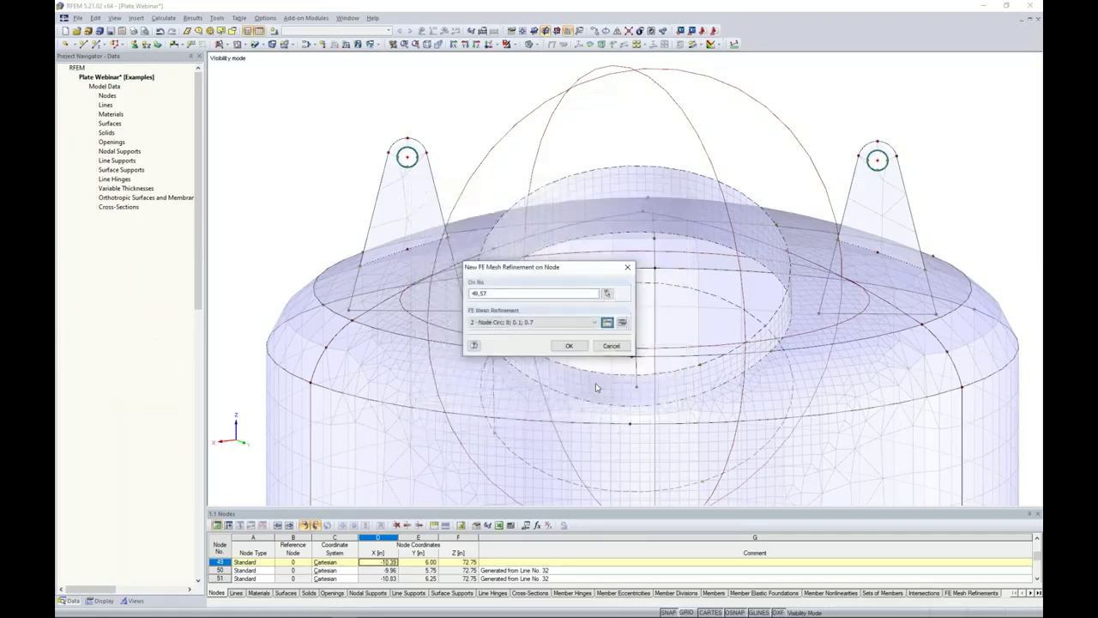
click(569, 346)
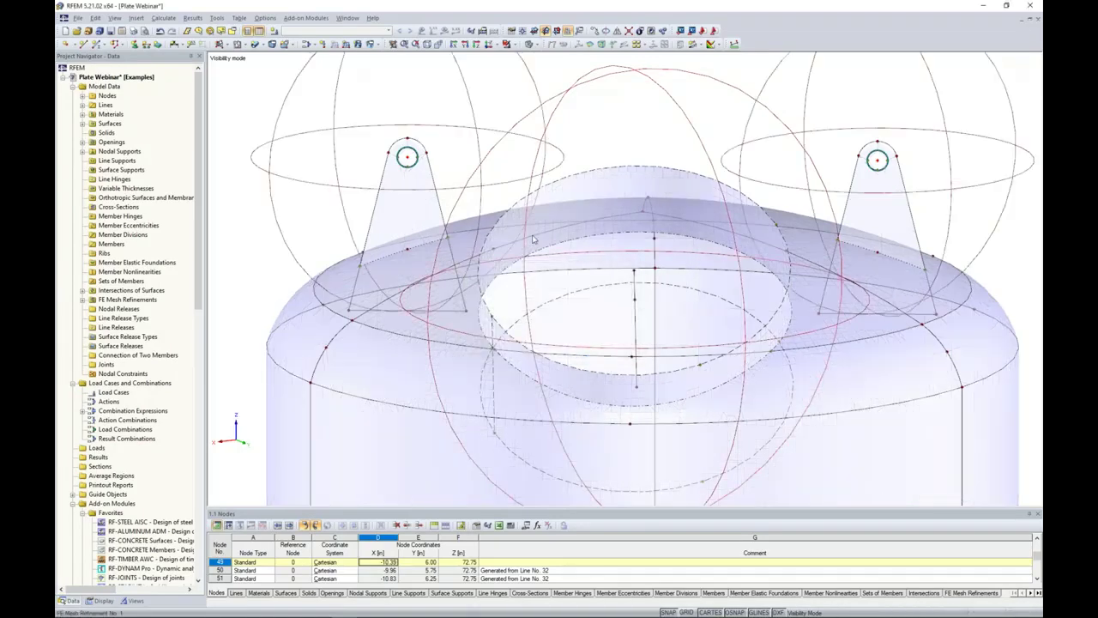
Regenerate the FE mesh and inspect the refined elements around the lifting lug hole
click(158, 19)
click(258, 171)
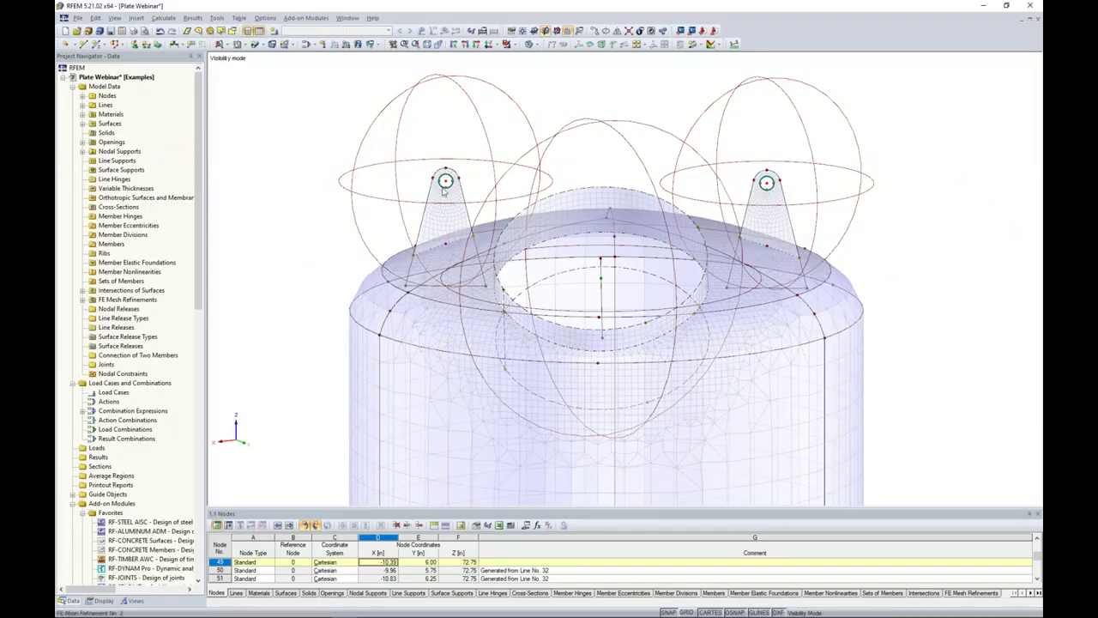
scroll(450, 189, up, 3)
scroll(450, 189, up, 3)
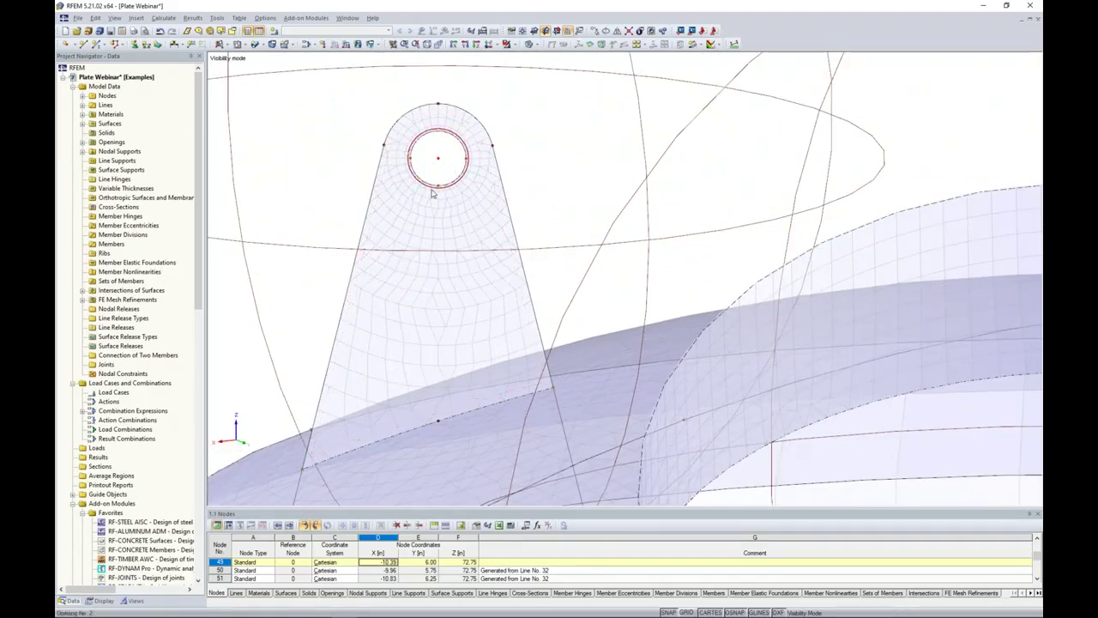
scroll(433, 193, down, 3)
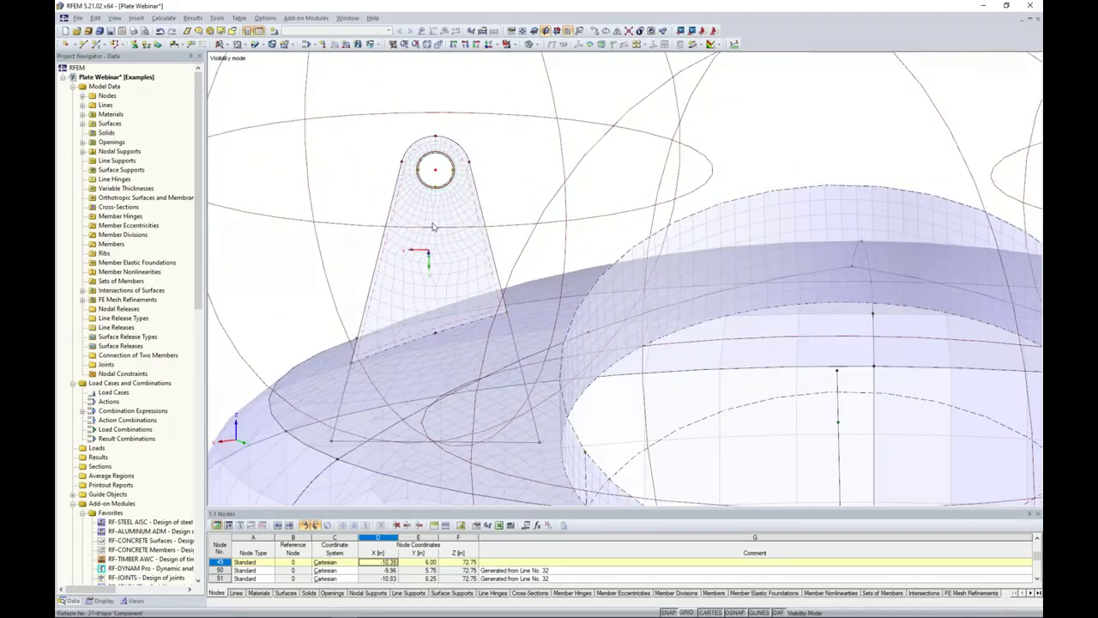
Examine the FE mesh on the three support legs beneath the vessel
scroll(433, 225, down, 1)
scroll(433, 226, down, 4)
ctrl+middle_drag(434, 228, 553, 181)
middle_drag(608, 352, 642, 199)
ctrl+middle_drag(673, 377, 588, 328)
scroll(674, 358, down, 1)
scroll(668, 389, up, 5)
scroll(589, 329, down, 1)
scroll(581, 356, up, 2)
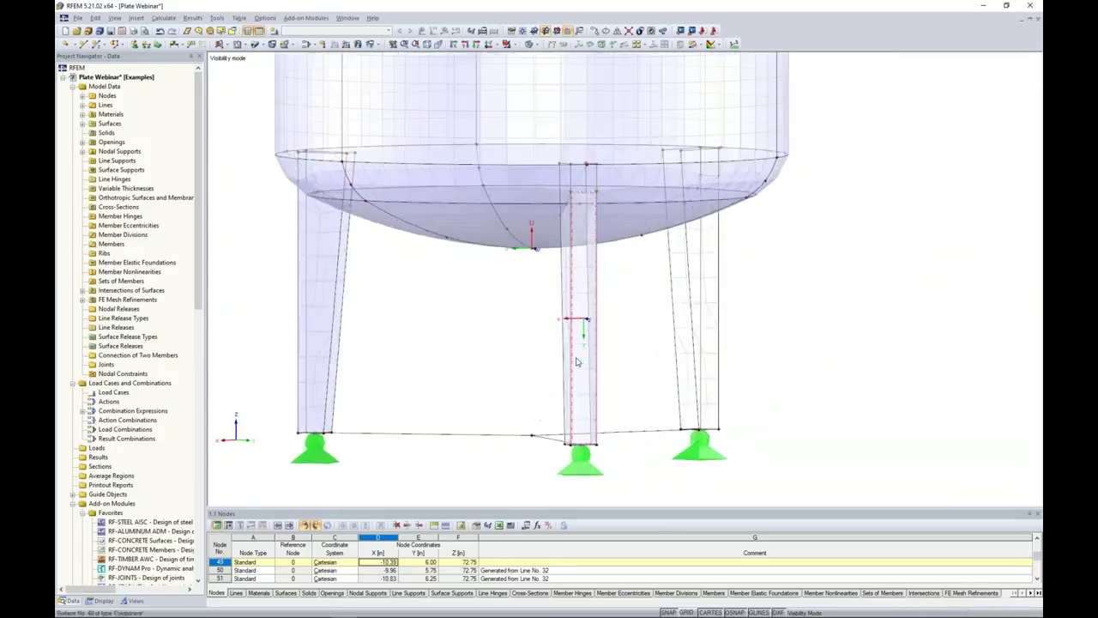
click(577, 362)
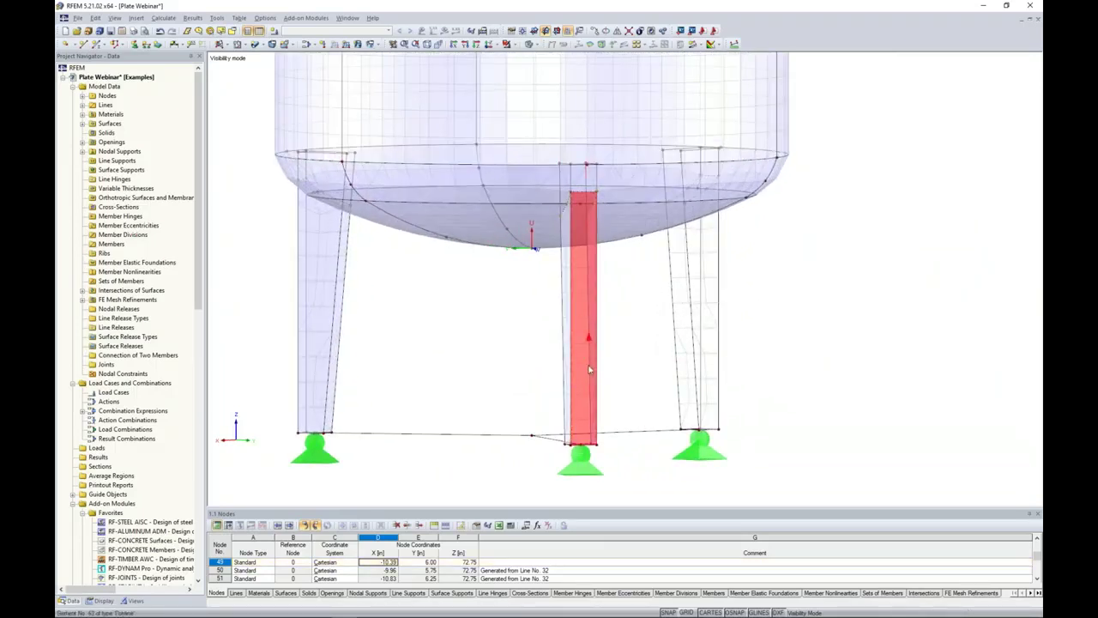
click(632, 363)
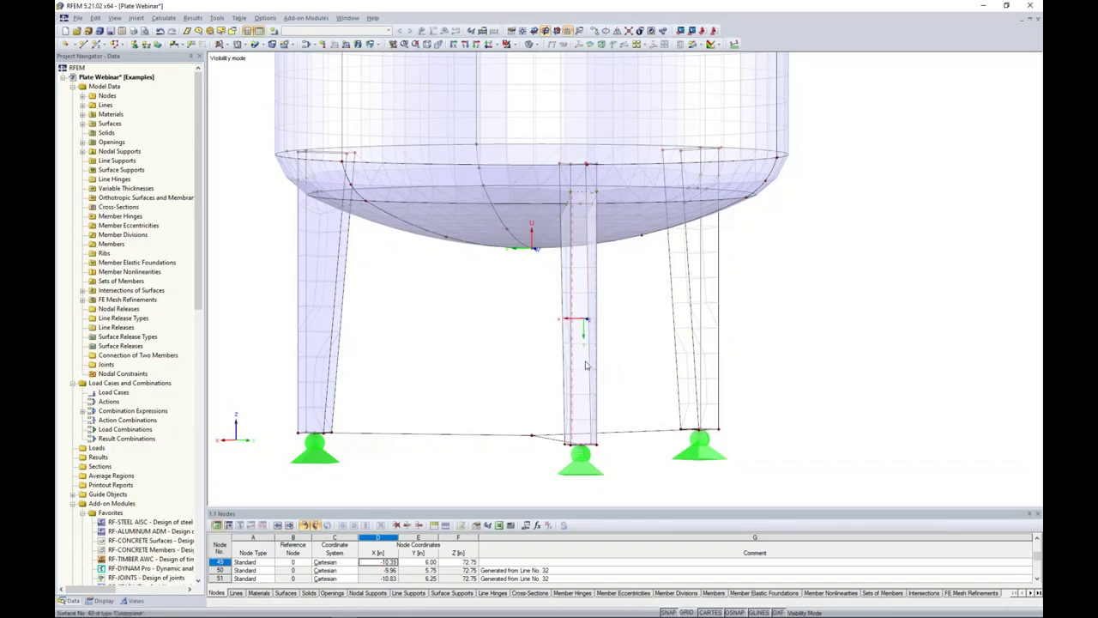
Assign a new surface FE mesh refinement with a 0.3 in target FE length to the component surfaces of all three legs
drag(795, 370, 279, 293)
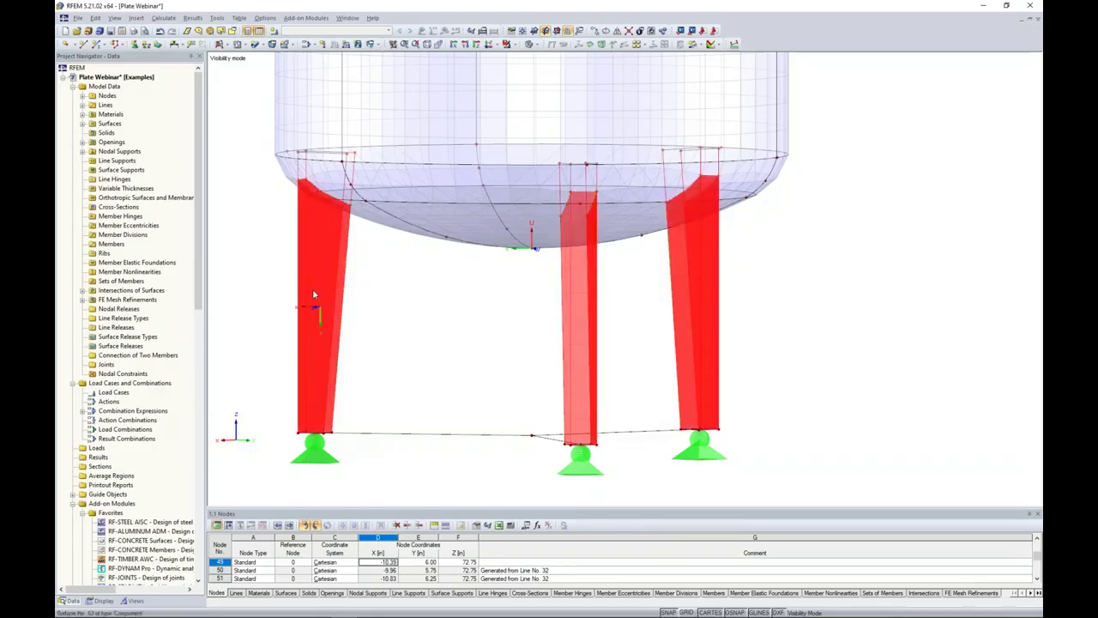
right_click(313, 290)
mouse_move(371, 315)
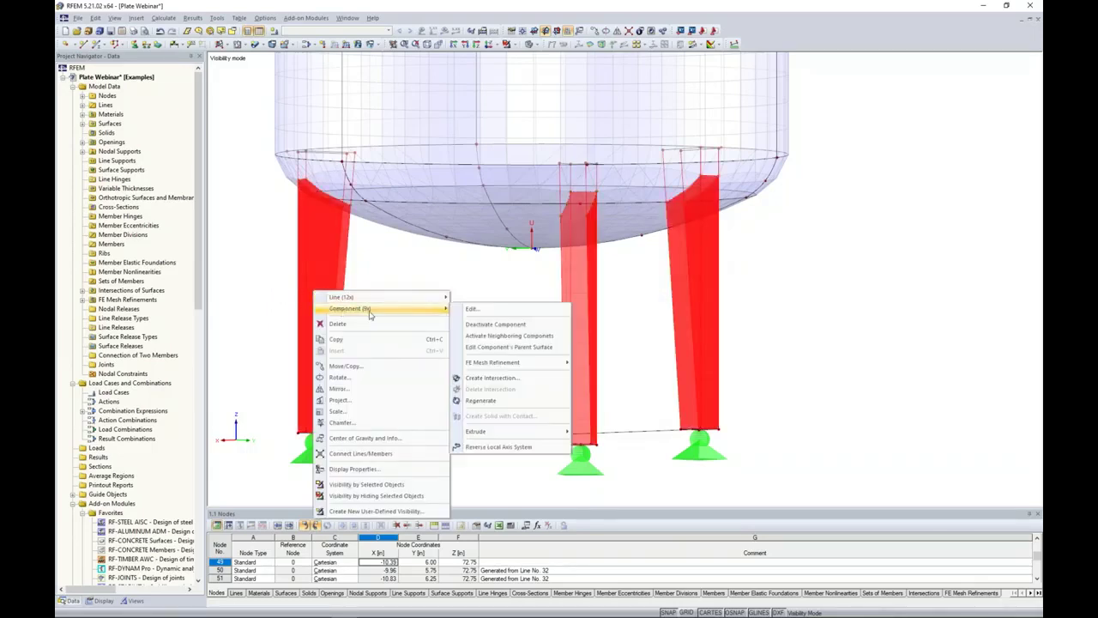
click(474, 309)
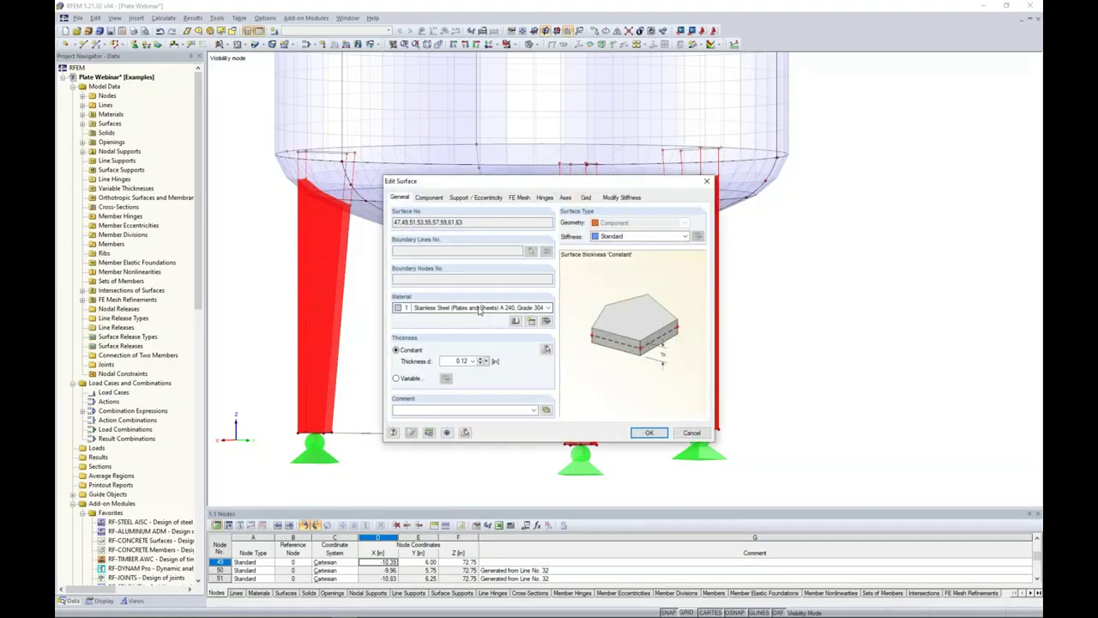
click(519, 197)
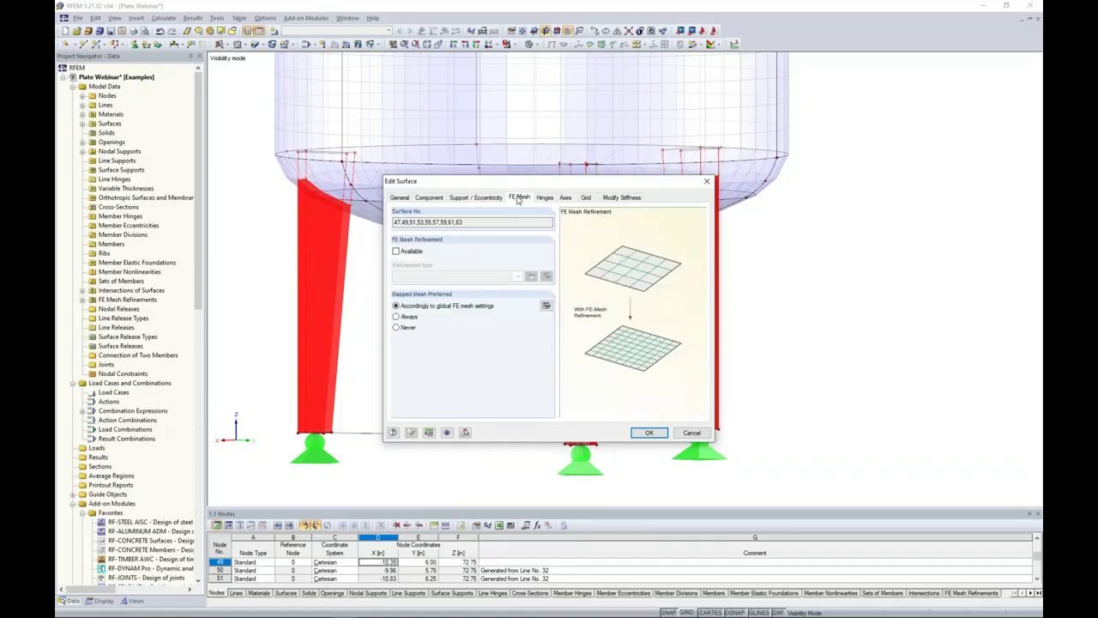
click(395, 250)
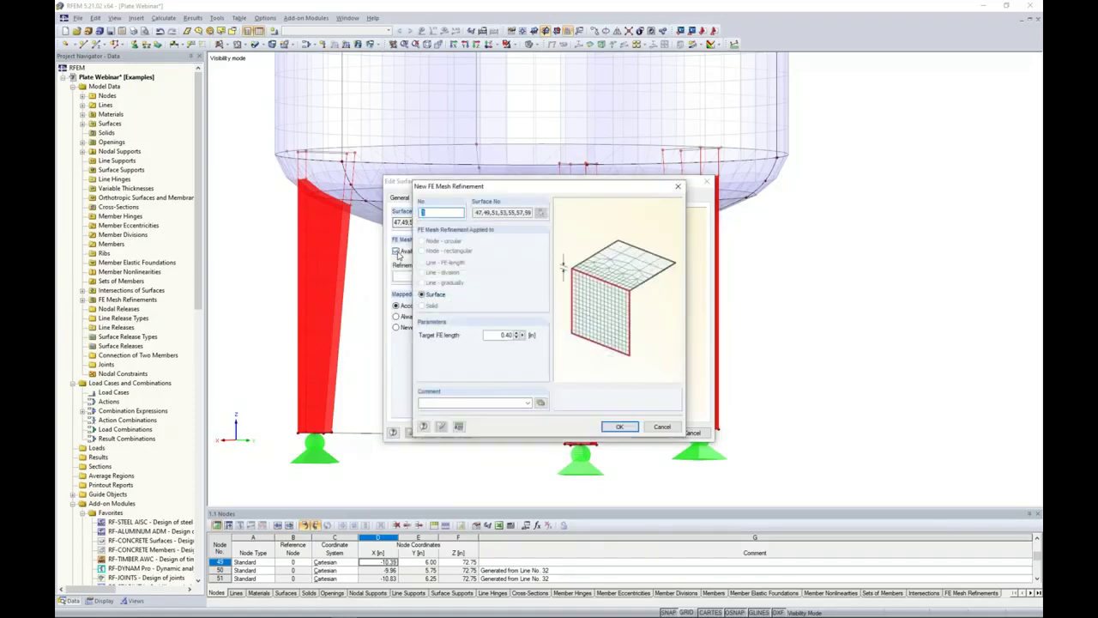
double_click(492, 335)
text(0.3)
click(615, 428)
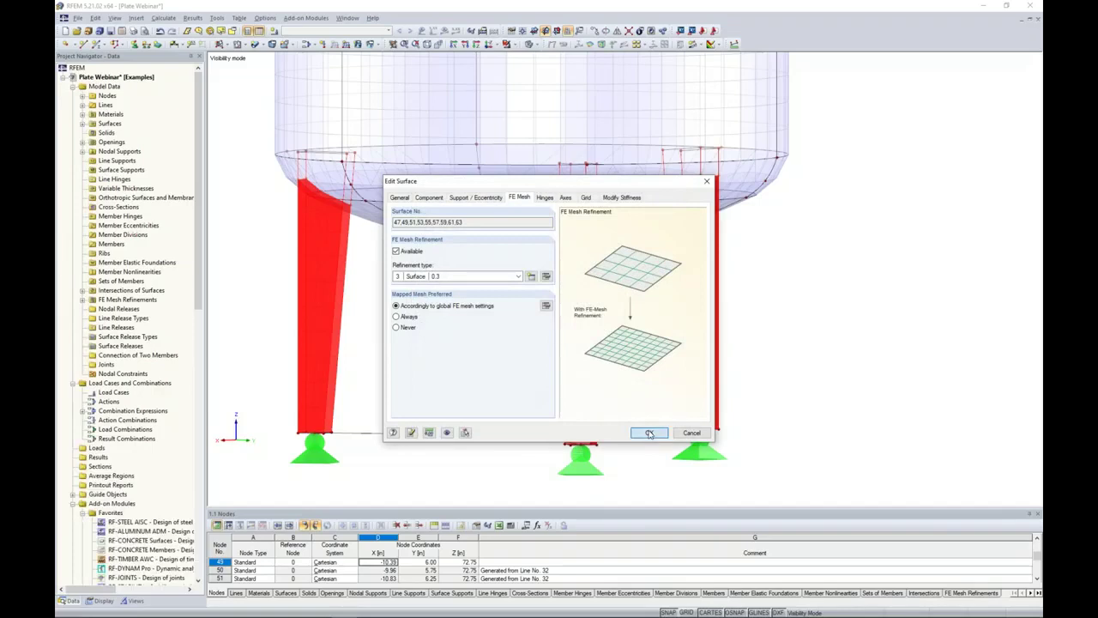
click(650, 433)
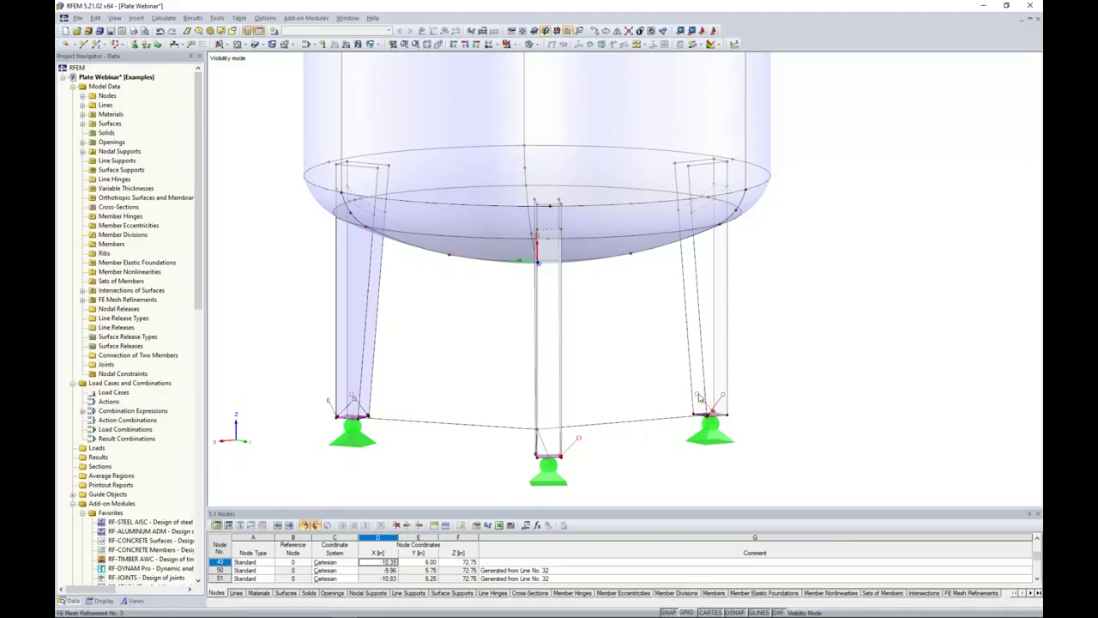
Regenerate the FE mesh and inspect the refined elements on the three legs
click(169, 19)
click(219, 171)
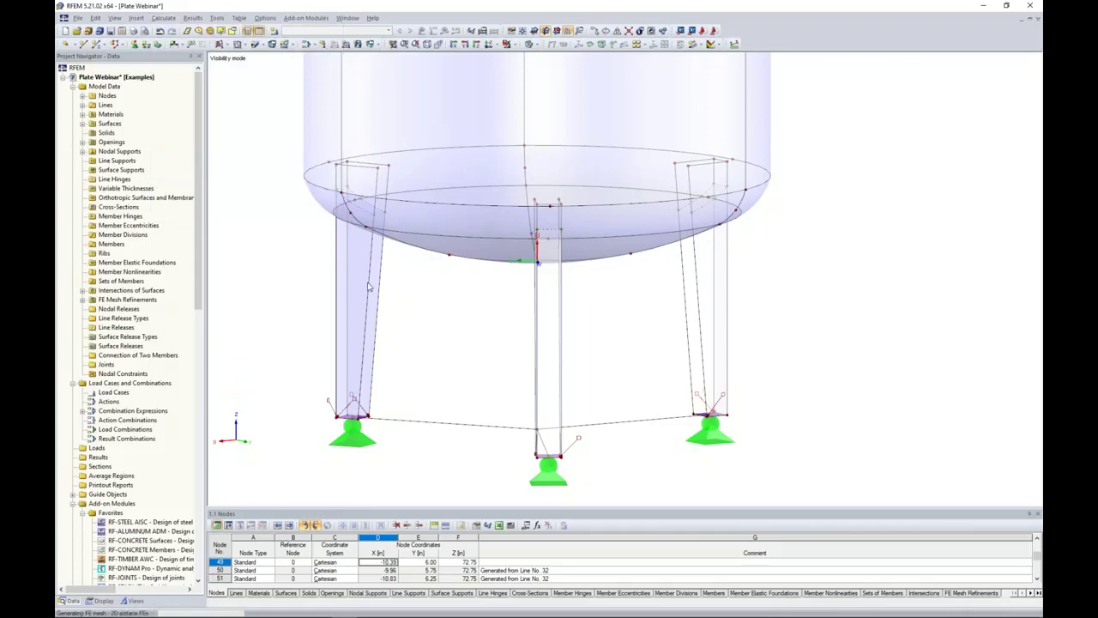
ctrl+middle_drag(433, 320, 451, 307)
scroll(564, 370, up, 5)
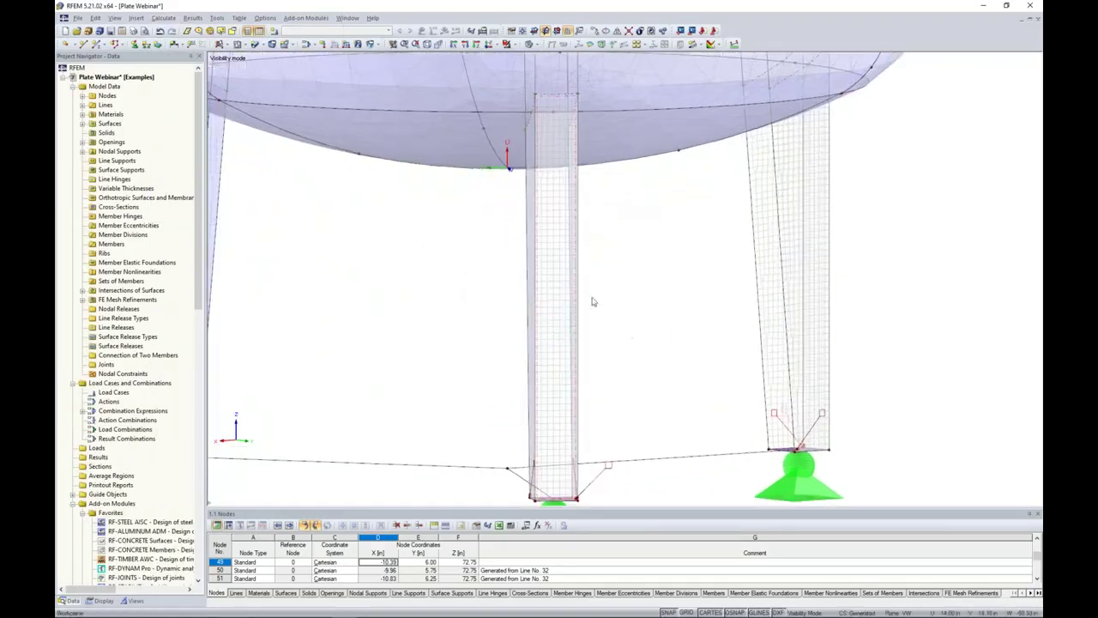
scroll(552, 319, down, 5)
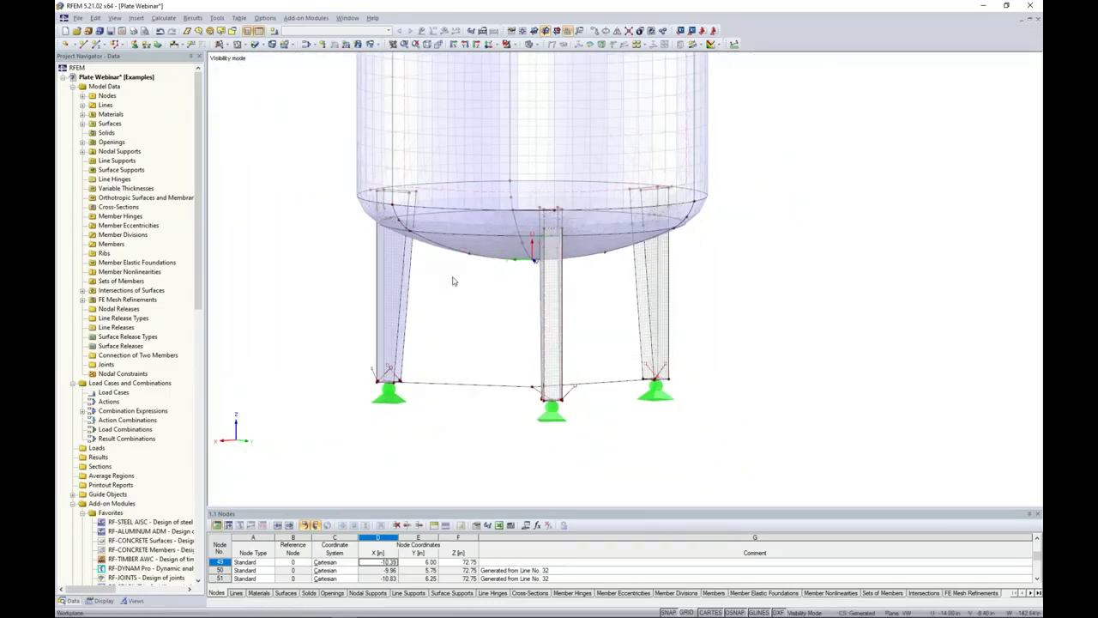
mouse_move(475, 336)
ctrl+middle_down()
mouse_move(463, 332)
mouse_move(475, 346)
ctrl+middle_up()
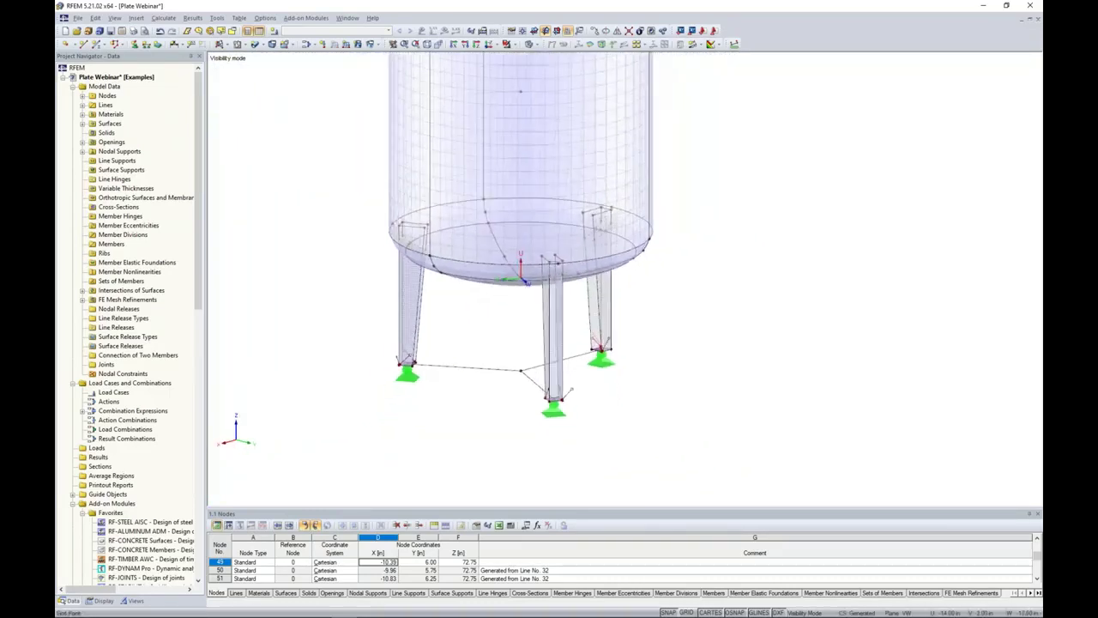
scroll(460, 378, down, 5)
ctrl+middle_drag(460, 379, 503, 380)
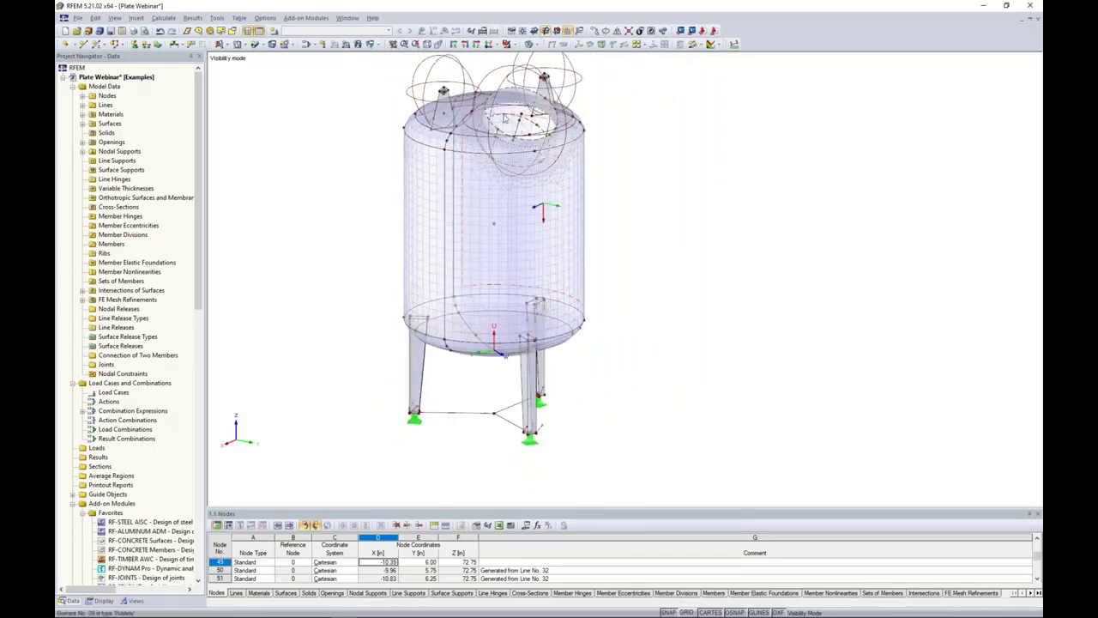
Turn off the display of FE mesh refinements in the model view
click(101, 601)
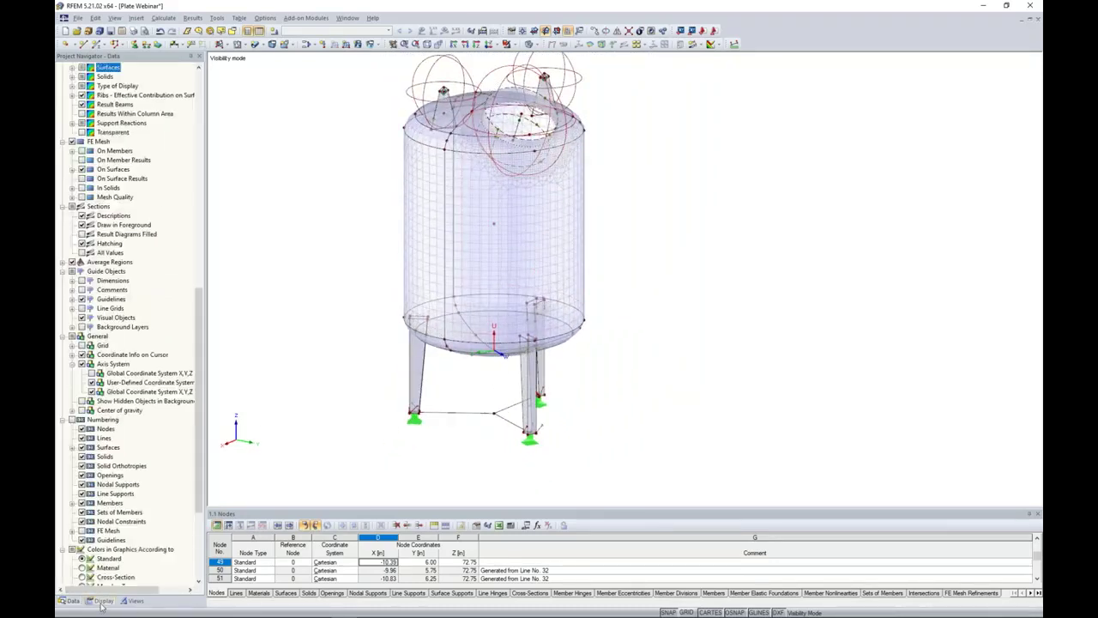
scroll(116, 362, up, 15)
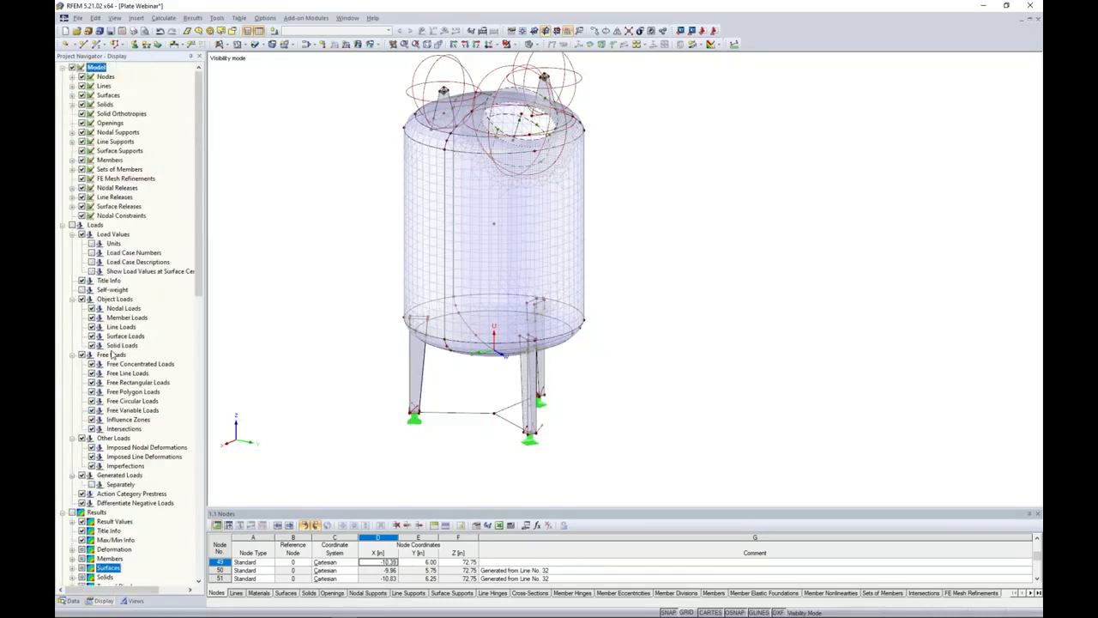
click(82, 178)
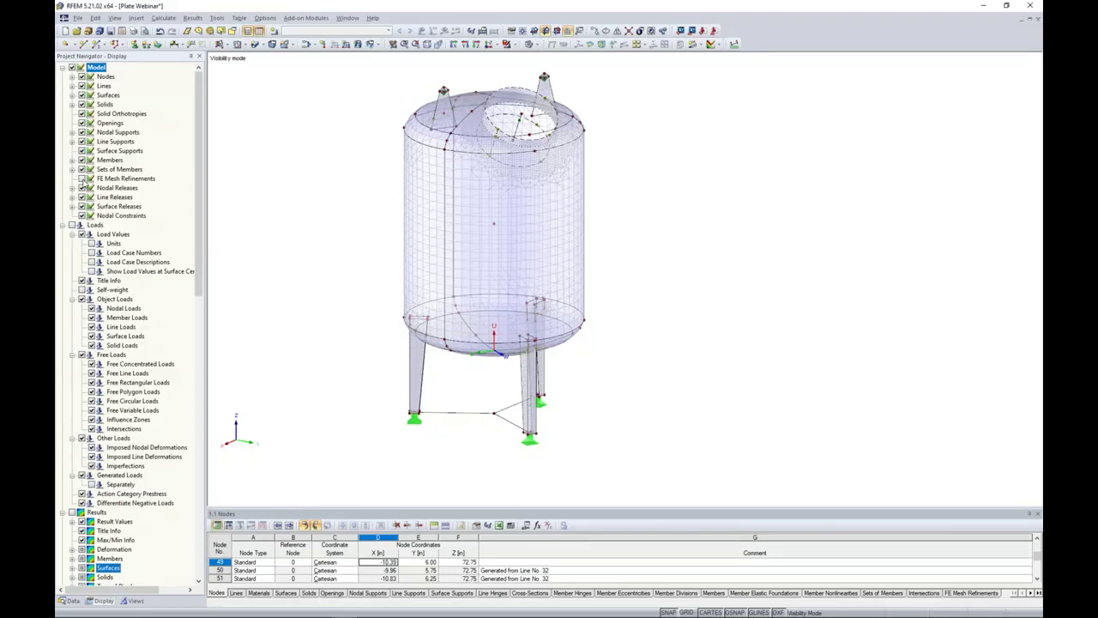
Turn on the display of the local axis systems for the model's surfaces
mouse_move(633, 249)
ctrl+middle_down()
mouse_move(638, 262)
mouse_move(647, 238)
ctrl+middle_up()
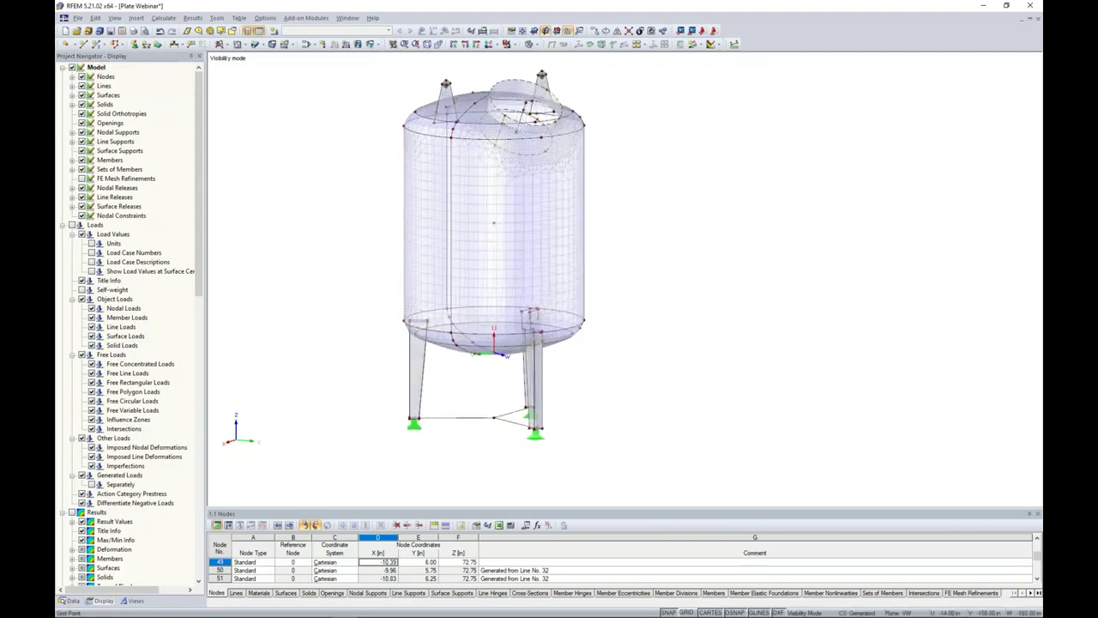
right_click(542, 212)
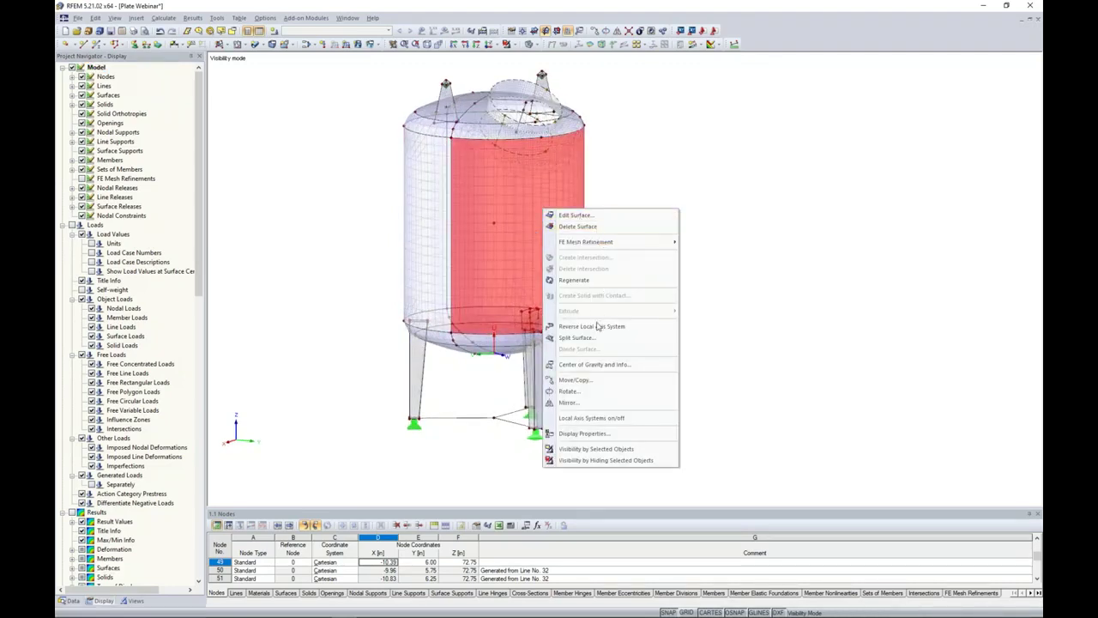
click(592, 417)
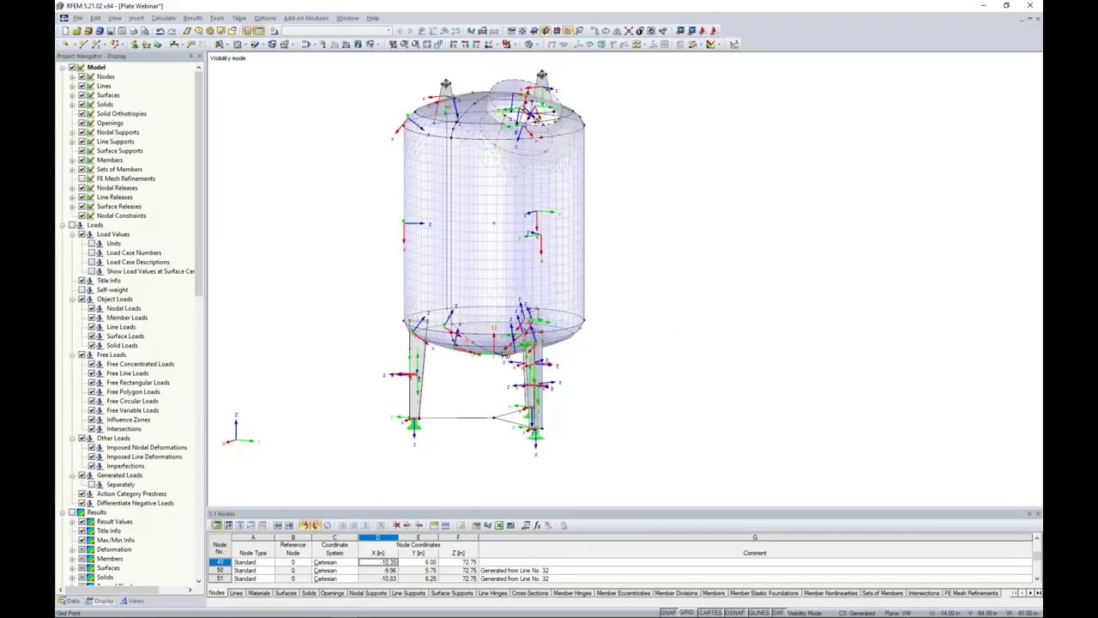
Examine the local axis directions of the cylindrical shell surfaces
scroll(549, 264, up, 4)
middle_drag(549, 258, 625, 272)
scroll(624, 272, down, 1)
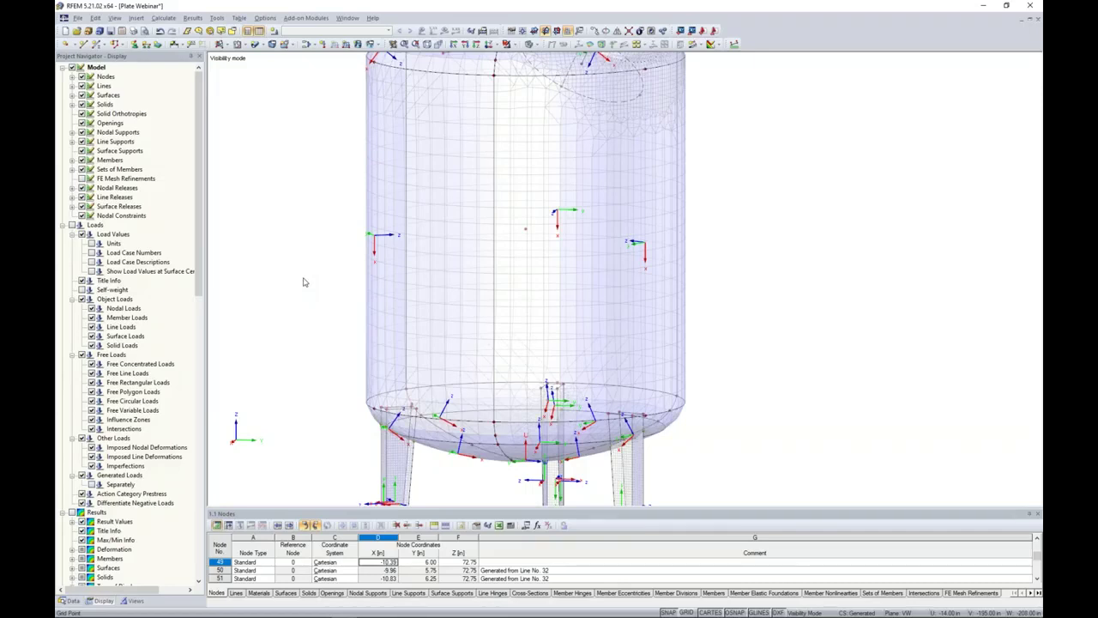
click(506, 297)
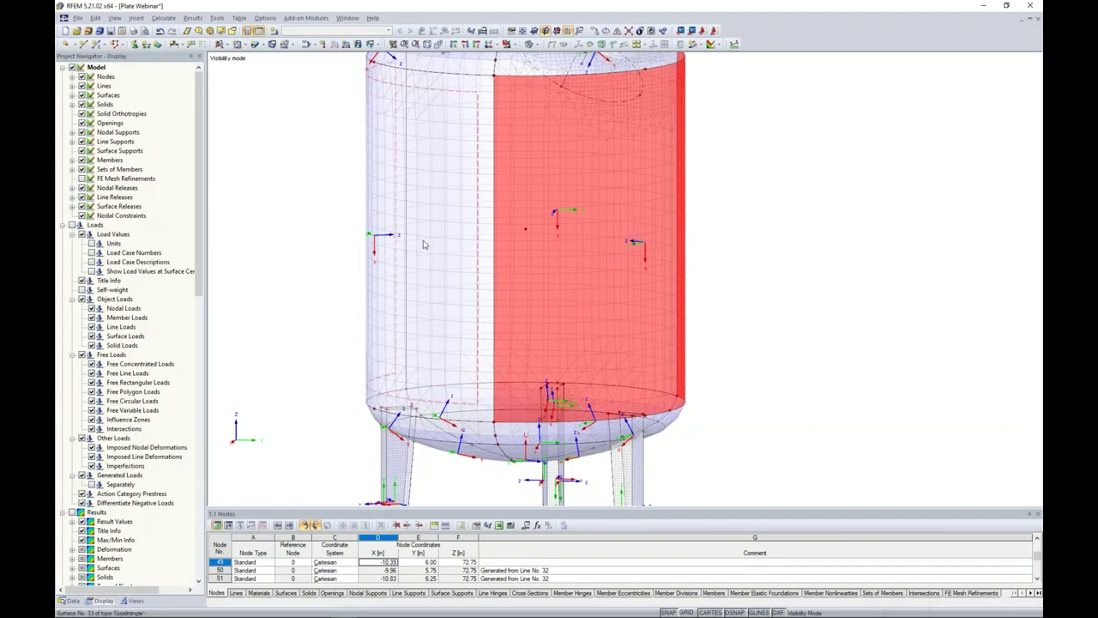
click(351, 248)
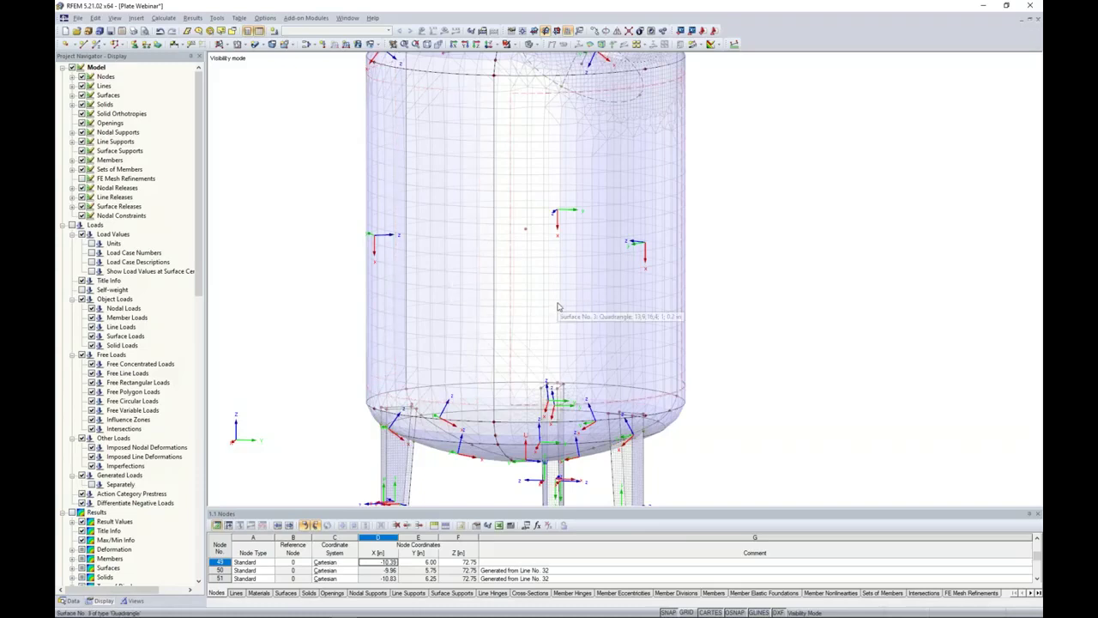
scroll(558, 306, down, 2)
scroll(557, 306, down, 1)
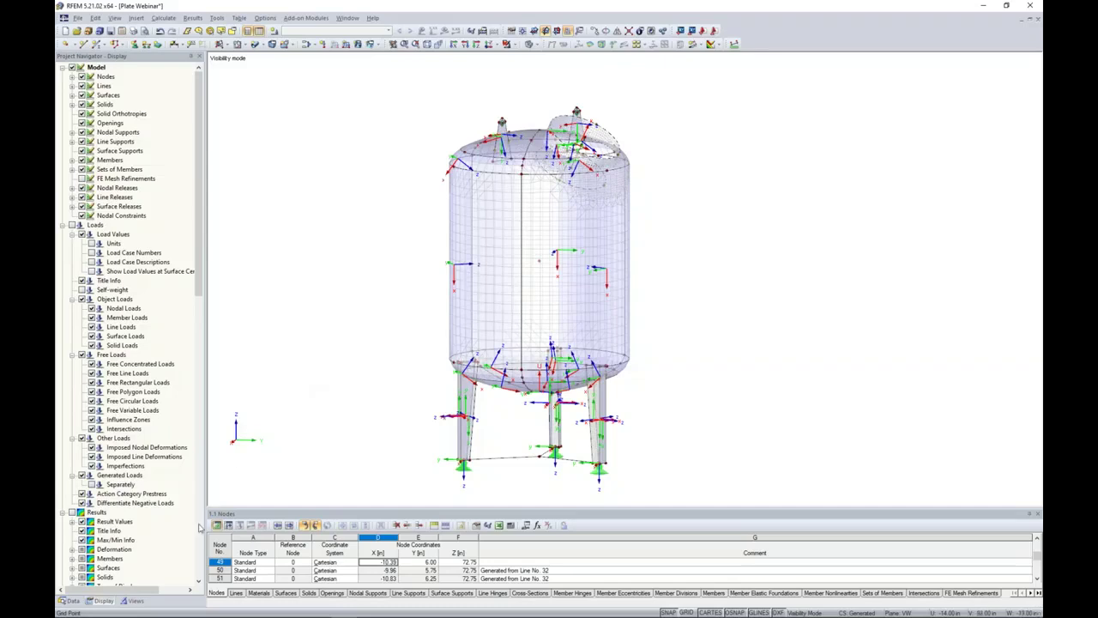
Limit the visible objects to the surfaces with thicknesses of 0.2 in, 0.4 in and 0.75 in
click(133, 601)
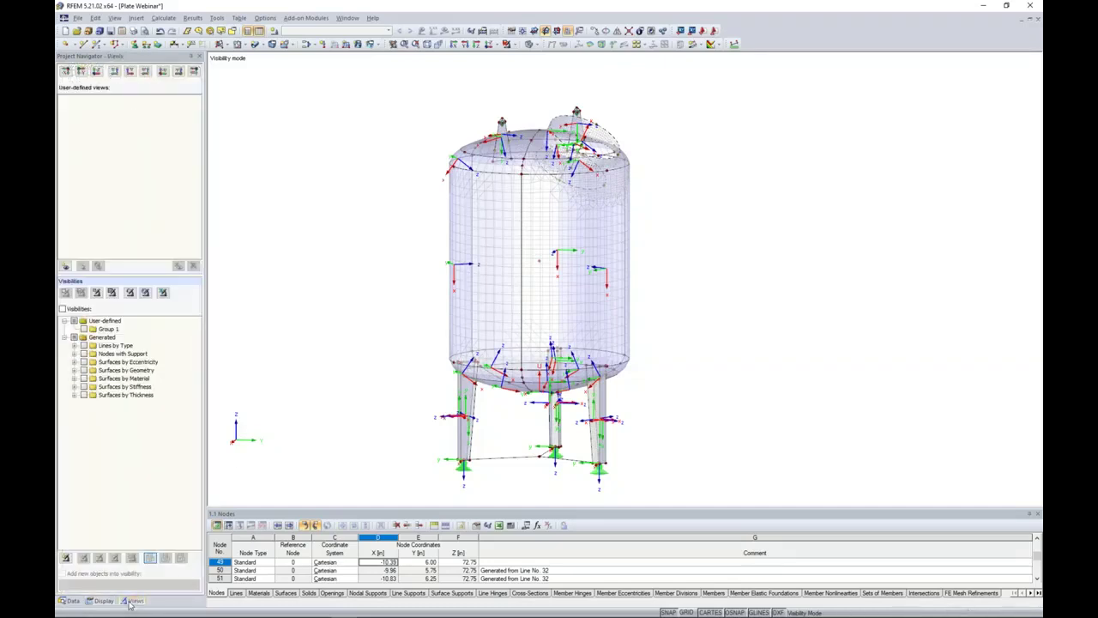
click(74, 395)
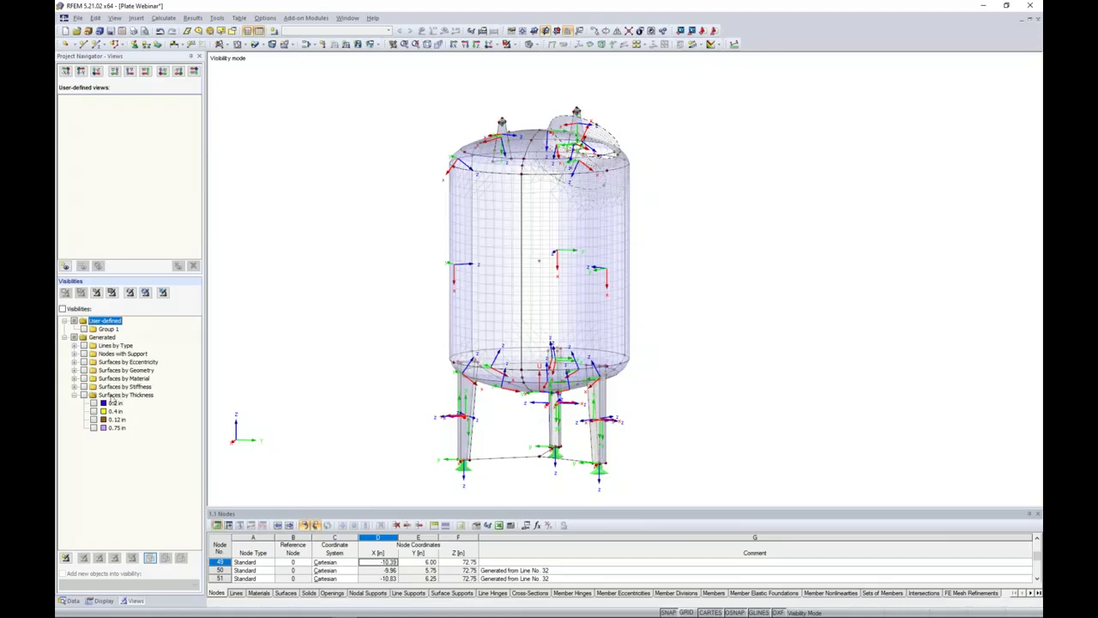
click(92, 402)
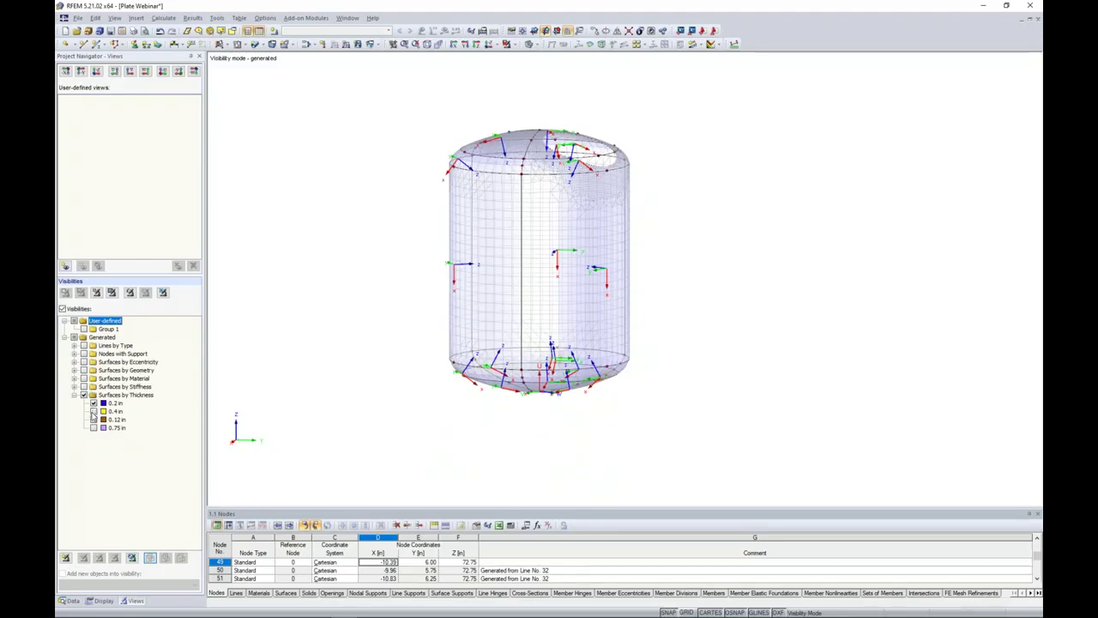
click(93, 411)
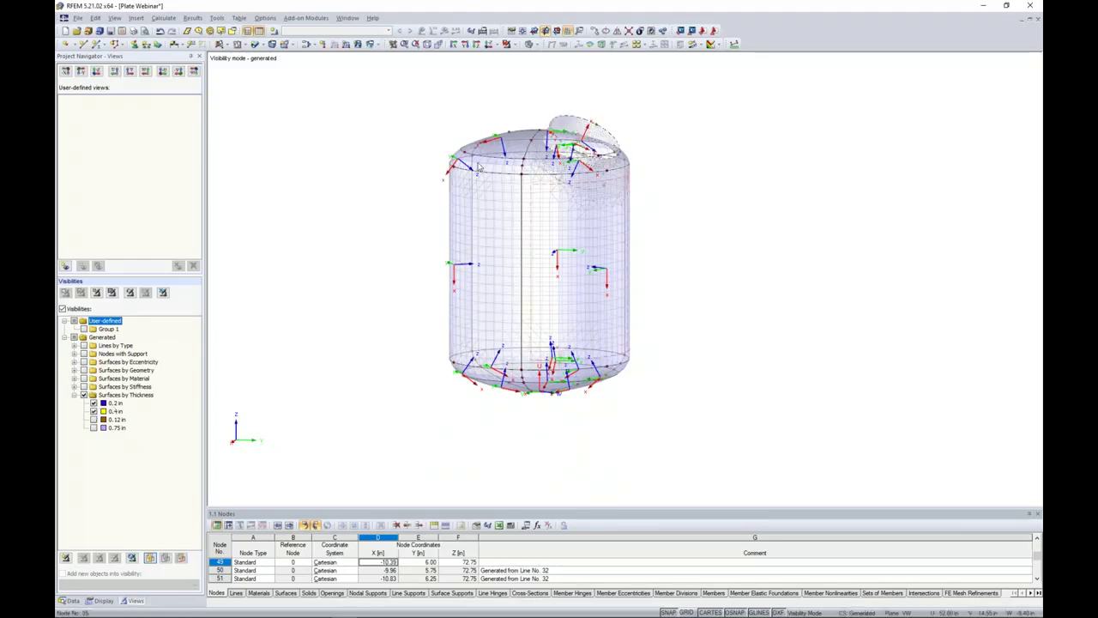
click(93, 427)
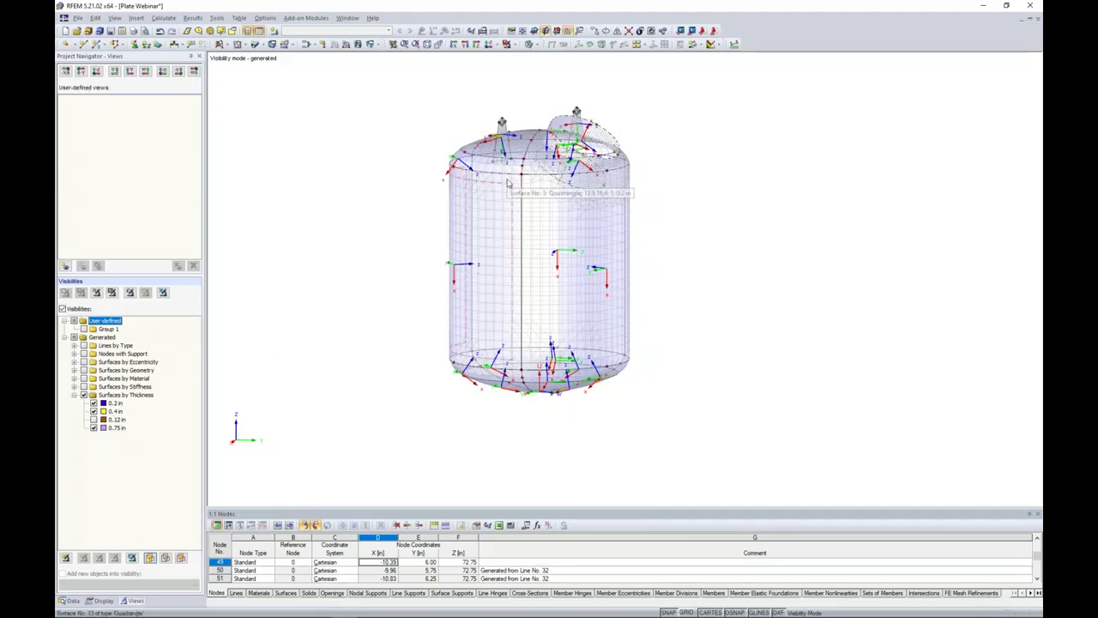
Align the input x-axis of all visible vessel, opening and lug surfaces parallel to line 4, the vertical line on the shell
drag(724, 450, 408, 84)
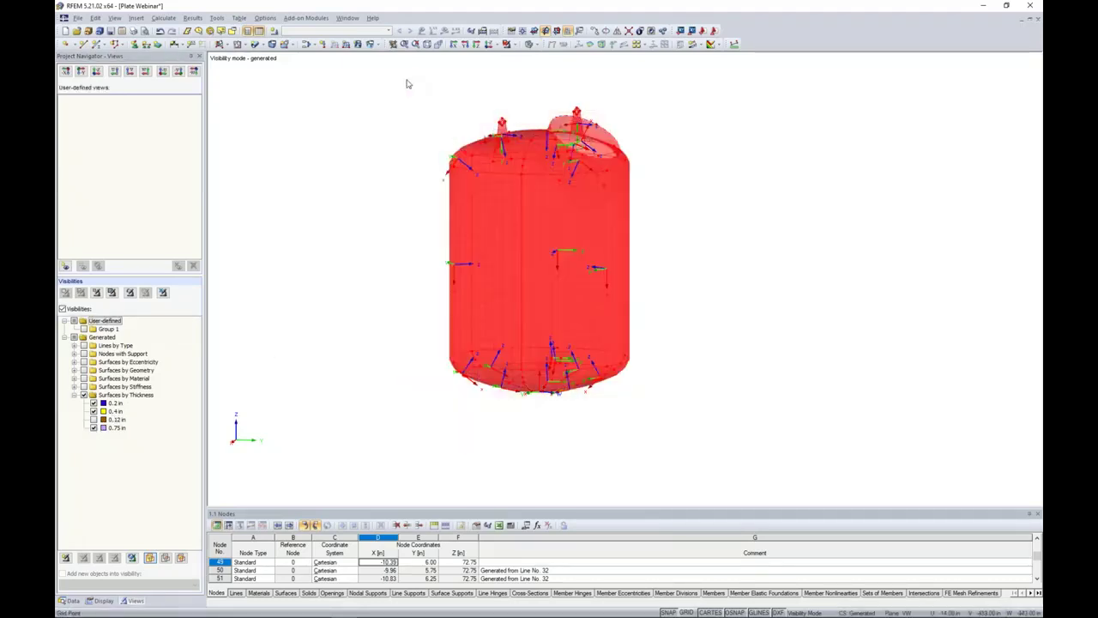
right_click(459, 187)
mouse_move(485, 192)
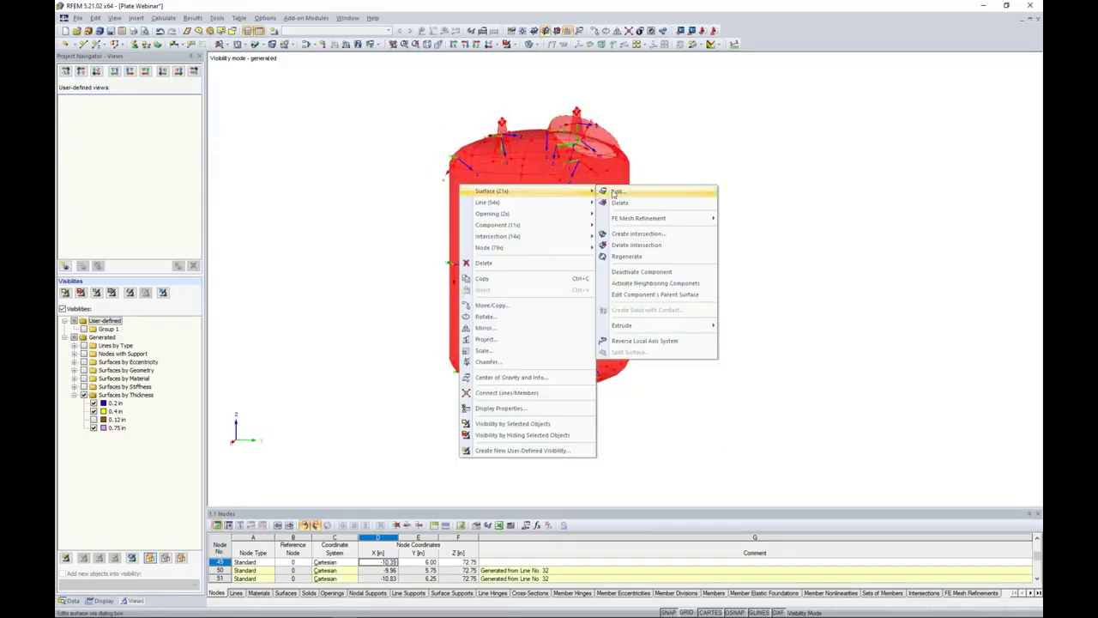
click(615, 193)
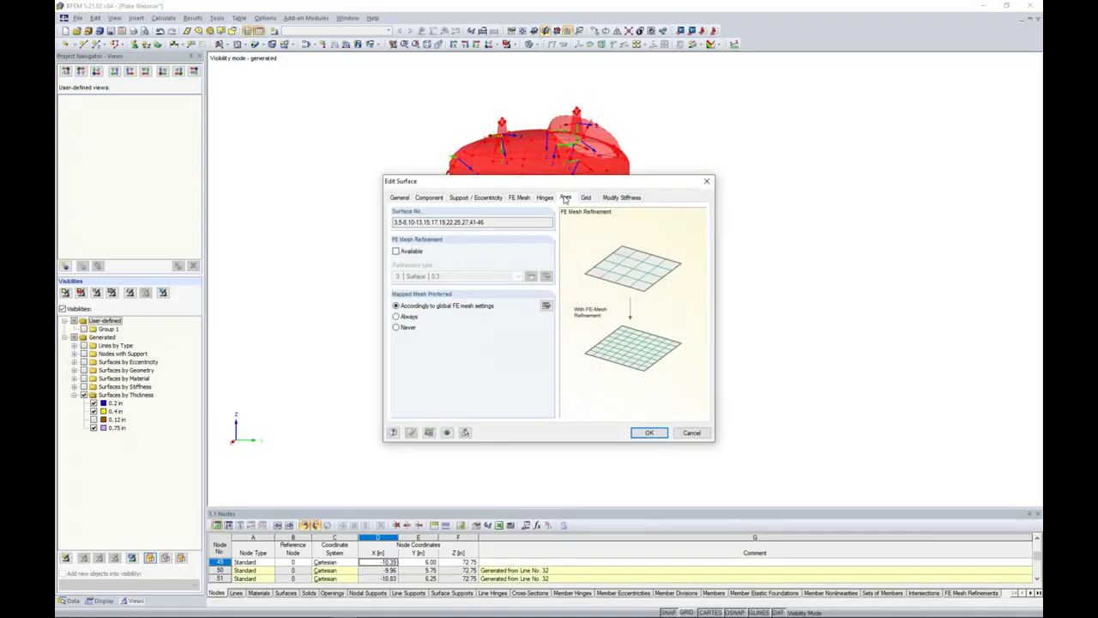
click(566, 199)
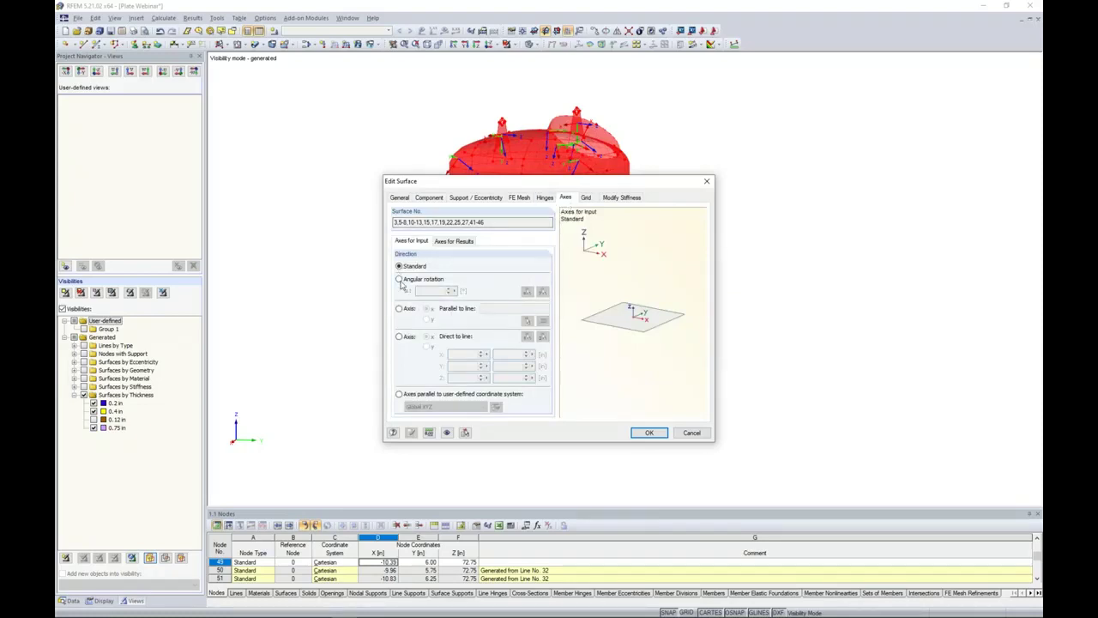
click(399, 308)
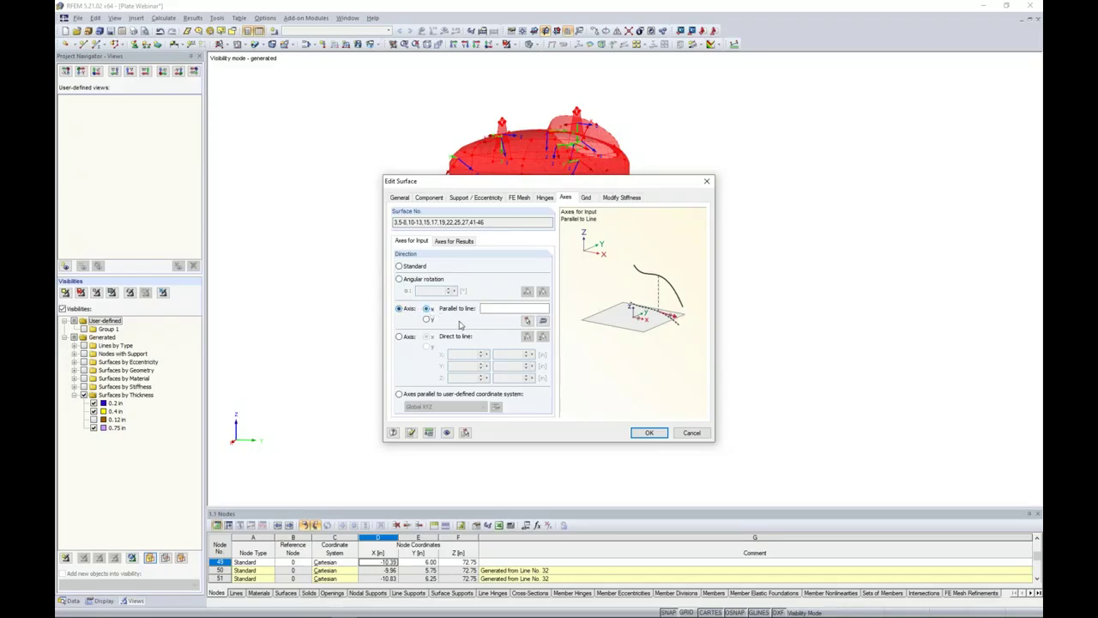
click(527, 320)
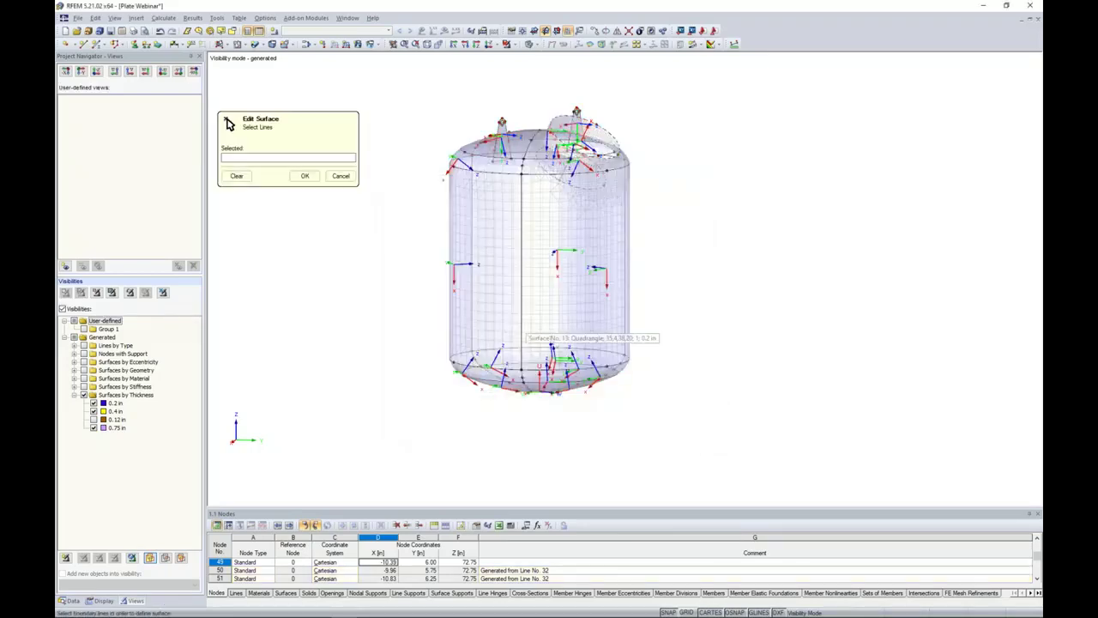
click(524, 313)
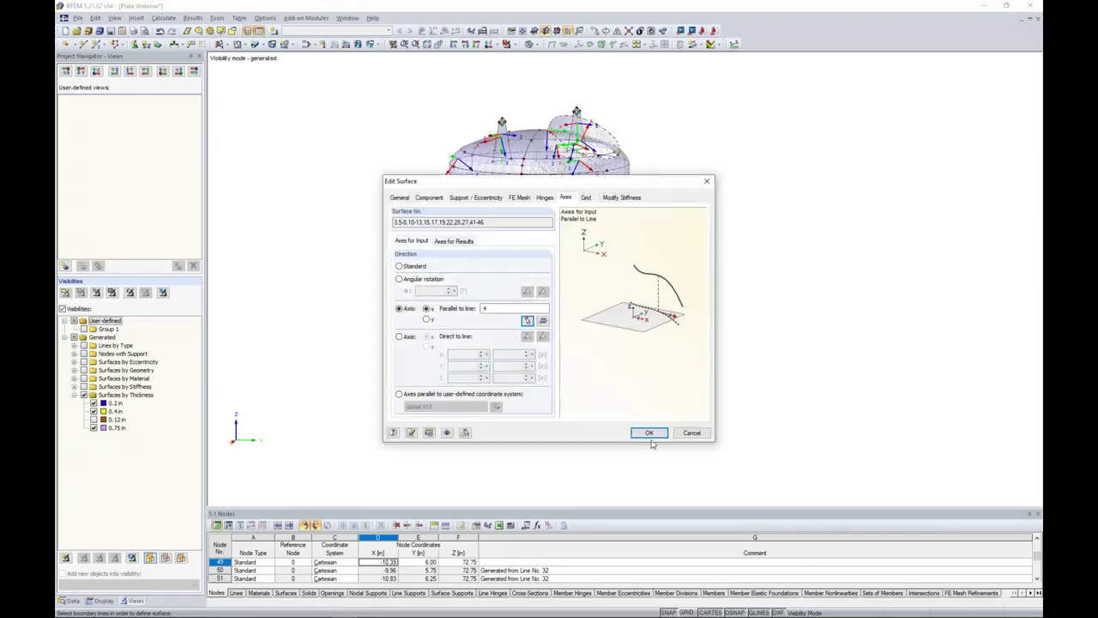
click(649, 433)
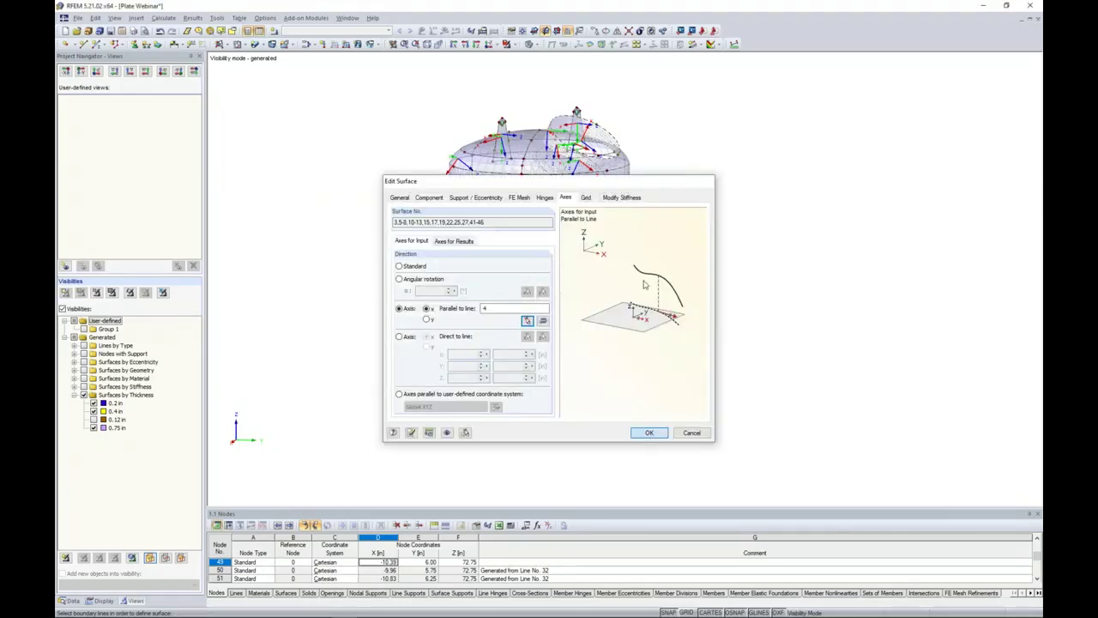
Limit the visible objects to the 0.12 in thick surfaces instead of the 0.2, 0.4 and 0.75 in ones
ctrl+middle_drag(708, 333, 676, 332)
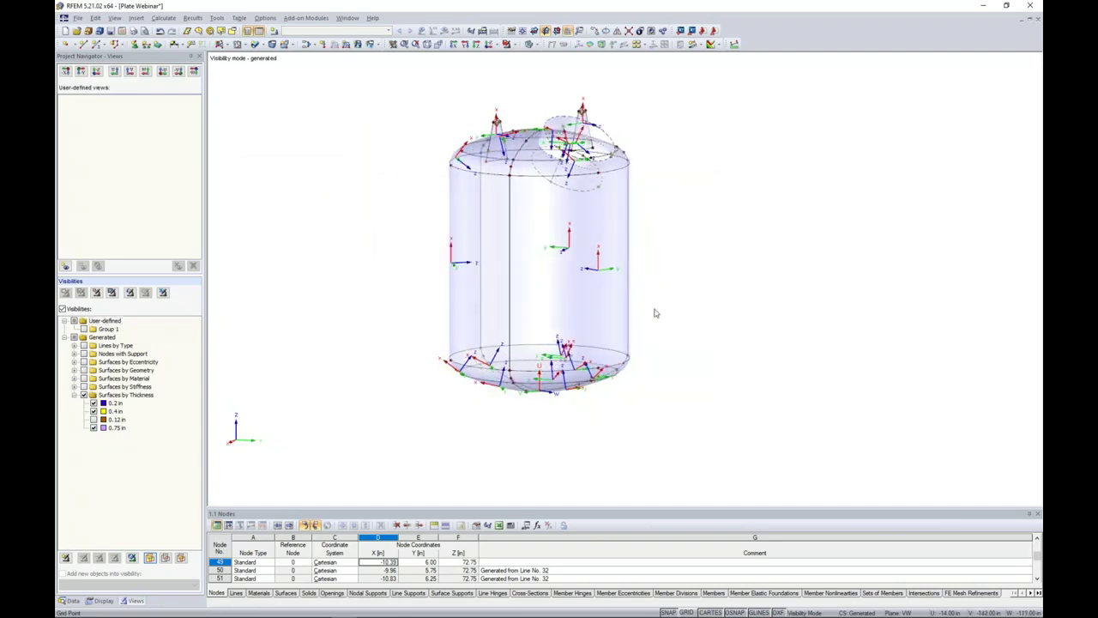
ctrl+middle_drag(723, 232, 718, 275)
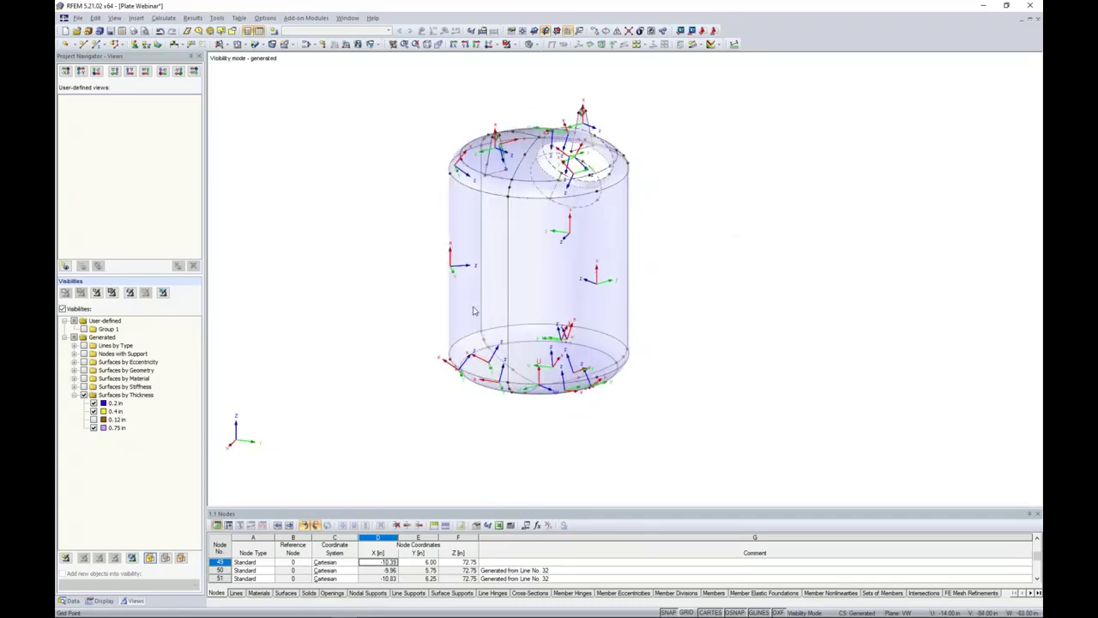
click(93, 428)
click(94, 411)
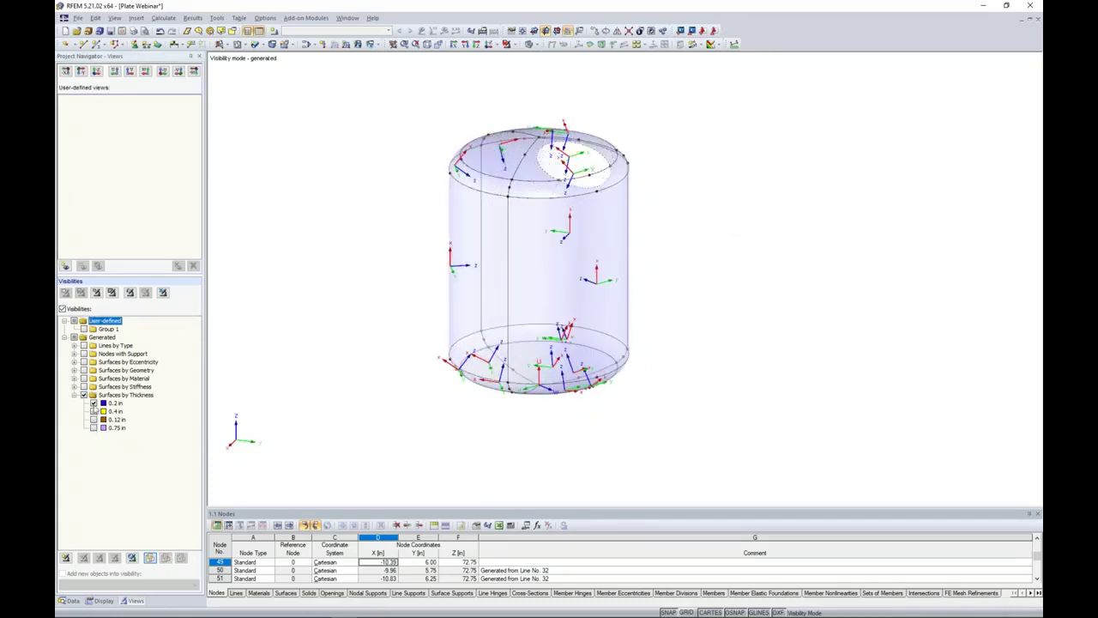
click(94, 402)
click(93, 419)
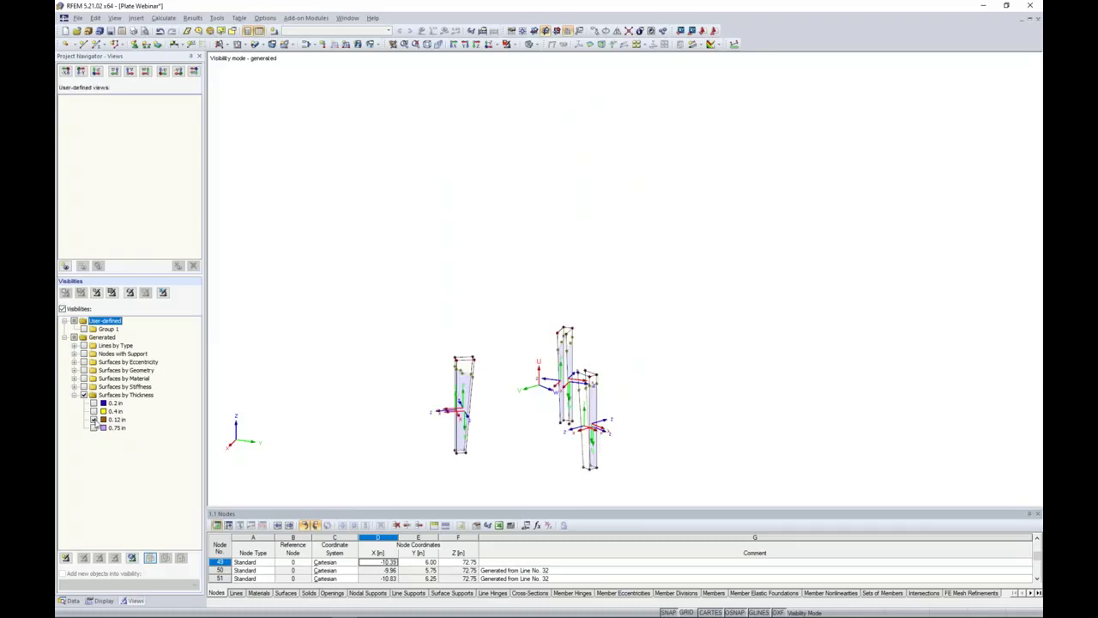
Align the input x-axis of the active component surfaces on all three legs parallel to line 82, a vertical edge of one leg
middle_drag(407, 416, 498, 323)
drag(767, 343, 424, 308)
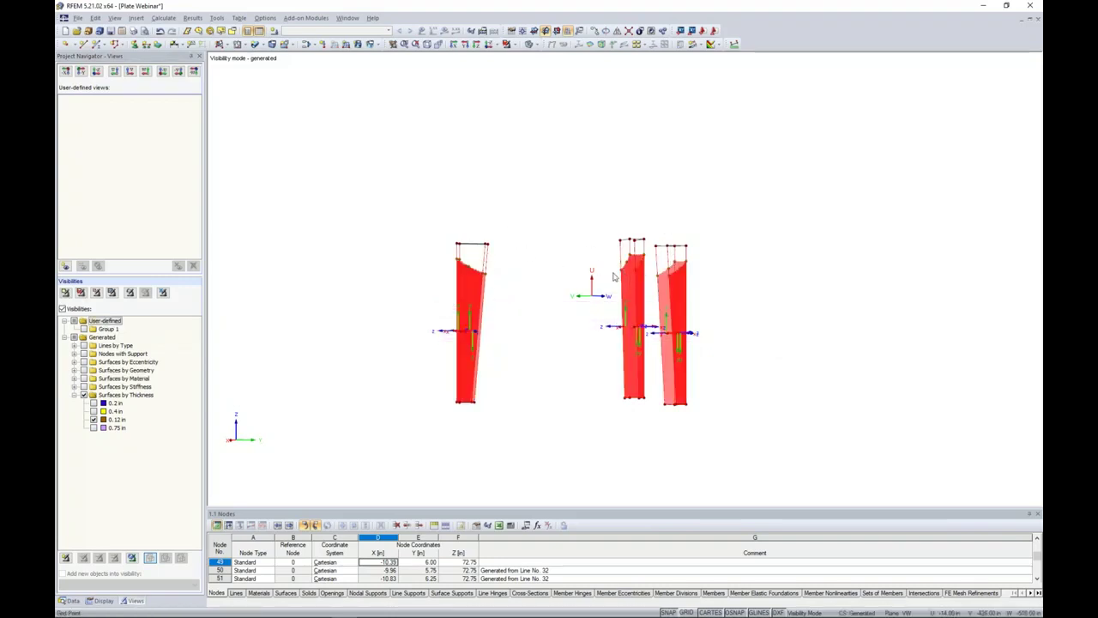
right_click(472, 308)
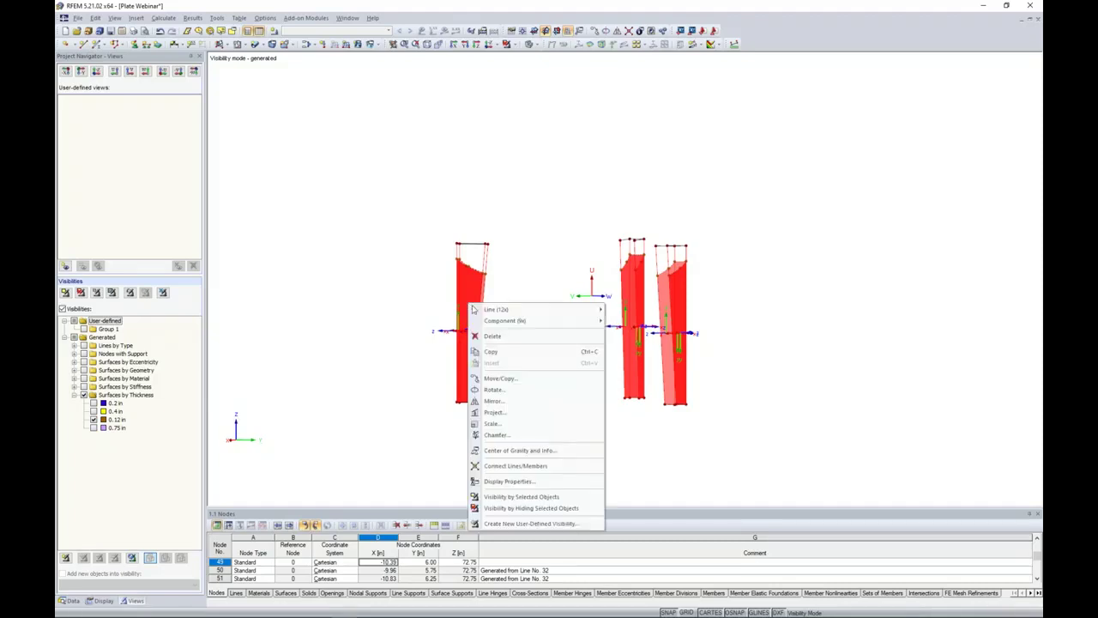
mouse_move(502, 320)
click(626, 328)
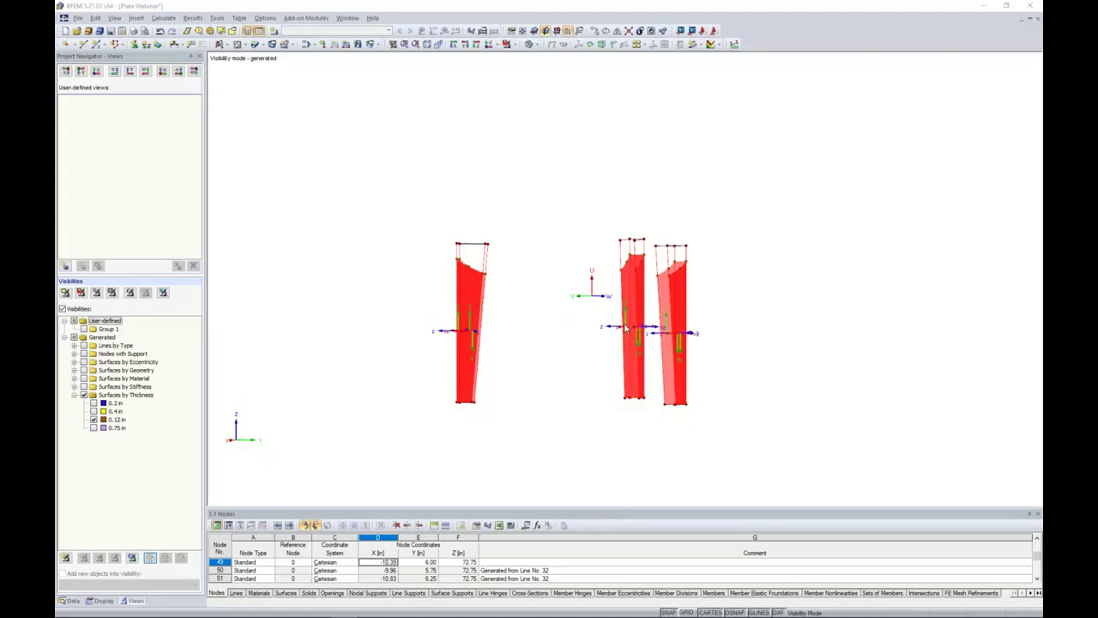
click(398, 309)
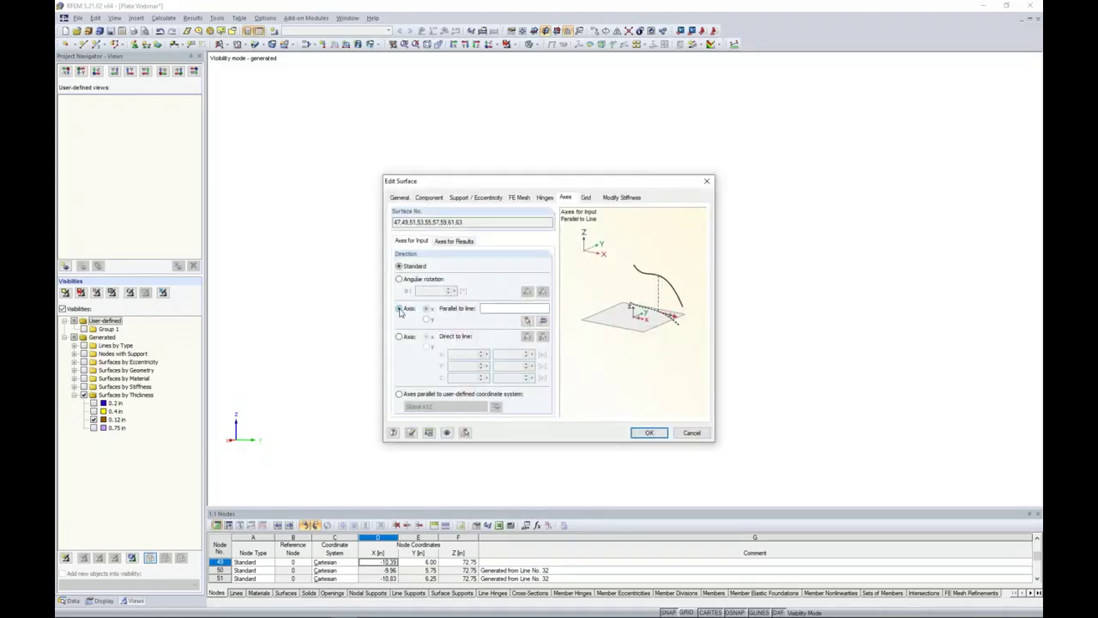
click(527, 320)
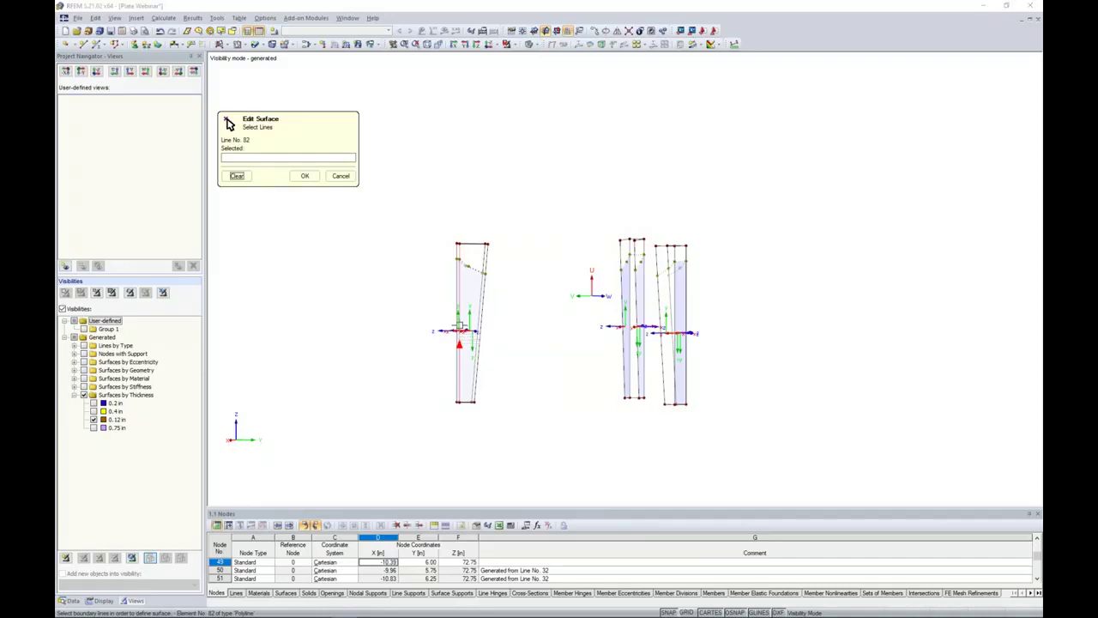
click(461, 330)
click(304, 177)
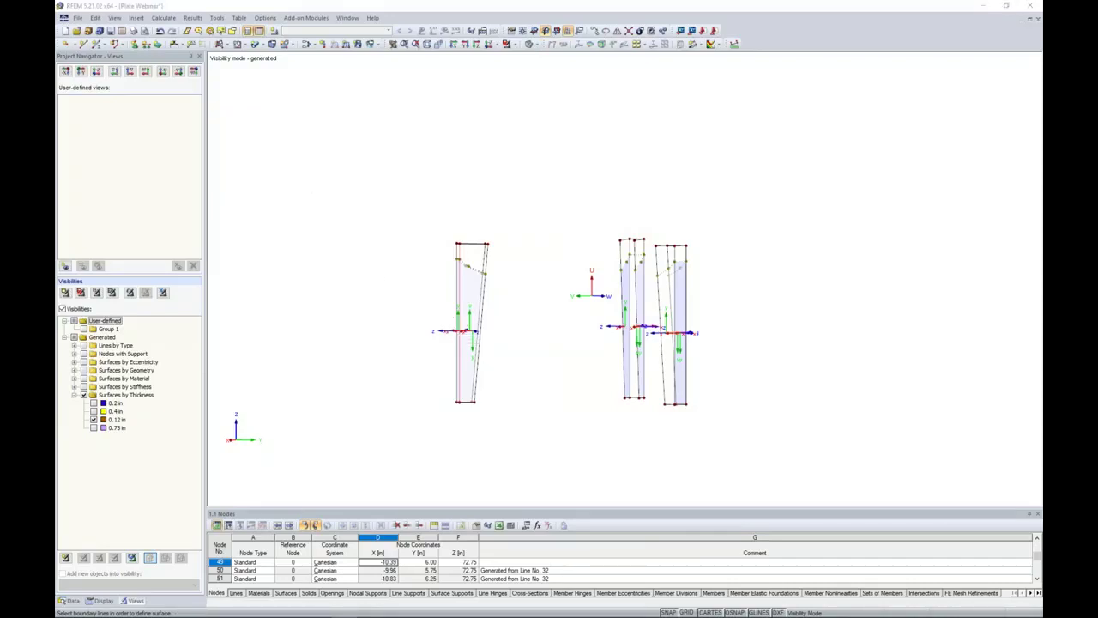
click(643, 433)
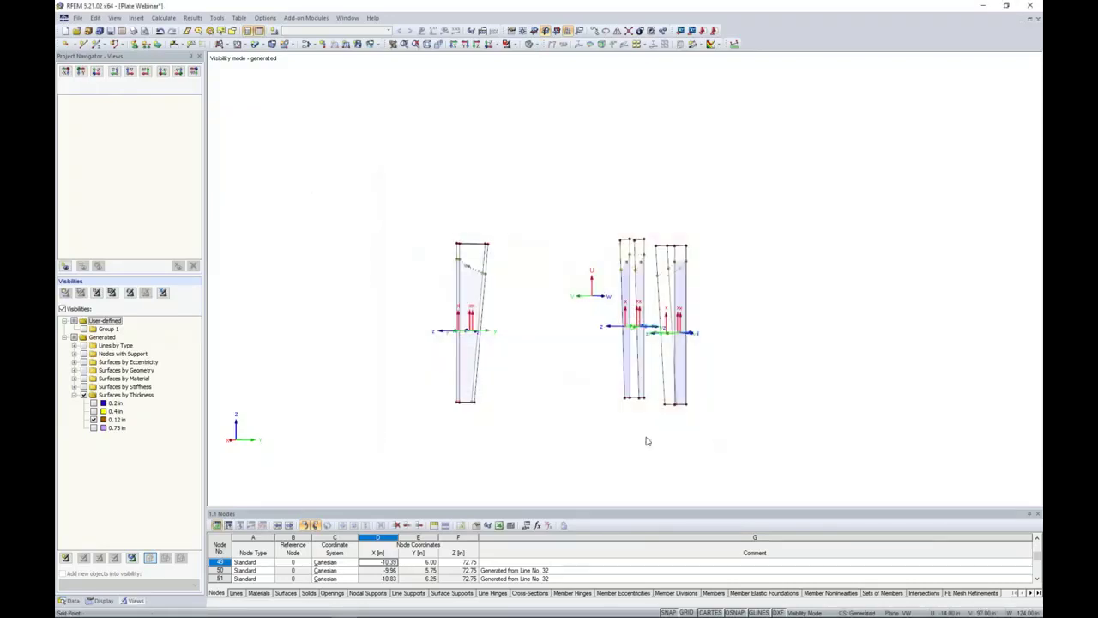
Cancel the visibility mode to show the complete vessel model again
click(507, 44)
click(532, 133)
mouse_move(746, 361)
ctrl+middle_down()
mouse_move(780, 362)
mouse_move(820, 307)
mouse_move(728, 351)
mouse_move(740, 342)
ctrl+middle_up()
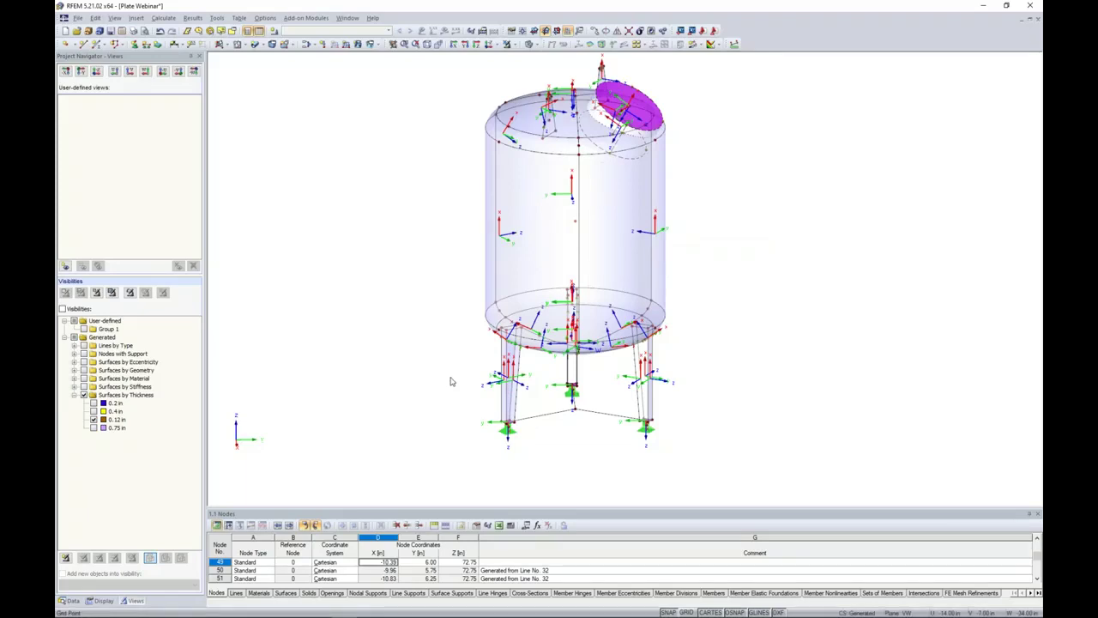
Color the model by surface stiffness type, and switch the coloring to surface thickness
click(99, 601)
scroll(163, 360, down, 20)
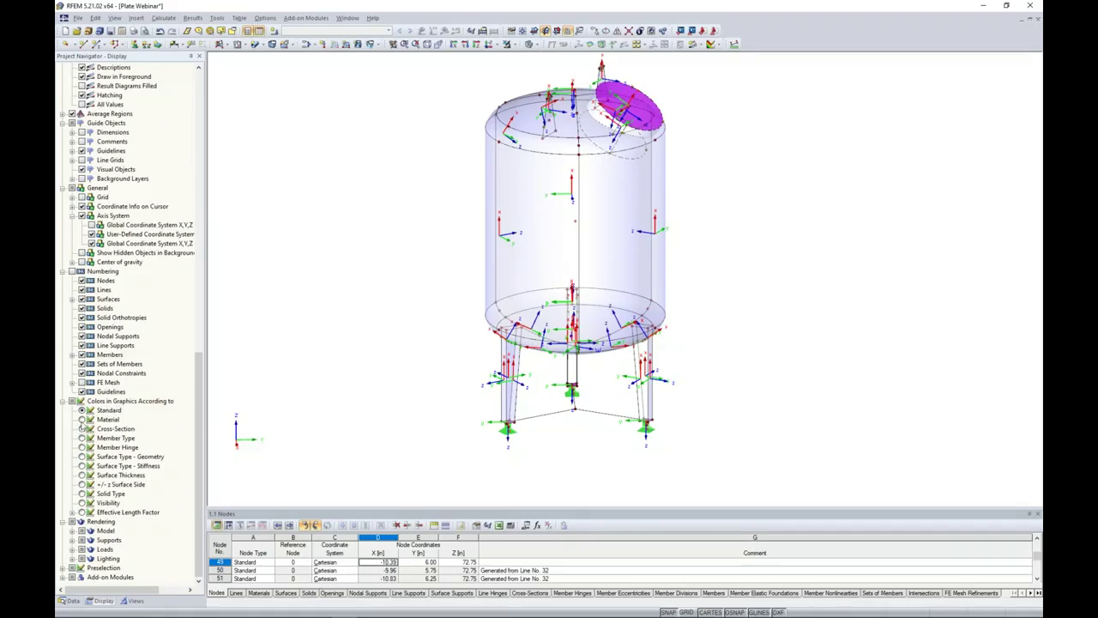
click(82, 466)
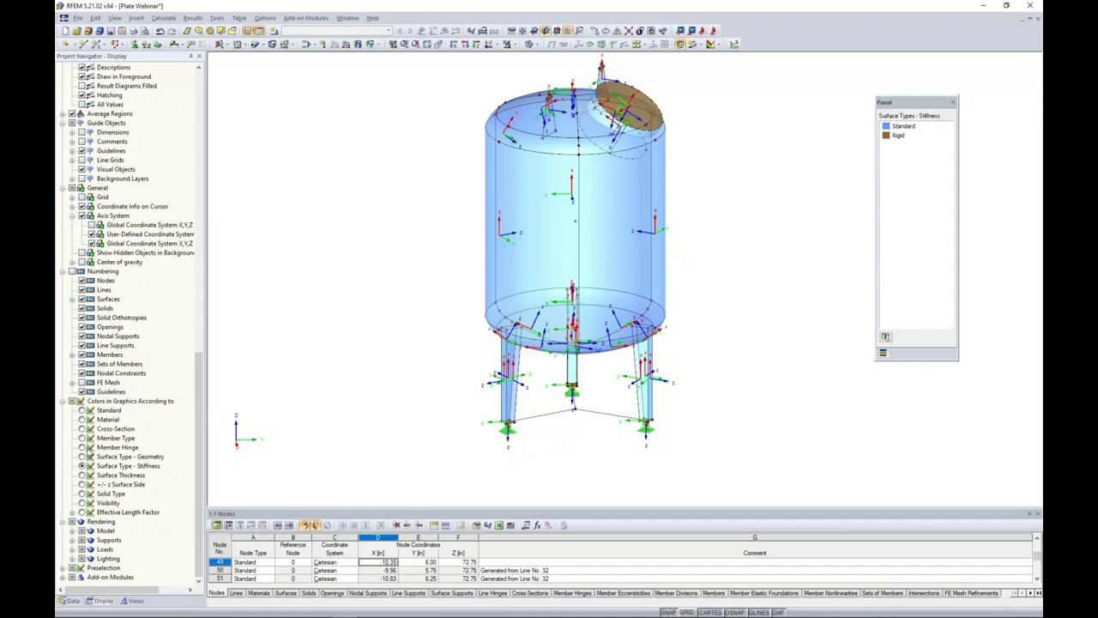
click(82, 475)
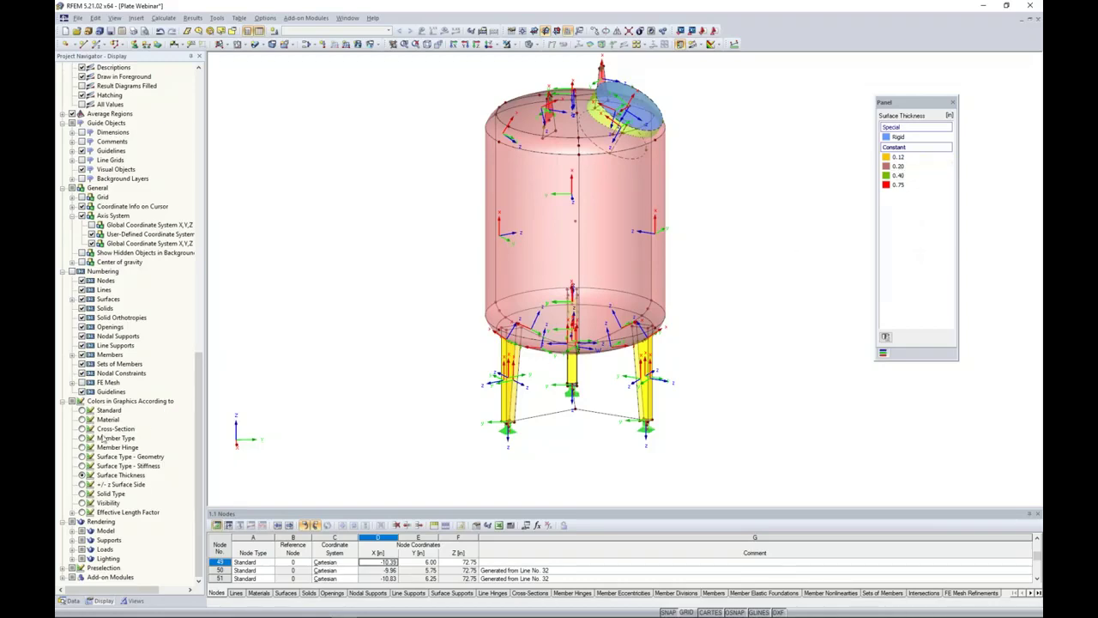
Color the surfaces by their +/- z side and switch the model to the solid display
click(83, 484)
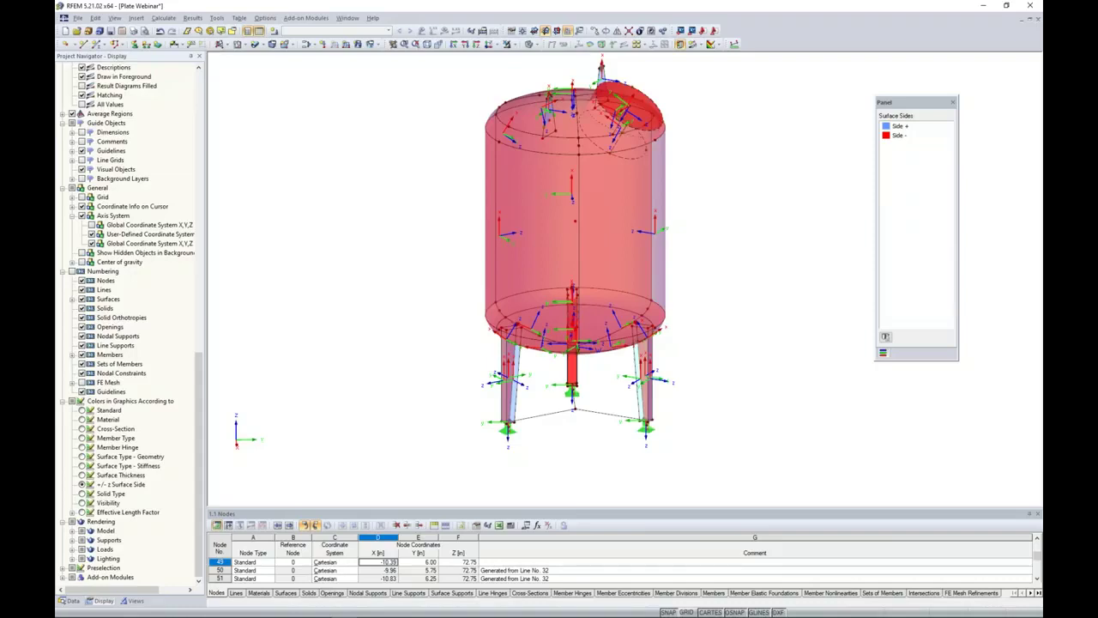
click(531, 43)
click(565, 68)
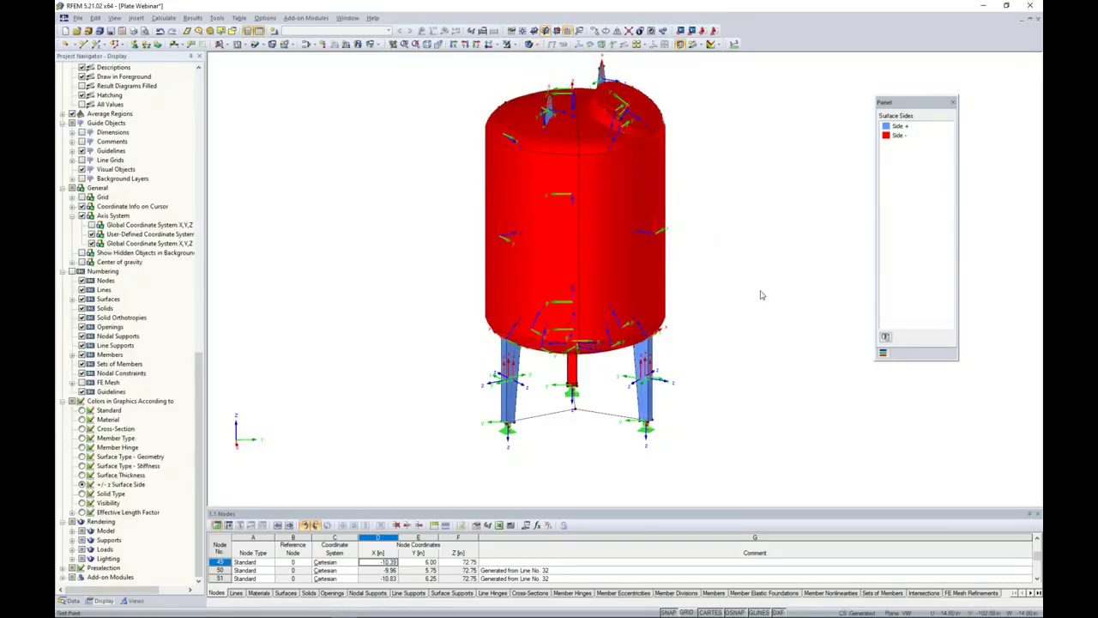
ctrl+middle_drag(739, 276, 722, 259)
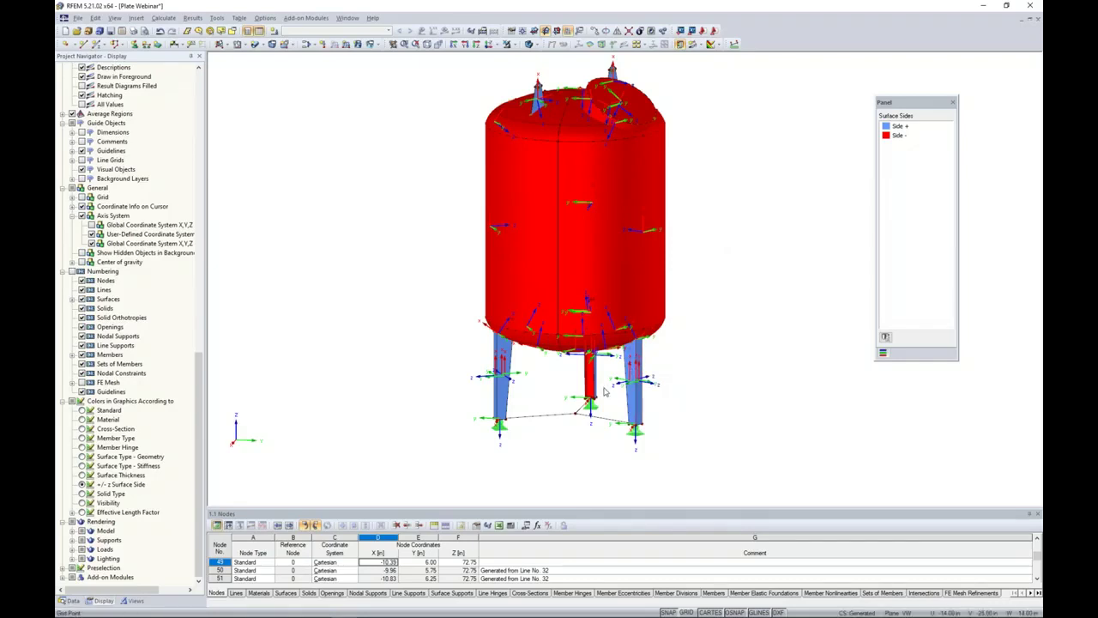
mouse_move(727, 390)
ctrl+middle_down()
mouse_move(649, 392)
mouse_move(647, 382)
mouse_move(722, 400)
ctrl+middle_up()
scroll(722, 400, up, 1)
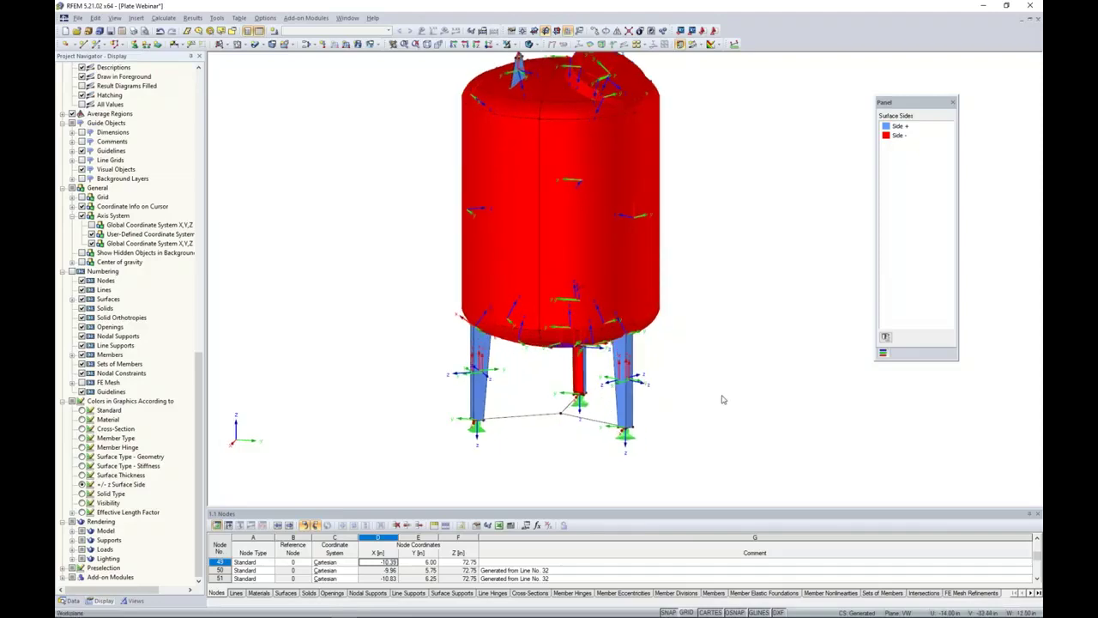
ctrl+middle_drag(725, 341, 708, 373)
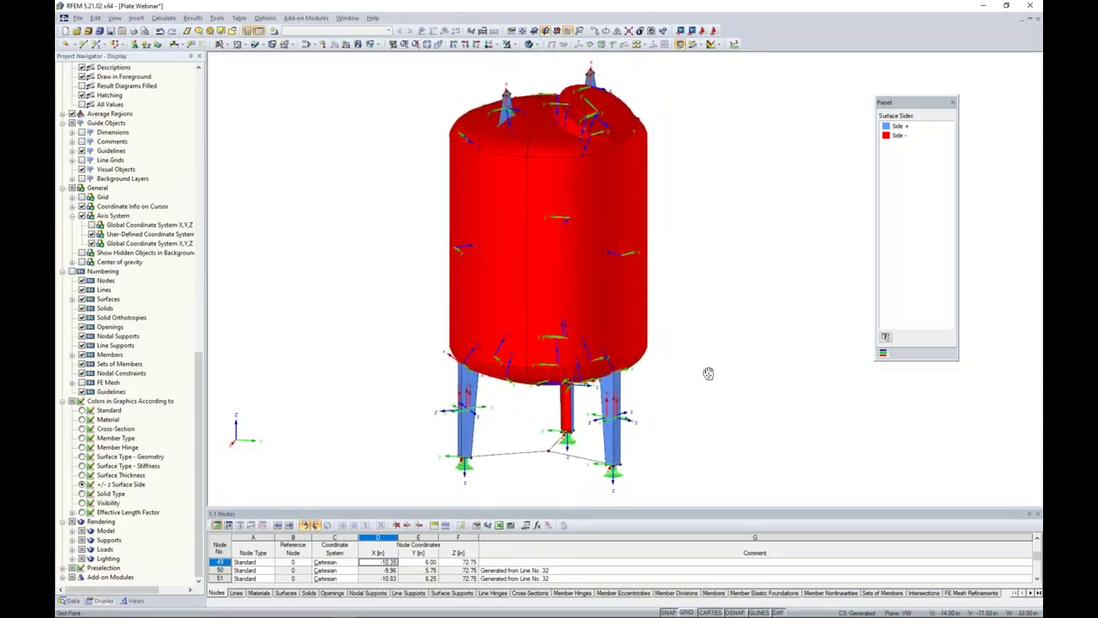
Reverse the local axis system of one half of the vessel's cylindrical wall
right_click(611, 278)
click(575, 264)
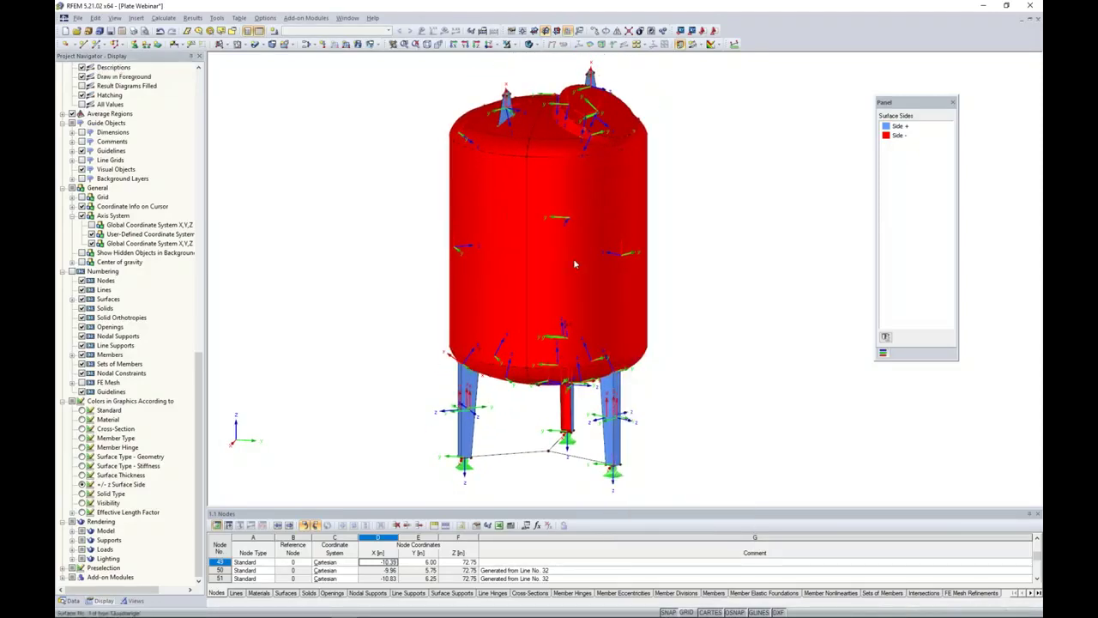
right_click(575, 264)
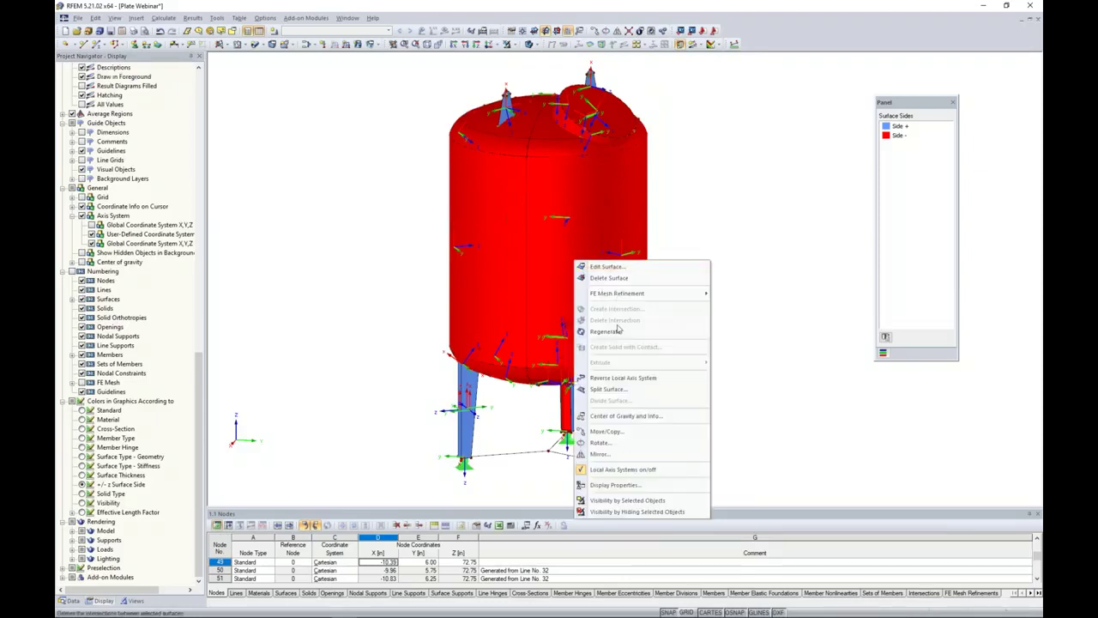
click(620, 377)
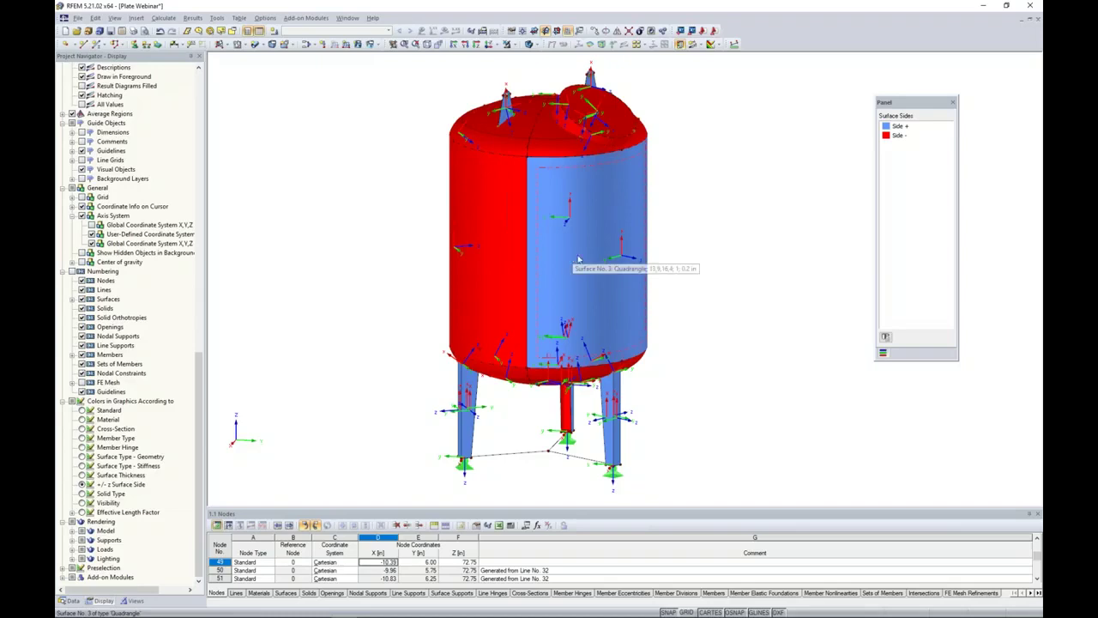
Limit the visible objects to the 0.2 in and 0.4 in thick surfaces
ctrl+middle_drag(570, 279, 412, 242)
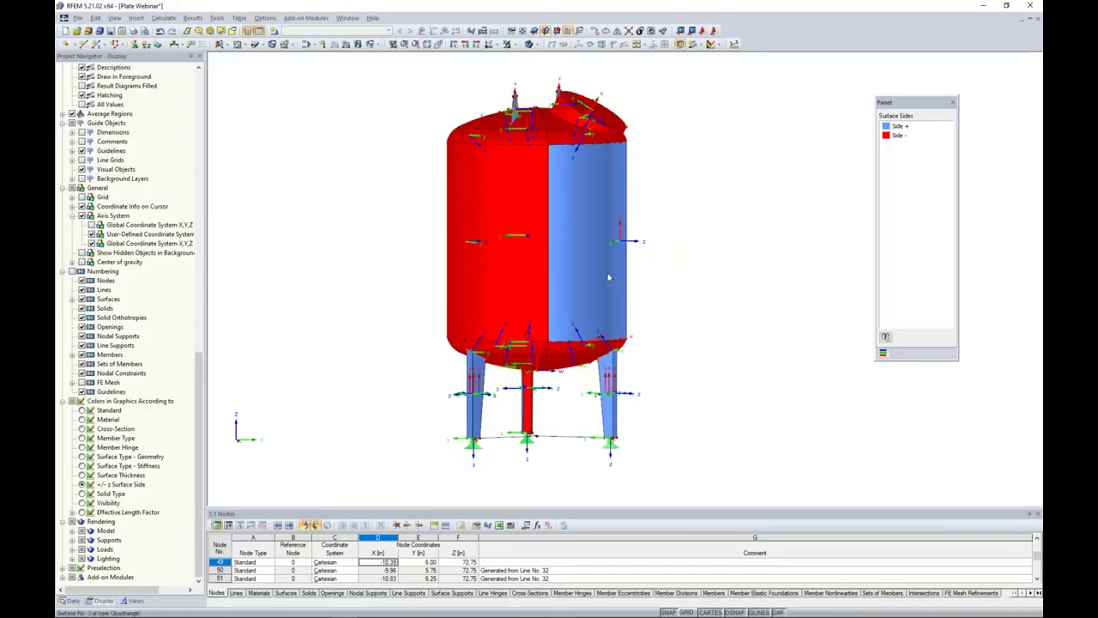
click(135, 600)
click(94, 419)
click(93, 404)
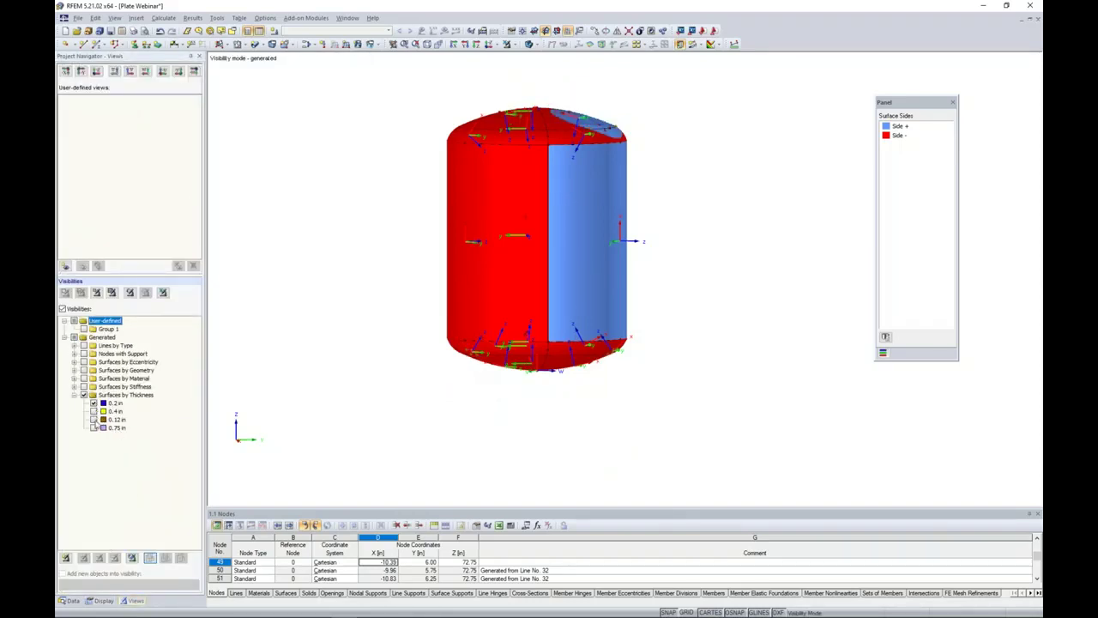
click(93, 411)
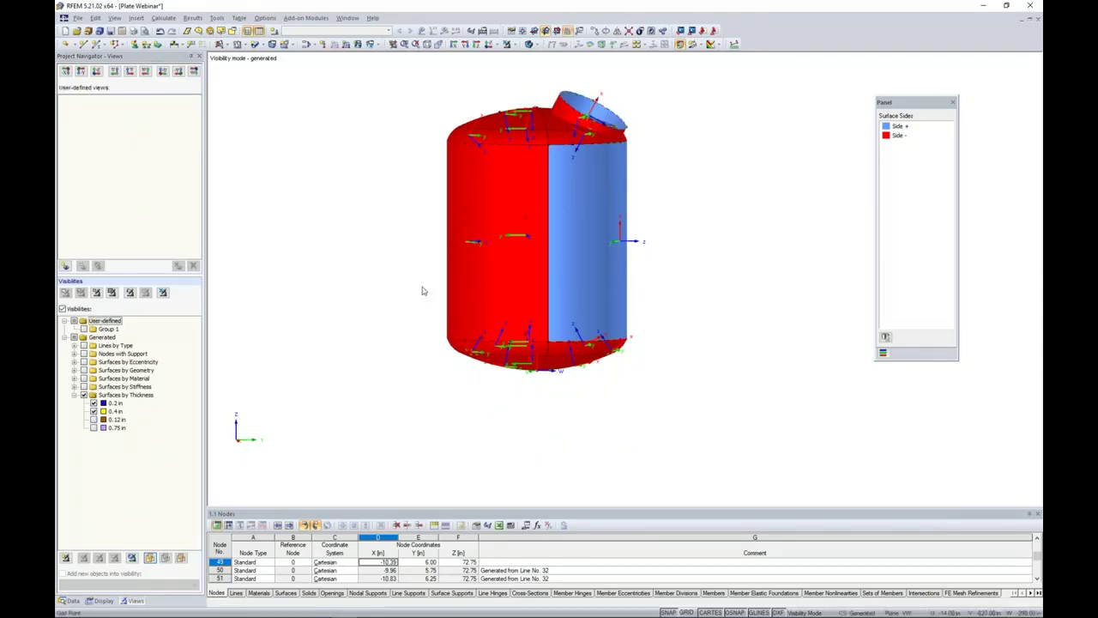
Reverse the local axis system of the Side + wall surface again to match the rest of the shell
drag(695, 410, 671, 381)
right_click(579, 263)
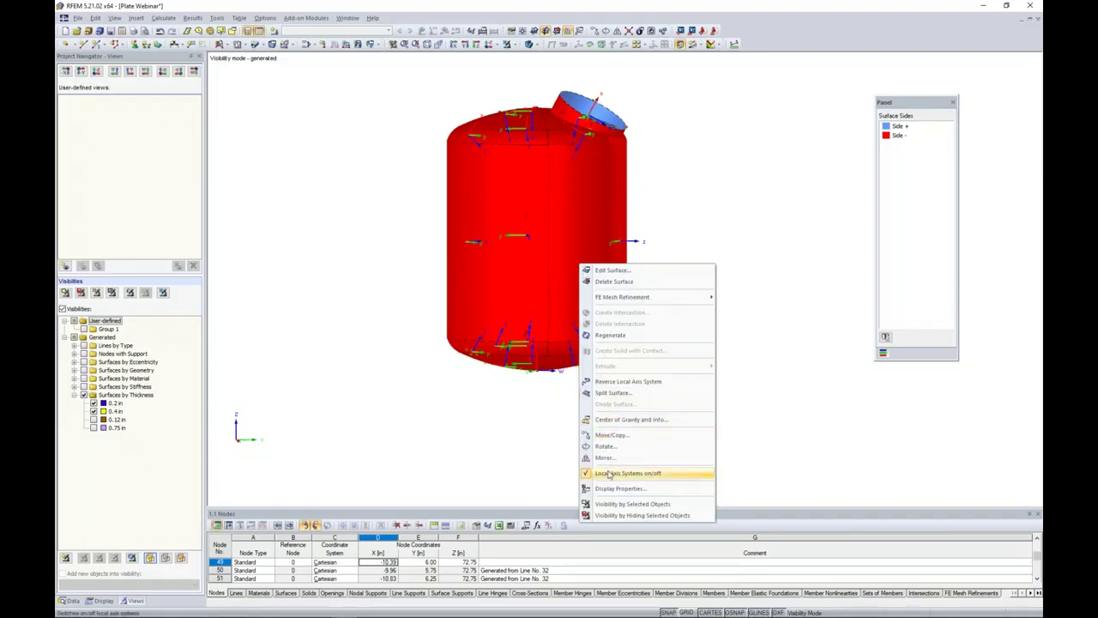
click(627, 381)
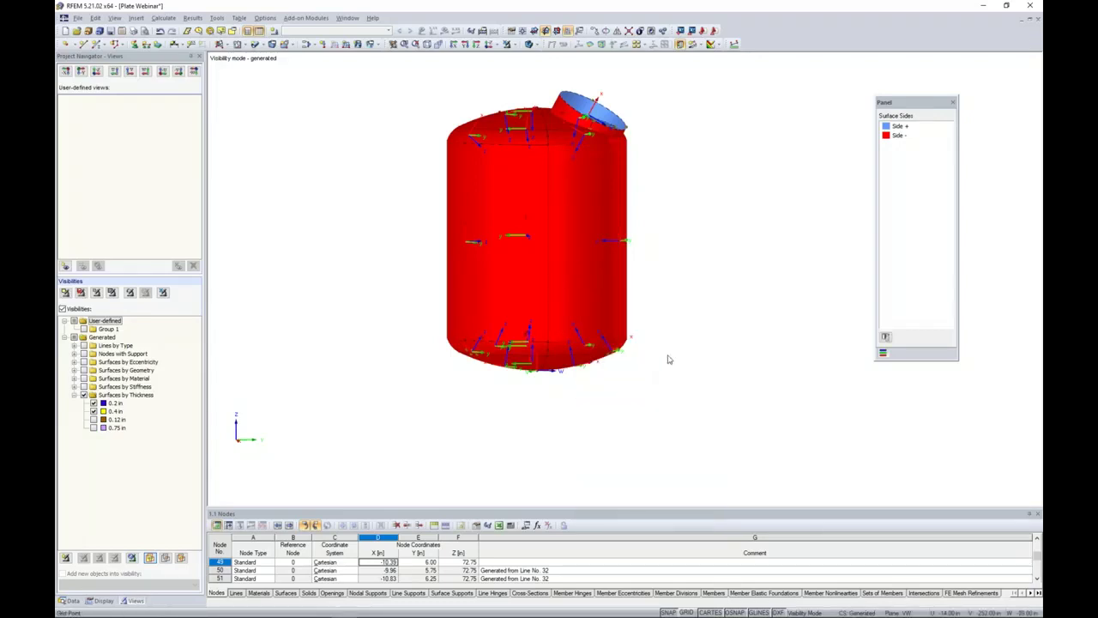
Reverse the local axis systems of all visible 0.2 in and 0.4 in surfaces together
drag(727, 426, 398, 79)
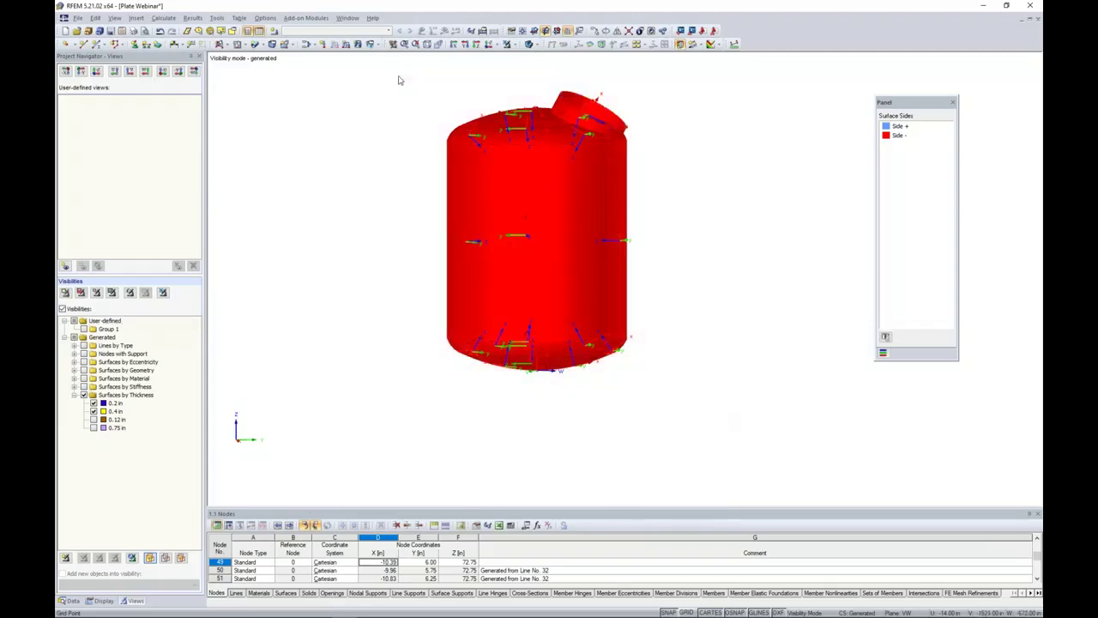
right_click(482, 186)
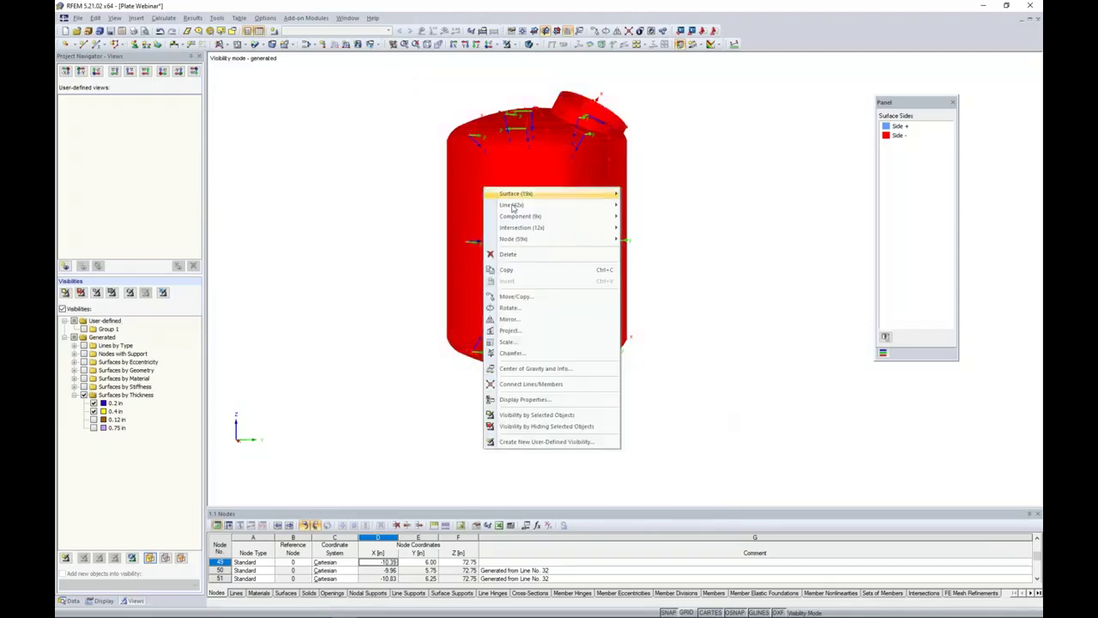
mouse_move(528, 196)
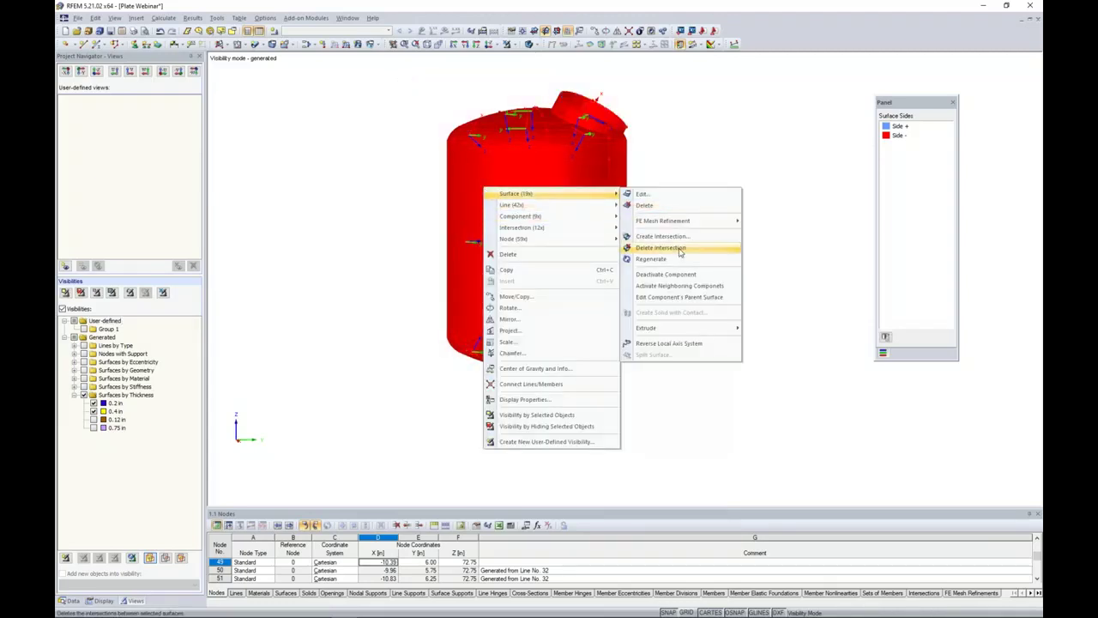
click(668, 343)
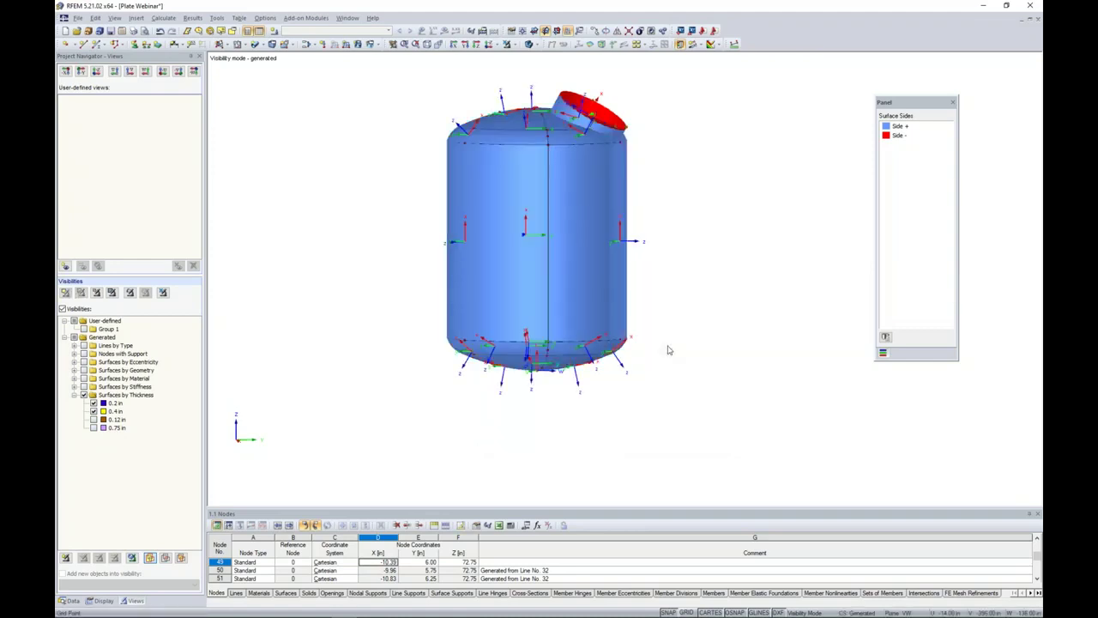
Cancel the visibility mode to show the complete vessel, and inspect its surface sides from several directions
click(508, 45)
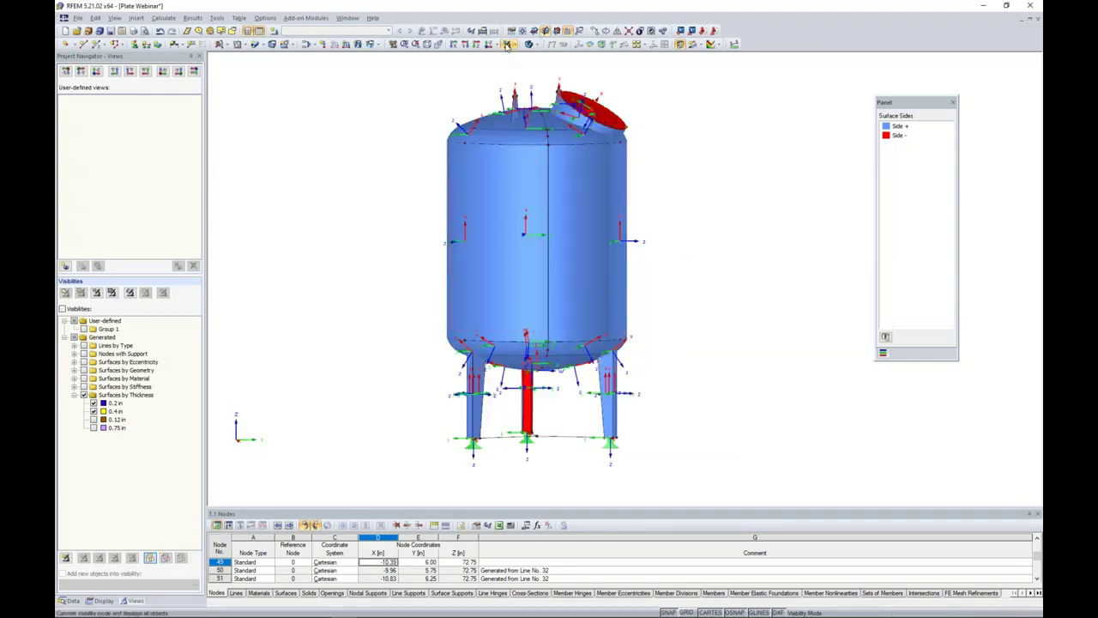
ctrl+middle_drag(309, 331, 769, 375)
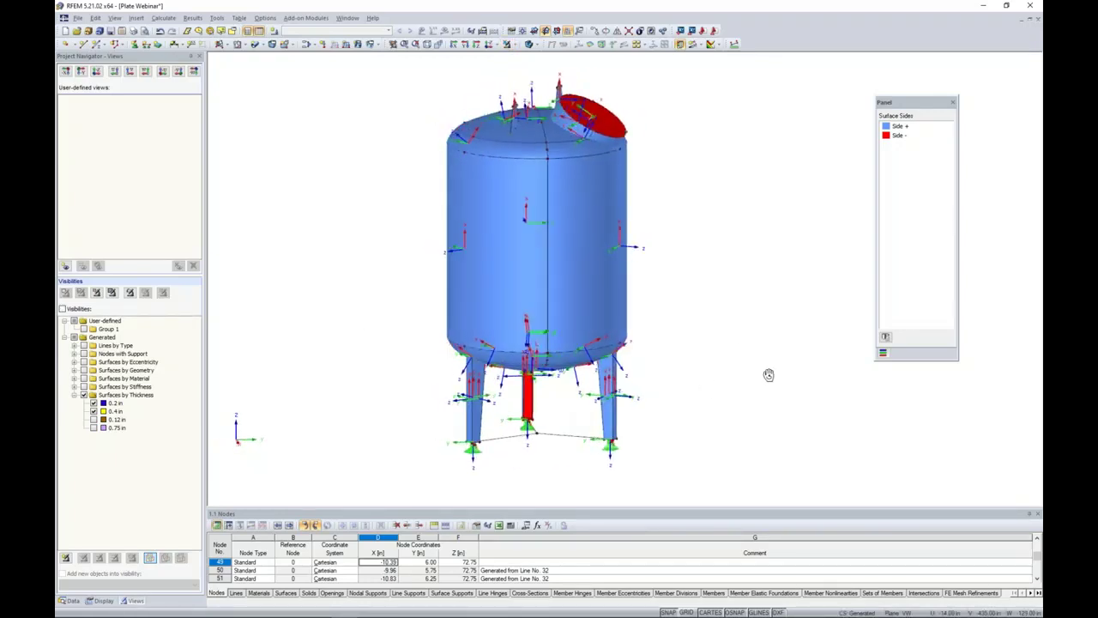
scroll(733, 349, down, 2)
ctrl+middle_drag(493, 338, 549, 317)
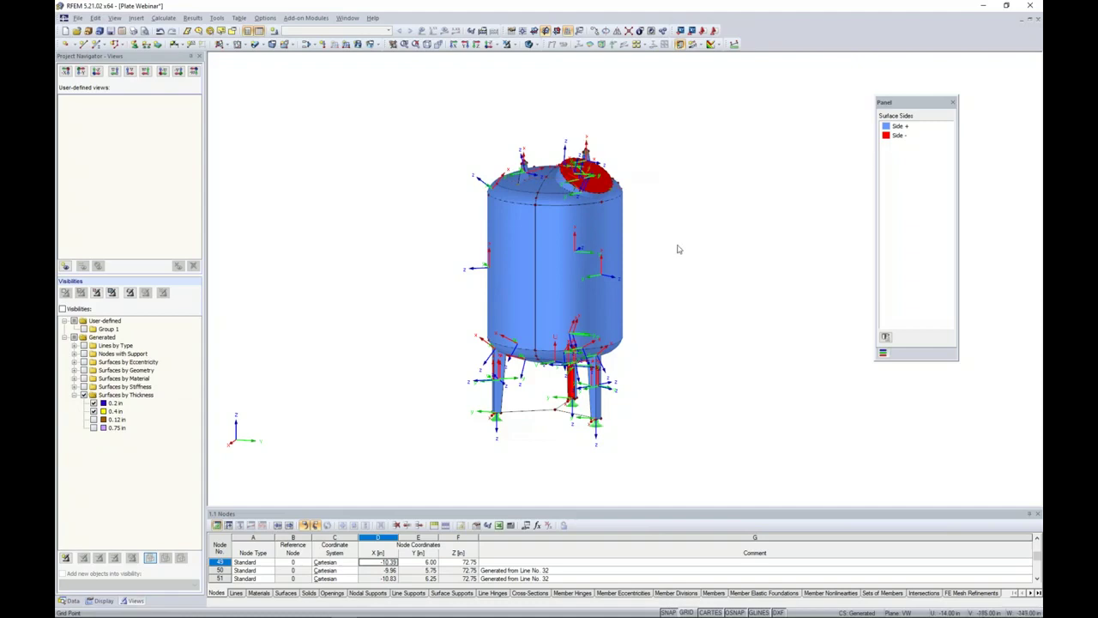
ctrl+middle_drag(658, 383, 689, 387)
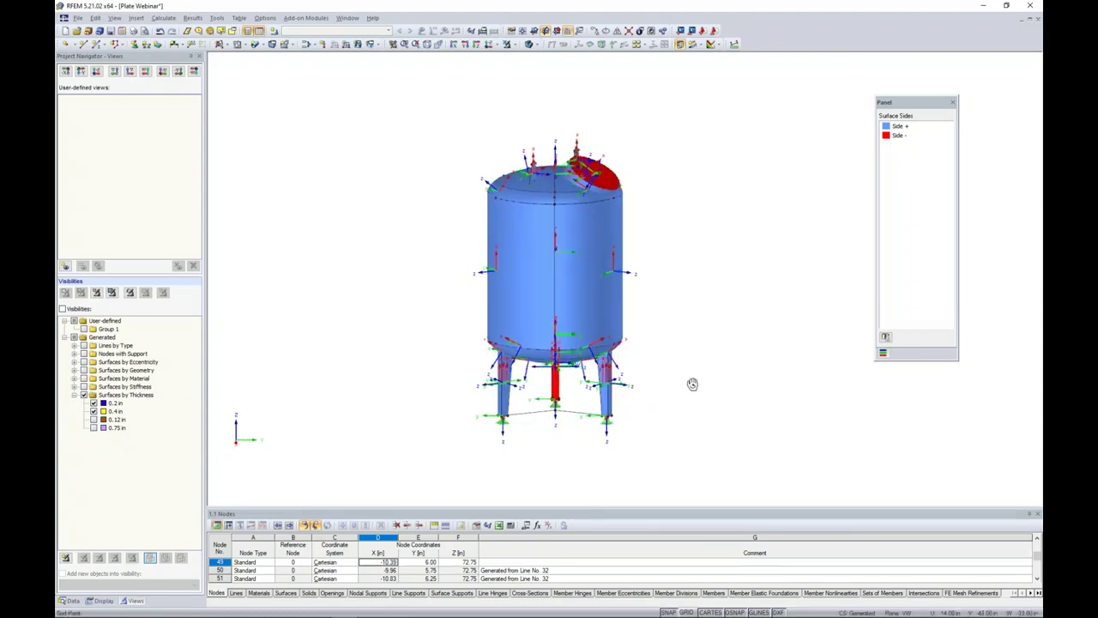
scroll(532, 436, up, 4)
ctrl+middle_drag(525, 409, 613, 417)
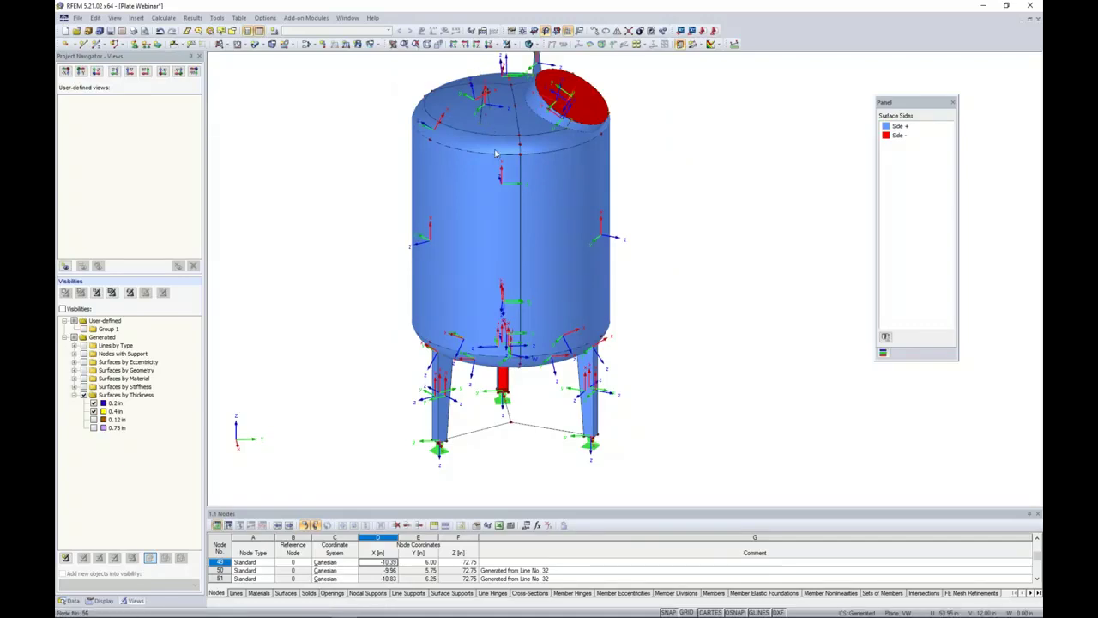
Turn off the display of the surfaces' local axis systems
right_click(490, 188)
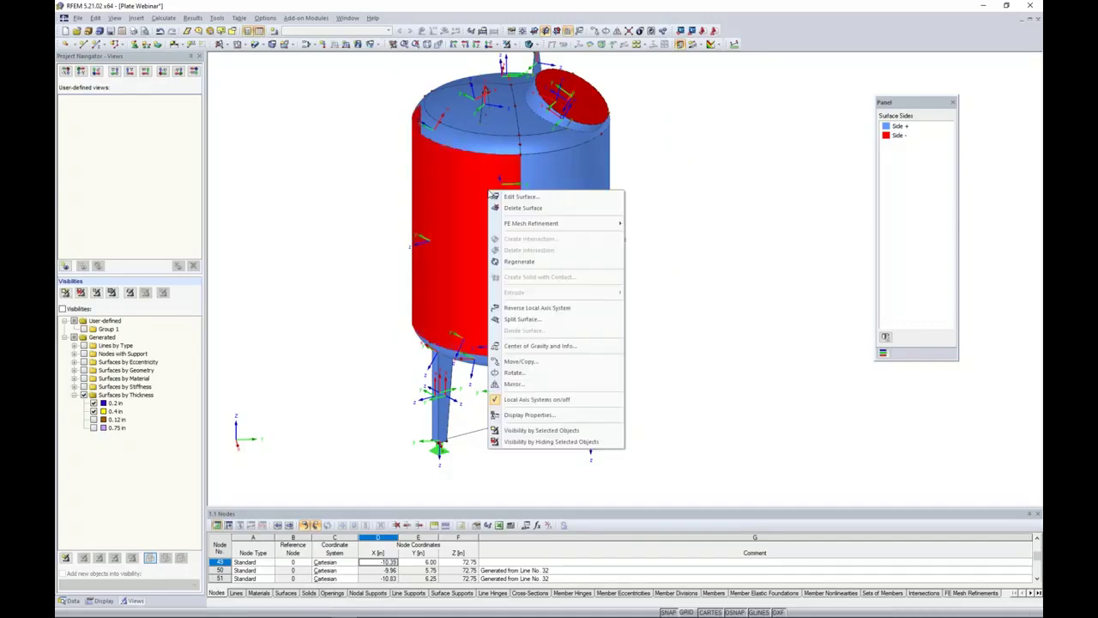
click(536, 399)
click(364, 346)
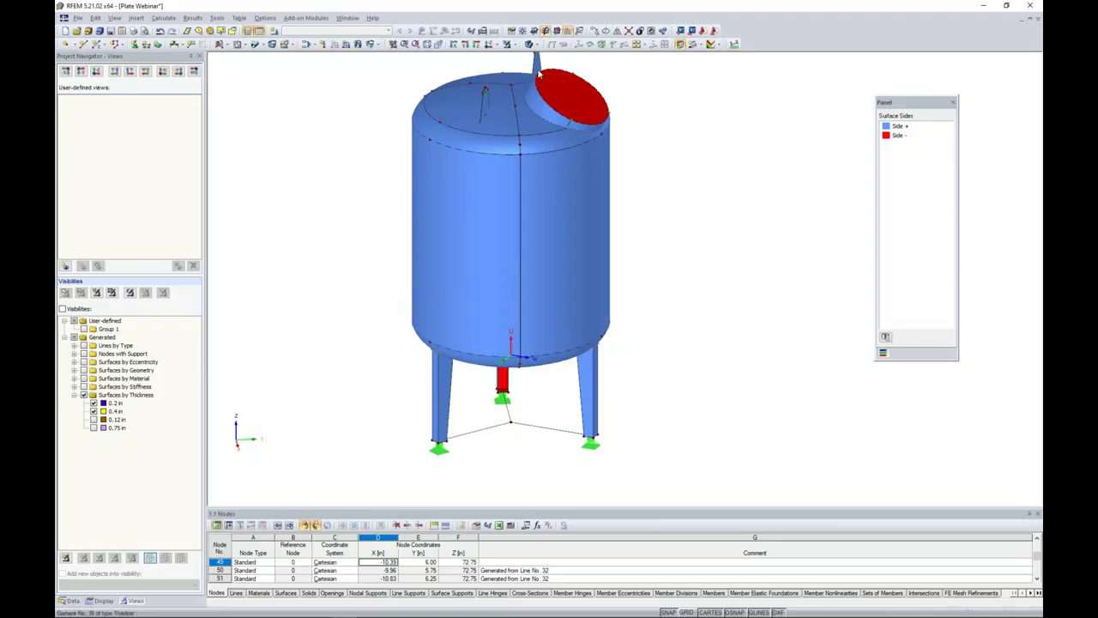
Color the model by surface thickness and switch it to the solid transparent display
click(101, 600)
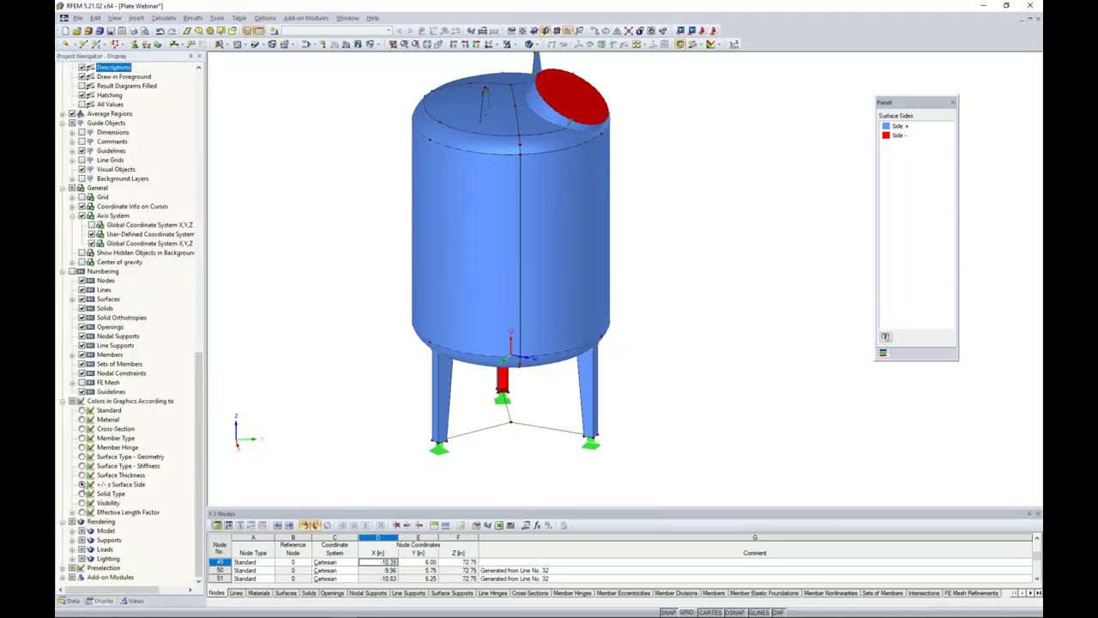
click(83, 474)
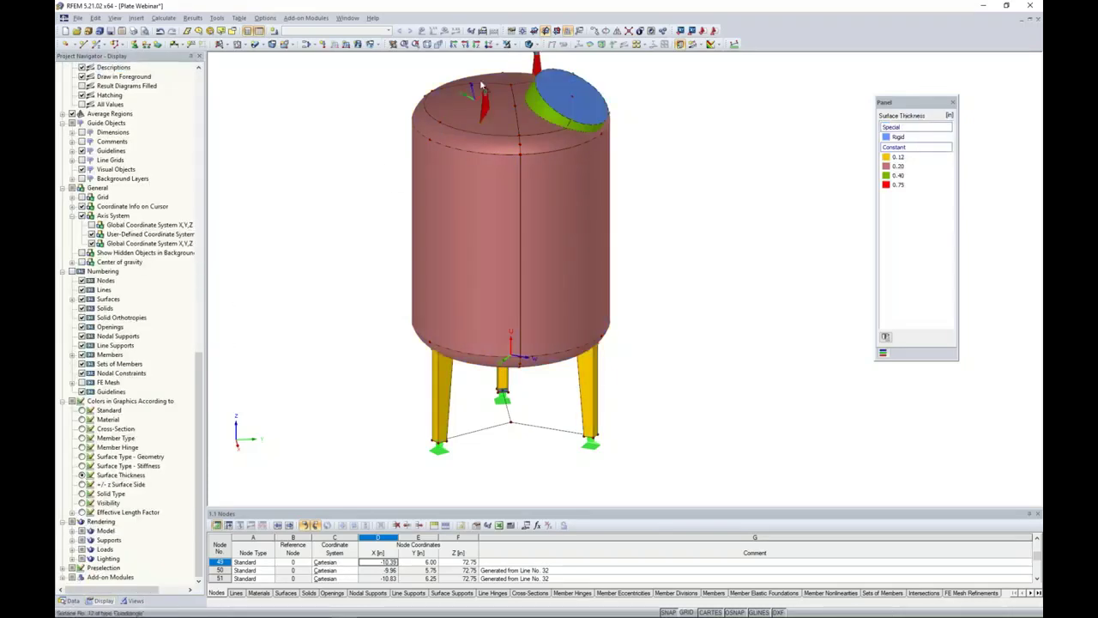
click(529, 43)
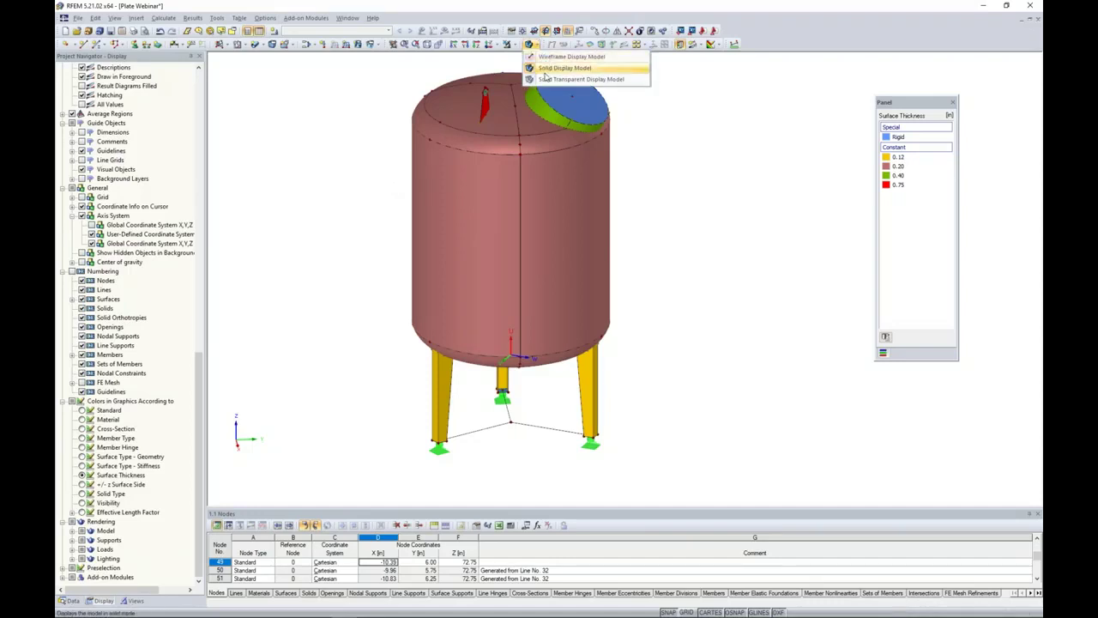
click(543, 77)
ctrl+middle_drag(678, 288, 370, 311)
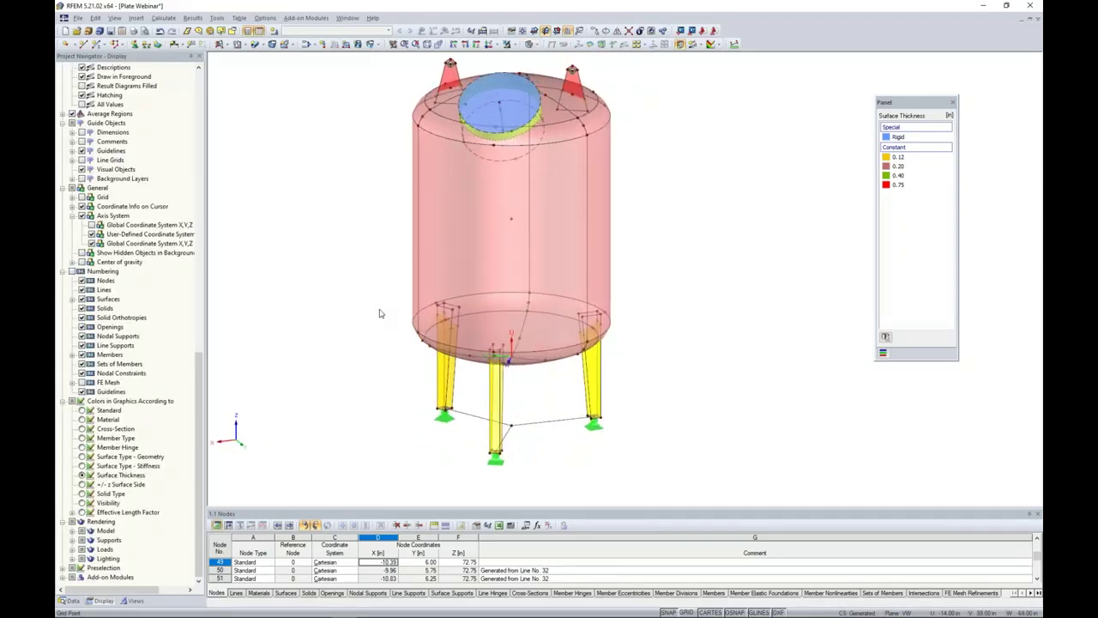
middle_drag(381, 312, 386, 343)
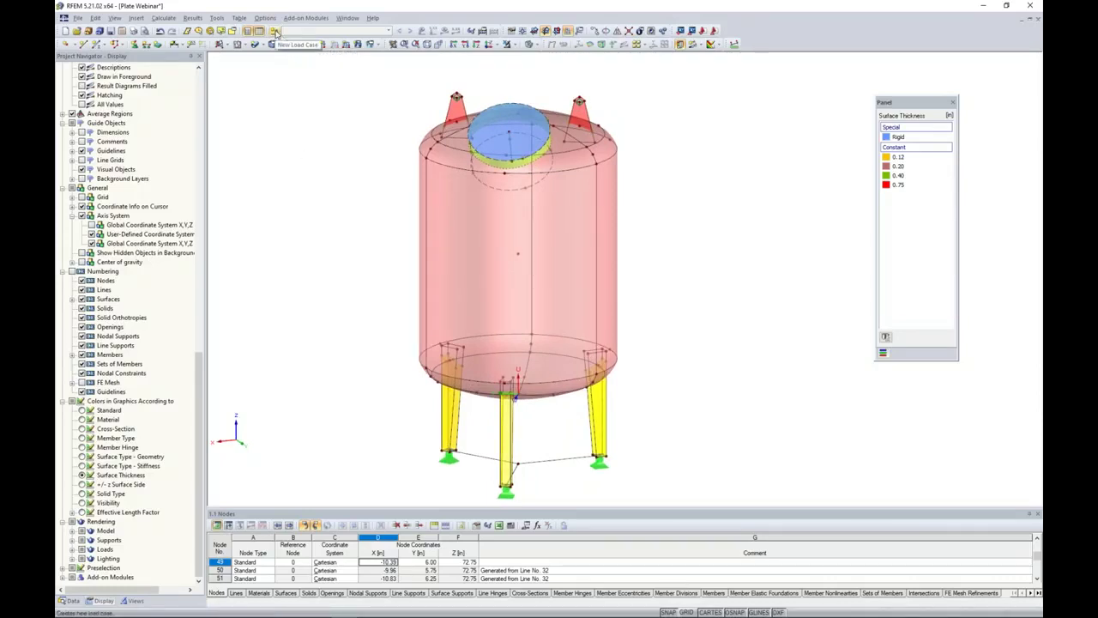
Create load case LC1 described as Self-Weight with the action category Dead
click(275, 31)
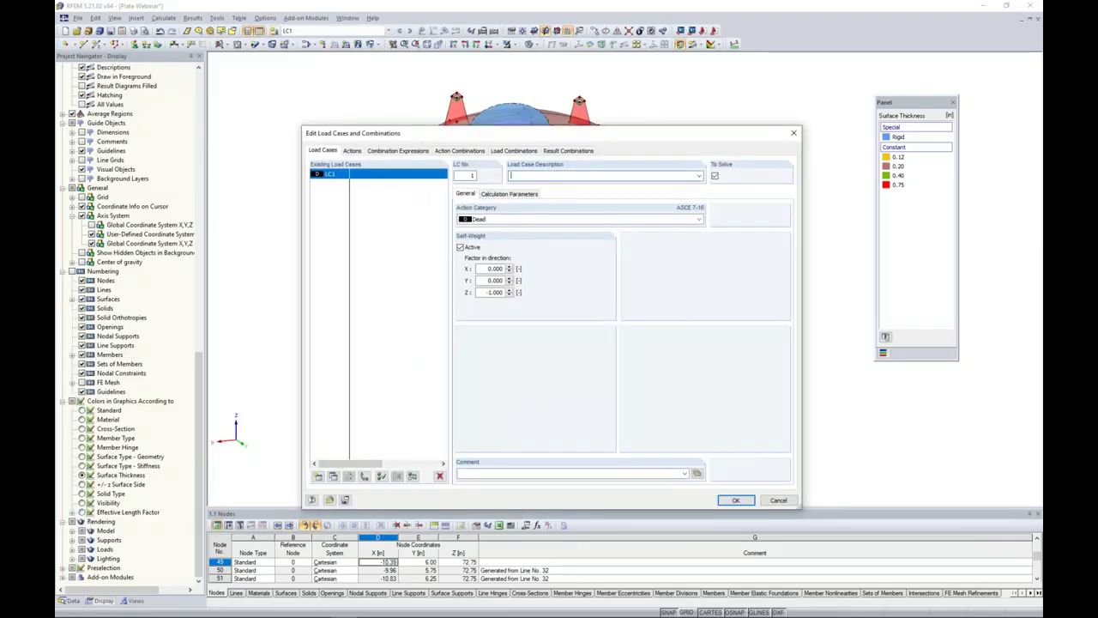
text(Self-Weight)
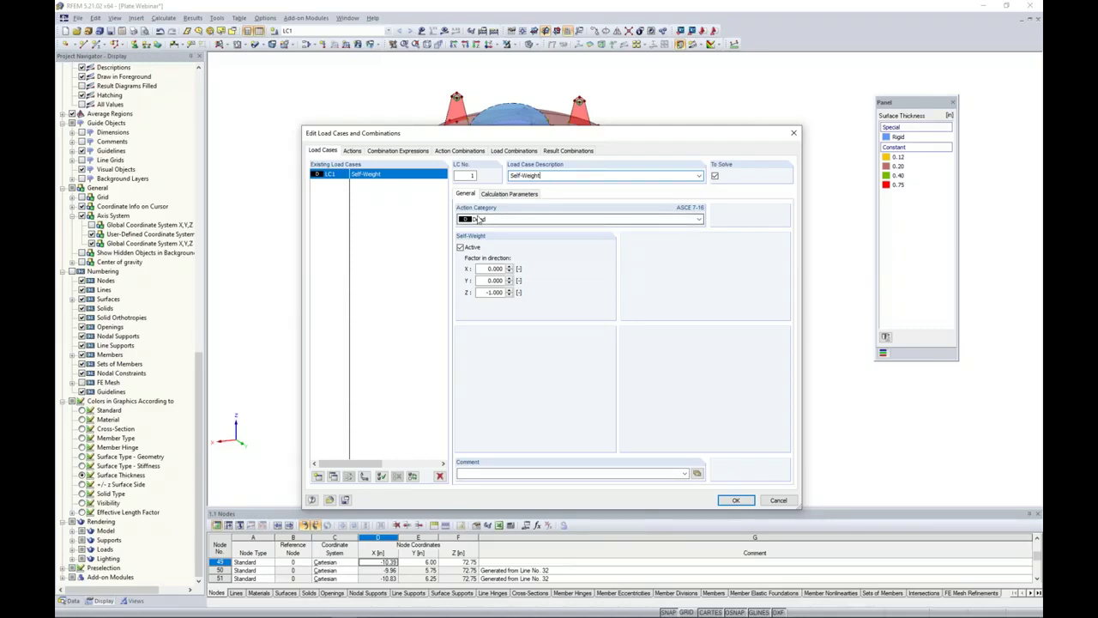
click(480, 219)
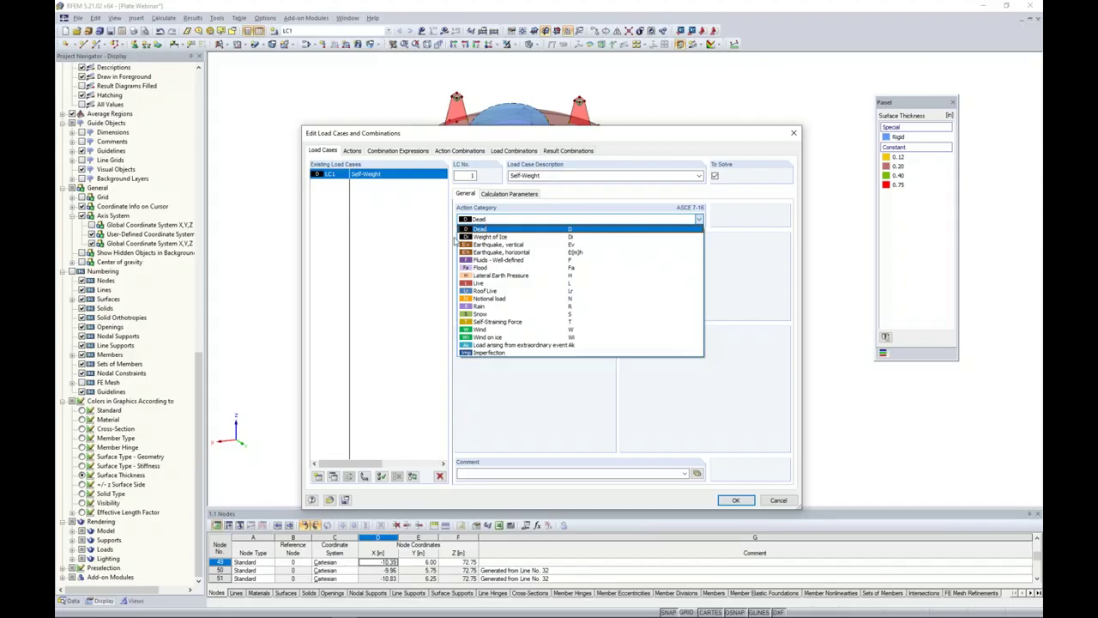
click(482, 227)
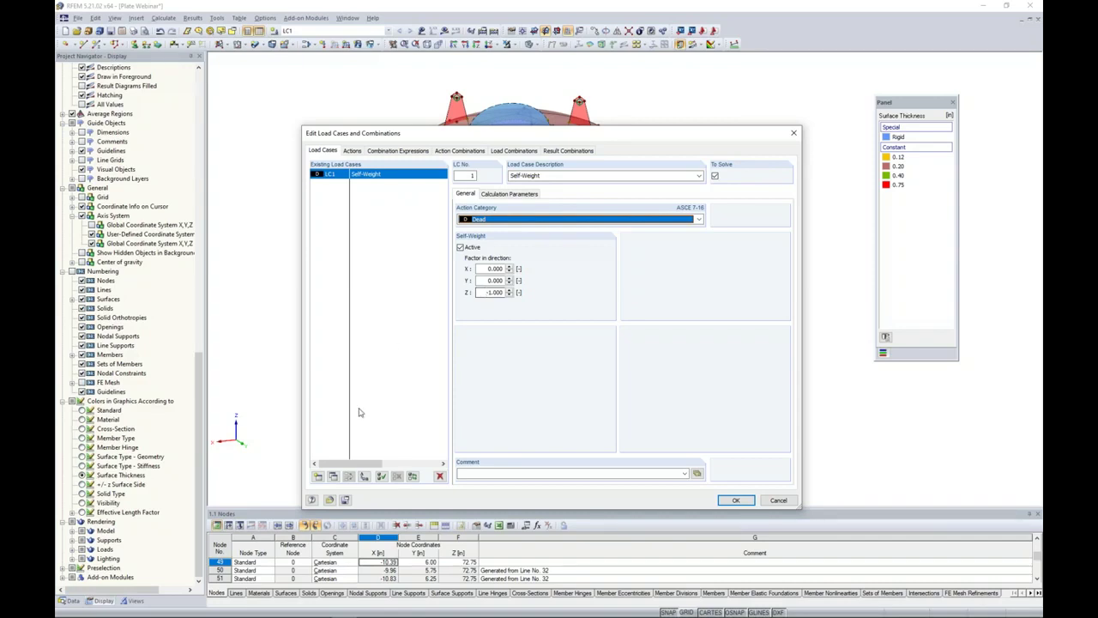
Create load case LC2 described as Fill with the action category Live
click(319, 477)
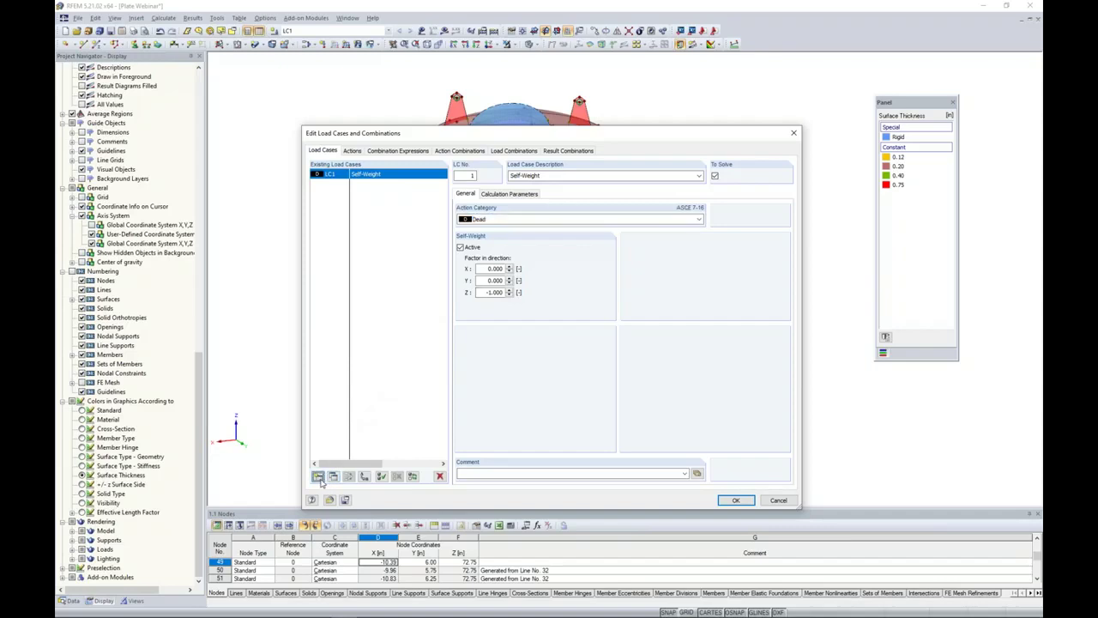
text(Fill)
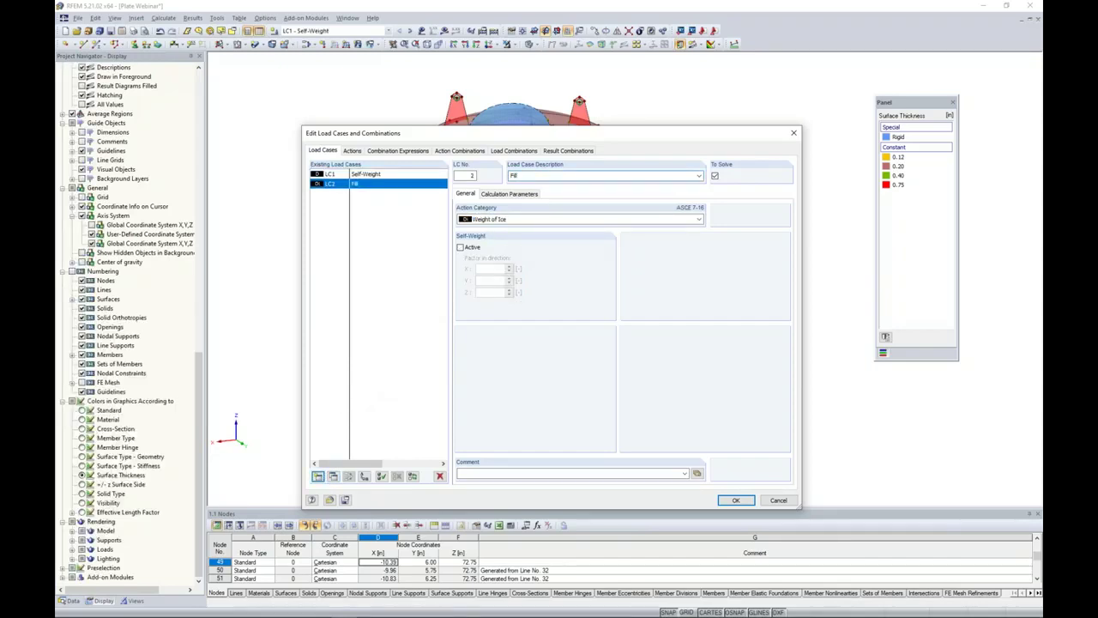
click(491, 222)
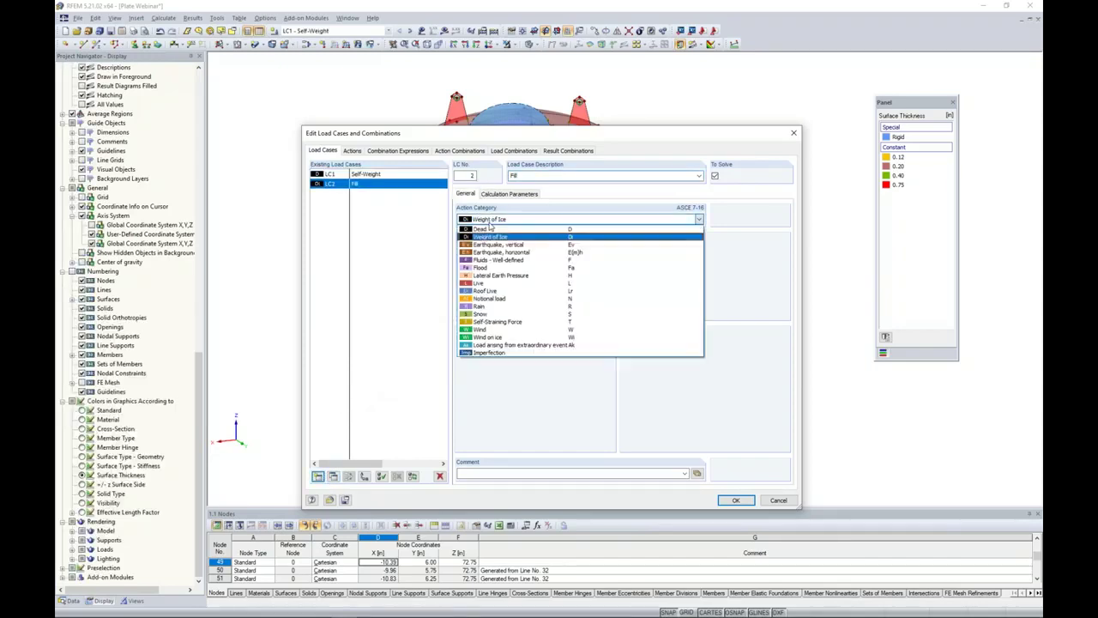
click(488, 283)
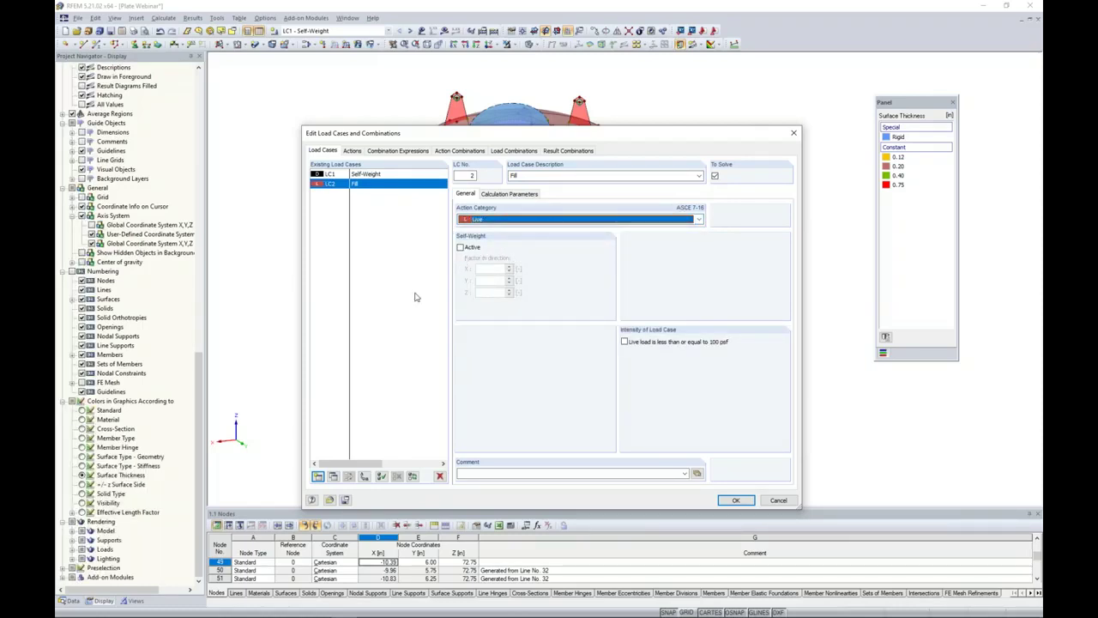
Create load case LC3 described as Wind with the action category Wind
click(318, 477)
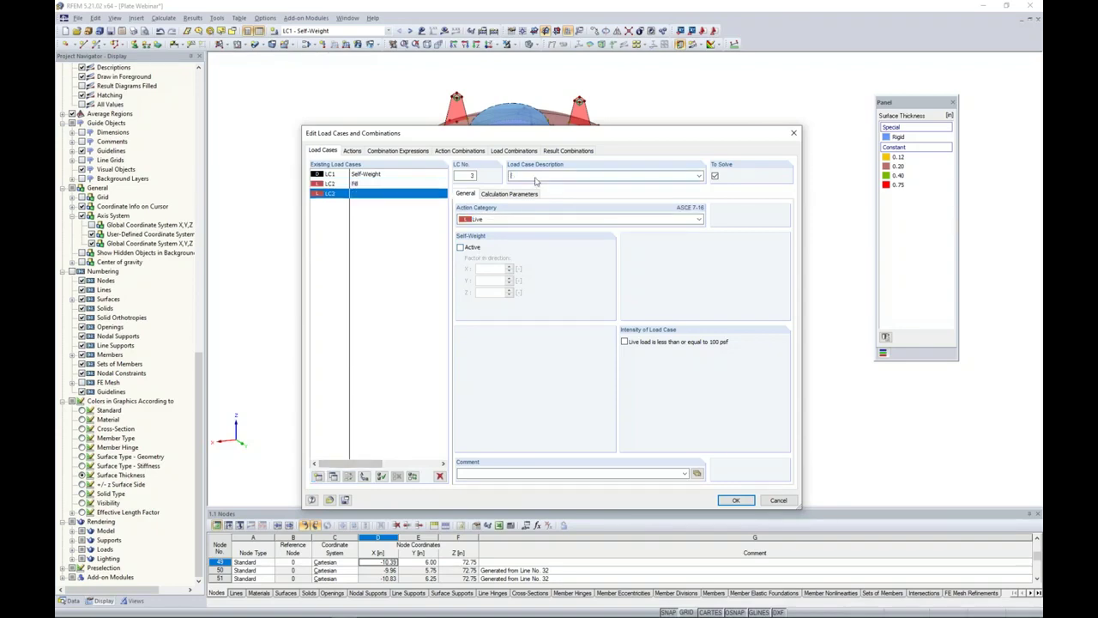
text(Wind)
click(478, 219)
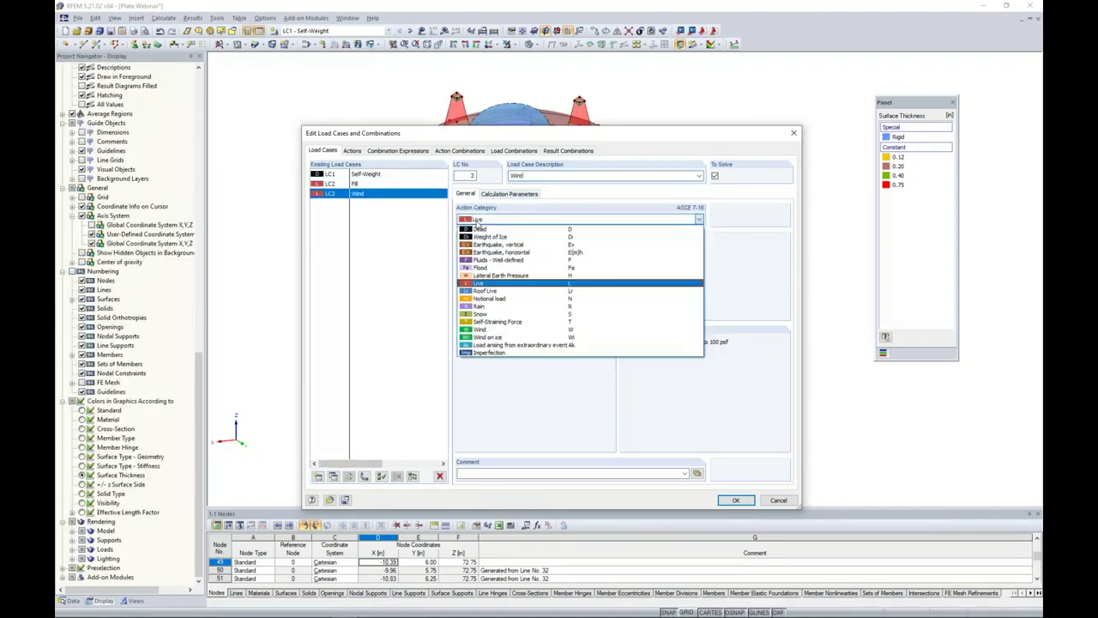
click(482, 328)
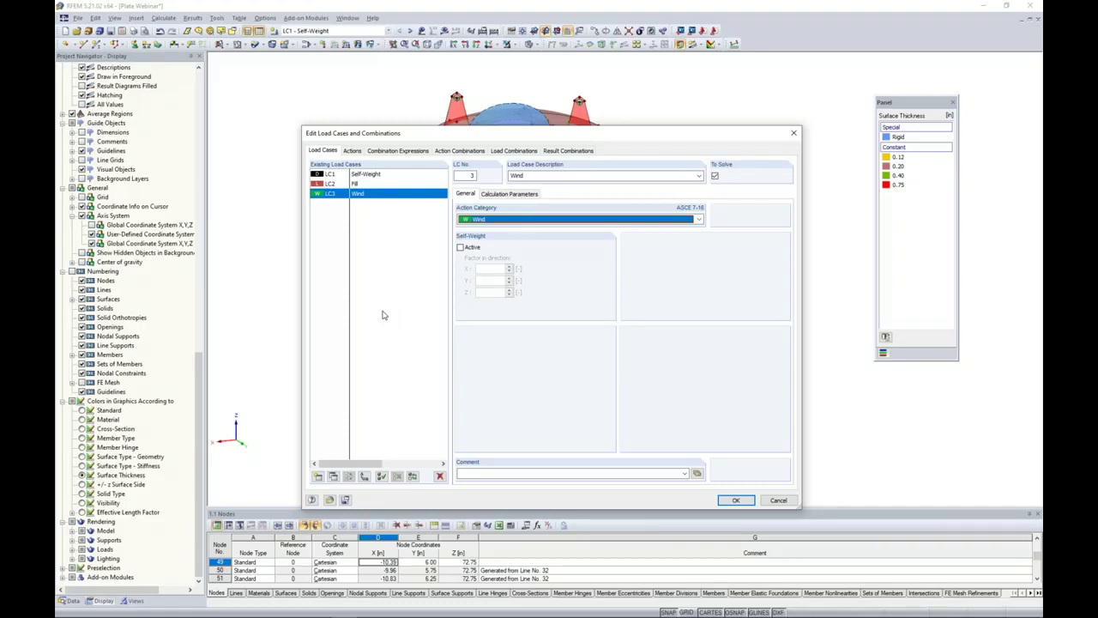
Review the Wind action and the combination expressions, including the design situation info for ASCE 7-16 Section 2.4 (ASD)
click(351, 152)
click(361, 194)
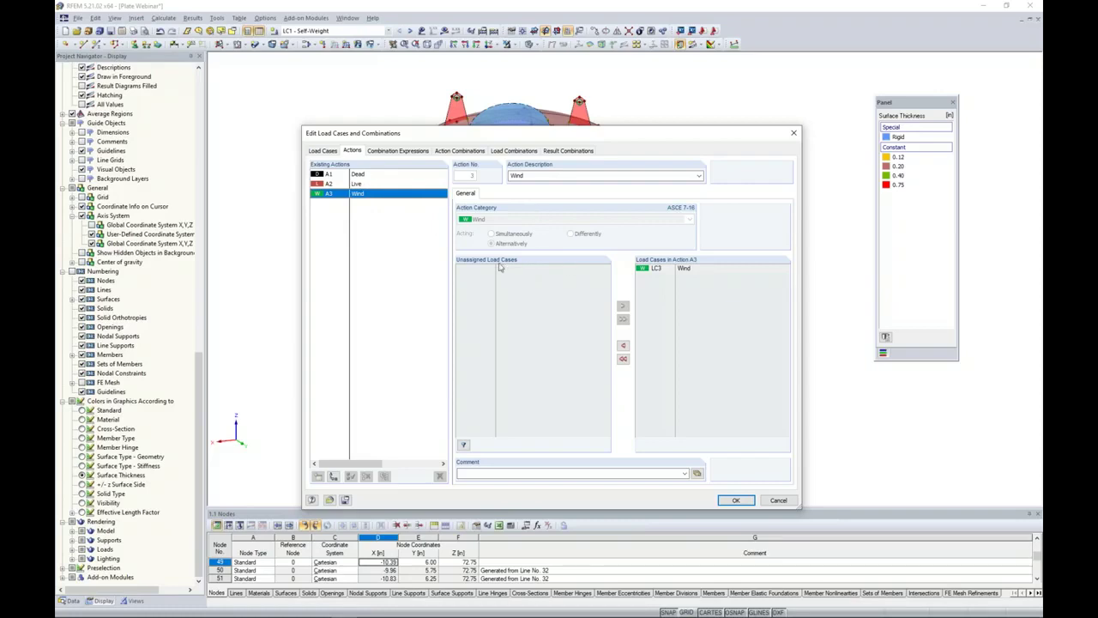
click(410, 153)
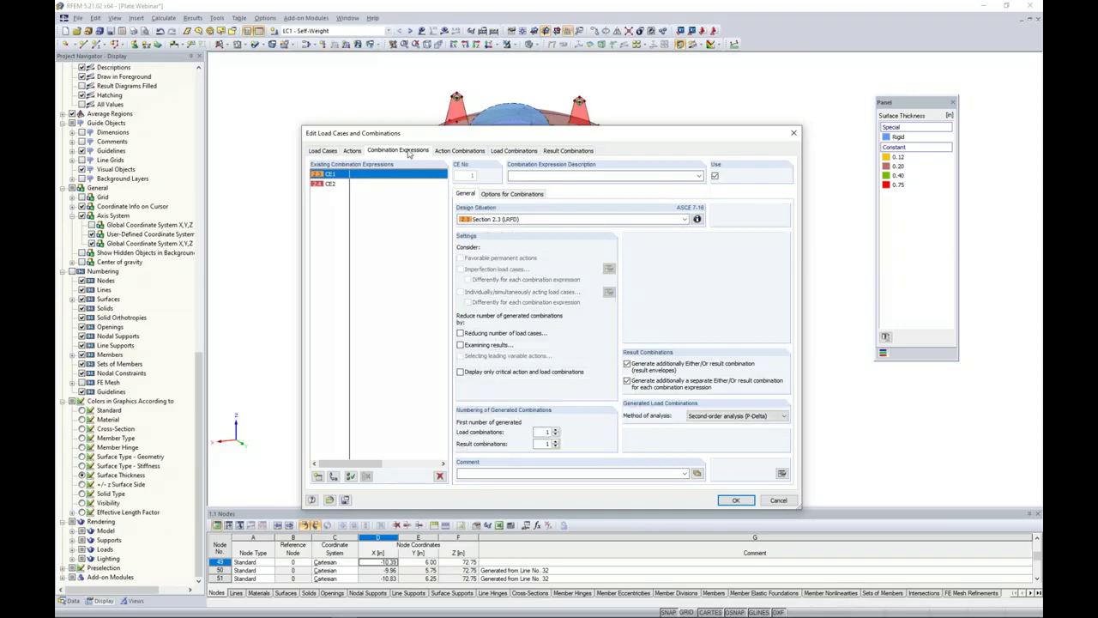
click(335, 188)
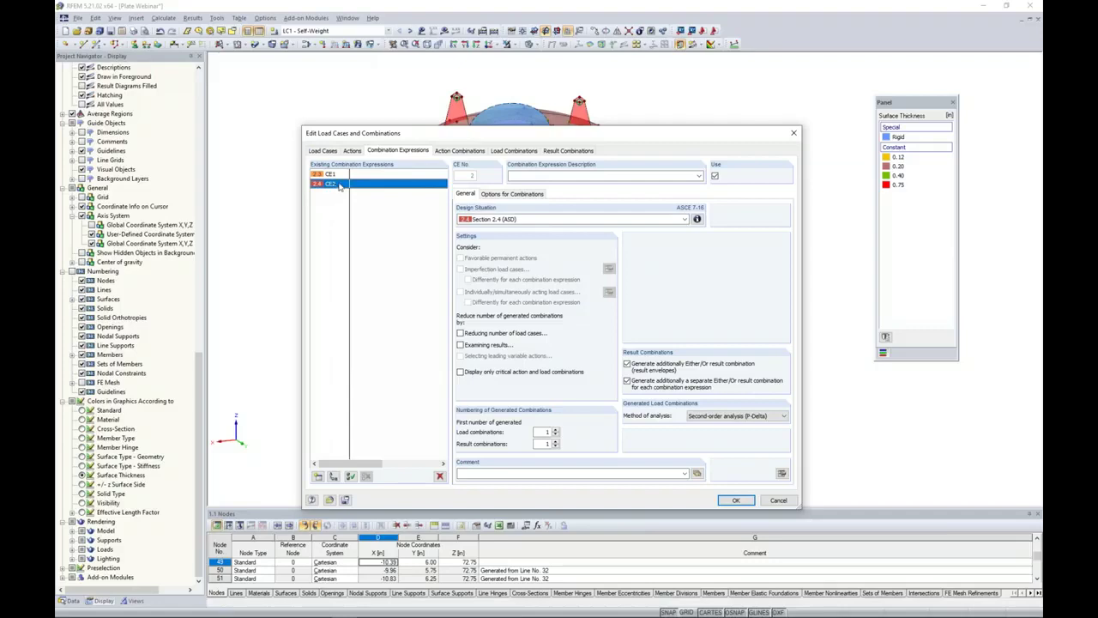
click(696, 219)
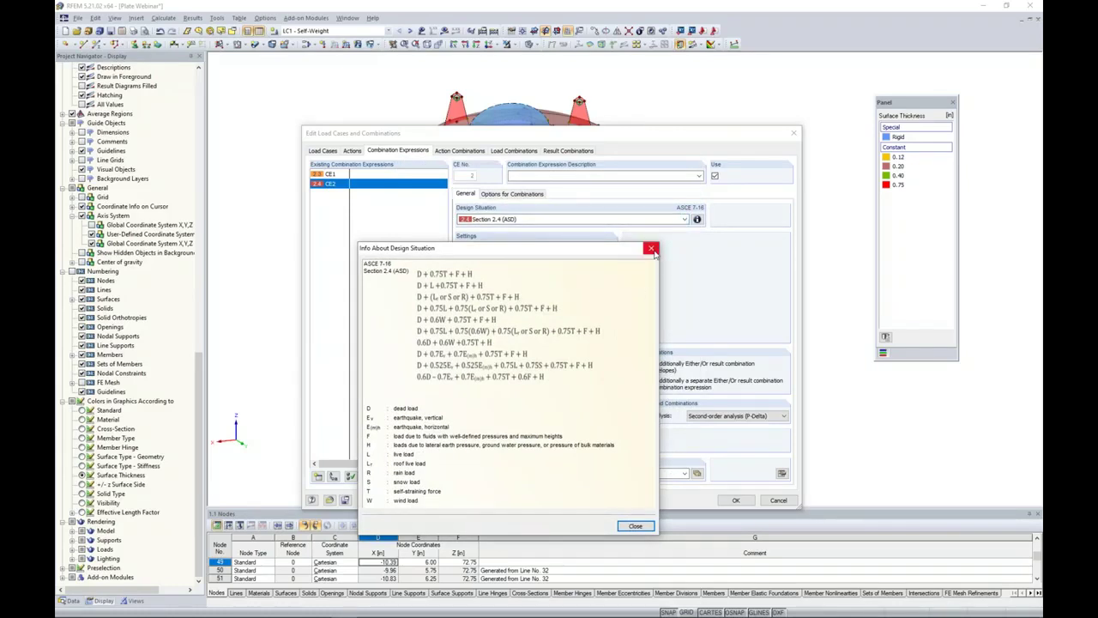
click(652, 250)
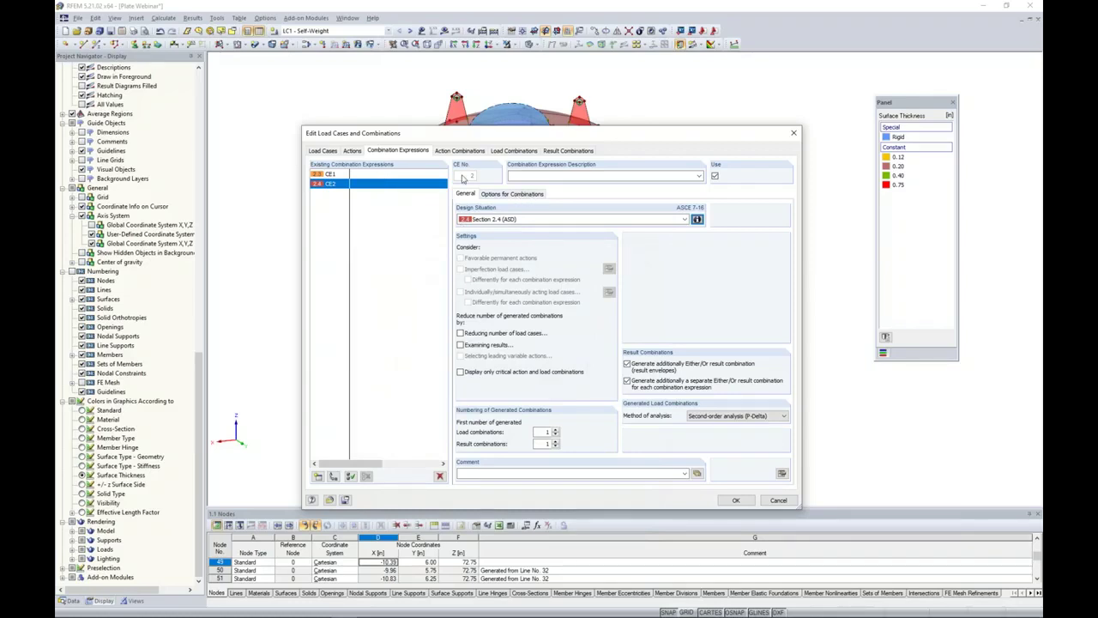
Compare the analysis method of the generated load combinations with that of the Self-Weight load case
click(512, 152)
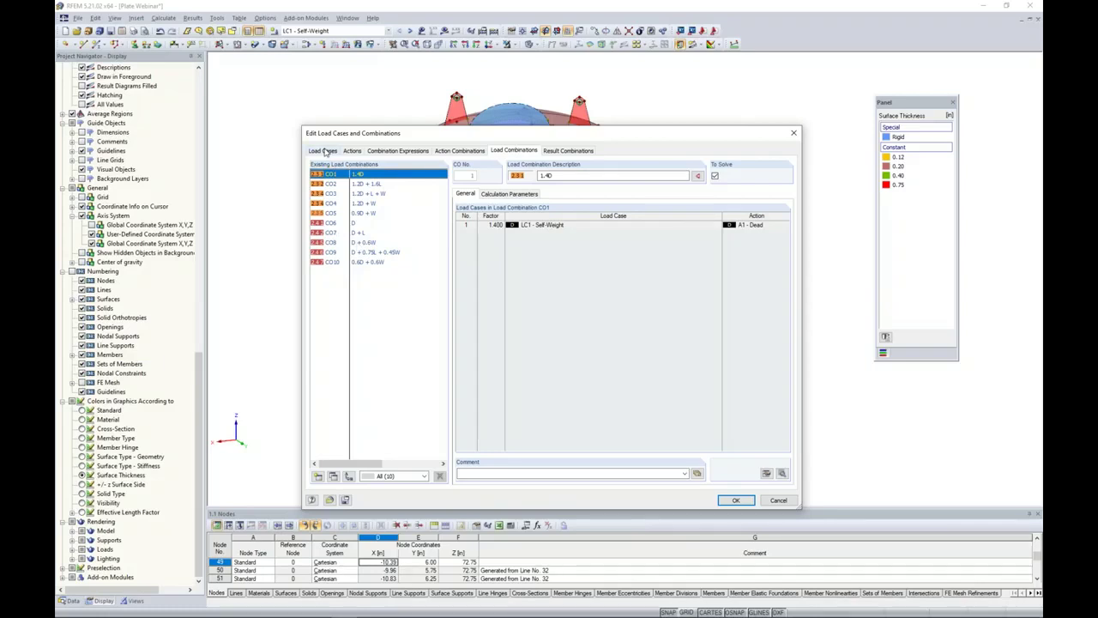
click(520, 194)
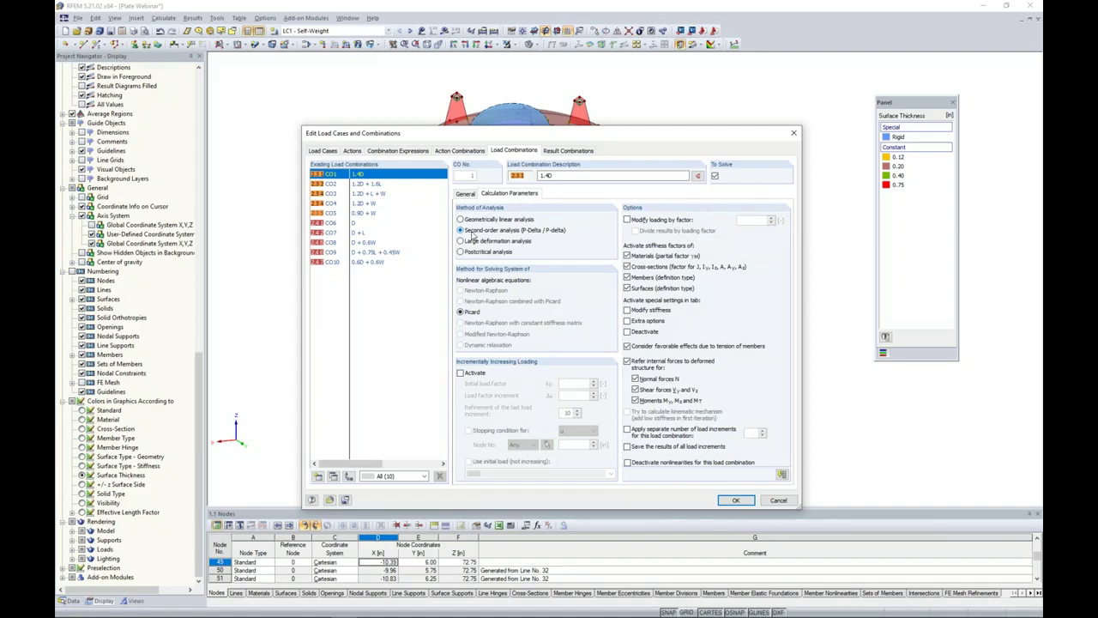
click(324, 151)
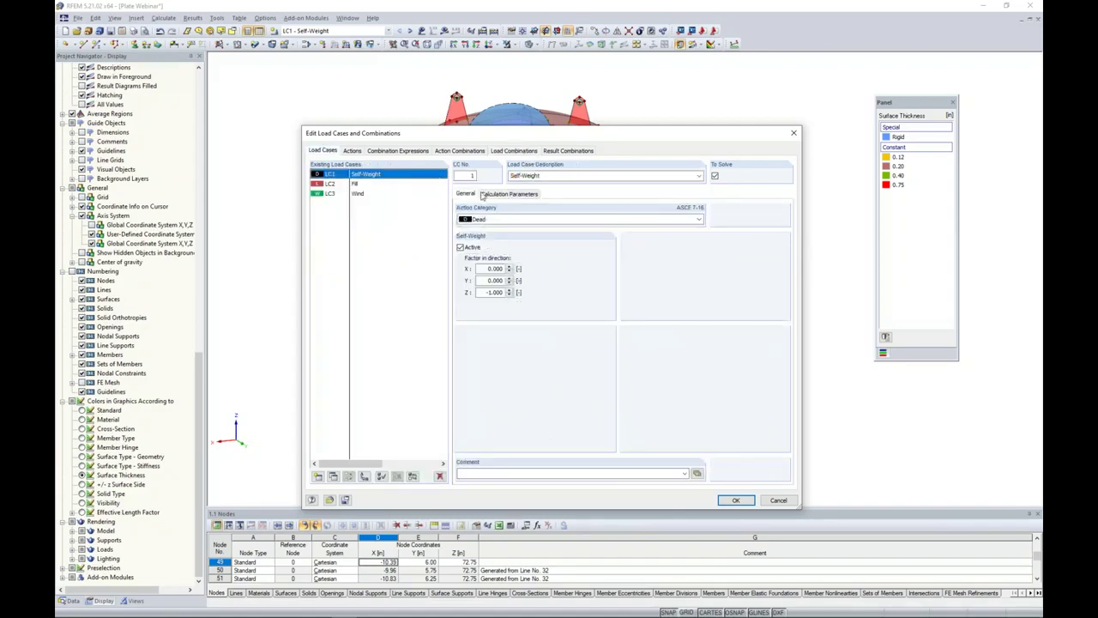
click(502, 194)
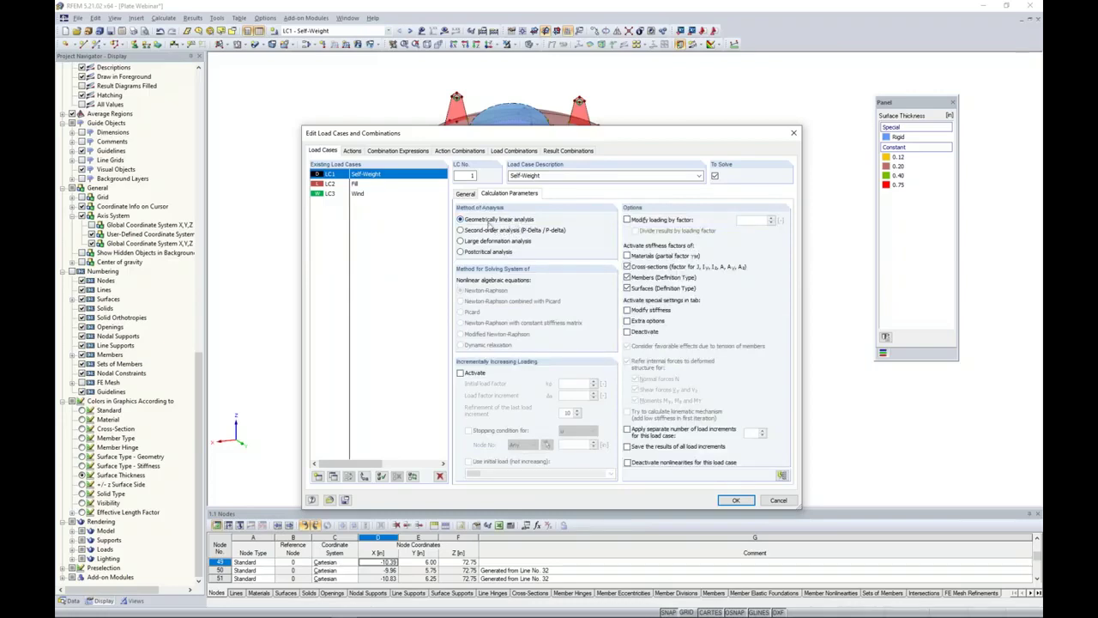
click(508, 151)
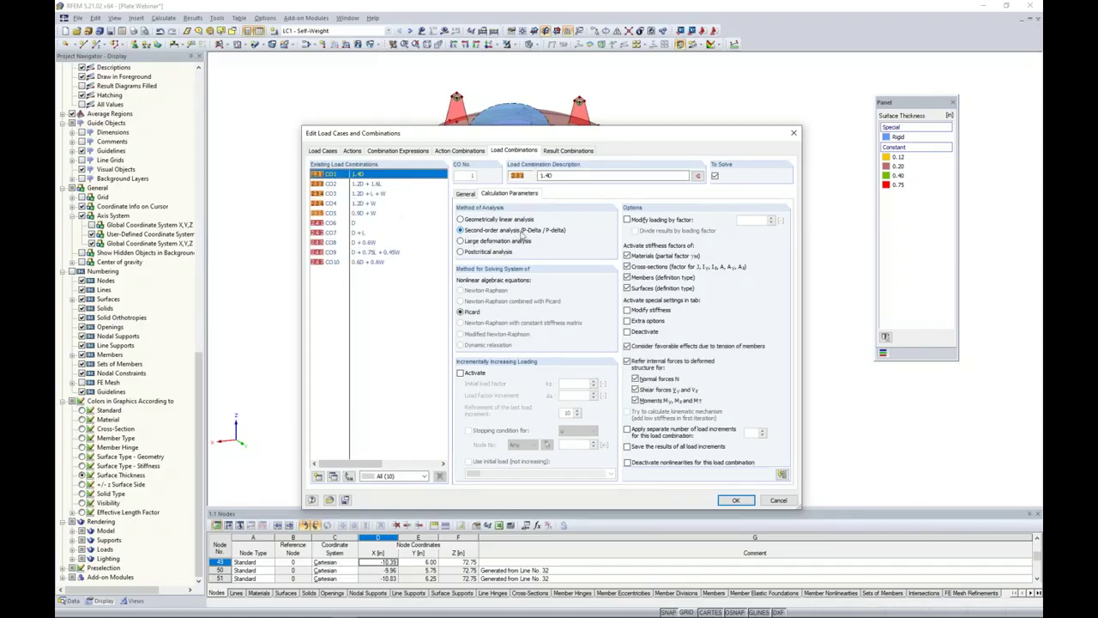
Review the LRFD and ASD result combinations and accept the load cases and combinations
click(563, 151)
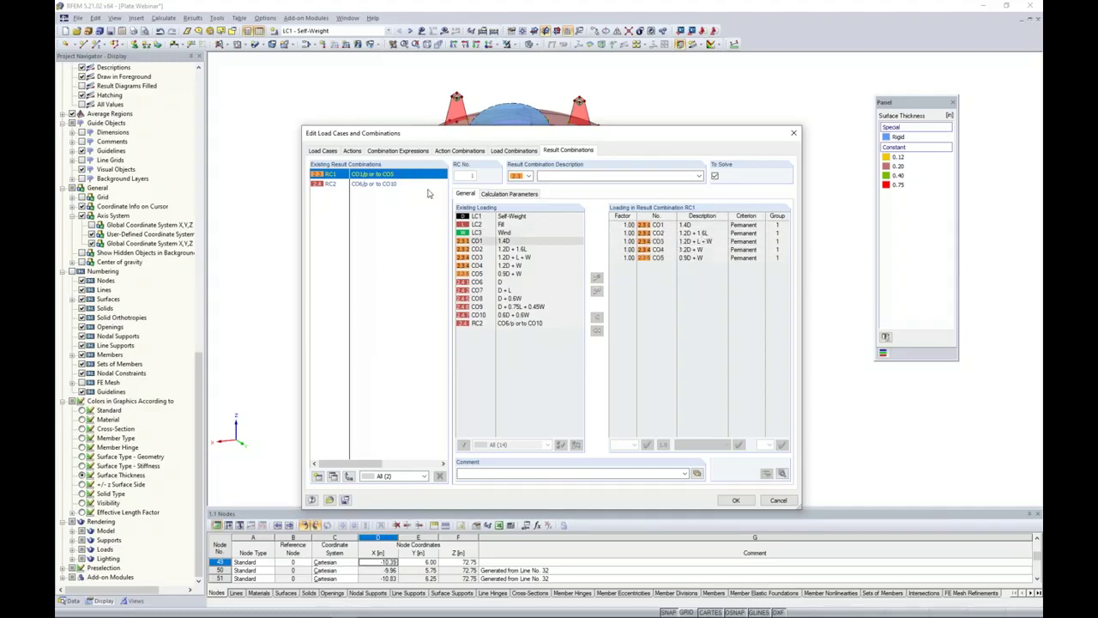
click(388, 184)
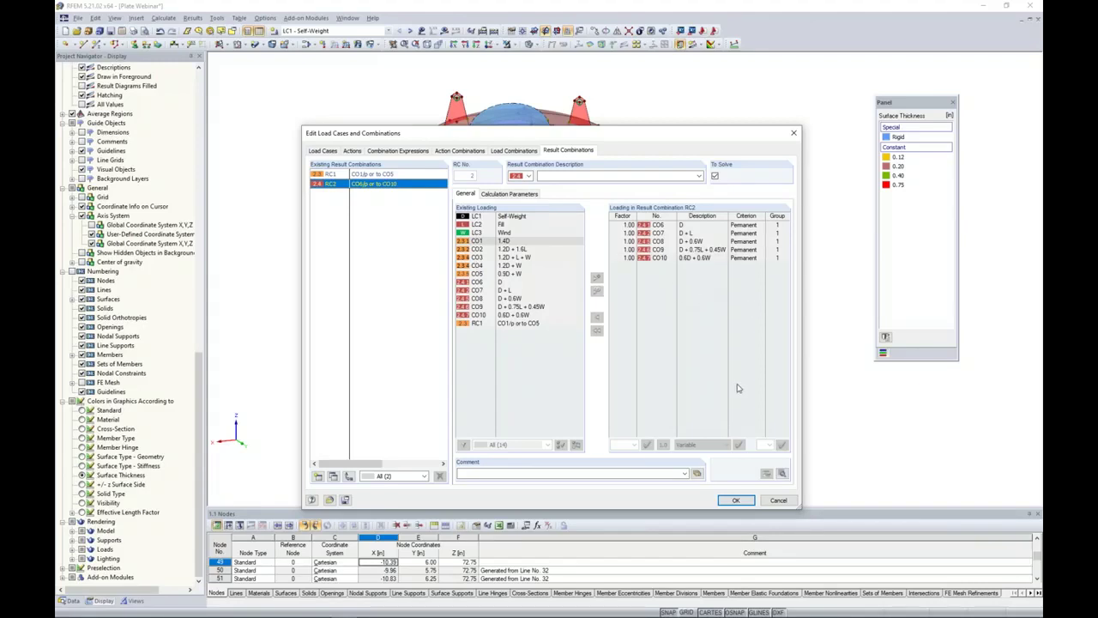
click(732, 502)
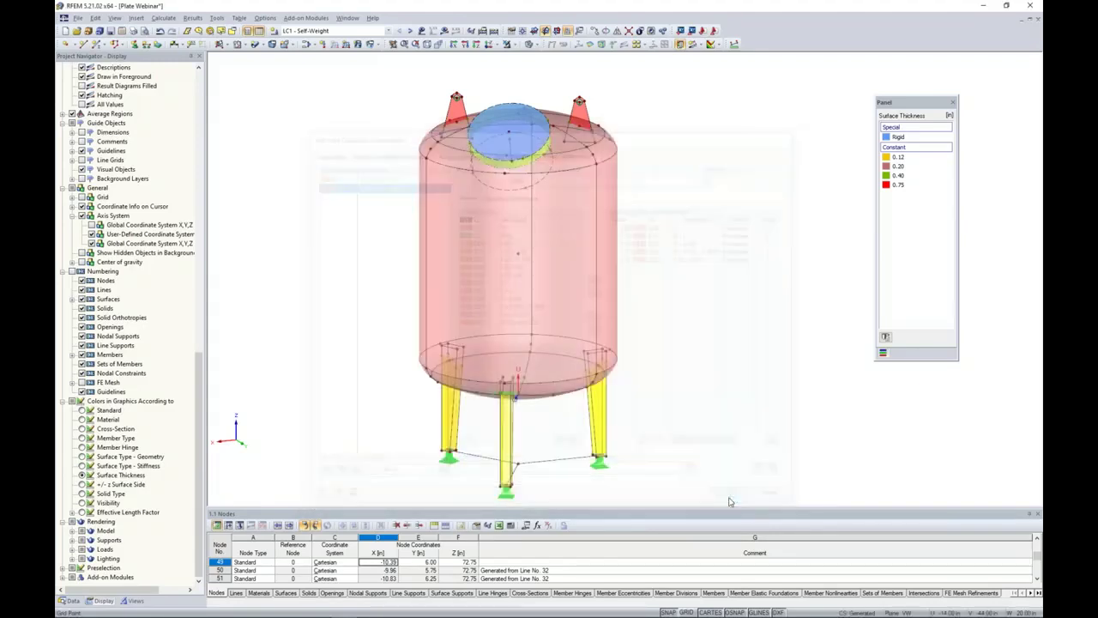
Make load case LC2 - Fill the current load case
click(388, 31)
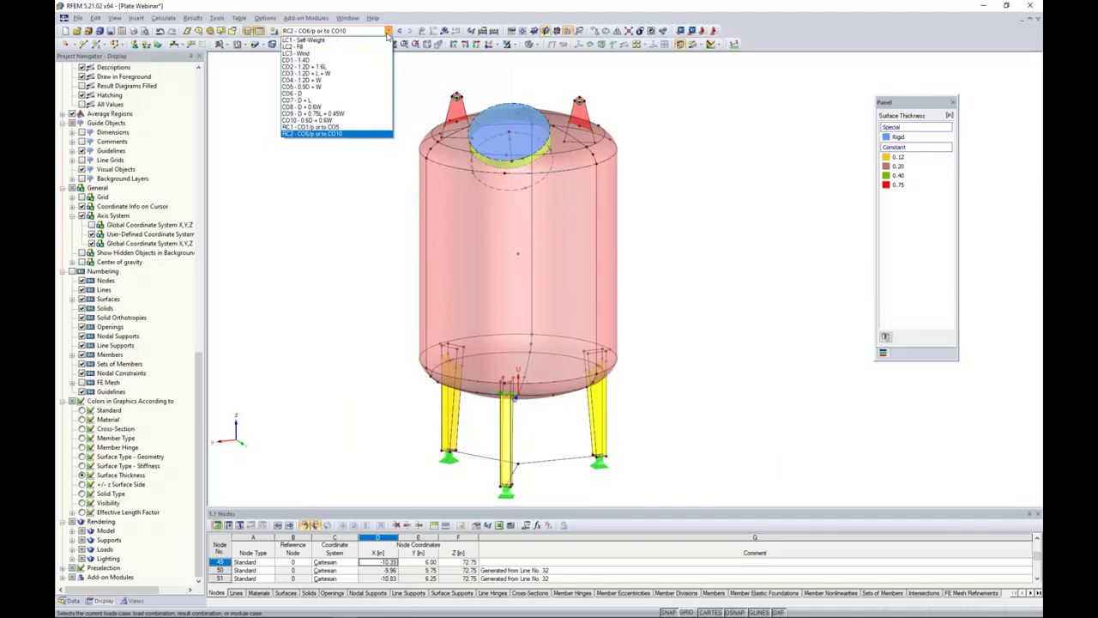
click(358, 41)
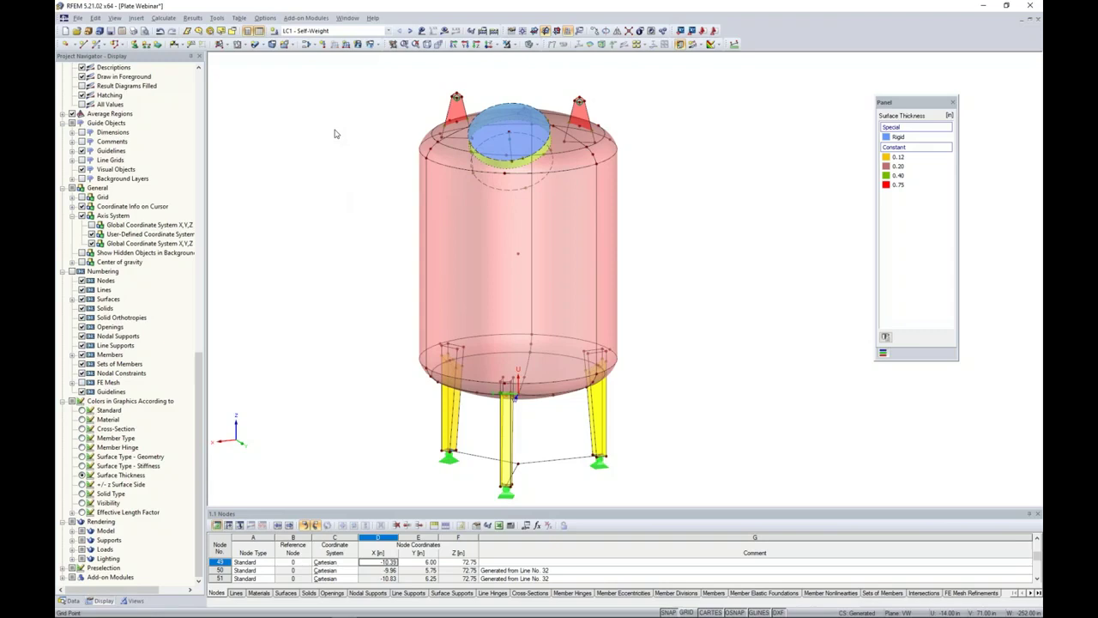
click(410, 31)
In the reverse X view, copy the shell's upper-edge centre node and the bottom-head centre node once by 24 in along global Y
click(495, 45)
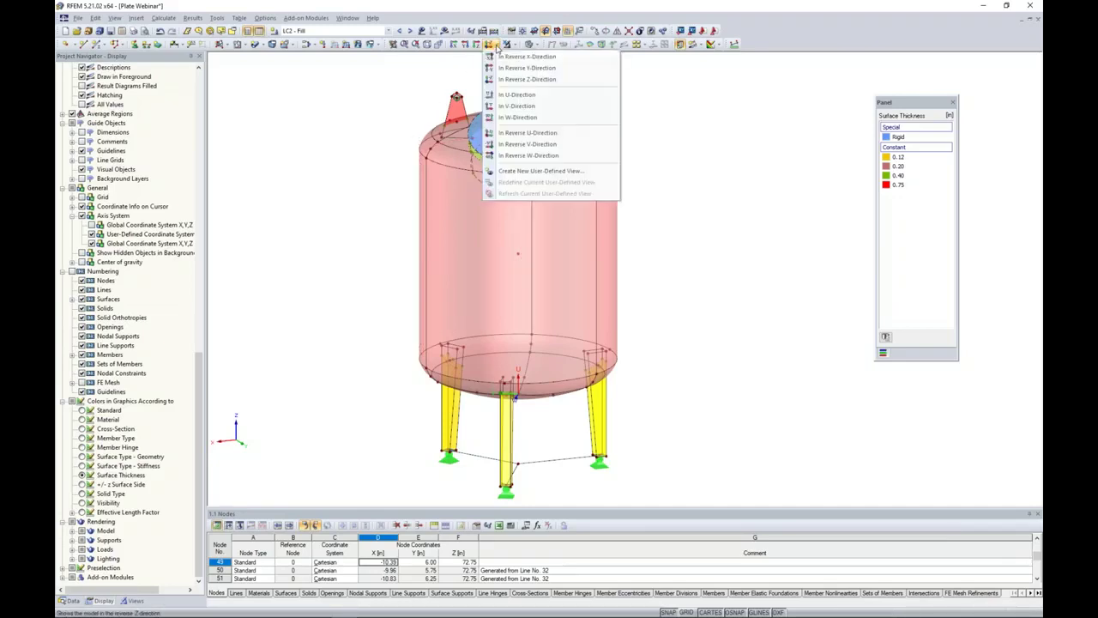
click(503, 58)
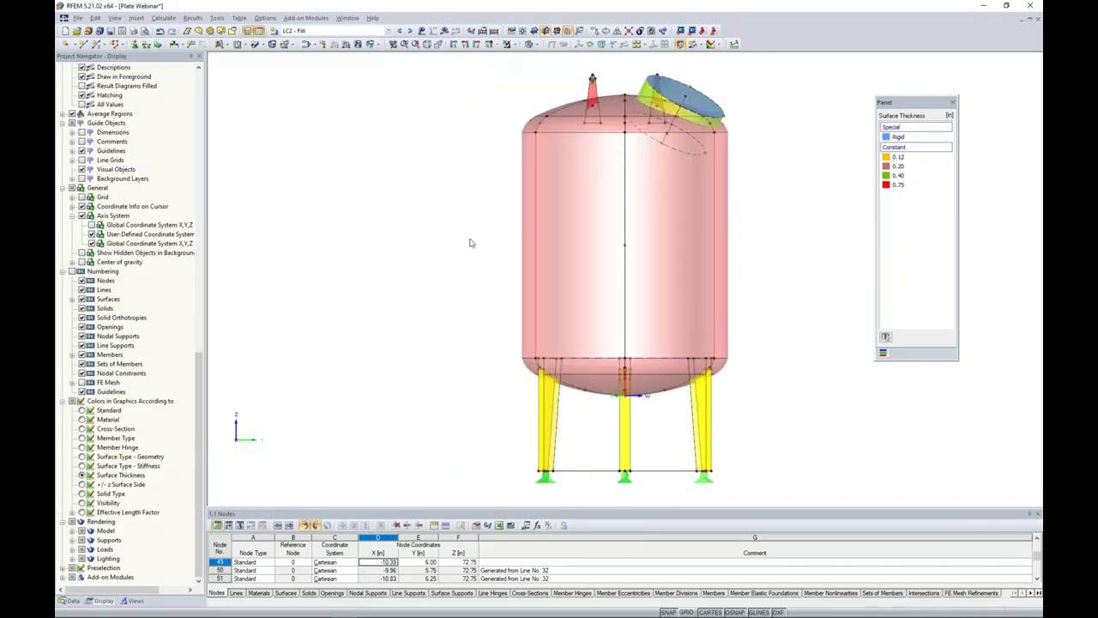
scroll(471, 243, down, 1)
middle_drag(471, 243, 412, 234)
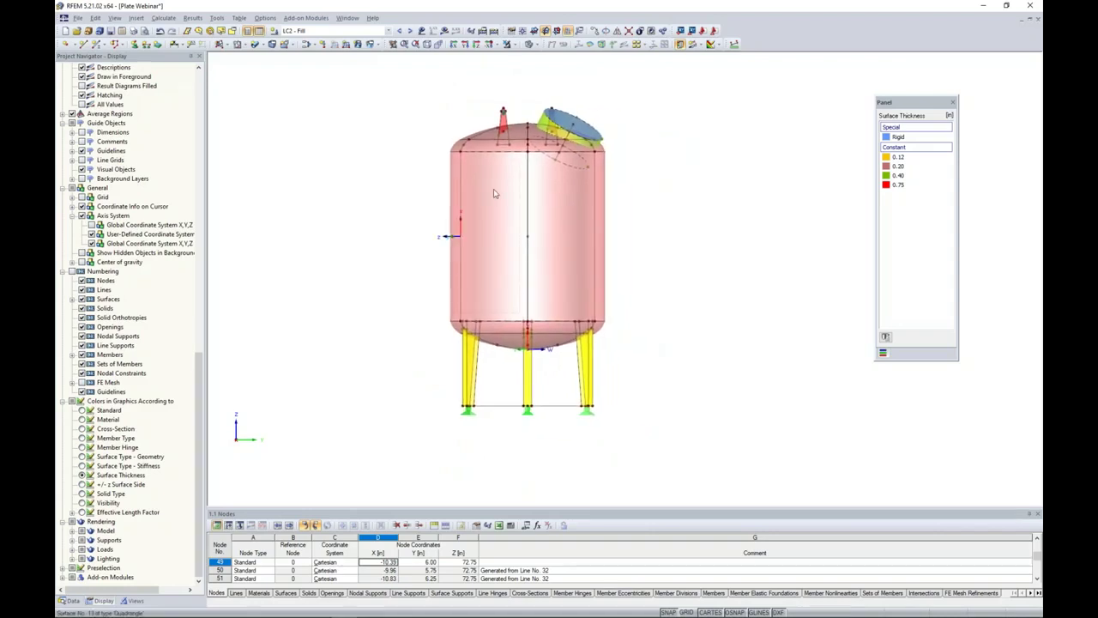
click(528, 152)
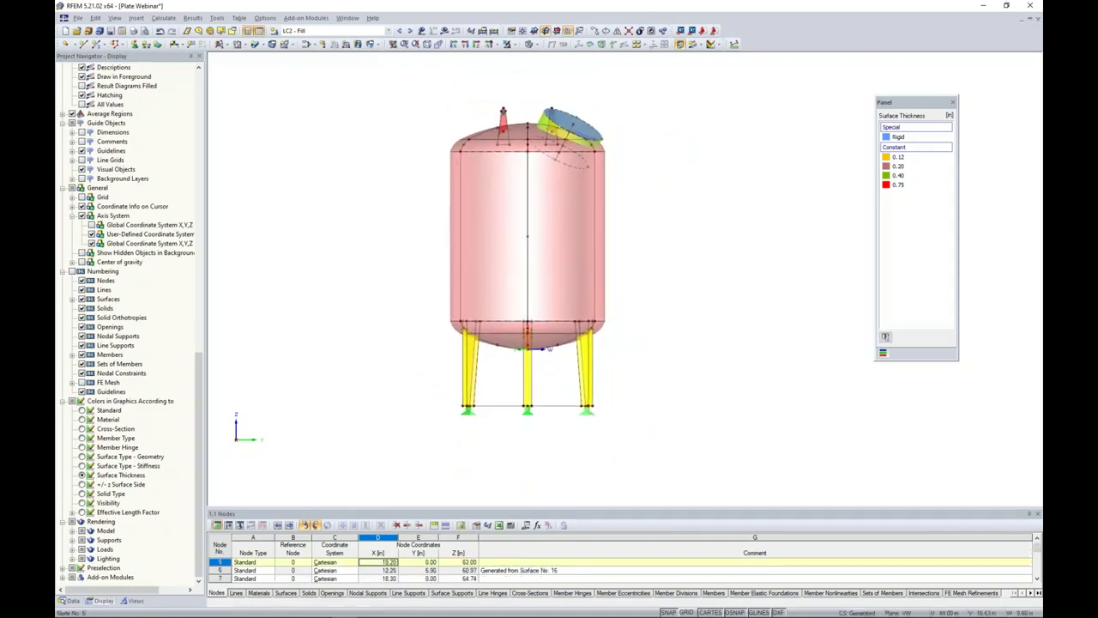
click(527, 349)
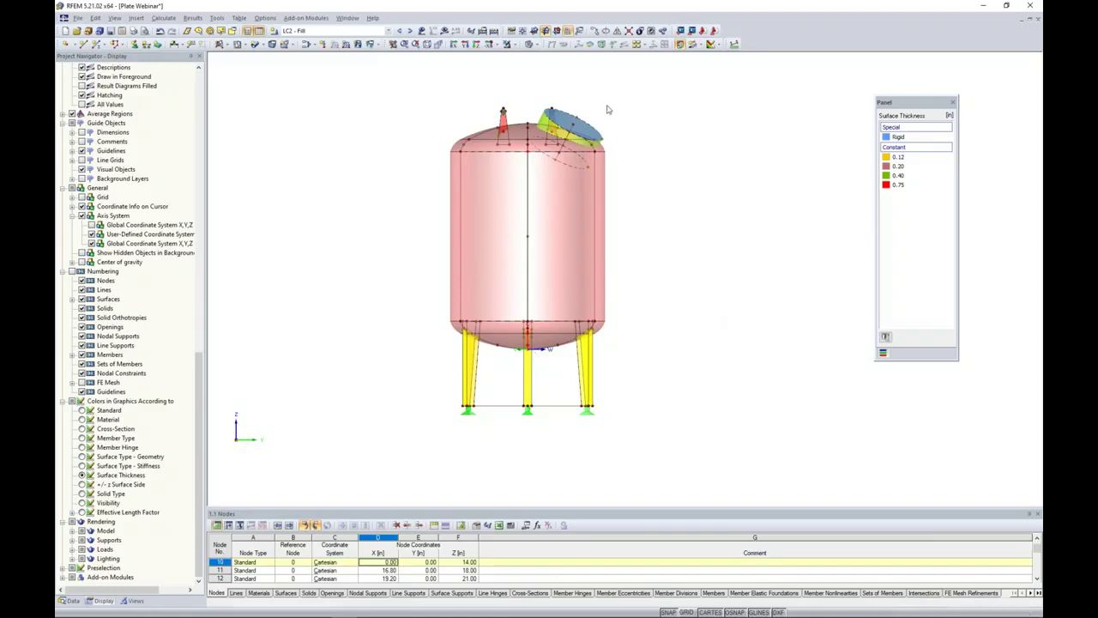
click(592, 31)
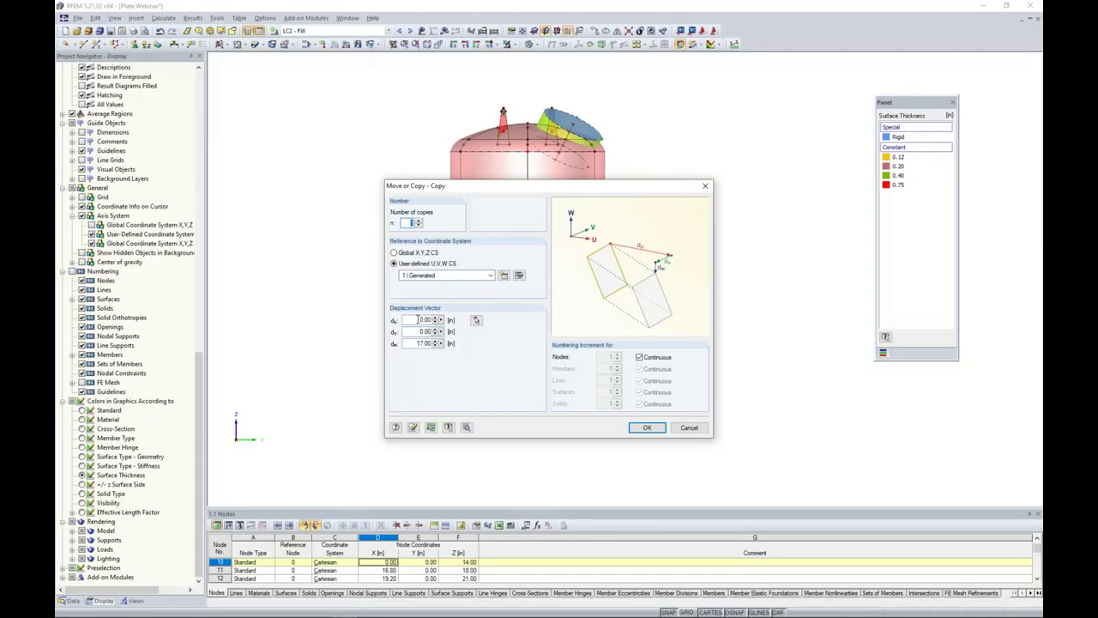
click(394, 252)
drag(415, 319, 441, 319)
key(Tab)
text(24)
key(Tab)
text(0)
key(Tab)
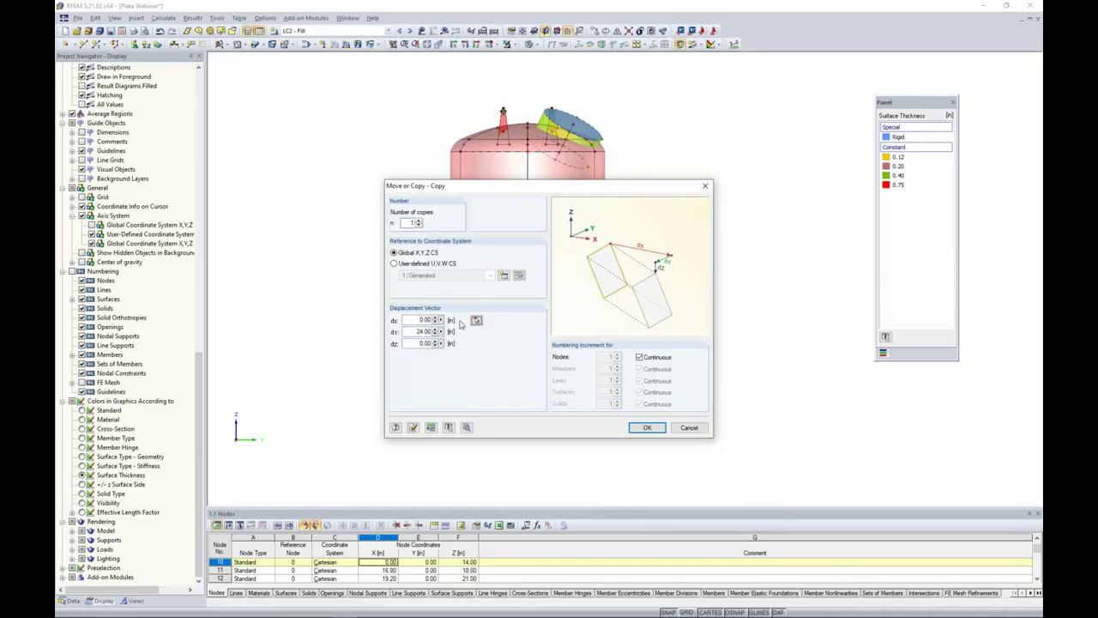
click(466, 426)
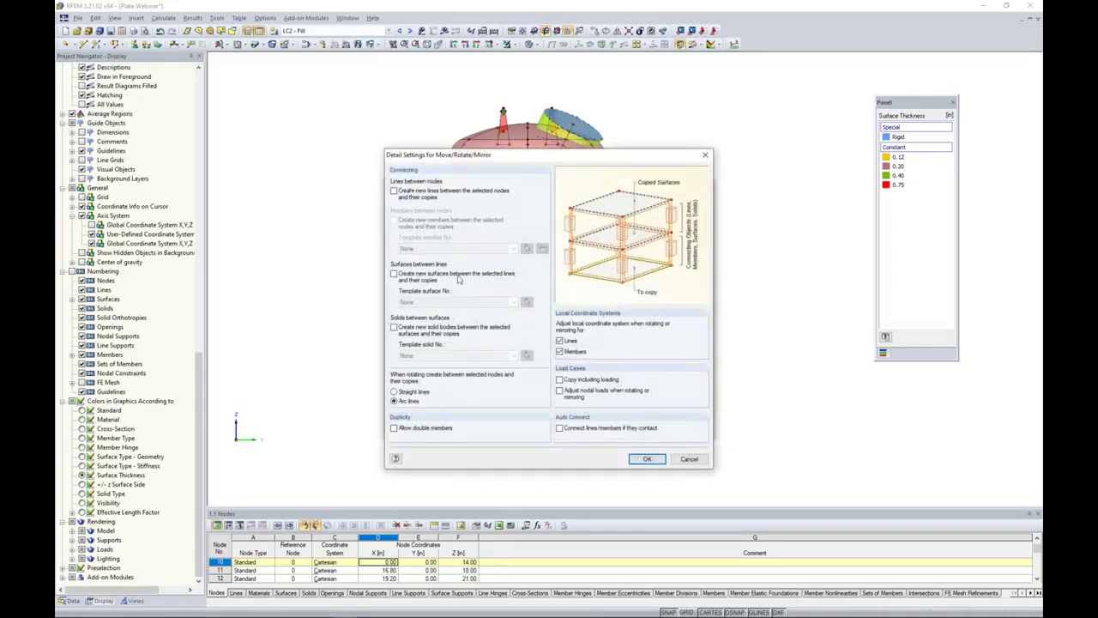
click(658, 463)
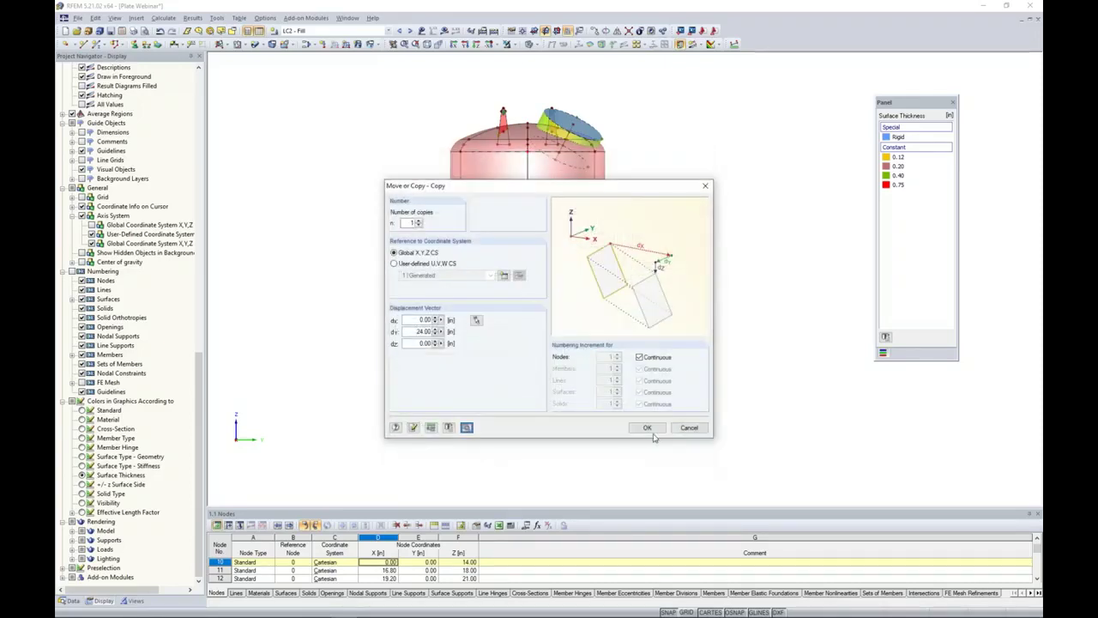
click(655, 429)
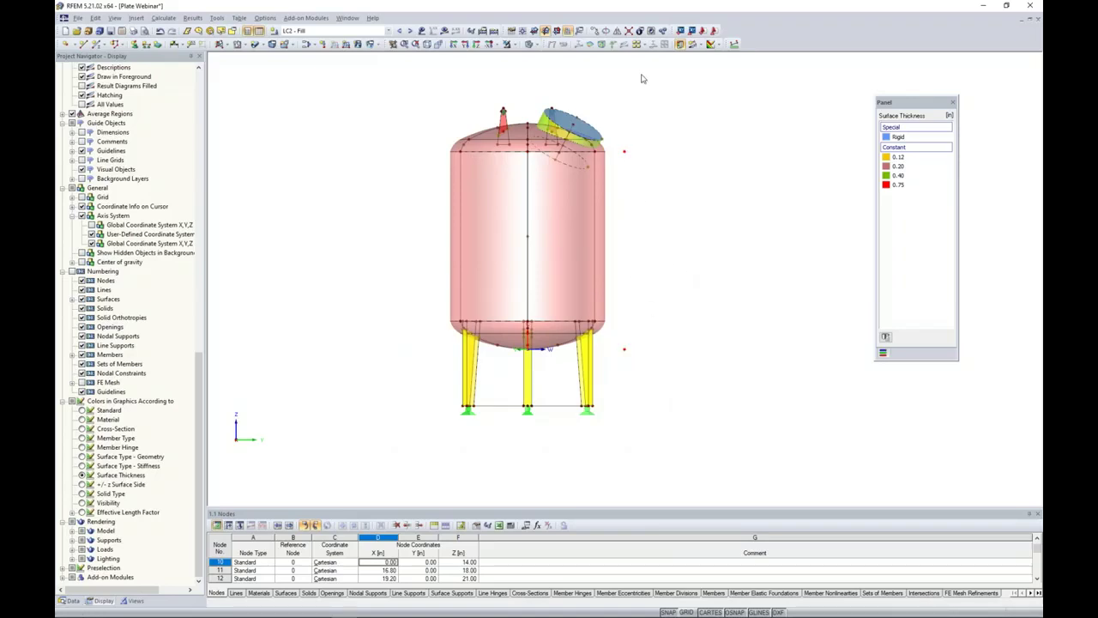
Mirror a copy of the two offset nodes about the global X-Z plane through the centre node at the leg bases
click(618, 32)
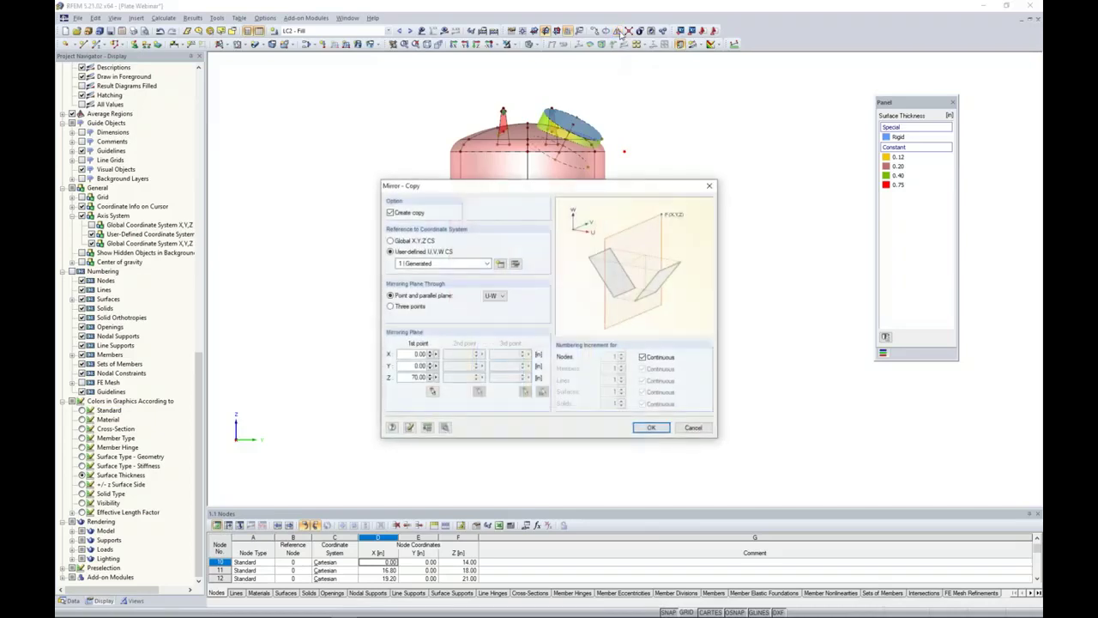
click(391, 241)
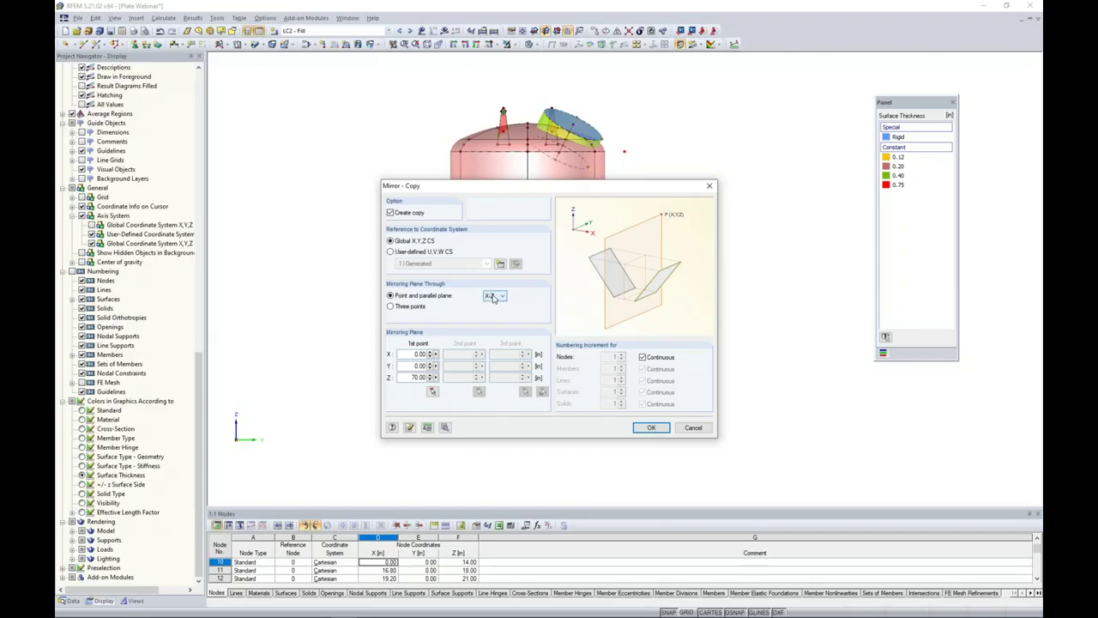
click(433, 391)
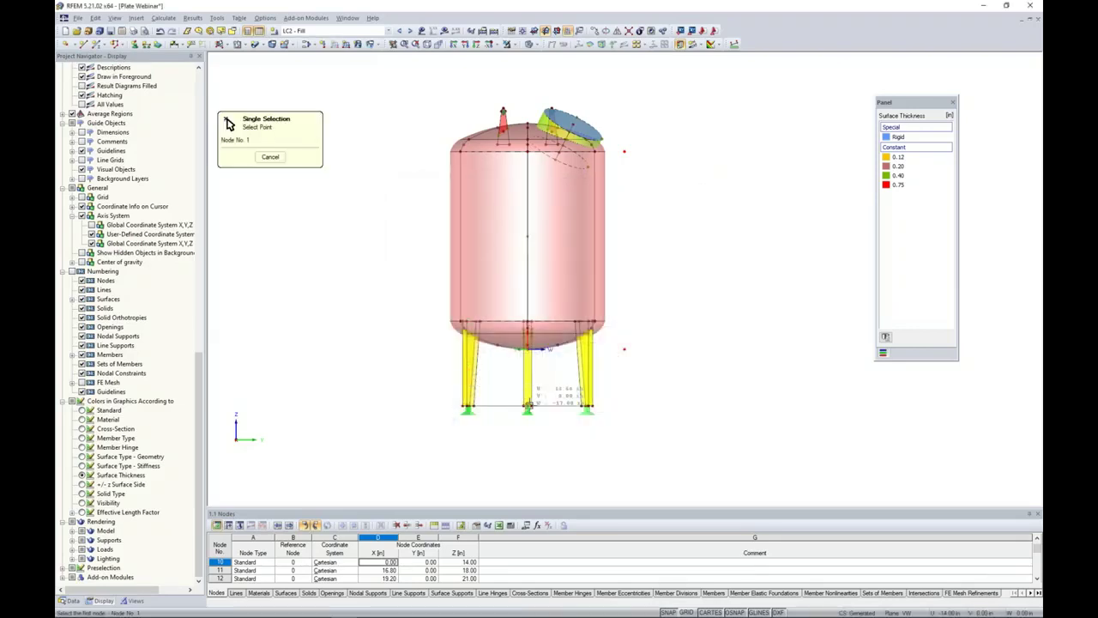
key(Escape)
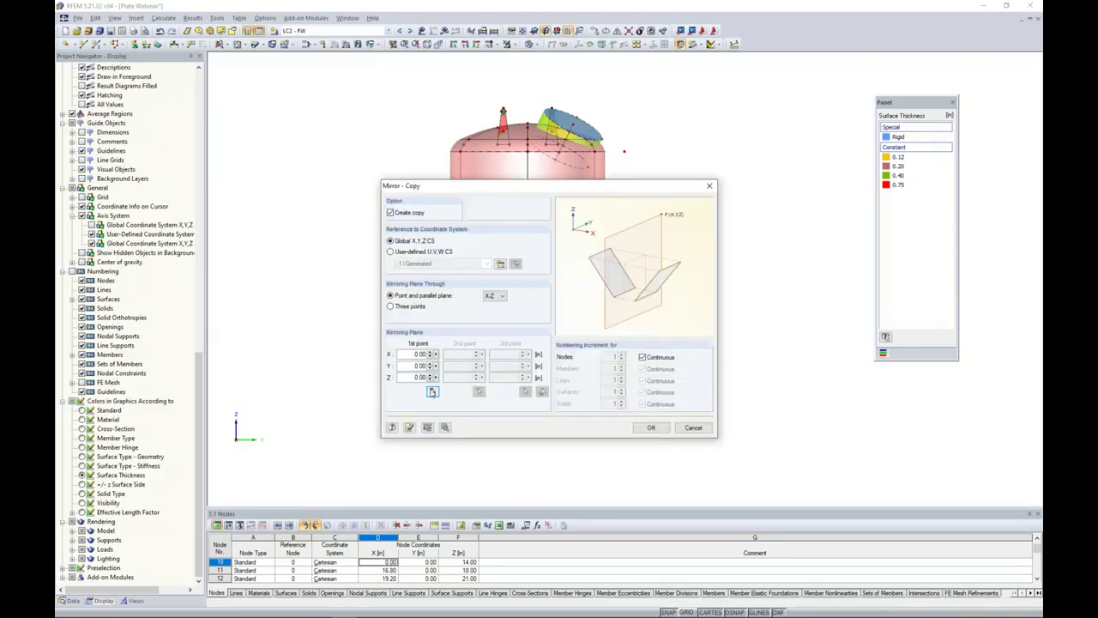
click(651, 427)
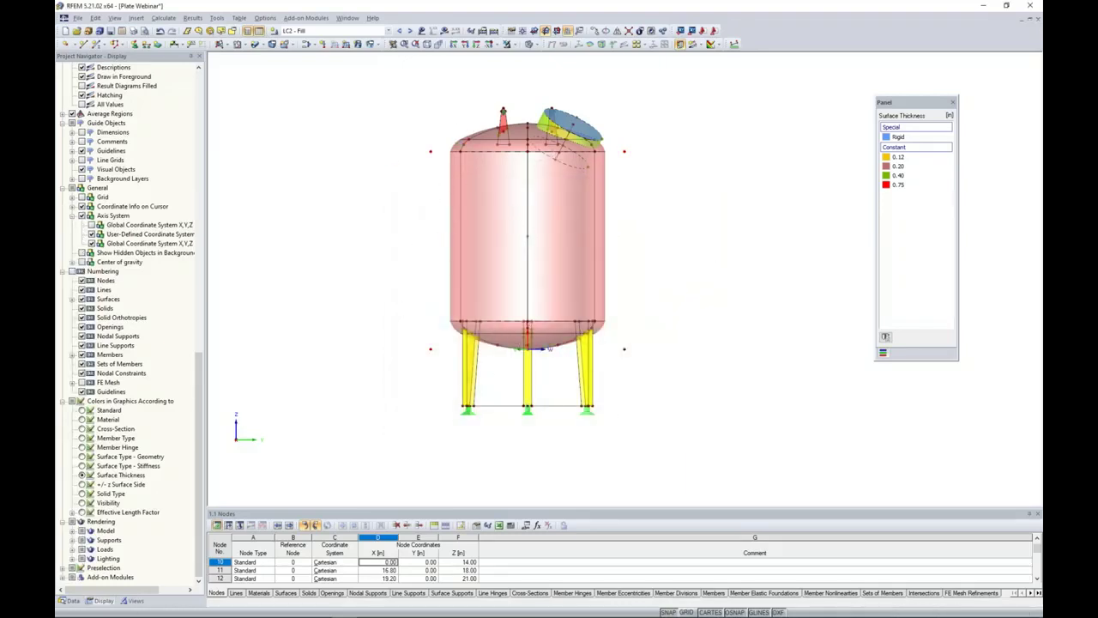
Set the X coordinate of the four free-standing nodes on both sides of the vessel to 0 in
drag(405, 127, 446, 380)
drag(618, 129, 652, 390)
ctrl+middle_drag(559, 243, 397, 248)
double_click(430, 169)
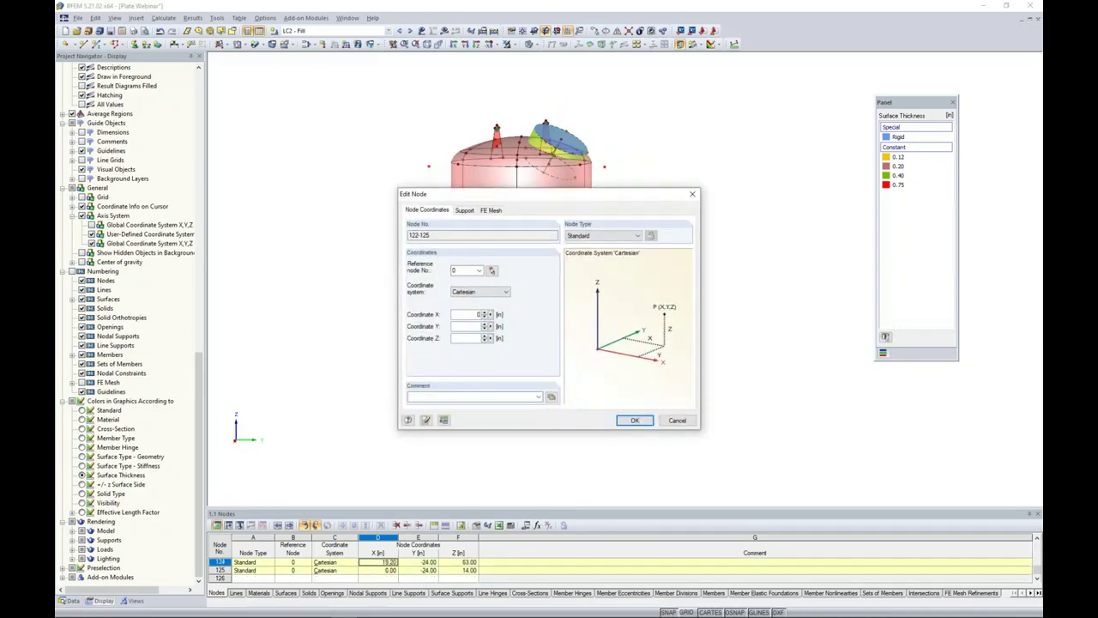
click(693, 194)
mouse_move(431, 327)
ctrl+middle_down()
mouse_move(568, 288)
mouse_move(679, 311)
mouse_move(784, 304)
mouse_move(431, 319)
mouse_move(383, 306)
mouse_move(422, 319)
ctrl+middle_up()
mouse_move(364, 295)
ctrl+middle_down()
mouse_move(351, 271)
mouse_move(374, 294)
ctrl+middle_up()
scroll(381, 270, down, 1)
scroll(371, 292, up, 4)
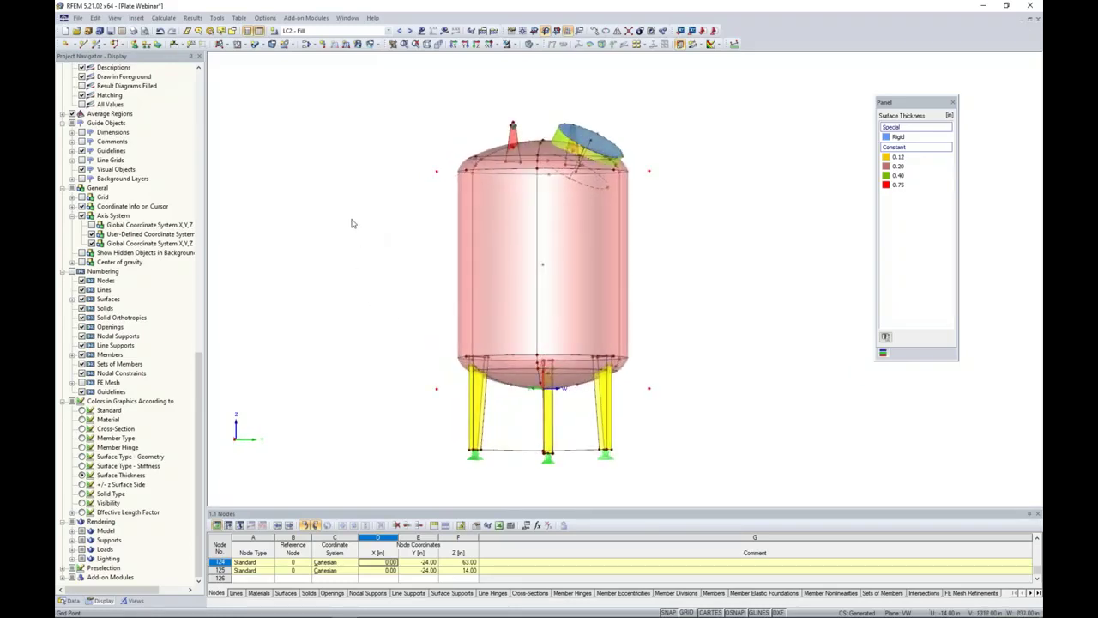
Start a free rectangular load and, showing only 0.2 in thick surfaces, assign it to the shell and bottom-head surfaces 3,5,8,10,13,15,41-46
click(377, 46)
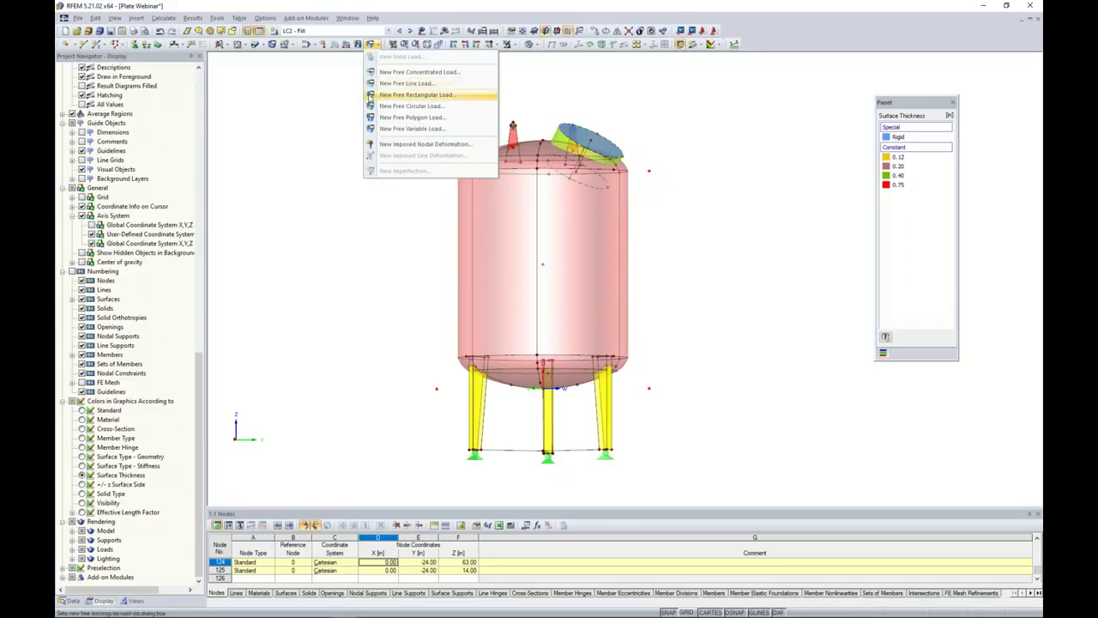
click(386, 97)
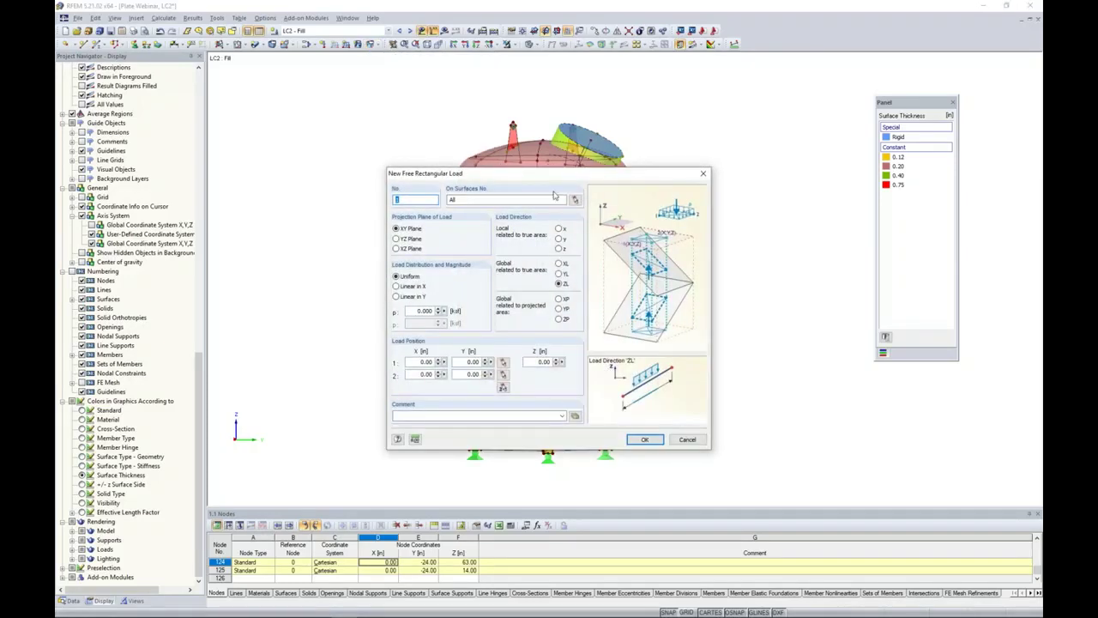
click(574, 200)
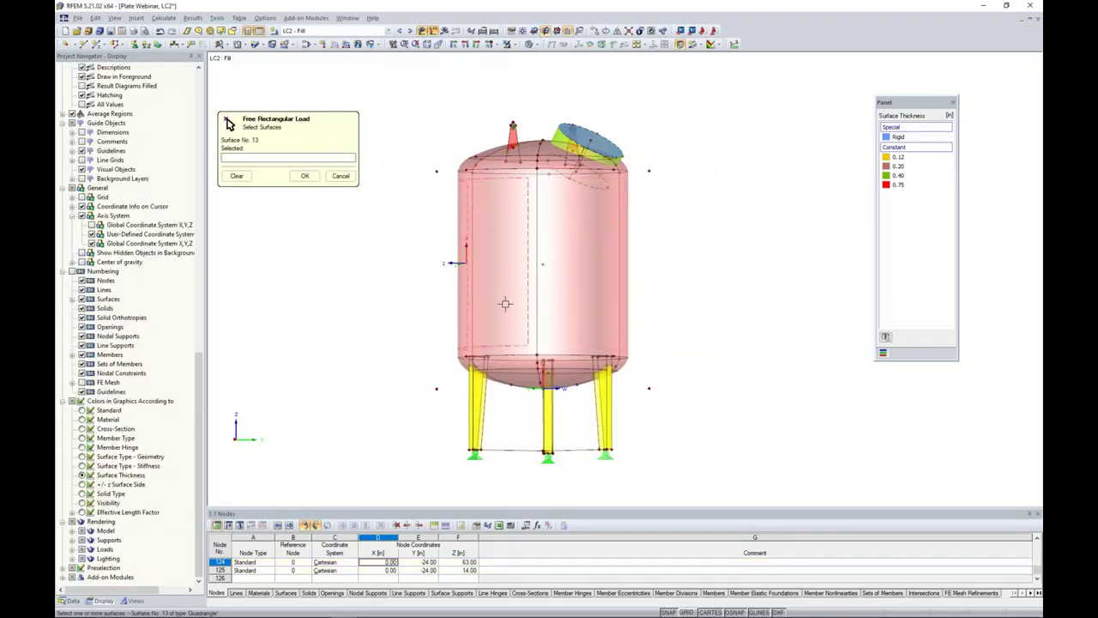
middle_drag(402, 344, 414, 307)
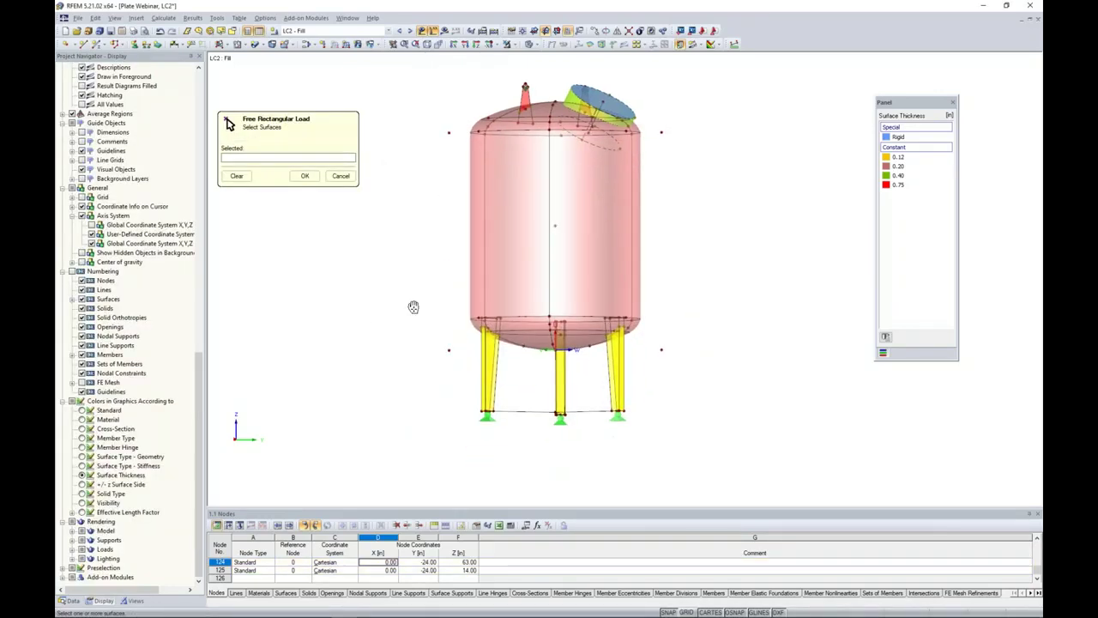
click(134, 600)
click(94, 412)
click(95, 404)
click(115, 403)
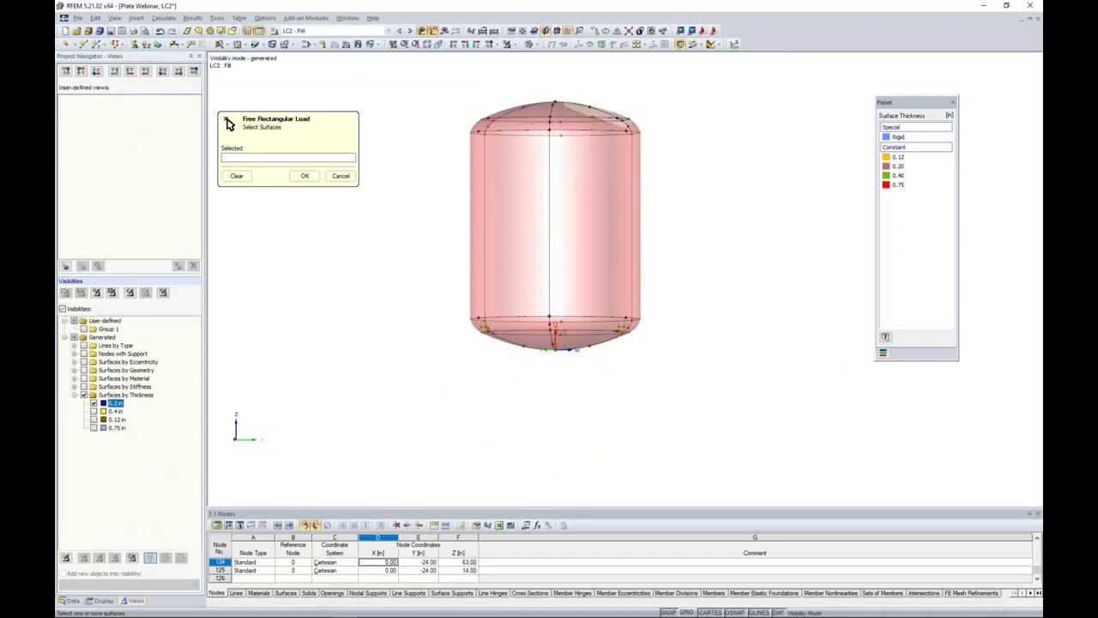
drag(717, 391, 436, 127)
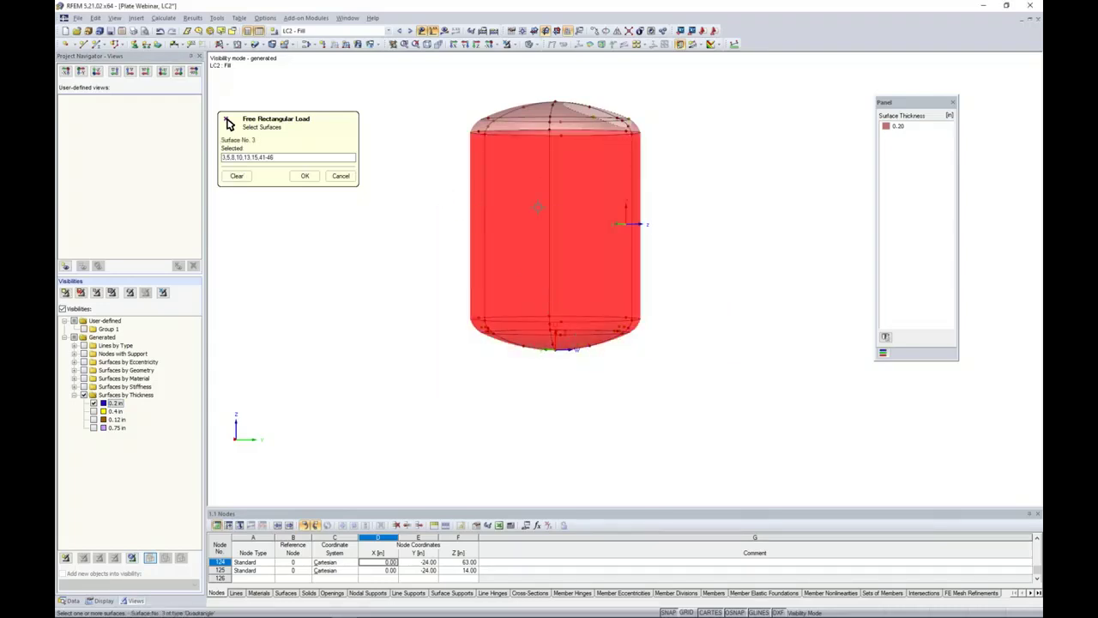
click(304, 176)
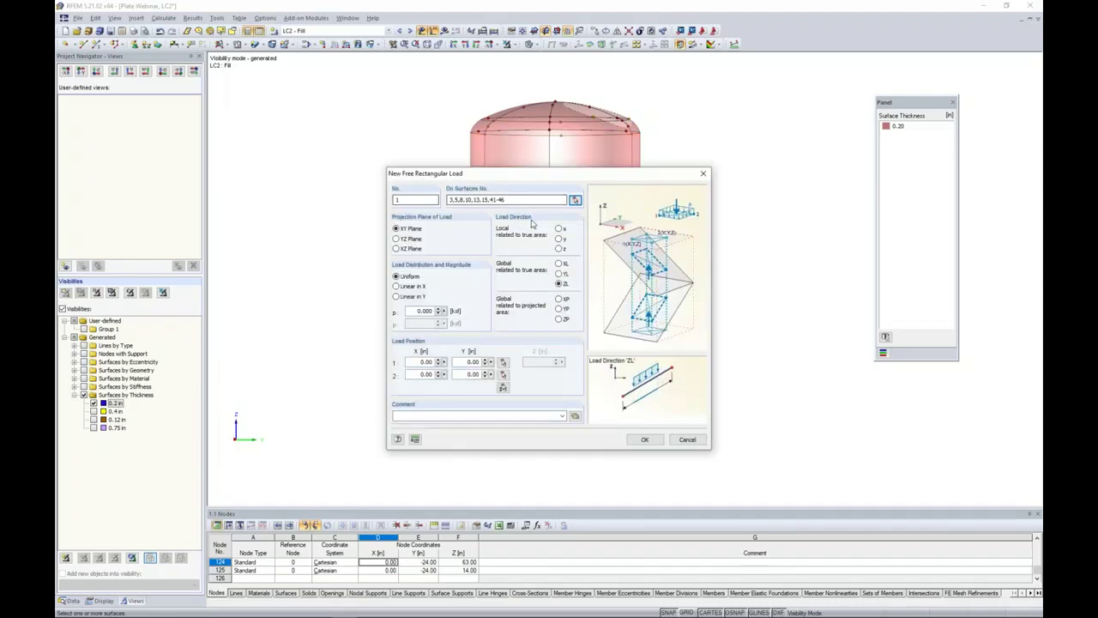
Set the fill load to local z direction, YZ projection plane, linear in Z, with a second magnitude of 0.4 ksf
click(558, 249)
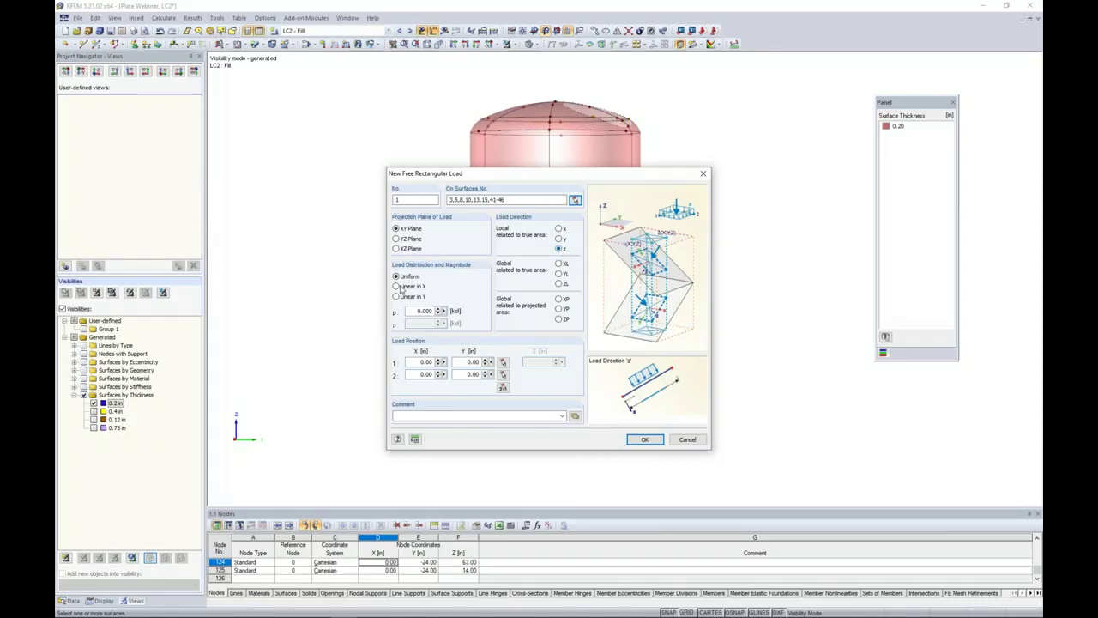
click(395, 239)
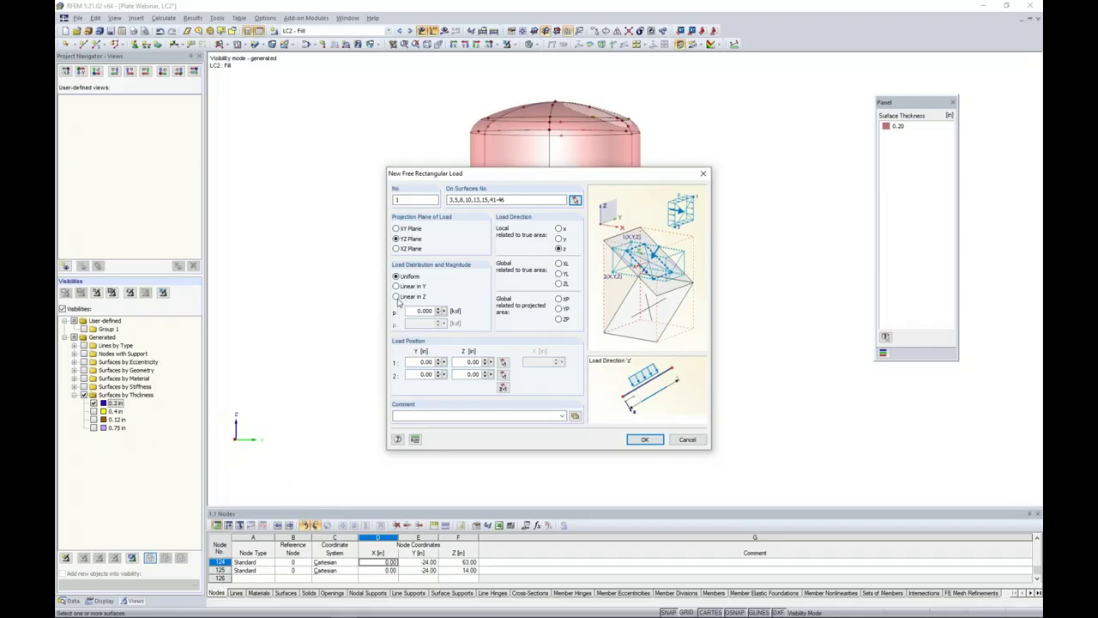
click(396, 297)
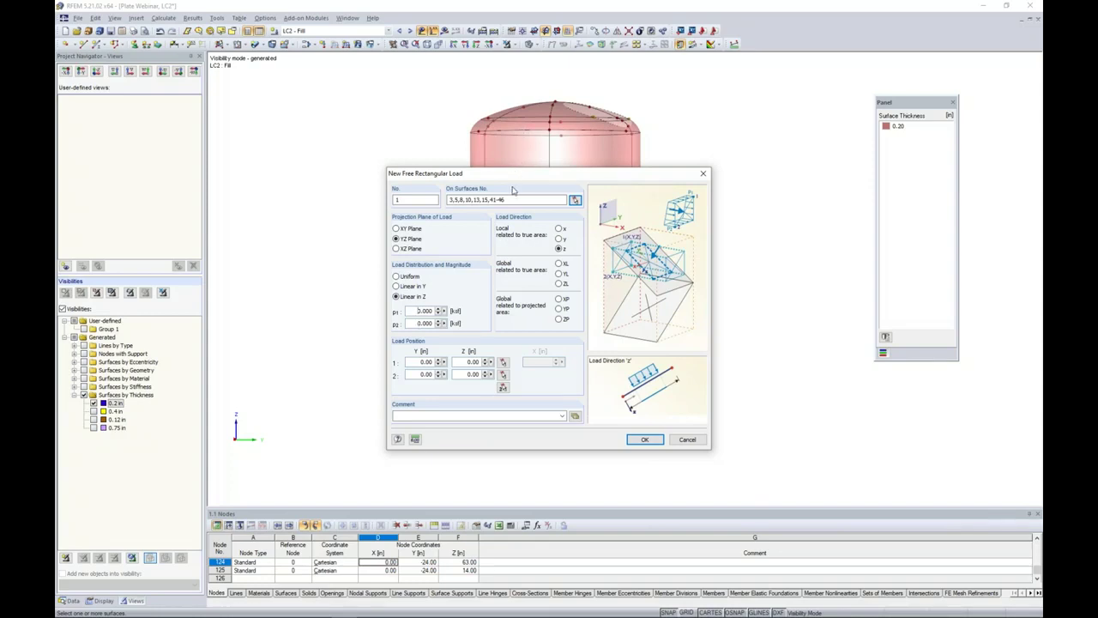
drag(417, 323, 481, 329)
text(0.4)
With all objects visible again, span the fill load between the free-standing nodes from Y -24, Z 63 to Y 24, Z 14 in and accept it
click(503, 388)
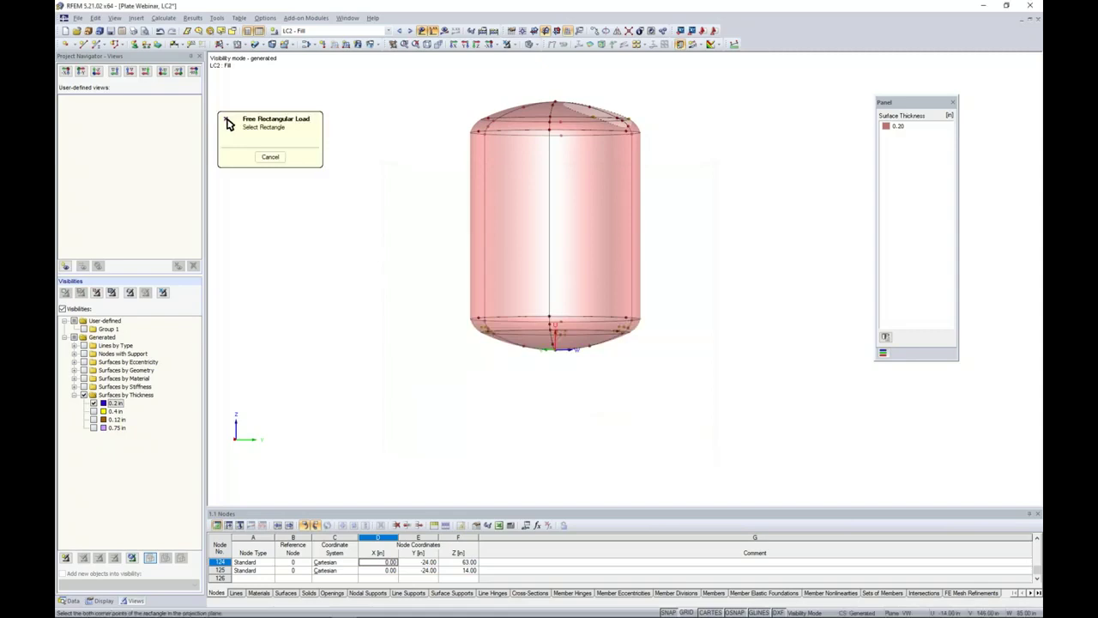
click(506, 45)
click(448, 131)
click(661, 350)
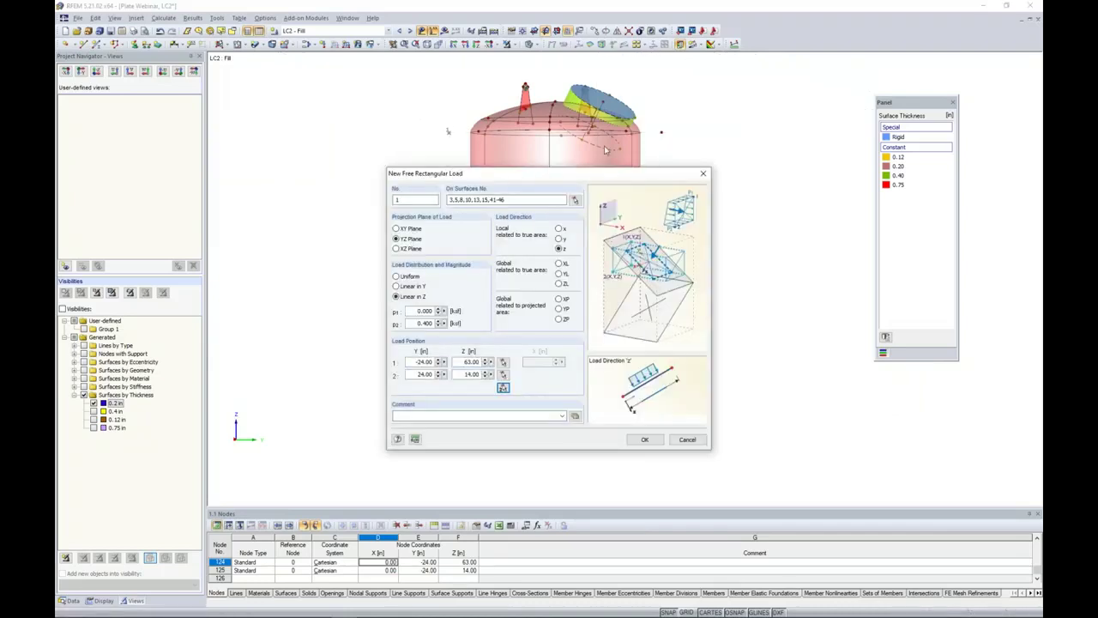
click(646, 439)
ctrl+middle_drag(683, 341, 718, 343)
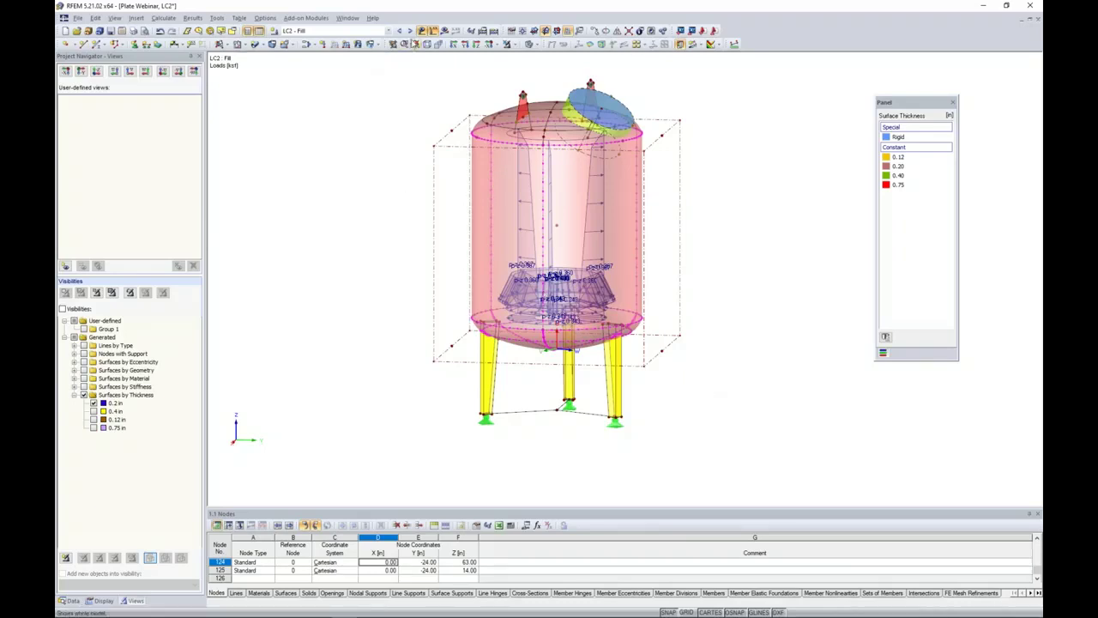
Make load case LC3 - Wind current and copy the four free-standing nodes once by 7 in along global Z
click(411, 32)
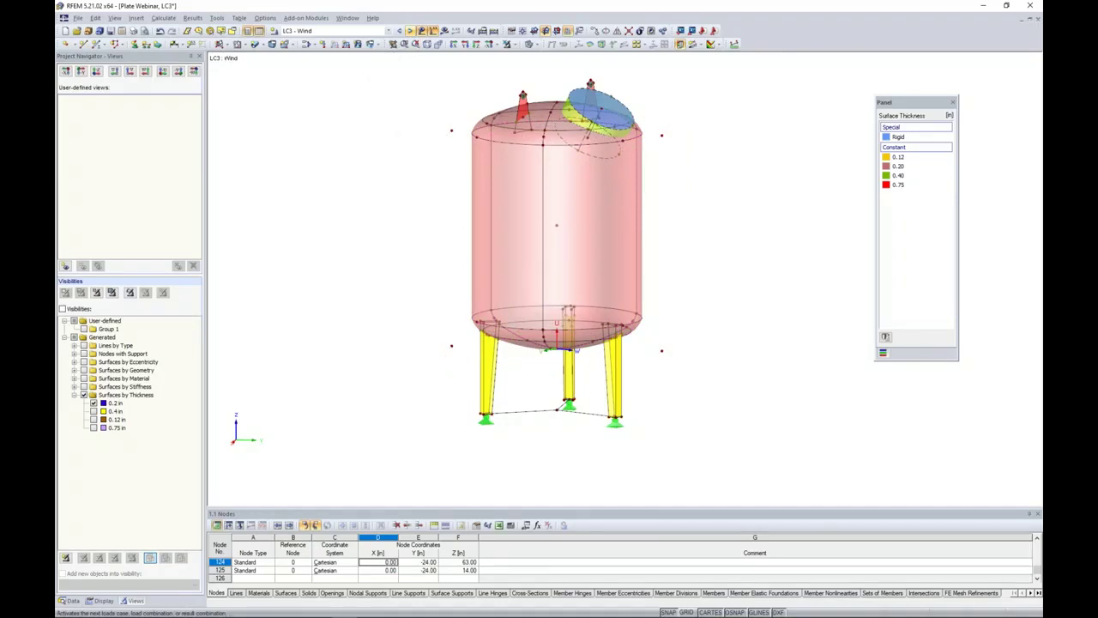
ctrl+middle_drag(375, 183, 404, 157)
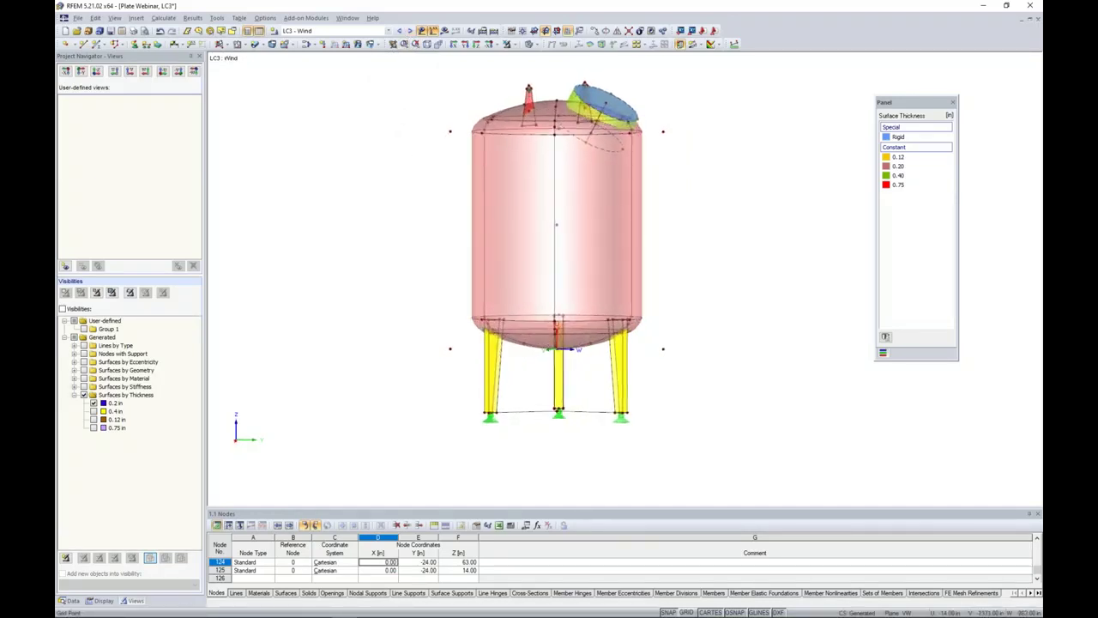
drag(464, 362, 418, 109)
drag(692, 372, 655, 112)
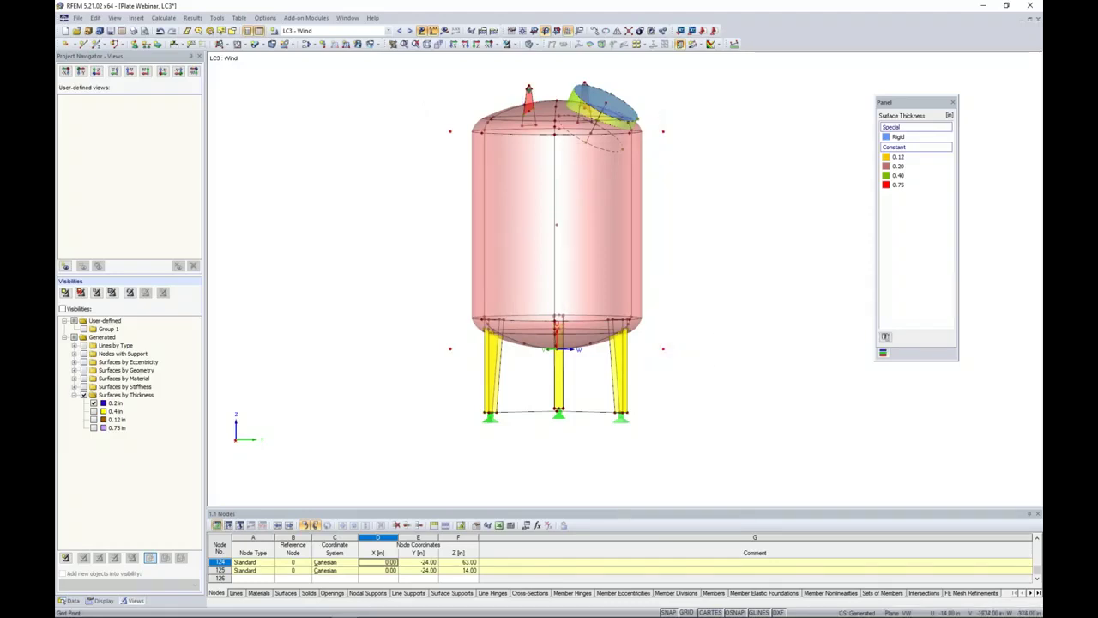
click(597, 31)
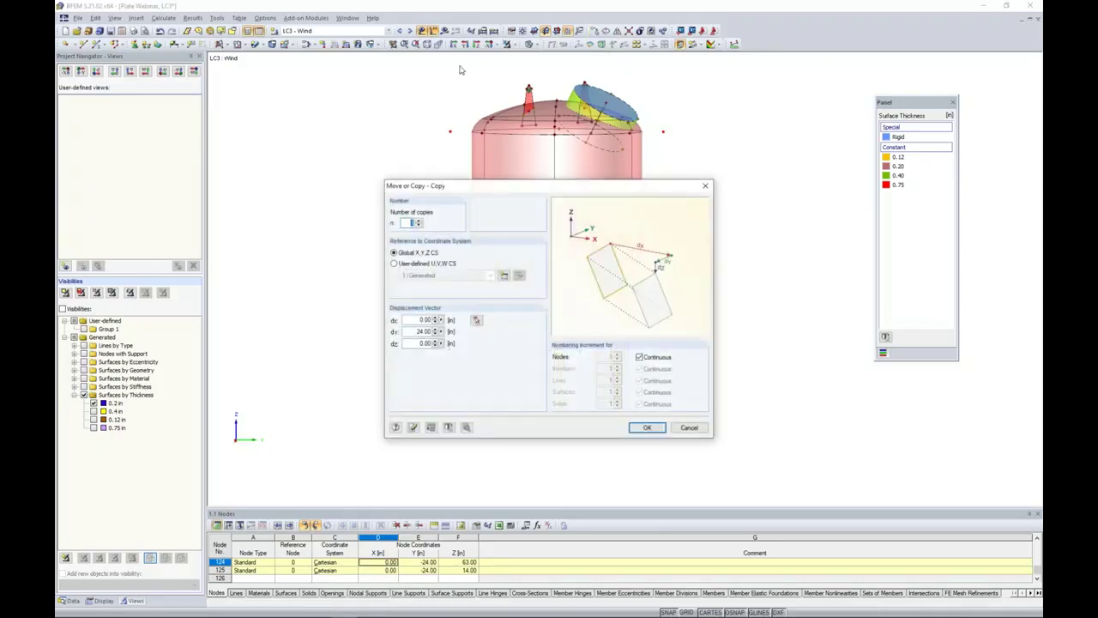
drag(408, 331, 491, 346)
text(0)
key(Tab)
text(1)
click(646, 427)
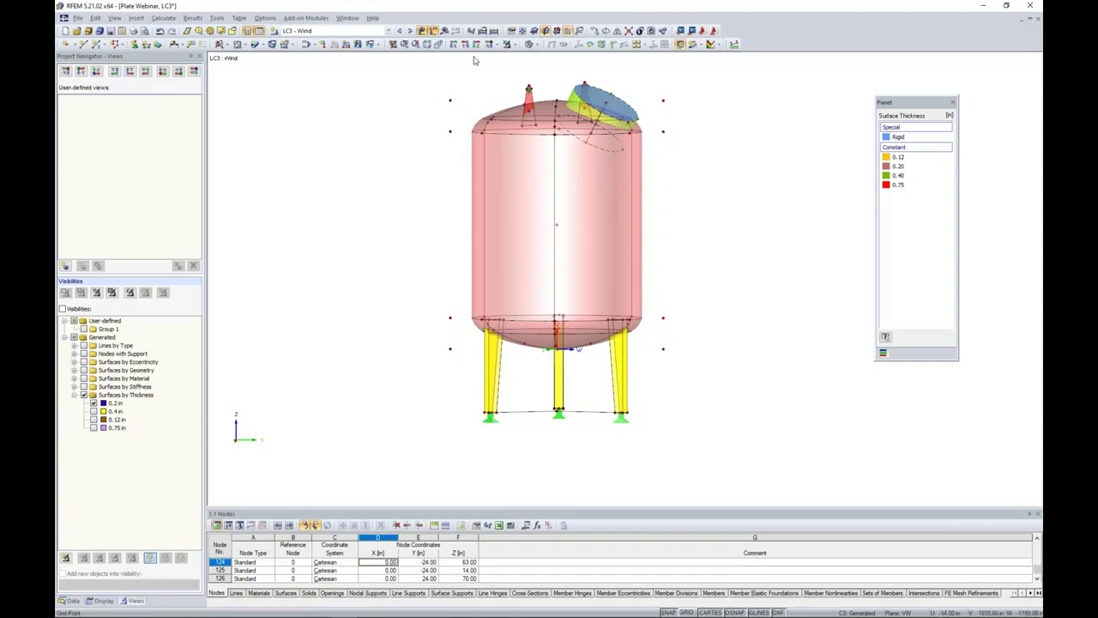
Start a free rectangular load for the wind case and assign it to the cylindrical shell surfaces 3, 8 and 13
click(376, 43)
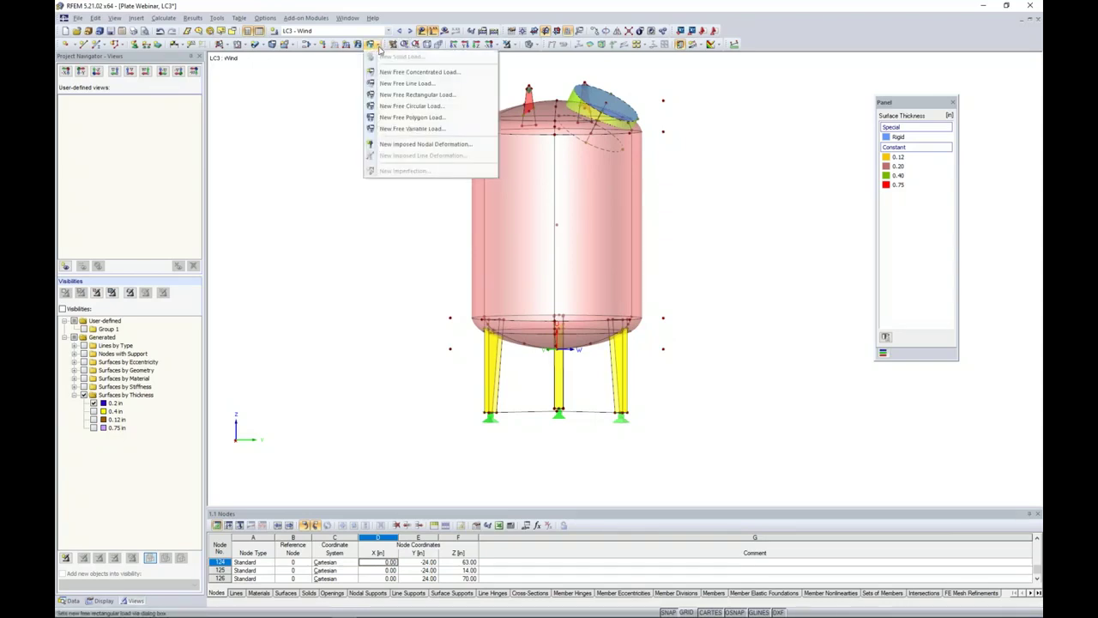
click(416, 94)
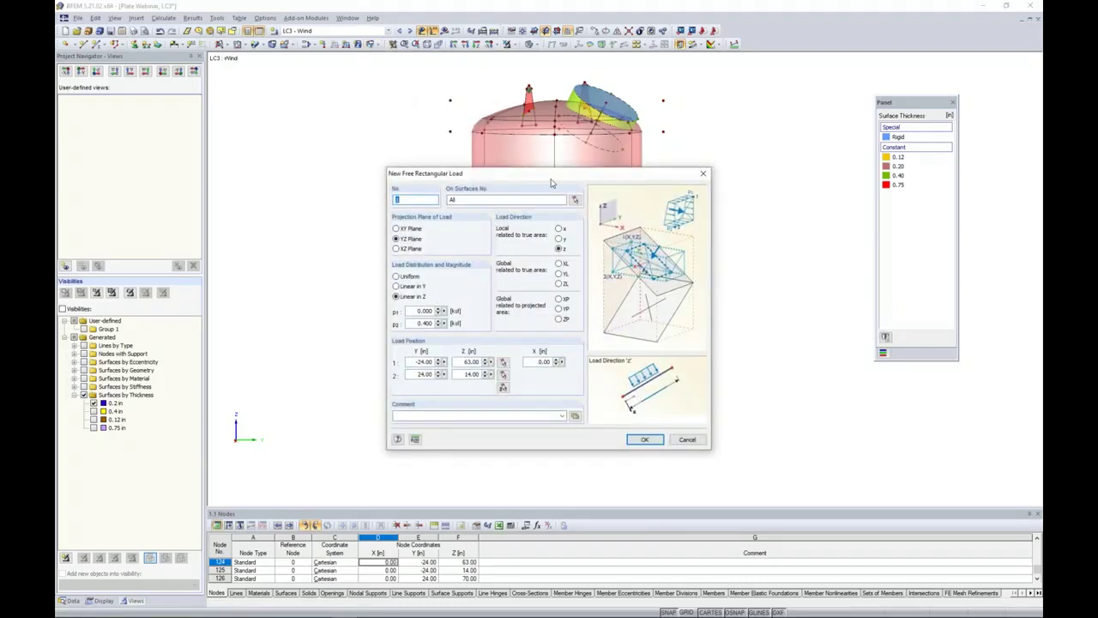
click(574, 199)
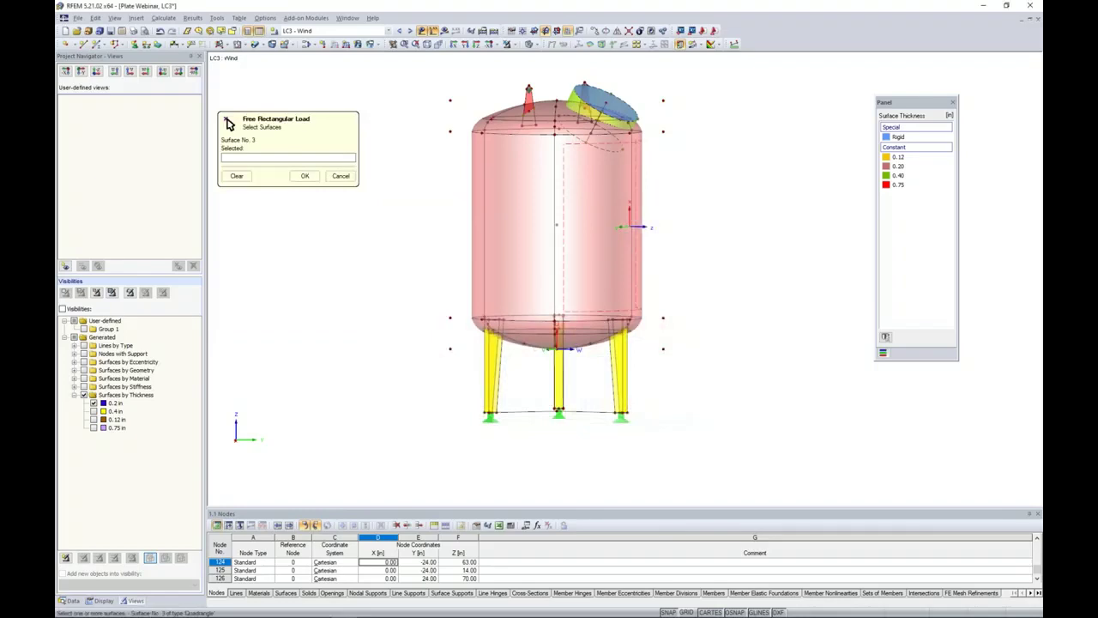
click(692, 249)
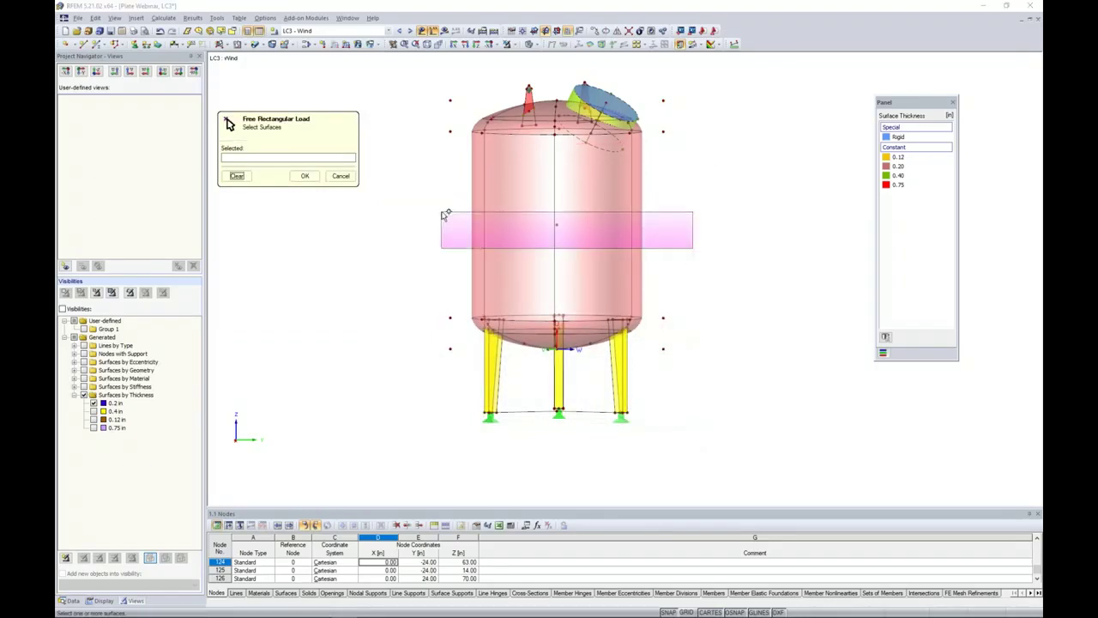
click(443, 213)
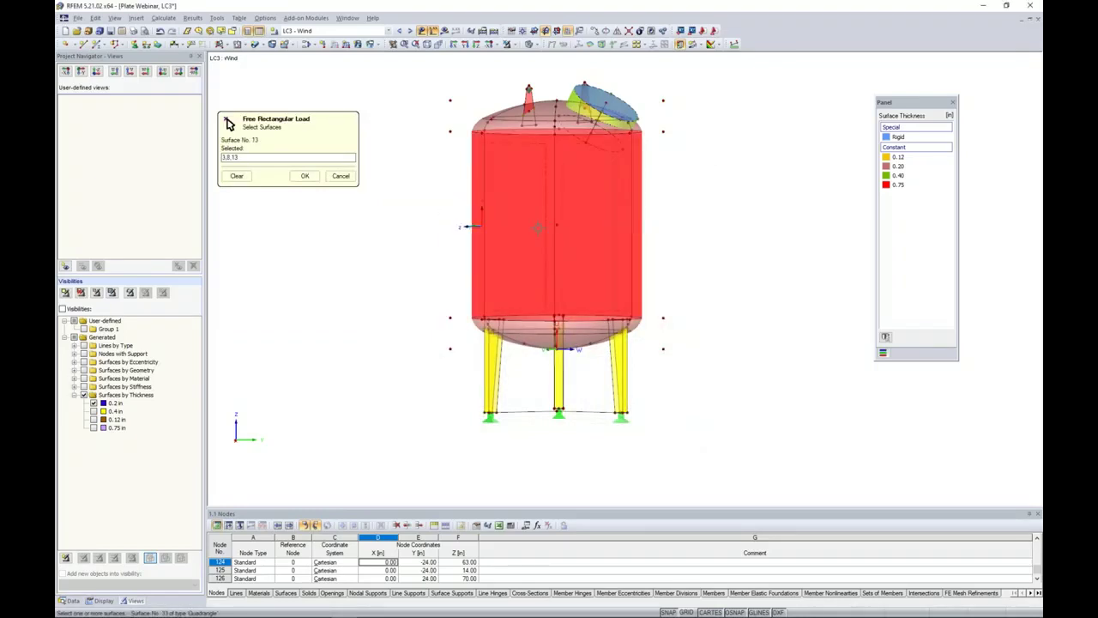
click(305, 176)
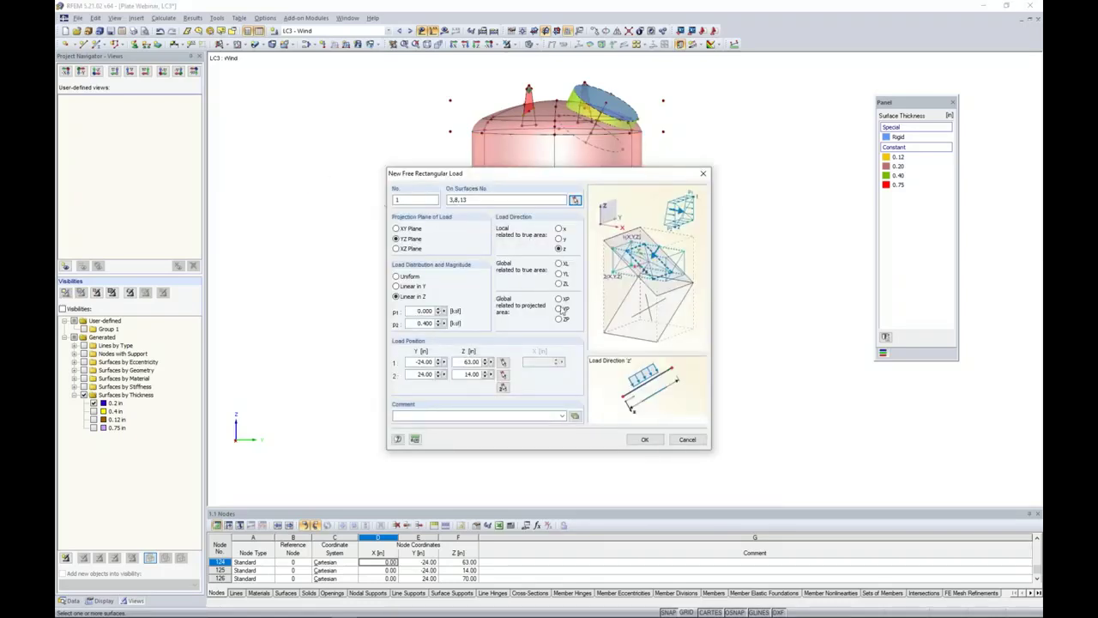
Set the wind load to the projected global XP direction with a uniform magnitude of -0.011 ksf
click(560, 300)
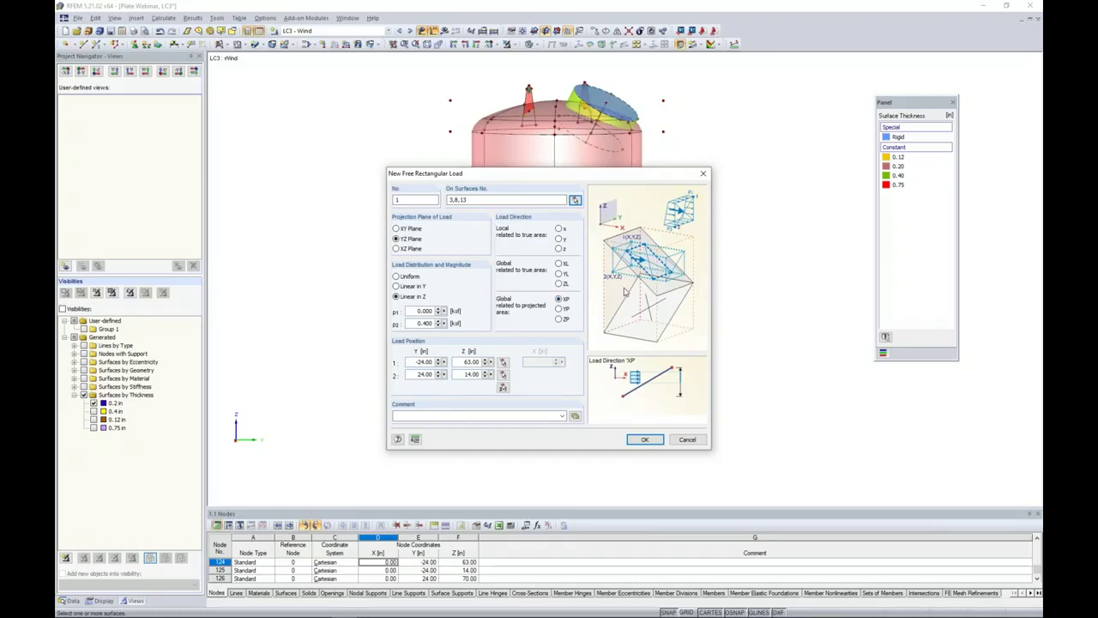
click(396, 276)
double_click(413, 310)
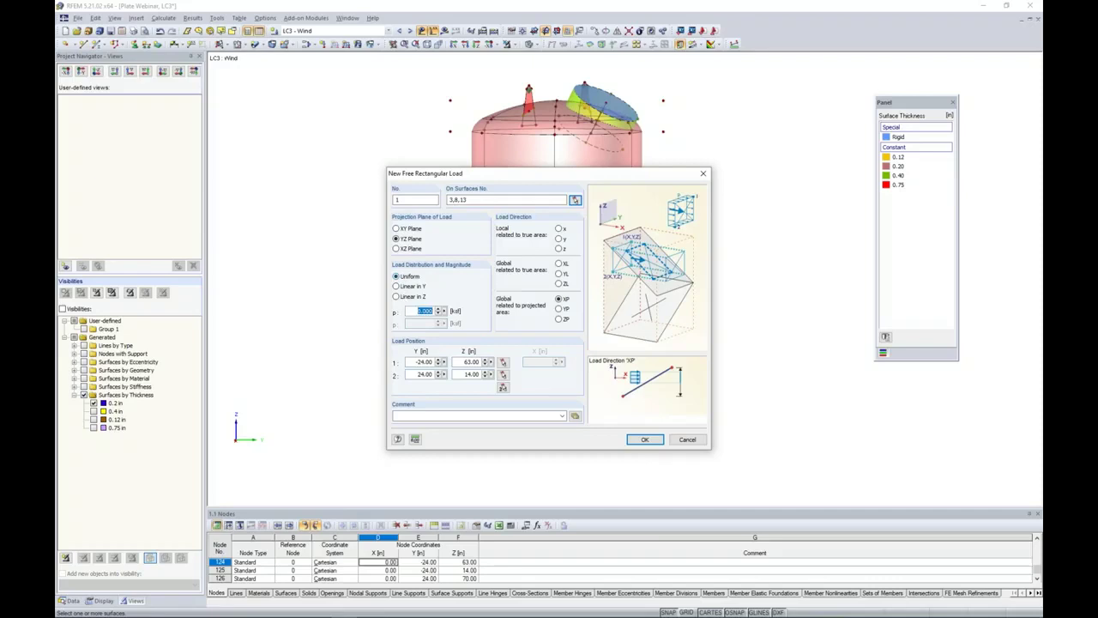
text(-0)
Span the wind load on the cylindrical shell from Y -24, Z 63 to Y 24, Z 21 in between the free-standing nodes and accept it
click(503, 387)
click(450, 131)
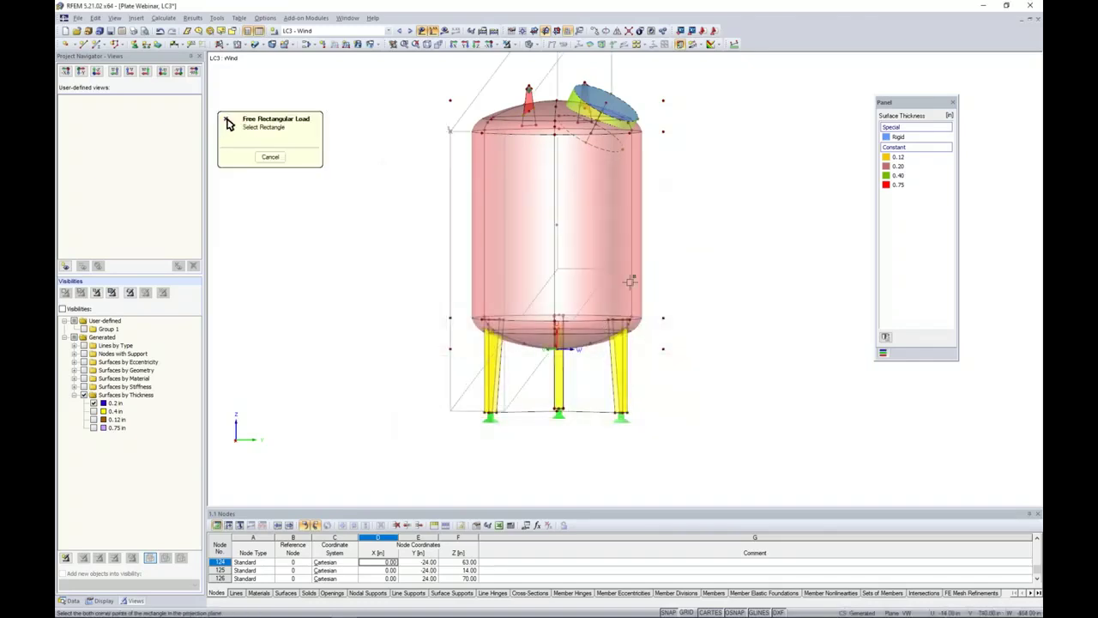
click(665, 318)
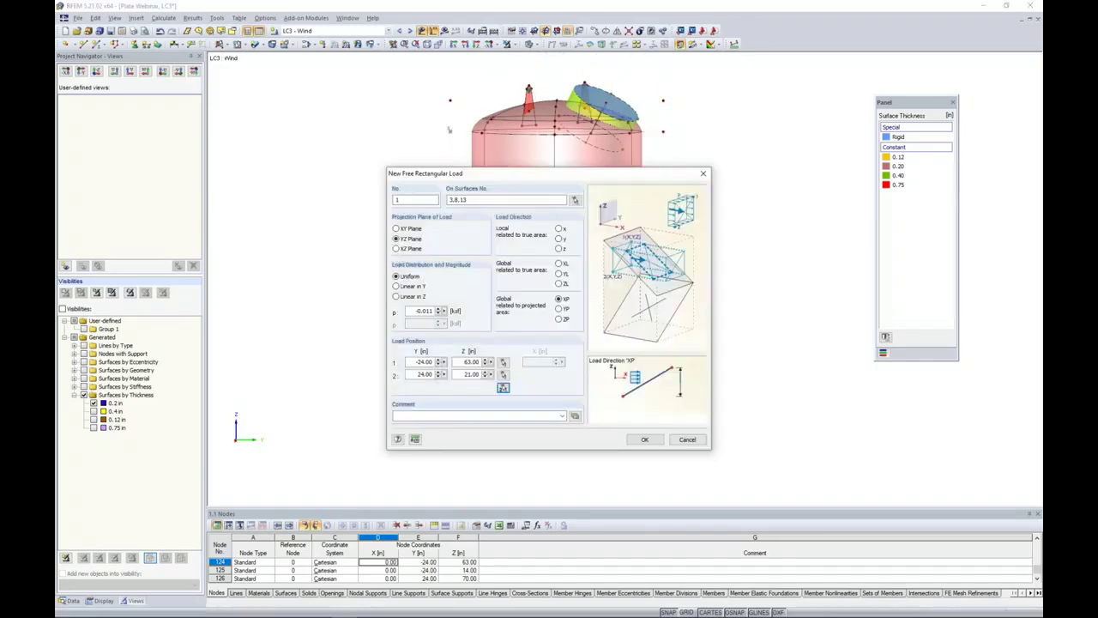
click(644, 439)
Start another free rectangular load and, with only the 0.2 in surfaces visible, assign it to top head surfaces 6, 7, 11, 12, 17 and 19
middle_drag(728, 335, 392, 355)
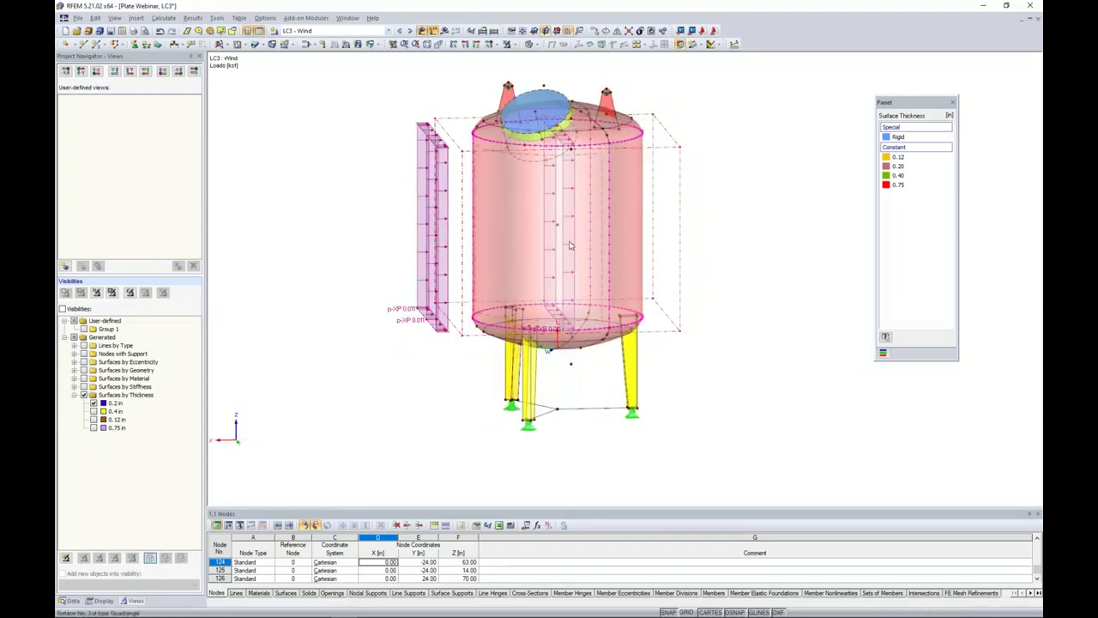
middle_drag(573, 240, 677, 217)
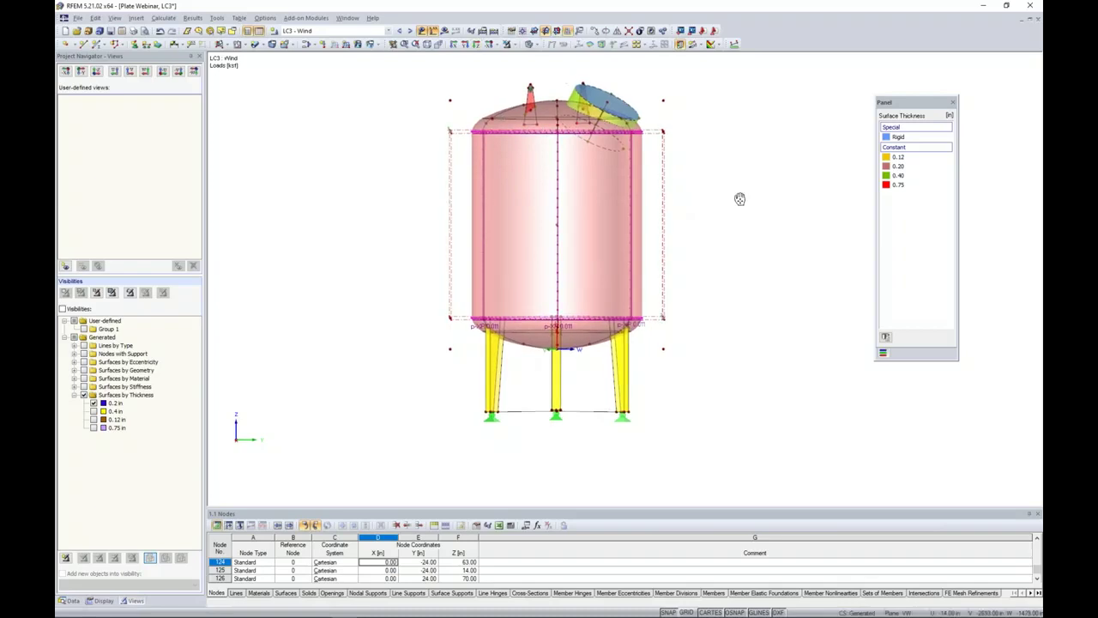
middle_drag(743, 196, 713, 229)
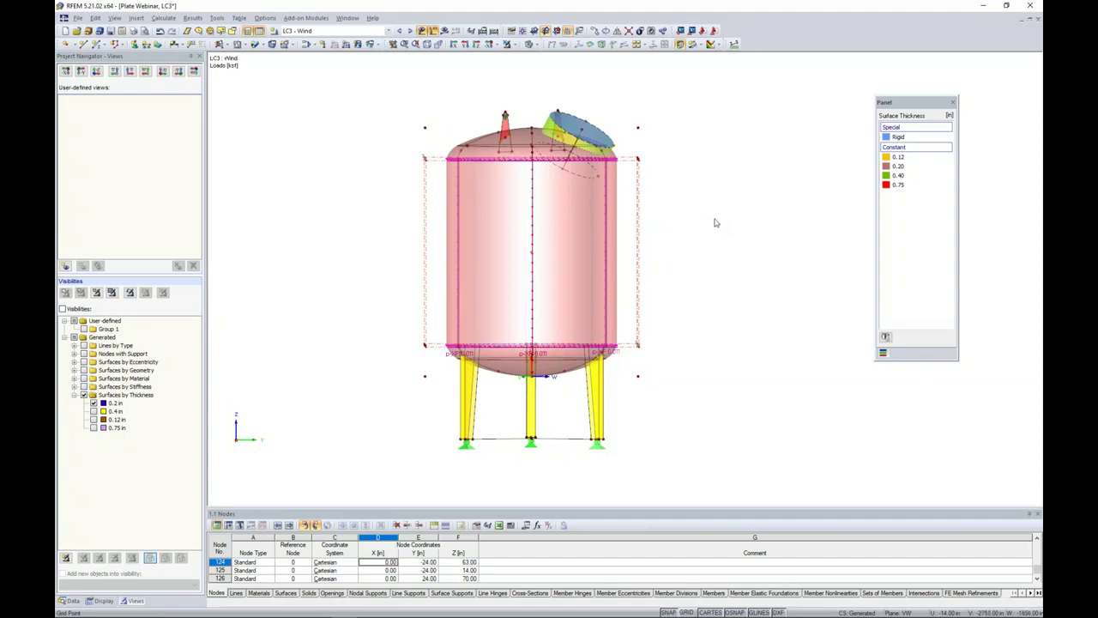
middle_drag(715, 223, 706, 215)
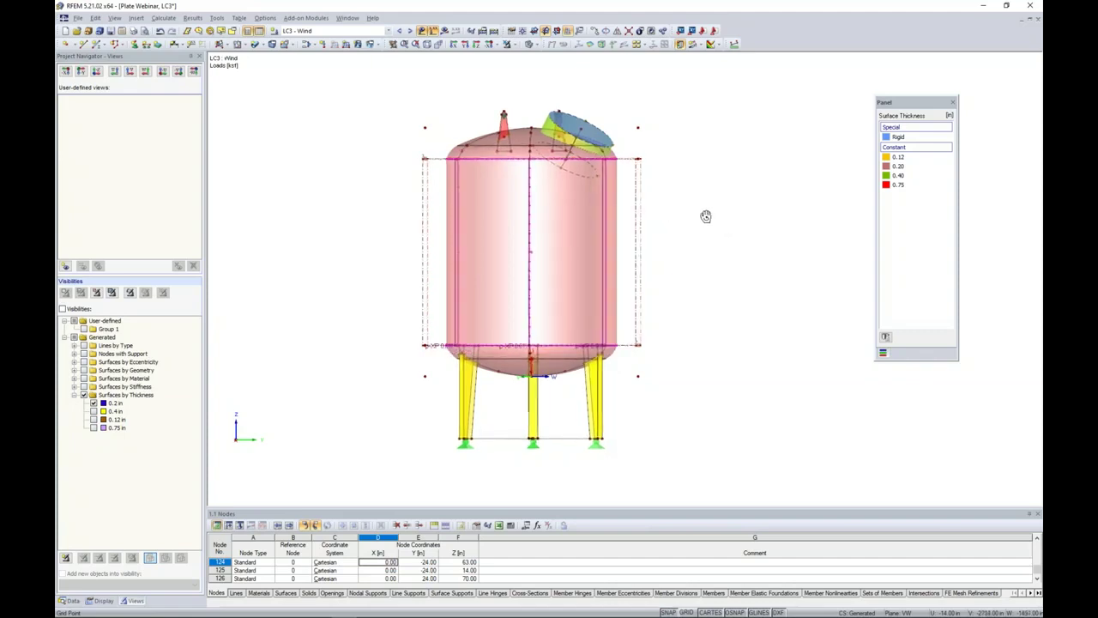
click(378, 47)
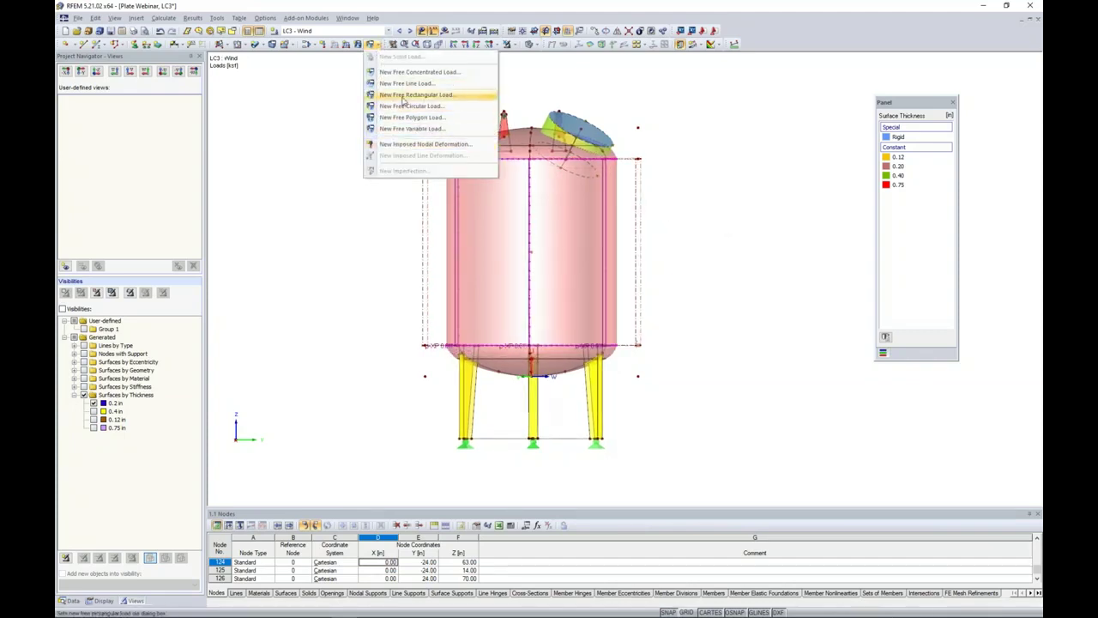
click(400, 96)
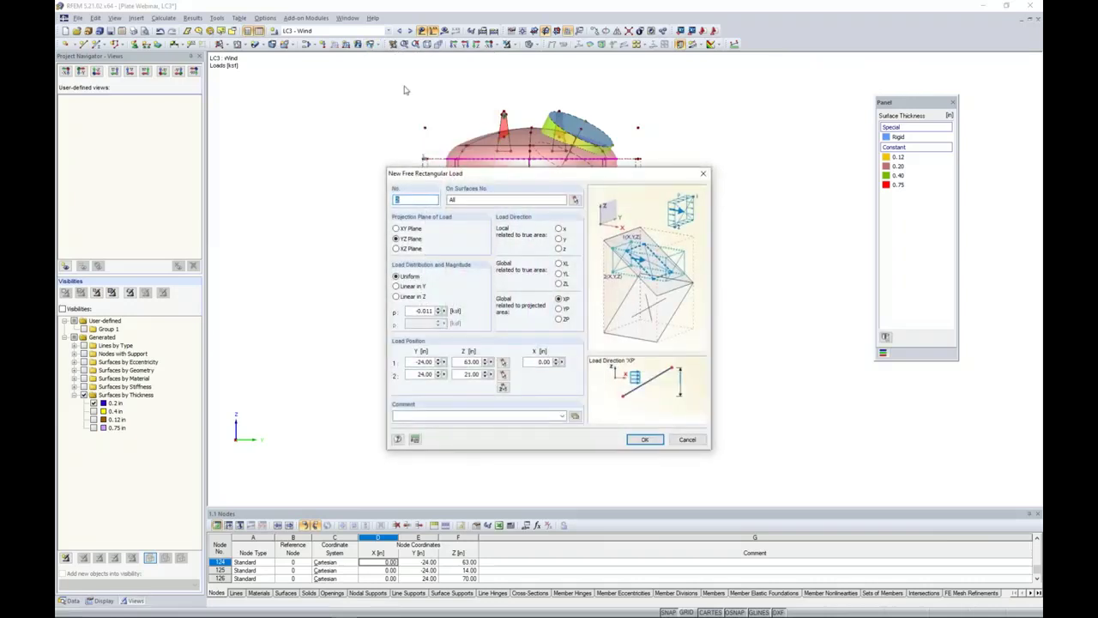
click(577, 201)
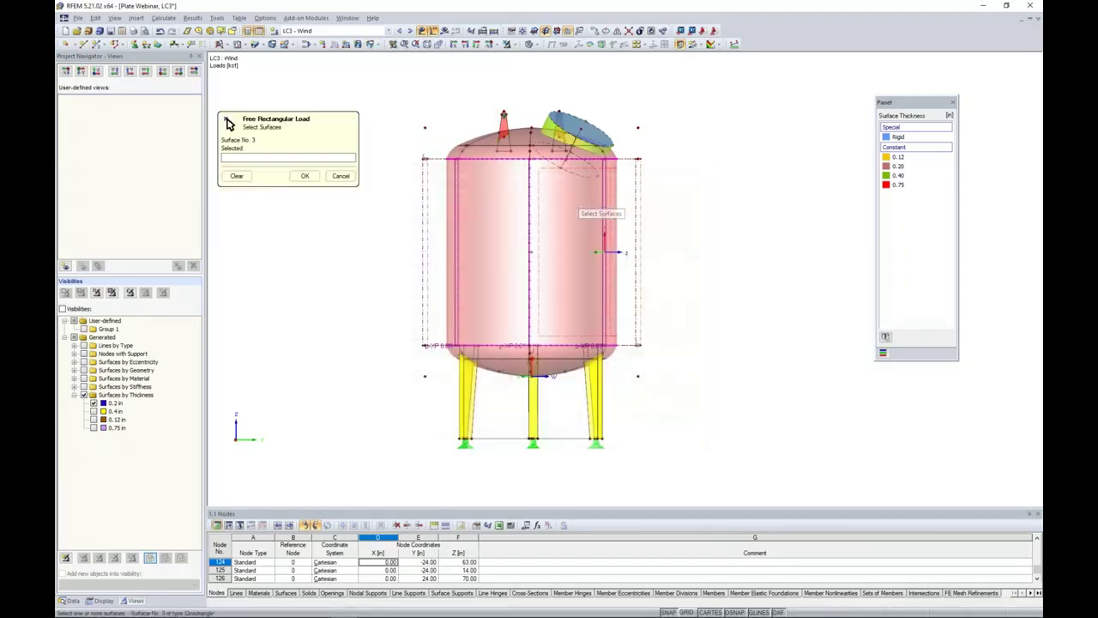
click(94, 403)
click(94, 403)
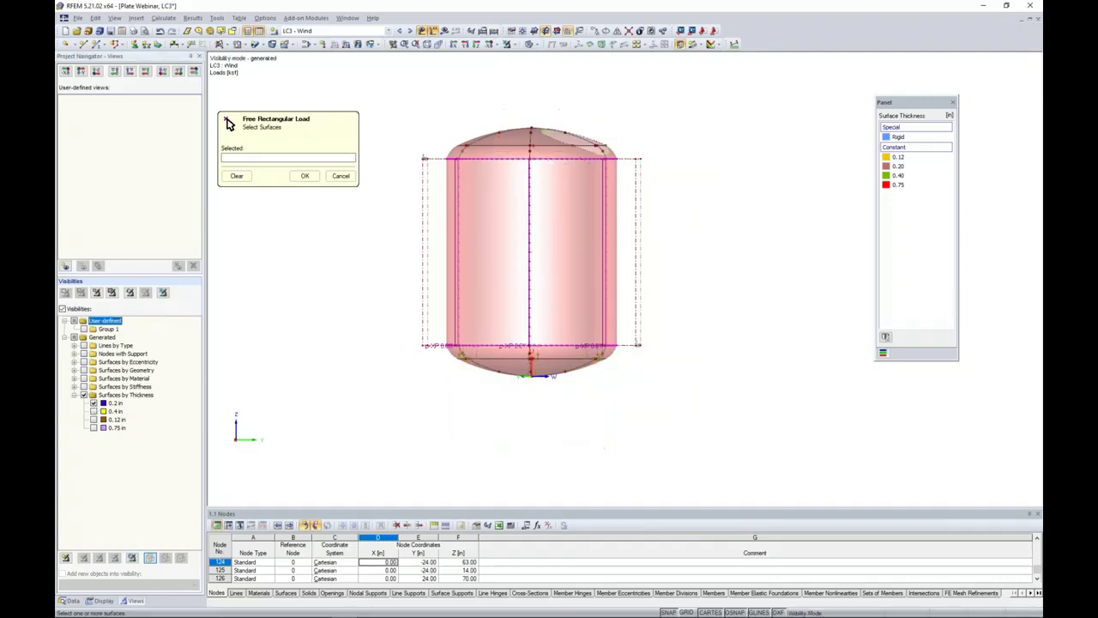
drag(412, 84, 691, 189)
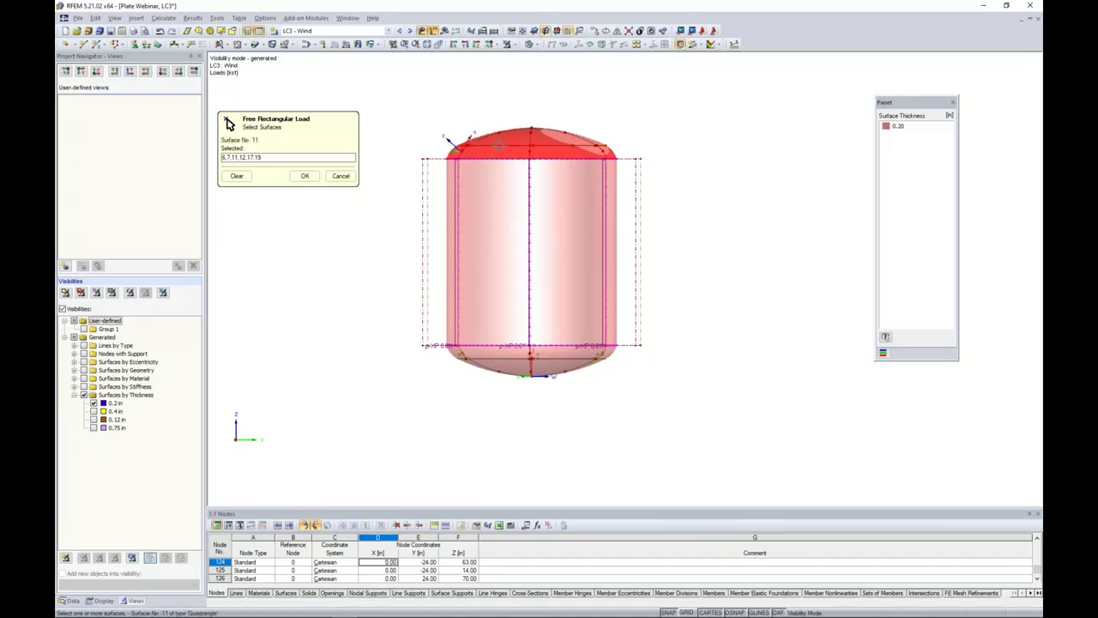
click(302, 176)
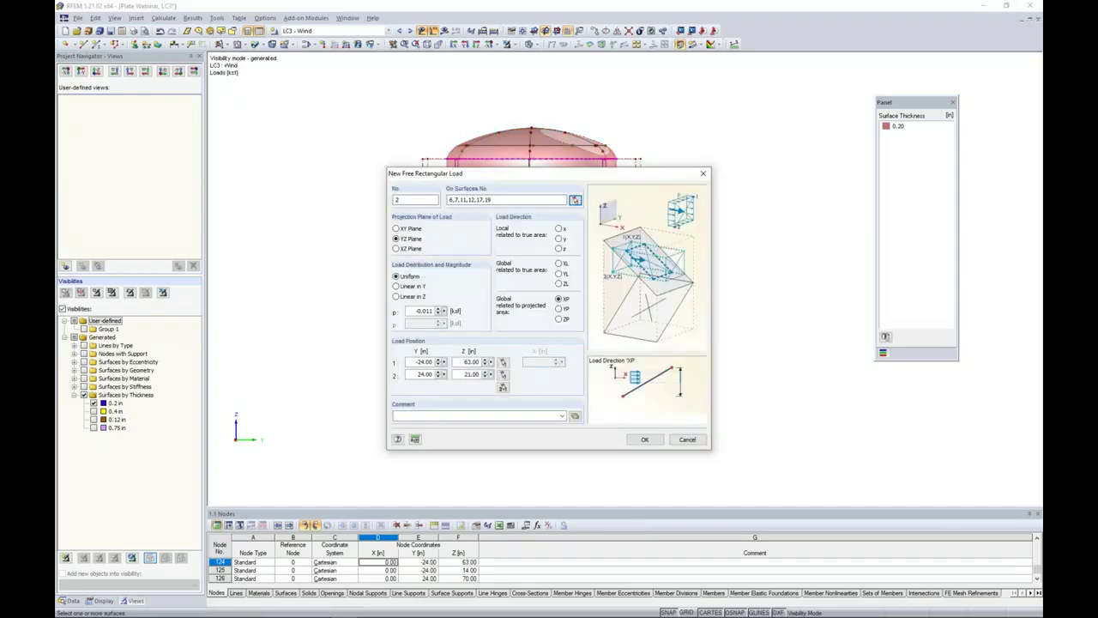
Set the top head load to the local z direction, varying linearly in Z from 0.026 to 0.009 ksf
click(559, 248)
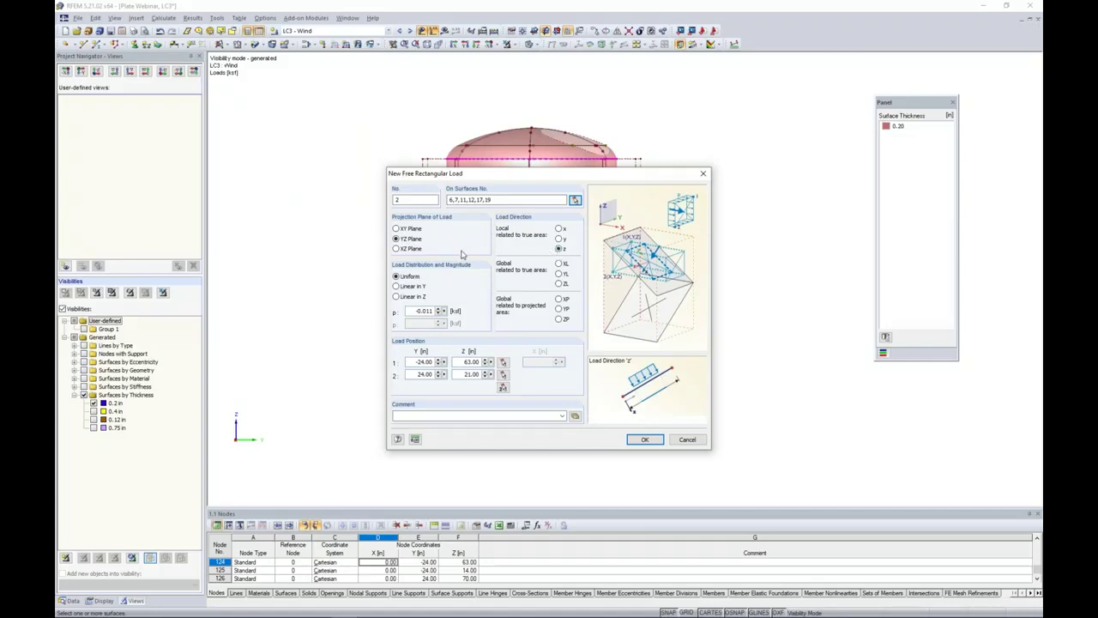
click(396, 296)
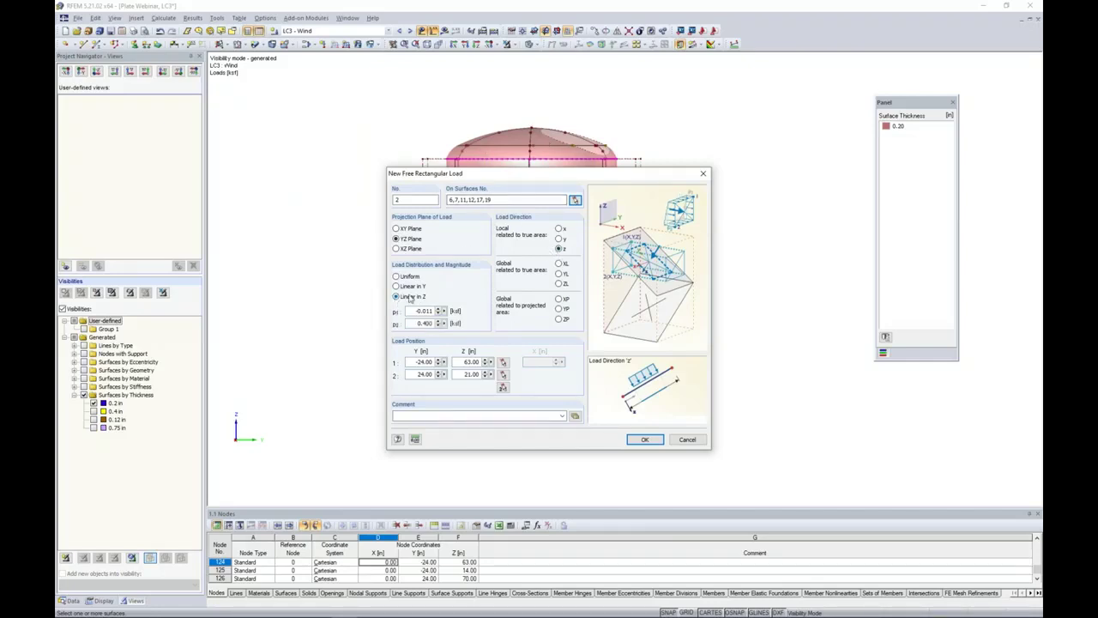
drag(407, 314, 512, 315)
text(0.)
double_click(417, 323)
text(0.)
With all objects visible again, span the top head load from Y -24, Z 70 to Y 24, Z 63 in and accept it
click(503, 388)
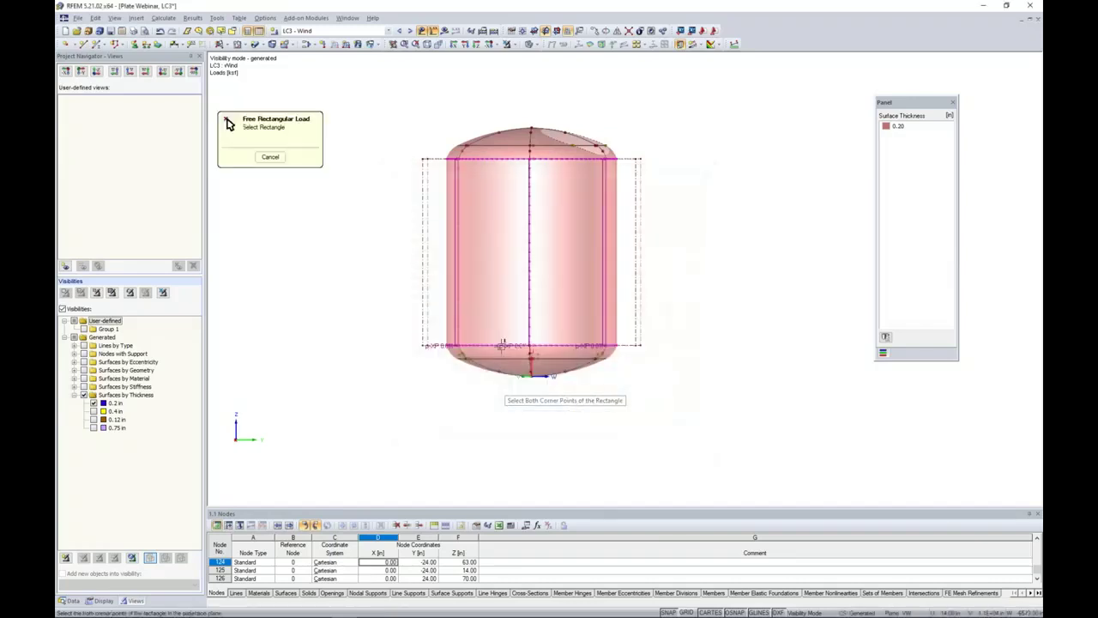
click(507, 45)
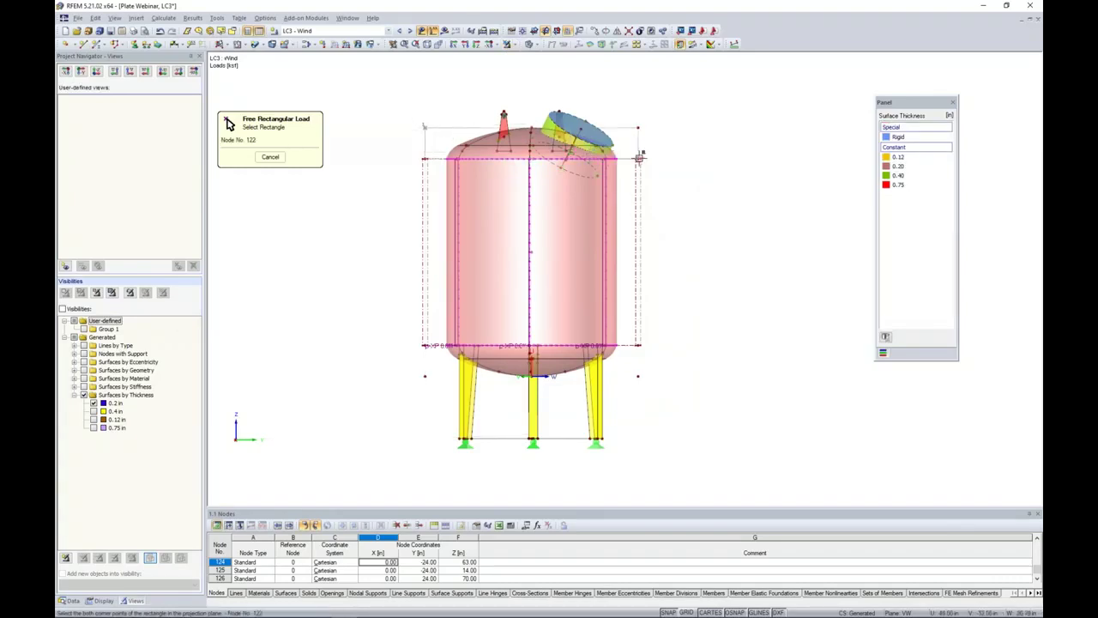
click(638, 159)
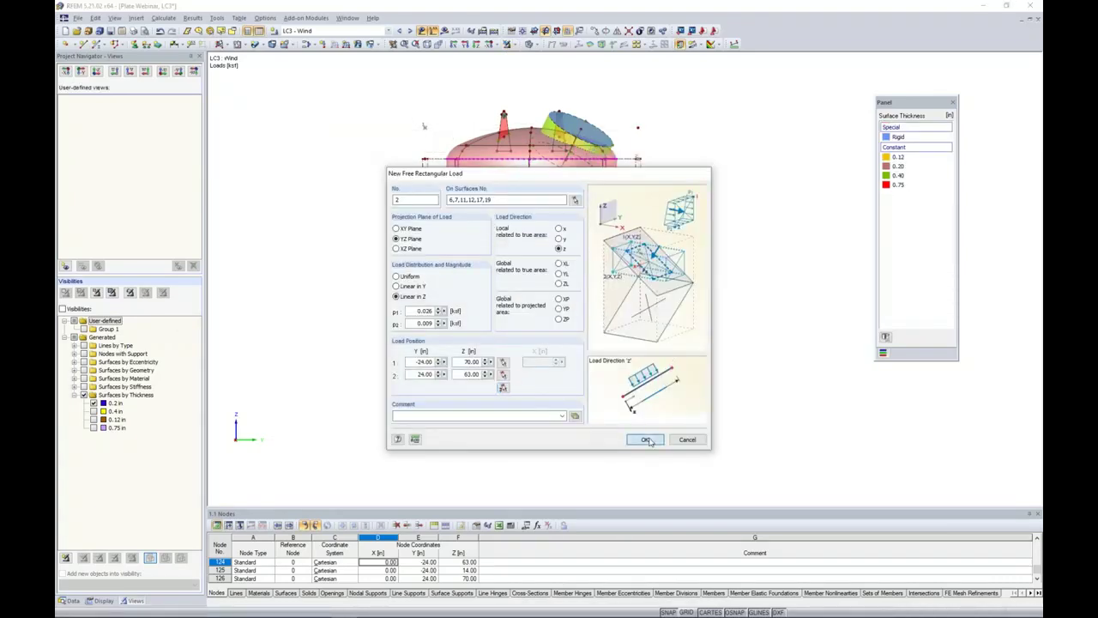
click(645, 439)
Inspect the top head wind load in wireframe display and return the model to solid transparent display
ctrl+middle_drag(729, 243, 622, 271)
click(538, 44)
click(570, 59)
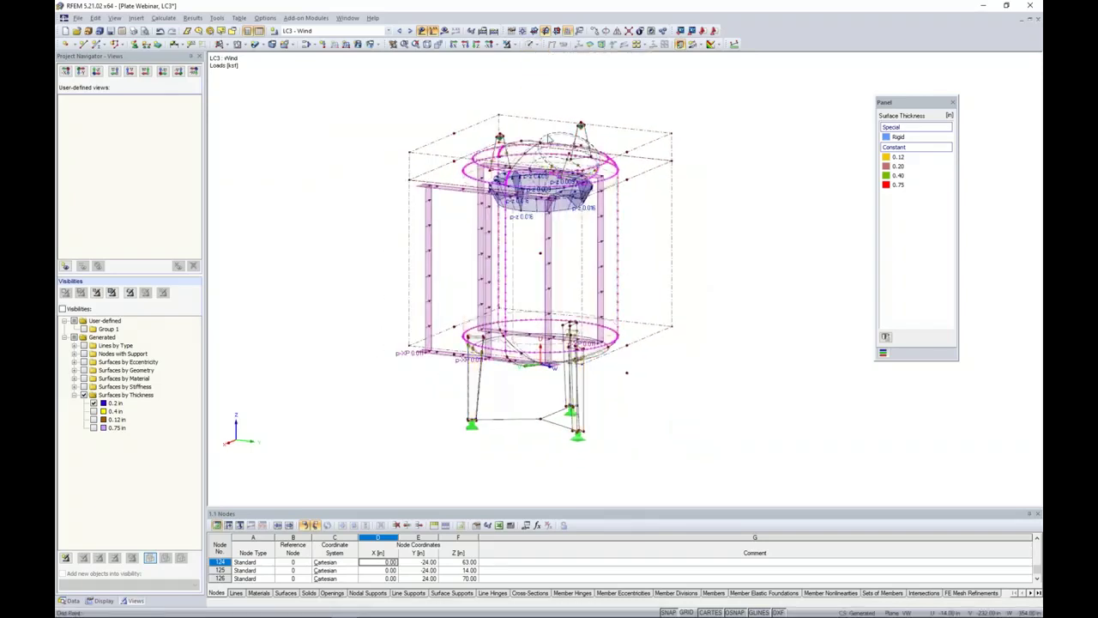
click(531, 213)
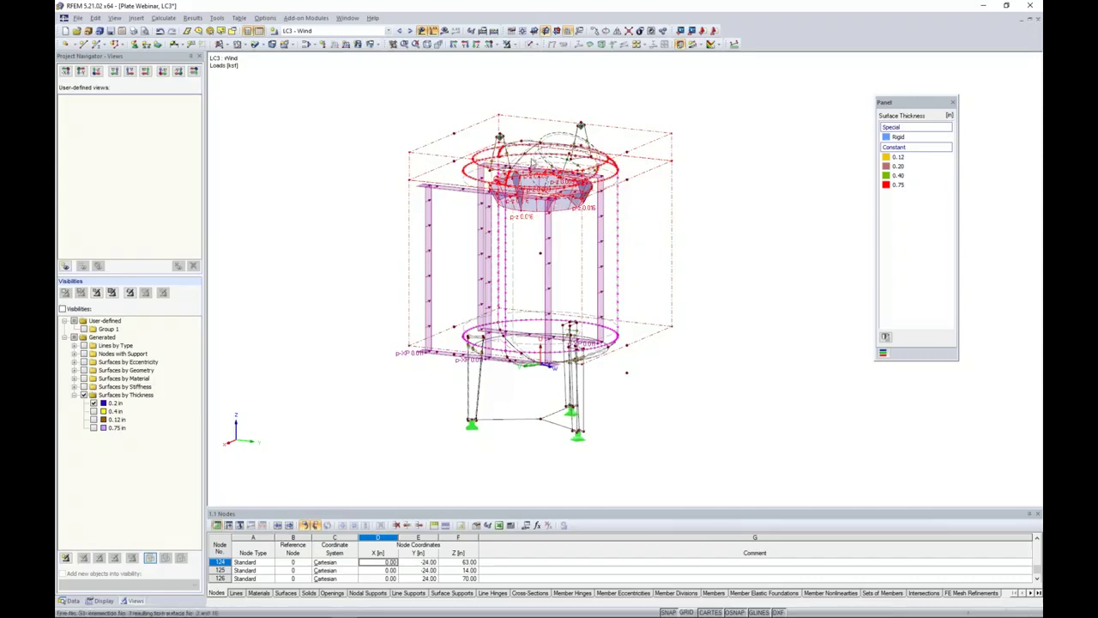
click(538, 44)
click(600, 79)
right_drag(748, 246, 779, 242)
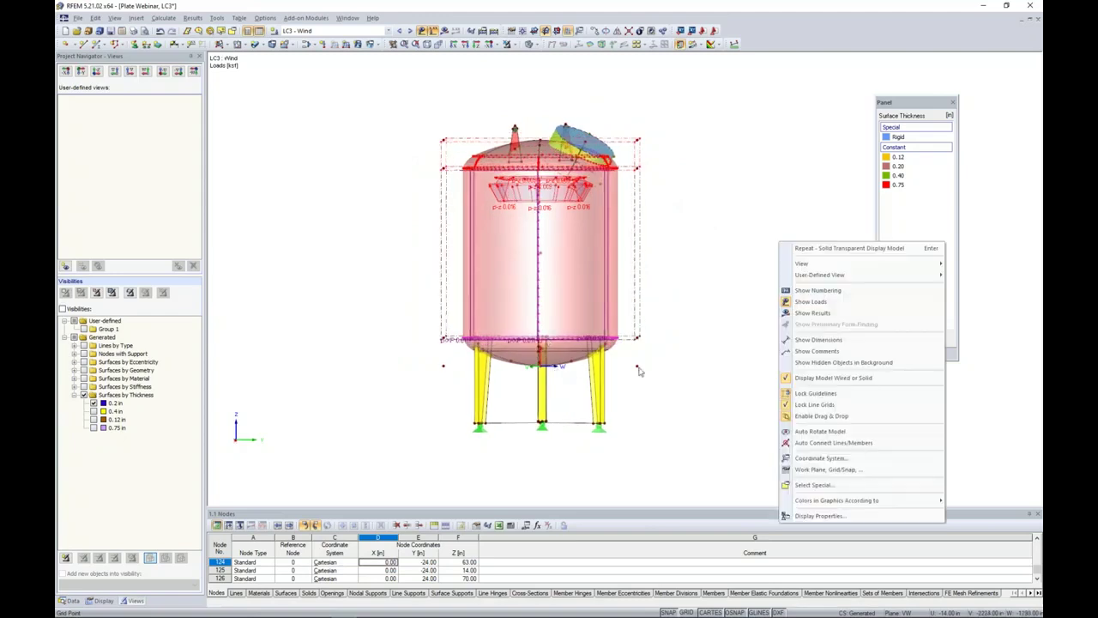
click(692, 401)
middle_drag(691, 394, 691, 356)
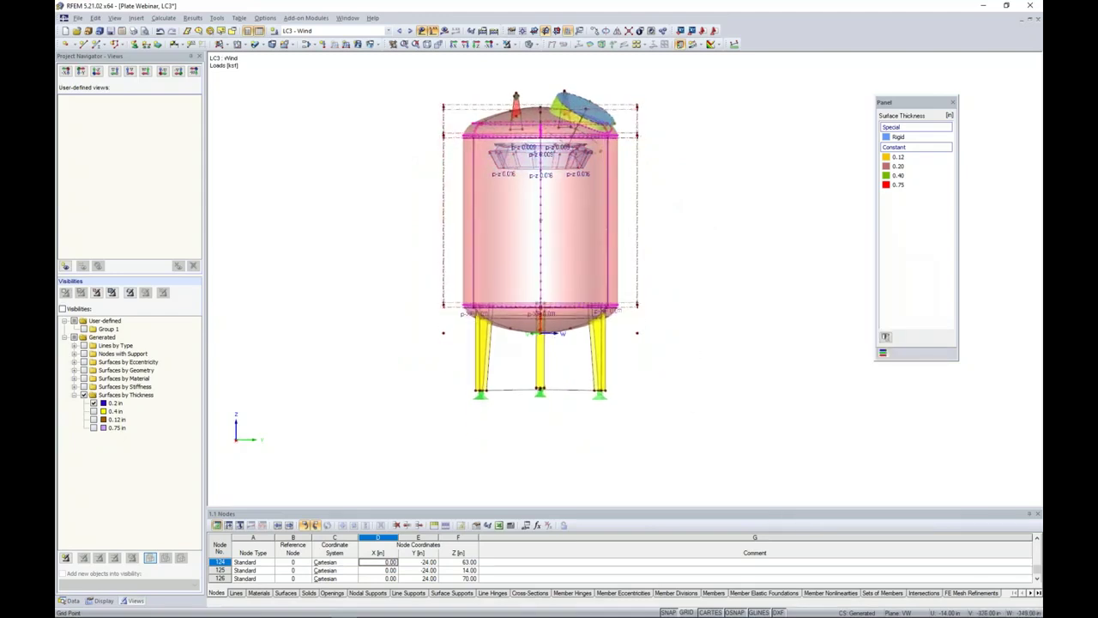
Start a third free rectangular load and, with only the 0.2 in surfaces visible, assign it to bottom head surfaces 5, 10, 15 and 41-46
click(379, 45)
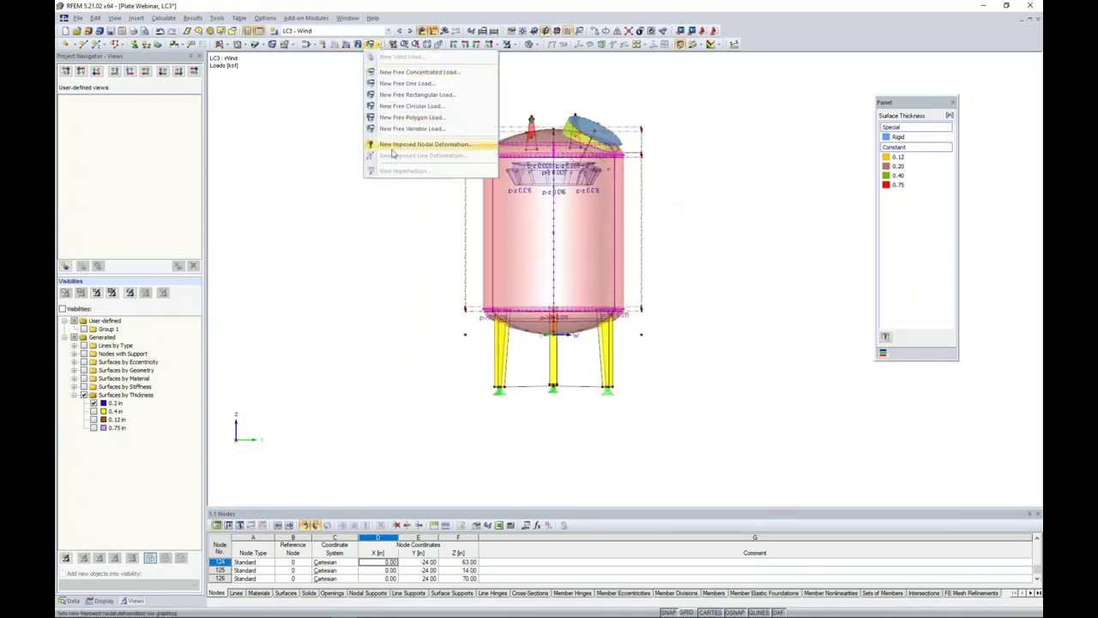
click(418, 94)
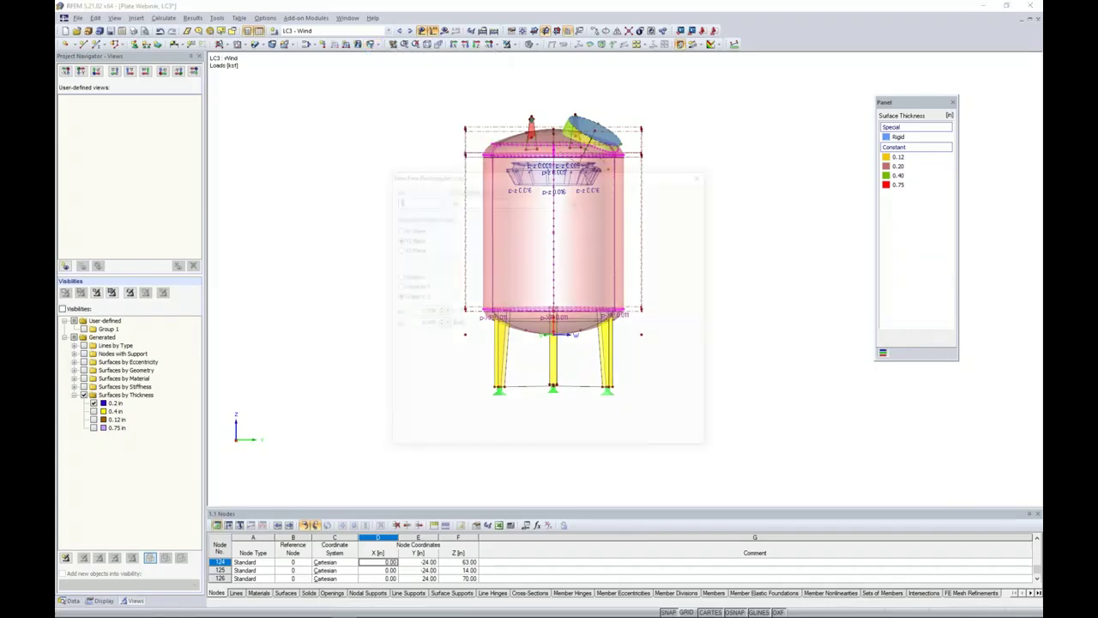
click(575, 200)
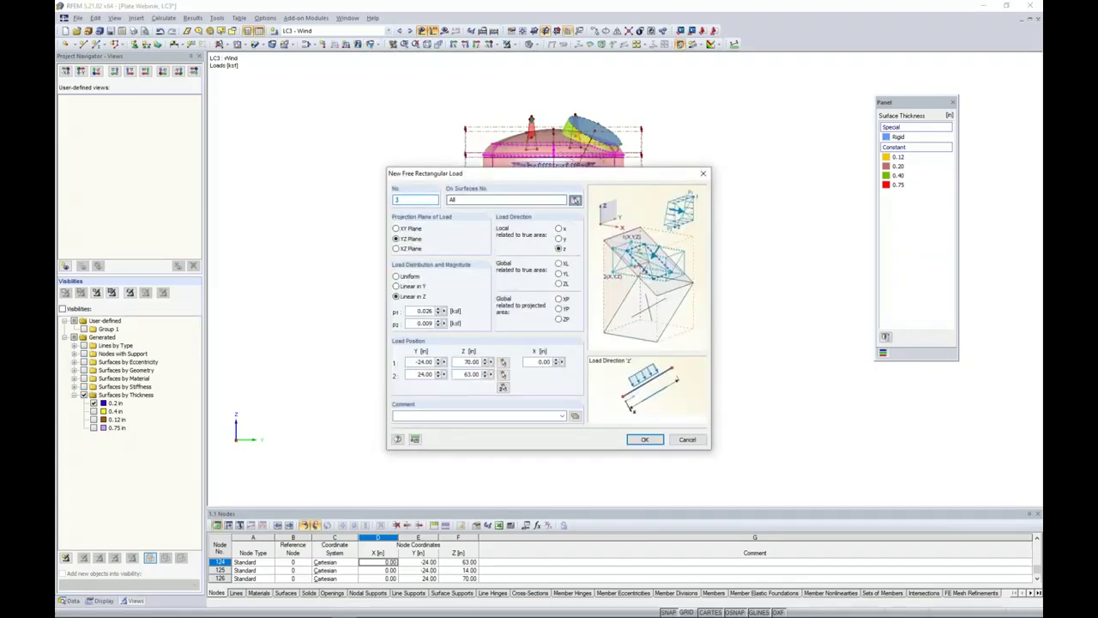
click(94, 403)
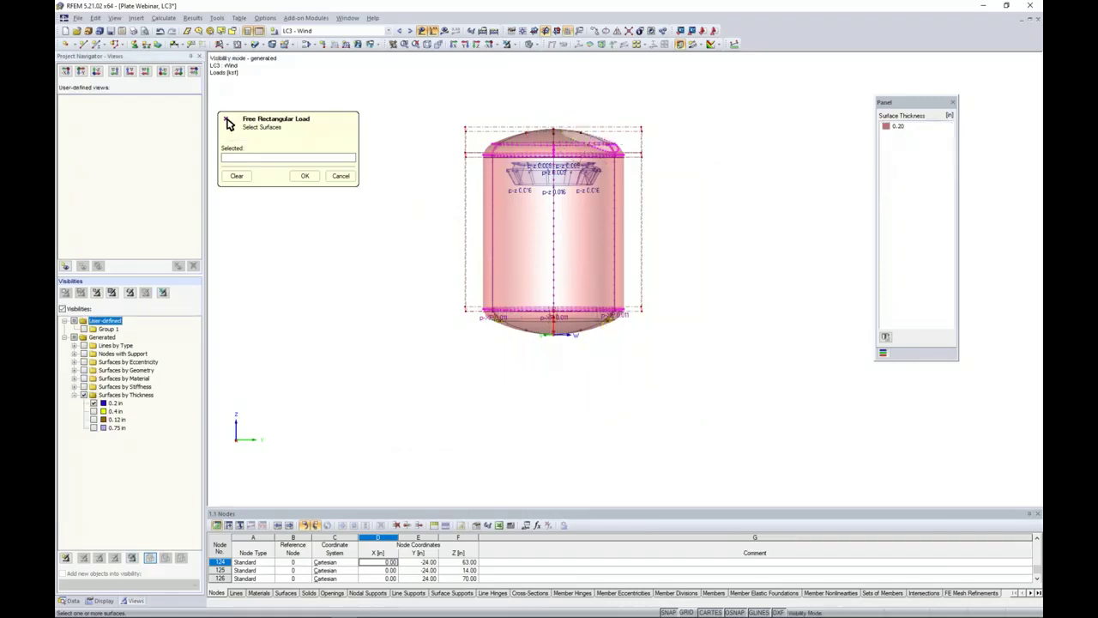
drag(516, 331, 666, 382)
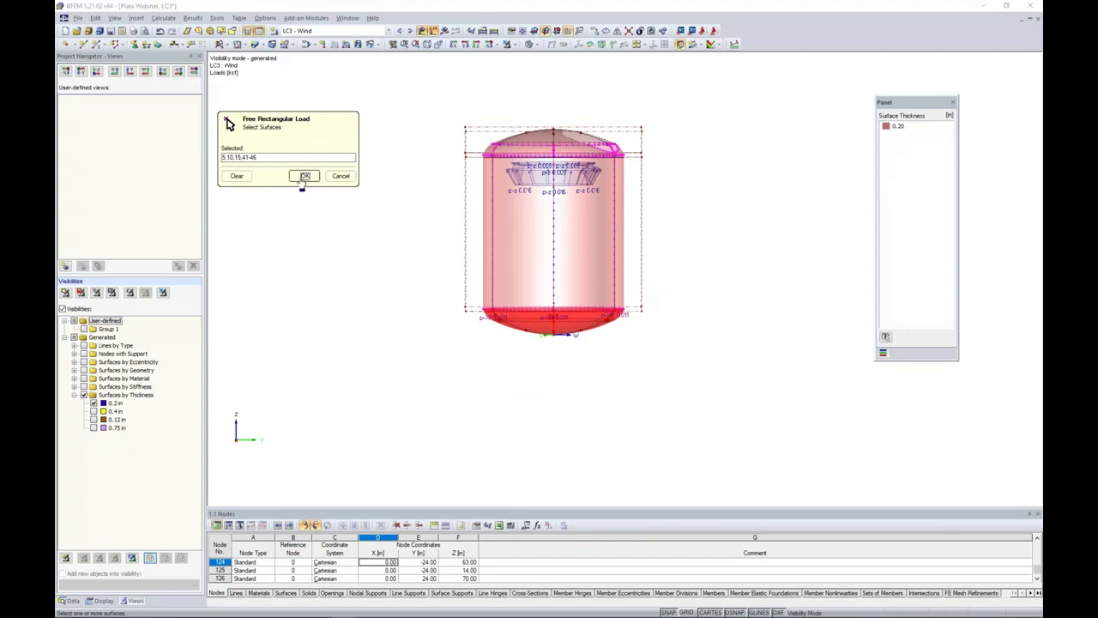
click(303, 177)
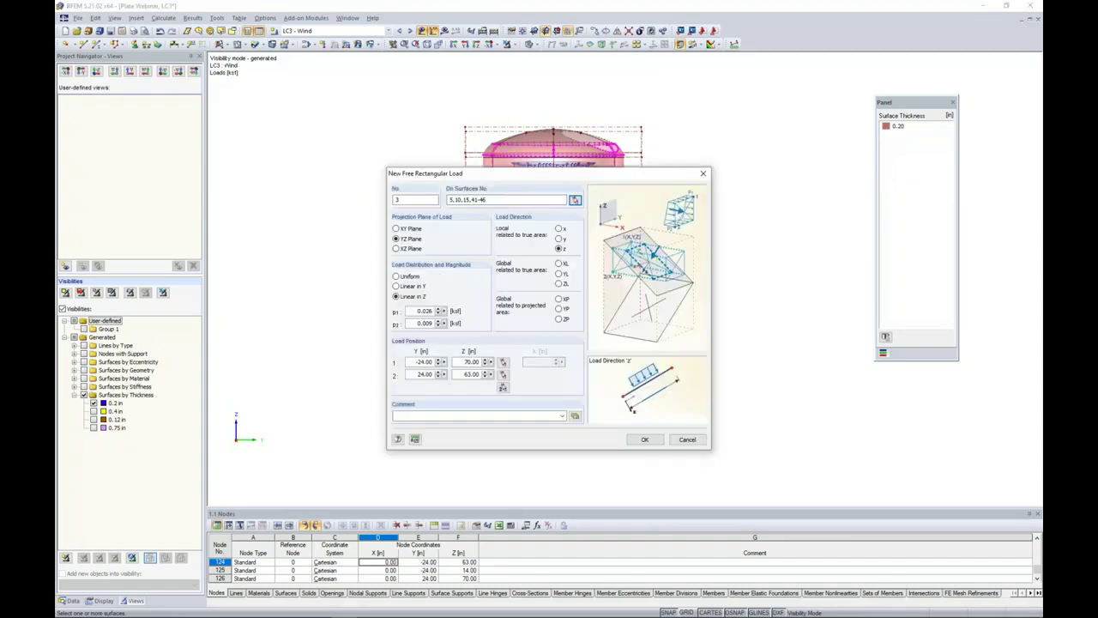
Set the bottom head load to a uniform magnitude of -0.021 ksf
click(396, 277)
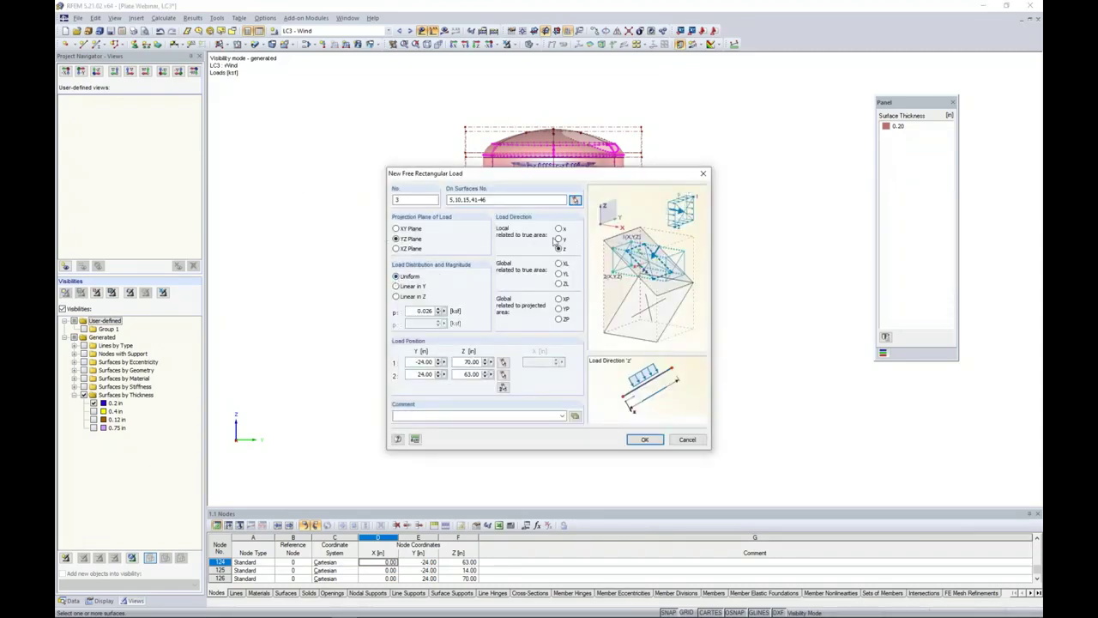
drag(418, 310, 476, 314)
key(BackSpace)
text(-0.02)
With all objects visible again, span the bottom head load from Y -24, Z 21 to Y 24, Z 14 in and accept it
click(503, 387)
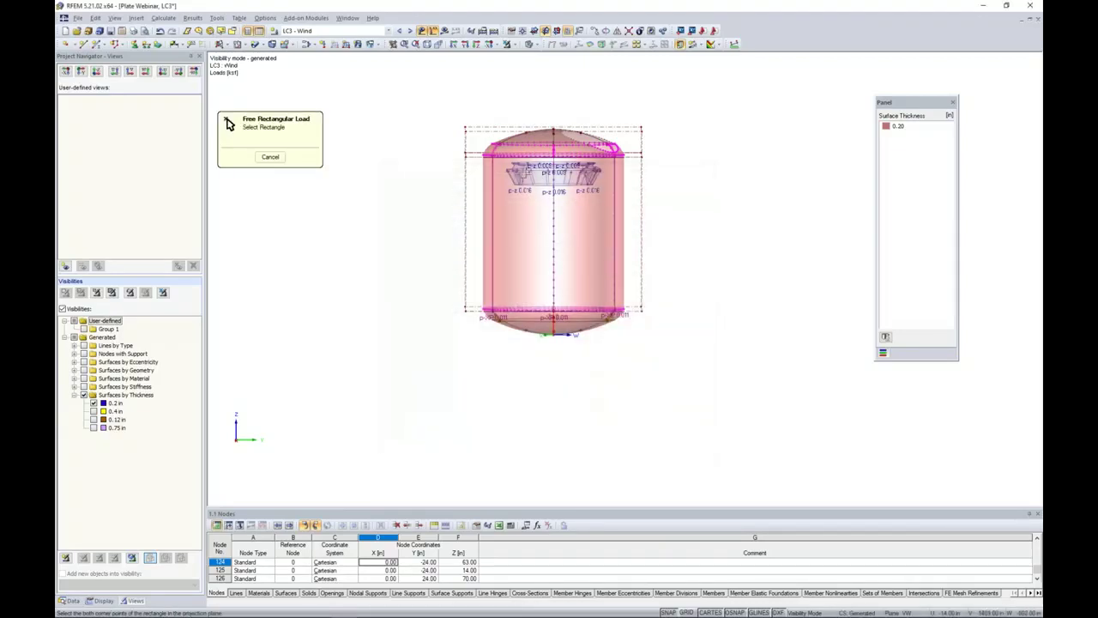
click(508, 45)
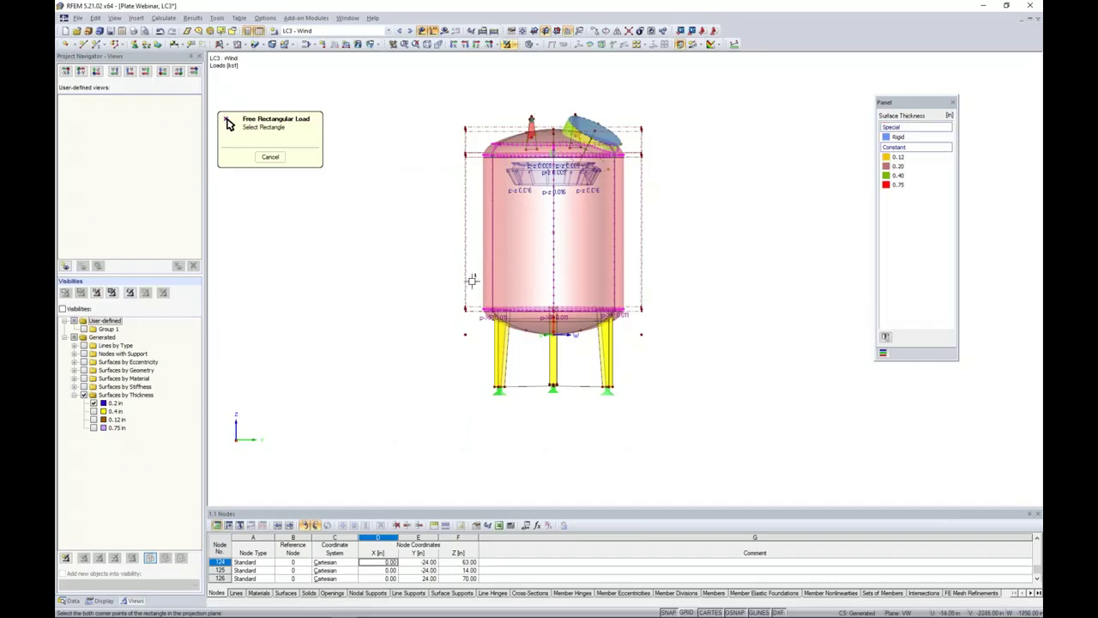
click(467, 308)
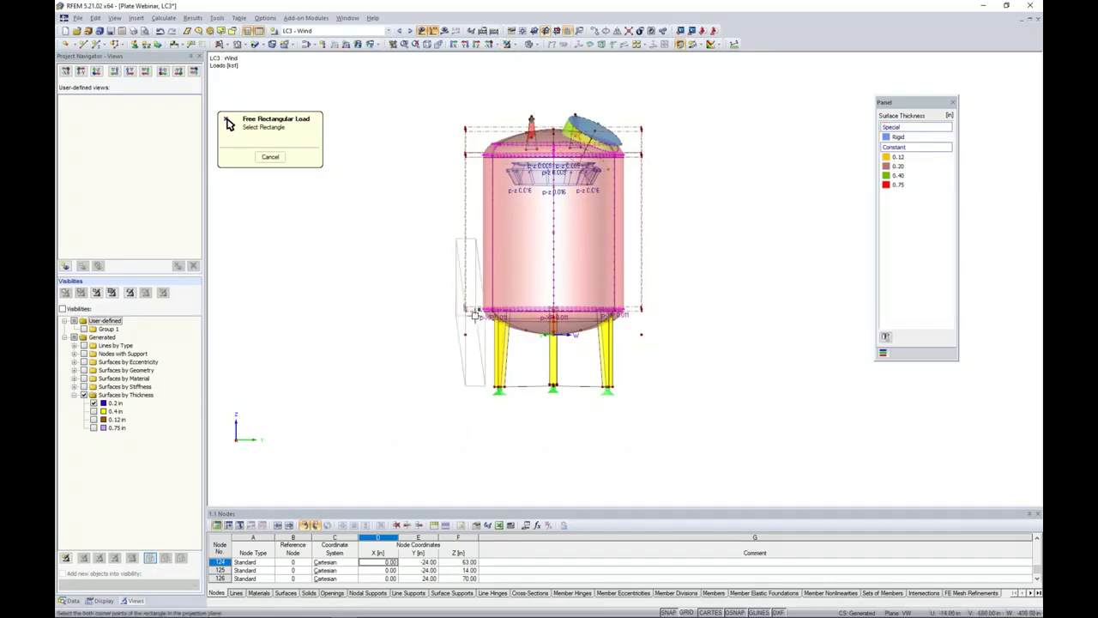
click(641, 334)
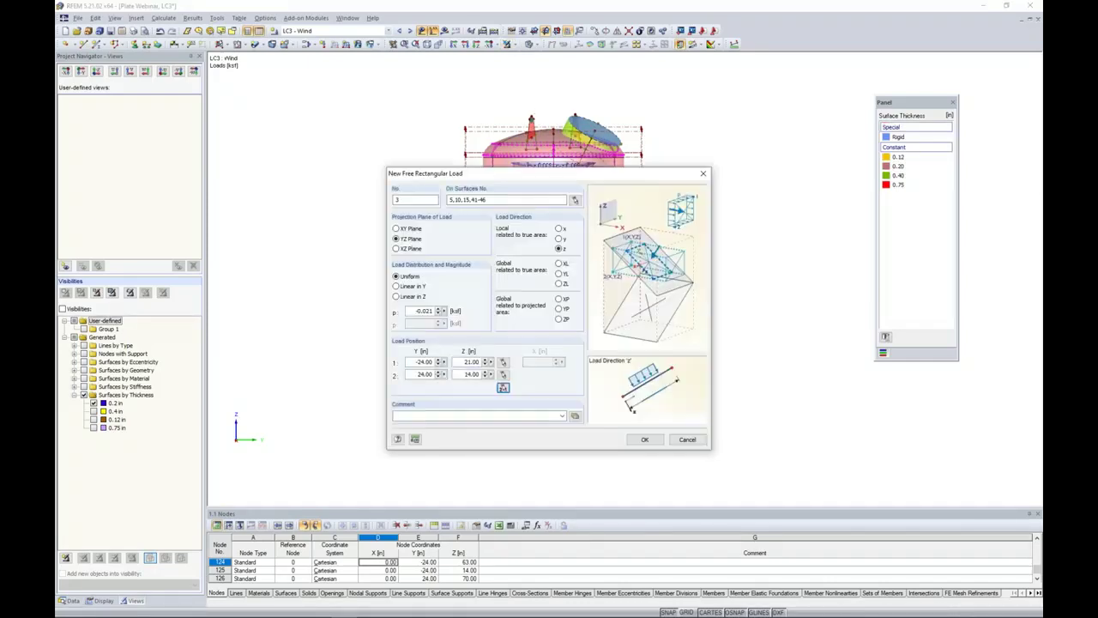
click(644, 439)
Review the applied loads in 3D and advance through the load combinations to CO3 - 1.2D + L + W
mouse_move(644, 438)
ctrl+middle_down()
mouse_move(537, 424)
mouse_move(392, 382)
mouse_move(392, 343)
mouse_move(601, 447)
mouse_move(667, 432)
mouse_move(629, 451)
ctrl+middle_up()
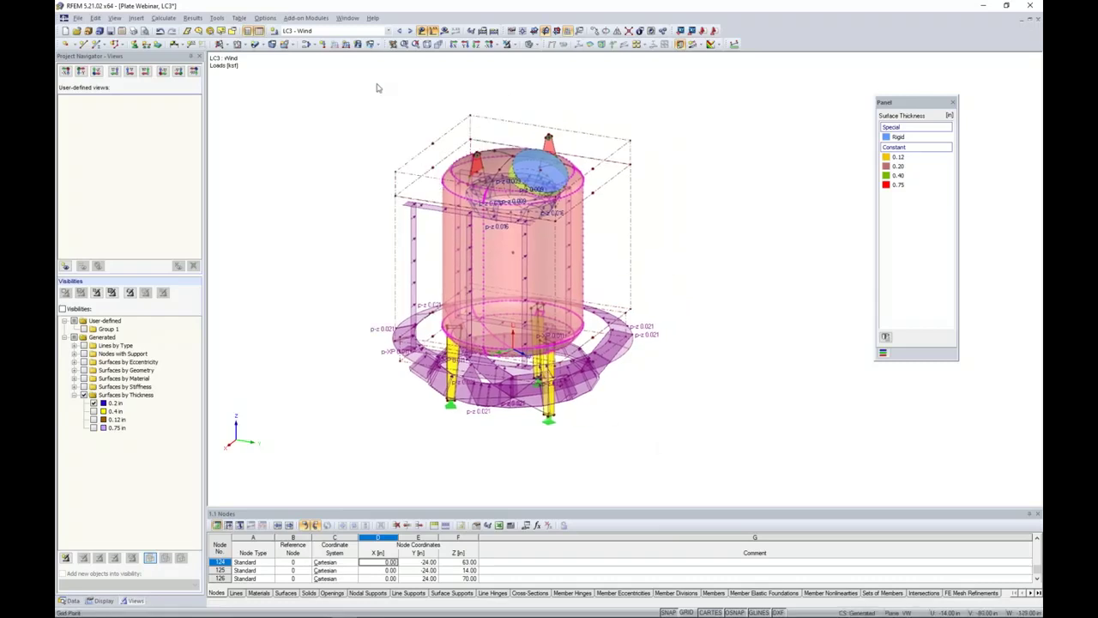
click(409, 30)
click(409, 30)
click(409, 30)
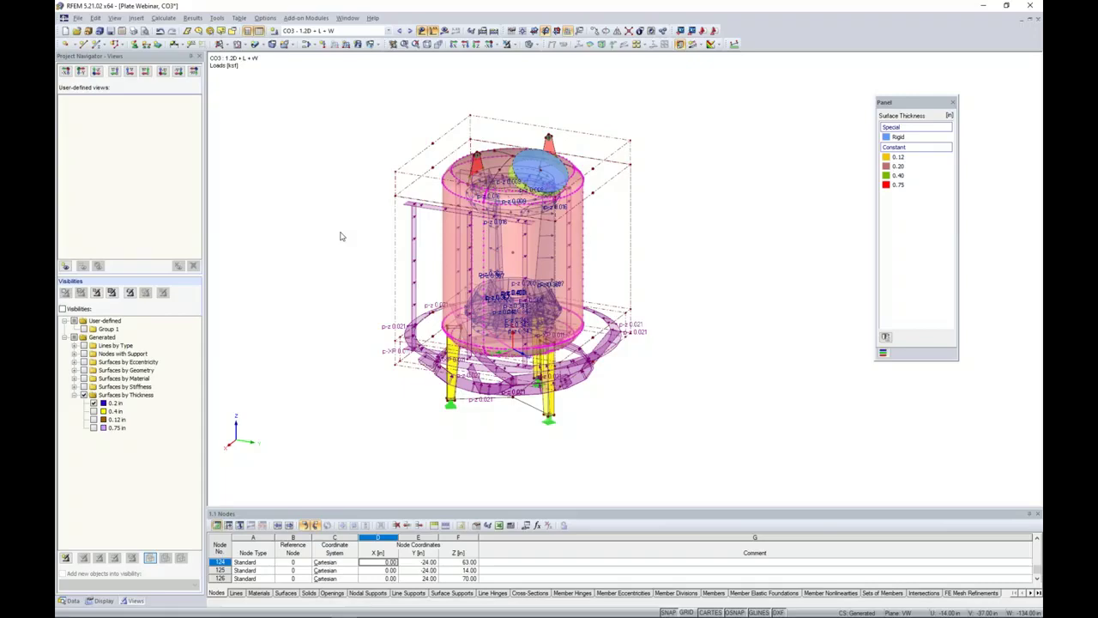
Switch to the webinar slide show and advance from the content slide to the Upcoming Webinar - Part 2 slide
key(super+Tab)
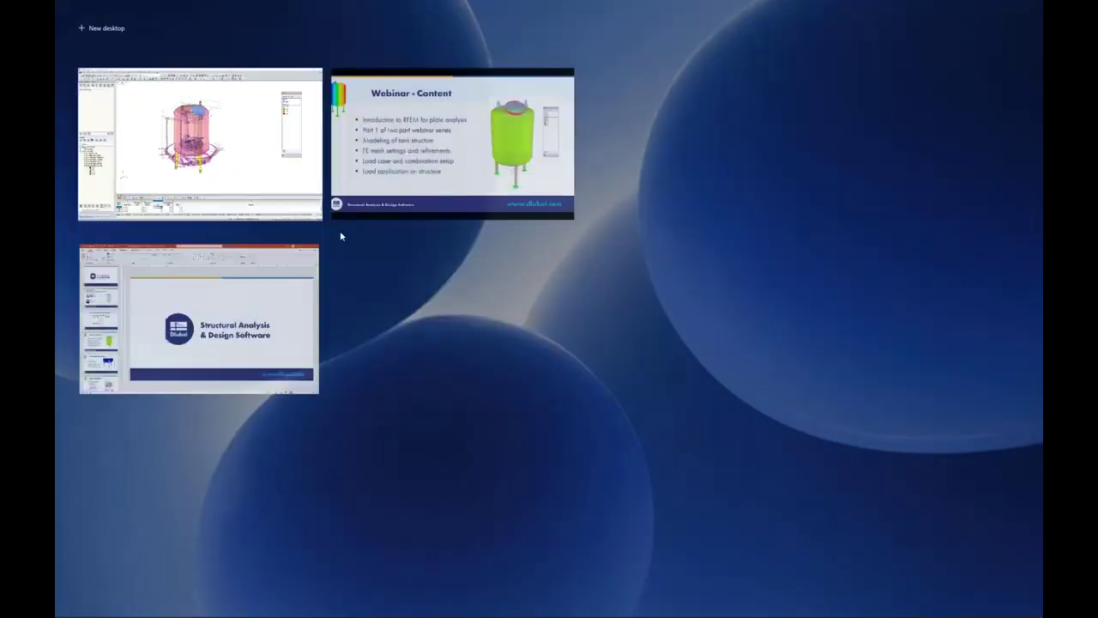
click(445, 204)
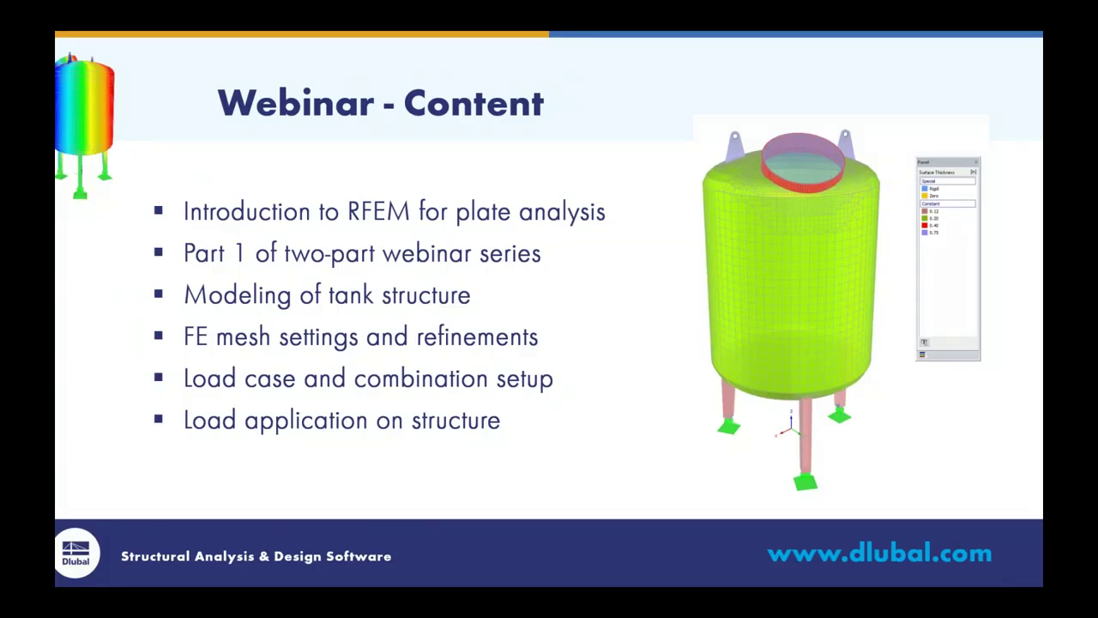
key(Right)
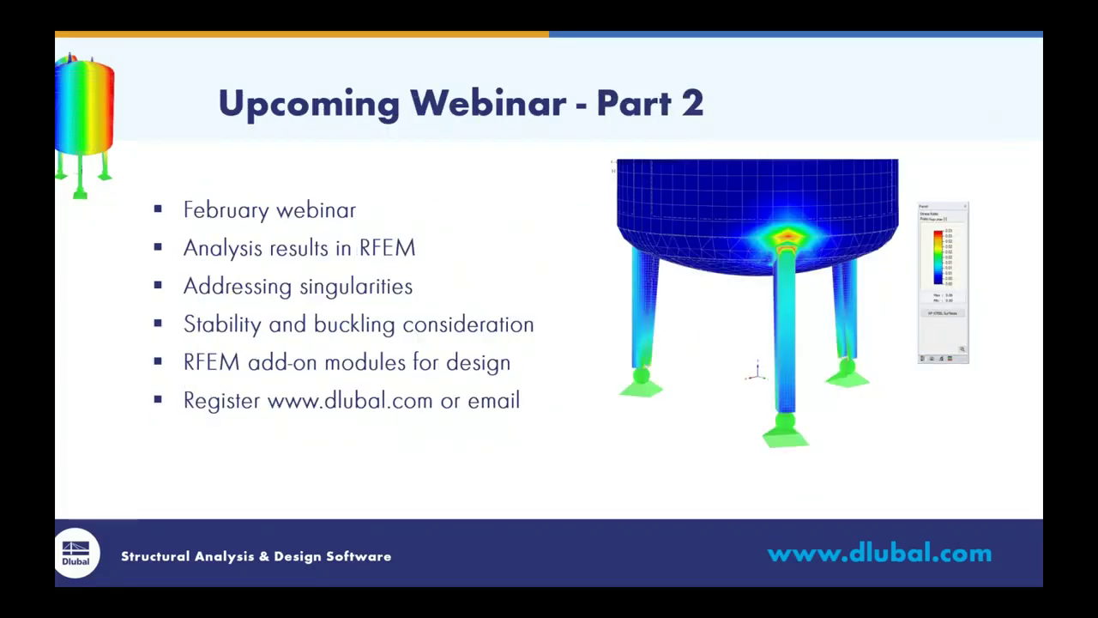